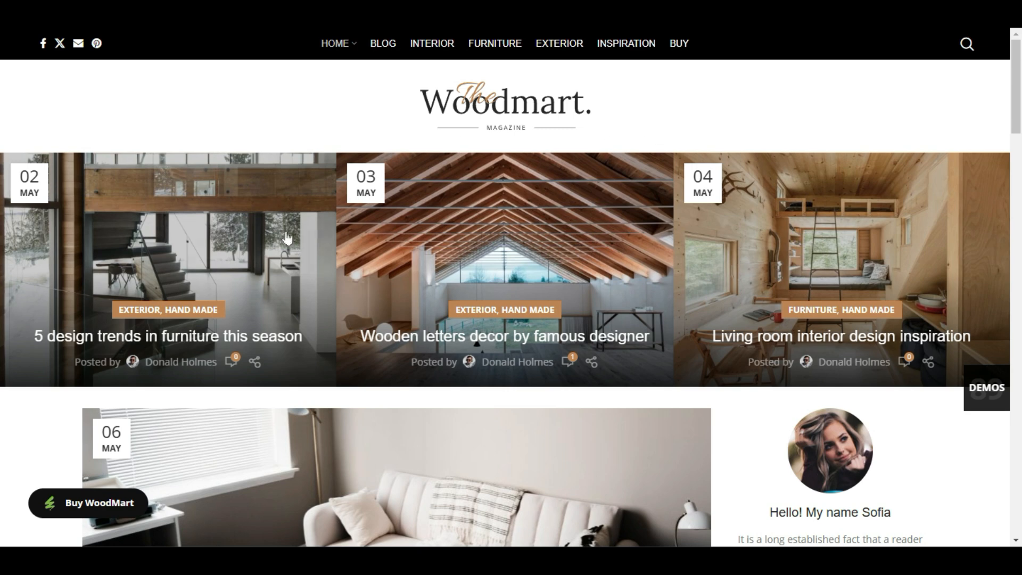
Look through the WoodMart magazine demo's home page, including its post grid, sidebar and subscribe section.
{"action": "scroll", "coordinate": [43, 322], "scroll_direction": "down", "scroll_amount": 15}
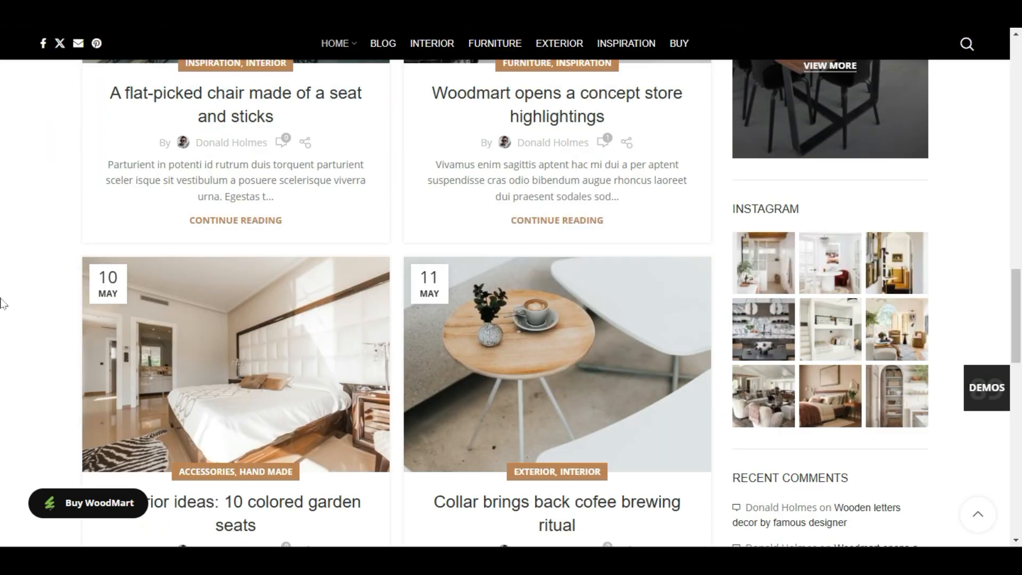
{"action": "scroll", "coordinate": [65, 321], "scroll_direction": "down", "scroll_amount": 10}
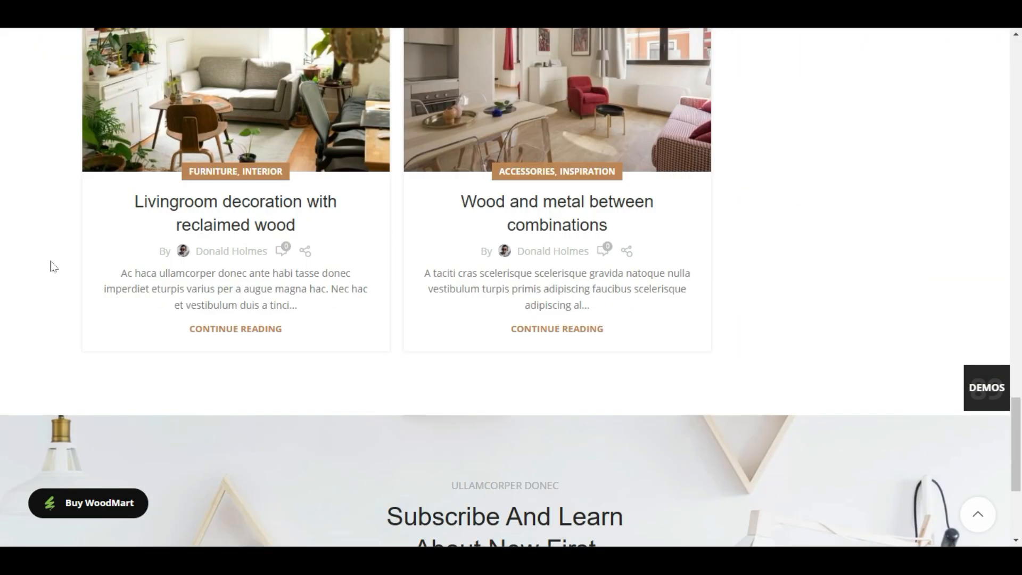
{"action": "scroll", "coordinate": [73, 308], "scroll_direction": "up", "scroll_amount": 10}
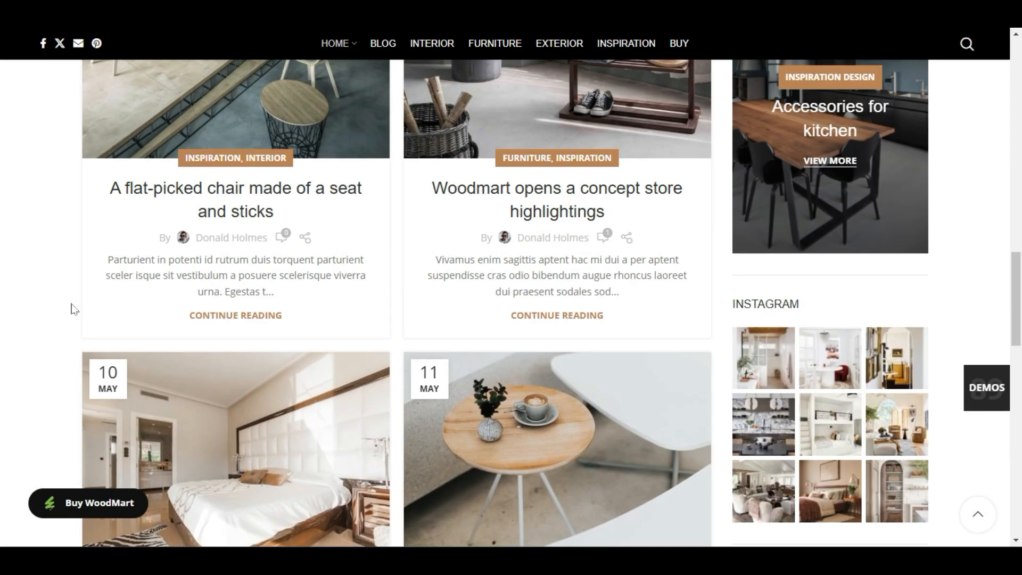
{"action": "scroll", "coordinate": [73, 309], "scroll_direction": "up", "scroll_amount": 10}
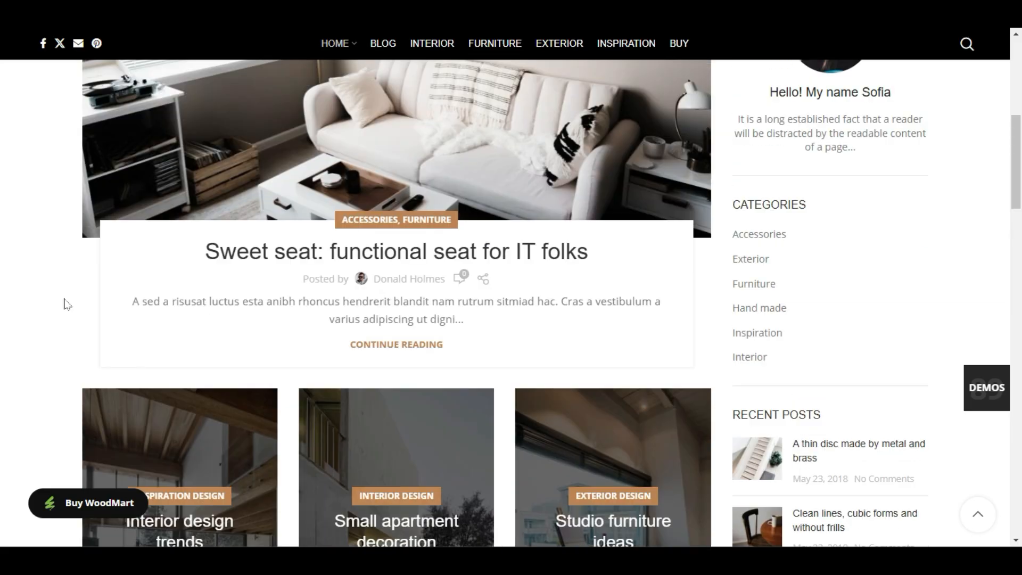
{"action": "scroll", "coordinate": [66, 305], "scroll_direction": "up", "scroll_amount": 10}
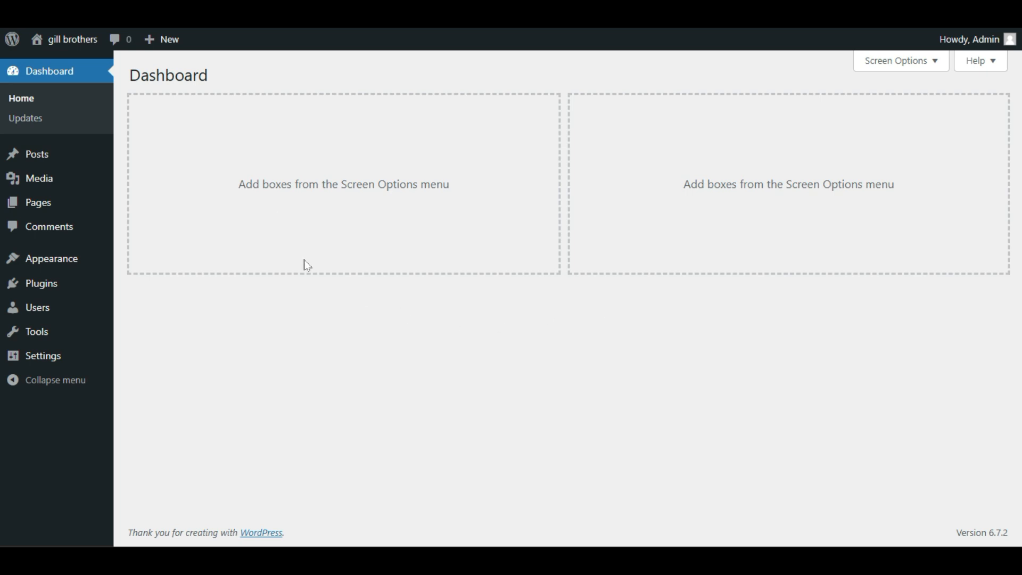
Open the WordPress permalink settings and review the permalink structure and the optional category and tag bases.
{"action": "mouse_move", "coordinate": [81, 366]}
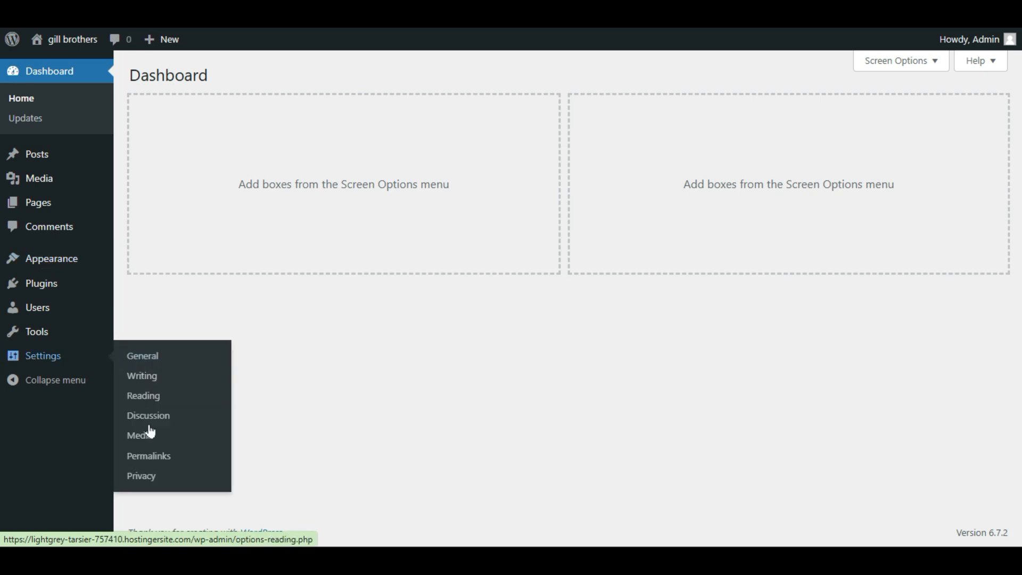
{"action": "left_click", "coordinate": [153, 457]}
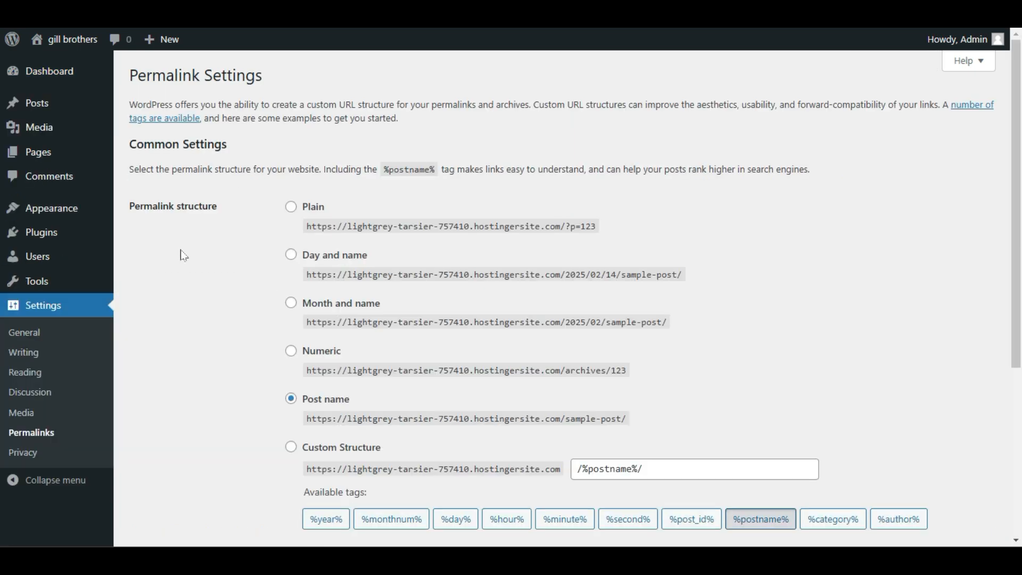
{"action": "scroll", "coordinate": [194, 276], "scroll_direction": "down", "scroll_amount": 4}
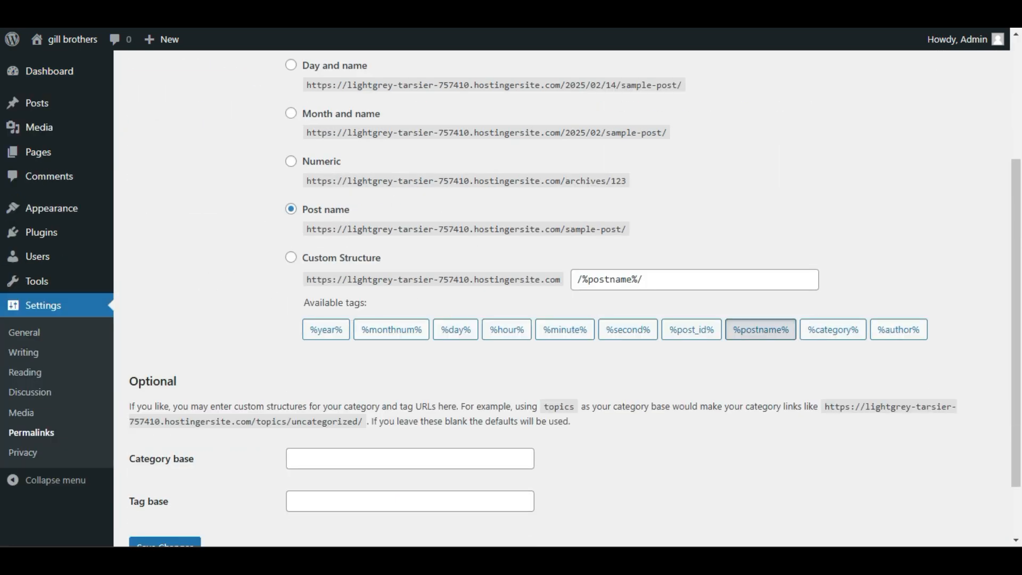
{"action": "scroll", "coordinate": [189, 401], "scroll_direction": "down", "scroll_amount": 2}
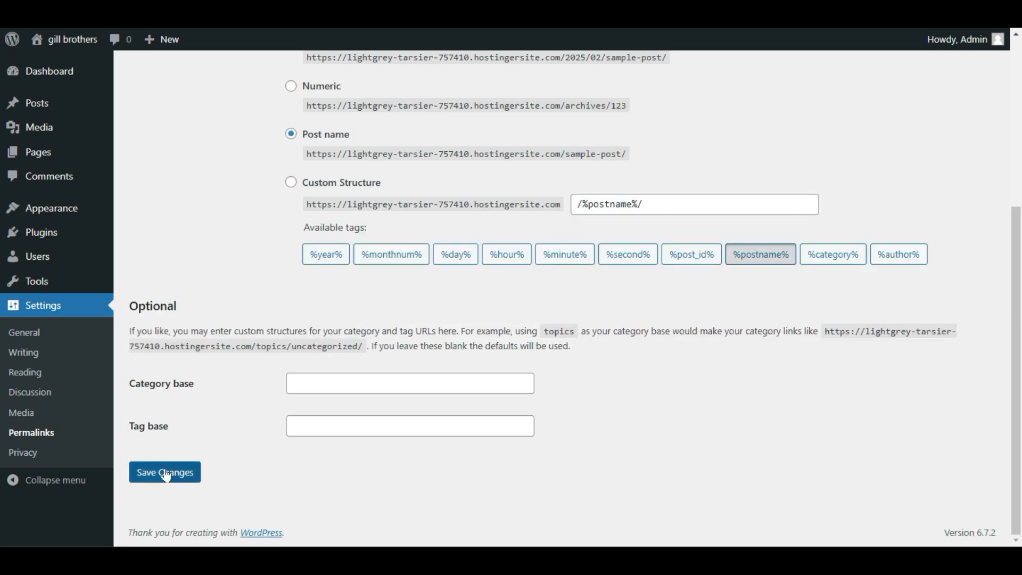
{"action": "scroll", "coordinate": [166, 476], "scroll_direction": "up", "scroll_amount": 5}
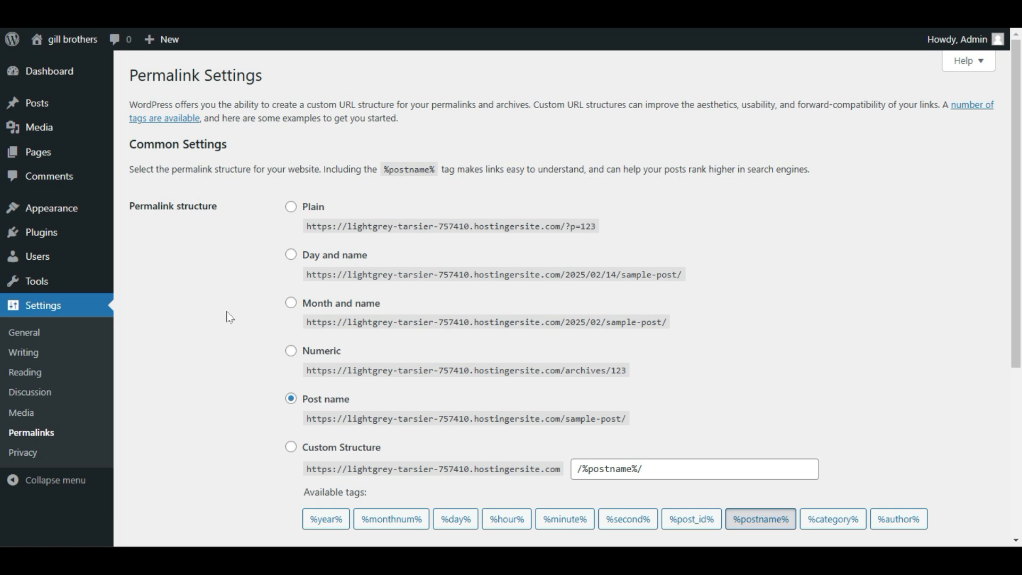
Upload the theme archive woodmart-7_5_0.zip from the Desktop folder and install it as a new theme.
{"action": "mouse_move", "coordinate": [79, 222]}
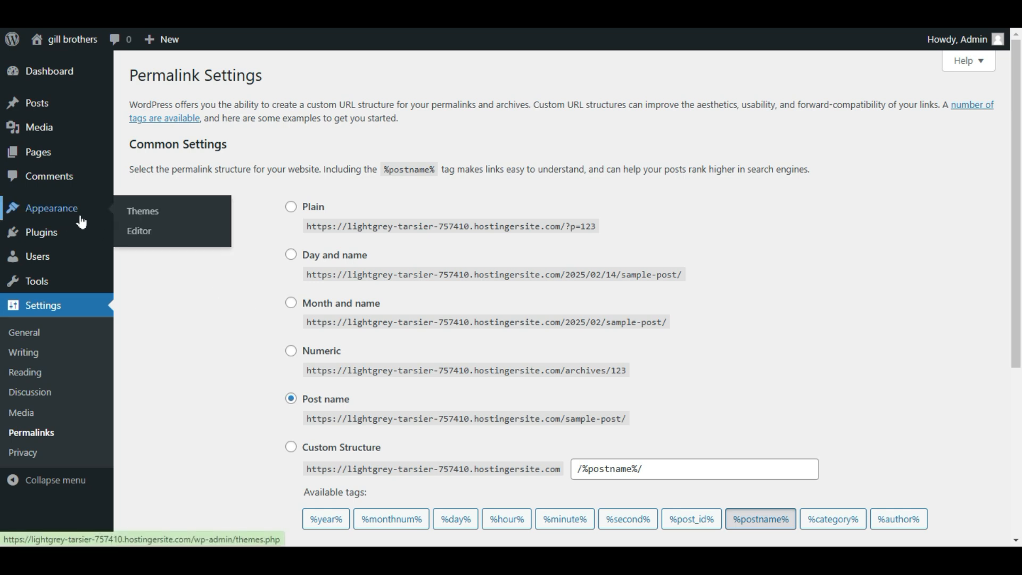
{"action": "left_click", "coordinate": [154, 212]}
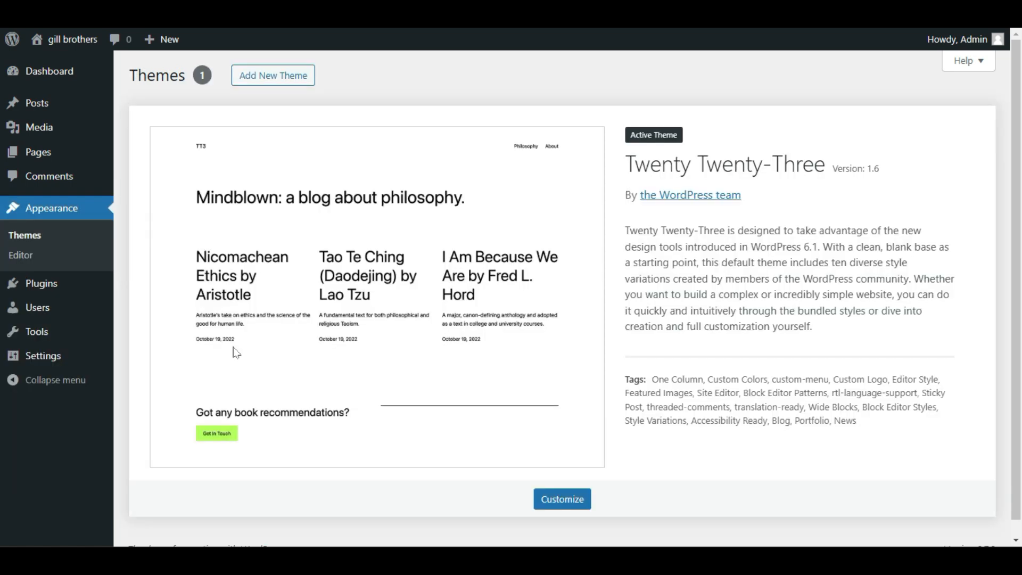
{"action": "left_click", "coordinate": [292, 84]}
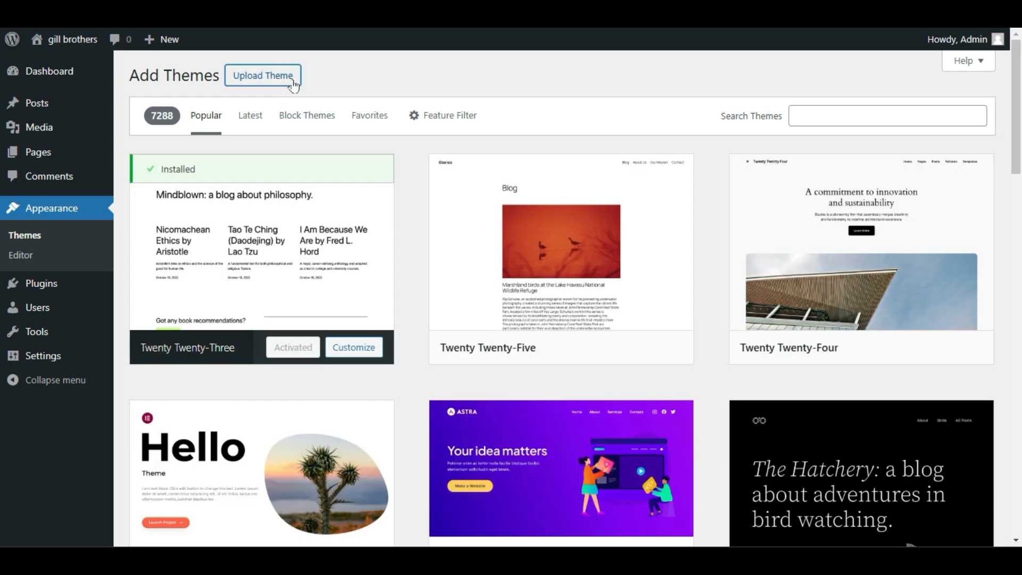
{"action": "left_click", "coordinate": [293, 83]}
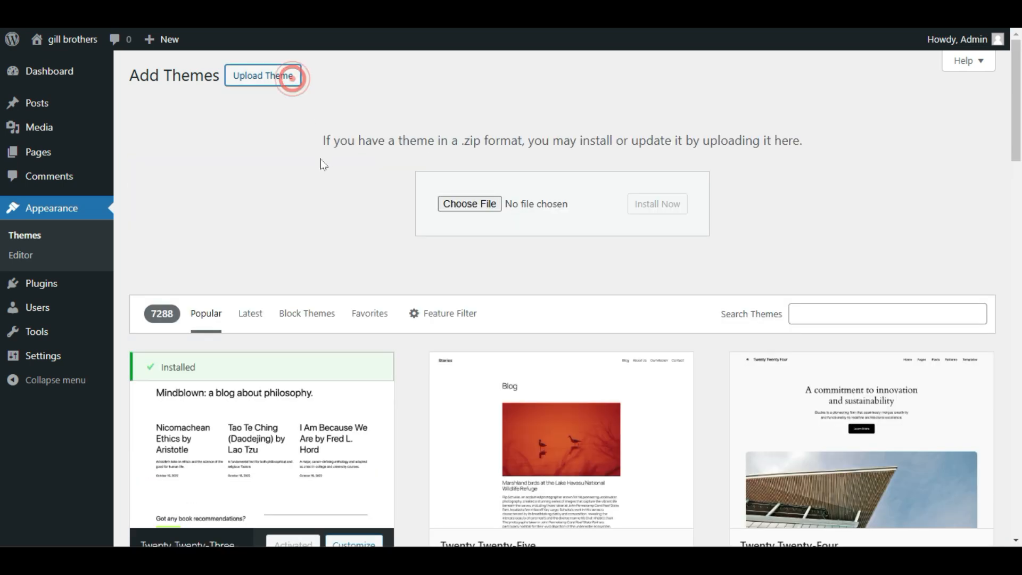
{"action": "left_click", "coordinate": [485, 203]}
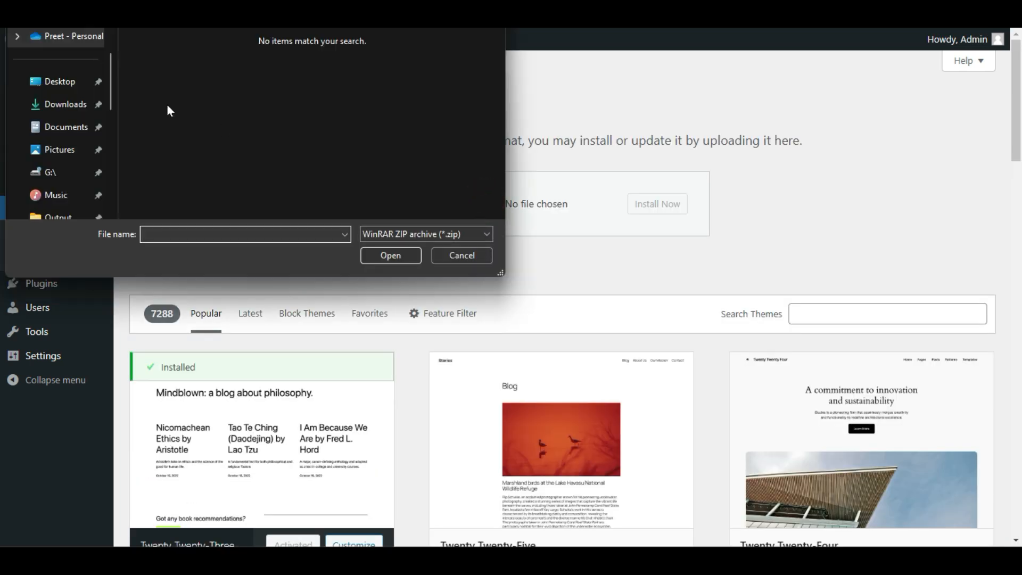
{"action": "left_click", "coordinate": [86, 81]}
{"action": "double_click", "coordinate": [440, 189]}
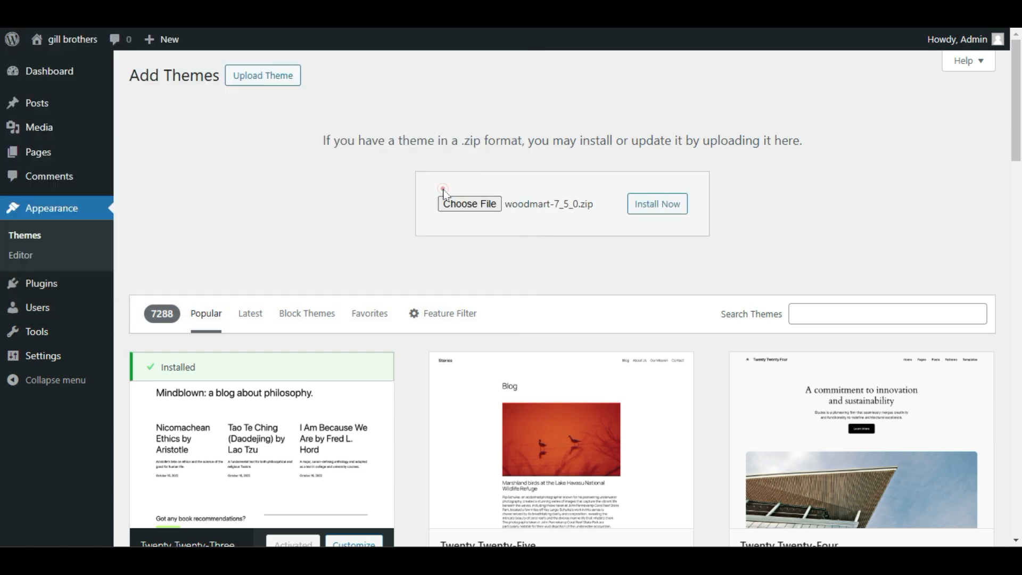
{"action": "left_click", "coordinate": [648, 208]}
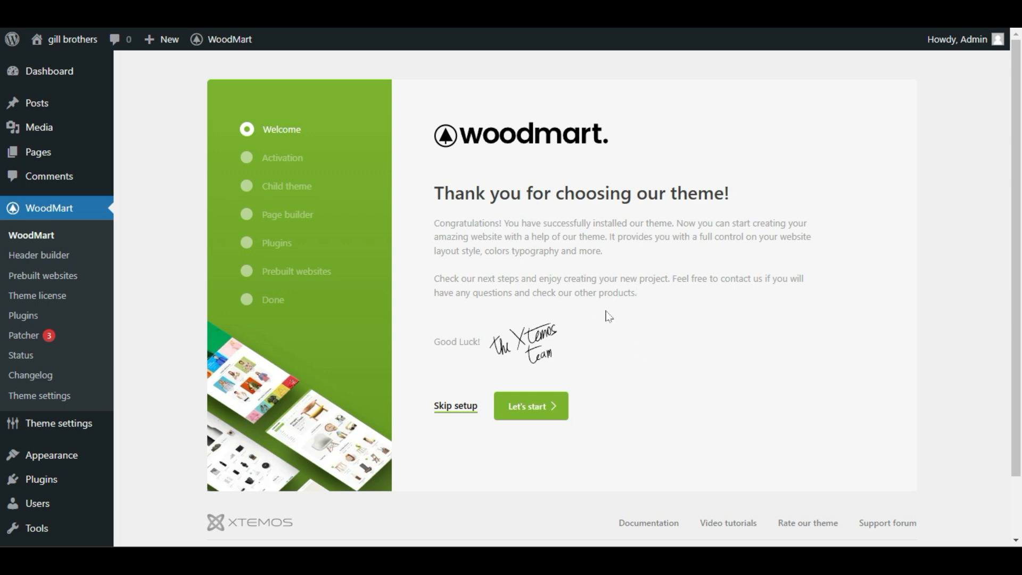
Go through the WoodMart setup wizard, skipping the child theme and choosing Elementor as the page builder.
{"action": "left_click", "coordinate": [544, 411]}
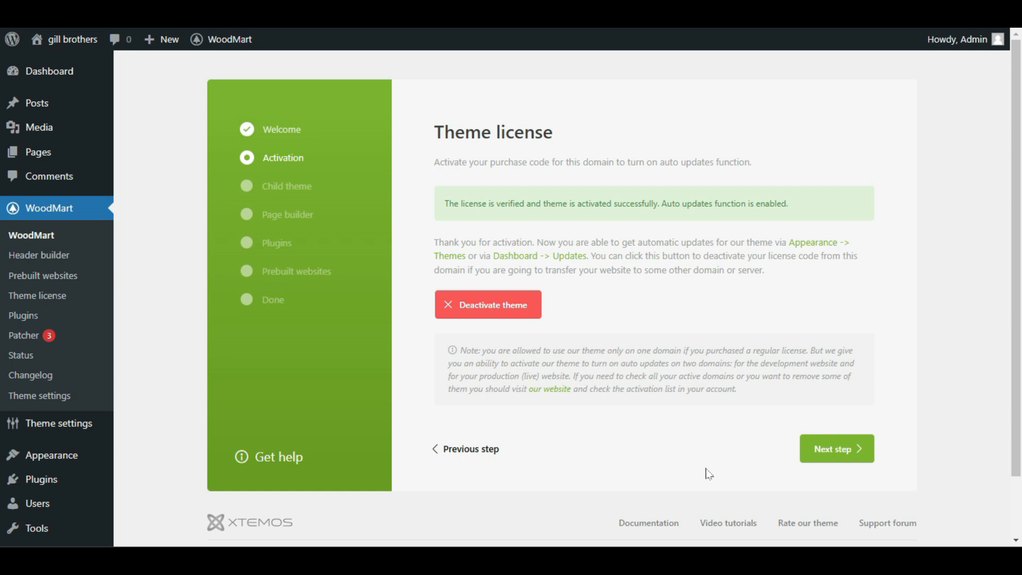
{"action": "left_click", "coordinate": [837, 449]}
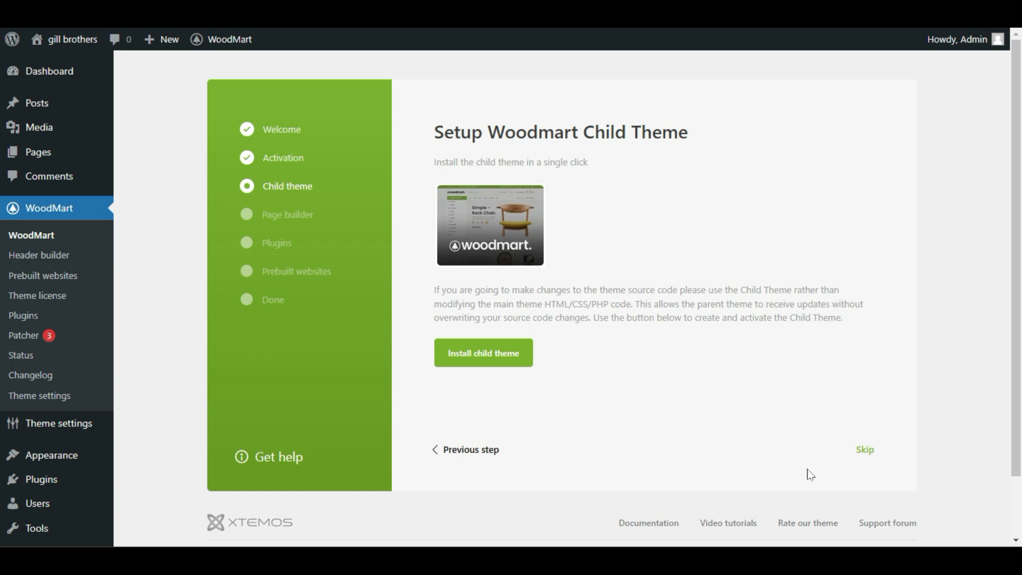
{"action": "left_click", "coordinate": [865, 449]}
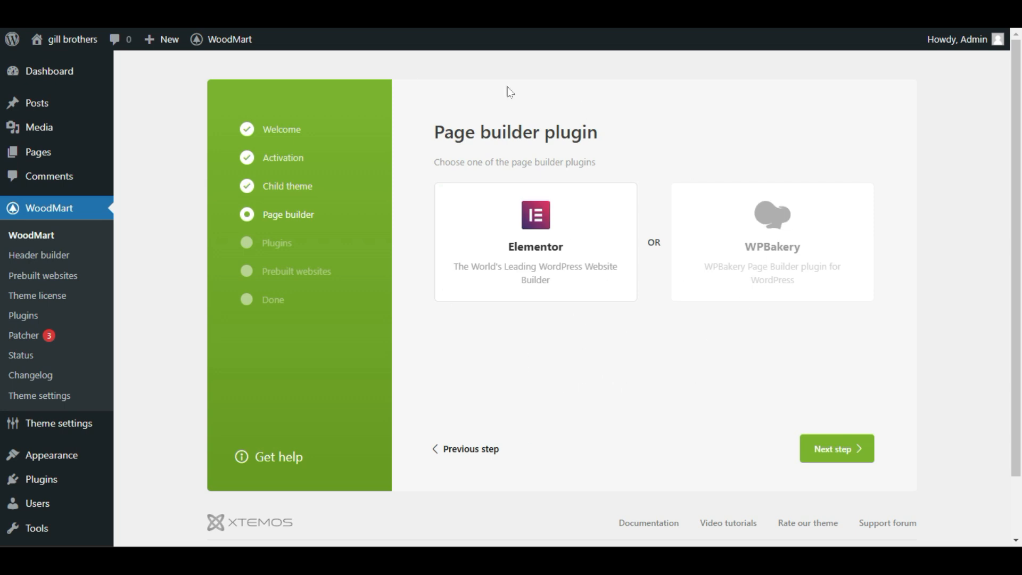
{"action": "left_click", "coordinate": [509, 247]}
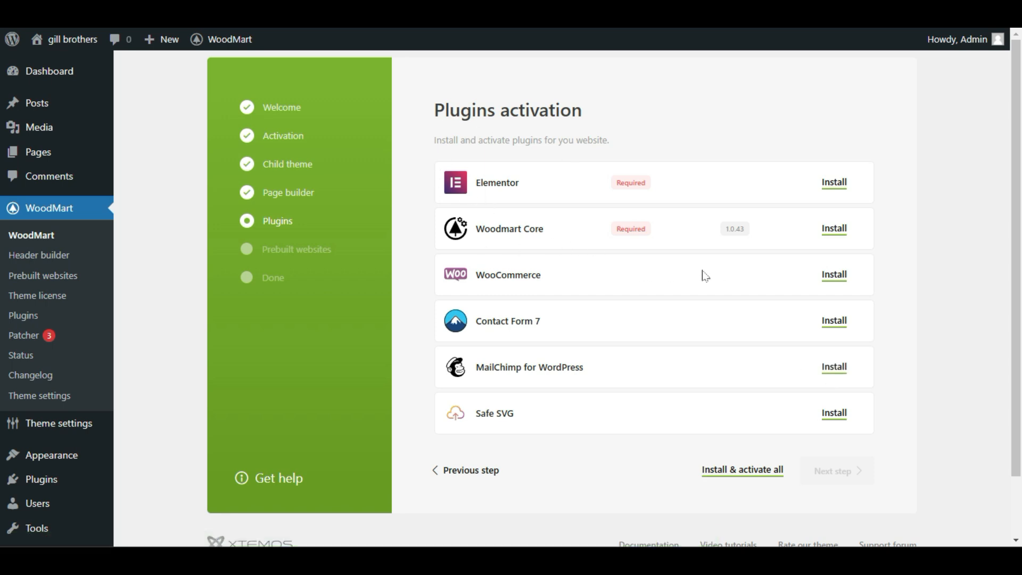
Install the Elementor, Woodmart Core and Contact Form 7 plugins in the setup wizard.
{"action": "left_click", "coordinate": [833, 182]}
{"action": "left_click", "coordinate": [826, 227]}
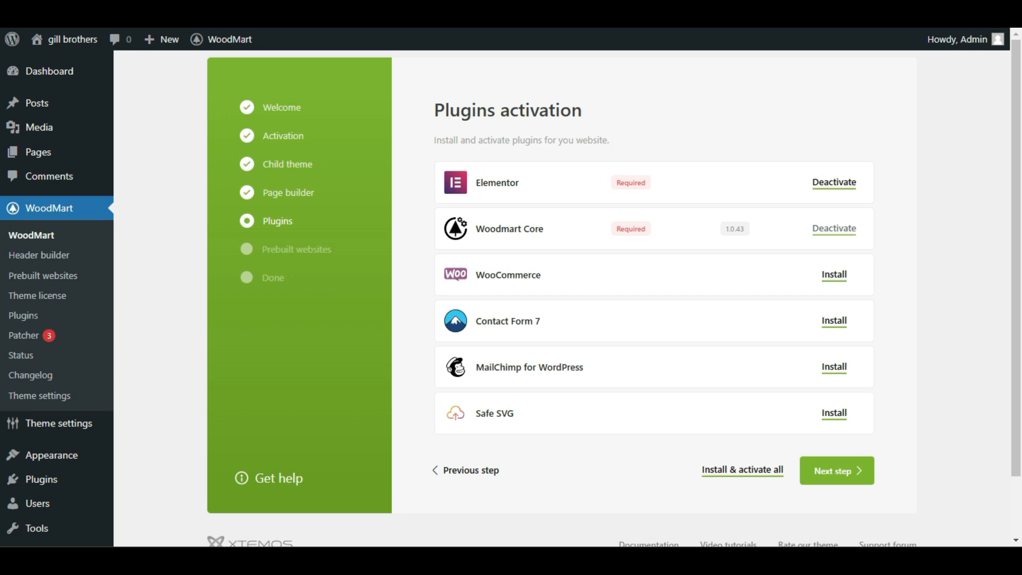
{"action": "left_click", "coordinate": [832, 321]}
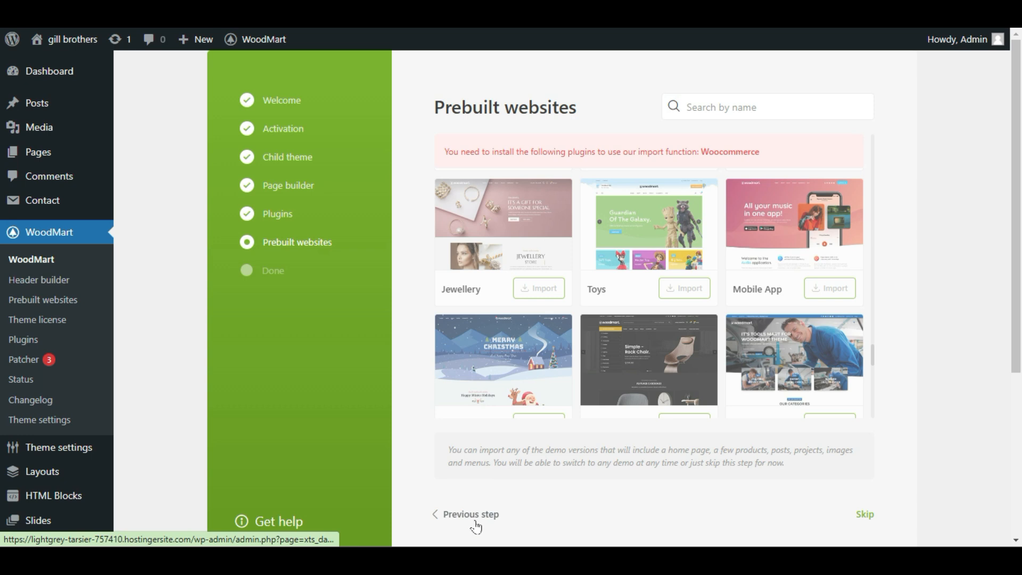
Return to the wizard's plugin activation, install WooCommerce and continue to the prebuilt websites.
{"action": "left_click_drag", "start_coordinate": [442, 153], "coordinate": [760, 153]}
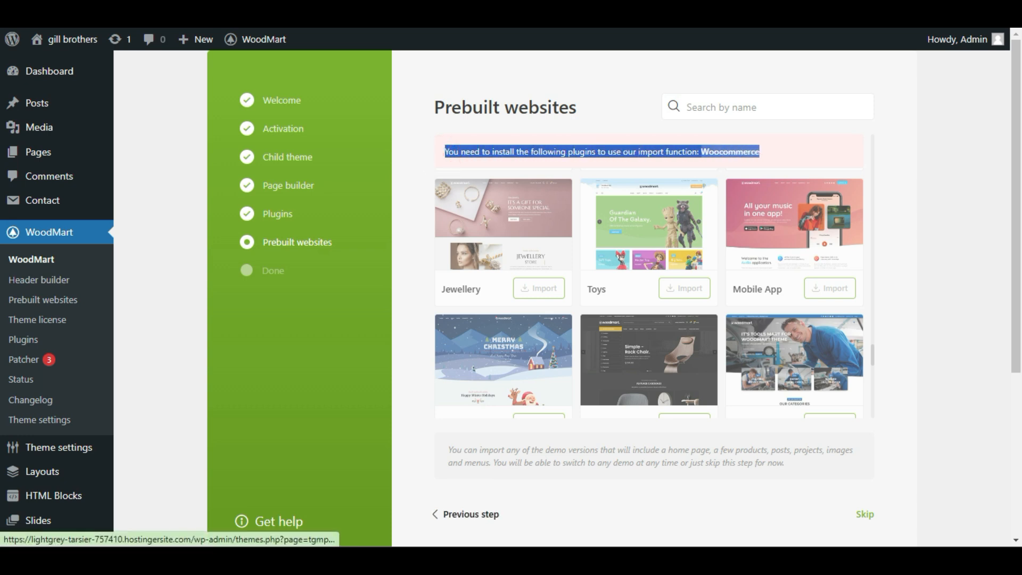
{"action": "left_click", "coordinate": [794, 156]}
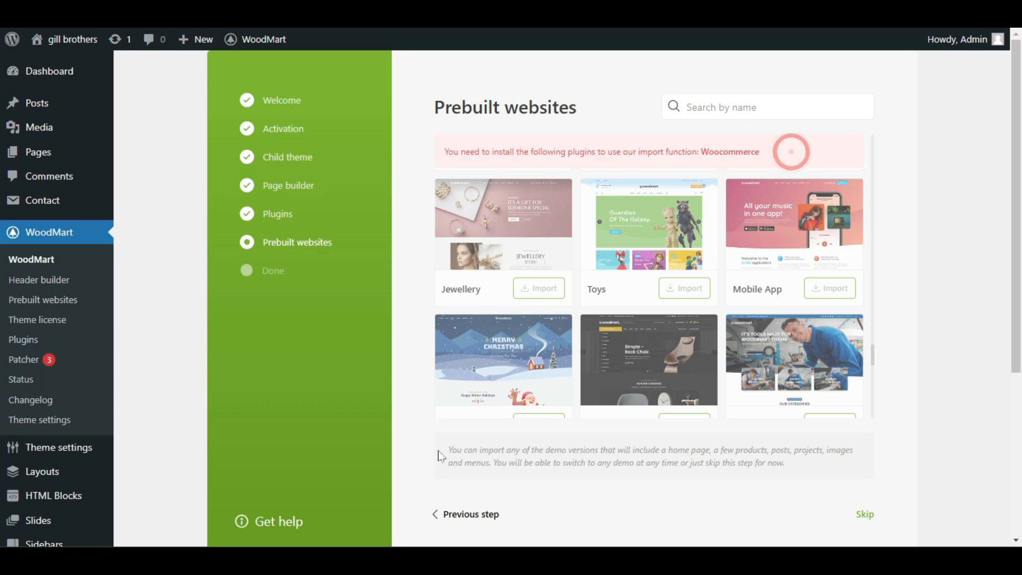
{"action": "left_click", "coordinate": [461, 515]}
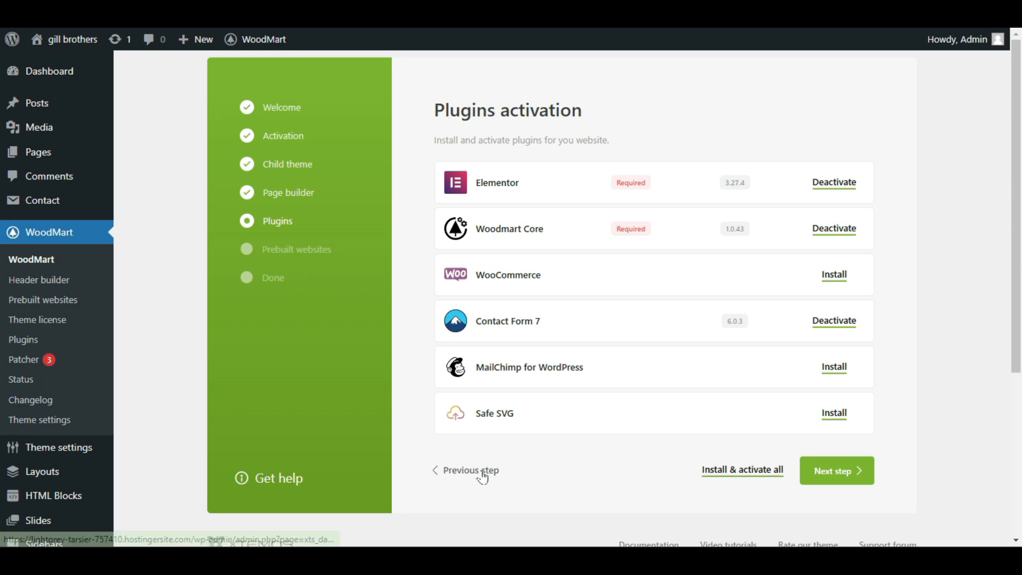
{"action": "left_click", "coordinate": [835, 274]}
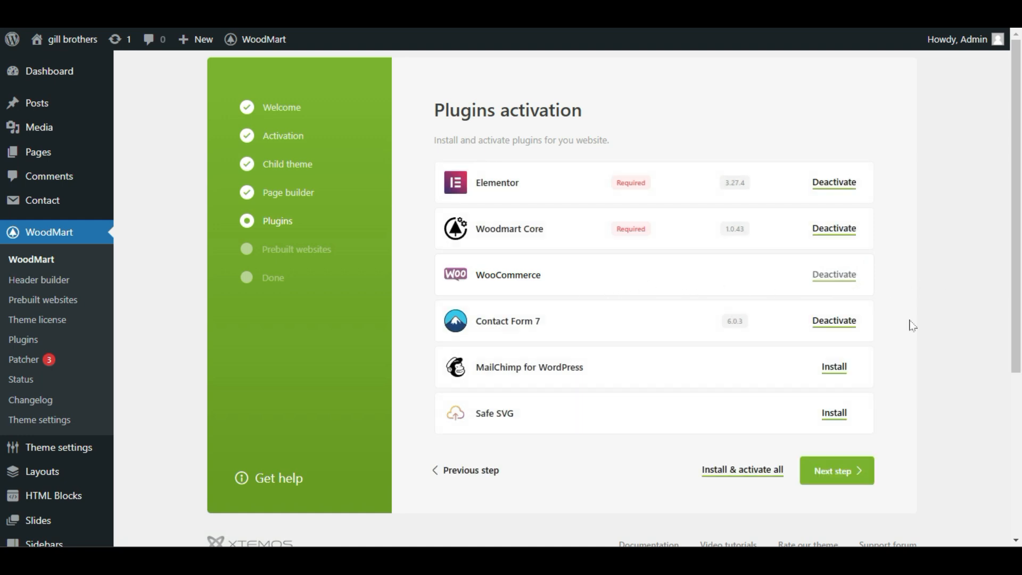
{"action": "left_click", "coordinate": [839, 472]}
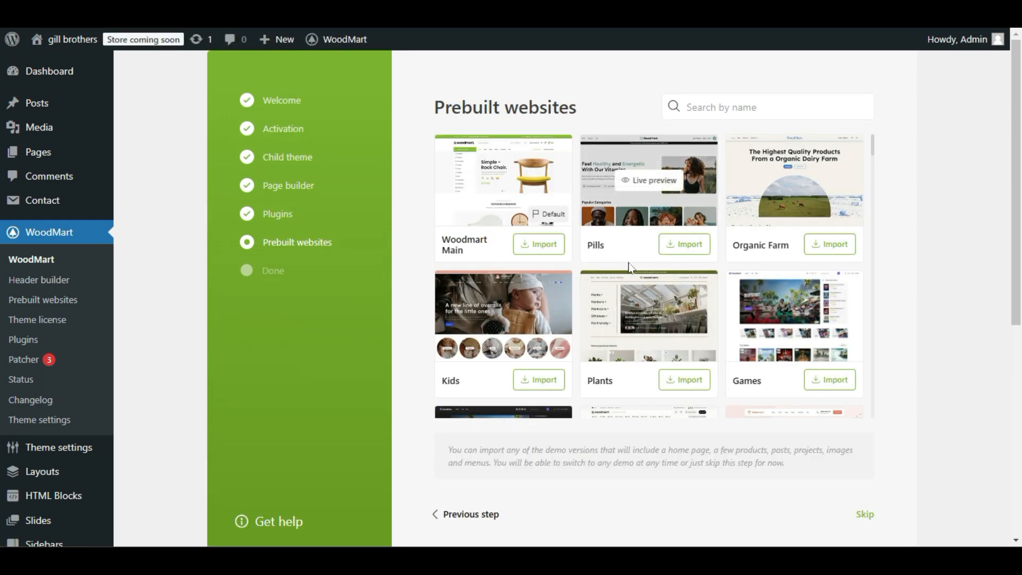
Look through the list of prebuilt websites for the Magazine demo.
{"action": "scroll", "coordinate": [602, 351], "scroll_direction": "down", "scroll_amount": 4}
{"action": "scroll", "coordinate": [580, 359], "scroll_direction": "down", "scroll_amount": 9}
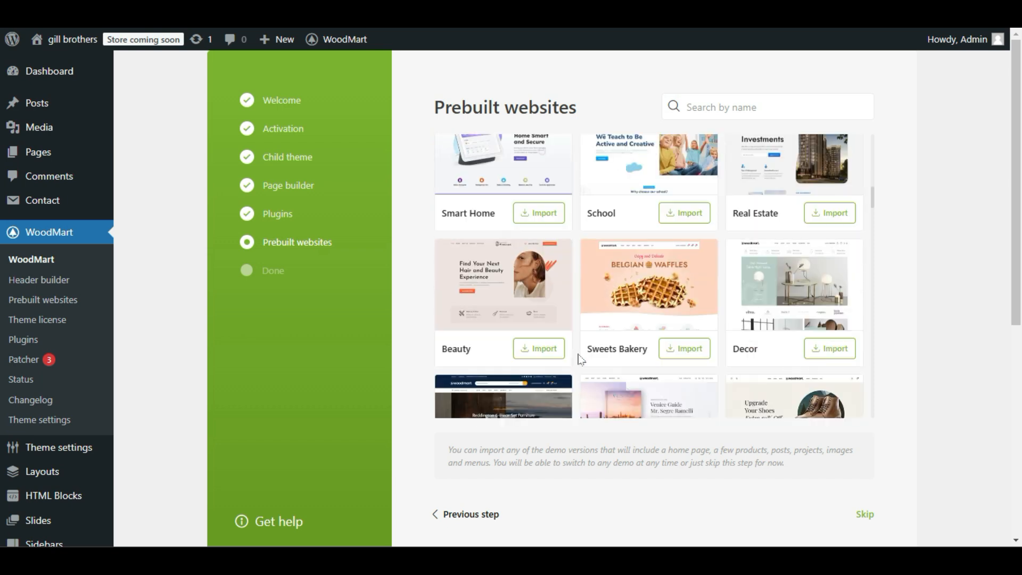
{"action": "scroll", "coordinate": [581, 360], "scroll_direction": "down", "scroll_amount": 6}
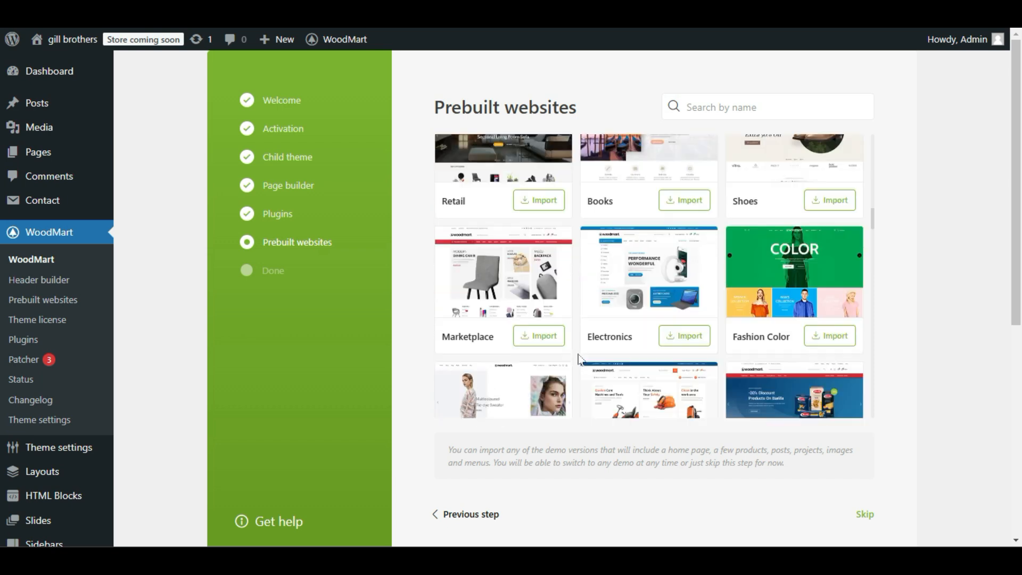
{"action": "scroll", "coordinate": [581, 359], "scroll_direction": "down", "scroll_amount": 8}
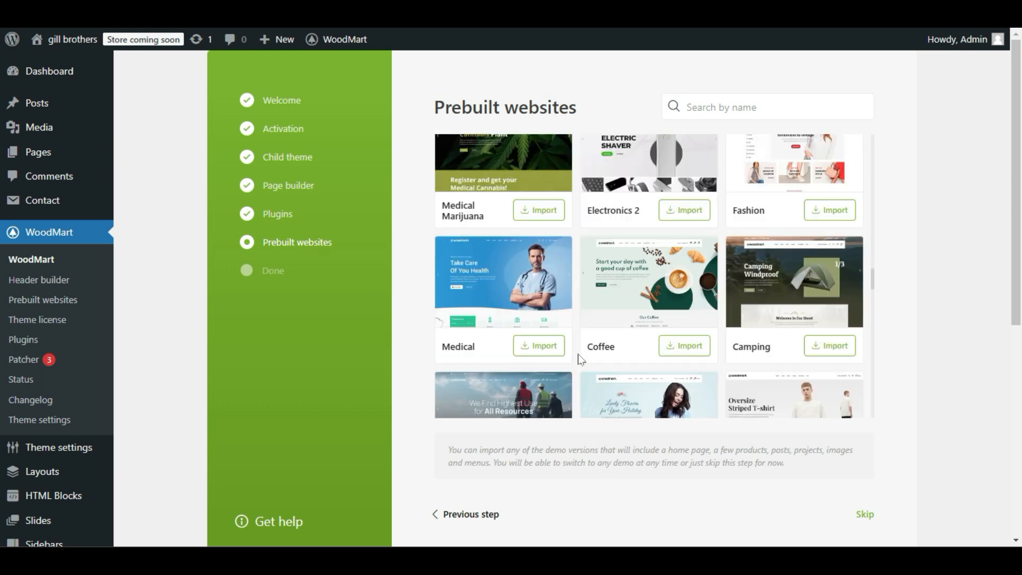
{"action": "scroll", "coordinate": [581, 359], "scroll_direction": "down", "scroll_amount": 6}
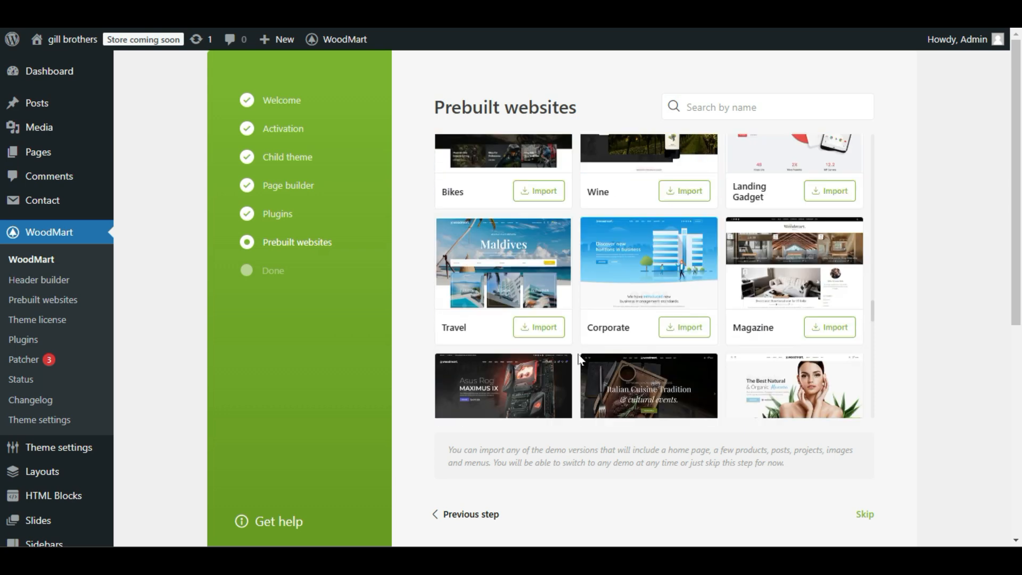
{"action": "scroll", "coordinate": [581, 359], "scroll_direction": "down", "scroll_amount": 1}
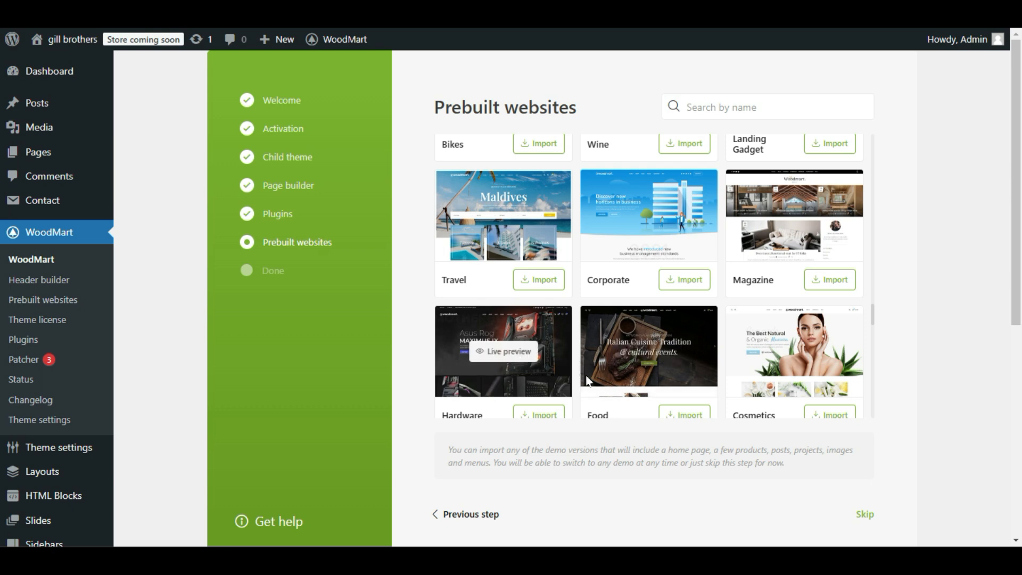
{"action": "scroll", "coordinate": [576, 380], "scroll_direction": "up", "scroll_amount": 2}
{"action": "scroll", "coordinate": [574, 384], "scroll_direction": "up", "scroll_amount": 2}
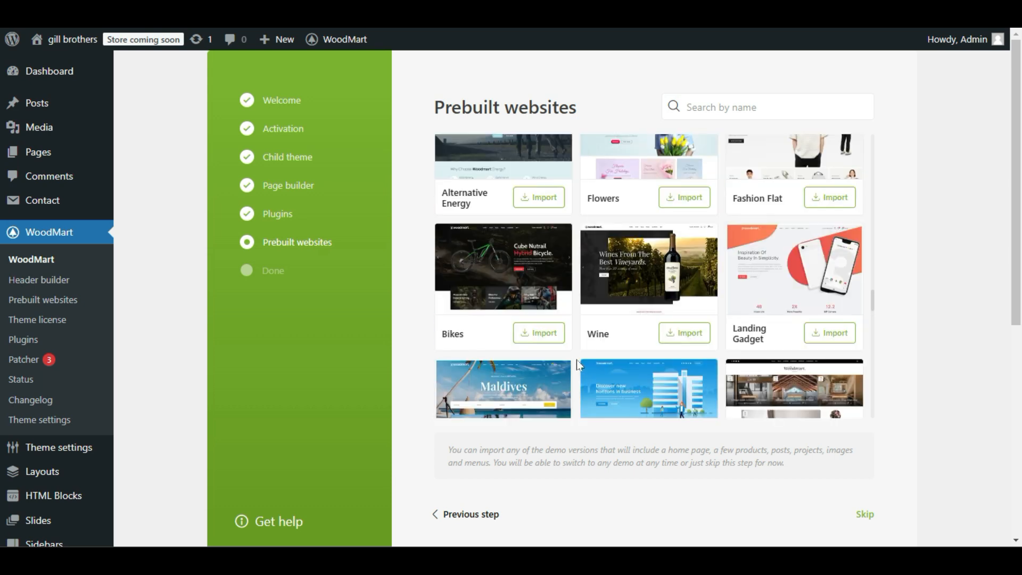
{"action": "scroll", "coordinate": [579, 368], "scroll_direction": "up", "scroll_amount": 3}
{"action": "scroll", "coordinate": [580, 368], "scroll_direction": "down", "scroll_amount": 4}
{"action": "scroll", "coordinate": [578, 368], "scroll_direction": "down", "scroll_amount": 3}
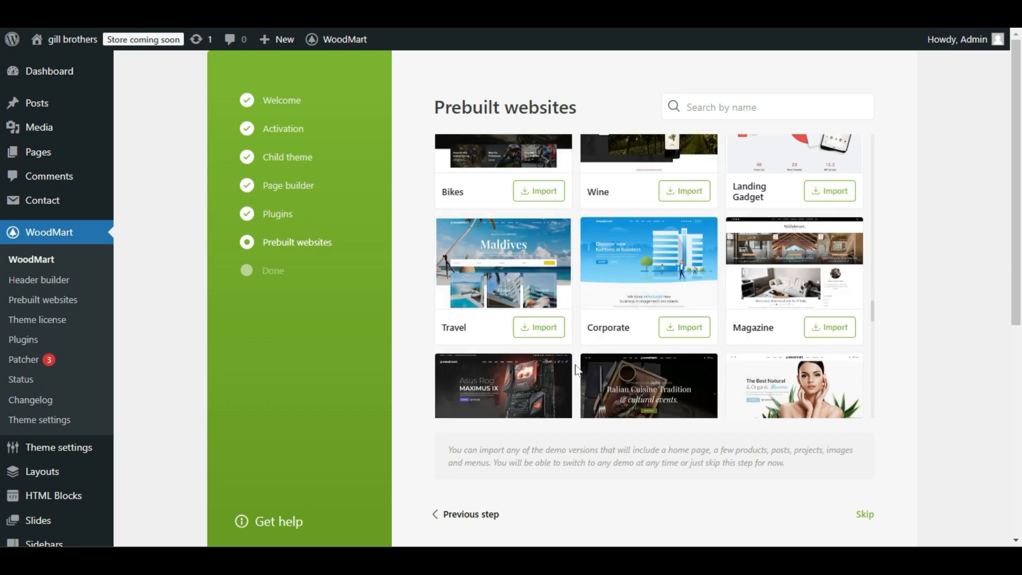
Preview the live Magazine demo and look over its home page layout.
{"action": "mouse_move", "coordinate": [820, 325]}
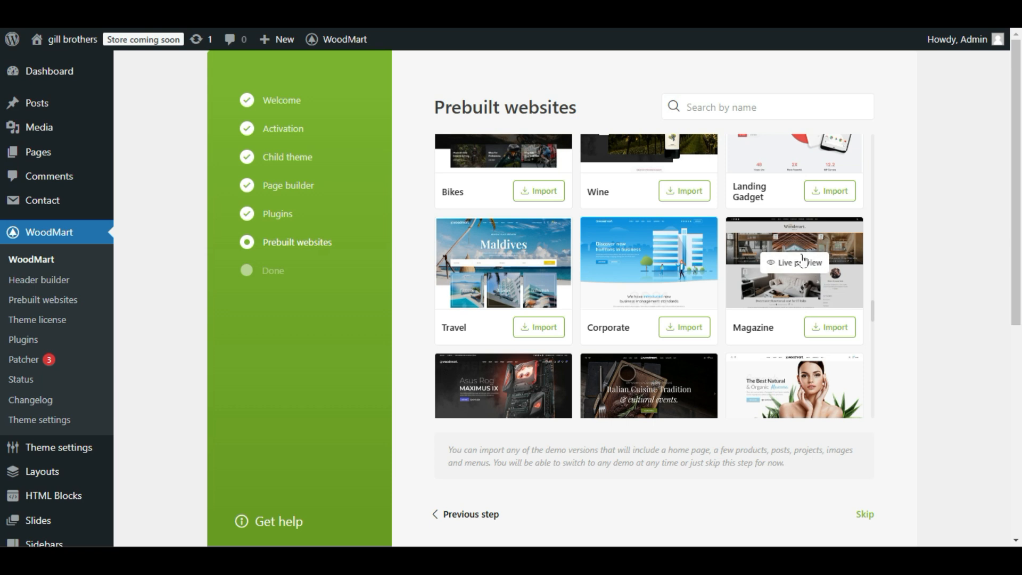
{"action": "left_click", "coordinate": [823, 261]}
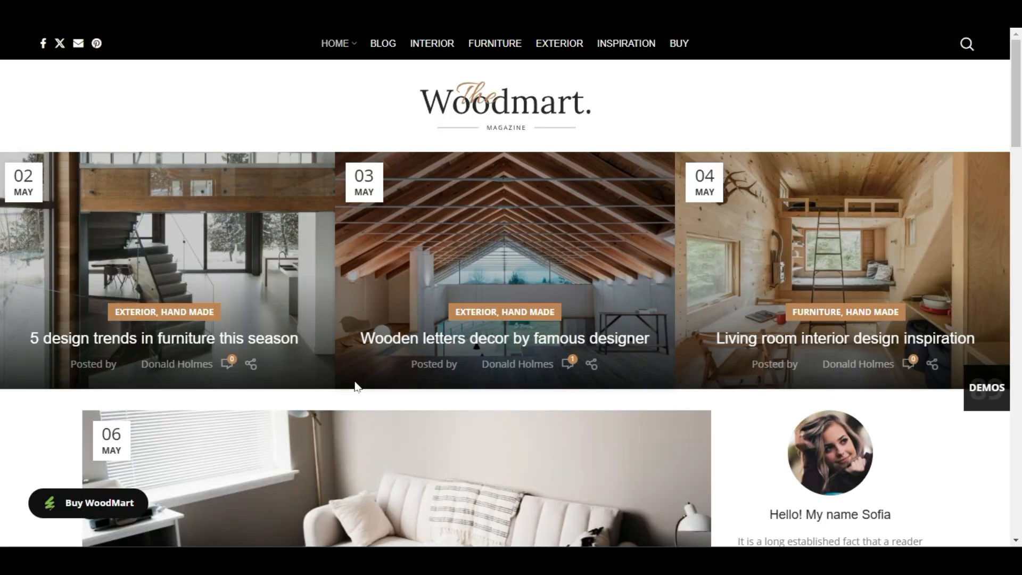
{"action": "scroll", "coordinate": [354, 388], "scroll_direction": "down", "scroll_amount": 8}
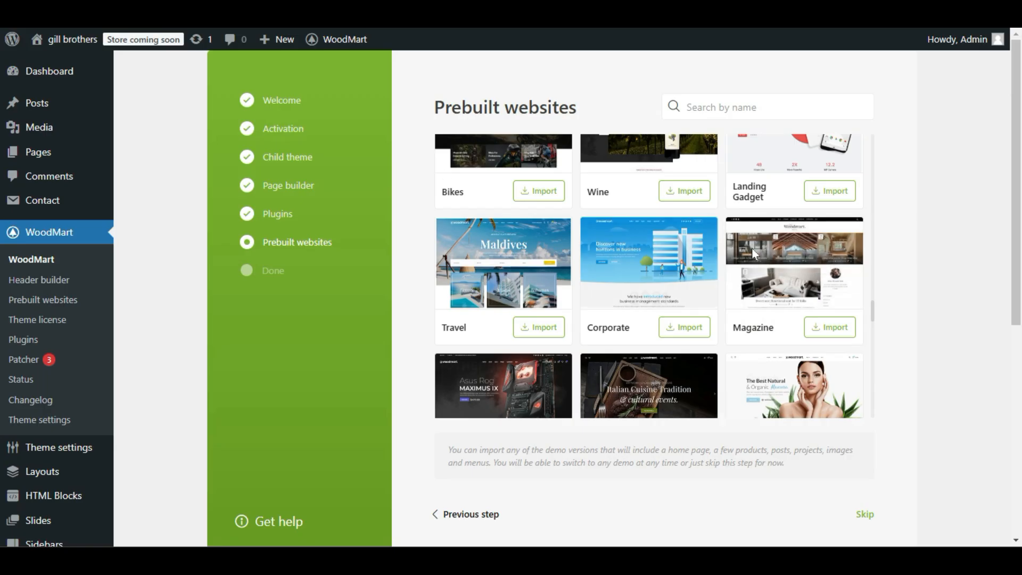
Import the Magazine prebuilt website and finish the WoodMart setup wizard.
{"action": "left_click", "coordinate": [838, 334]}
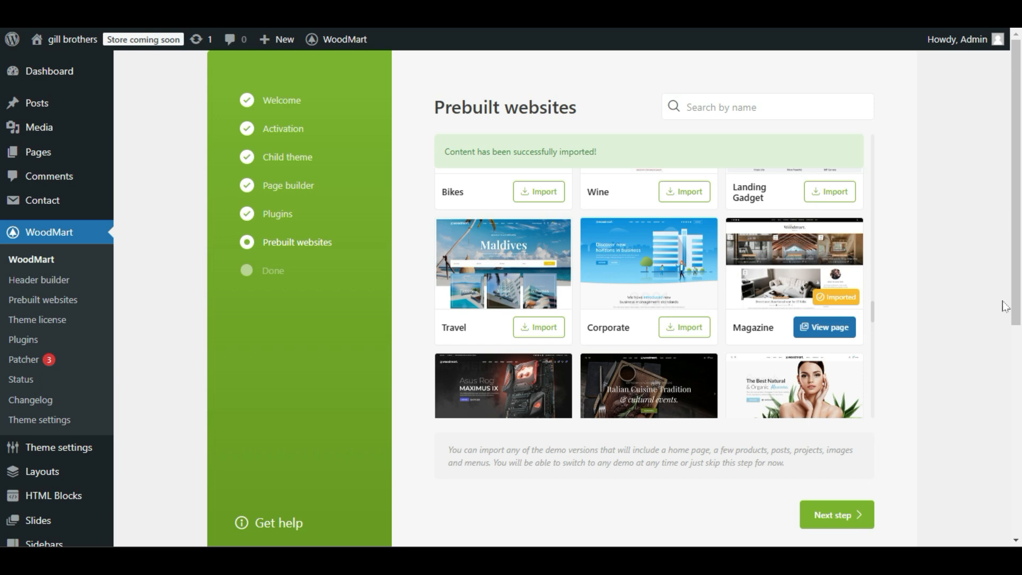
{"action": "left_click", "coordinate": [849, 525]}
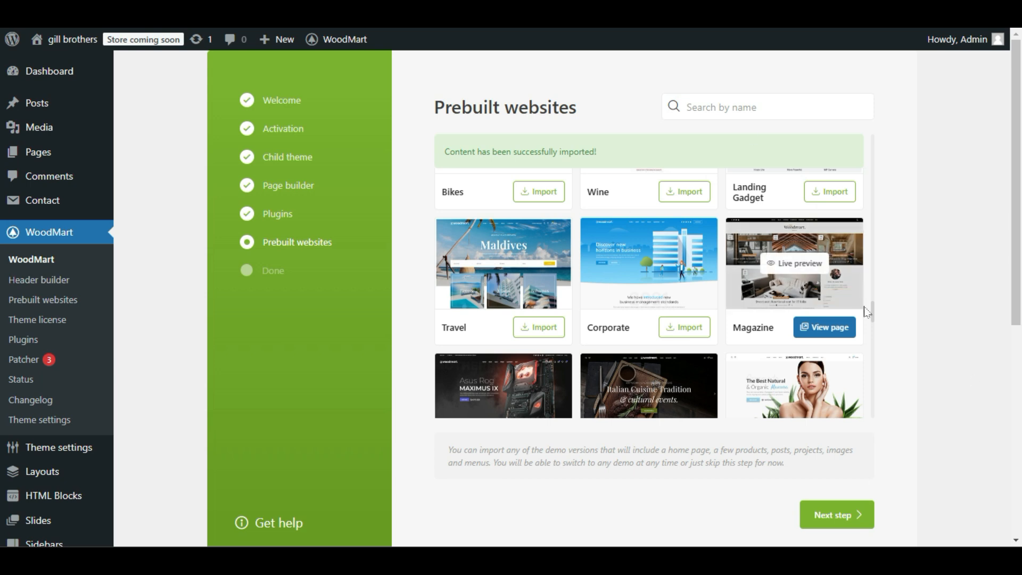
{"action": "left_click", "coordinate": [865, 513]}
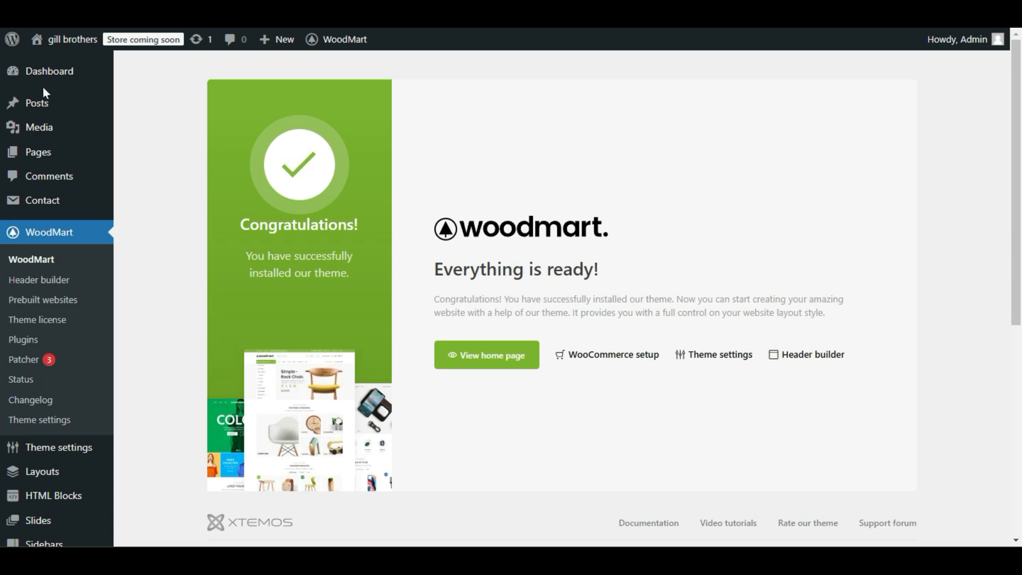
Open the site's home page in a new tab and examine the imported magazine layout from header to footer.
{"action": "mouse_move", "coordinate": [33, 103]}
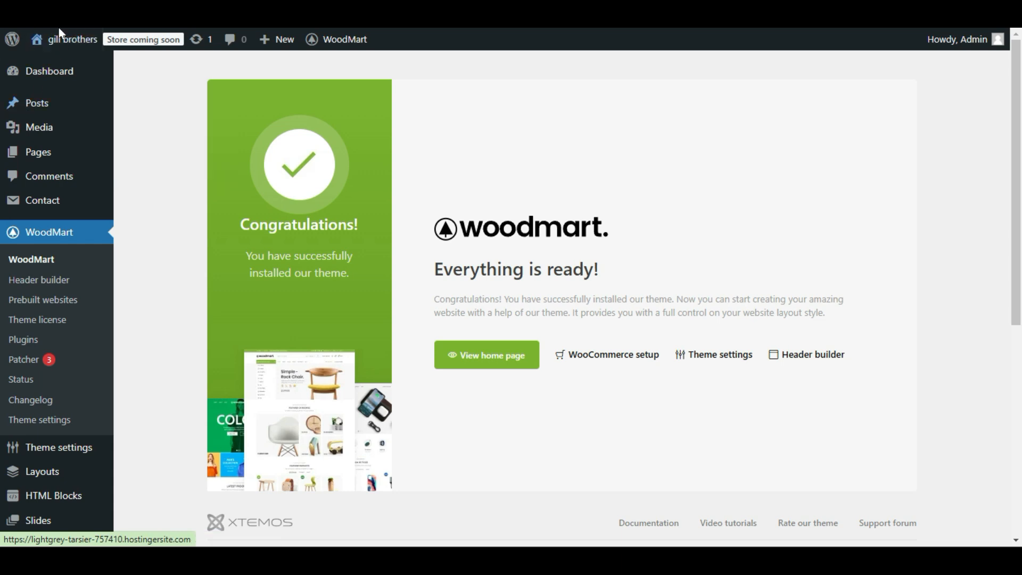
{"action": "mouse_move", "coordinate": [59, 39]}
{"action": "right_click", "coordinate": [64, 68]}
{"action": "left_click", "coordinate": [88, 78]}
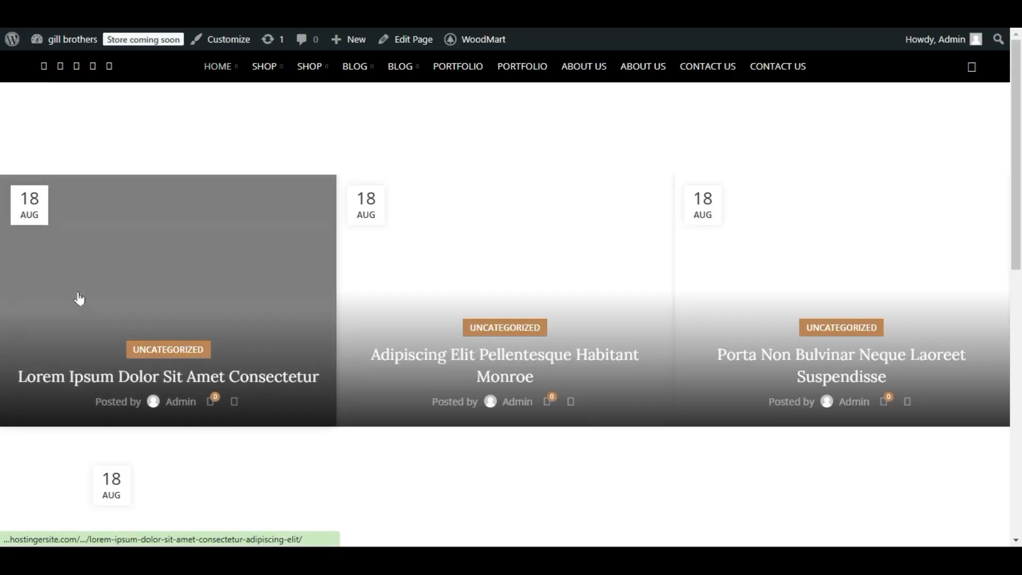
{"action": "scroll", "coordinate": [802, 343], "scroll_direction": "down", "scroll_amount": 2}
{"action": "scroll", "coordinate": [802, 343], "scroll_direction": "down", "scroll_amount": 12}
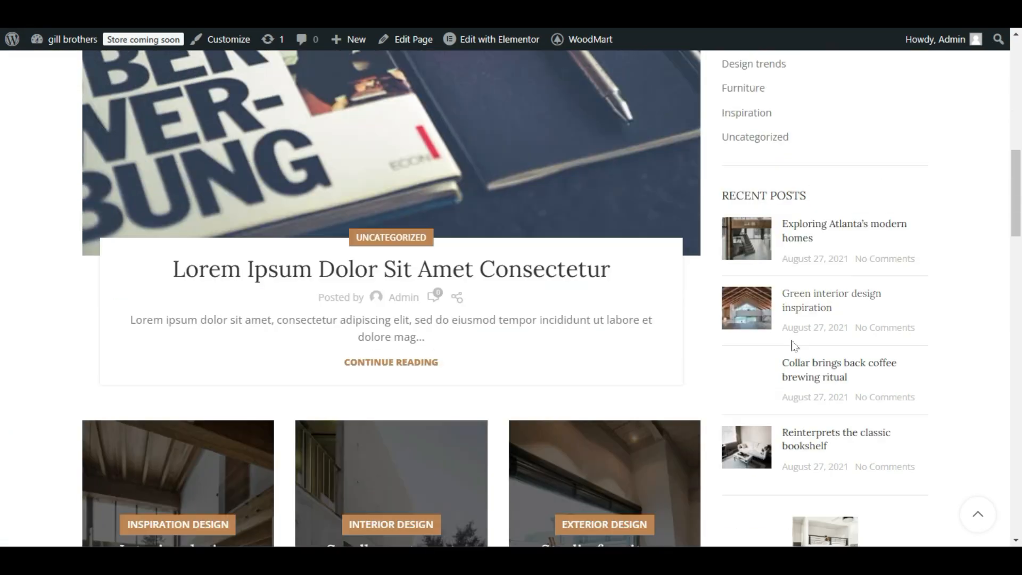
{"action": "scroll", "coordinate": [801, 344], "scroll_direction": "up", "scroll_amount": 6}
{"action": "scroll", "coordinate": [787, 347], "scroll_direction": "up", "scroll_amount": 8}
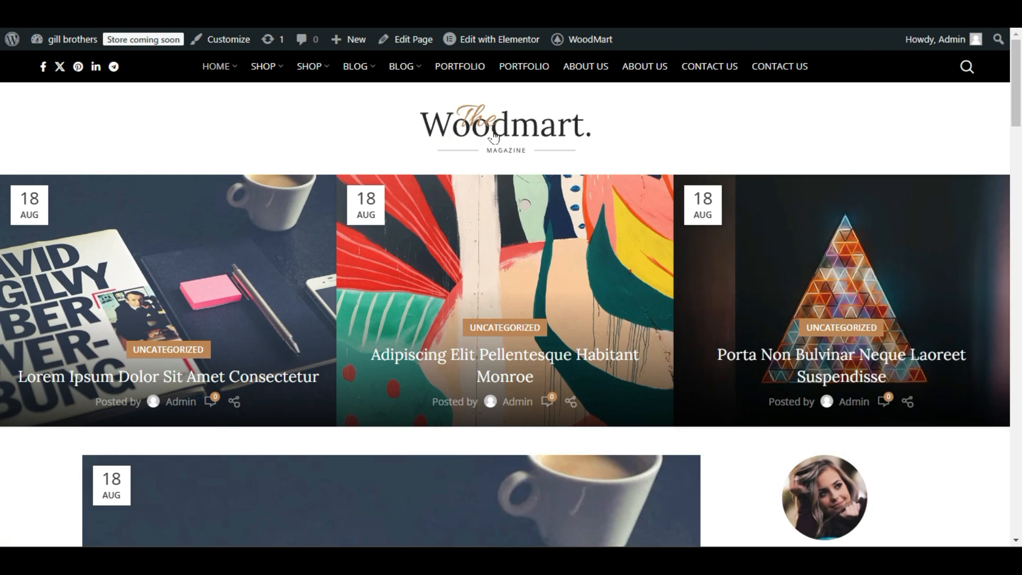
{"action": "scroll", "coordinate": [446, 245], "scroll_direction": "down", "scroll_amount": 12}
{"action": "scroll", "coordinate": [440, 247], "scroll_direction": "up", "scroll_amount": 5}
{"action": "scroll", "coordinate": [833, 388], "scroll_direction": "down", "scroll_amount": 15}
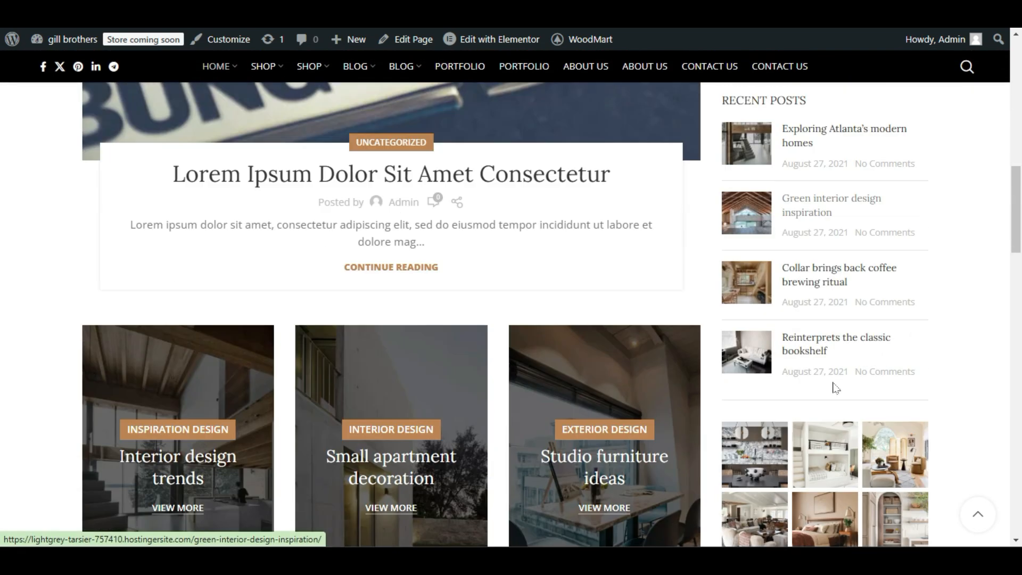
{"action": "scroll", "coordinate": [830, 388], "scroll_direction": "down", "scroll_amount": 15}
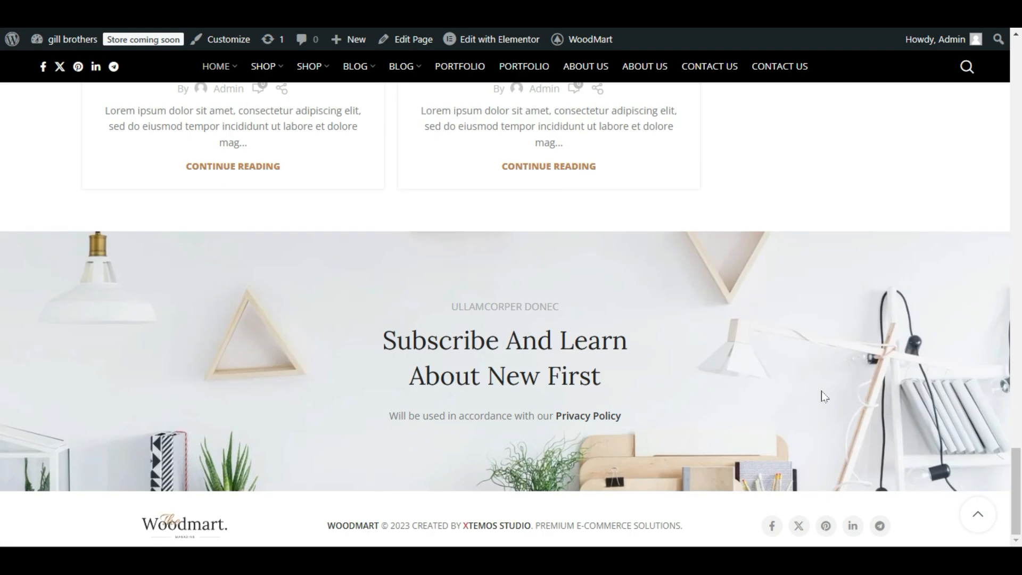
{"action": "scroll", "coordinate": [822, 396], "scroll_direction": "up", "scroll_amount": 7}
{"action": "scroll", "coordinate": [796, 400], "scroll_direction": "up", "scroll_amount": 15}
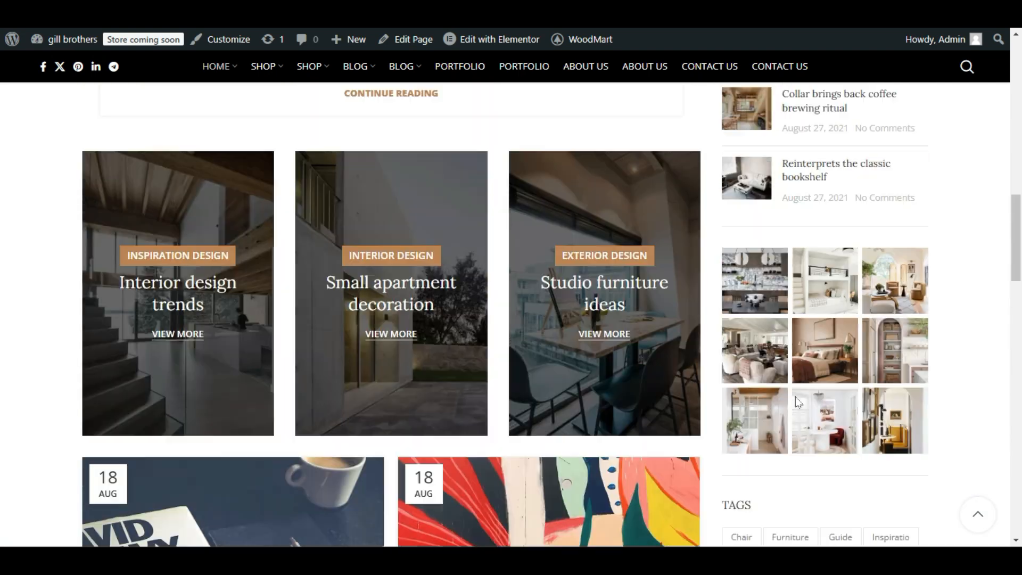
{"action": "scroll", "coordinate": [797, 399], "scroll_direction": "down", "scroll_amount": 10}
{"action": "scroll", "coordinate": [748, 420], "scroll_direction": "down", "scroll_amount": 12}
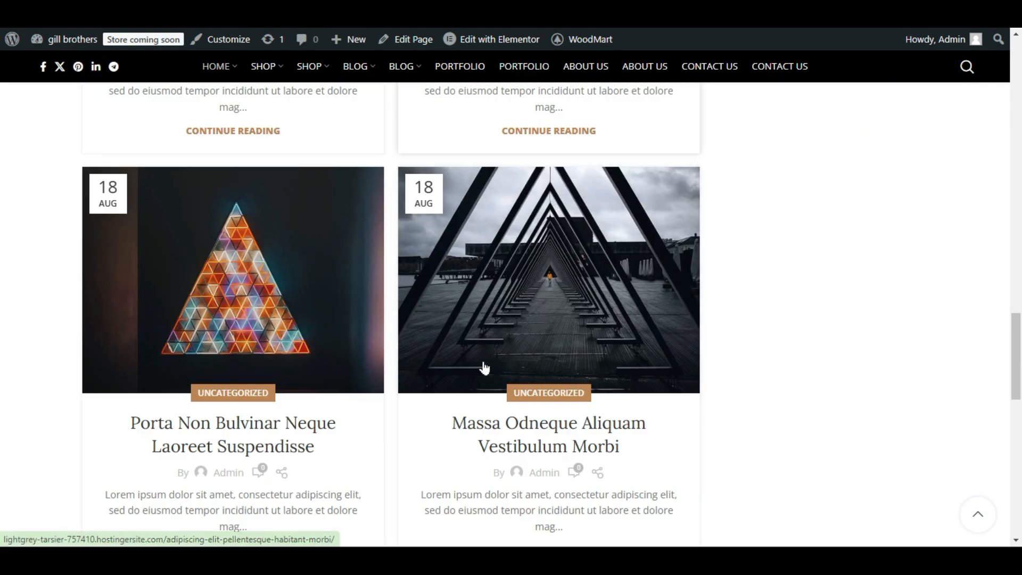
{"action": "scroll", "coordinate": [409, 334], "scroll_direction": "down", "scroll_amount": 5}
{"action": "scroll", "coordinate": [398, 395], "scroll_direction": "up", "scroll_amount": 8}
{"action": "scroll", "coordinate": [407, 408], "scroll_direction": "up", "scroll_amount": 20}
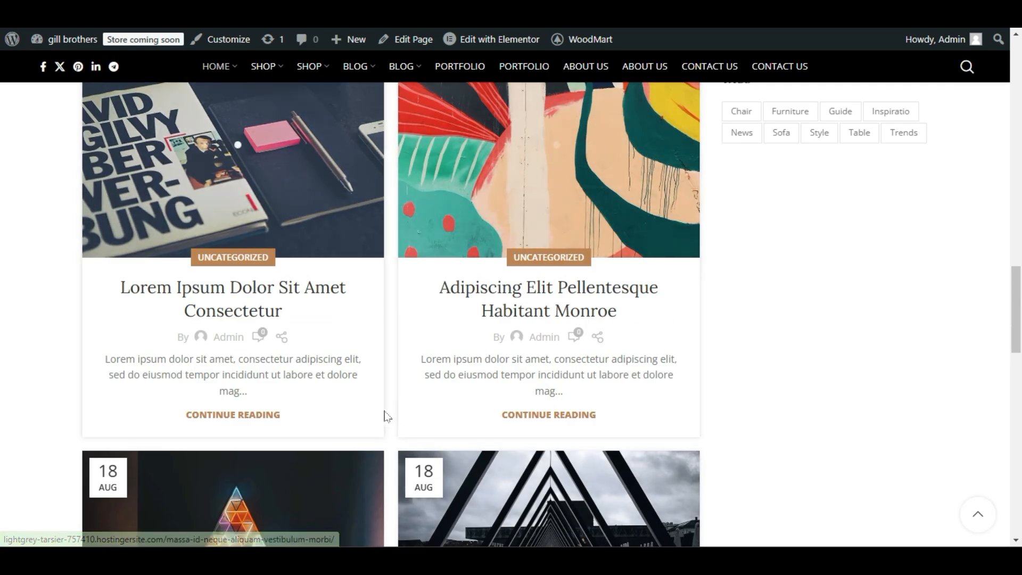
{"action": "scroll", "coordinate": [391, 419], "scroll_direction": "up", "scroll_amount": 4}
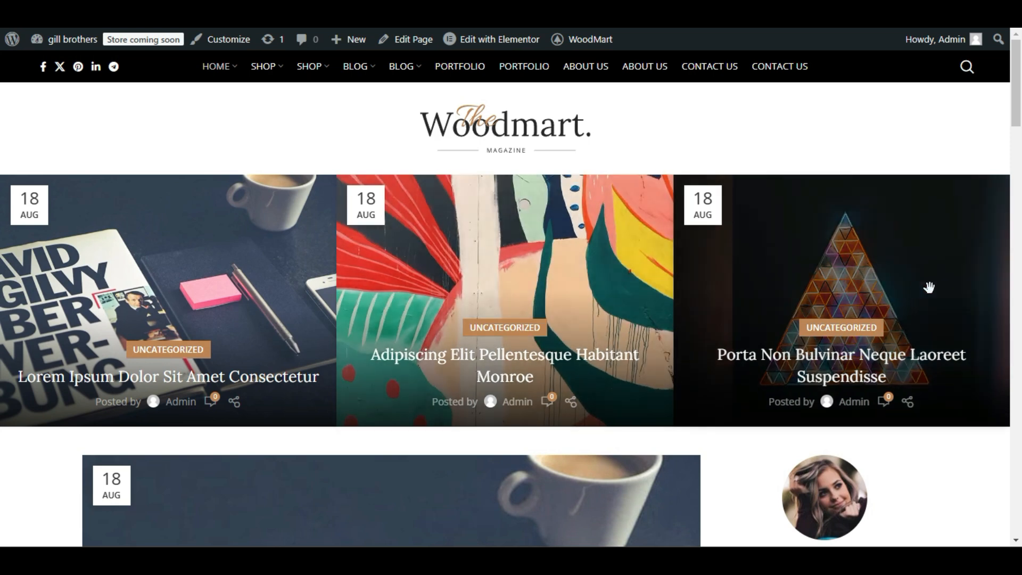
Slide through the featured posts carousel at the top of the home page.
{"action": "left_click_drag", "start_coordinate": [926, 288], "coordinate": [270, 297]}
{"action": "left_click_drag", "start_coordinate": [201, 296], "coordinate": [299, 318]}
{"action": "scroll", "coordinate": [298, 317], "scroll_direction": "down", "scroll_amount": 7}
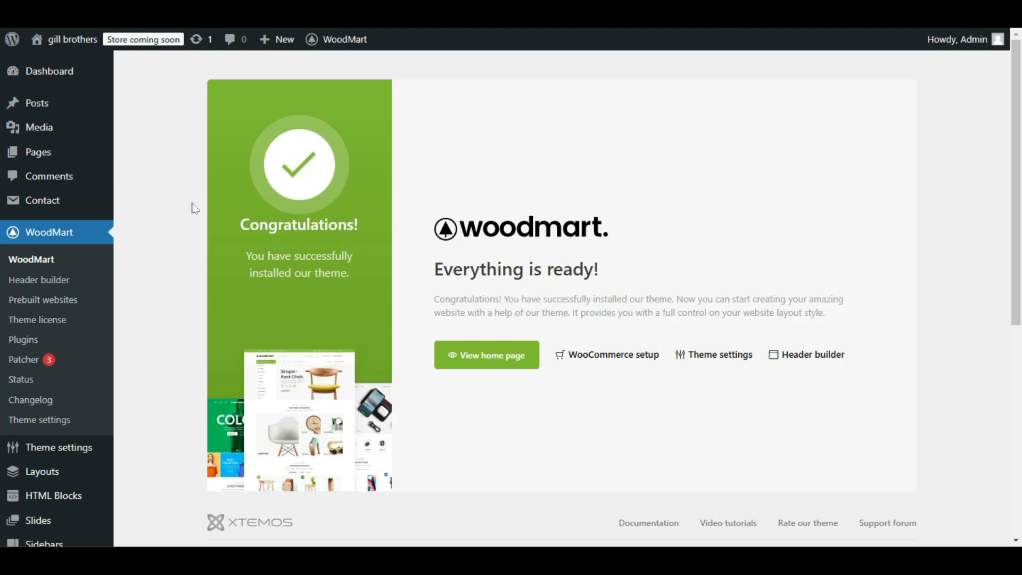
Return to the WordPress admin and open the post categories.
{"action": "mouse_move", "coordinate": [68, 109]}
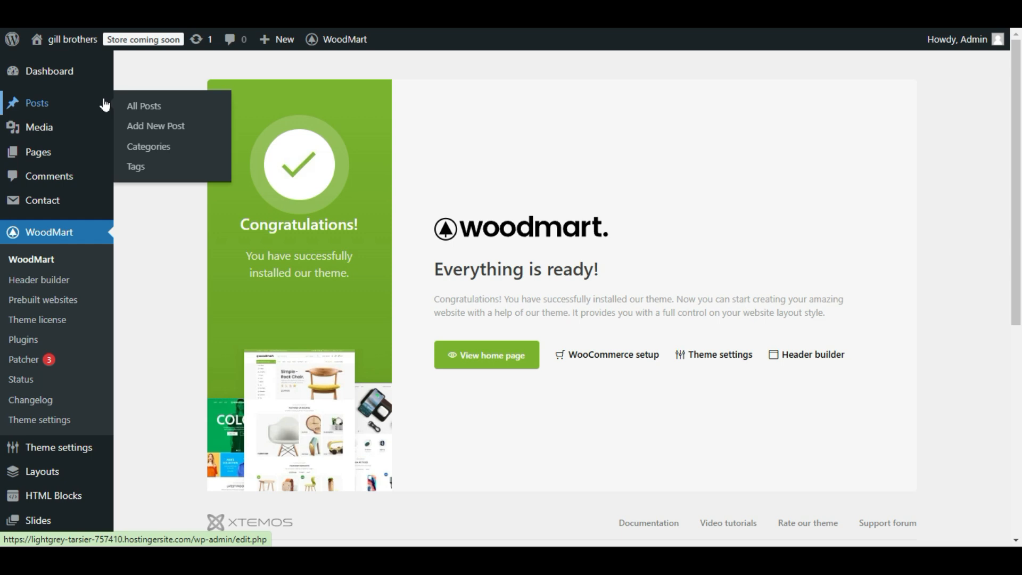
{"action": "left_click", "coordinate": [135, 153]}
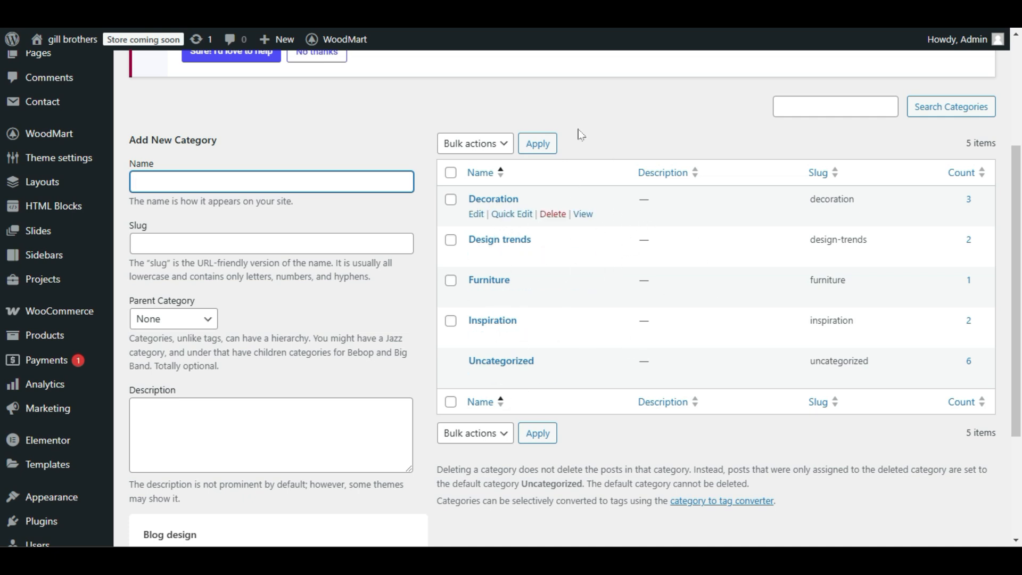
Select all the deletable demo post categories and choose the Delete bulk action without applying it.
{"action": "left_click", "coordinate": [450, 175]}
{"action": "left_click", "coordinate": [457, 144]}
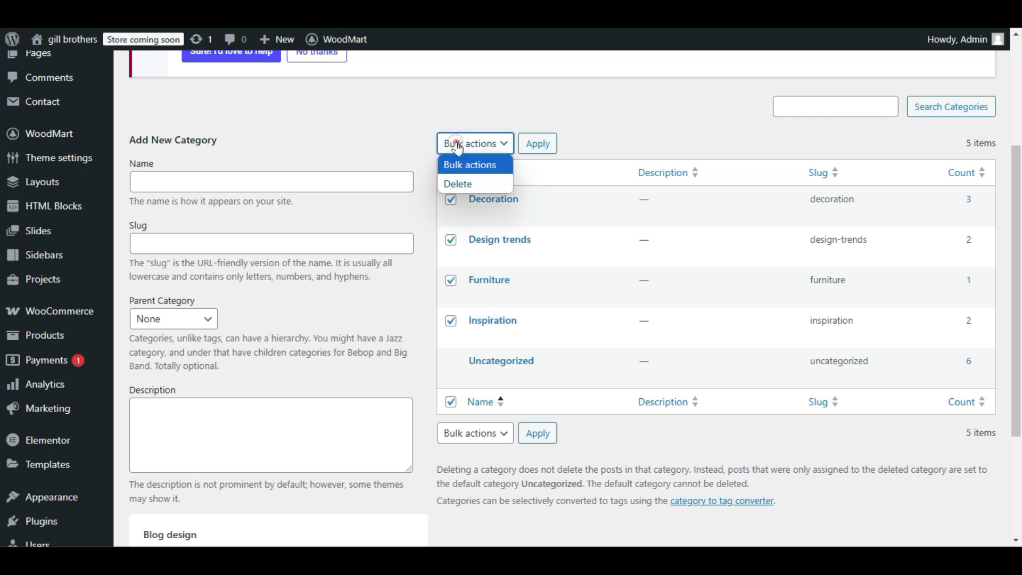
{"action": "left_click", "coordinate": [458, 184]}
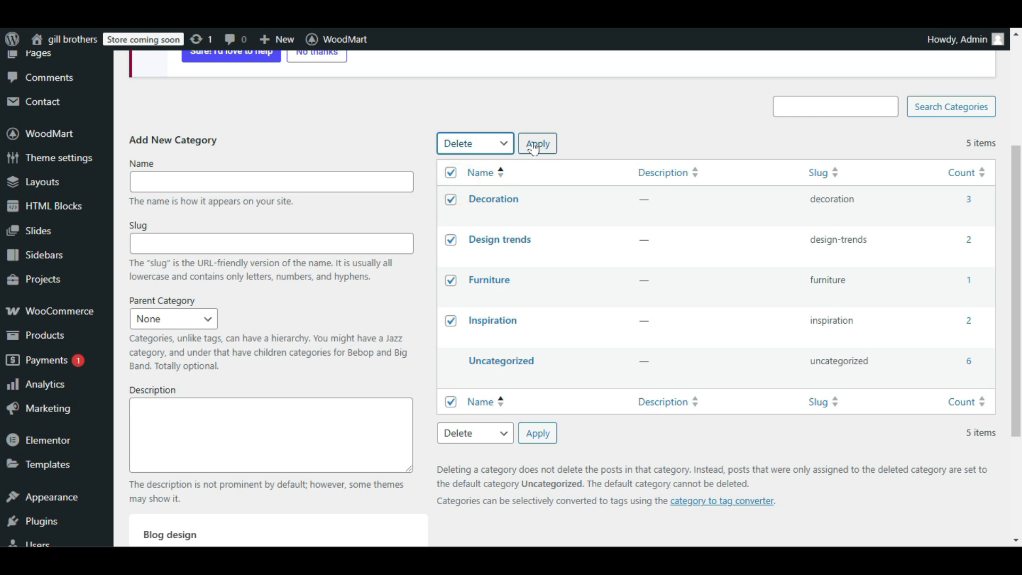
{"action": "left_click", "coordinate": [398, 298]}
{"action": "left_click", "coordinate": [400, 302]}
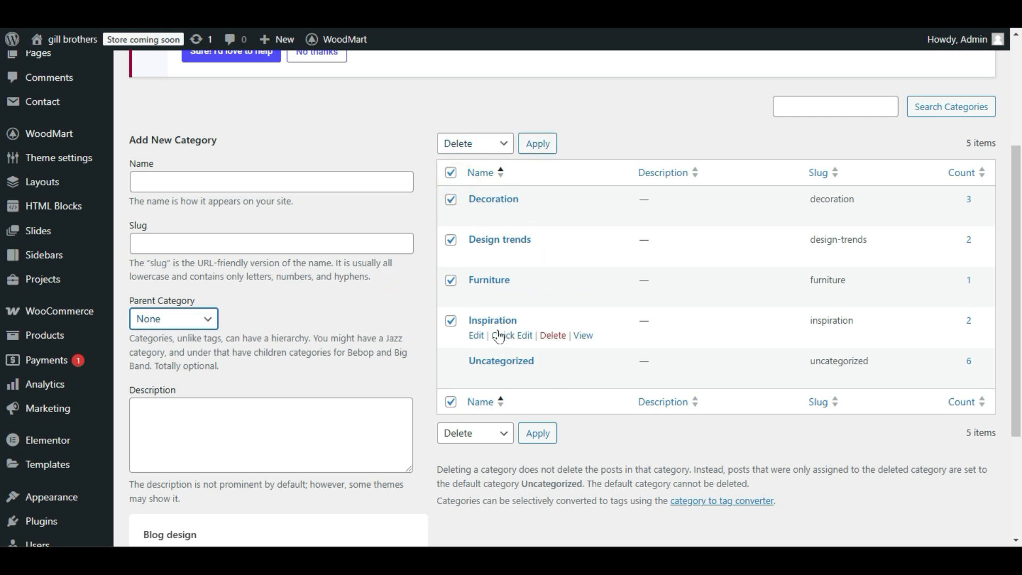
Add a new post category with the name and slug Web Design, no parent category and an empty description.
{"action": "left_click", "coordinate": [130, 143]}
{"action": "left_click", "coordinate": [206, 180]}
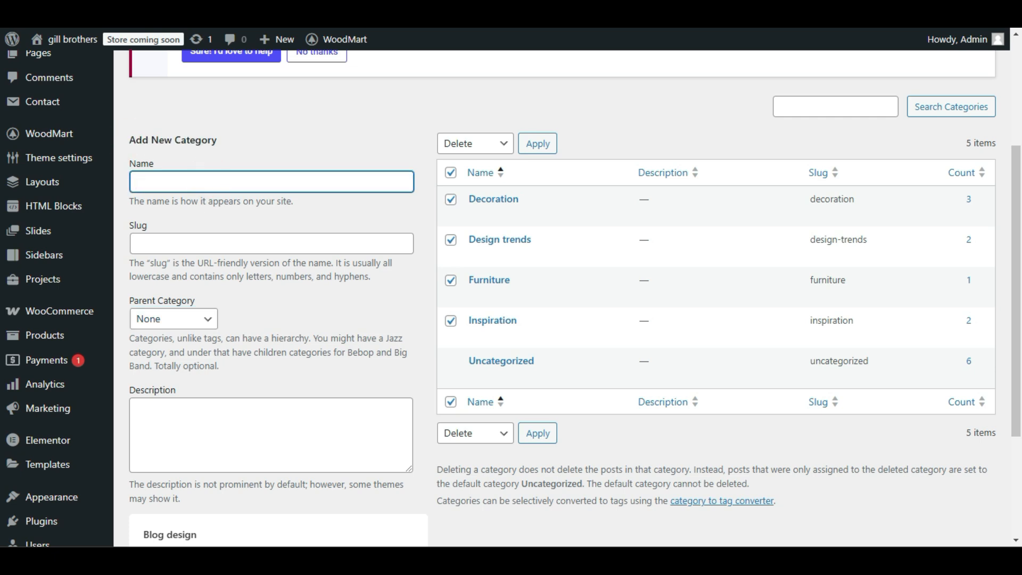
{"action": "type", "text": "Web Des"}
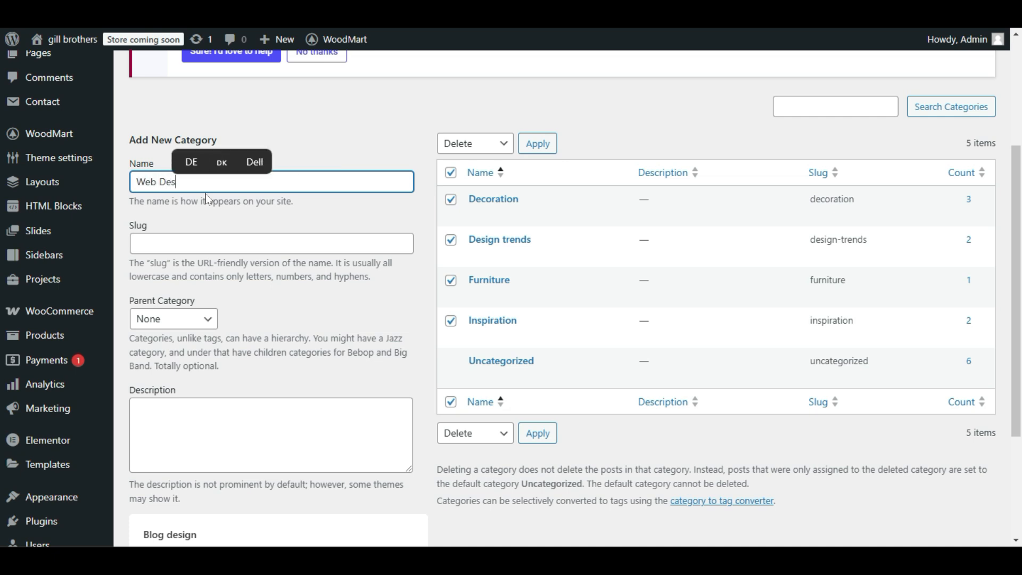
{"action": "type", "text": "ing"}
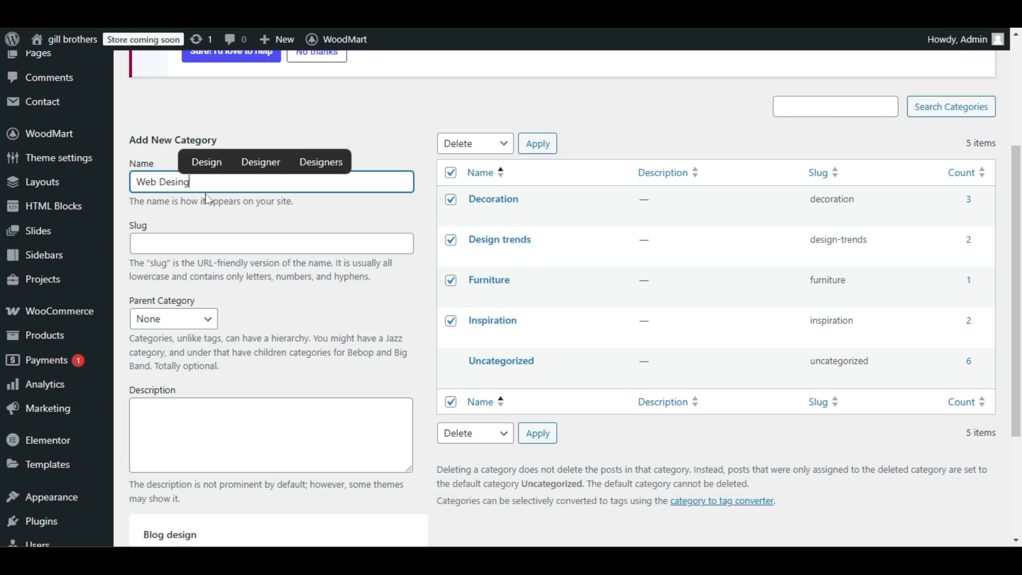
{"action": "left_click", "coordinate": [206, 162]}
{"action": "key", "text": "Tab"}
{"action": "left_click", "coordinate": [181, 238]}
{"action": "type", "text": "Web Design"}
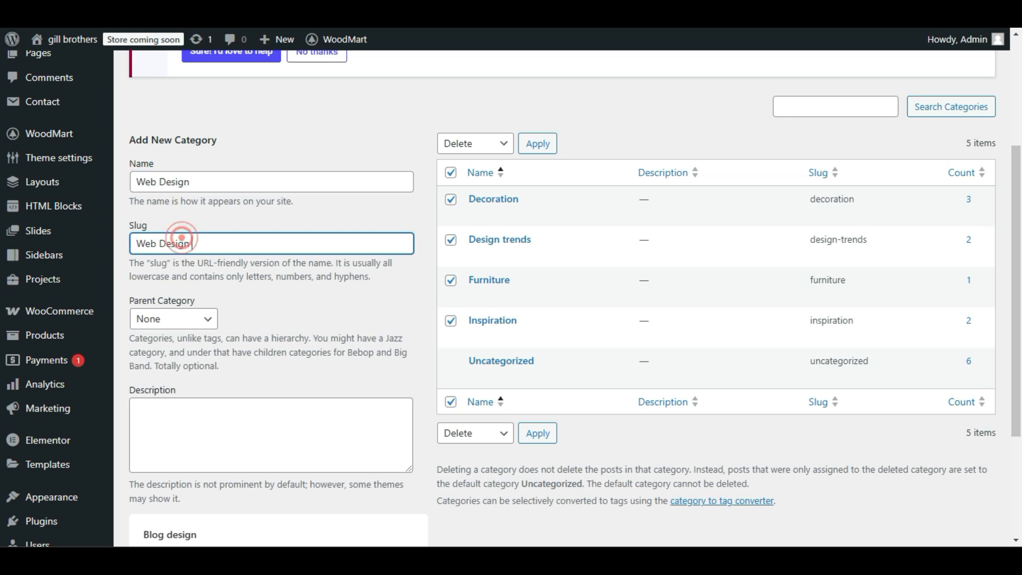
{"action": "scroll", "coordinate": [248, 303], "scroll_direction": "down", "scroll_amount": 2}
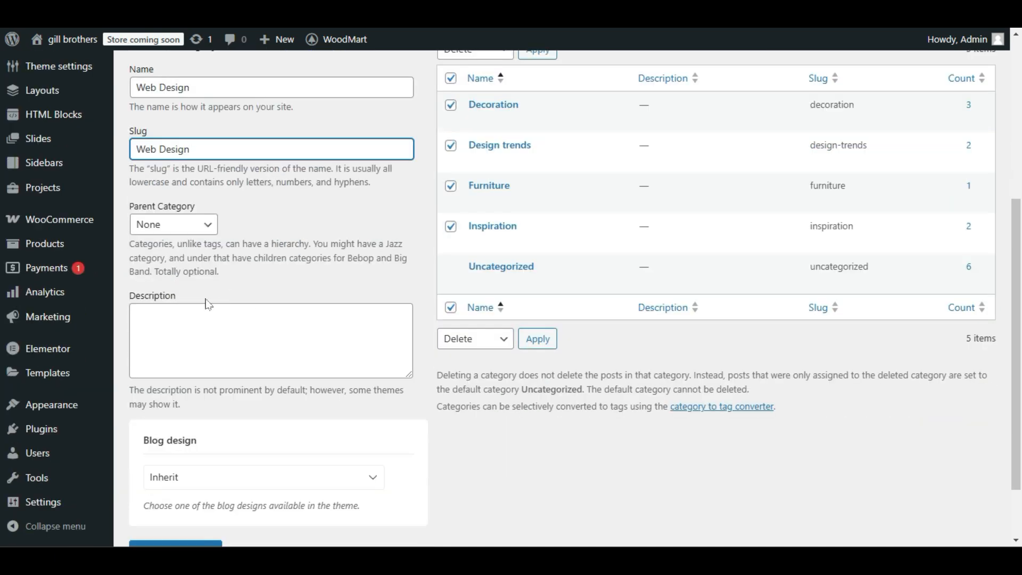
{"action": "left_click", "coordinate": [219, 326]}
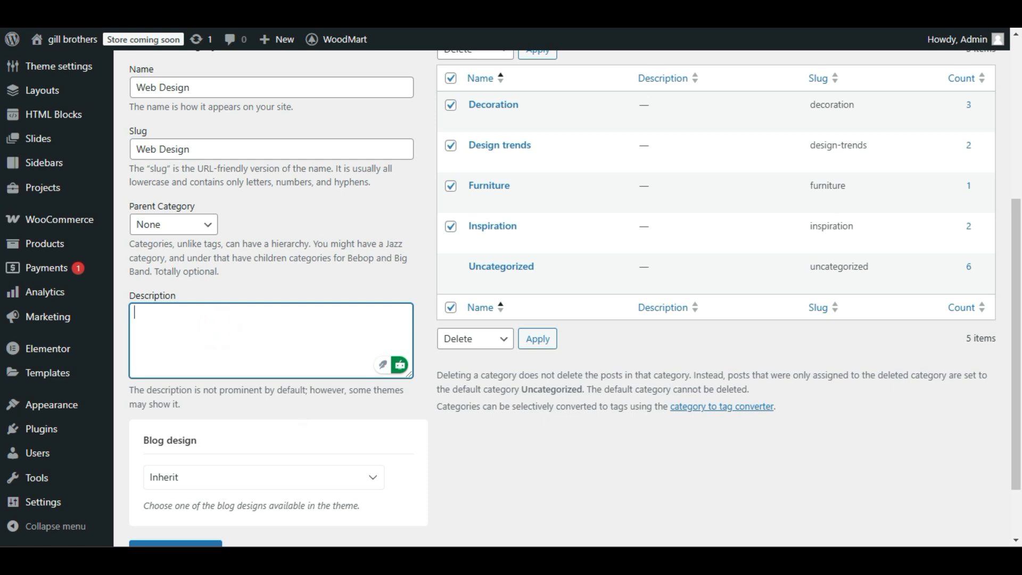
{"action": "scroll", "coordinate": [261, 337], "scroll_direction": "down", "scroll_amount": 2}
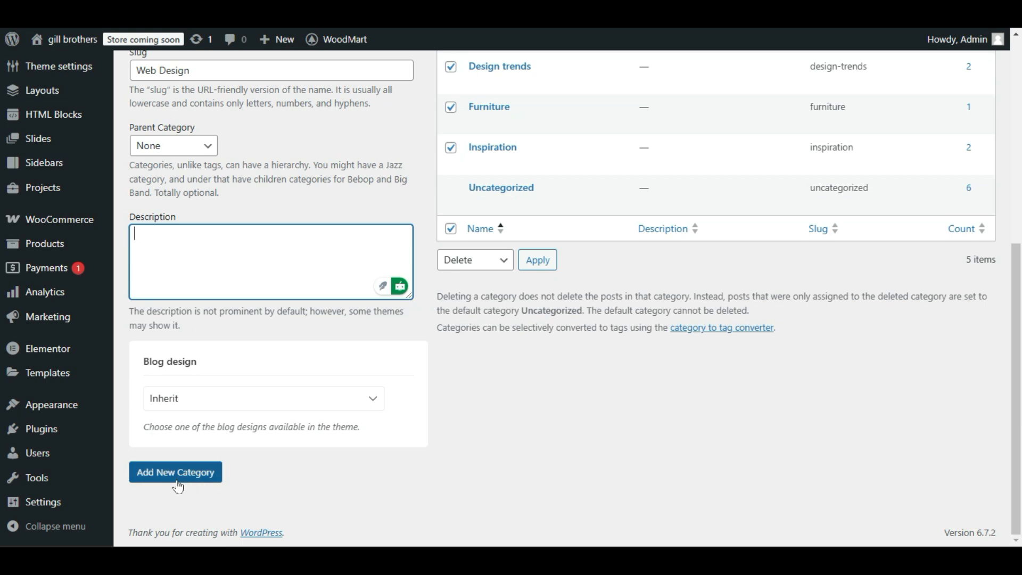
{"action": "left_click", "coordinate": [200, 485]}
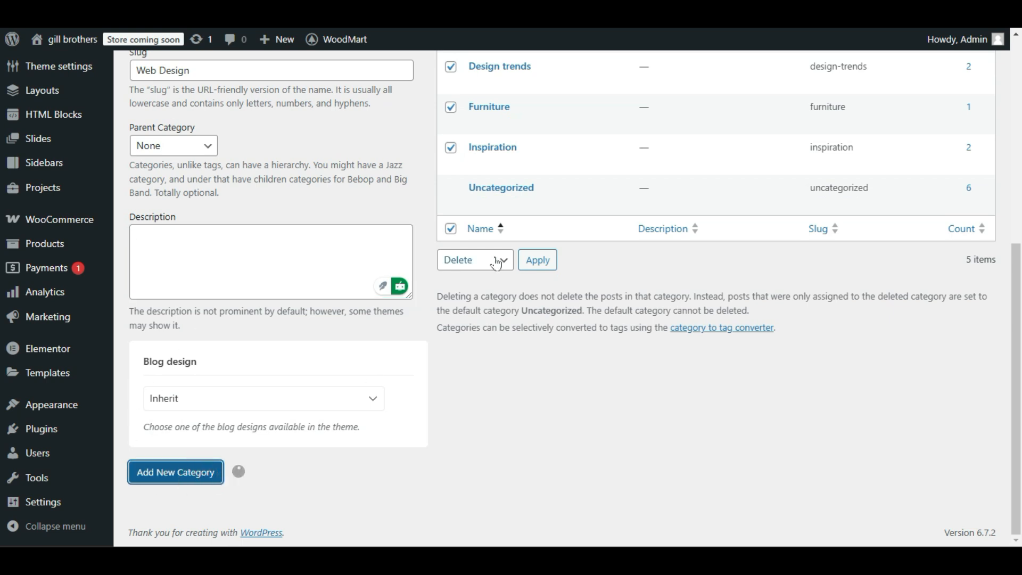
{"action": "scroll", "coordinate": [537, 423], "scroll_direction": "up", "scroll_amount": 3}
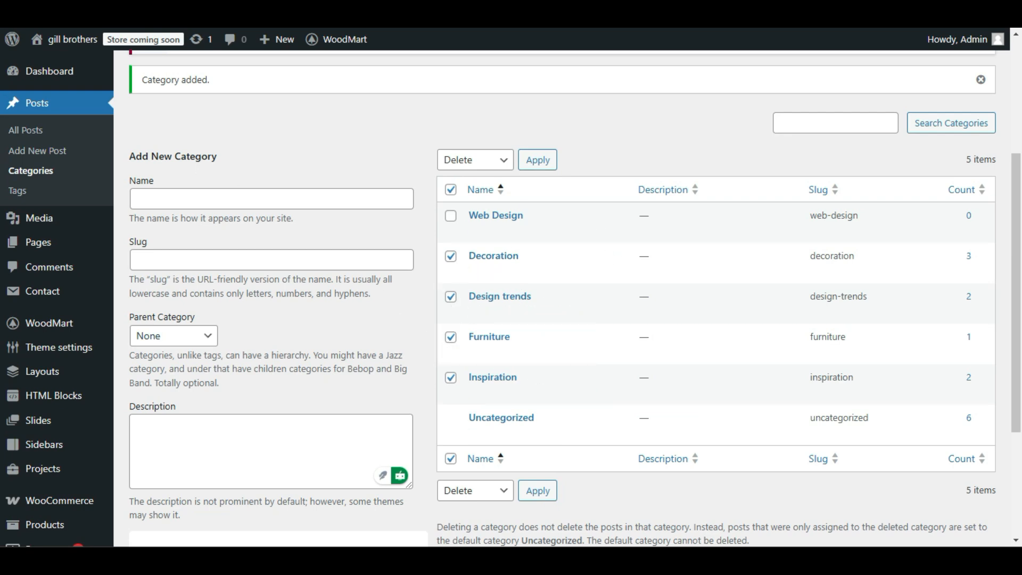
Open the list of all posts and look through the imported demo posts with their categories and tags.
{"action": "left_click", "coordinate": [55, 137]}
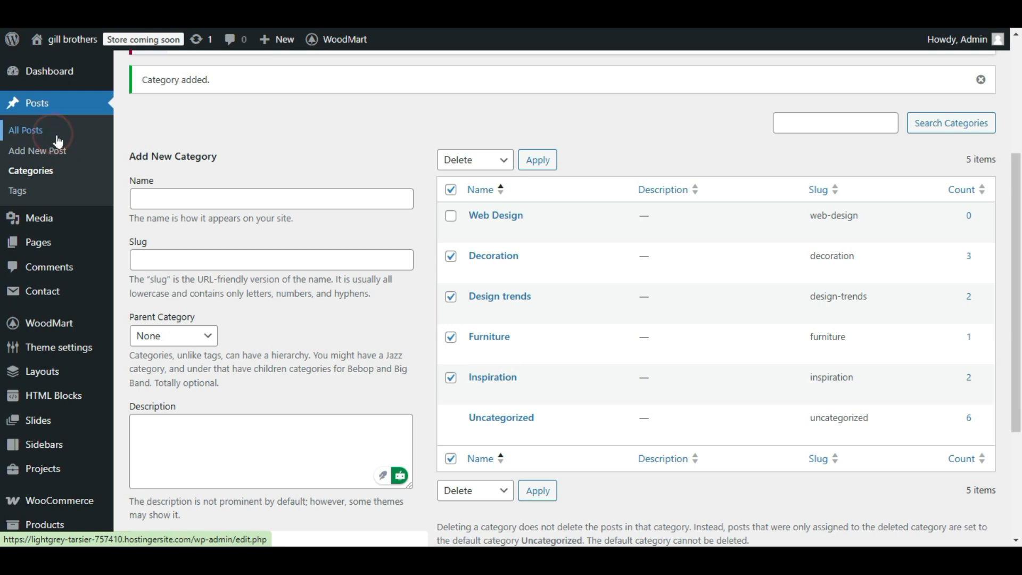
{"action": "scroll", "coordinate": [215, 213], "scroll_direction": "down", "scroll_amount": 5}
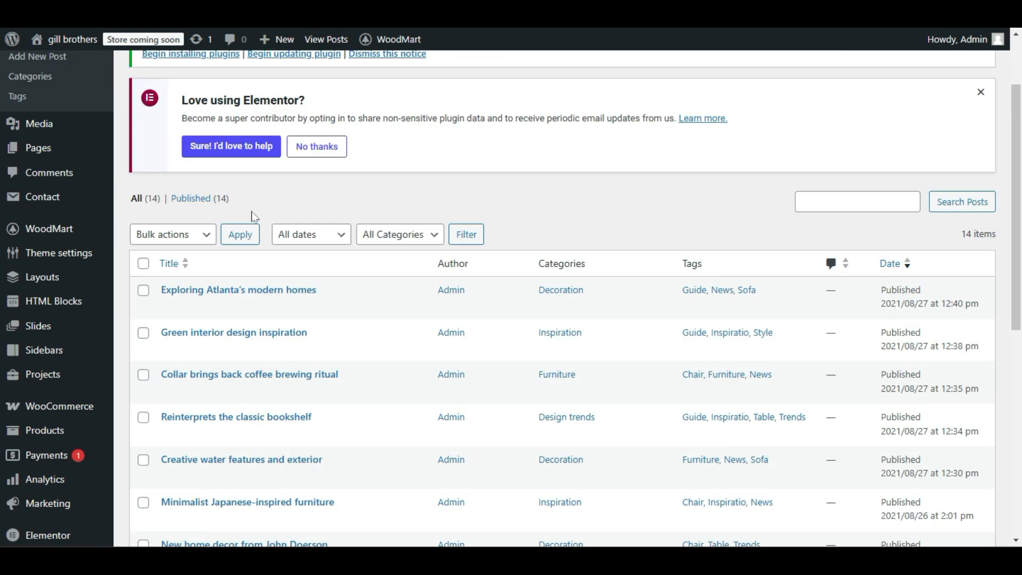
{"action": "scroll", "coordinate": [302, 282], "scroll_direction": "down", "scroll_amount": 5}
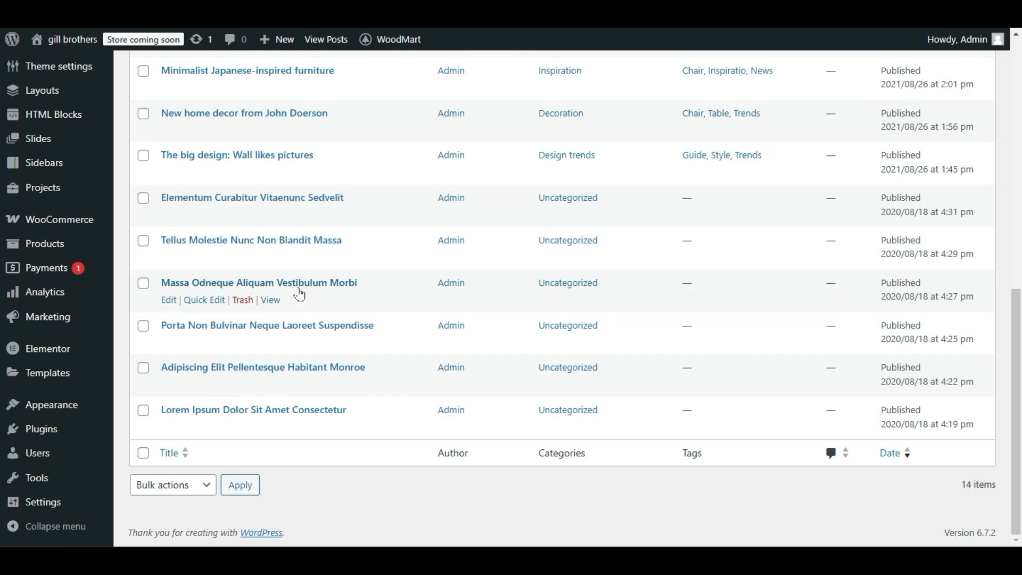
{"action": "scroll", "coordinate": [303, 273], "scroll_direction": "up", "scroll_amount": 10}
{"action": "scroll", "coordinate": [333, 338], "scroll_direction": "down", "scroll_amount": 5}
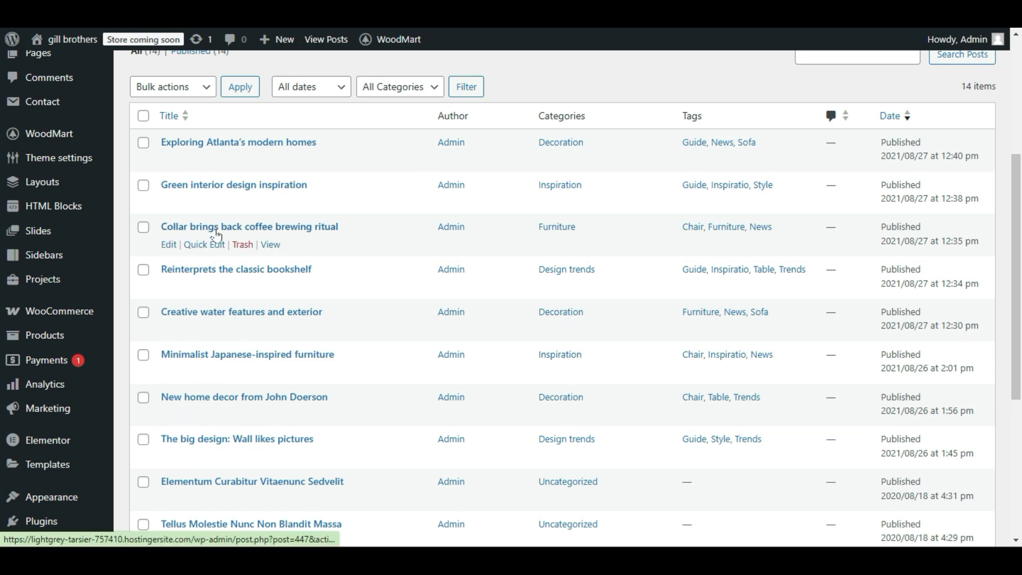
Check the WoodMart Magazine demo's home page and return to the posts list.
{"action": "left_click", "coordinate": [138, 13]}
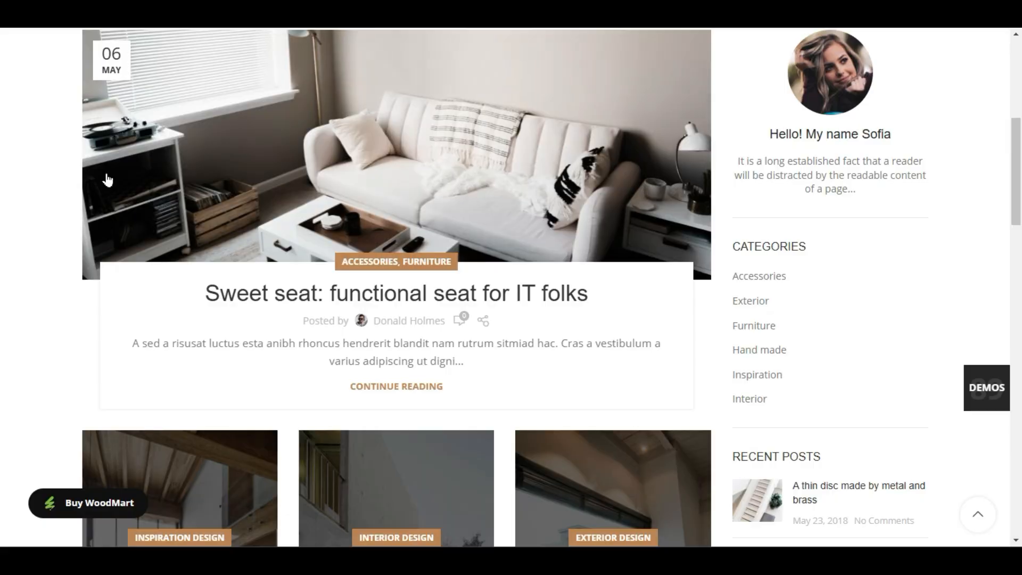
{"action": "scroll", "coordinate": [143, 197], "scroll_direction": "up", "scroll_amount": 6}
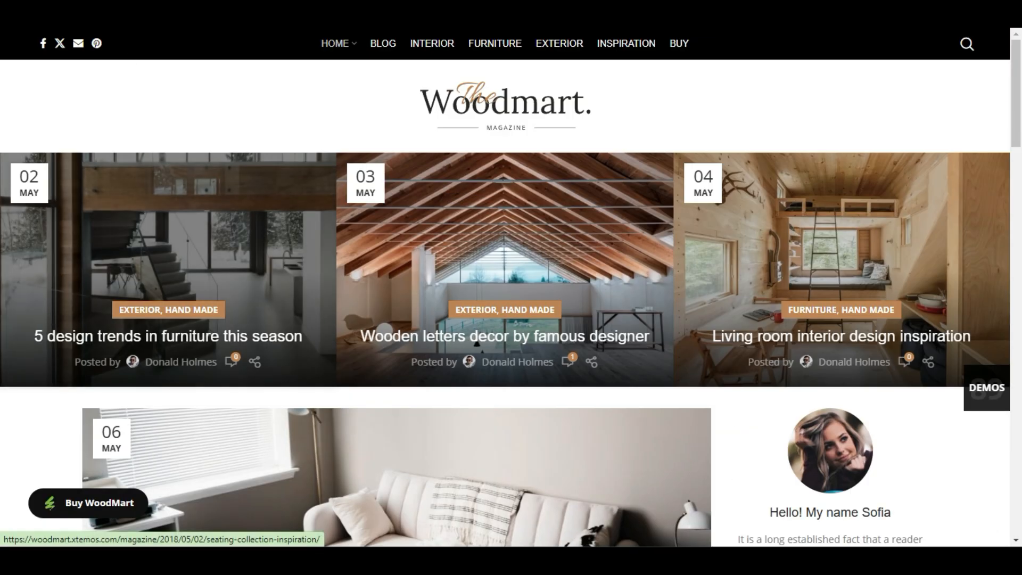
{"action": "left_click", "coordinate": [64, 14]}
{"action": "scroll", "coordinate": [86, 234], "scroll_direction": "up", "scroll_amount": 5}
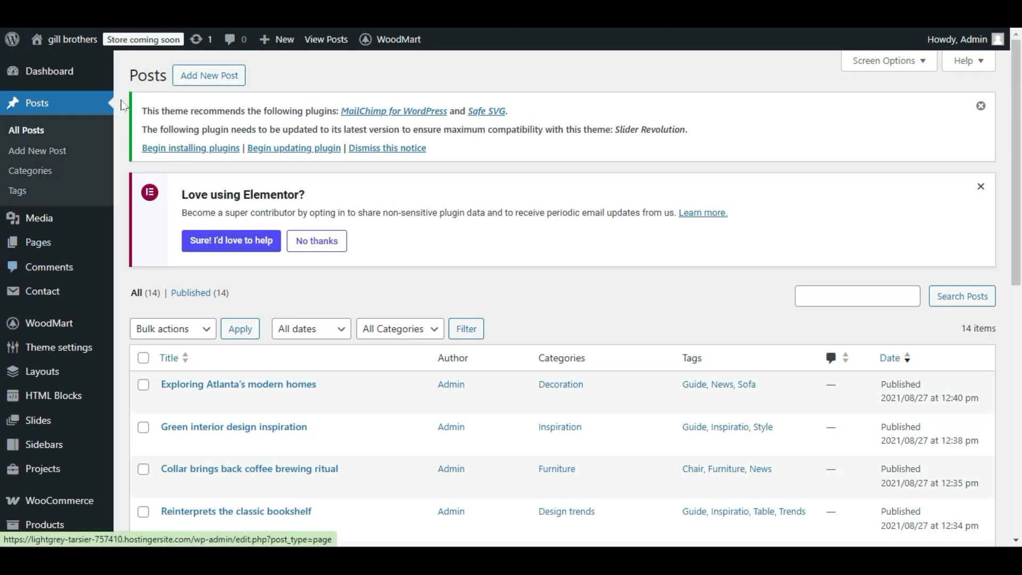
Open the list of all pages and look through the imported demo pages.
{"action": "mouse_move", "coordinate": [60, 247]}
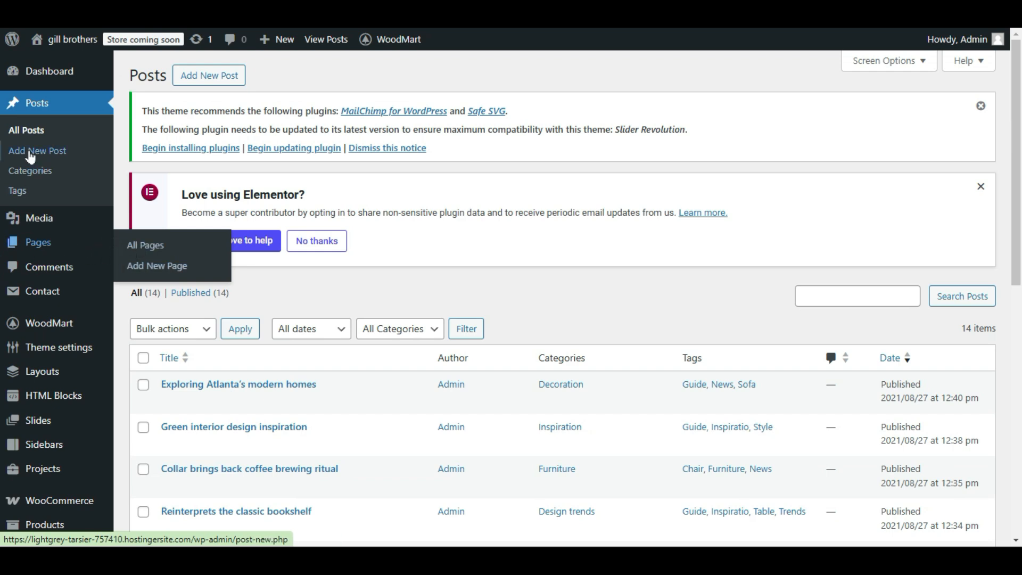
{"action": "left_click", "coordinate": [178, 246]}
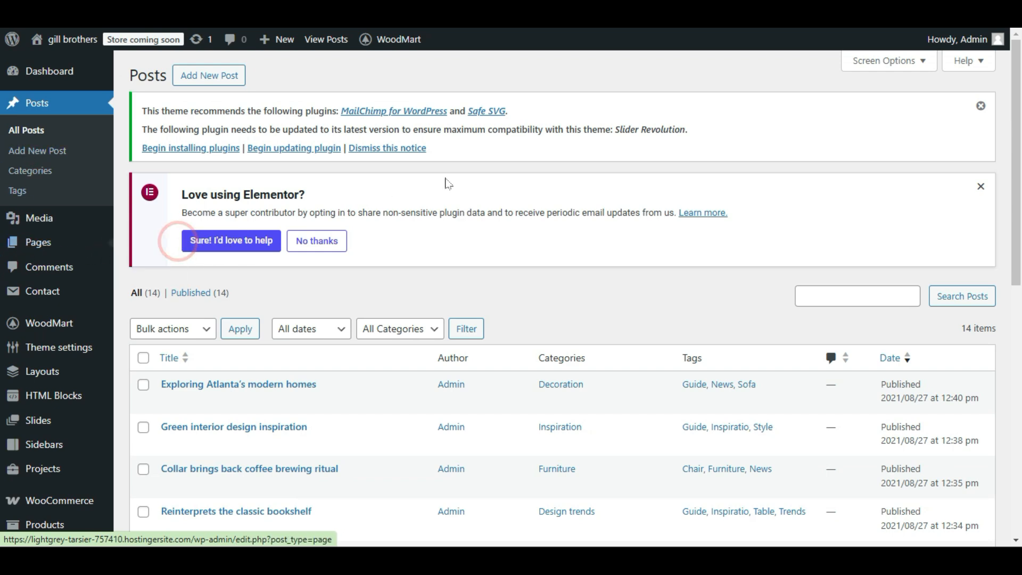
{"action": "scroll", "coordinate": [389, 240], "scroll_direction": "down", "scroll_amount": 3}
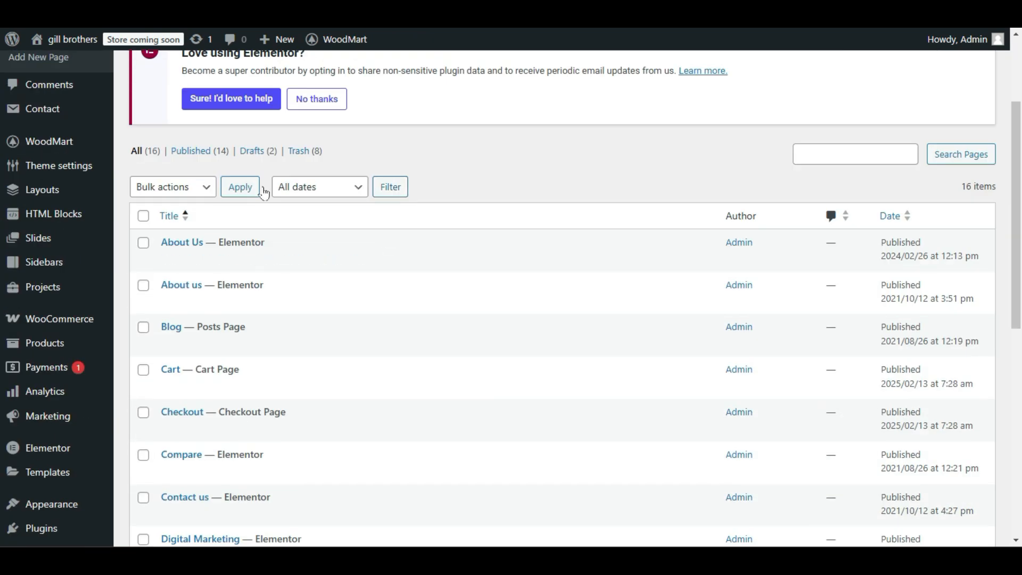
{"action": "scroll", "coordinate": [392, 239], "scroll_direction": "down", "scroll_amount": 2}
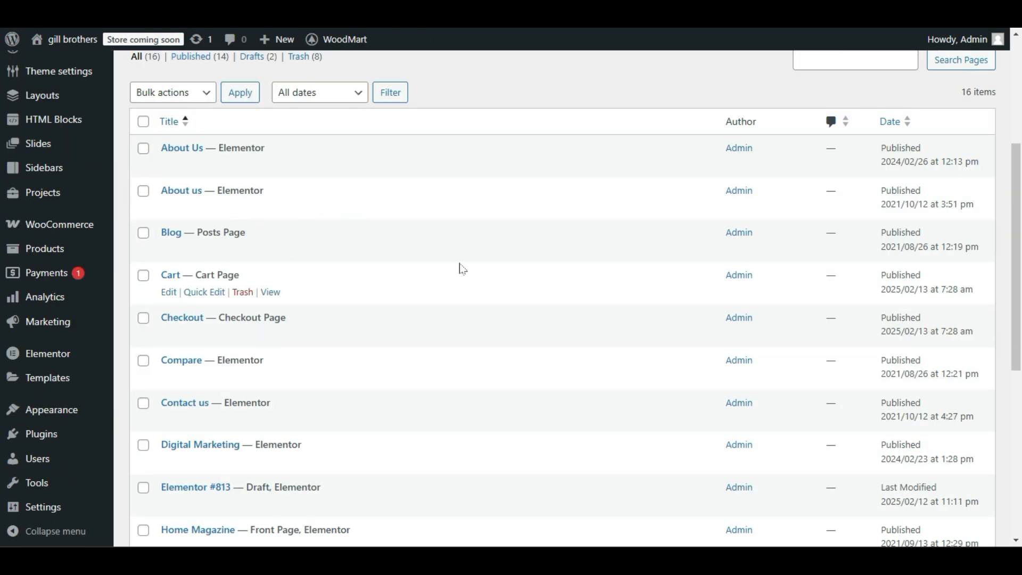
{"action": "scroll", "coordinate": [354, 298], "scroll_direction": "down", "scroll_amount": 5}
{"action": "scroll", "coordinate": [346, 326], "scroll_direction": "up", "scroll_amount": 5}
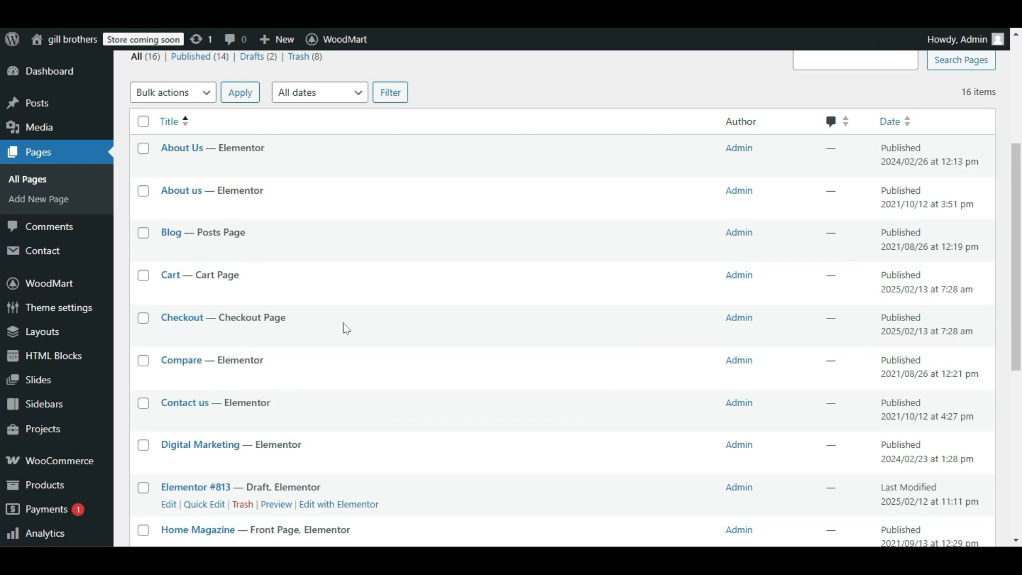
{"action": "scroll", "coordinate": [343, 329], "scroll_direction": "down", "scroll_amount": 1}
{"action": "scroll", "coordinate": [344, 328], "scroll_direction": "down", "scroll_amount": 7}
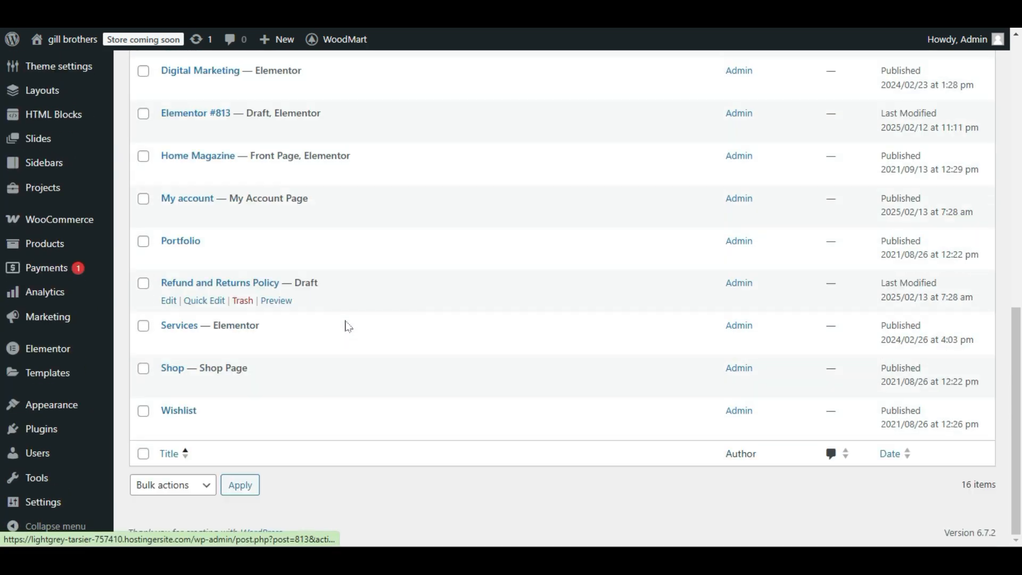
{"action": "scroll", "coordinate": [347, 326], "scroll_direction": "up", "scroll_amount": 1}
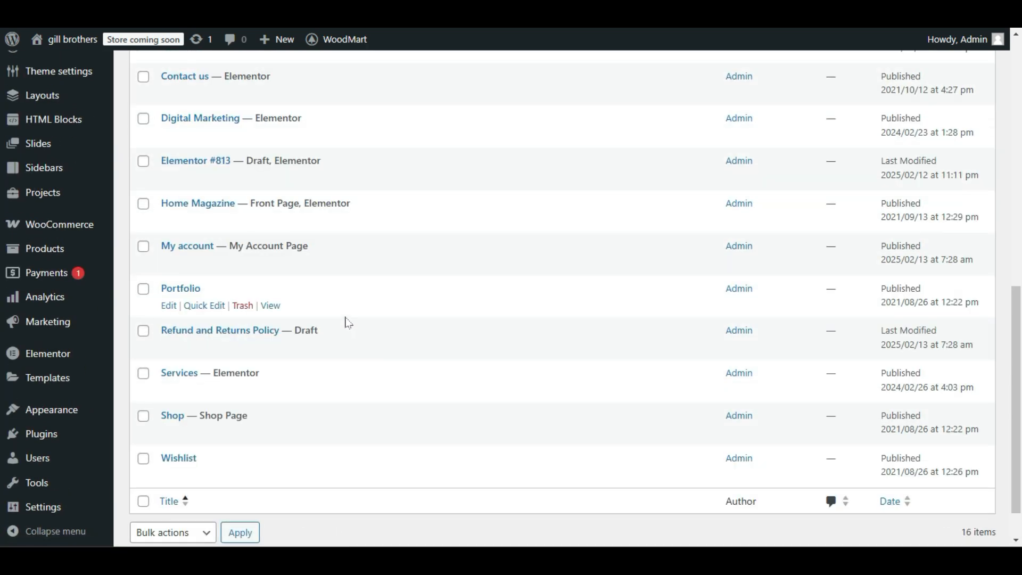
{"action": "scroll", "coordinate": [348, 323], "scroll_direction": "down", "scroll_amount": 1}
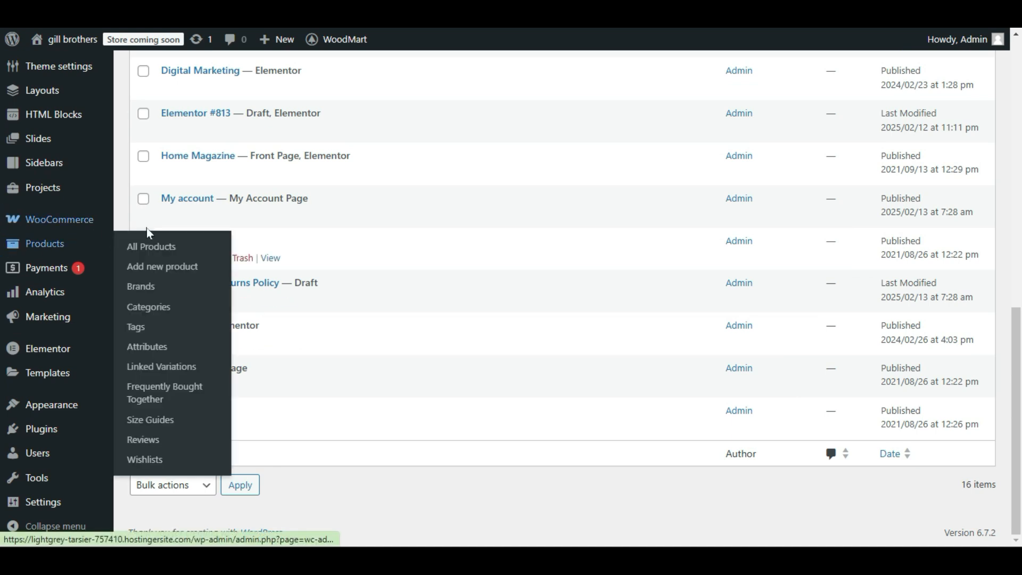
{"action": "mouse_move", "coordinate": [69, 230]}
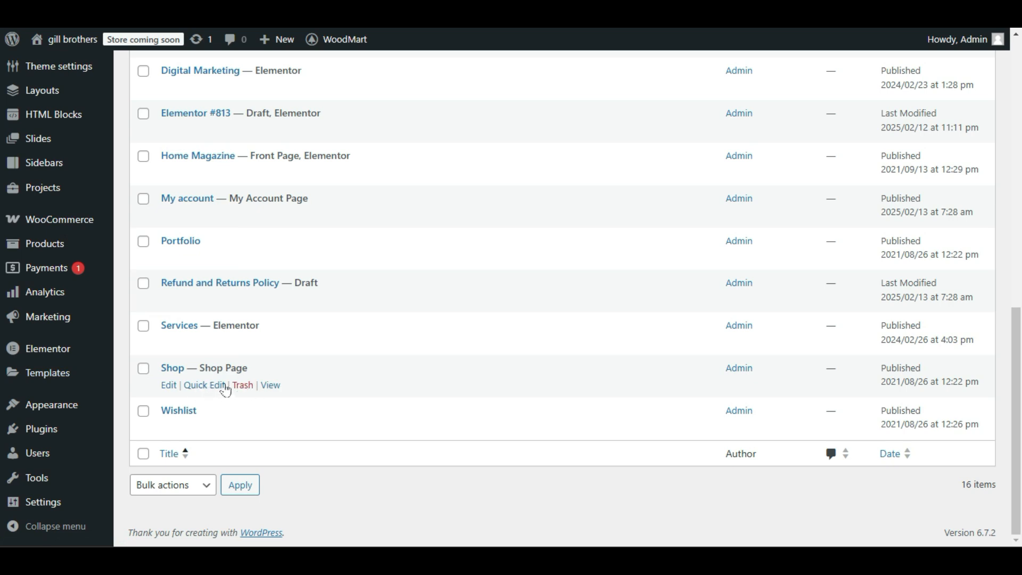
{"action": "scroll", "coordinate": [268, 389], "scroll_direction": "up", "scroll_amount": 8}
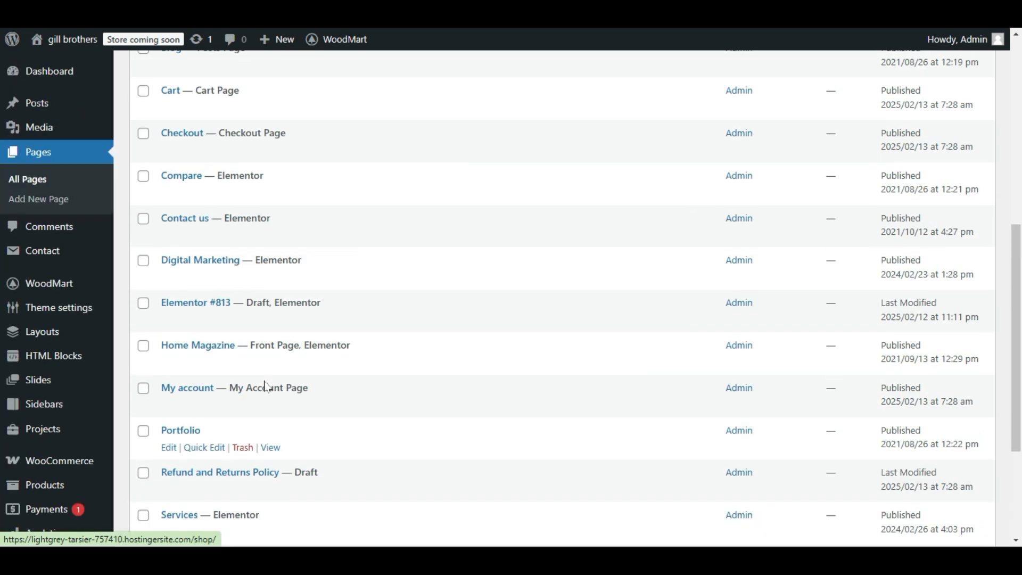
View the About Us page dated 2024/02/26 in a new tab, review its content and return to the pages list.
{"action": "mouse_move", "coordinate": [184, 216]}
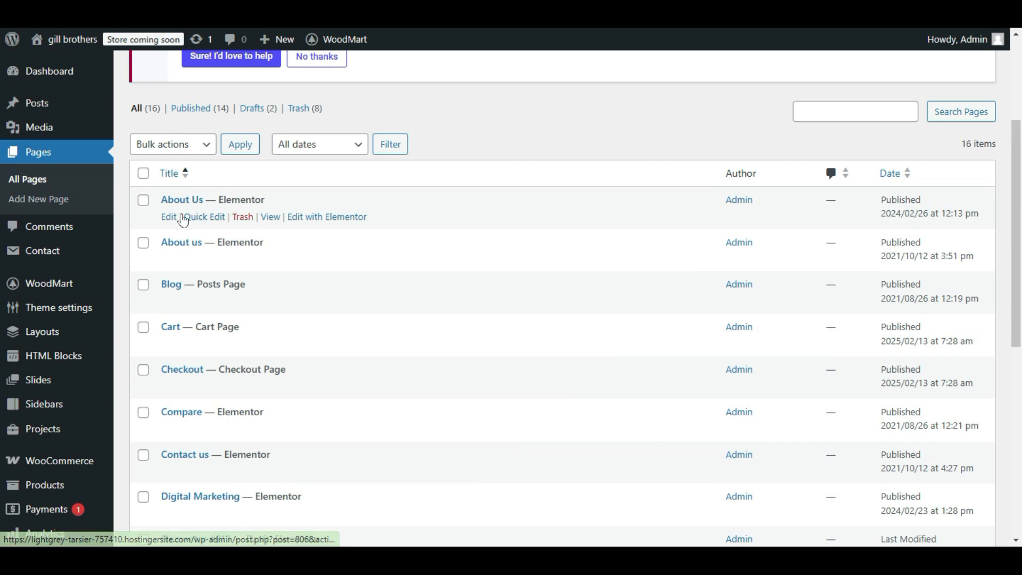
{"action": "right_click", "coordinate": [270, 218]}
{"action": "left_click", "coordinate": [270, 234]}
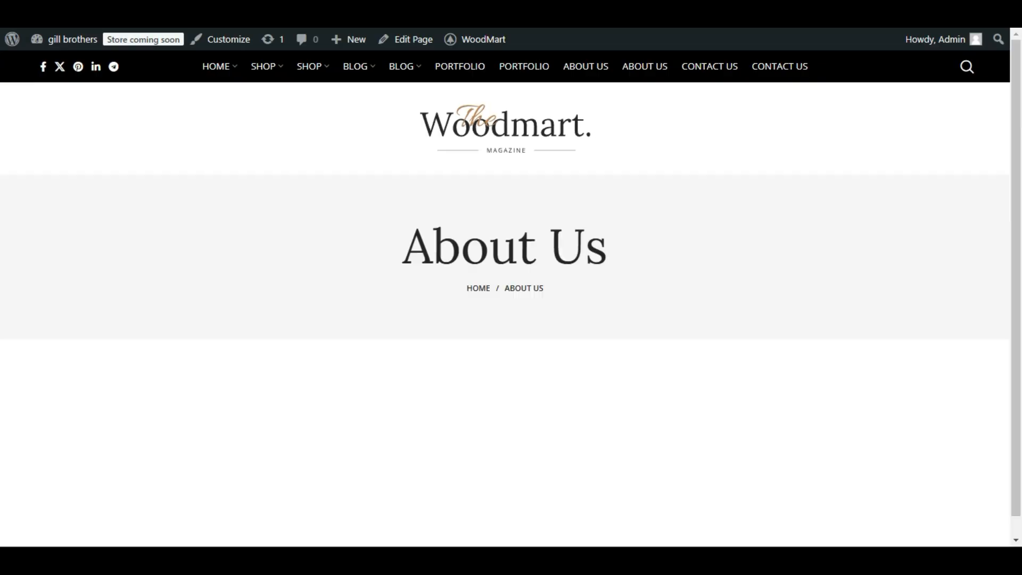
{"action": "scroll", "coordinate": [152, 266], "scroll_direction": "down", "scroll_amount": 5}
{"action": "scroll", "coordinate": [152, 266], "scroll_direction": "down", "scroll_amount": 3}
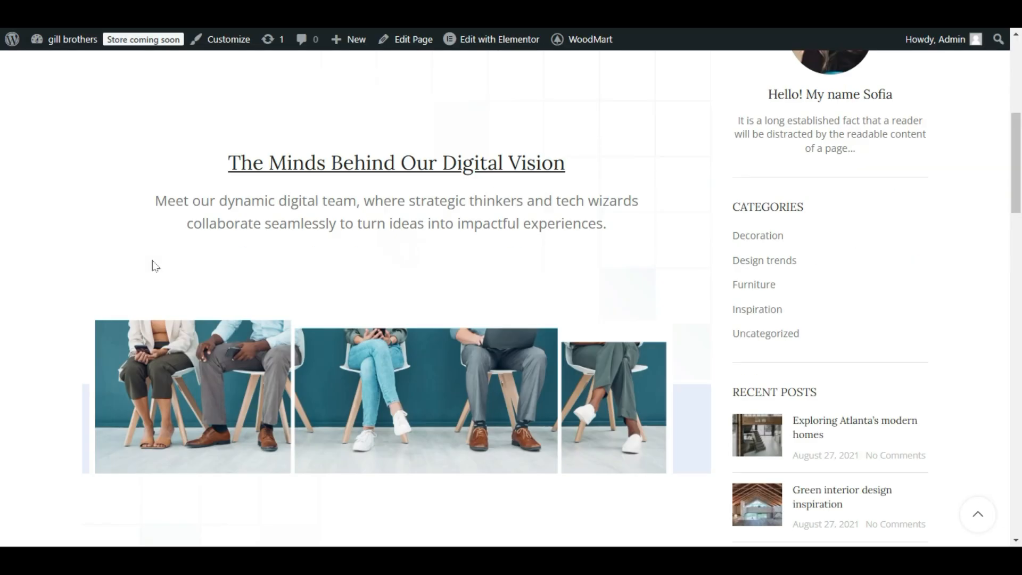
{"action": "scroll", "coordinate": [149, 266], "scroll_direction": "up", "scroll_amount": 6}
{"action": "key", "text": "alt+Left"}
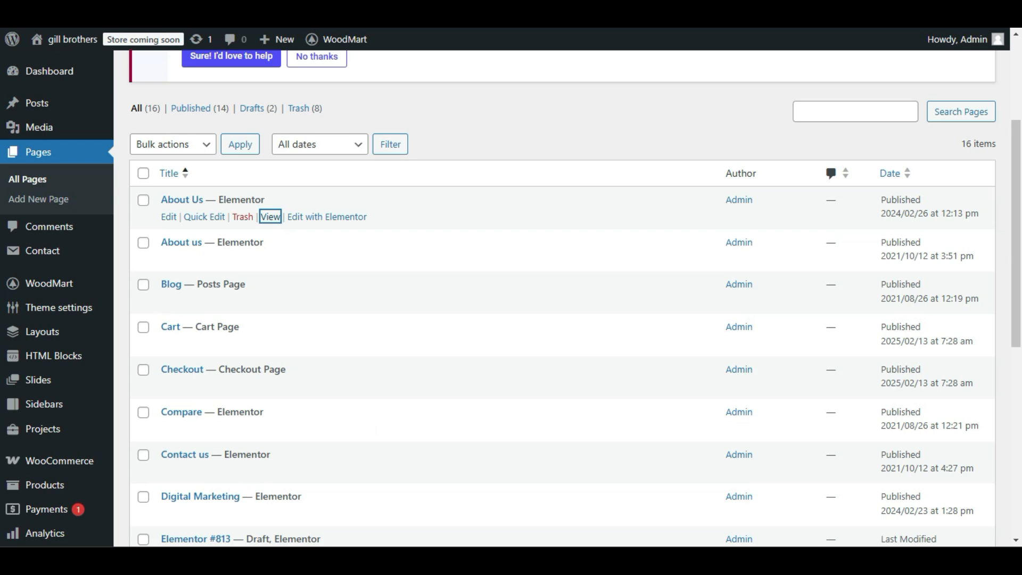
Review the About us page dated 2021/10/12, and move the duplicate About Us page dated 2024/02/26 to the trash.
{"action": "left_click", "coordinate": [306, 260]}
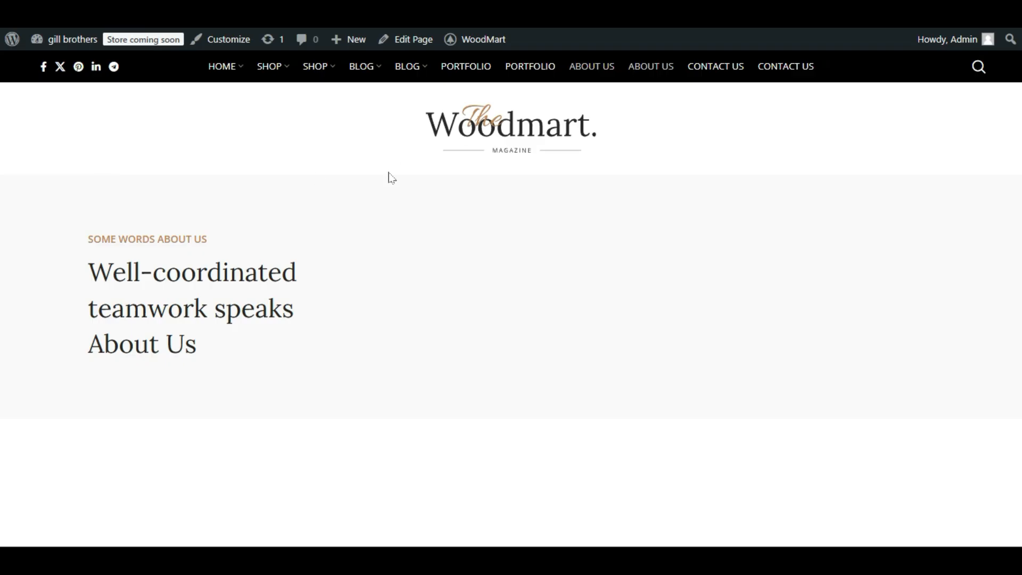
{"action": "scroll", "coordinate": [205, 333], "scroll_direction": "down", "scroll_amount": 5}
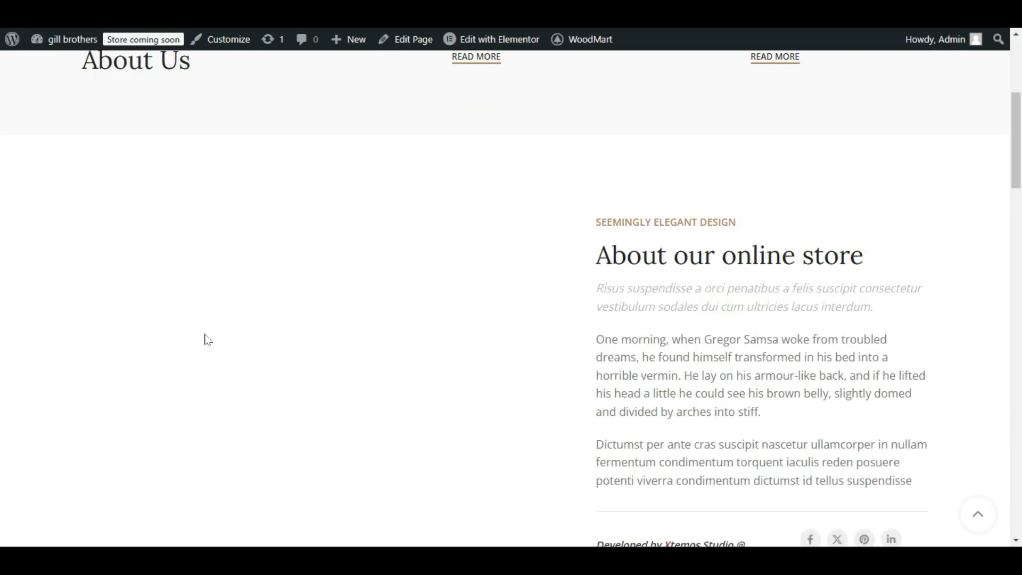
{"action": "scroll", "coordinate": [208, 340], "scroll_direction": "up", "scroll_amount": 5}
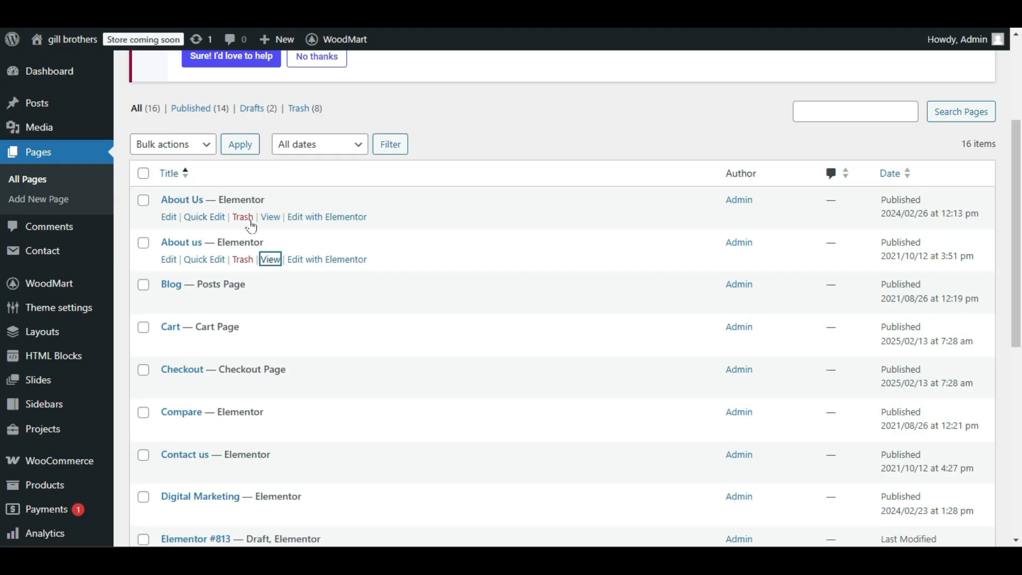
{"action": "left_click", "coordinate": [245, 218]}
{"action": "scroll", "coordinate": [308, 286], "scroll_direction": "down", "scroll_amount": 3}
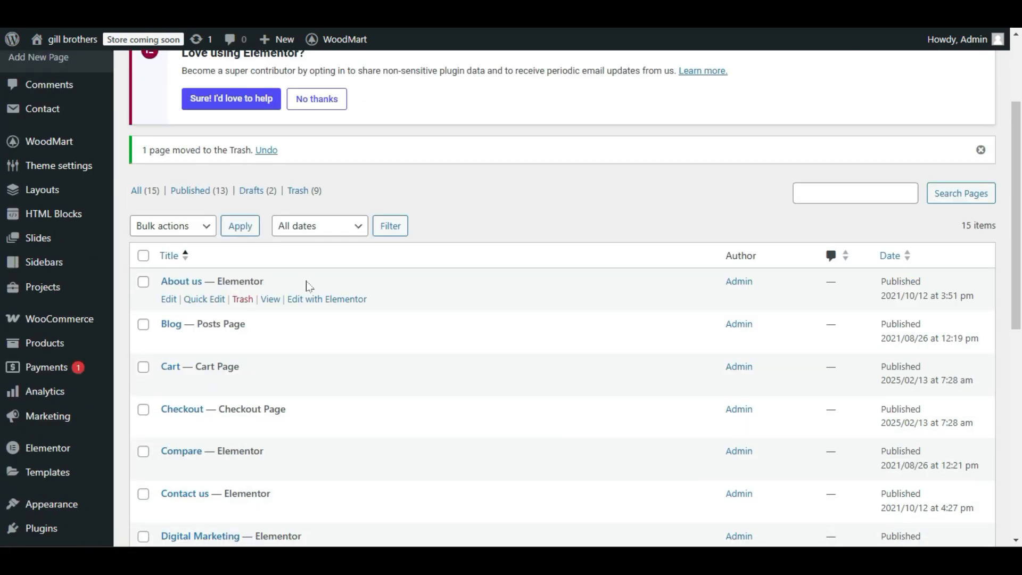
Find the Home Magazine front page and open it for editing with Elementor in a new tab.
{"action": "scroll", "coordinate": [308, 288], "scroll_direction": "up", "scroll_amount": 1}
{"action": "scroll", "coordinate": [308, 290], "scroll_direction": "down", "scroll_amount": 4}
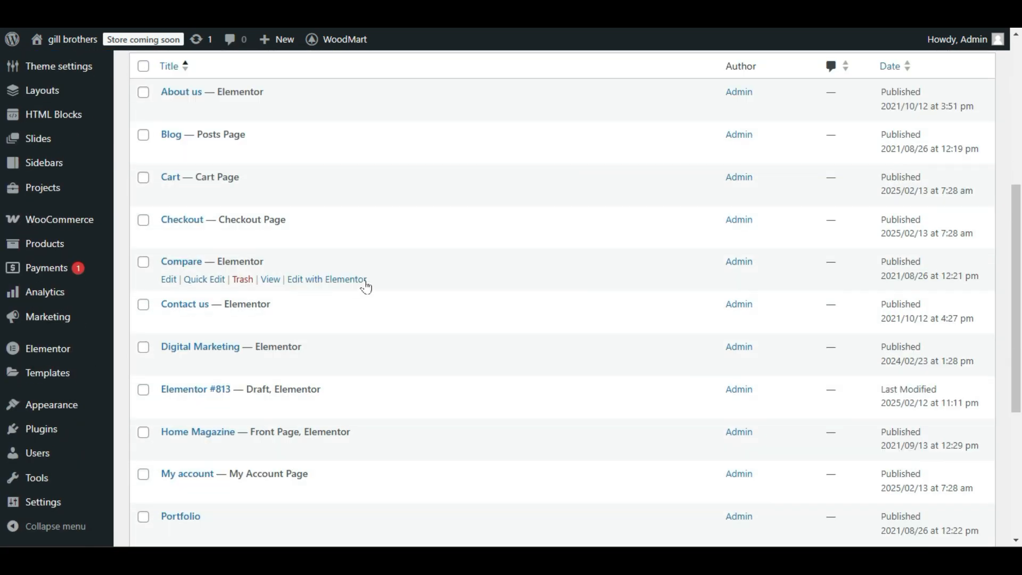
{"action": "scroll", "coordinate": [366, 274], "scroll_direction": "down", "scroll_amount": 3}
{"action": "scroll", "coordinate": [393, 309], "scroll_direction": "up", "scroll_amount": 1}
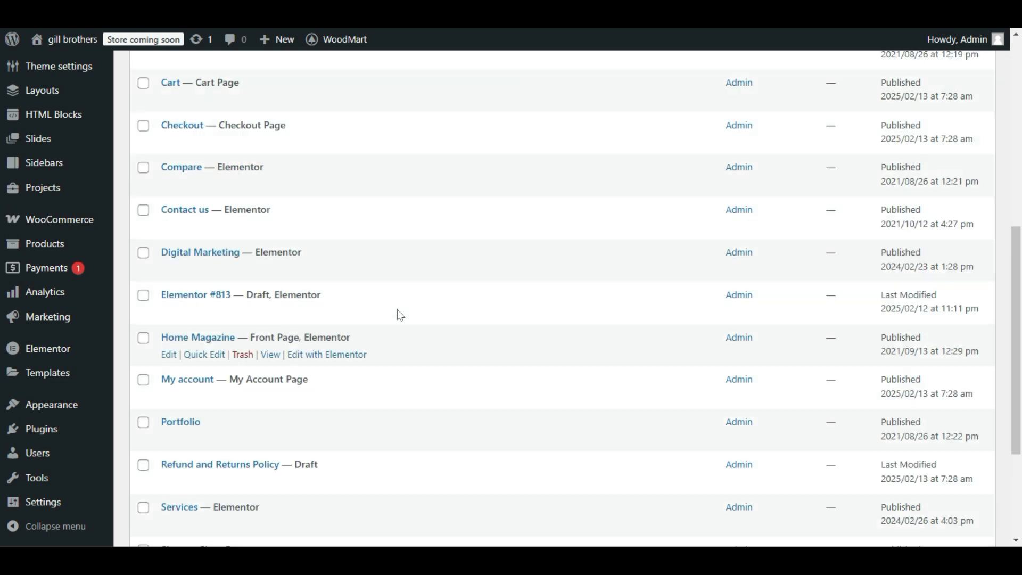
{"action": "scroll", "coordinate": [397, 313], "scroll_direction": "down", "scroll_amount": 1}
{"action": "mouse_move", "coordinate": [420, 301]}
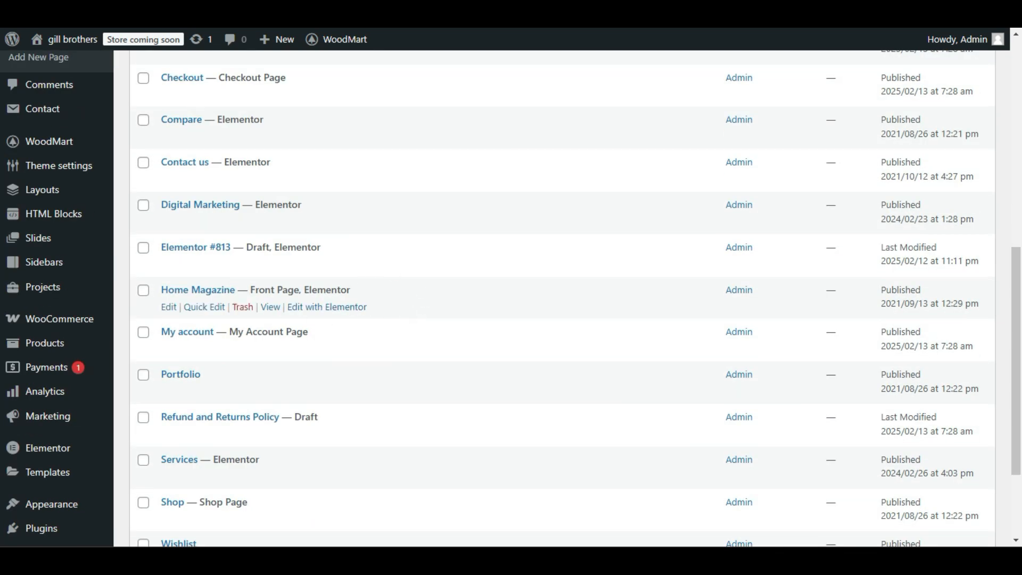
{"action": "mouse_move", "coordinate": [253, 294]}
{"action": "left_mouse_down"}
{"action": "mouse_move", "coordinate": [352, 293]}
{"action": "mouse_move", "coordinate": [222, 293]}
{"action": "mouse_move", "coordinate": [252, 293]}
{"action": "left_mouse_up"}
{"action": "left_click", "coordinate": [338, 293]}
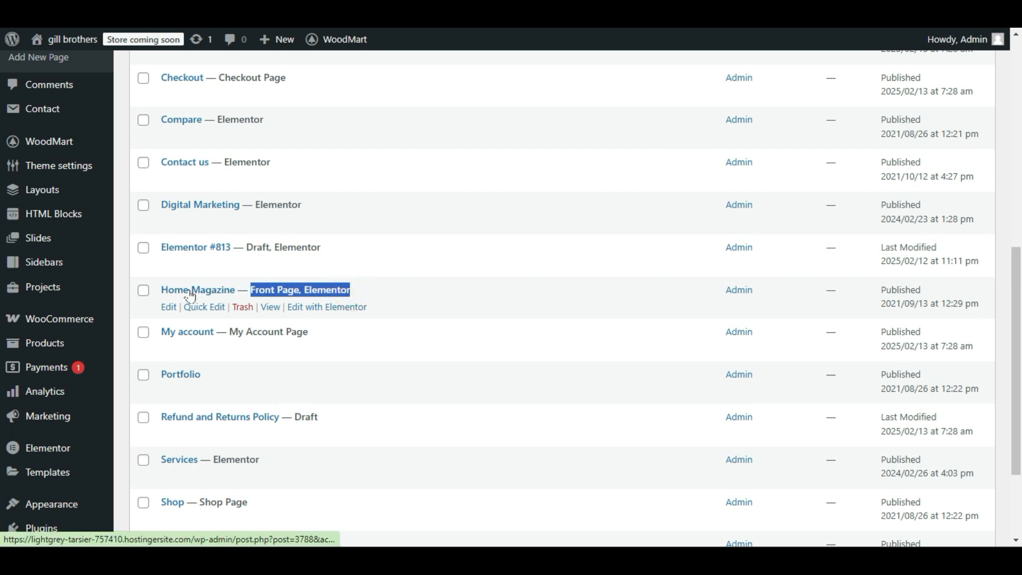
{"action": "right_click", "coordinate": [317, 312]}
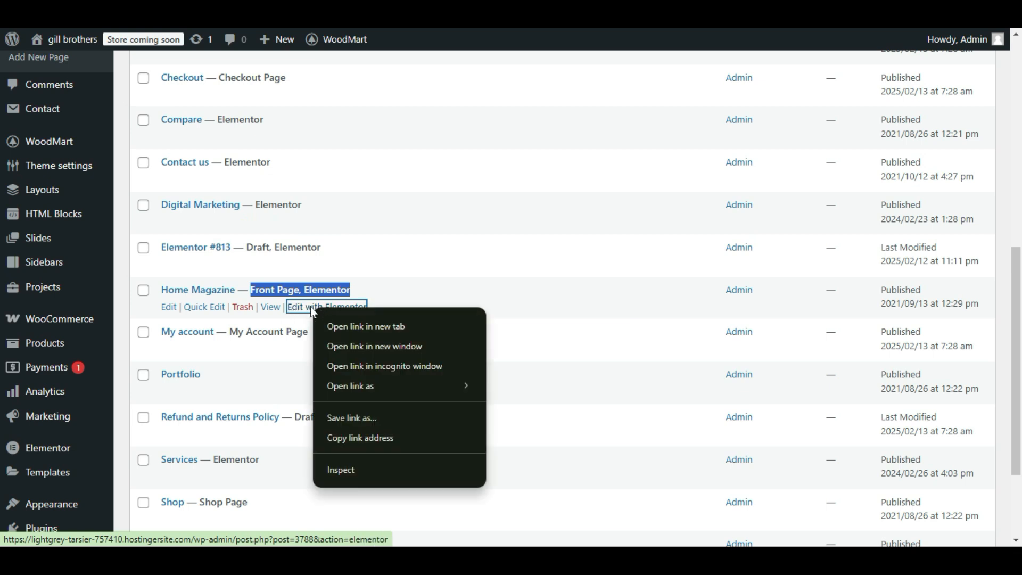
{"action": "left_click", "coordinate": [388, 330]}
{"action": "left_click", "coordinate": [144, 10]}
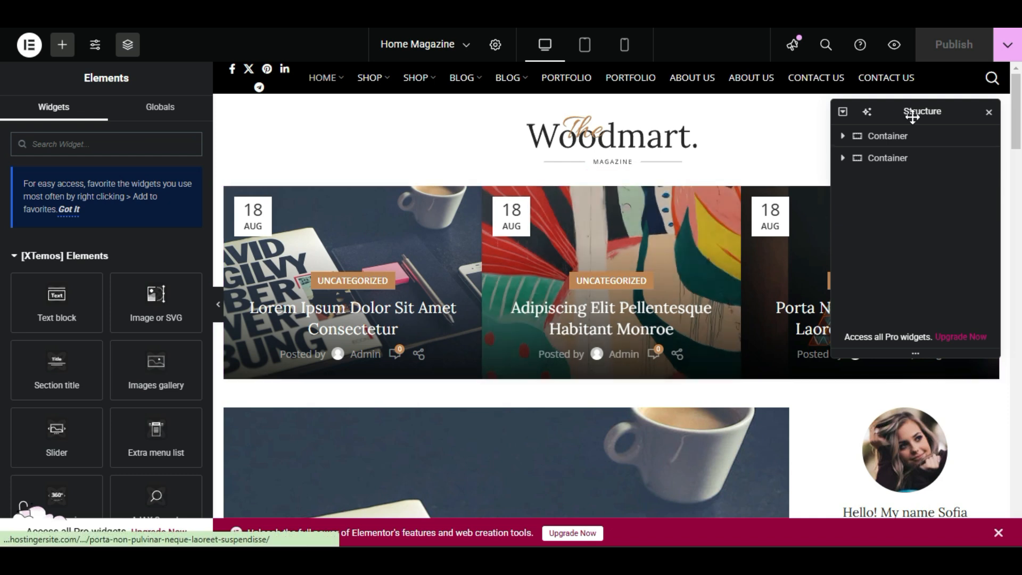
Hide the page structure and open the three-post Blog widget below the logo for editing.
{"action": "left_click", "coordinate": [990, 115]}
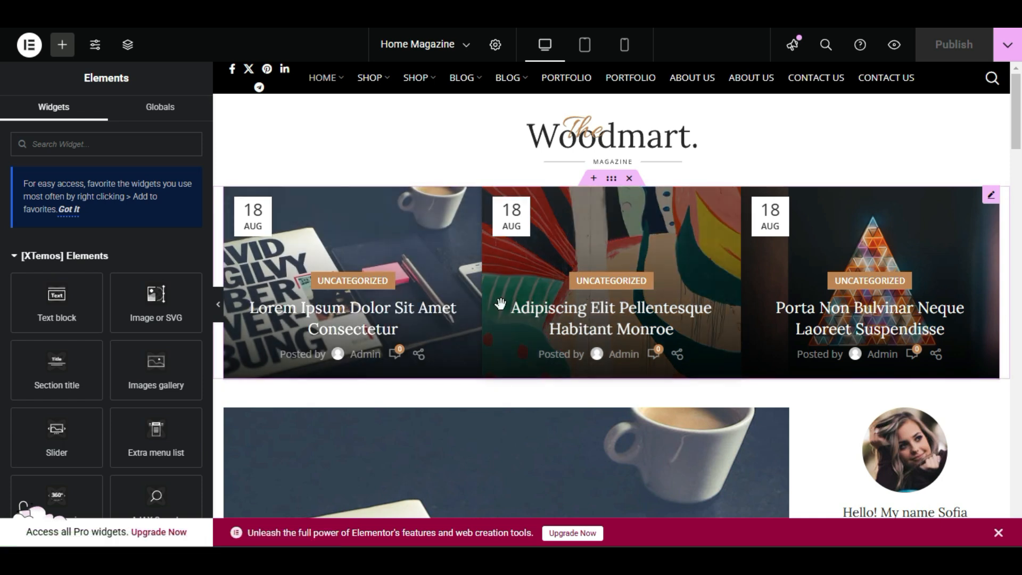
{"action": "right_click", "coordinate": [451, 213]}
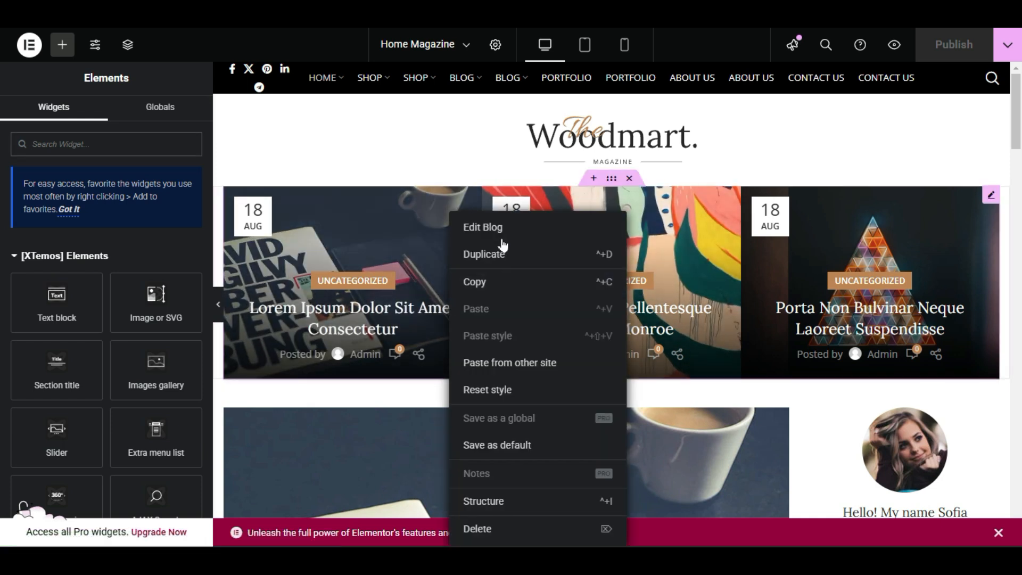
{"action": "left_click", "coordinate": [519, 241]}
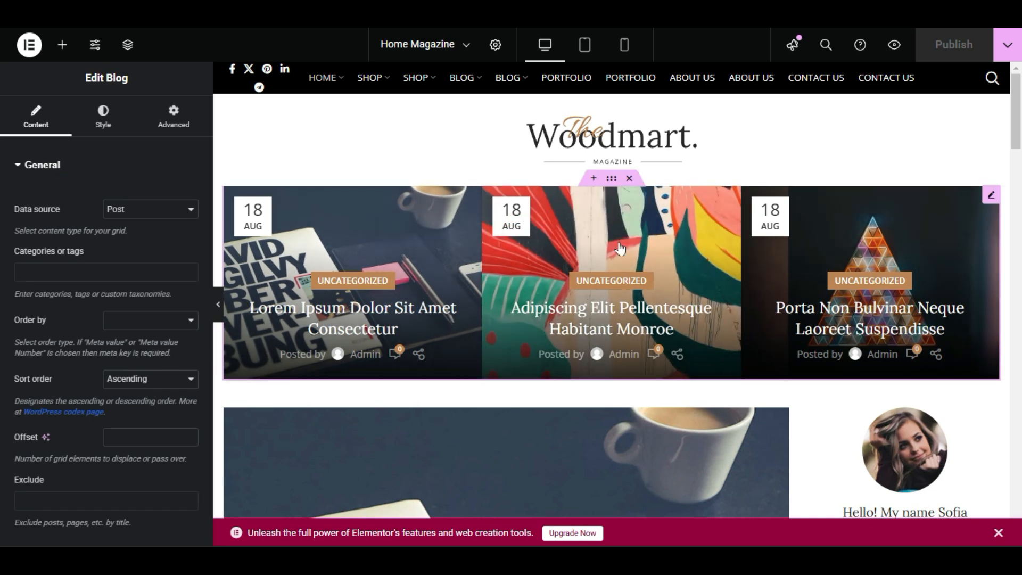
{"action": "right_click", "coordinate": [468, 341]}
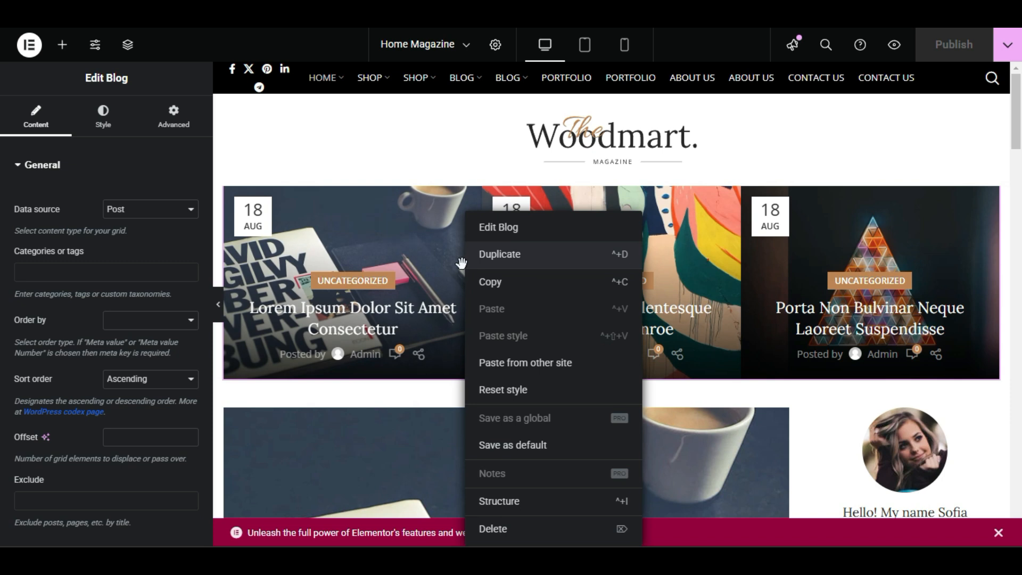
{"action": "left_click", "coordinate": [764, 392]}
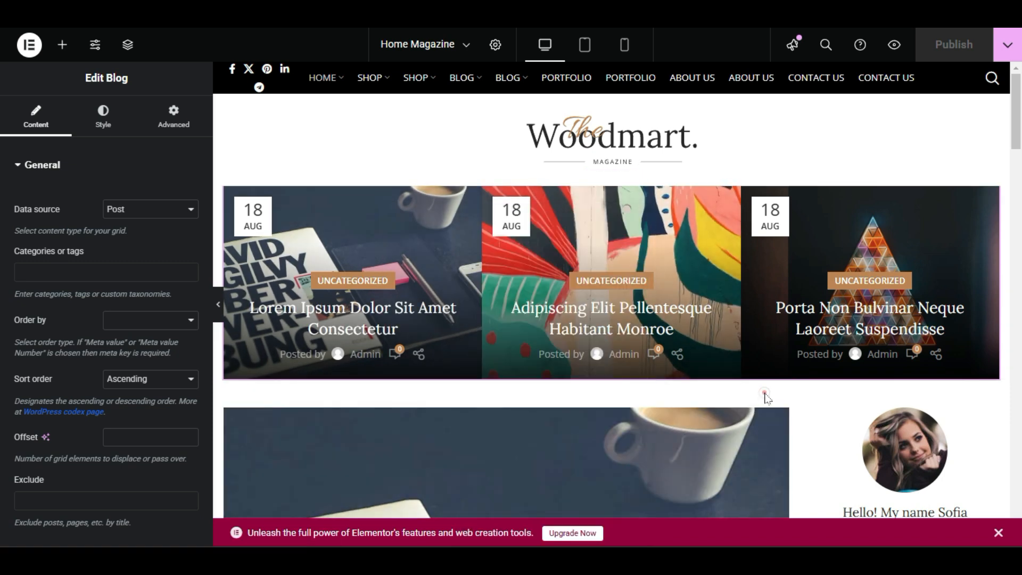
Choose Post as the data source of the three-post Blog widget.
{"action": "left_click", "coordinate": [991, 198]}
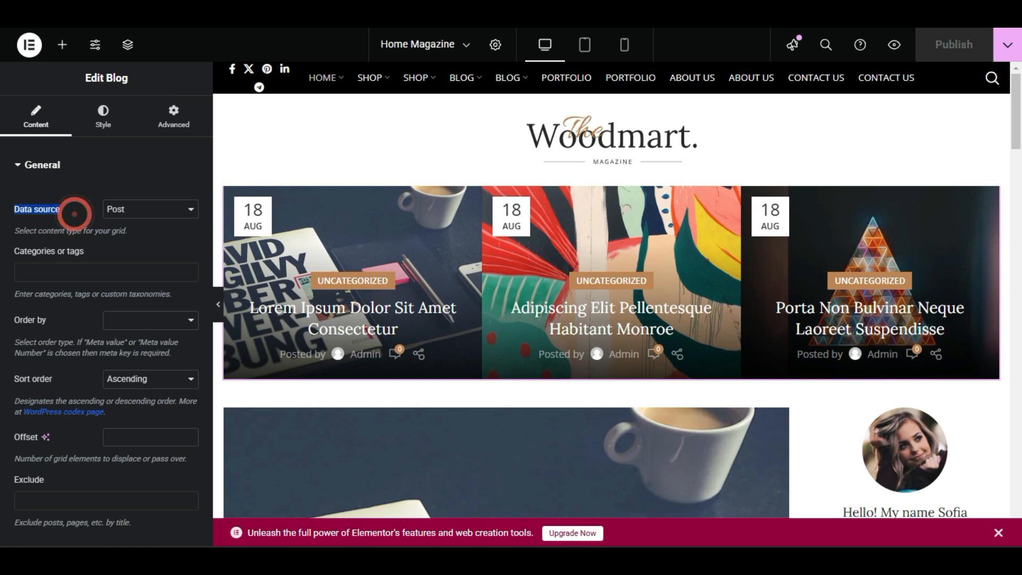
{"action": "left_click", "coordinate": [121, 211]}
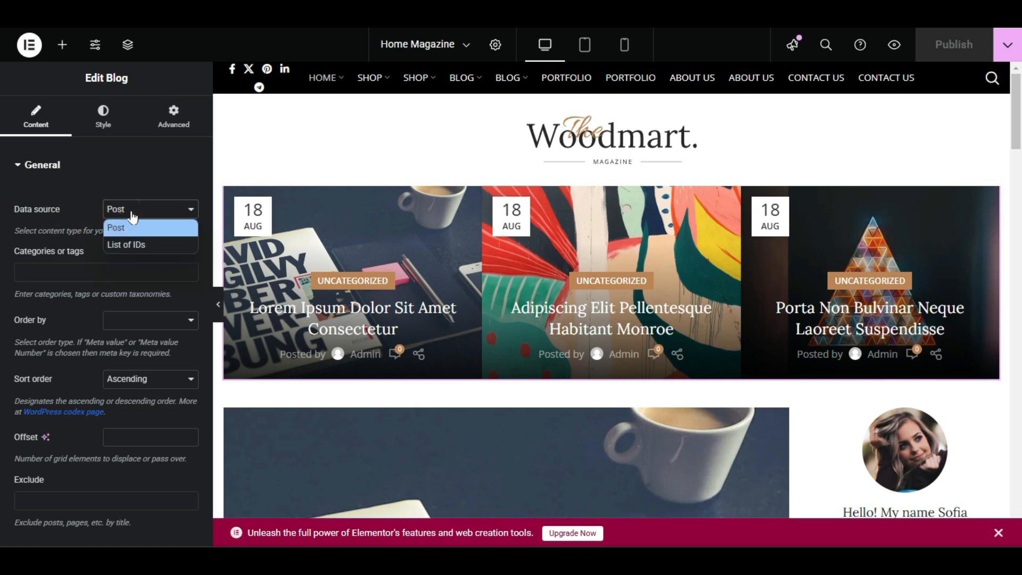
{"action": "left_click", "coordinate": [161, 229]}
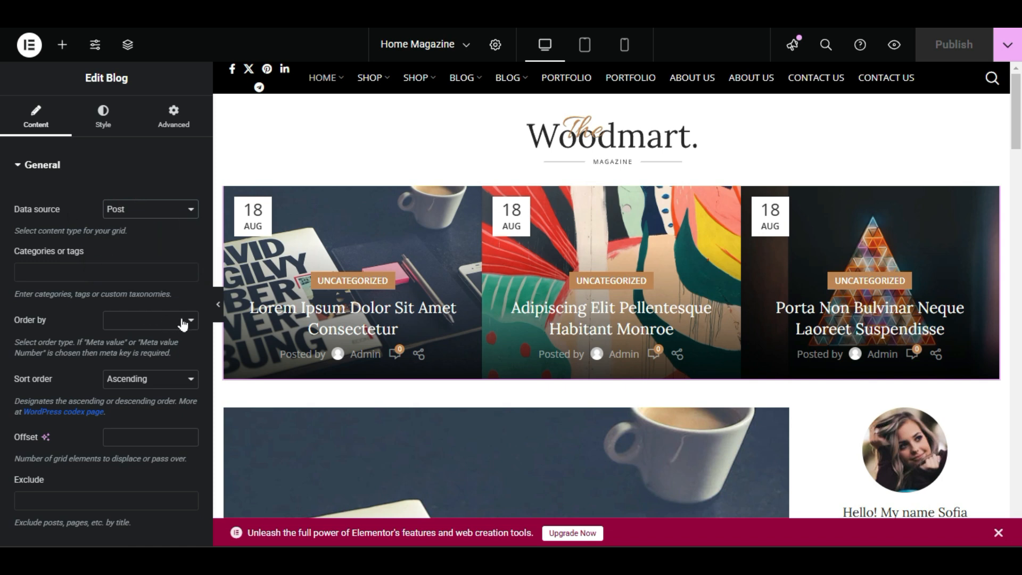
Add the Web Design category to the categories or tags filter of the three-post Blog widget.
{"action": "left_click", "coordinate": [90, 275]}
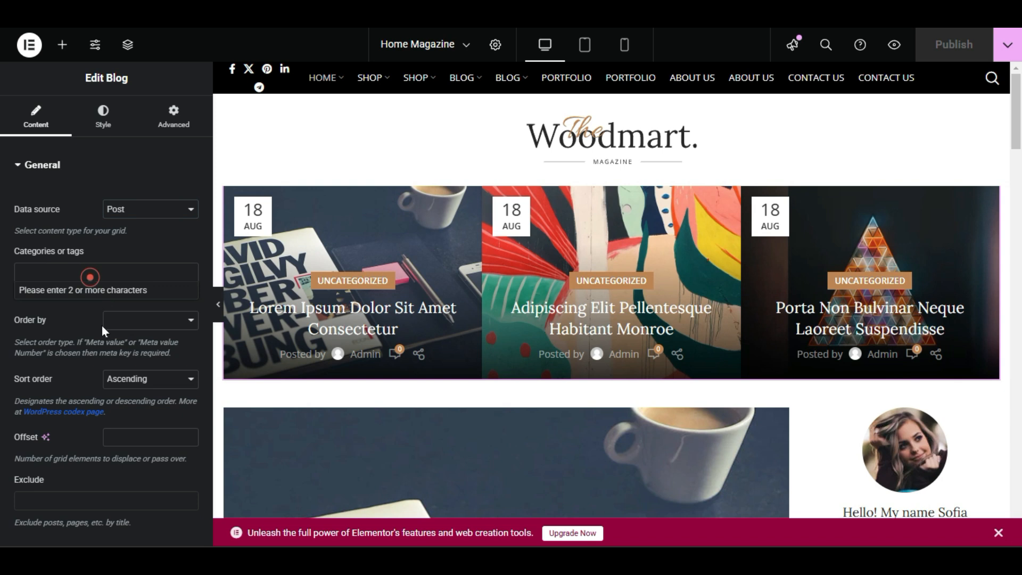
{"action": "left_click", "coordinate": [82, 269]}
{"action": "left_click", "coordinate": [83, 269]}
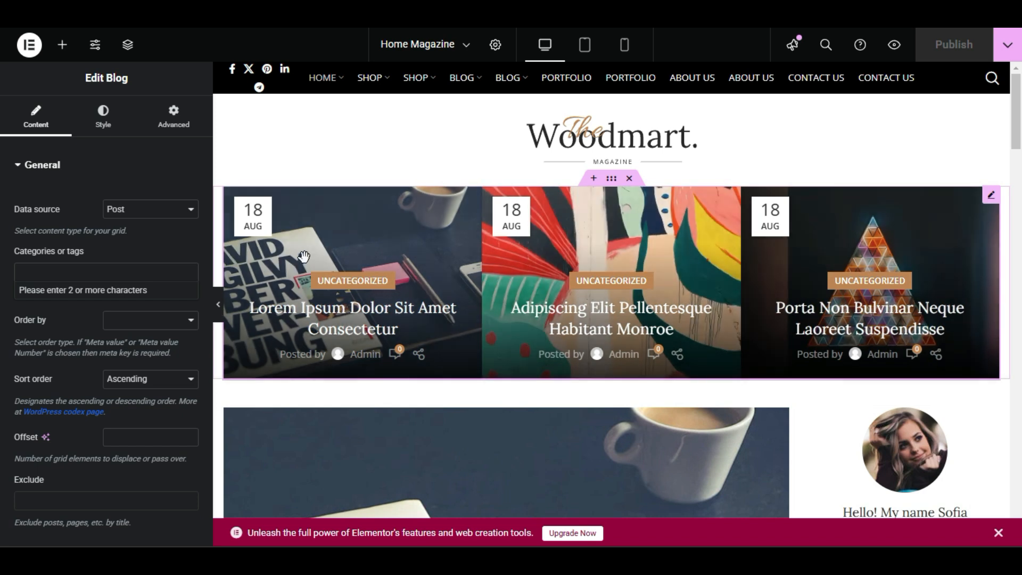
{"action": "left_click", "coordinate": [68, 278]}
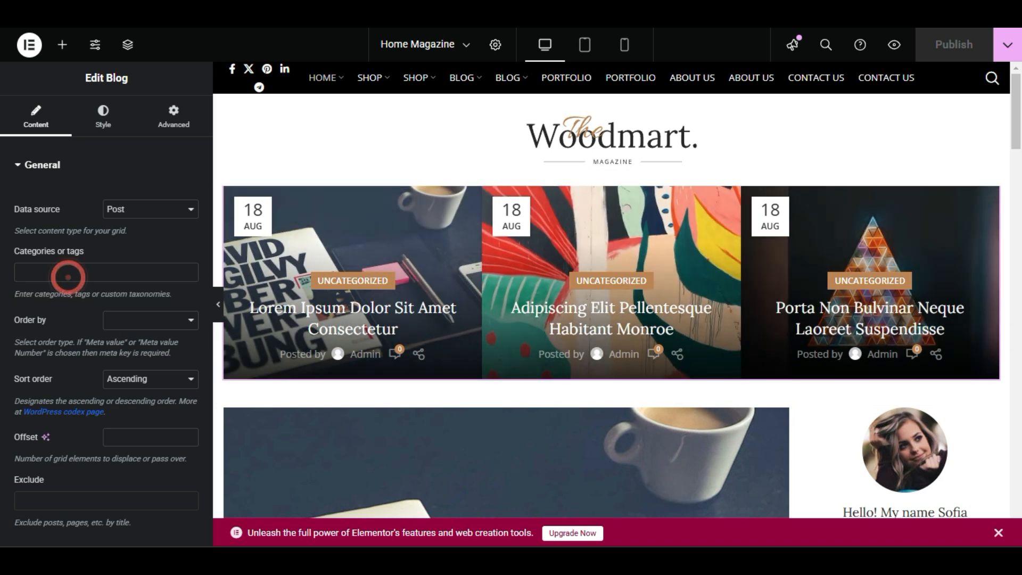
{"action": "left_click", "coordinate": [73, 276]}
{"action": "type", "text": "we"}
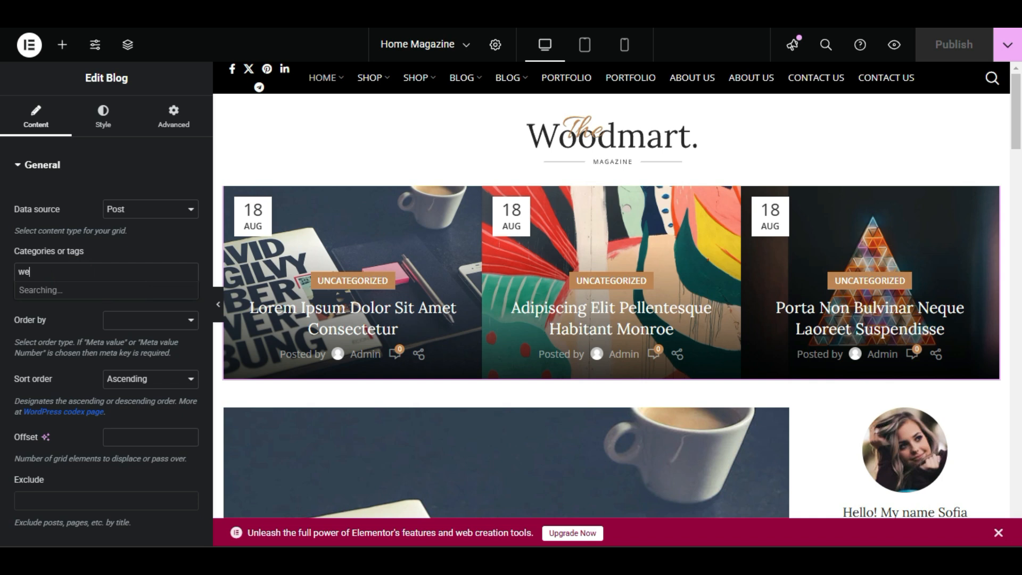
{"action": "type", "text": "b"}
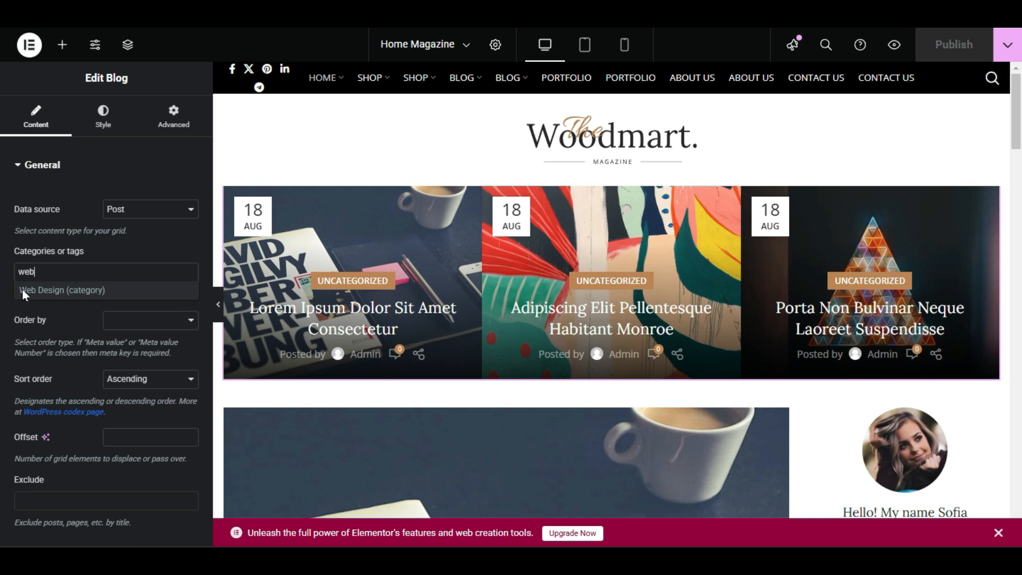
{"action": "left_click", "coordinate": [39, 293]}
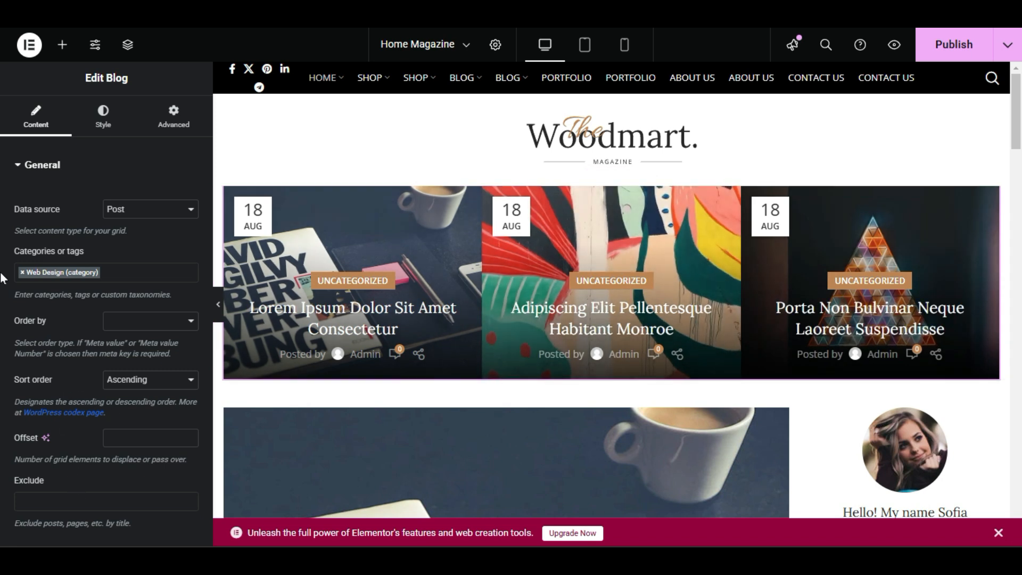
{"action": "left_click", "coordinate": [52, 501]}
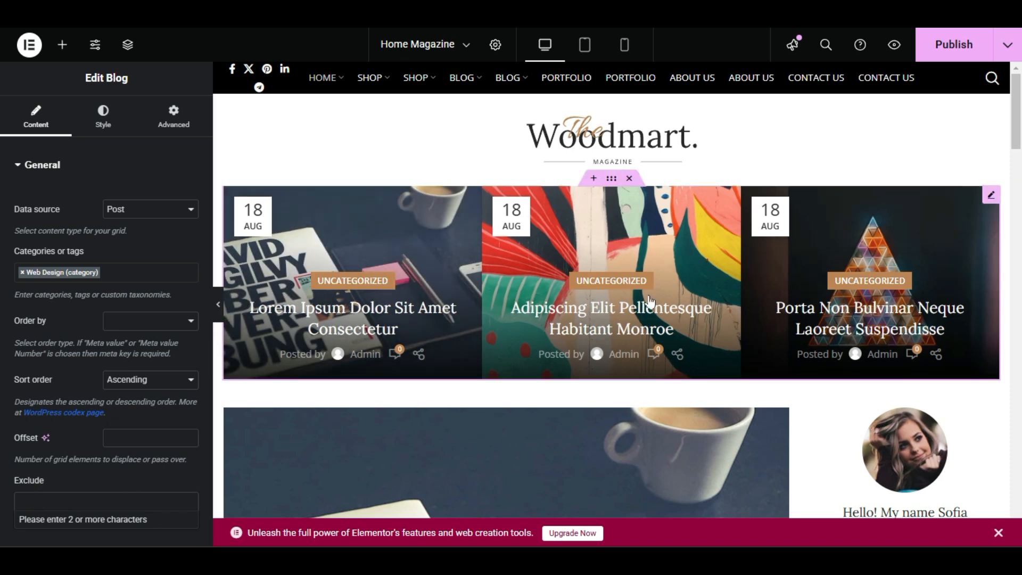
{"action": "left_click", "coordinate": [54, 489]}
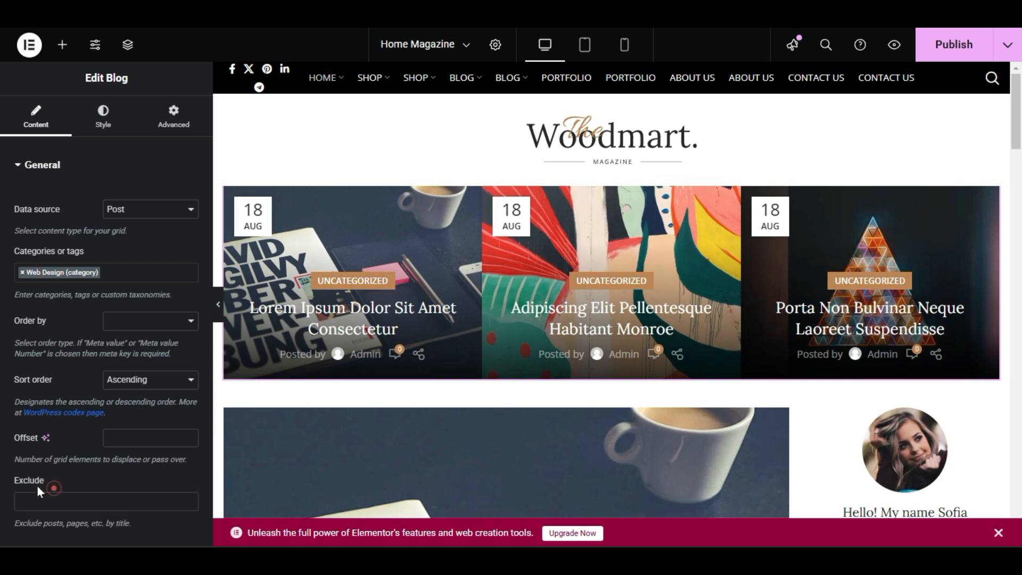
{"action": "left_click", "coordinate": [61, 502]}
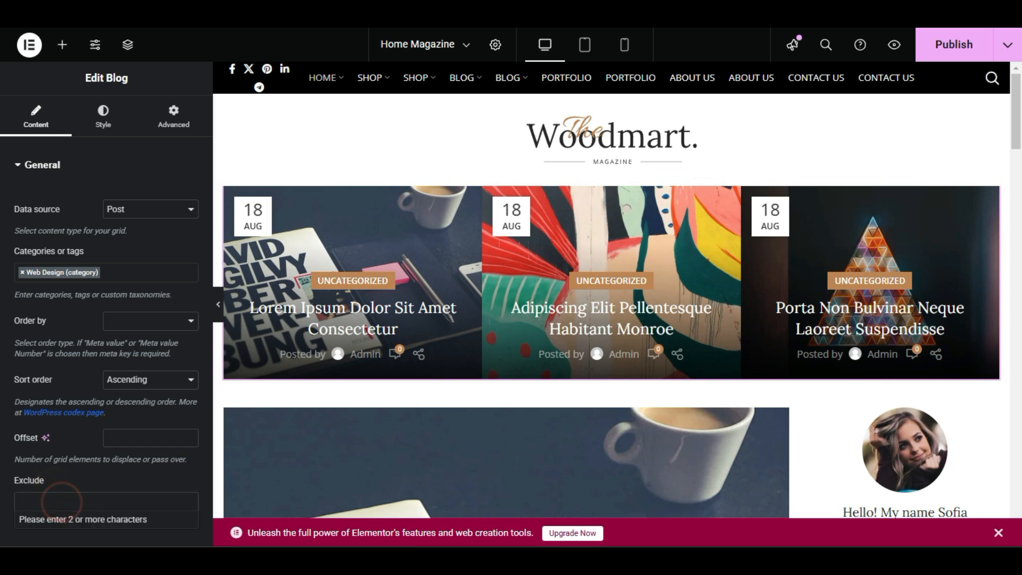
{"action": "left_click", "coordinate": [99, 472]}
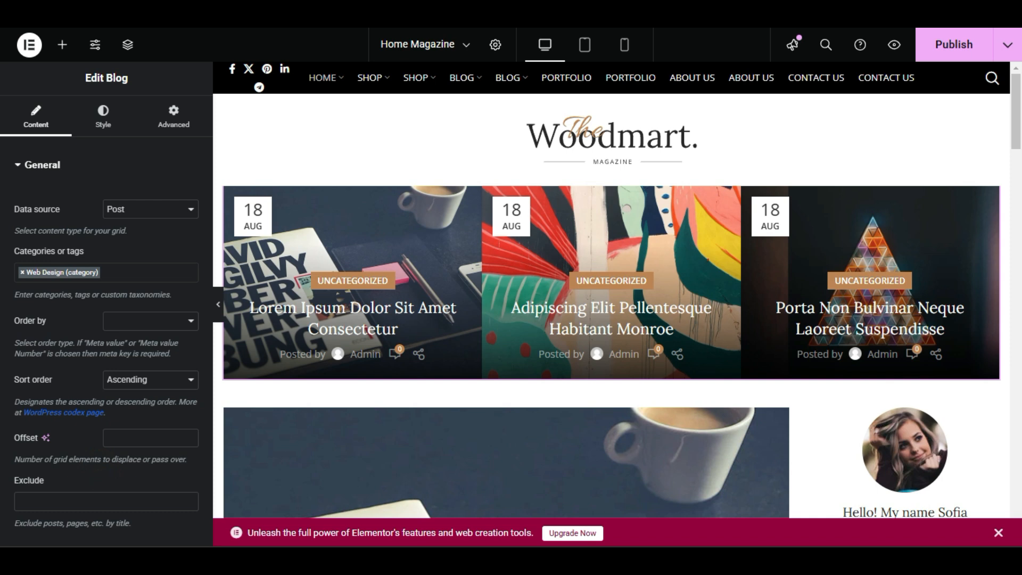
{"action": "left_click", "coordinate": [89, 499]}
{"action": "left_click", "coordinate": [88, 499]}
Order the three-post Blog widget's posts by Random order and publish the page.
{"action": "left_click", "coordinate": [127, 323]}
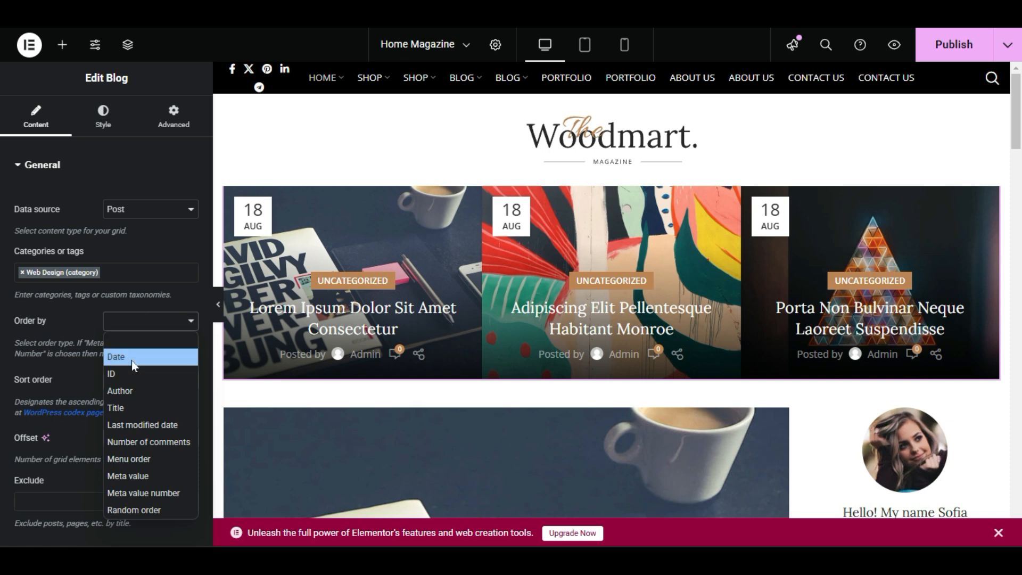
{"action": "left_click", "coordinate": [144, 351]}
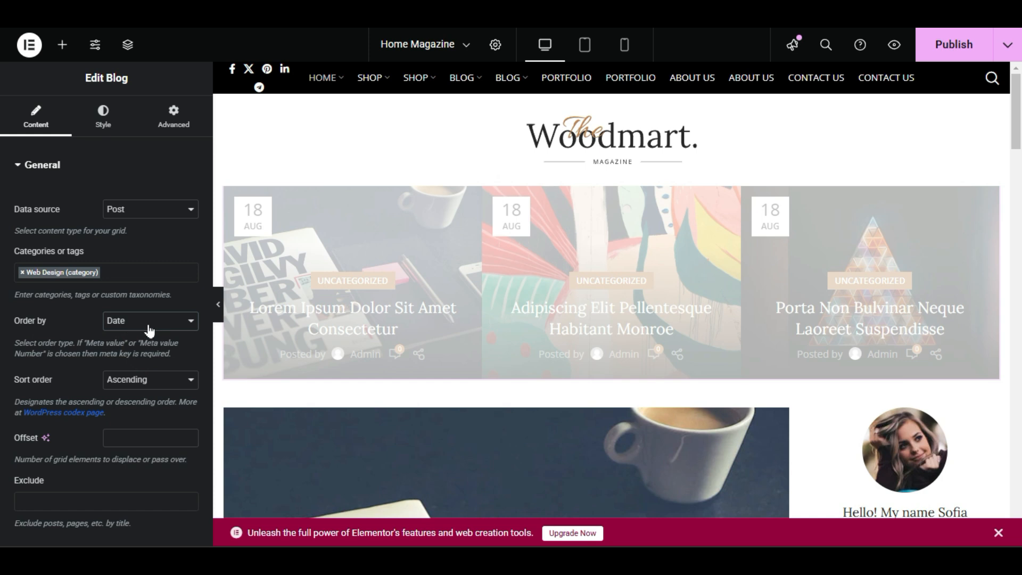
{"action": "left_click", "coordinate": [155, 326]}
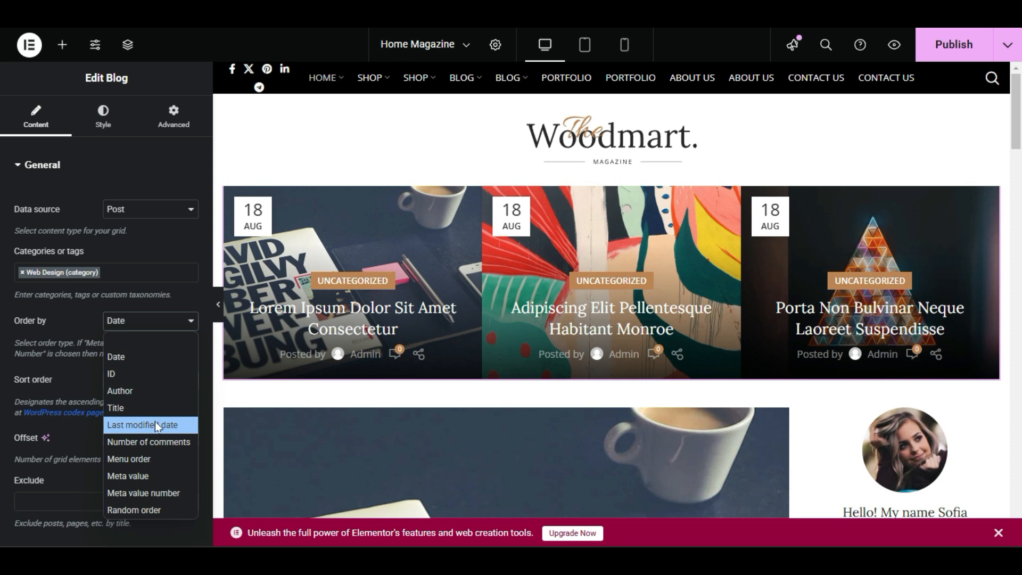
{"action": "left_click", "coordinate": [143, 510]}
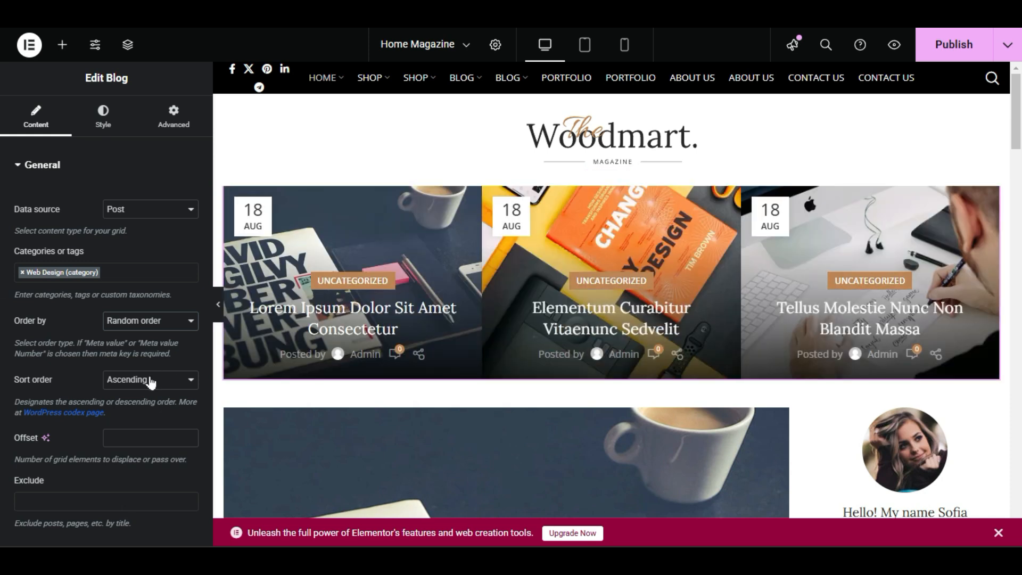
{"action": "left_click", "coordinate": [73, 383]}
{"action": "left_click", "coordinate": [945, 38]}
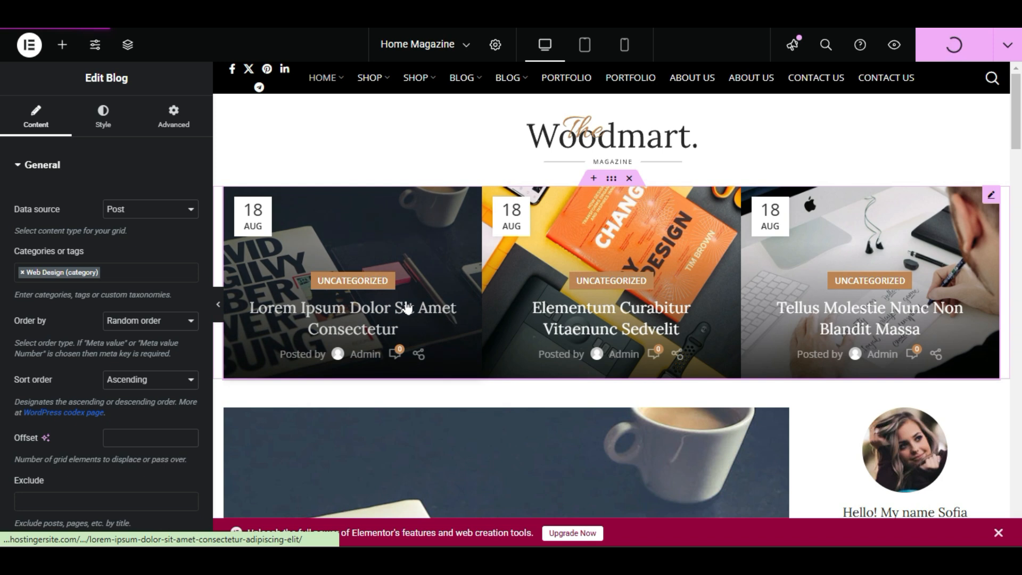
Open the large Blog widget below the three-post row, beside the author sidebar, for editing.
{"action": "scroll", "coordinate": [536, 351], "scroll_direction": "down", "scroll_amount": 2}
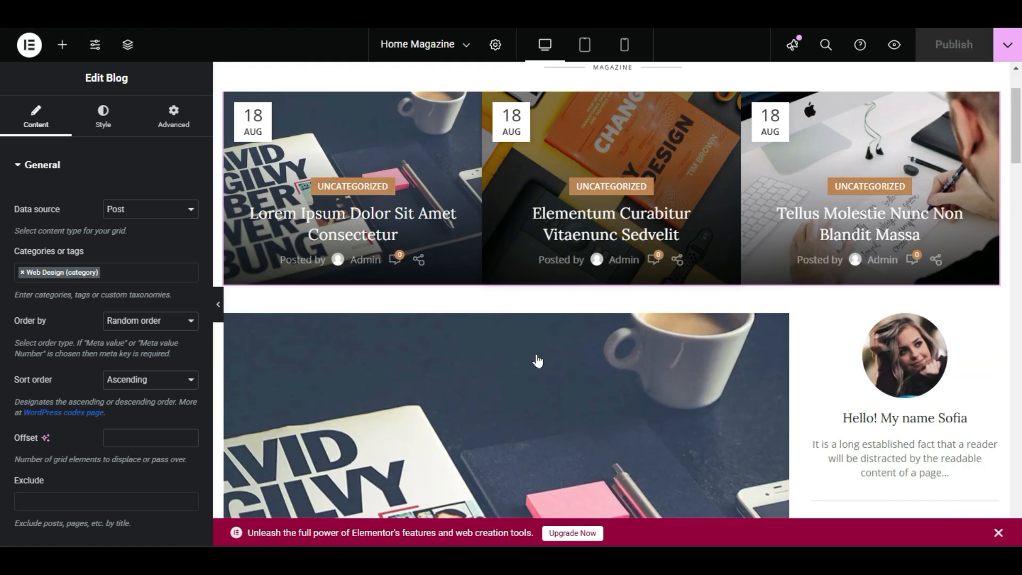
{"action": "scroll", "coordinate": [538, 361], "scroll_direction": "down", "scroll_amount": 4}
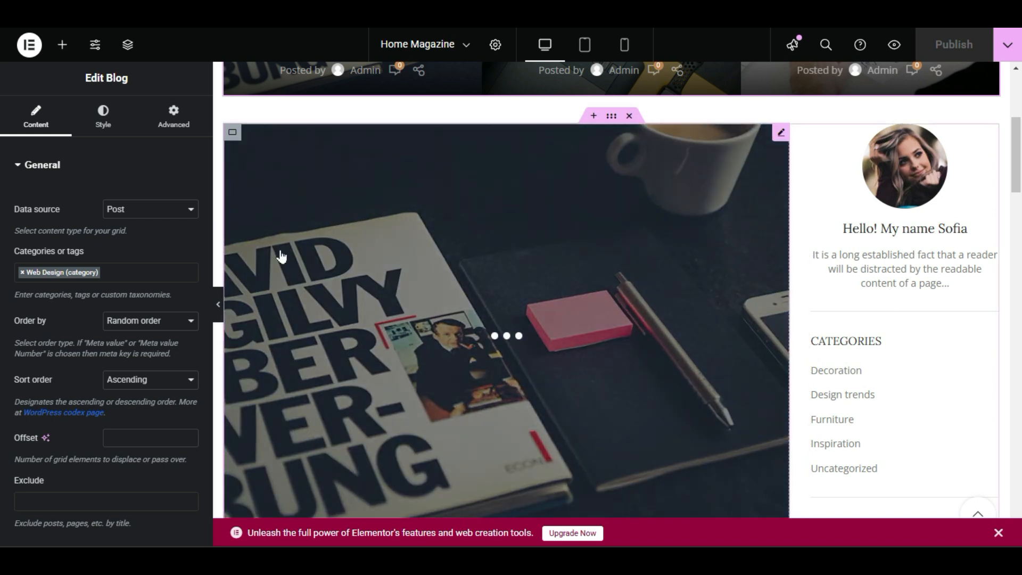
{"action": "scroll", "coordinate": [335, 297], "scroll_direction": "down", "scroll_amount": 4}
{"action": "scroll", "coordinate": [463, 293], "scroll_direction": "up", "scroll_amount": 4}
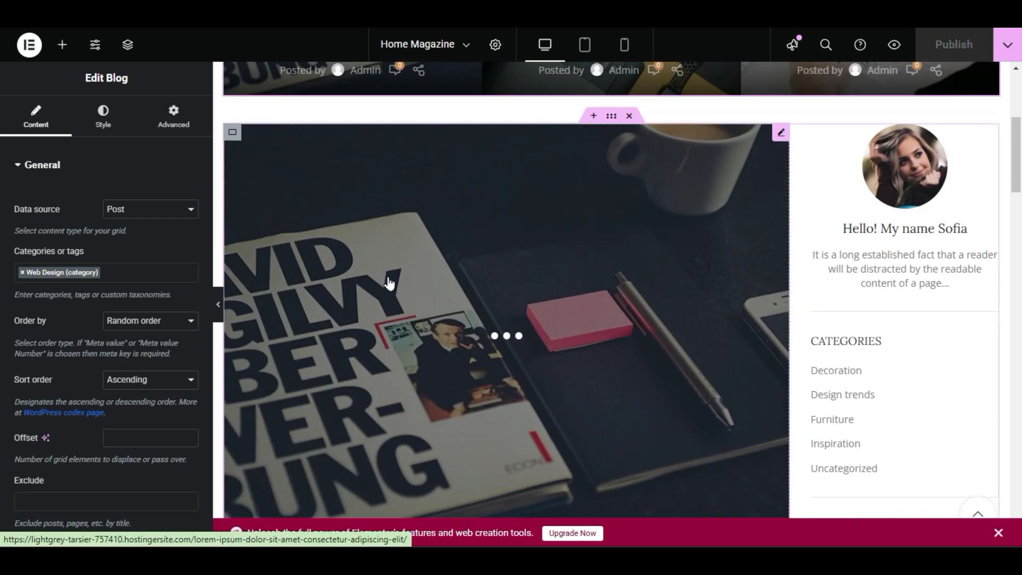
{"action": "scroll", "coordinate": [447, 365], "scroll_direction": "down", "scroll_amount": 4}
{"action": "scroll", "coordinate": [453, 341], "scroll_direction": "up", "scroll_amount": 4}
{"action": "right_click", "coordinate": [416, 220]}
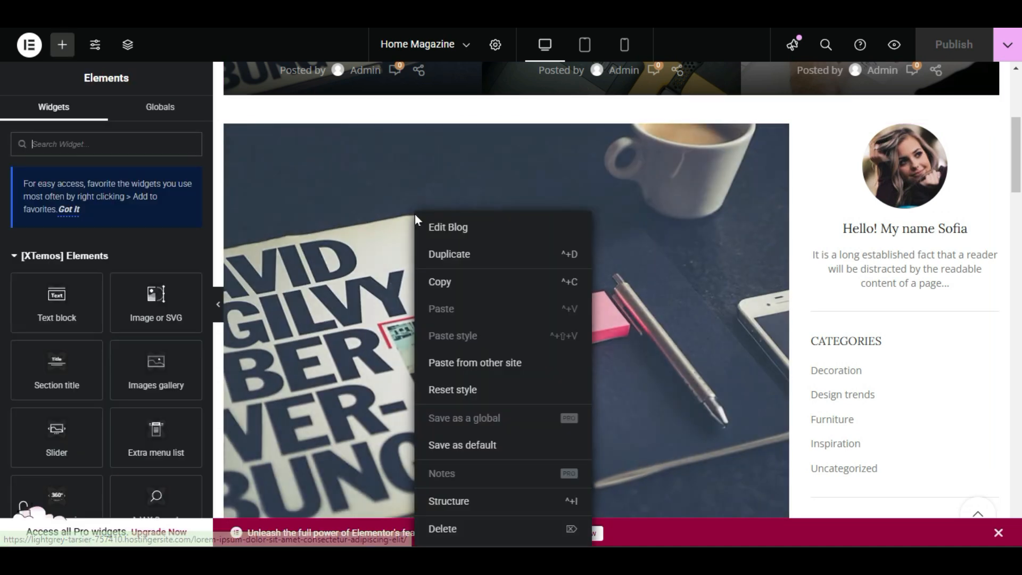
{"action": "left_click", "coordinate": [447, 218]}
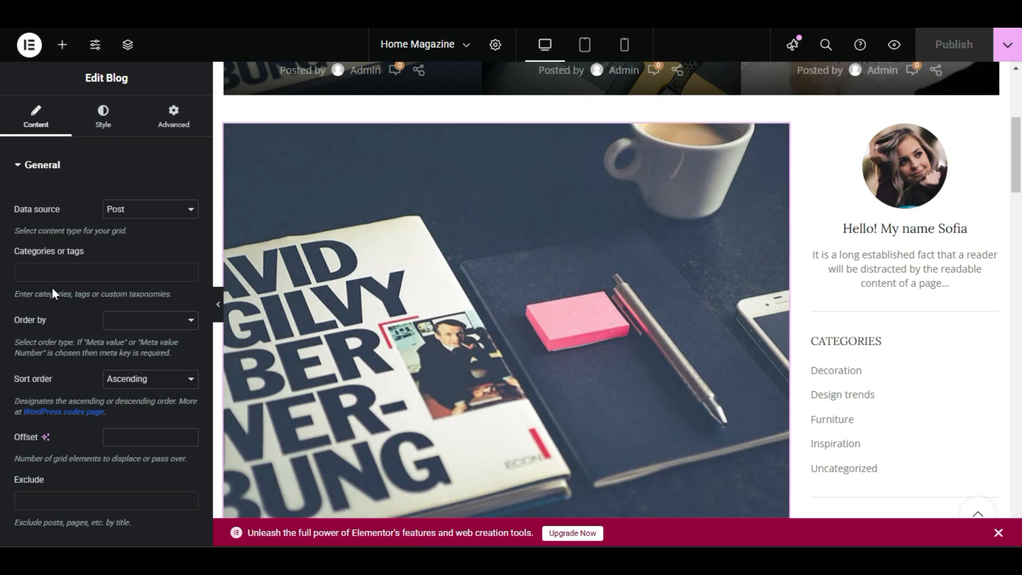
Switch the large Blog widget's data source to List of IDs and open its Include only field.
{"action": "left_click_drag", "start_coordinate": [177, 296], "coordinate": [19, 294]}
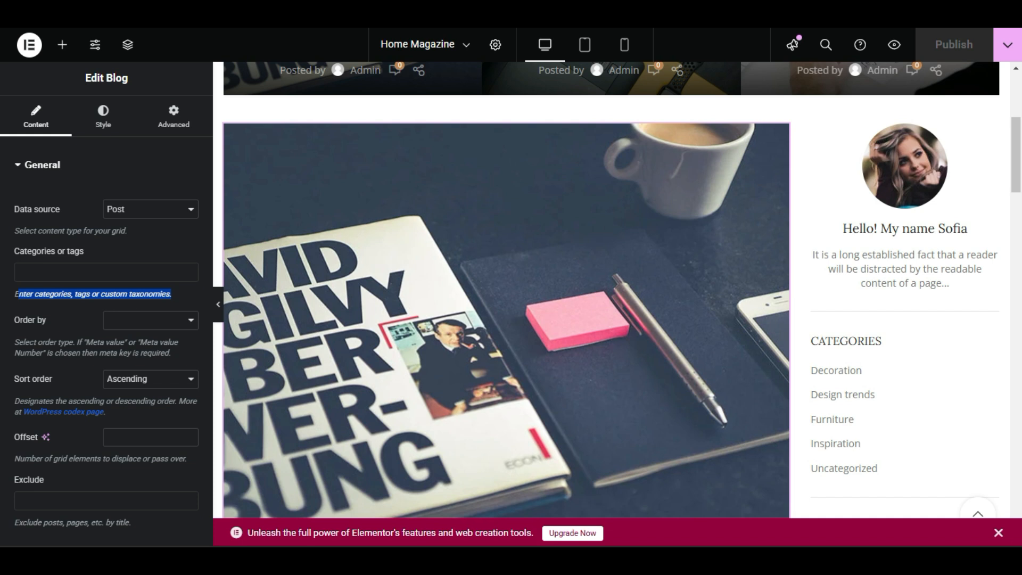
{"action": "left_click", "coordinate": [171, 296]}
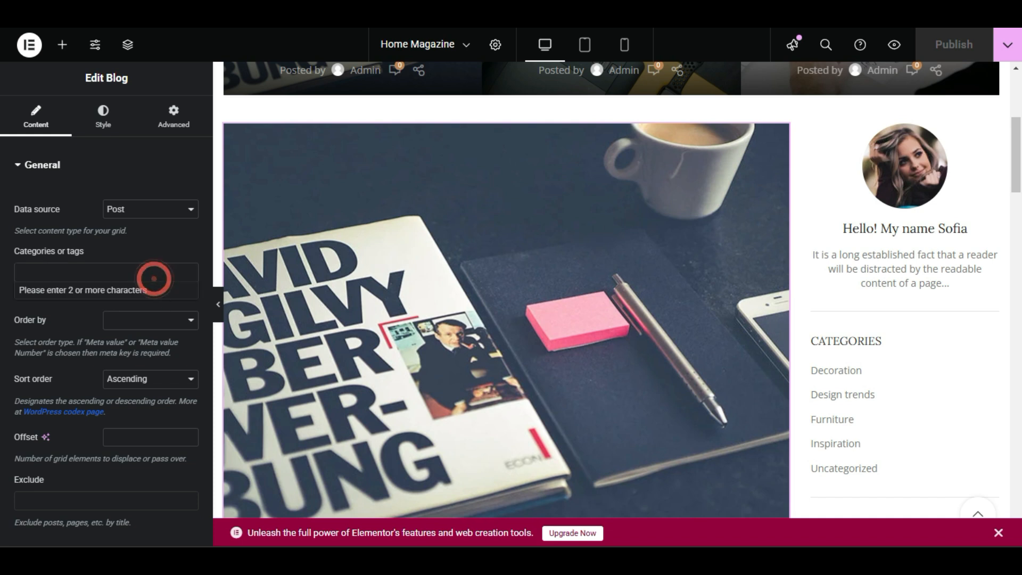
{"action": "left_click", "coordinate": [141, 210]}
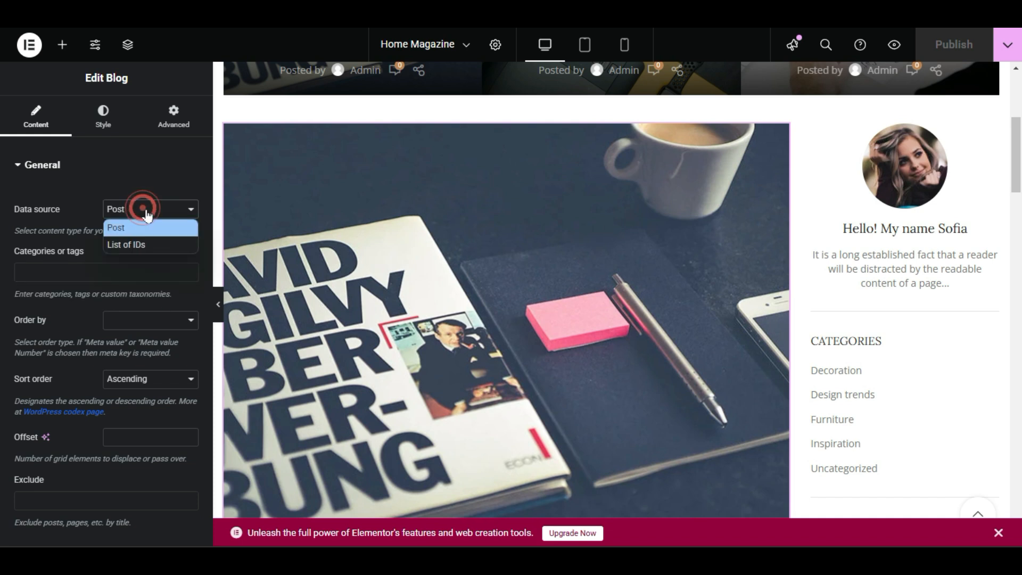
{"action": "left_click", "coordinate": [158, 246]}
{"action": "left_click", "coordinate": [158, 271]}
{"action": "left_click", "coordinate": [155, 250]}
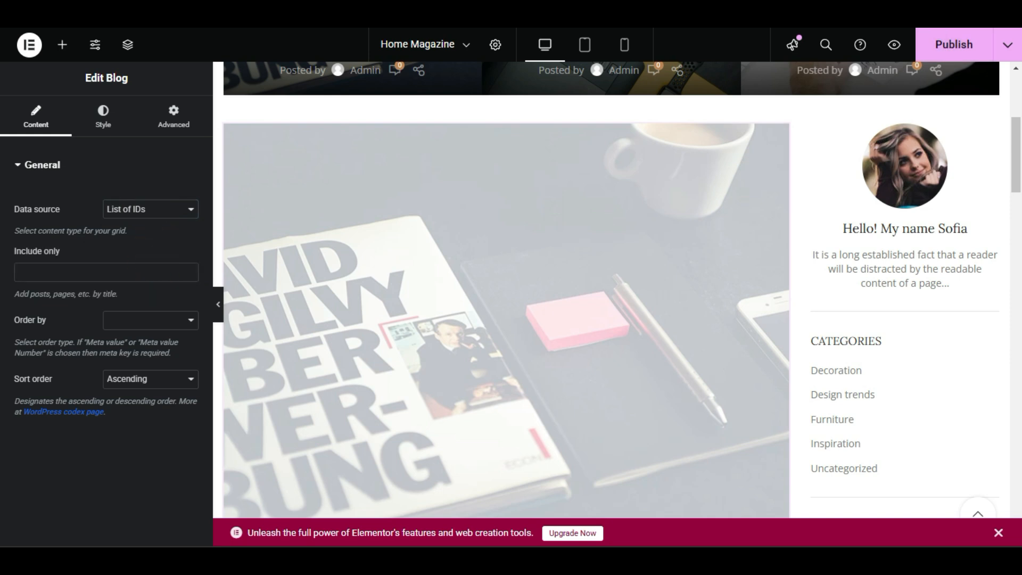
{"action": "left_click", "coordinate": [106, 272]}
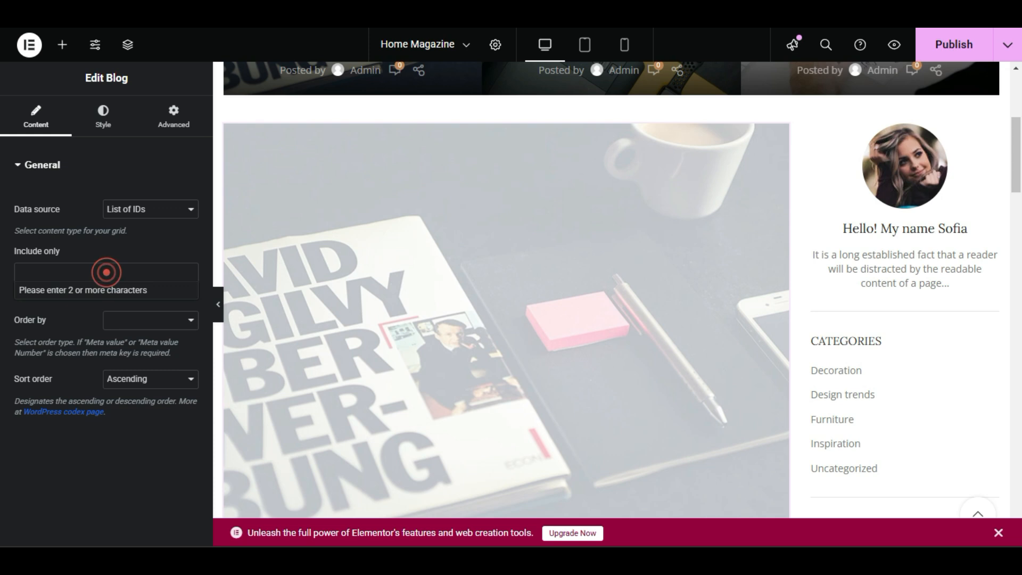
{"action": "left_click", "coordinate": [152, 221]}
{"action": "left_click", "coordinate": [159, 228]}
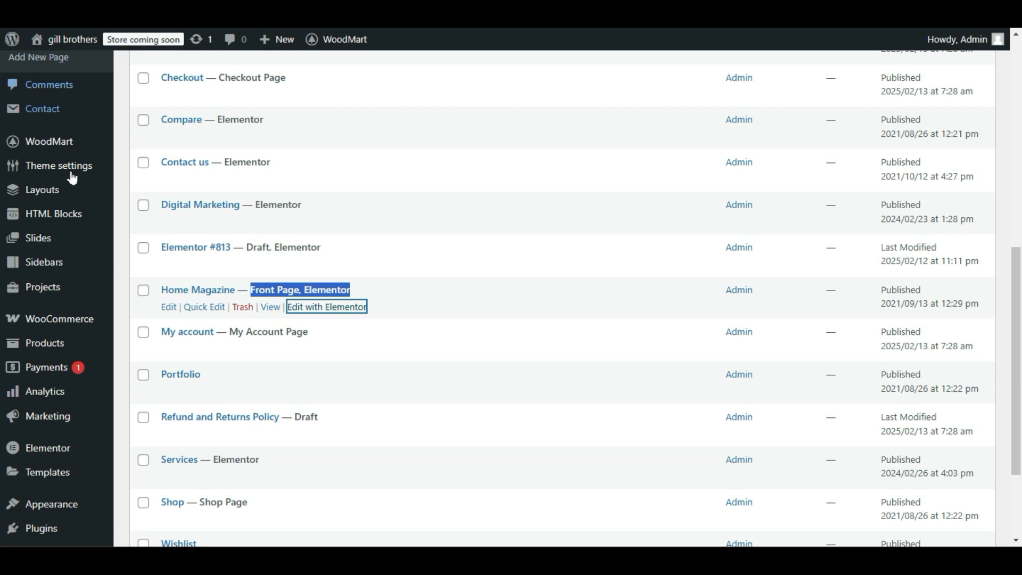
Go to the WordPress posts list and view the Green interior design inspiration post in a new tab.
{"action": "scroll", "coordinate": [71, 173], "scroll_direction": "up", "scroll_amount": 5}
{"action": "mouse_move", "coordinate": [112, 113]}
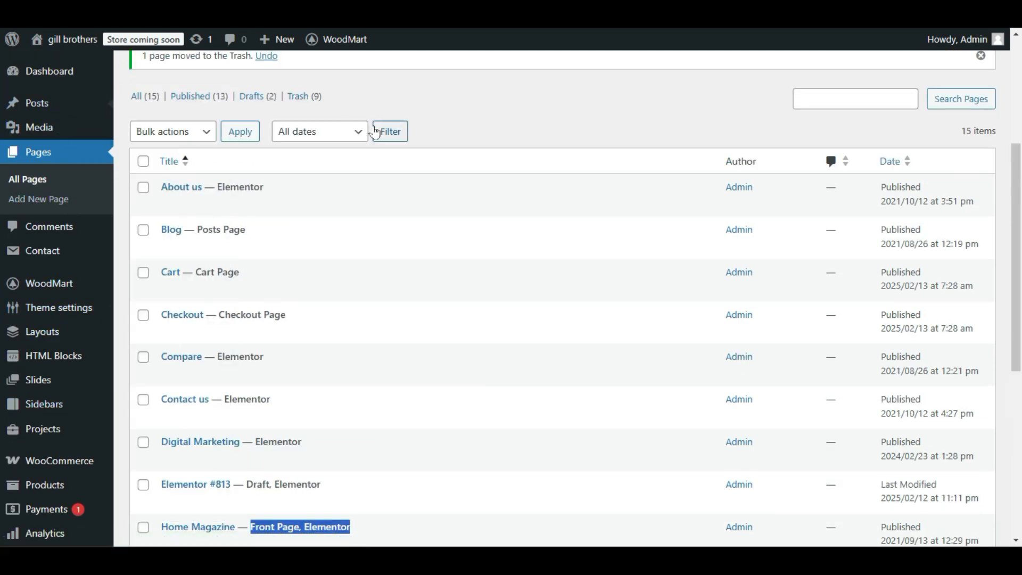
{"action": "scroll", "coordinate": [397, 210], "scroll_direction": "down", "scroll_amount": 5}
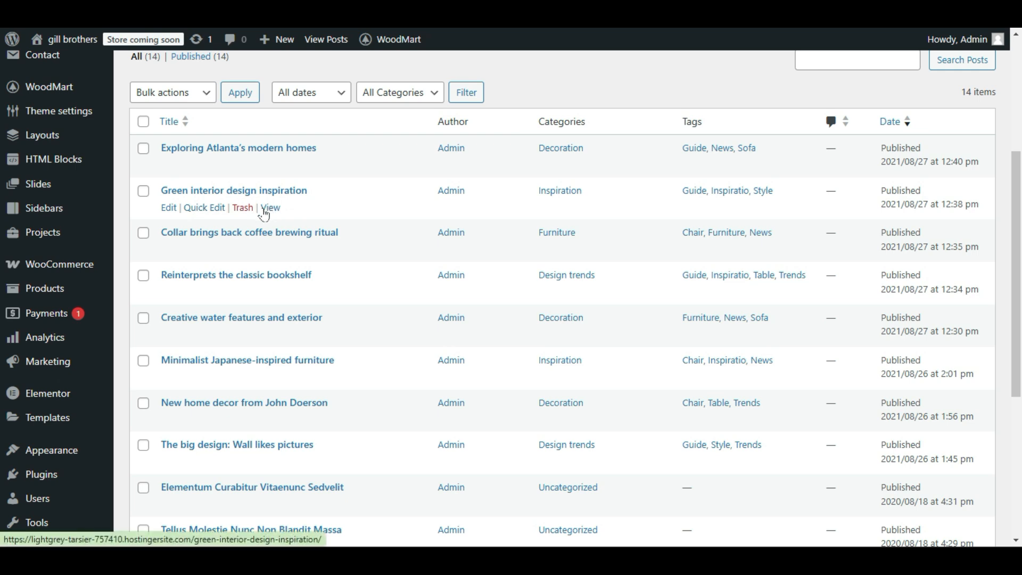
{"action": "right_click", "coordinate": [269, 212]}
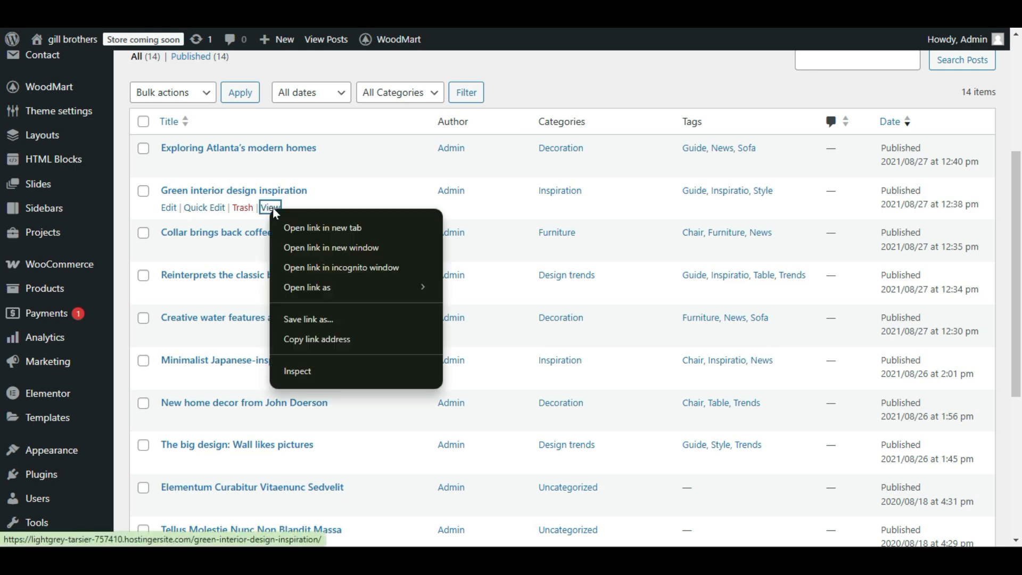
{"action": "left_click", "coordinate": [336, 232]}
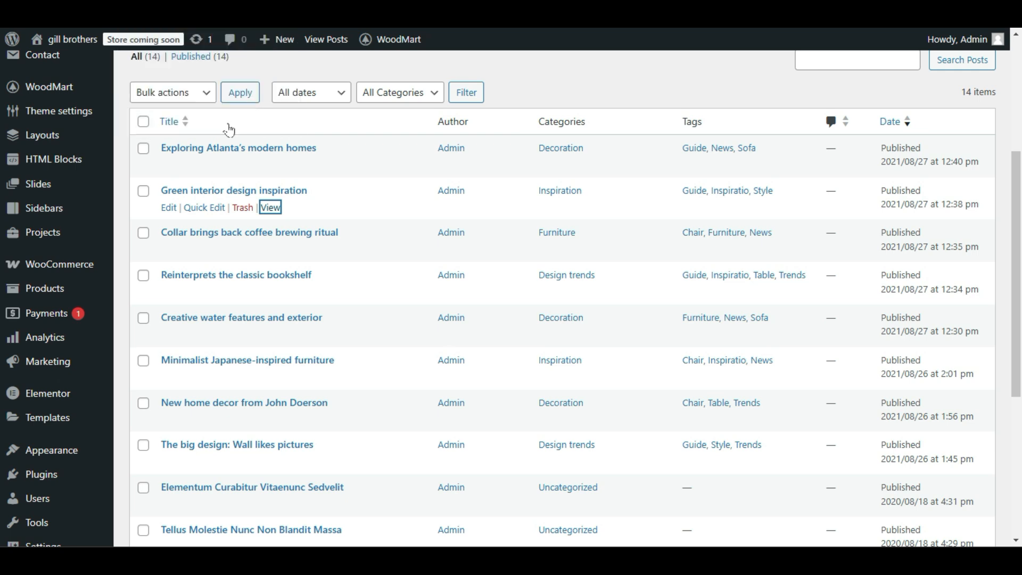
Open the Green interior design inspiration post for editing and replace its title with the post's copied edit URL.
{"action": "left_click", "coordinate": [169, 211]}
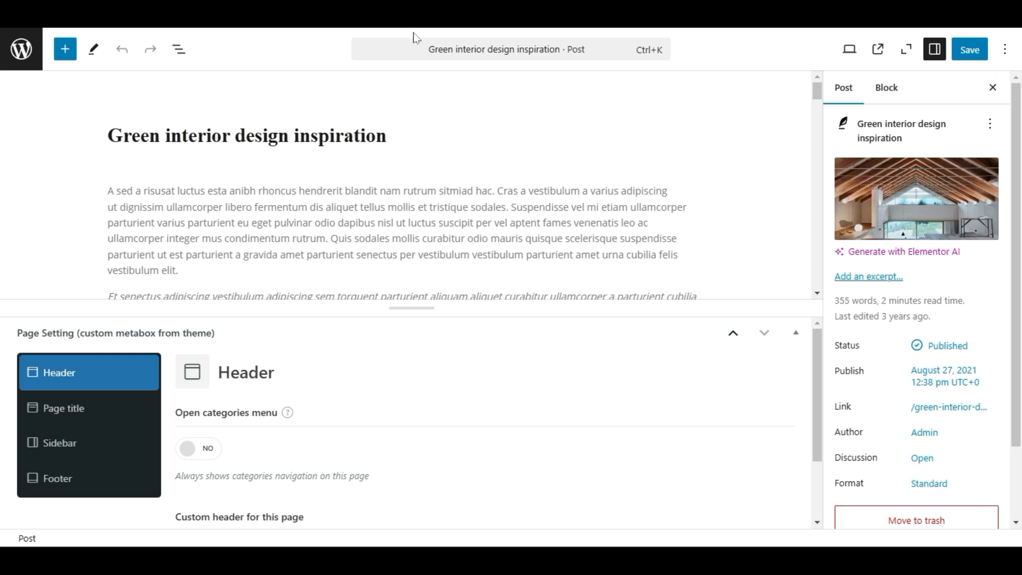
{"action": "left_click", "coordinate": [382, 248]}
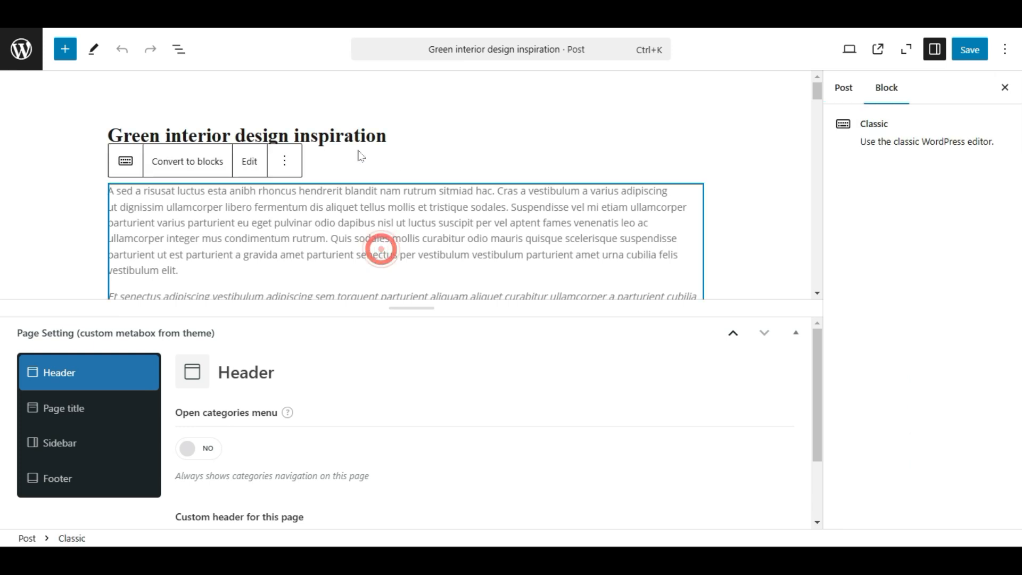
{"action": "left_click", "coordinate": [423, 174]}
{"action": "key", "text": "ctrl+a"}
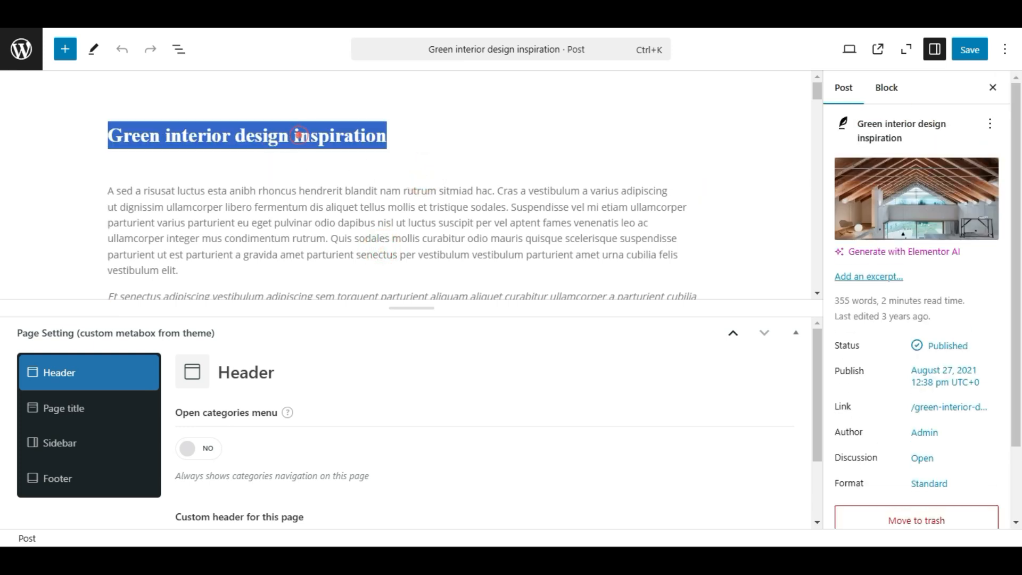
{"action": "type", "text": "https://lightgrey-tarsier-757410.hostingersite.com/wp-admin/post.php?post=456&action=edit"}
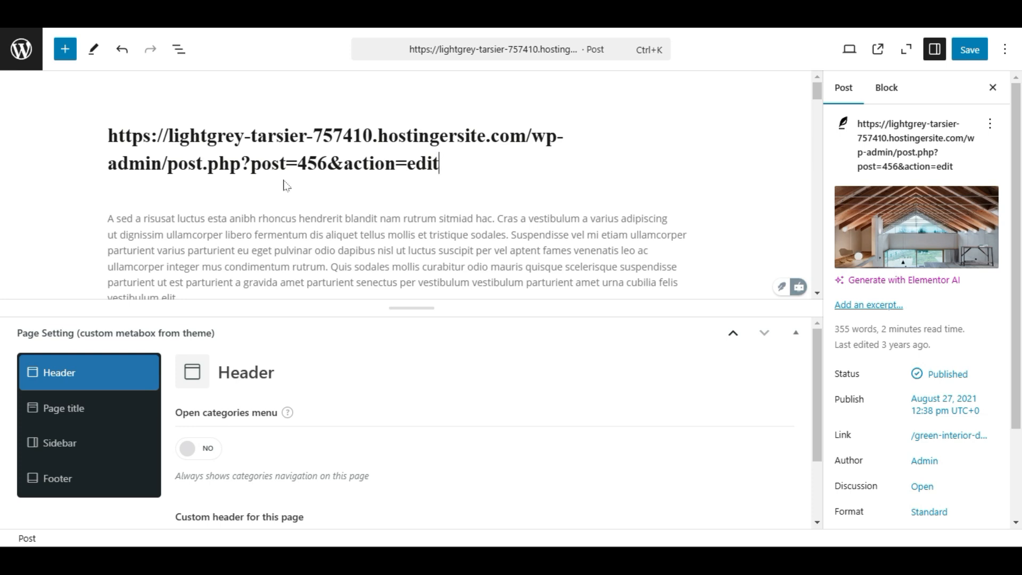
Select the post=456 part of the edit URL pasted in the post title and copy it.
{"action": "left_click", "coordinate": [241, 163]}
{"action": "key", "text": "shift+Right"}
{"action": "key", "text": "shift+Right"}
{"action": "key", "text": "shift+Right"}
{"action": "key", "text": "shift+Right"}
{"action": "key", "text": "shift+Right"}
{"action": "key", "text": "shift+Right"}
{"action": "key", "text": "shift+Right"}
{"action": "key", "text": "shift+Right"}
{"action": "key", "text": "shift+Right"}
{"action": "left_click_drag", "start_coordinate": [327, 163], "coordinate": [252, 163]}
{"action": "left_click", "coordinate": [293, 166]}
{"action": "left_click", "coordinate": [324, 163]}
{"action": "left_click_drag", "start_coordinate": [328, 163], "coordinate": [251, 163]}
{"action": "right_click", "coordinate": [252, 169]}
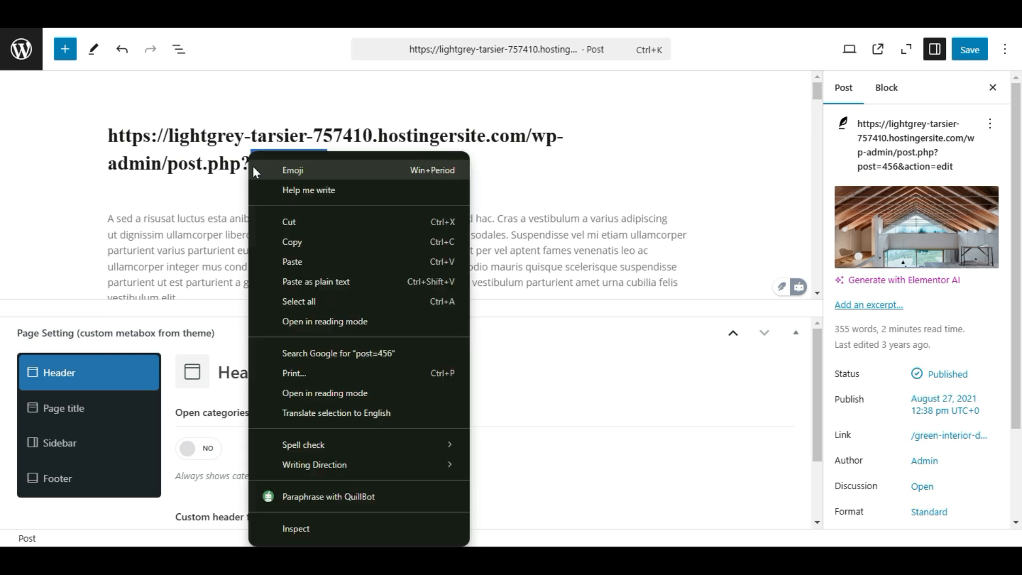
{"action": "left_click", "coordinate": [269, 240]}
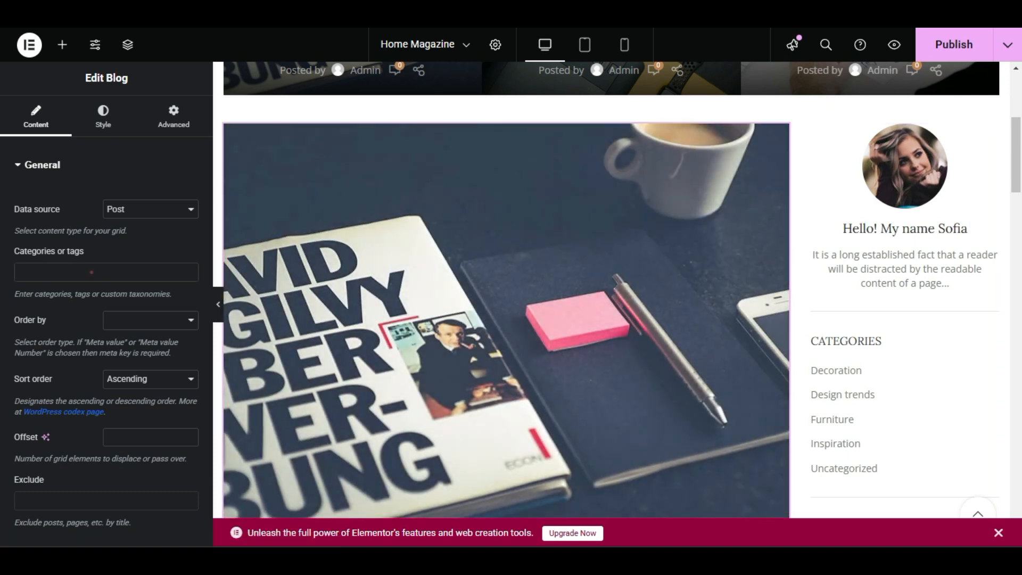
Set the large Blog widget's data source to List of IDs and open its Include only field.
{"action": "left_click", "coordinate": [92, 269]}
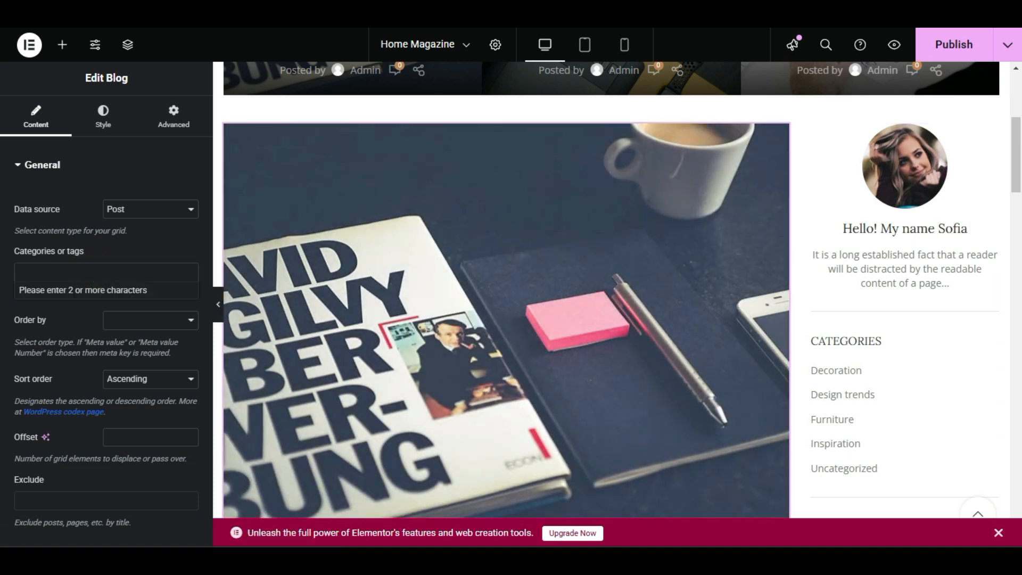
{"action": "left_click", "coordinate": [94, 270]}
{"action": "left_click", "coordinate": [135, 209]}
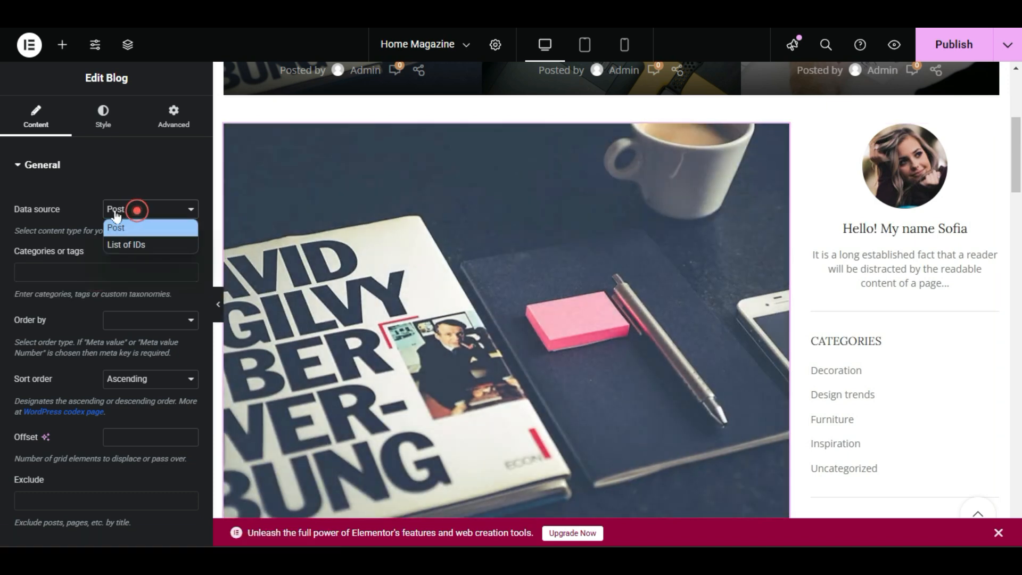
{"action": "left_click", "coordinate": [160, 247]}
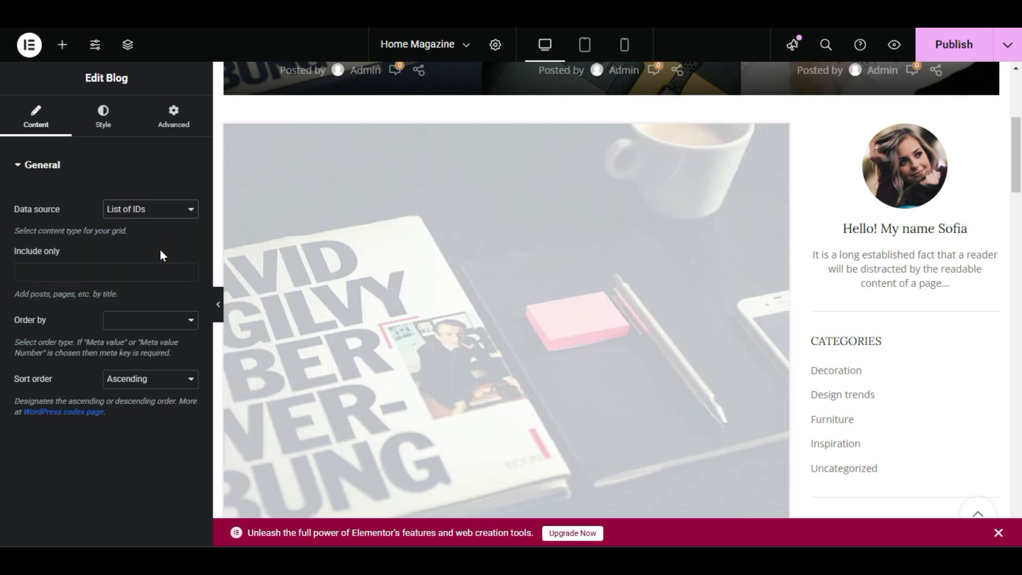
{"action": "left_click", "coordinate": [105, 270]}
{"action": "left_click", "coordinate": [123, 265]}
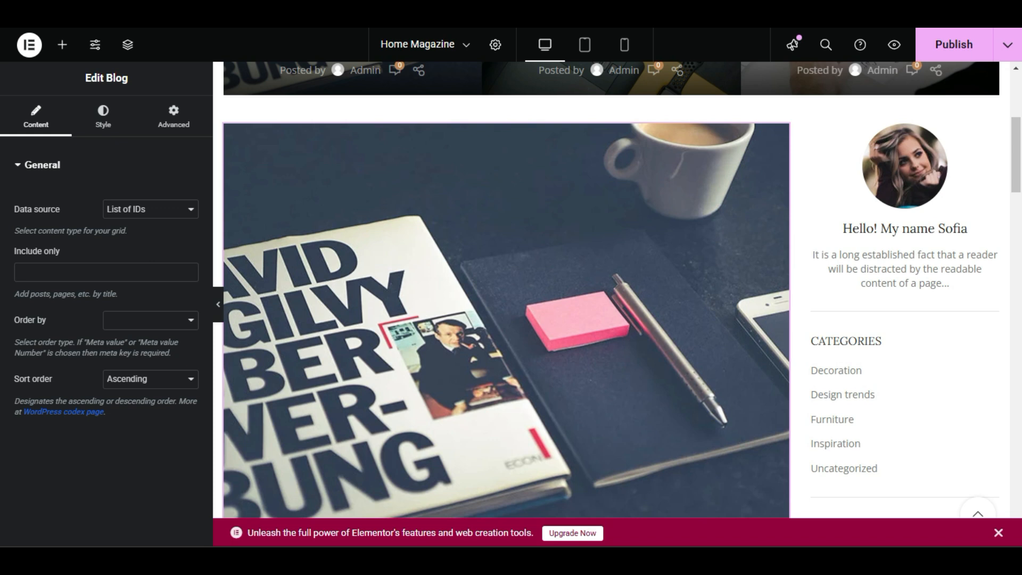
Try to find the post in the Include only field by its ID 456 and the copied text, and clear the field.
{"action": "left_click", "coordinate": [119, 266]}
{"action": "type", "text": "456"}
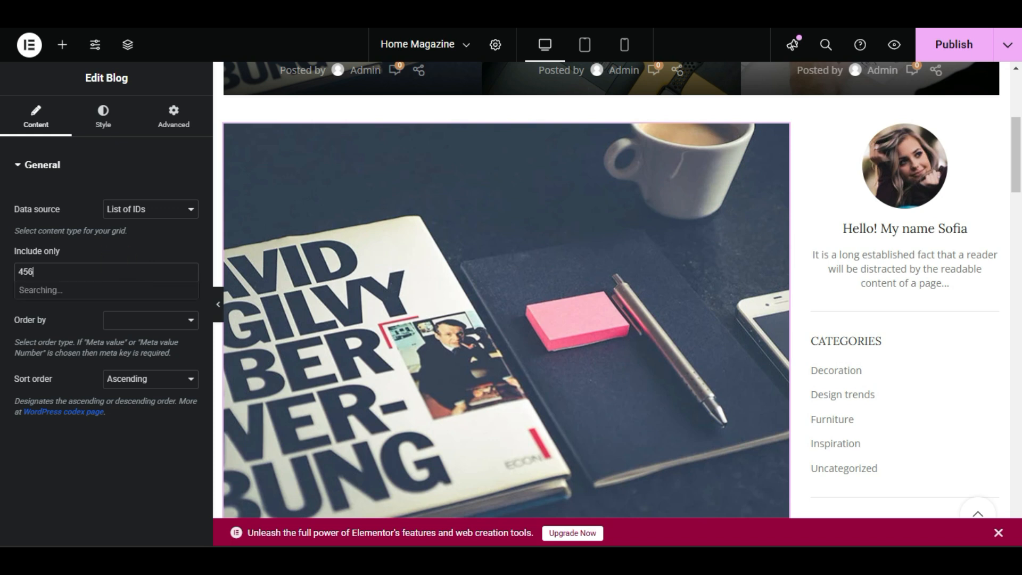
{"action": "key", "text": "ctrl+a"}
{"action": "key", "text": "ctrl+v"}
{"action": "key", "text": "ctrl+a"}
{"action": "key", "text": "BackSpace"}
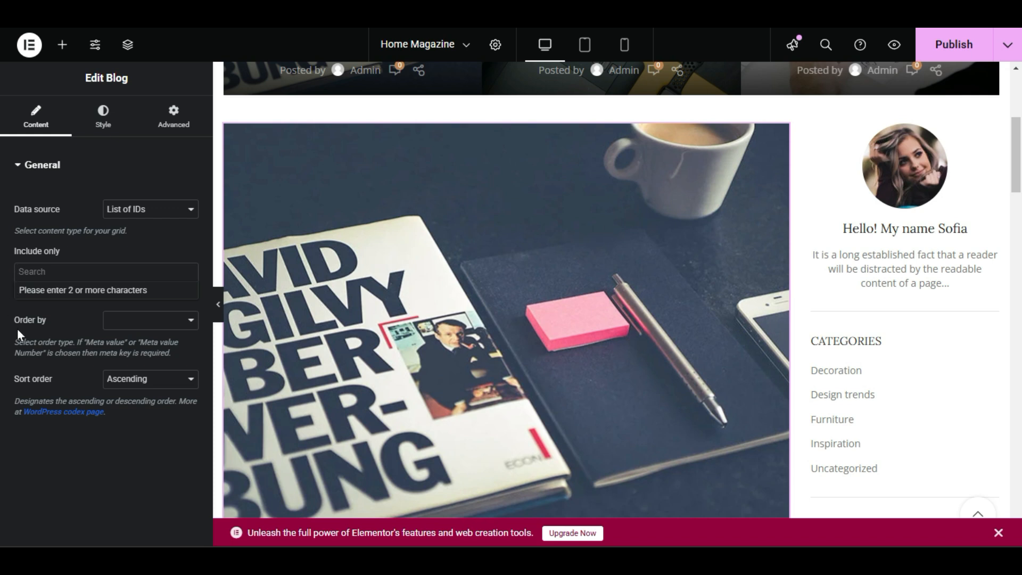
Leave the post editor for the posts list and select the title Green interior design inspiration for copying.
{"action": "left_click", "coordinate": [55, 278]}
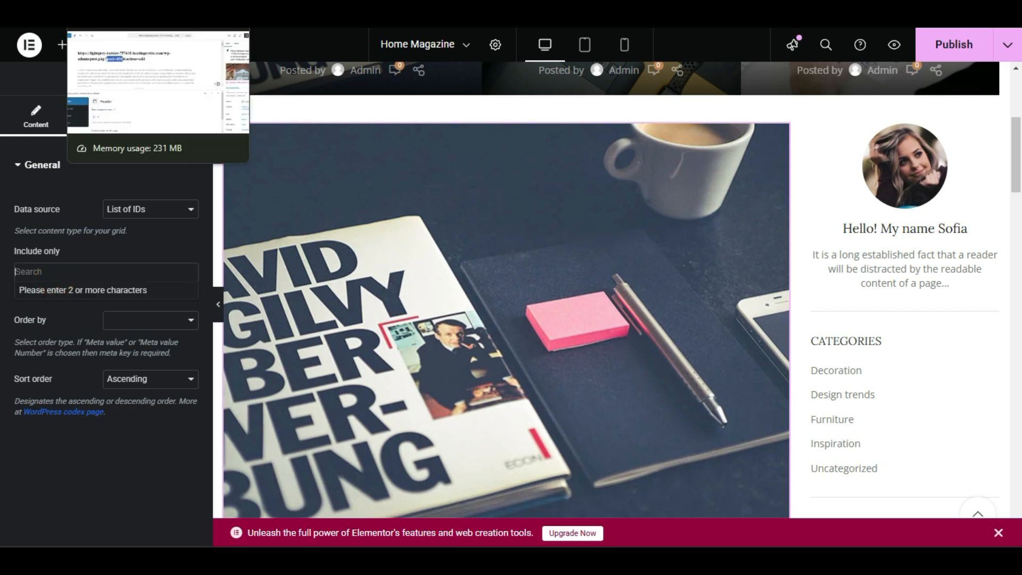
{"action": "left_click", "coordinate": [128, 14]}
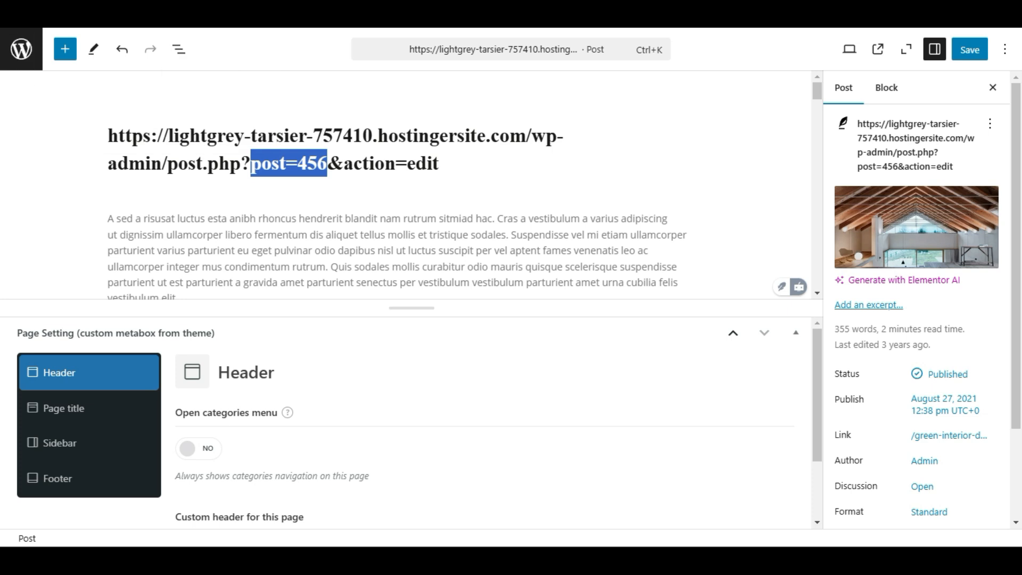
{"action": "left_click", "coordinate": [15, 17]}
{"action": "left_click", "coordinate": [564, 80]}
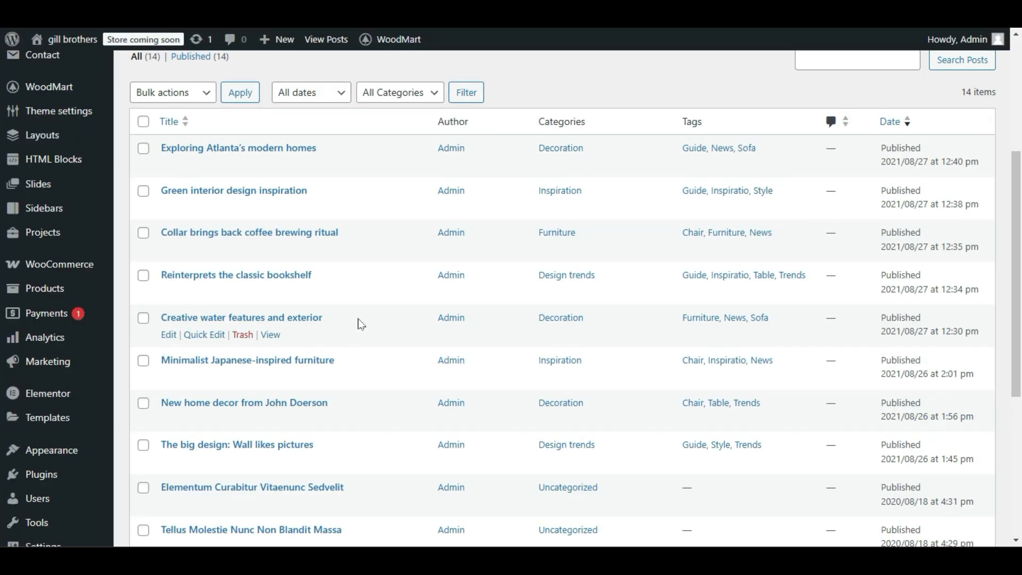
{"action": "left_click_drag", "start_coordinate": [159, 192], "coordinate": [308, 192]}
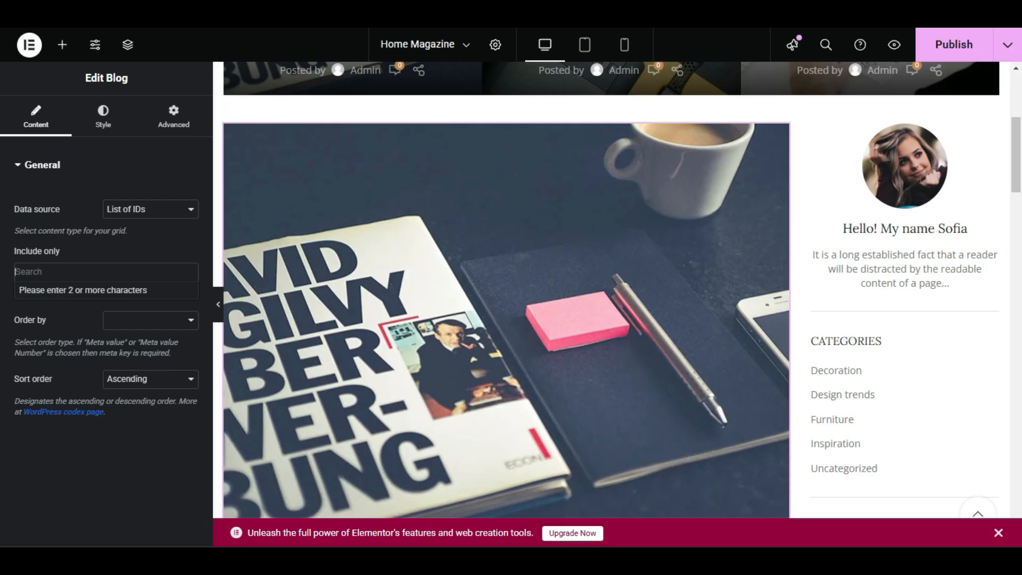
Add the post Green interior design inspiration to the Blog widget's Include only field.
{"action": "left_click", "coordinate": [69, 269]}
{"action": "key", "text": "ctrl+v"}
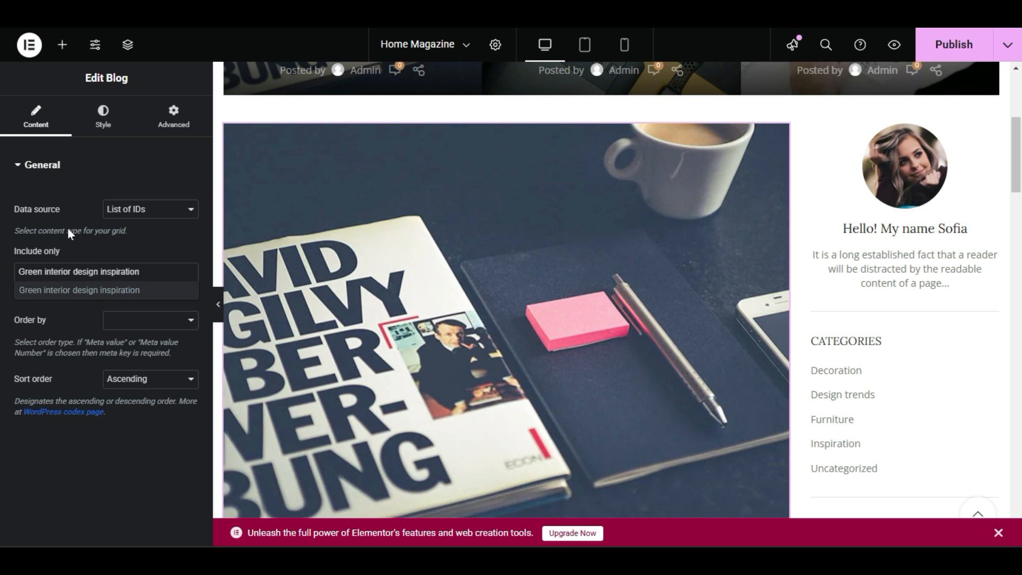
{"action": "left_click", "coordinate": [77, 291]}
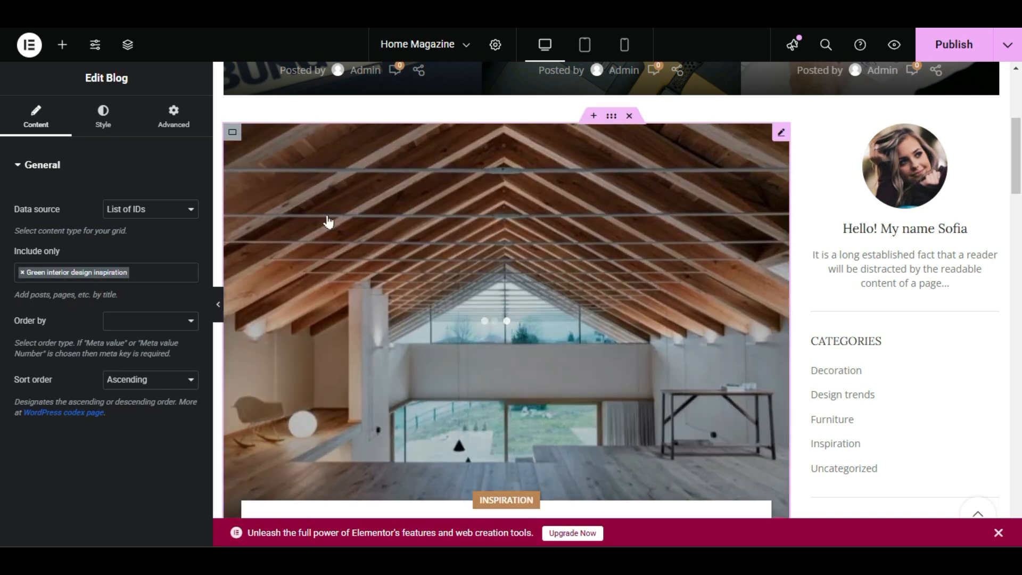
Check the large Blog widget in the page preview and publish the Home Magazine page.
{"action": "scroll", "coordinate": [442, 363], "scroll_direction": "down", "scroll_amount": 3}
{"action": "scroll", "coordinate": [461, 229], "scroll_direction": "up", "scroll_amount": 2}
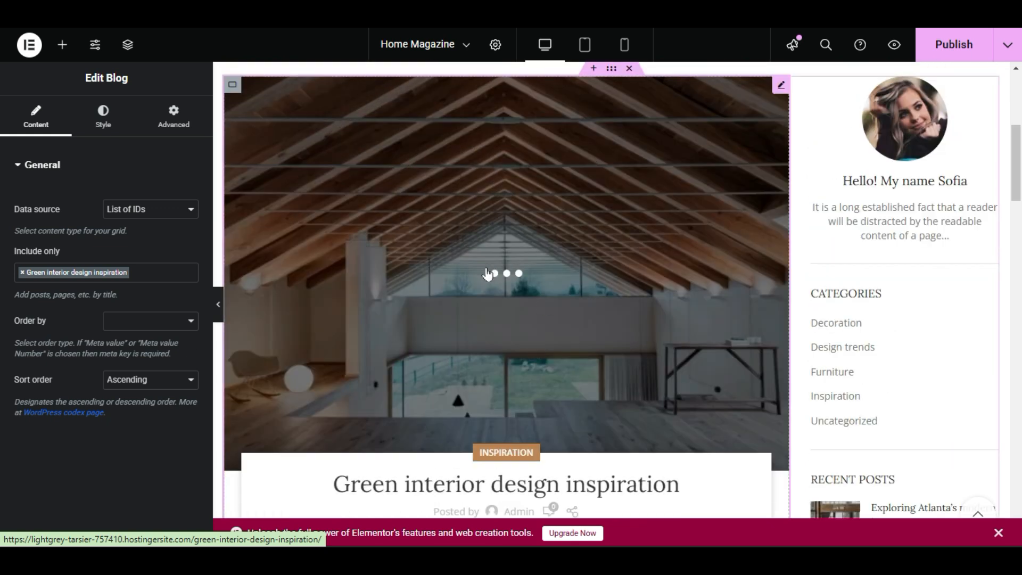
{"action": "scroll", "coordinate": [487, 274], "scroll_direction": "down", "scroll_amount": 5}
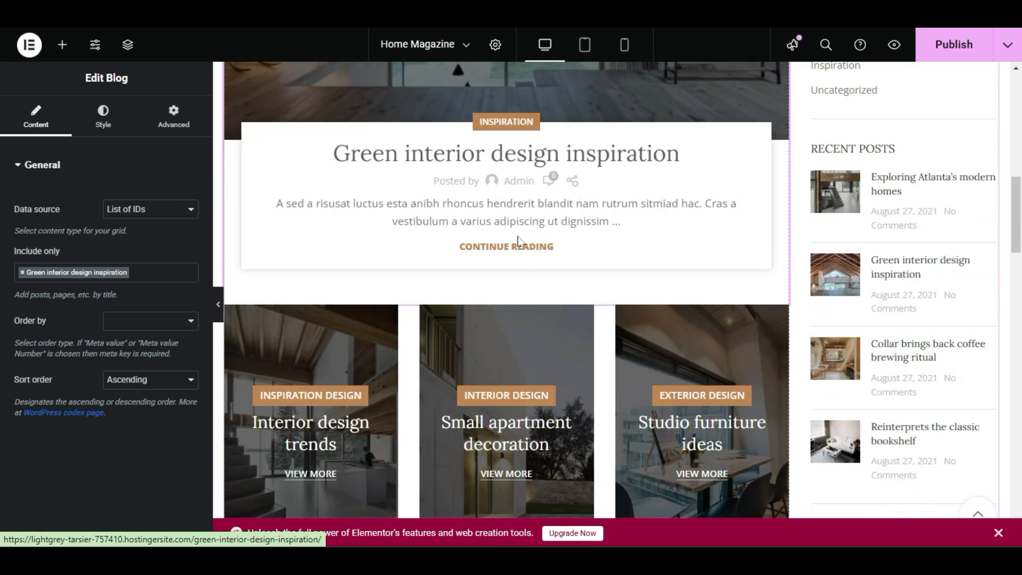
{"action": "scroll", "coordinate": [525, 389], "scroll_direction": "up", "scroll_amount": 5}
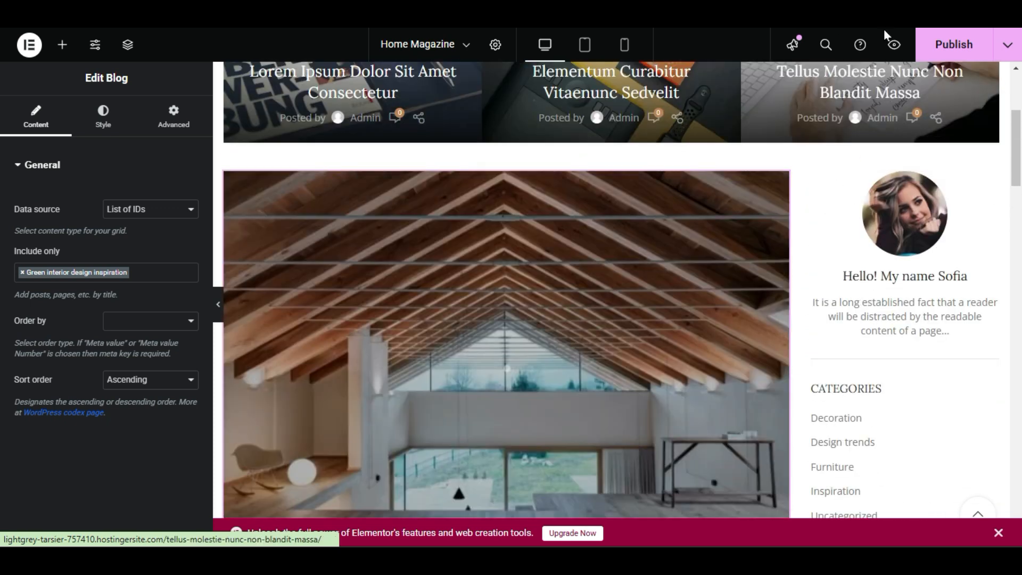
{"action": "left_click", "coordinate": [929, 43]}
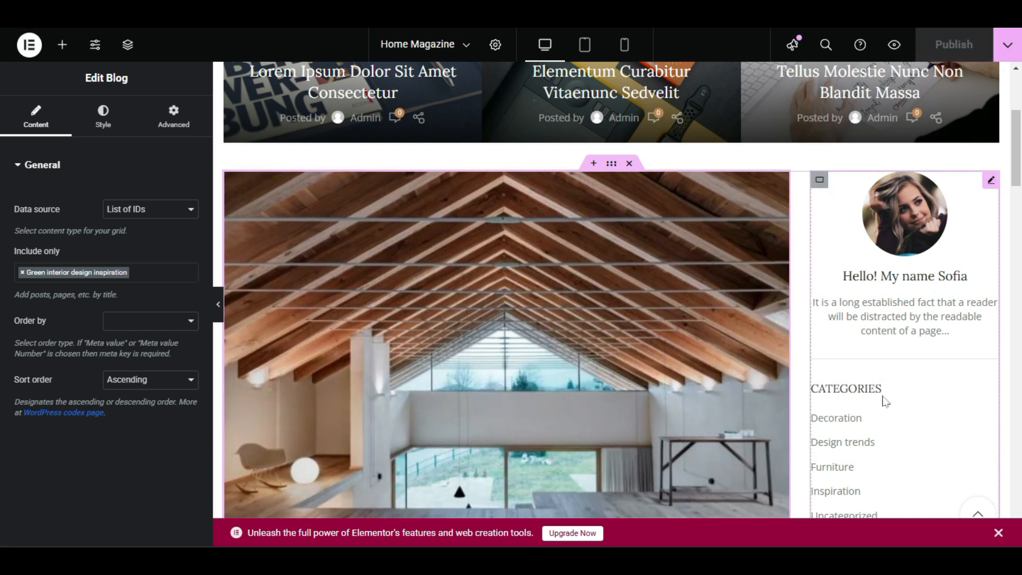
Open the Sidebar widget beside the large blog post for editing.
{"action": "scroll", "coordinate": [886, 402], "scroll_direction": "down", "scroll_amount": 2}
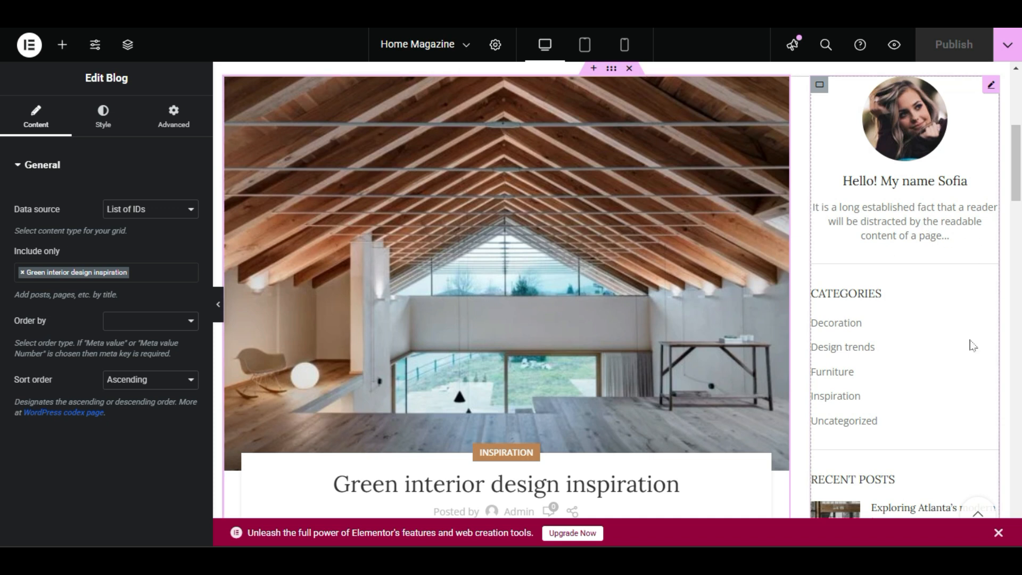
{"action": "left_click", "coordinate": [991, 84]}
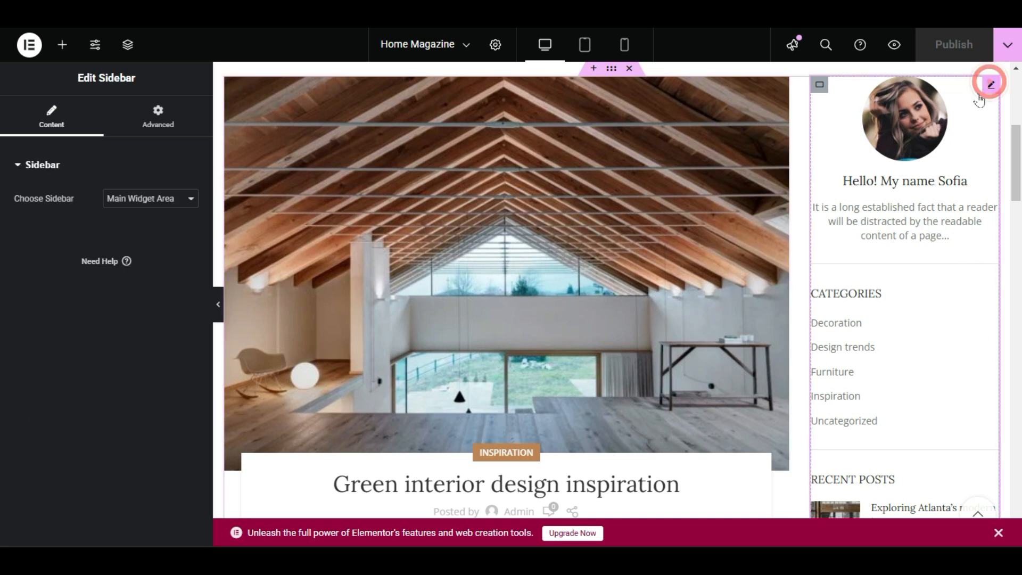
{"action": "right_click", "coordinate": [959, 125]}
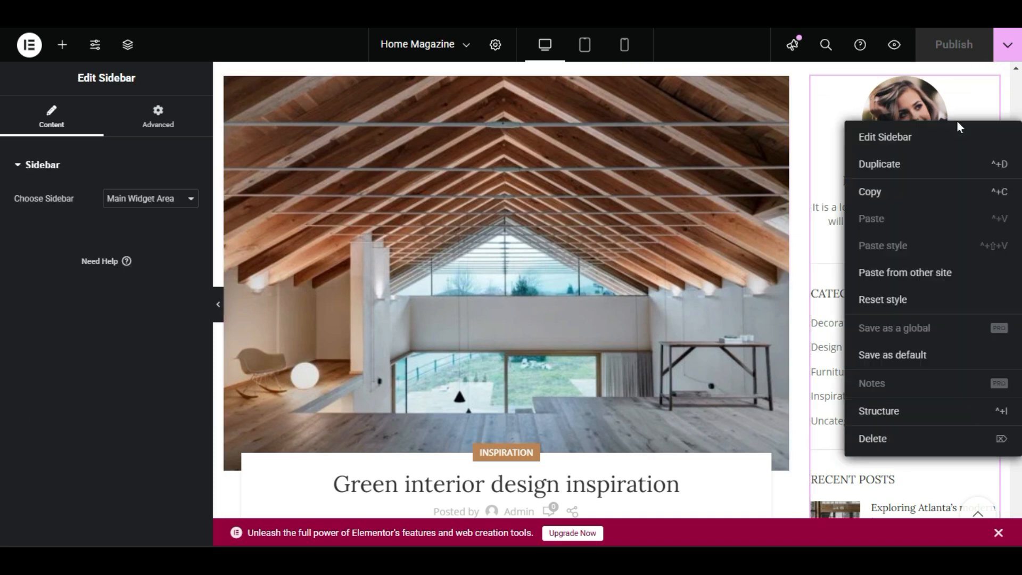
{"action": "left_click", "coordinate": [933, 144]}
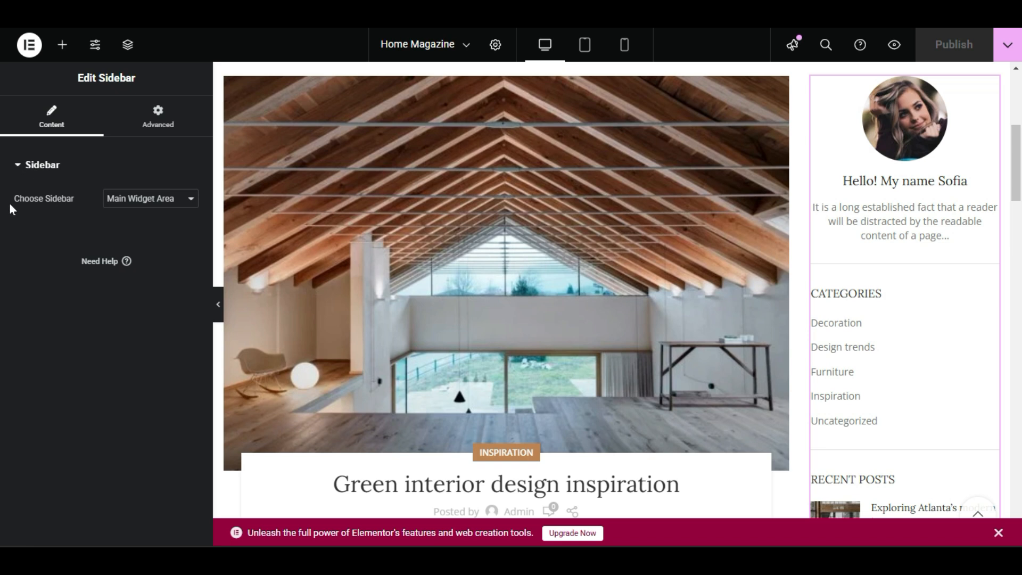
{"action": "left_click", "coordinate": [75, 226]}
Review the sidebars available for the Sidebar widget, keeping Main Widget Area selected.
{"action": "left_click", "coordinate": [176, 200]}
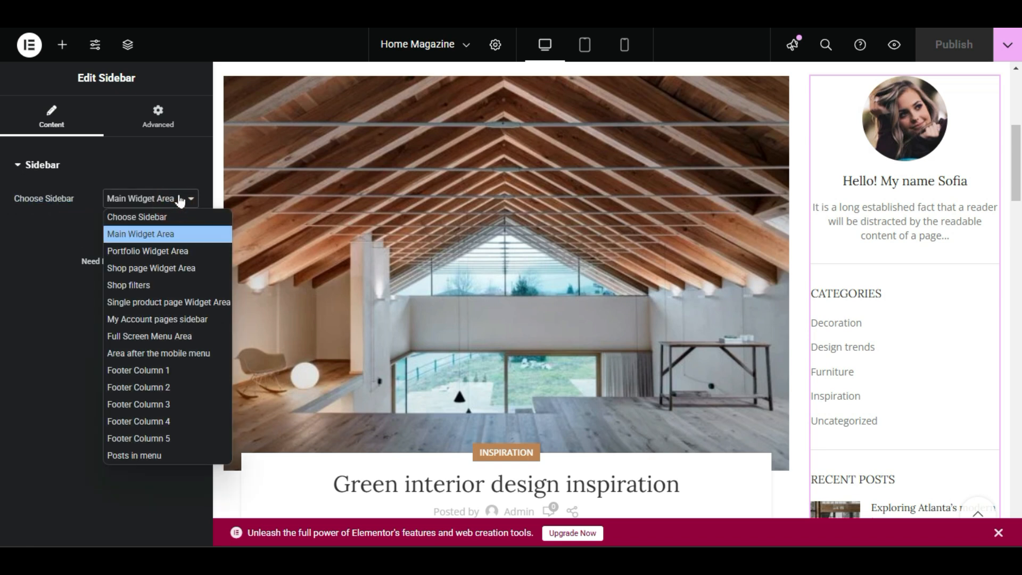
{"action": "left_click", "coordinate": [160, 234]}
{"action": "left_click", "coordinate": [189, 199]}
{"action": "left_click", "coordinate": [169, 239]}
{"action": "left_click", "coordinate": [87, 216]}
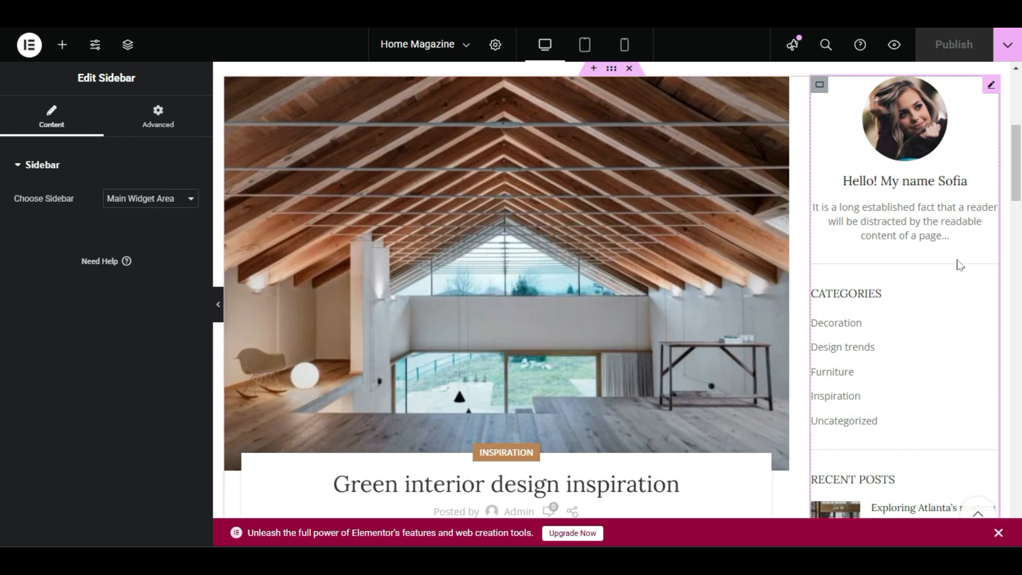
{"action": "left_click", "coordinate": [122, 202]}
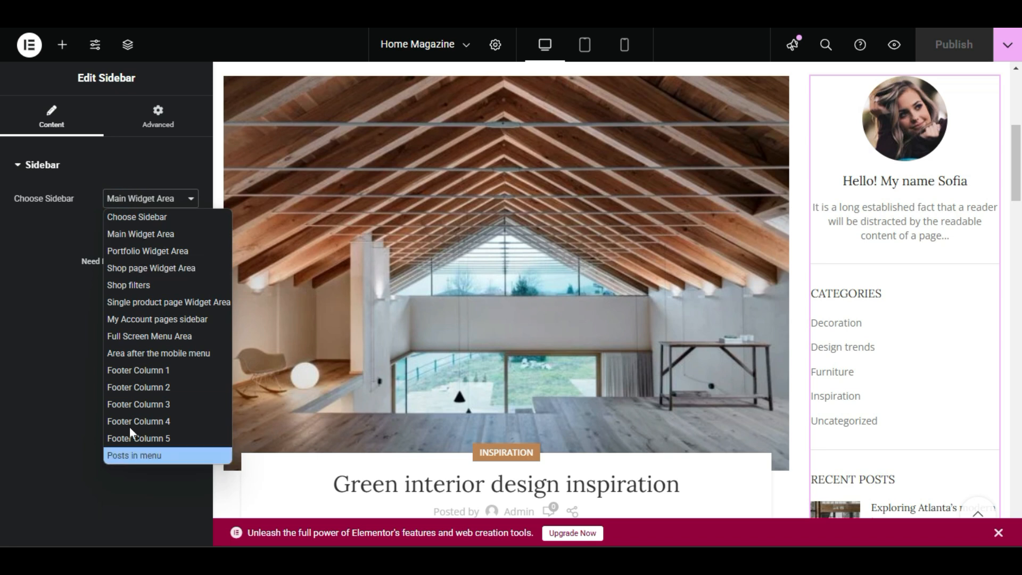
{"action": "left_click", "coordinate": [45, 229]}
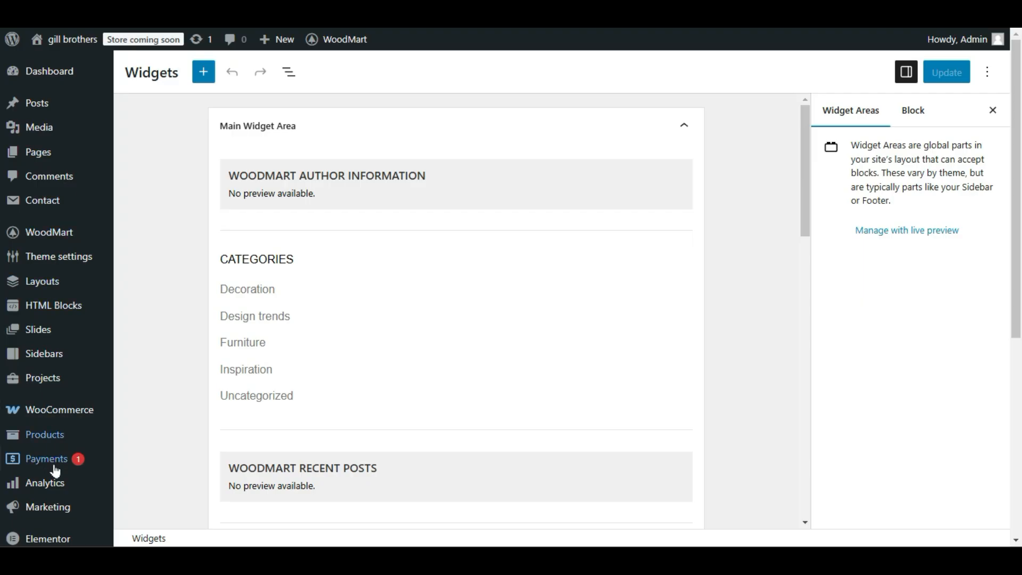
Go to the WordPress Widgets page and open the WoodMart Author Information block in the Main Widget Area.
{"action": "scroll", "coordinate": [57, 300], "scroll_direction": "down", "scroll_amount": 5}
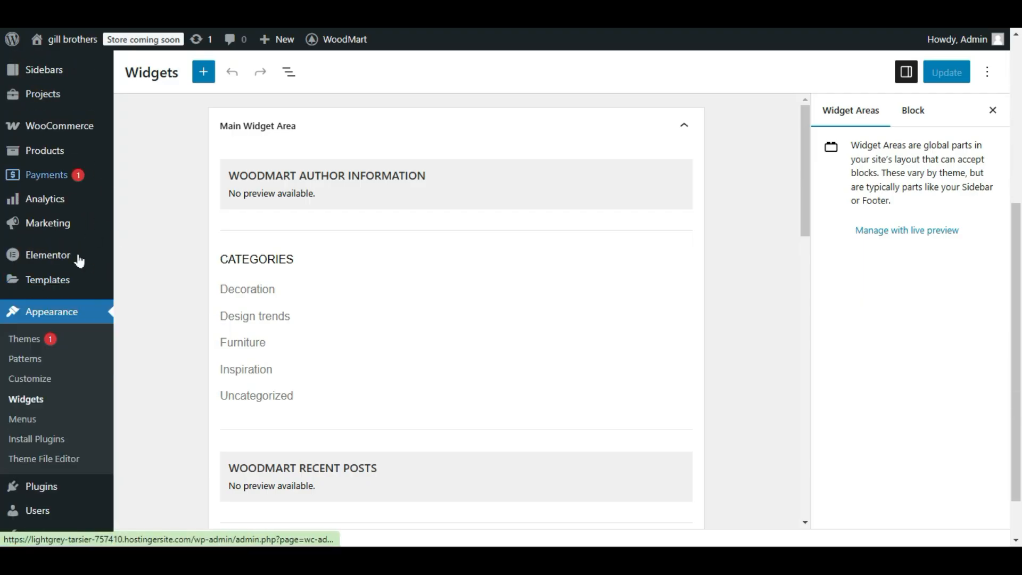
{"action": "left_click", "coordinate": [35, 399]}
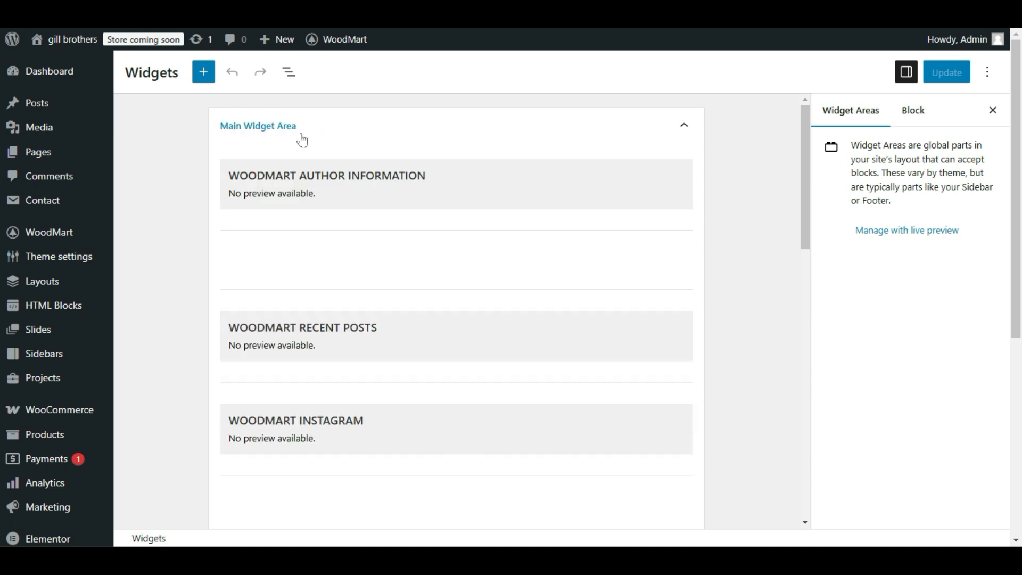
{"action": "left_click", "coordinate": [493, 195]}
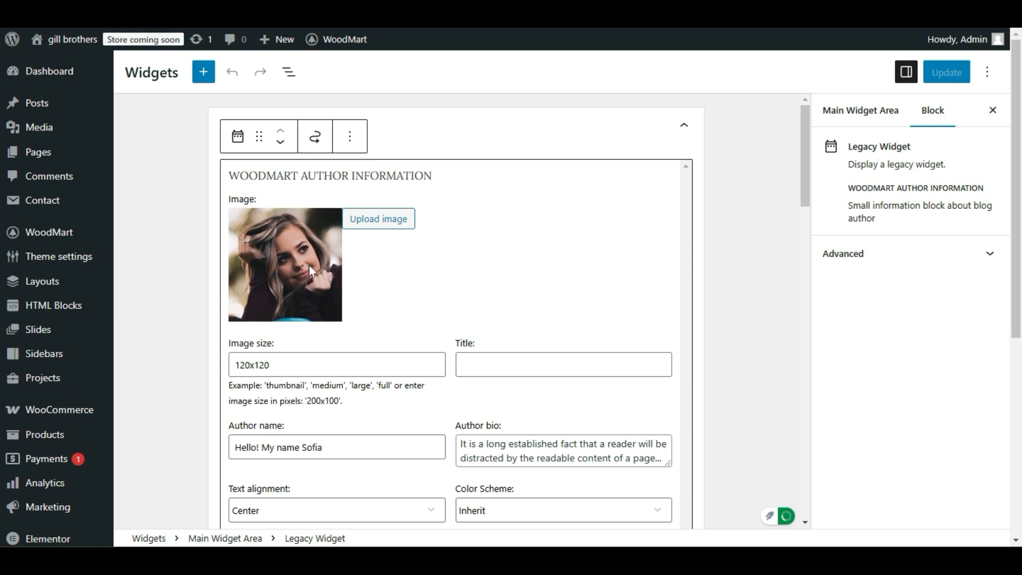
Examine the author information fields and compare the categories, recent posts, Instagram and tags widgets with the page's sidebar.
{"action": "left_click_drag", "start_coordinate": [283, 365], "coordinate": [207, 379]}
{"action": "scroll", "coordinate": [297, 388], "scroll_direction": "down", "scroll_amount": 3}
{"action": "scroll", "coordinate": [424, 260], "scroll_direction": "up", "scroll_amount": 3}
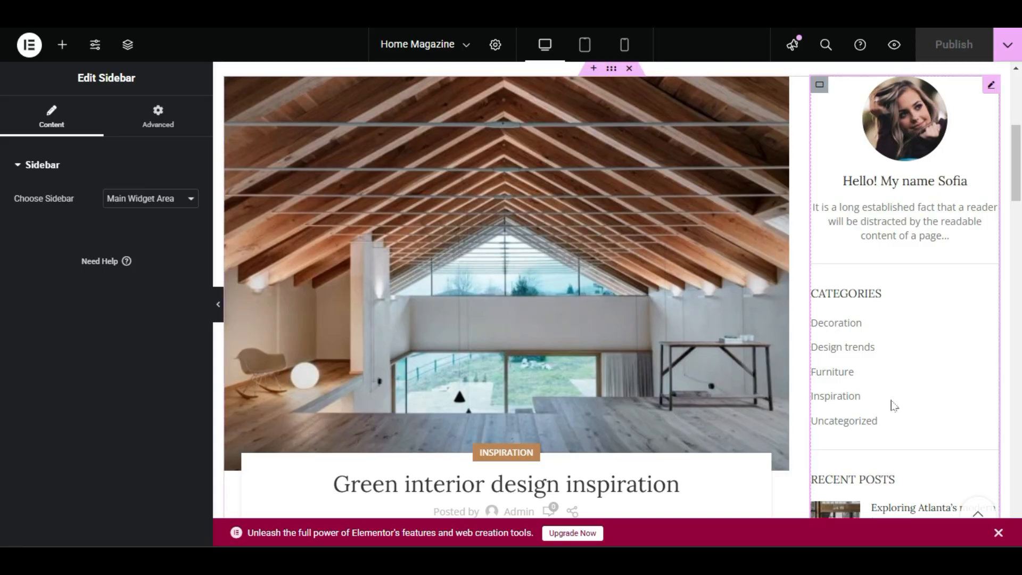
{"action": "scroll", "coordinate": [890, 404], "scroll_direction": "down", "scroll_amount": 3}
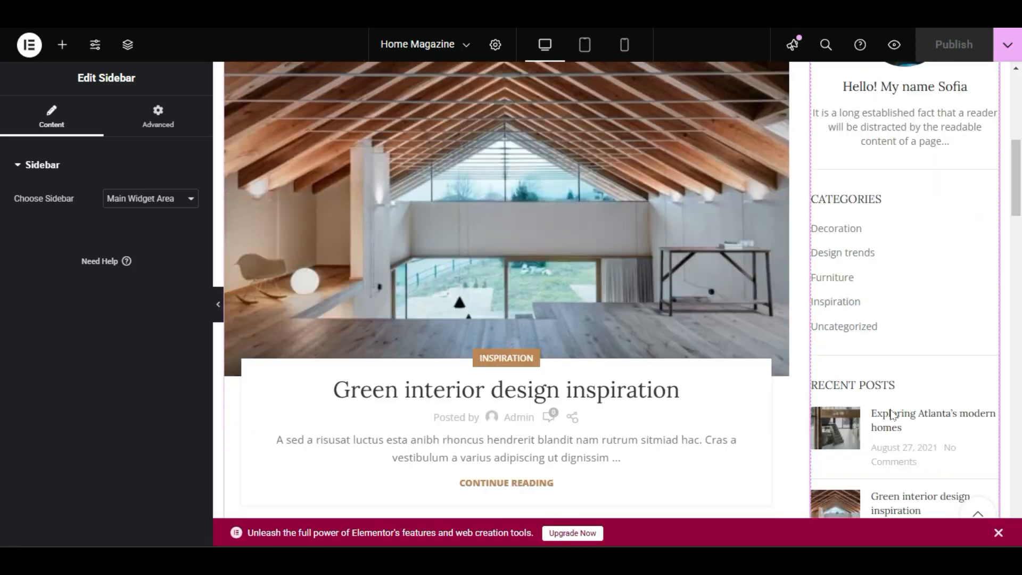
{"action": "scroll", "coordinate": [852, 203], "scroll_direction": "up", "scroll_amount": 2}
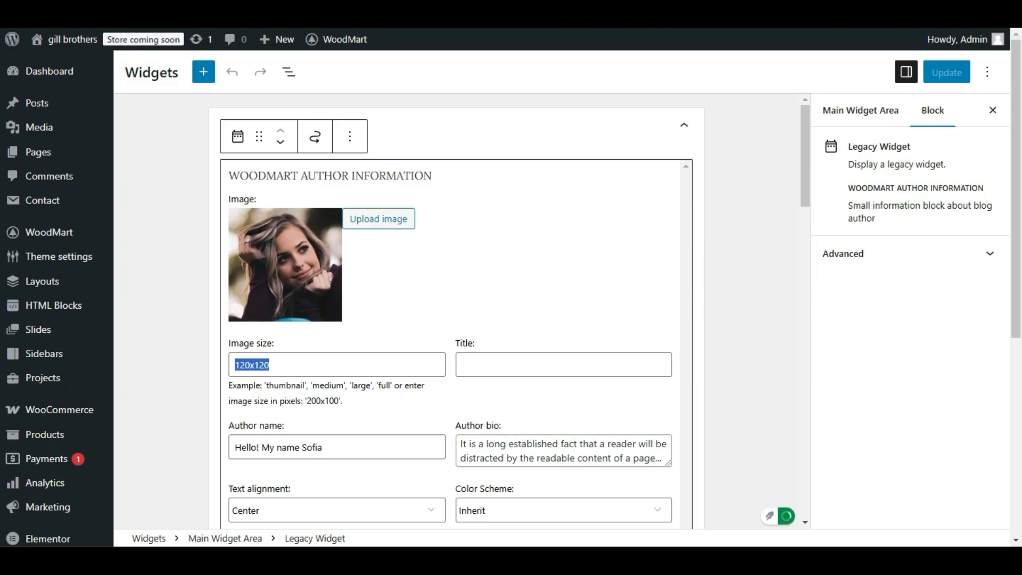
{"action": "scroll", "coordinate": [456, 267], "scroll_direction": "down", "scroll_amount": 6}
{"action": "scroll", "coordinate": [285, 258], "scroll_direction": "down", "scroll_amount": 2}
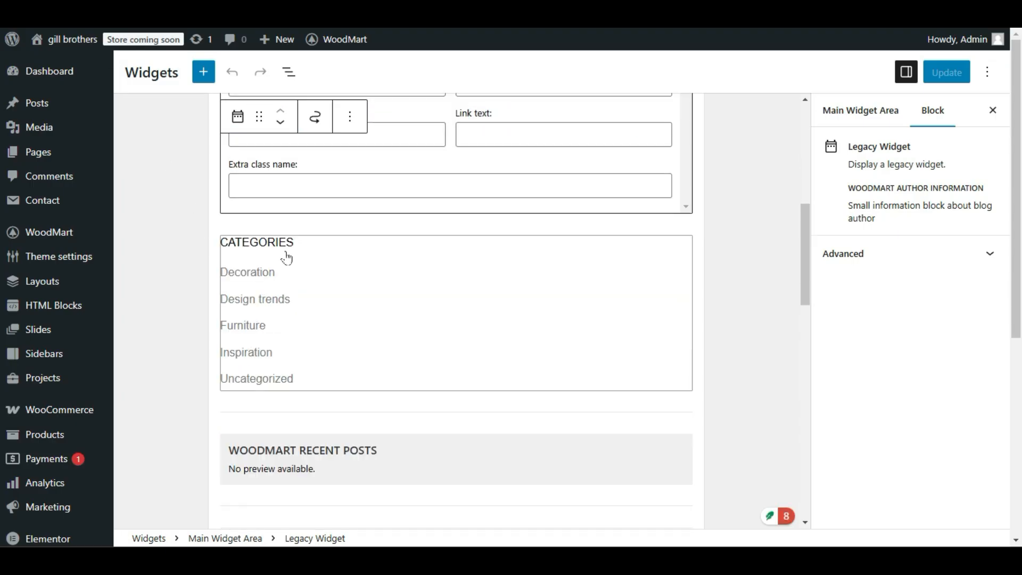
{"action": "scroll", "coordinate": [322, 290], "scroll_direction": "down", "scroll_amount": 1}
{"action": "scroll", "coordinate": [322, 291], "scroll_direction": "down", "scroll_amount": 2}
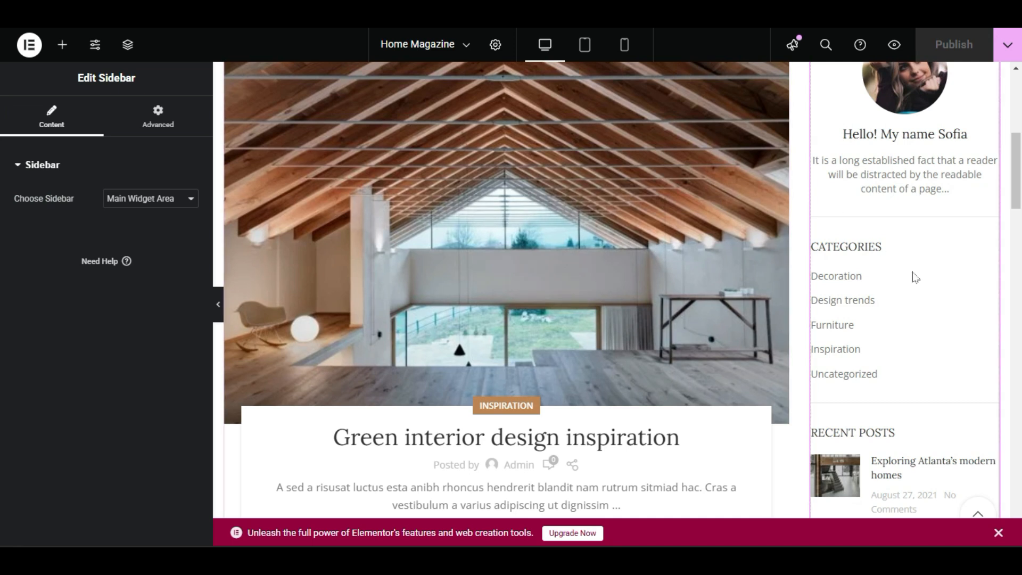
{"action": "scroll", "coordinate": [914, 277], "scroll_direction": "down", "scroll_amount": 3}
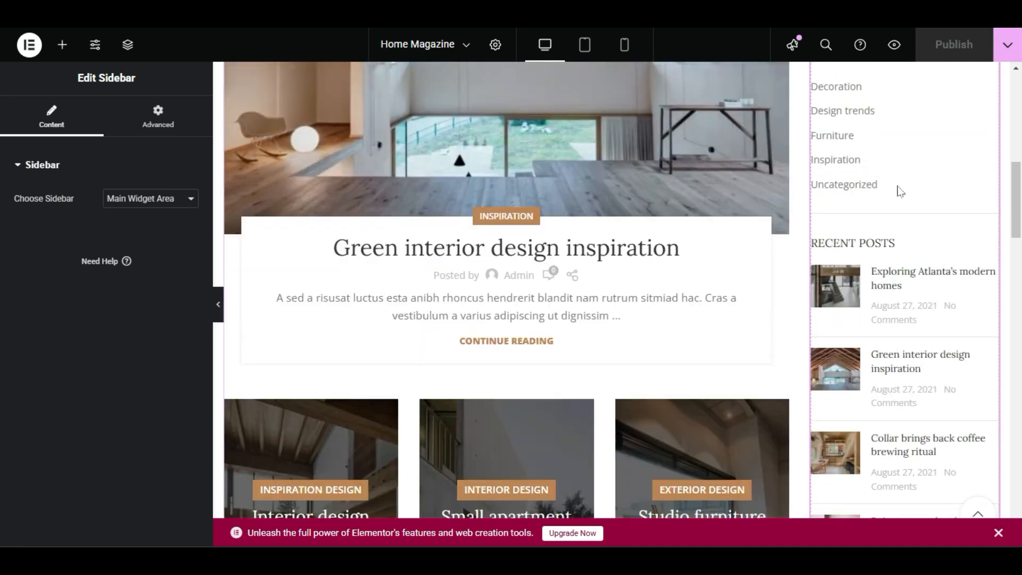
{"action": "scroll", "coordinate": [865, 259], "scroll_direction": "down", "scroll_amount": 5}
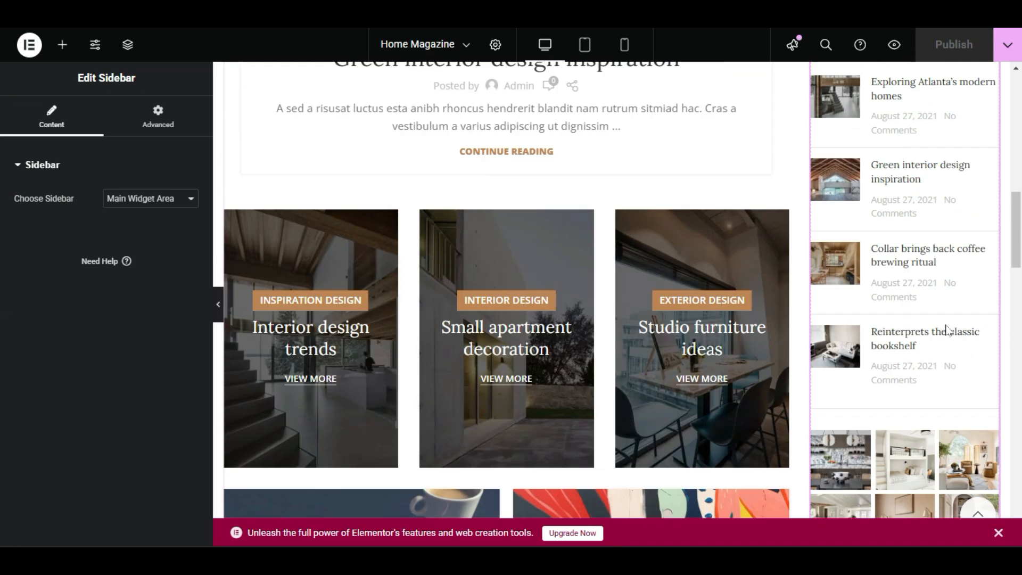
Match the page sidebar's Instagram and tags widgets with their blocks in the Main Widget Area.
{"action": "scroll", "coordinate": [934, 331], "scroll_direction": "down", "scroll_amount": 4}
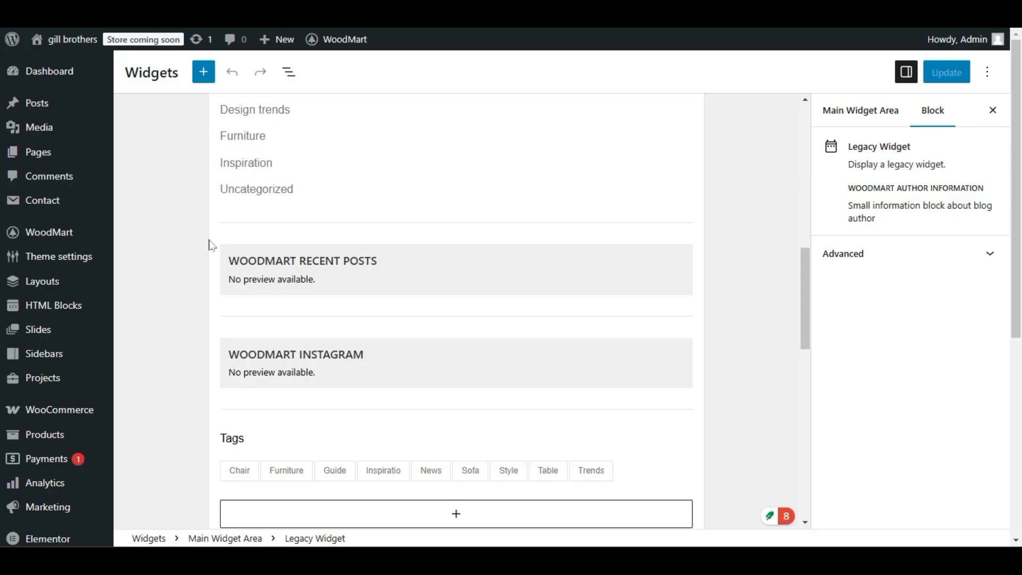
{"action": "scroll", "coordinate": [298, 277], "scroll_direction": "down", "scroll_amount": 4}
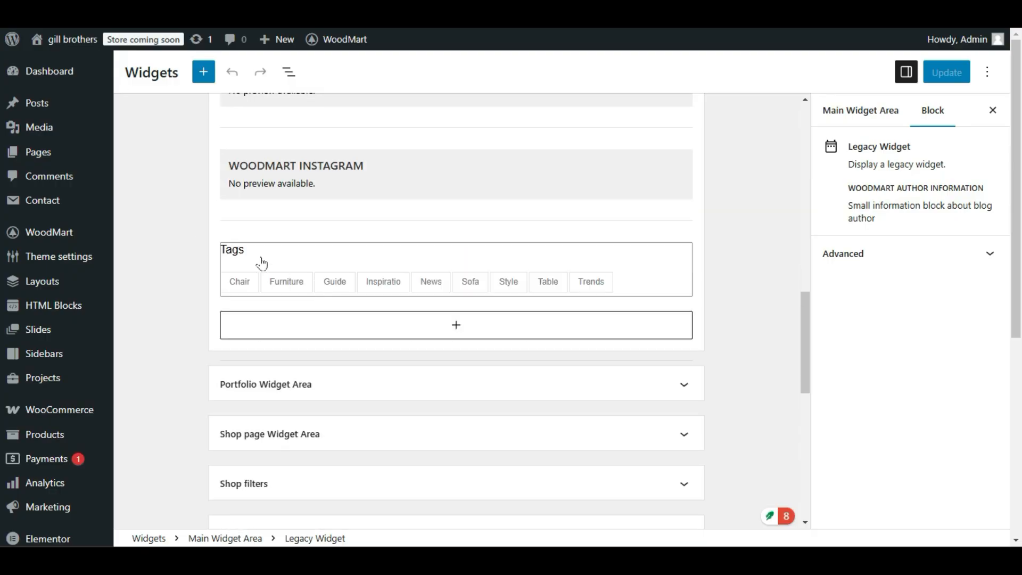
{"action": "scroll", "coordinate": [362, 320], "scroll_direction": "up", "scroll_amount": 2}
{"action": "scroll", "coordinate": [362, 379], "scroll_direction": "up", "scroll_amount": 3}
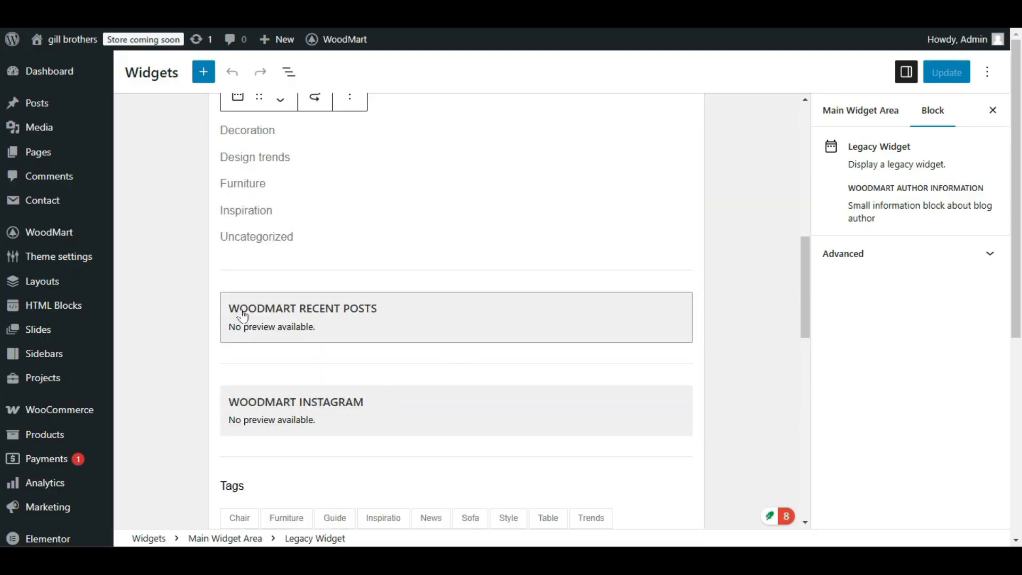
{"action": "scroll", "coordinate": [373, 299], "scroll_direction": "up", "scroll_amount": 3}
{"action": "scroll", "coordinate": [319, 266], "scroll_direction": "up", "scroll_amount": 6}
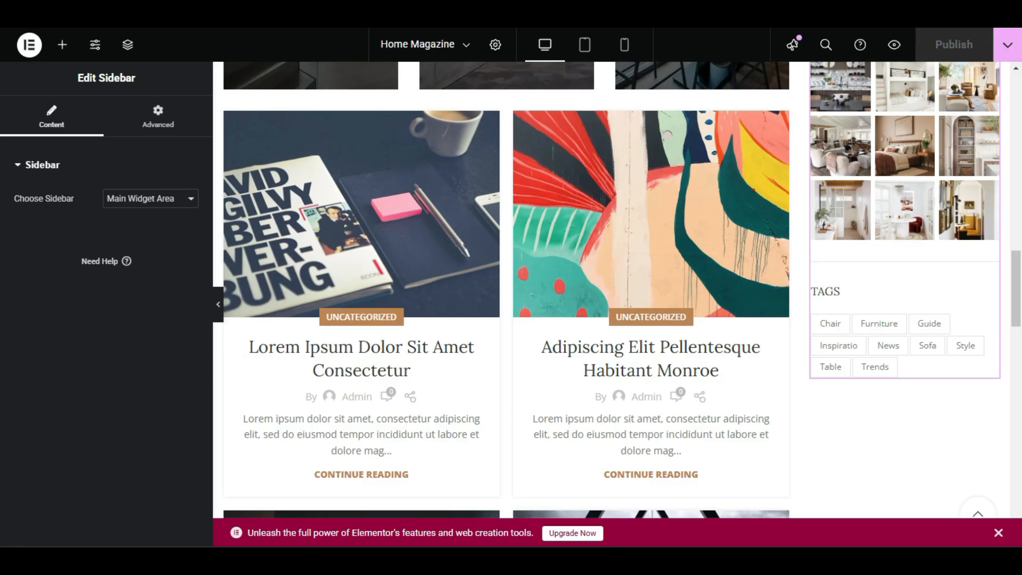
{"action": "scroll", "coordinate": [636, 263], "scroll_direction": "up", "scroll_amount": 15}
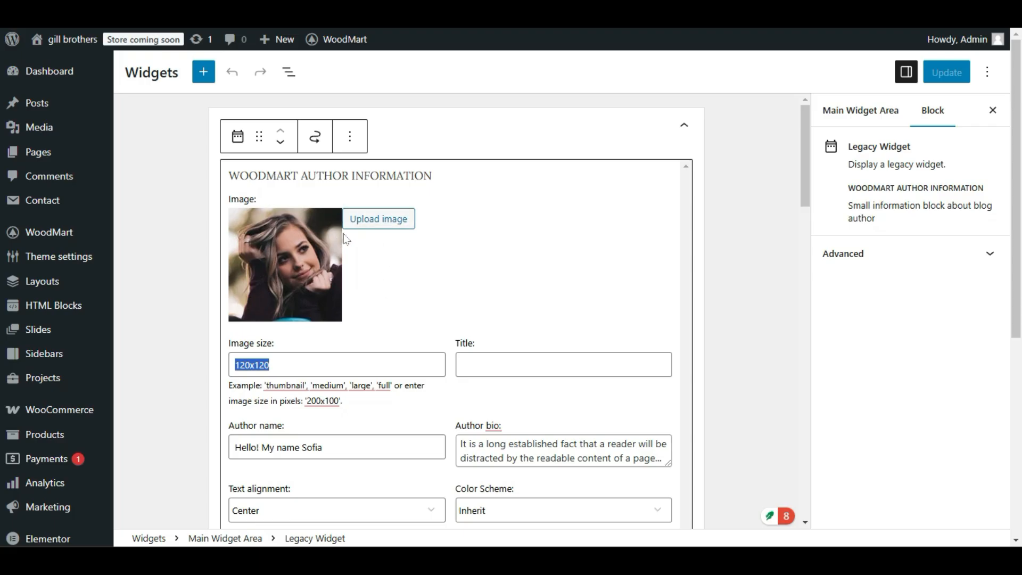
Upload the Purple Modern Website Development Instagram Post portrait from the Downloads folder and use it as the author image.
{"action": "left_click", "coordinate": [391, 225]}
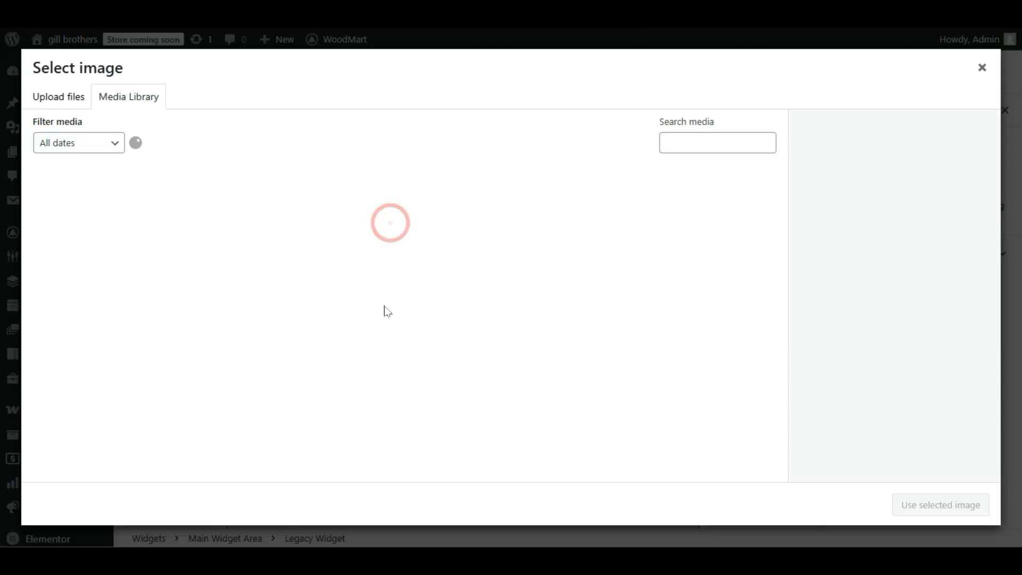
{"action": "left_click", "coordinate": [51, 103]}
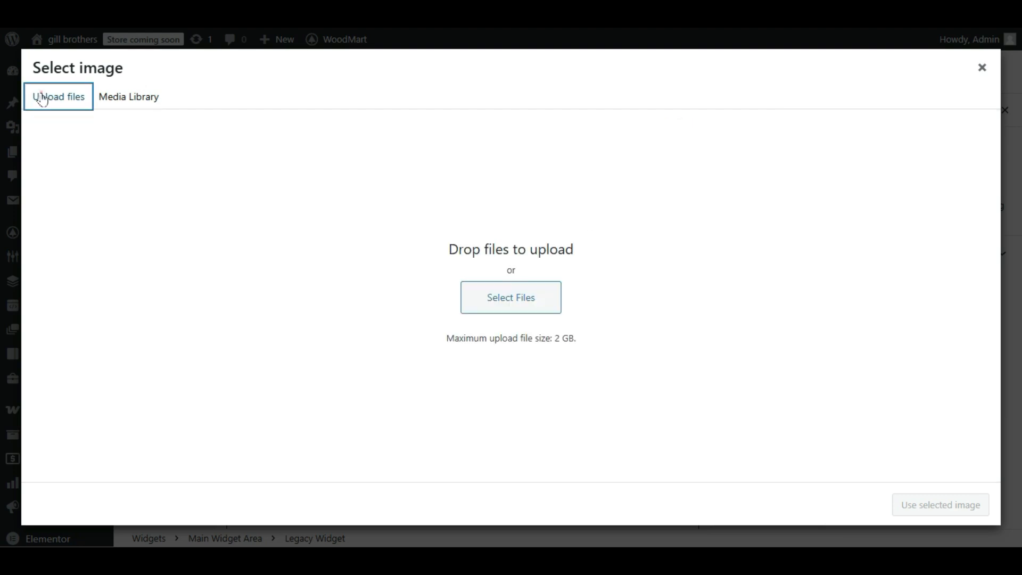
{"action": "left_click", "coordinate": [499, 297]}
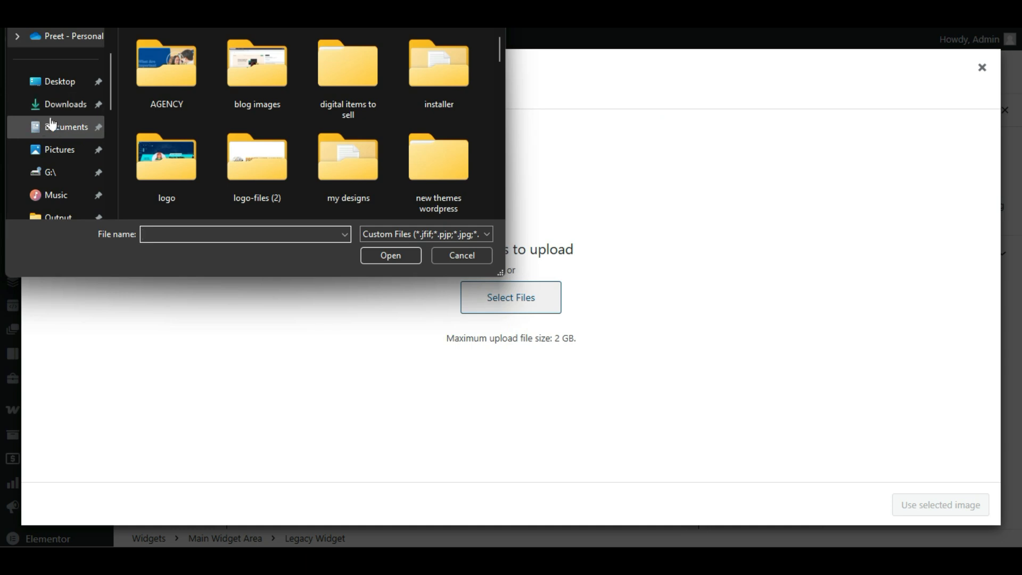
{"action": "left_click", "coordinate": [59, 127]}
{"action": "left_click", "coordinate": [63, 111]}
{"action": "scroll", "coordinate": [302, 159], "scroll_direction": "down", "scroll_amount": 2}
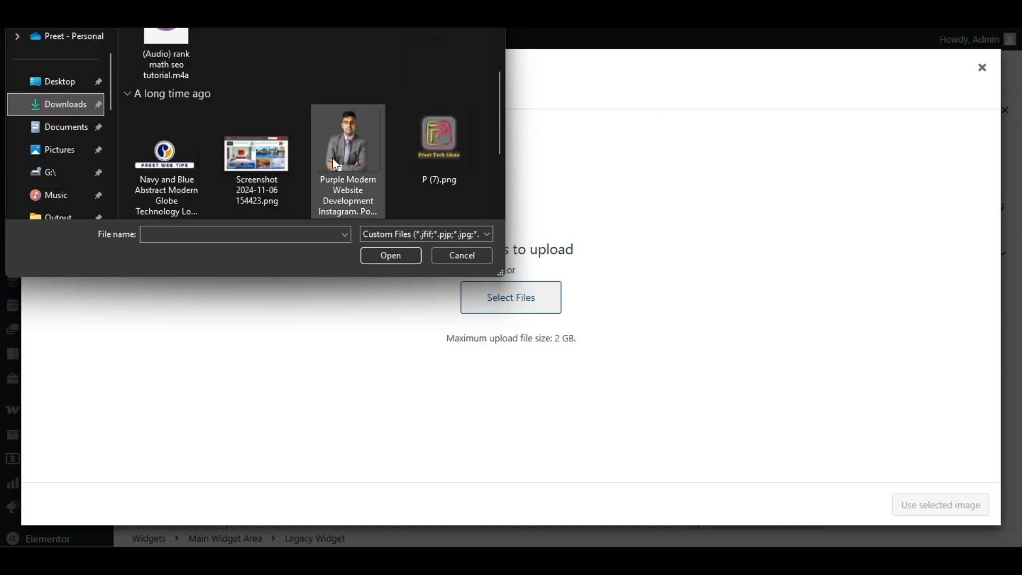
{"action": "double_click", "coordinate": [341, 160]}
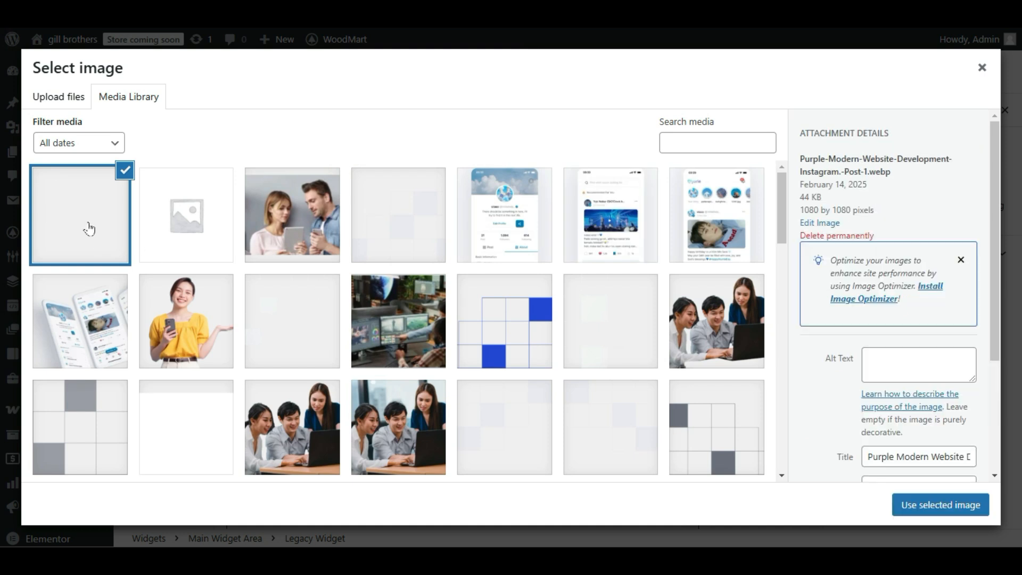
{"action": "left_click", "coordinate": [942, 504]}
Inspect the new author image and its image size setting in the WoodMart Author Information block.
{"action": "scroll", "coordinate": [479, 256], "scroll_direction": "down", "scroll_amount": 6}
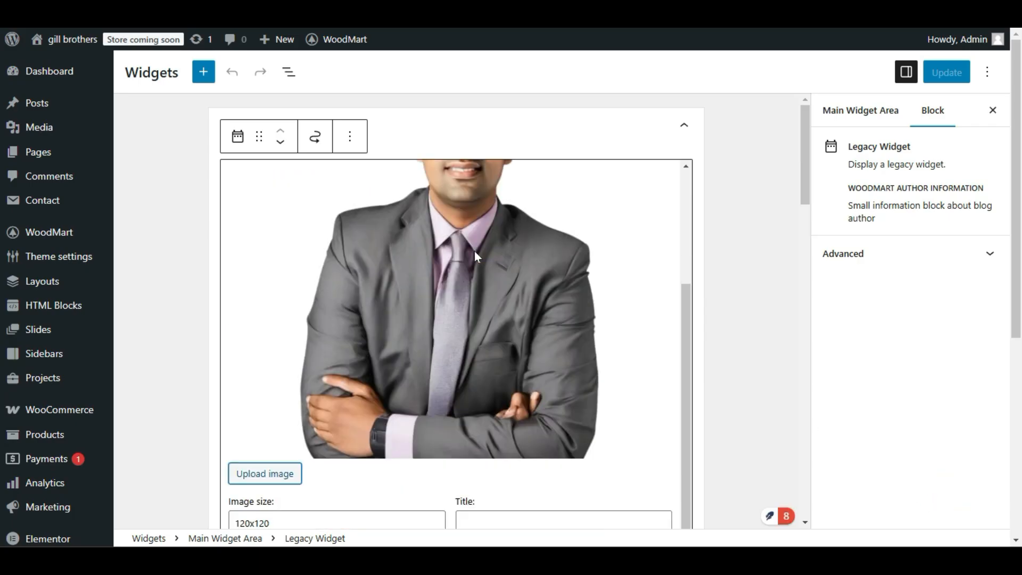
{"action": "scroll", "coordinate": [479, 266], "scroll_direction": "up", "scroll_amount": 3}
{"action": "scroll", "coordinate": [482, 291], "scroll_direction": "up", "scroll_amount": 4}
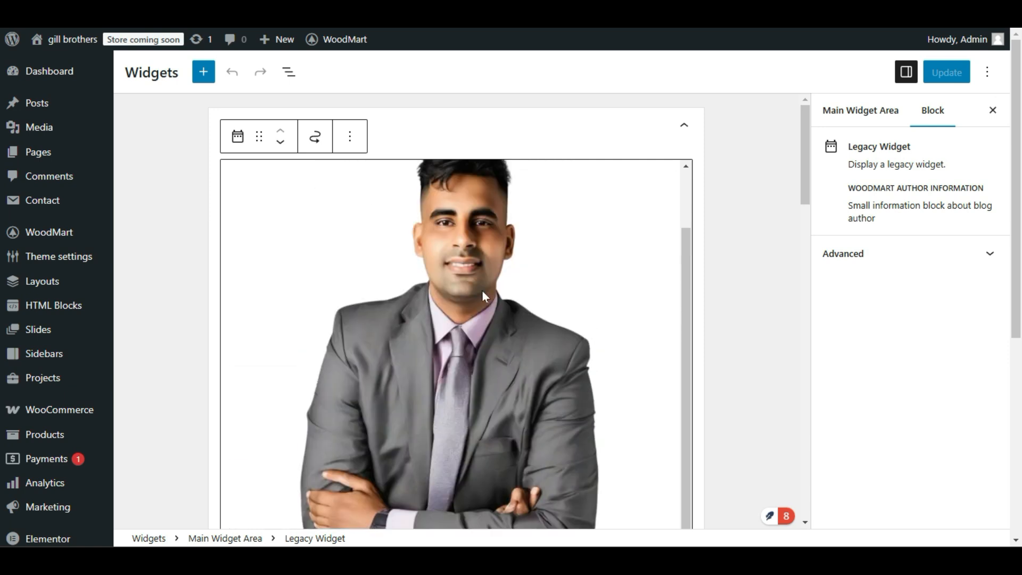
{"action": "scroll", "coordinate": [483, 292], "scroll_direction": "down", "scroll_amount": 5}
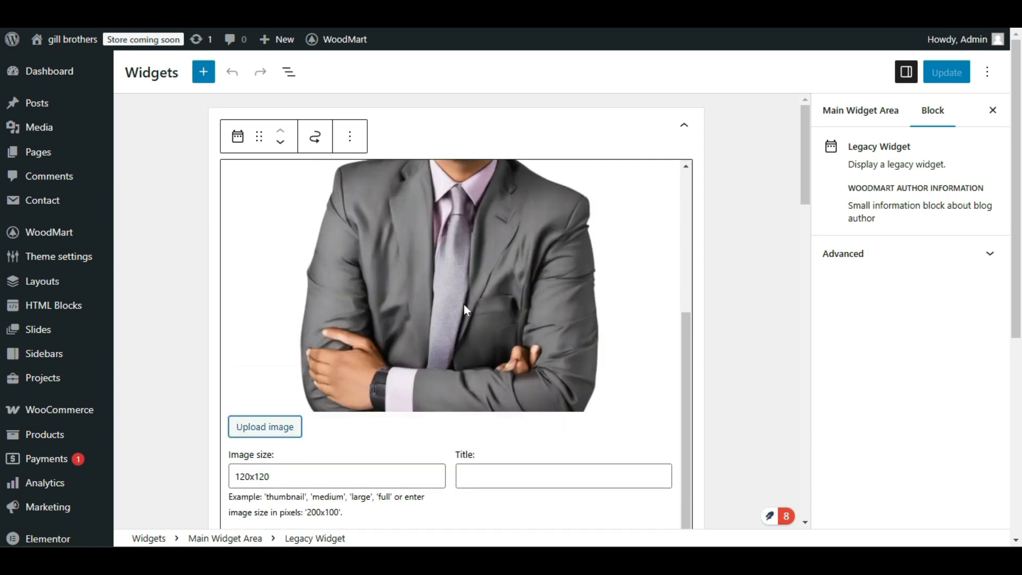
{"action": "scroll", "coordinate": [465, 304], "scroll_direction": "down", "scroll_amount": 2}
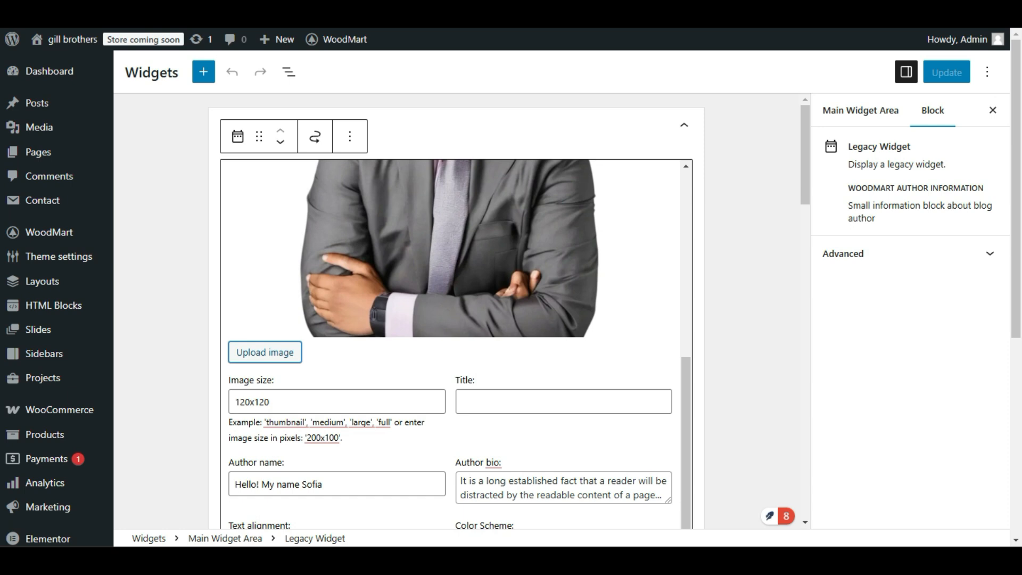
{"action": "double_click", "coordinate": [283, 401]}
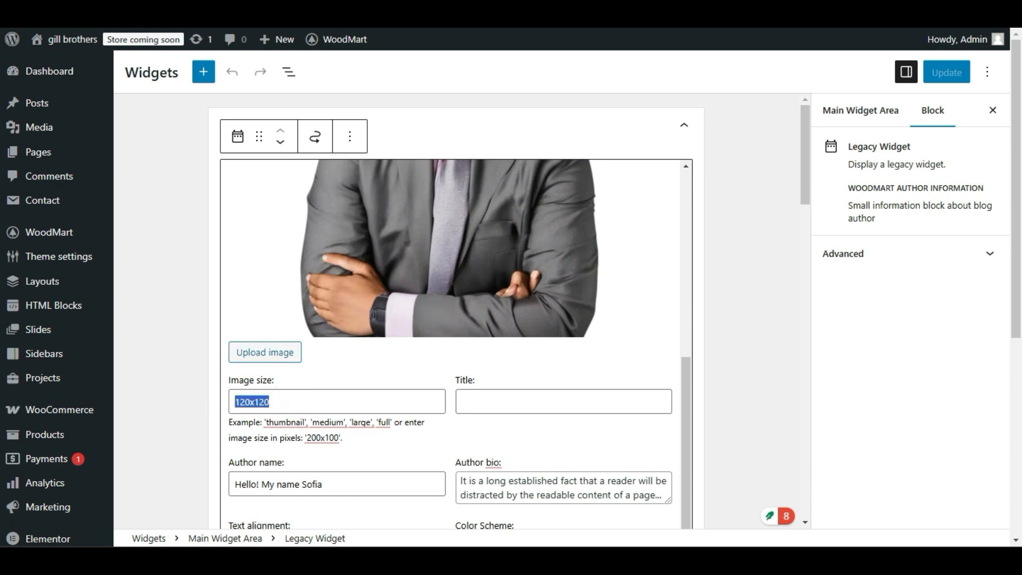
{"action": "left_click", "coordinate": [238, 437]}
{"action": "scroll", "coordinate": [437, 327], "scroll_direction": "up", "scroll_amount": 3}
{"action": "scroll", "coordinate": [456, 335], "scroll_direction": "down", "scroll_amount": 2}
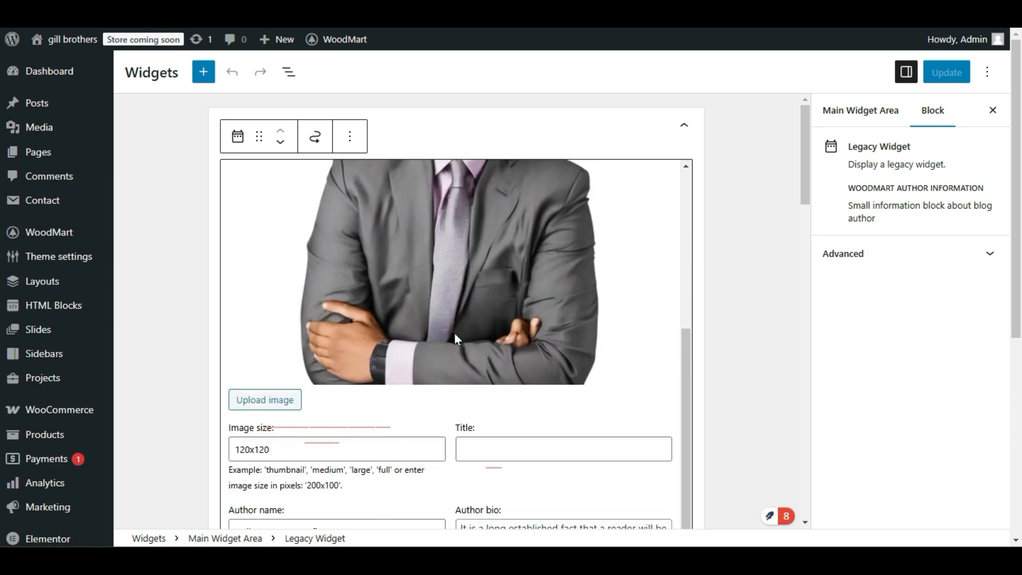
{"action": "left_click_drag", "start_coordinate": [269, 449], "coordinate": [225, 452]}
{"action": "left_click", "coordinate": [279, 453]}
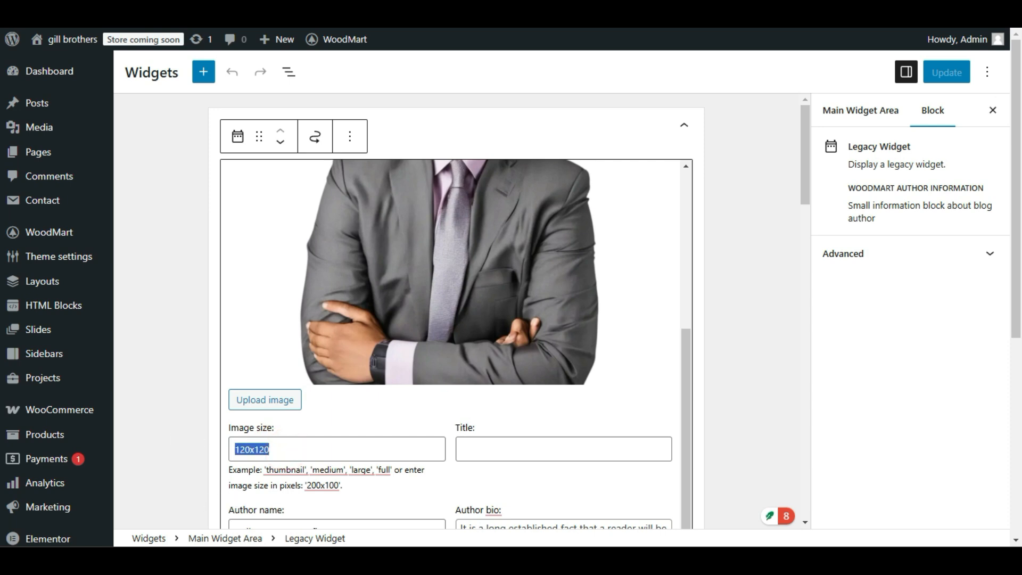
Try to update the widgets with the newly uploaded author image.
{"action": "left_click", "coordinate": [947, 72]}
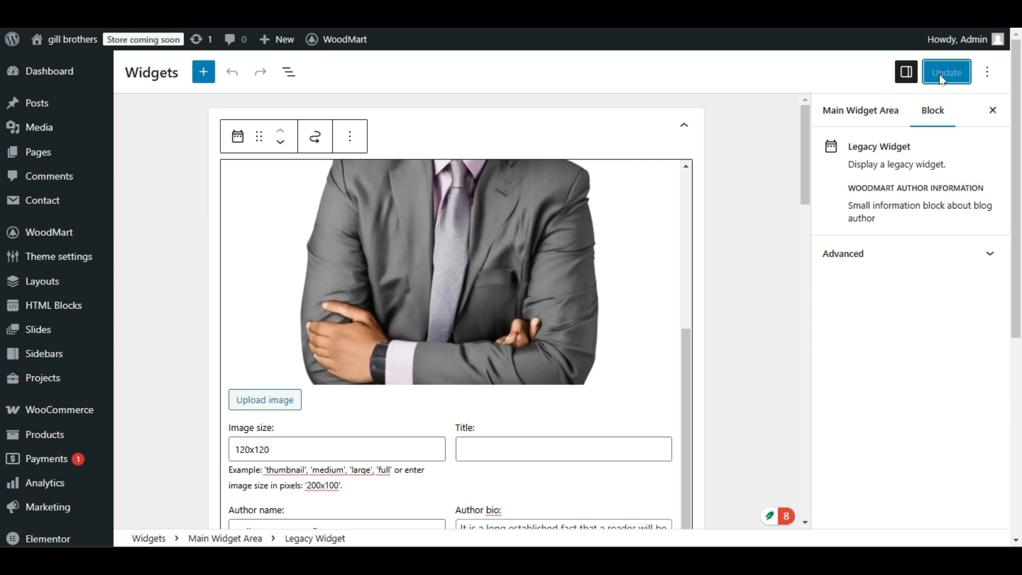
{"action": "left_click", "coordinate": [521, 298]}
{"action": "scroll", "coordinate": [354, 273], "scroll_direction": "down", "scroll_amount": 2}
{"action": "right_click", "coordinate": [404, 223]}
{"action": "left_click", "coordinate": [382, 236]}
{"action": "scroll", "coordinate": [363, 335], "scroll_direction": "down", "scroll_amount": 1}
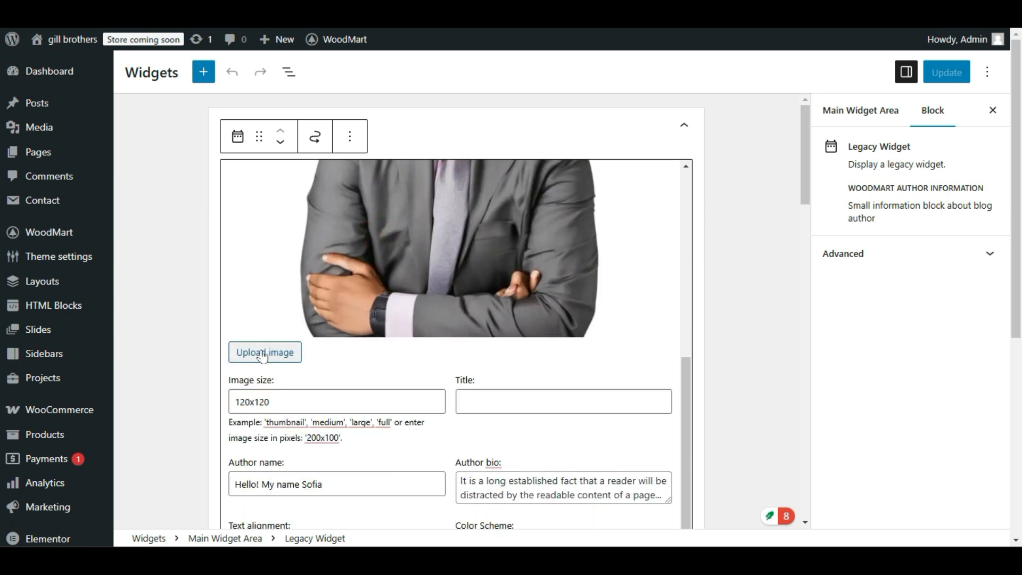
Crop the uploaded portrait to the head and shoulders, about 477 by 538 pixels, and save the edits.
{"action": "left_click", "coordinate": [262, 350]}
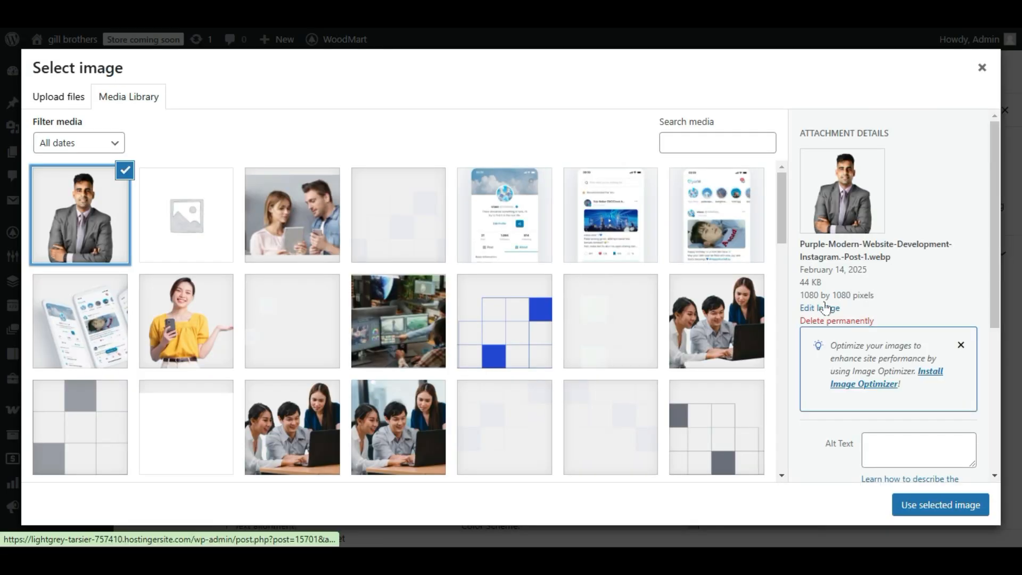
{"action": "left_click", "coordinate": [826, 307]}
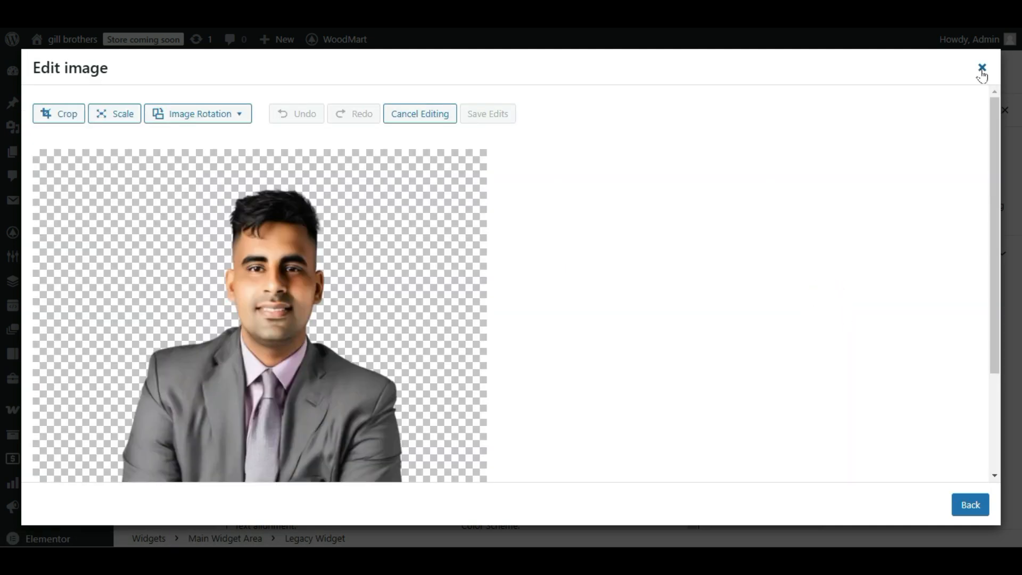
{"action": "scroll", "coordinate": [486, 290], "scroll_direction": "down", "scroll_amount": 2}
{"action": "scroll", "coordinate": [486, 291], "scroll_direction": "up", "scroll_amount": 2}
{"action": "left_click", "coordinate": [57, 114]}
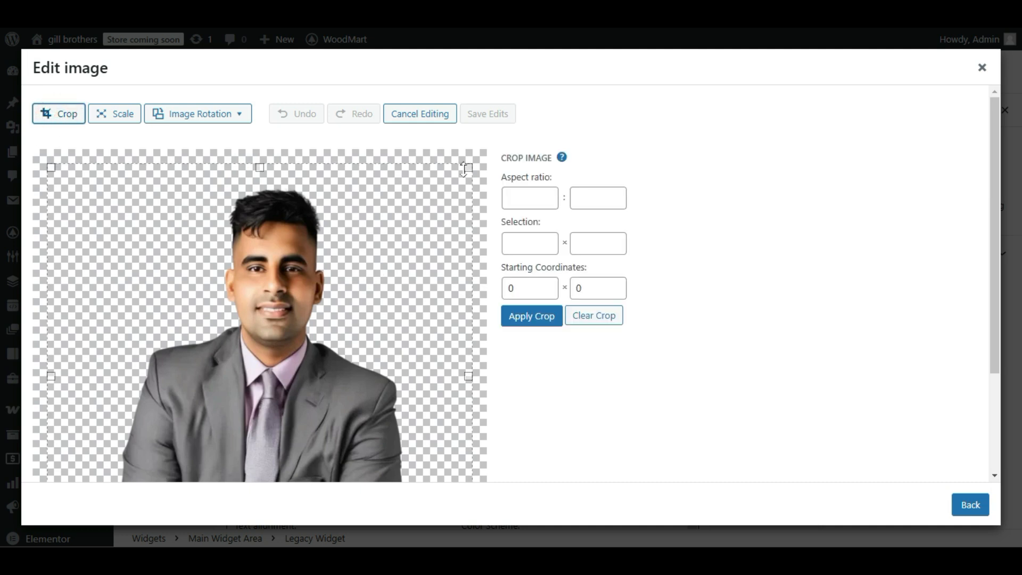
{"action": "left_click_drag", "start_coordinate": [468, 166], "coordinate": [300, 209]}
{"action": "mouse_move", "coordinate": [341, 356]}
{"action": "left_mouse_down"}
{"action": "mouse_move", "coordinate": [378, 390]}
{"action": "mouse_move", "coordinate": [331, 354]}
{"action": "left_mouse_up"}
{"action": "left_click", "coordinate": [509, 319]}
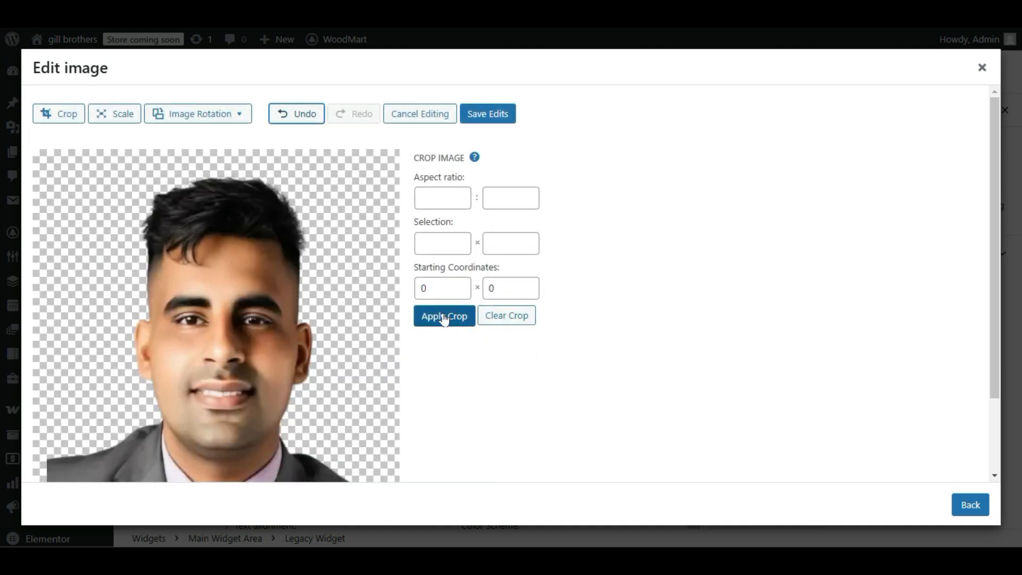
{"action": "left_click", "coordinate": [489, 114]}
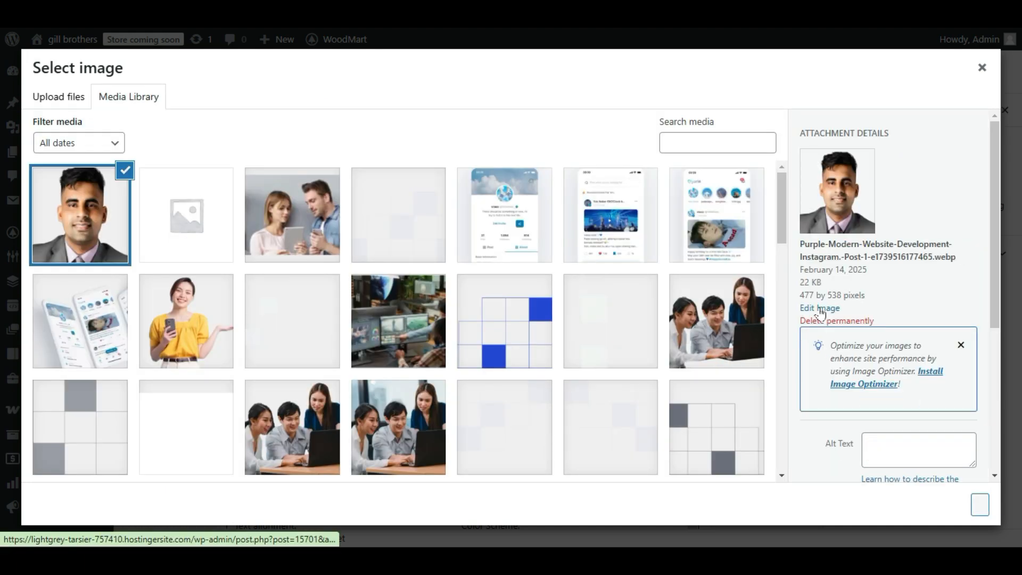
Use the cropped portrait as the widget's author image and try to update the widgets.
{"action": "left_click", "coordinate": [980, 511]}
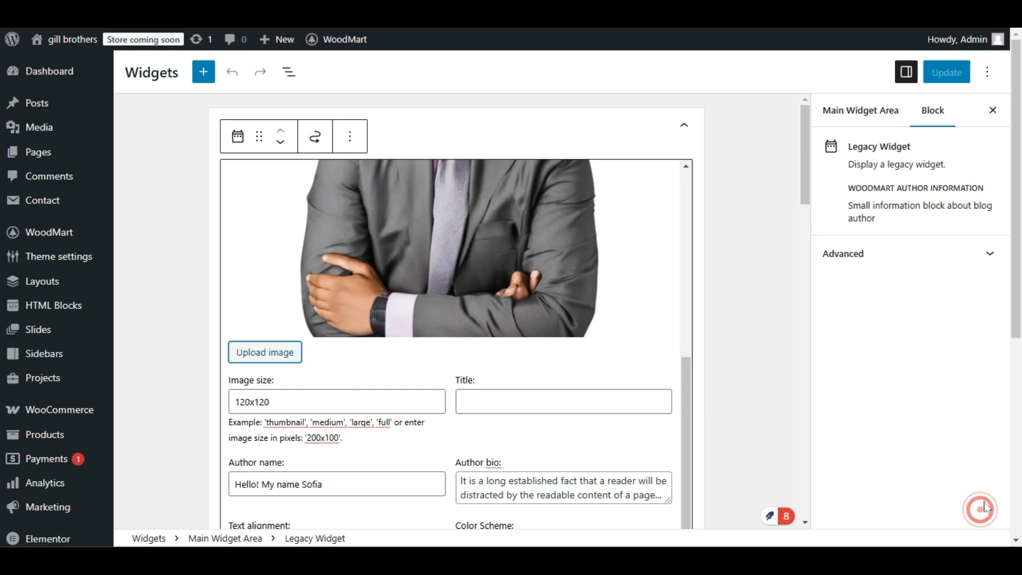
{"action": "scroll", "coordinate": [549, 313], "scroll_direction": "down", "scroll_amount": 2}
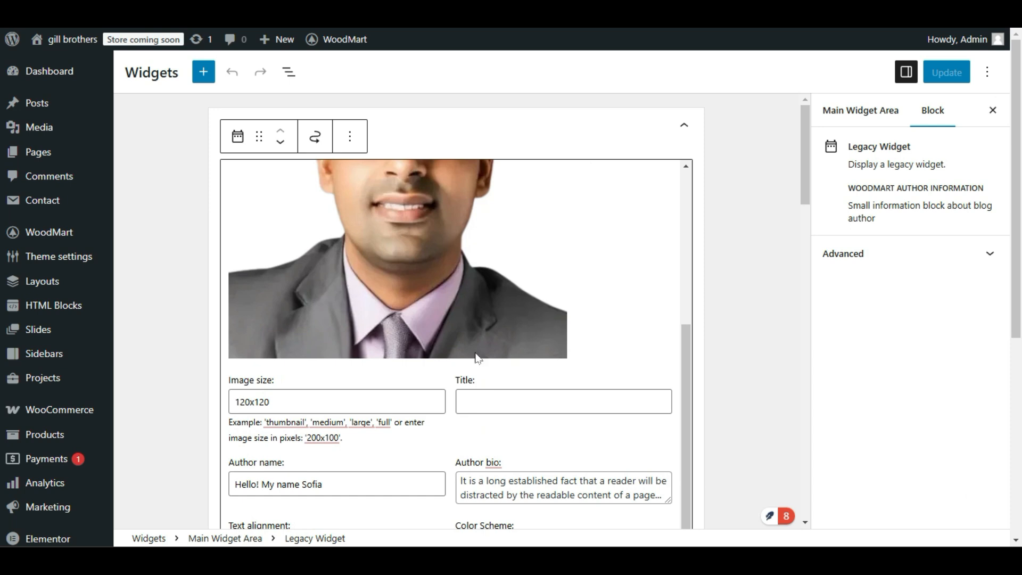
{"action": "left_click", "coordinate": [946, 72]}
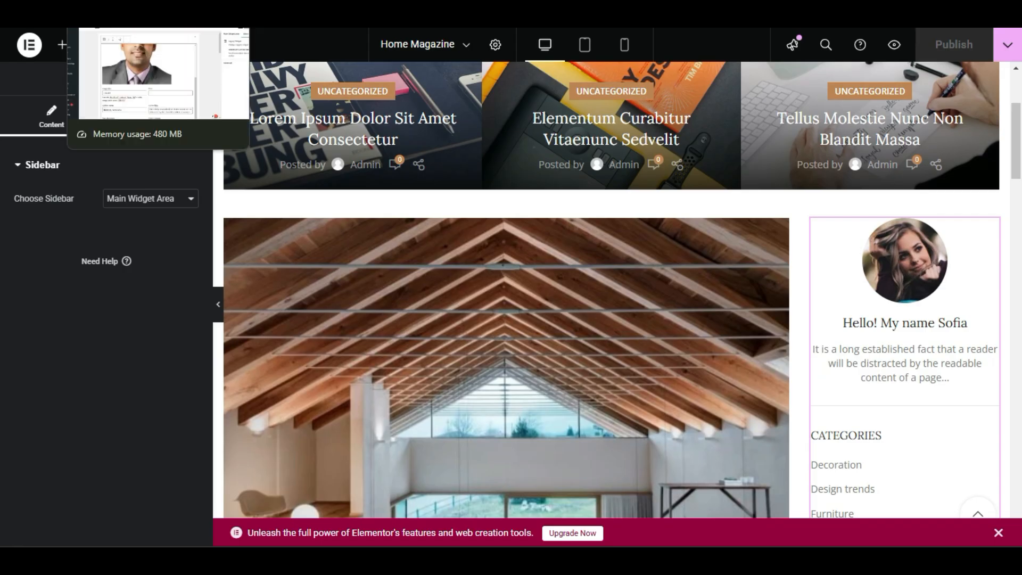
Open the live site and check the author information in the sidebar.
{"action": "left_click", "coordinate": [101, 10]}
{"action": "mouse_move", "coordinate": [79, 44]}
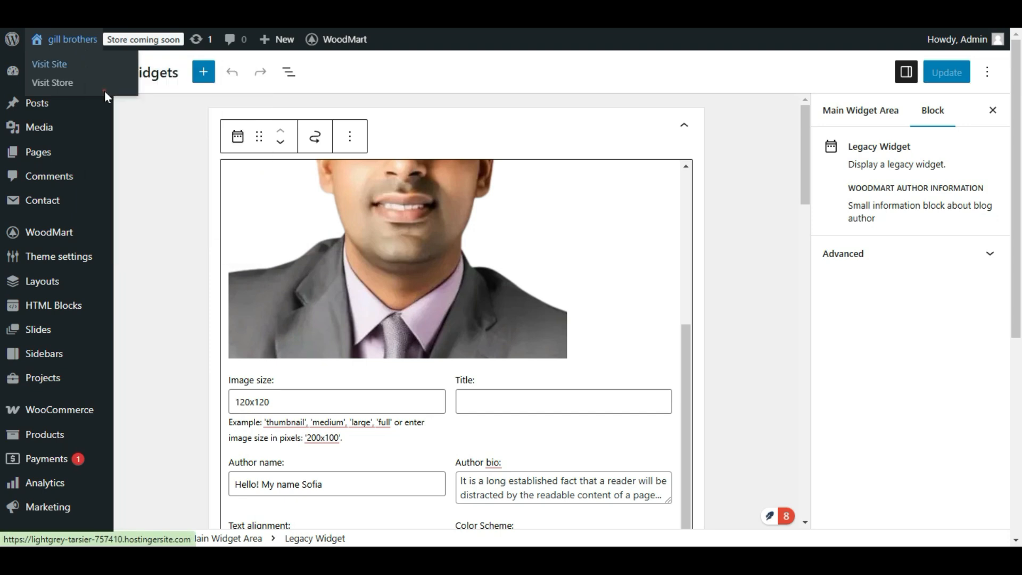
{"action": "left_click", "coordinate": [90, 81]}
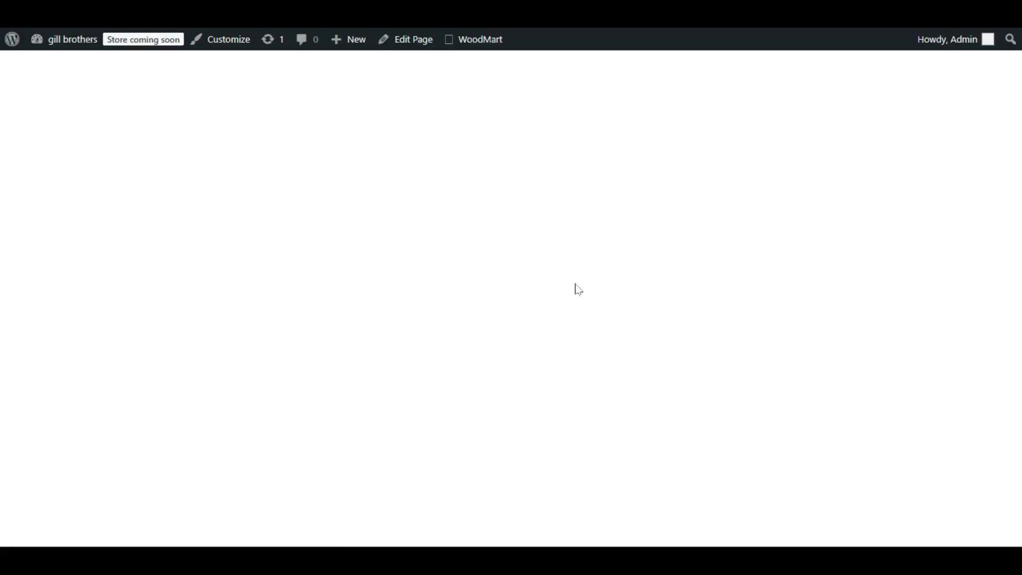
{"action": "scroll", "coordinate": [577, 291], "scroll_direction": "down", "scroll_amount": 5}
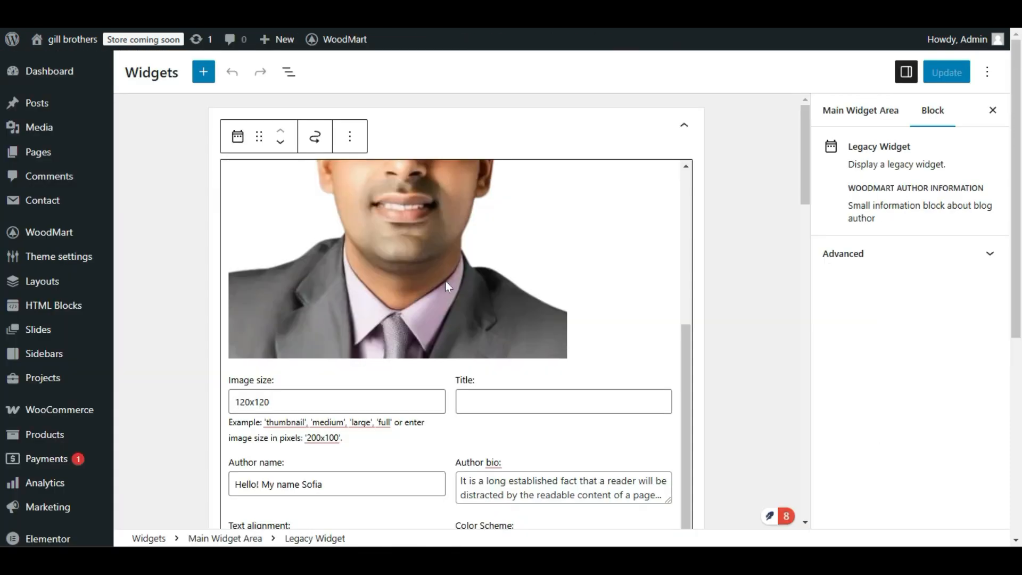
Replace the author's first name in the Author name field and update the widgets.
{"action": "scroll", "coordinate": [438, 314], "scroll_direction": "down", "scroll_amount": 1}
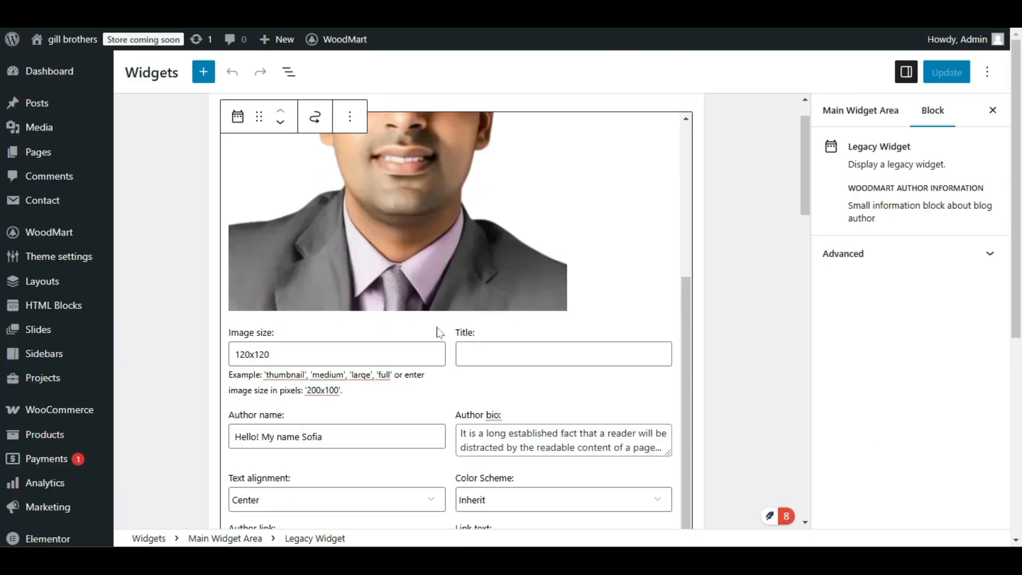
{"action": "left_click", "coordinate": [372, 343]}
{"action": "scroll", "coordinate": [371, 343], "scroll_direction": "down", "scroll_amount": 2}
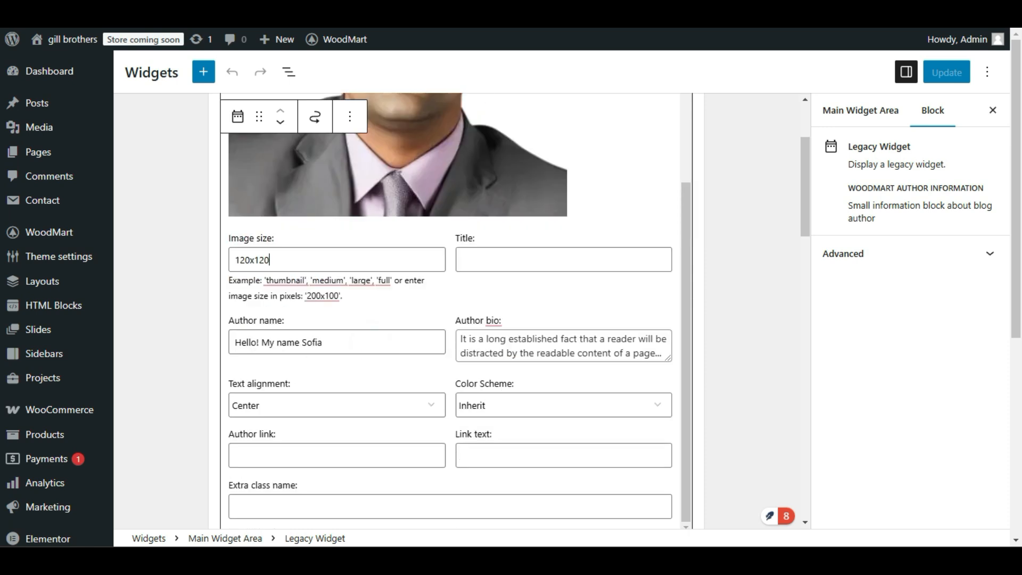
{"action": "left_click", "coordinate": [342, 346]}
{"action": "double_click", "coordinate": [331, 346]}
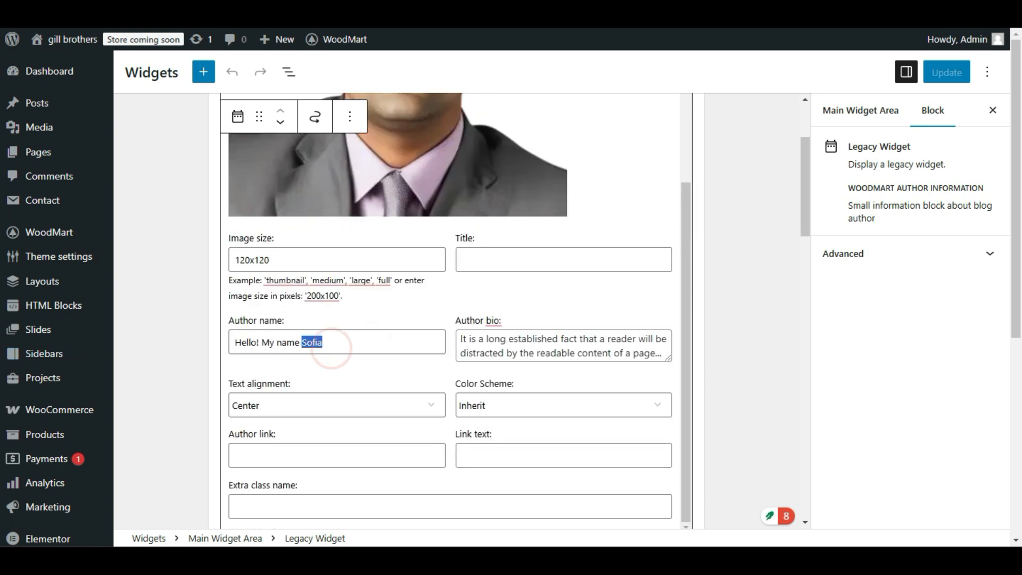
{"action": "type", "text": "Preet"}
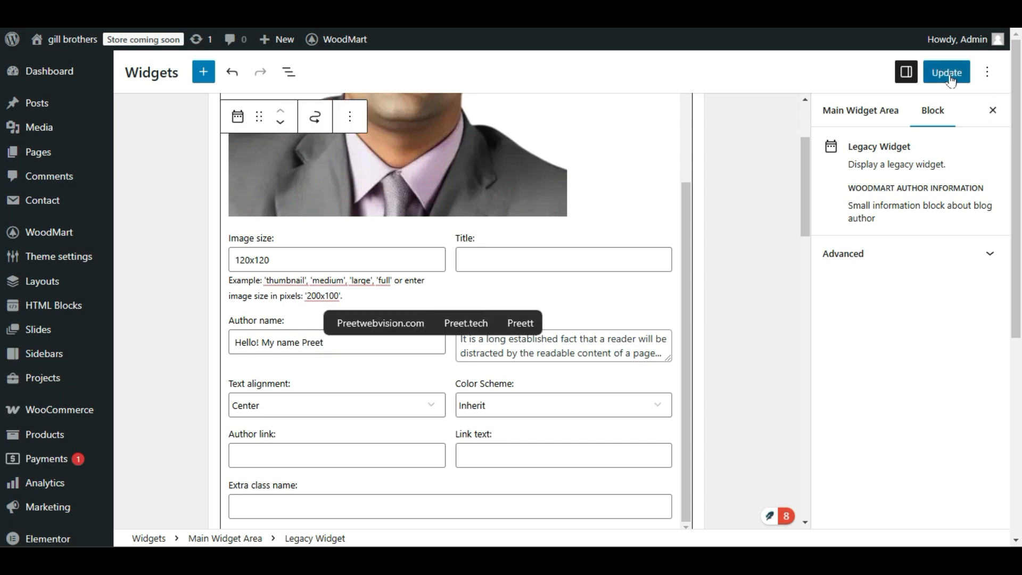
{"action": "left_click", "coordinate": [947, 72]}
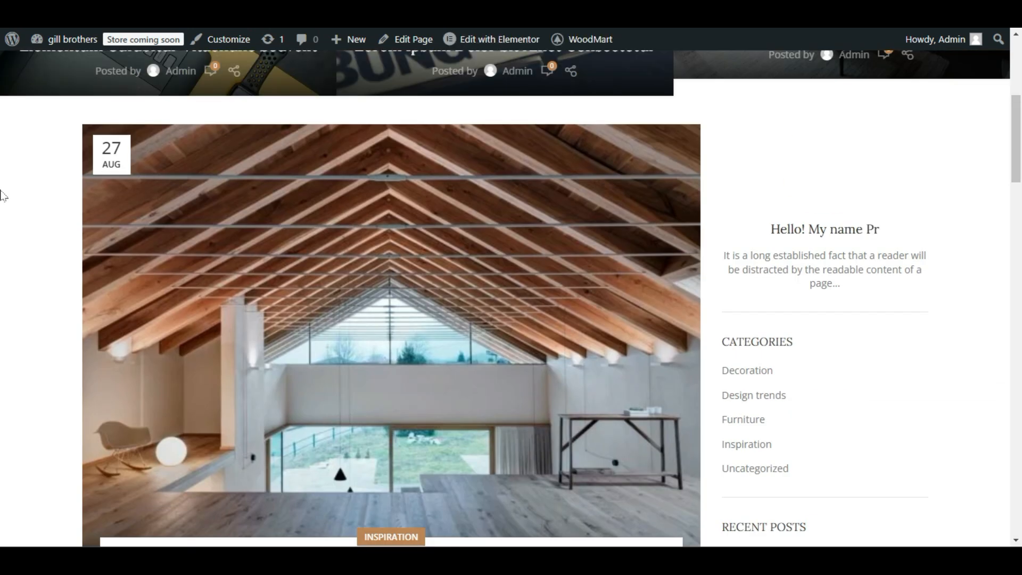
{"action": "scroll", "coordinate": [753, 234], "scroll_direction": "up", "scroll_amount": 3}
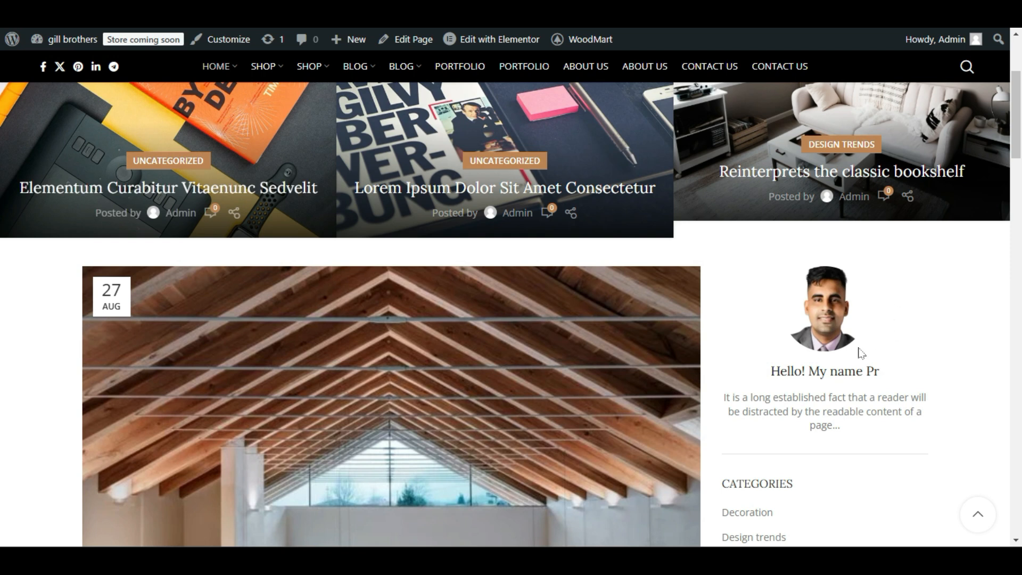
Examine the sidebar author block on the live site and the image size field in its widget settings.
{"action": "scroll", "coordinate": [839, 378], "scroll_direction": "down", "scroll_amount": 1}
{"action": "scroll", "coordinate": [840, 378], "scroll_direction": "up", "scroll_amount": 2}
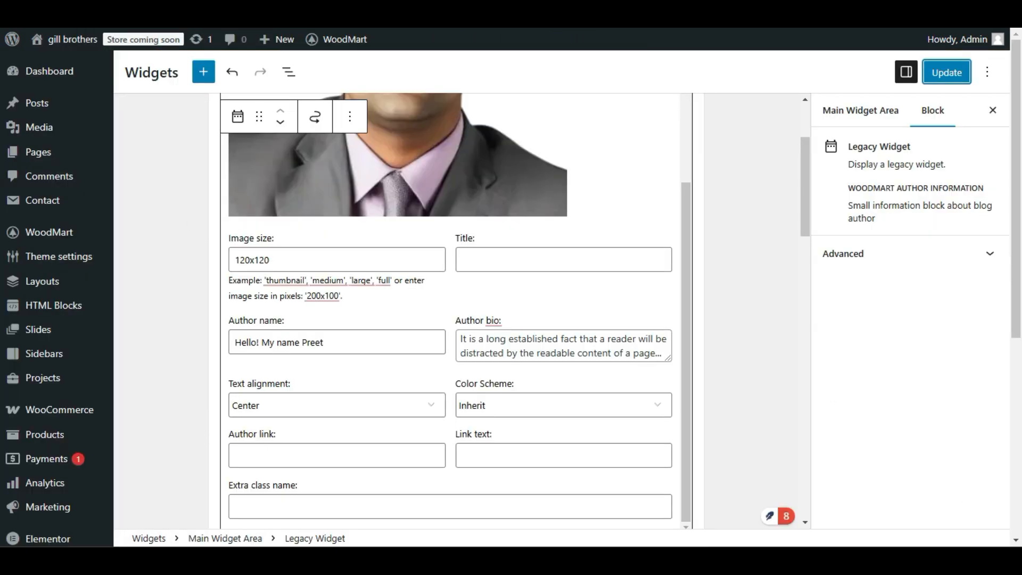
{"action": "double_click", "coordinate": [285, 260]}
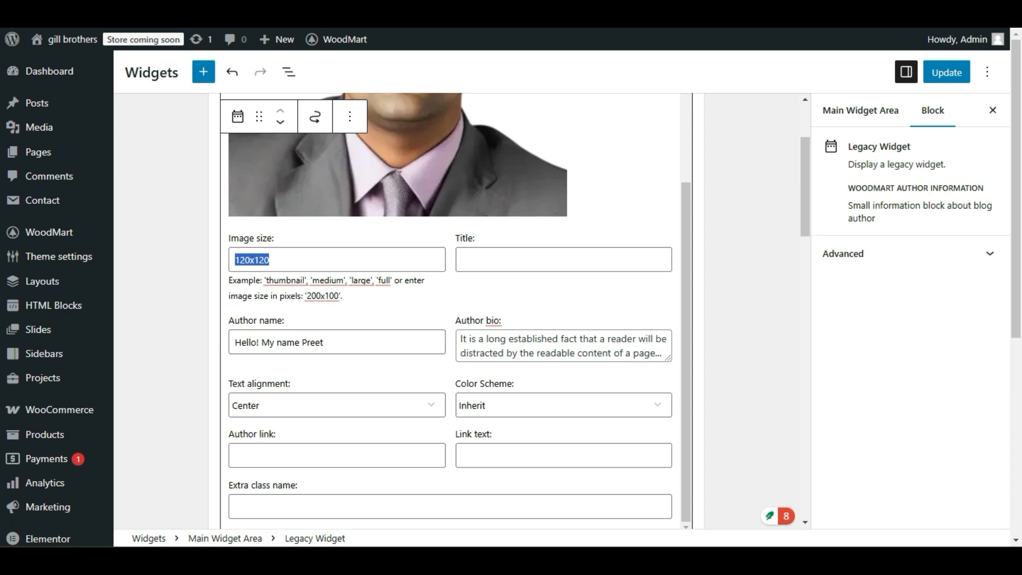
{"action": "double_click", "coordinate": [283, 256]}
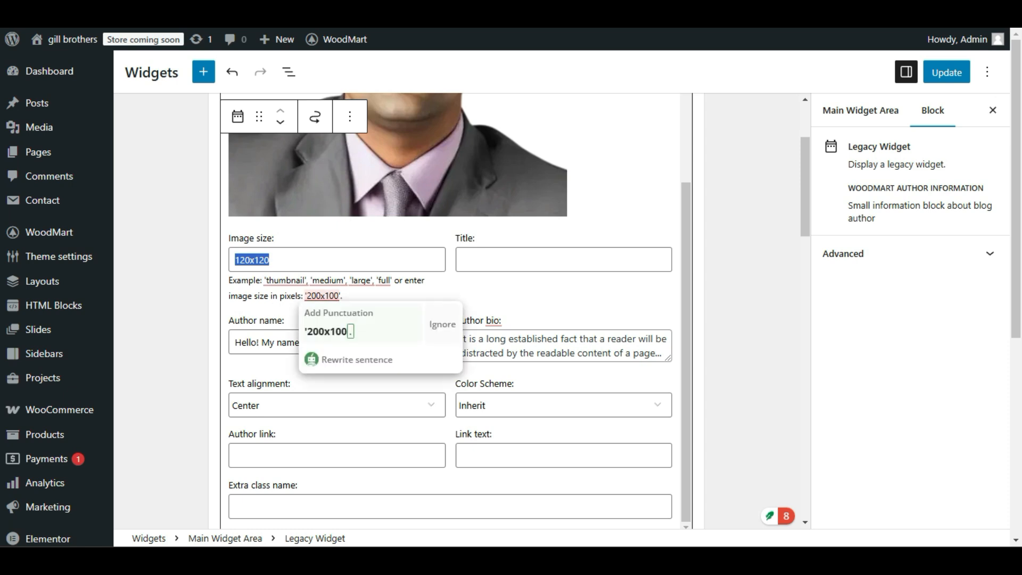
{"action": "left_click", "coordinate": [324, 296]}
{"action": "left_click", "coordinate": [278, 259]}
{"action": "left_click_drag", "start_coordinate": [278, 260], "coordinate": [239, 260]}
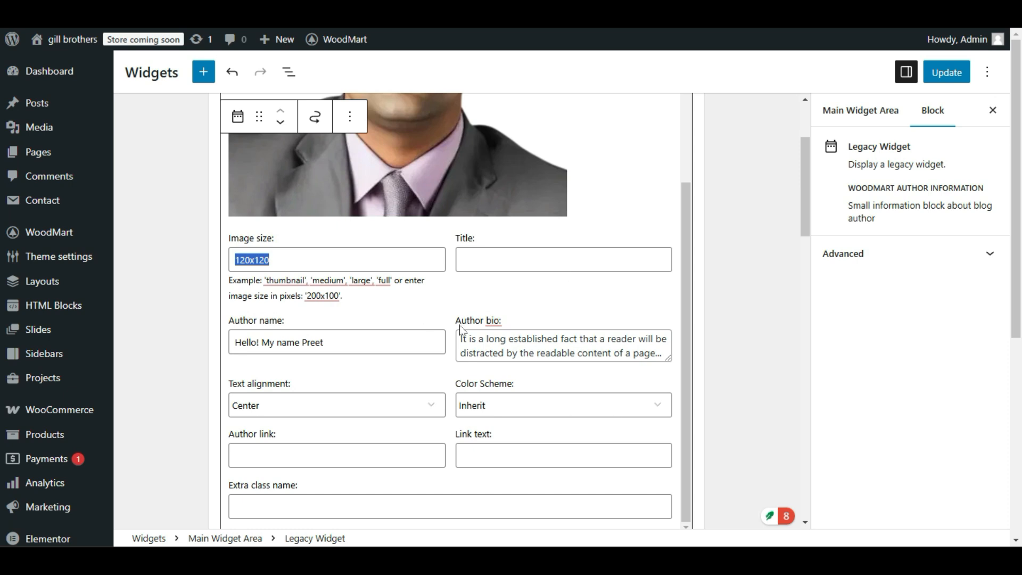
Compare the widget's Author bio and Text alignment settings with the sidebar in the Elementor page editor.
{"action": "left_click_drag", "start_coordinate": [501, 321], "coordinate": [451, 321]}
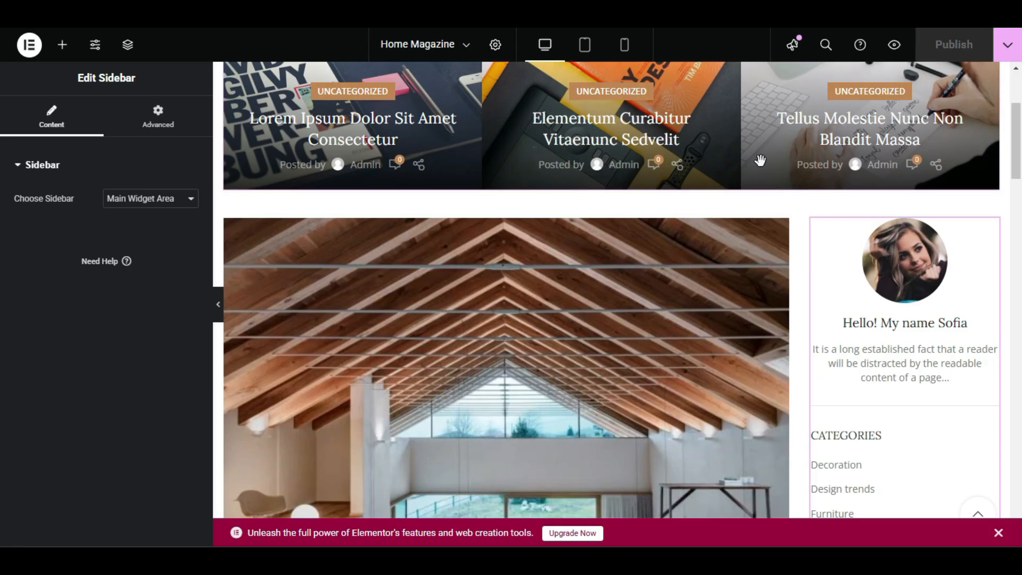
{"action": "scroll", "coordinate": [761, 160], "scroll_direction": "down", "scroll_amount": 2}
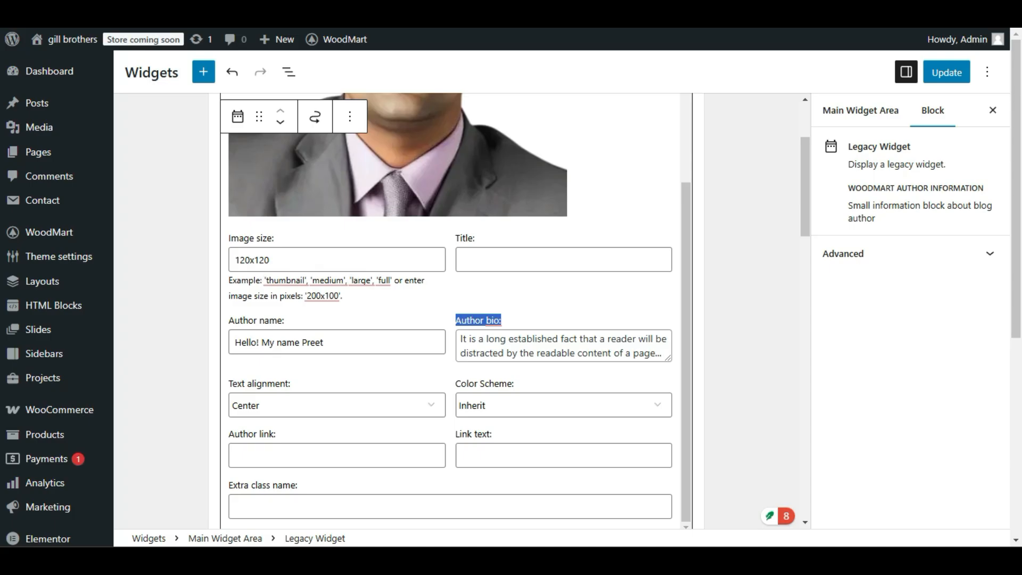
{"action": "scroll", "coordinate": [340, 317], "scroll_direction": "down", "scroll_amount": 1}
{"action": "left_click", "coordinate": [519, 305]}
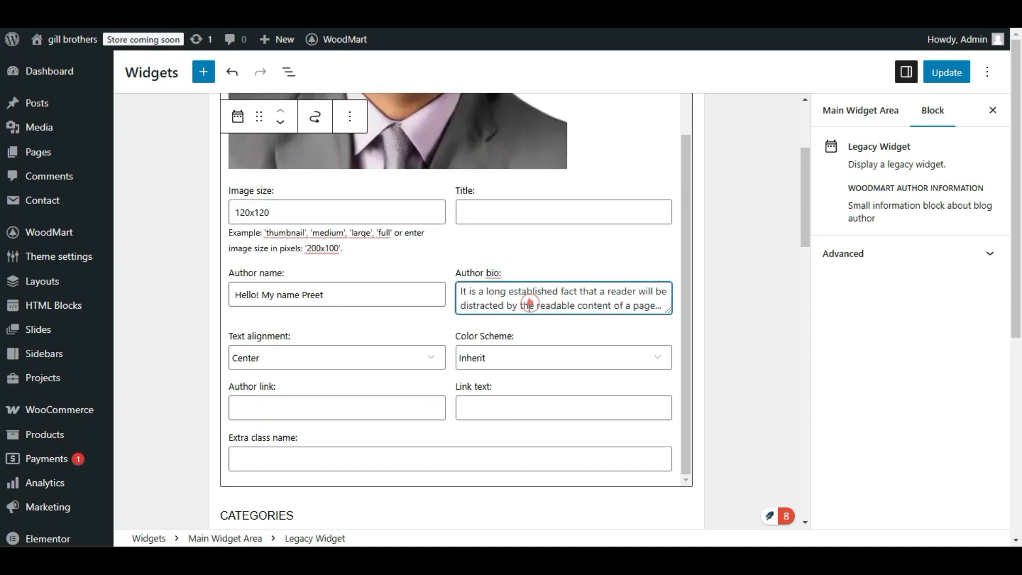
{"action": "triple_click", "coordinate": [533, 304]}
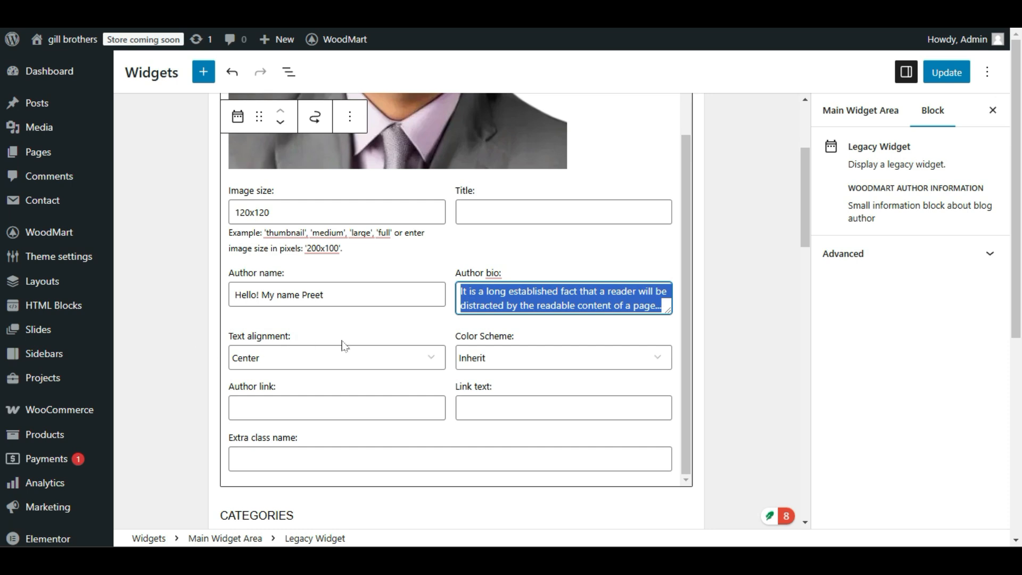
{"action": "left_click", "coordinate": [275, 356]}
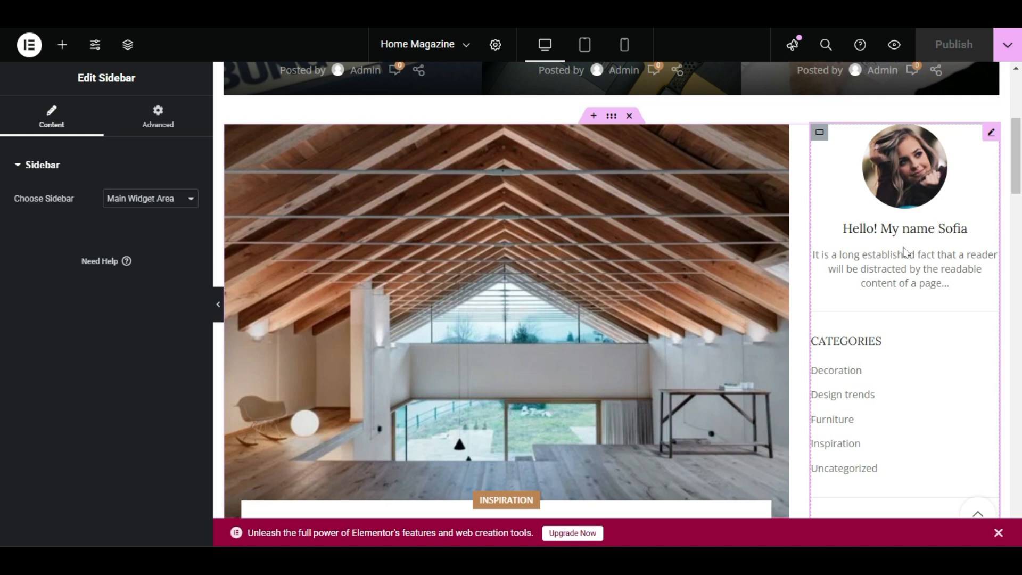
{"action": "scroll", "coordinate": [903, 251], "scroll_direction": "down", "scroll_amount": 2}
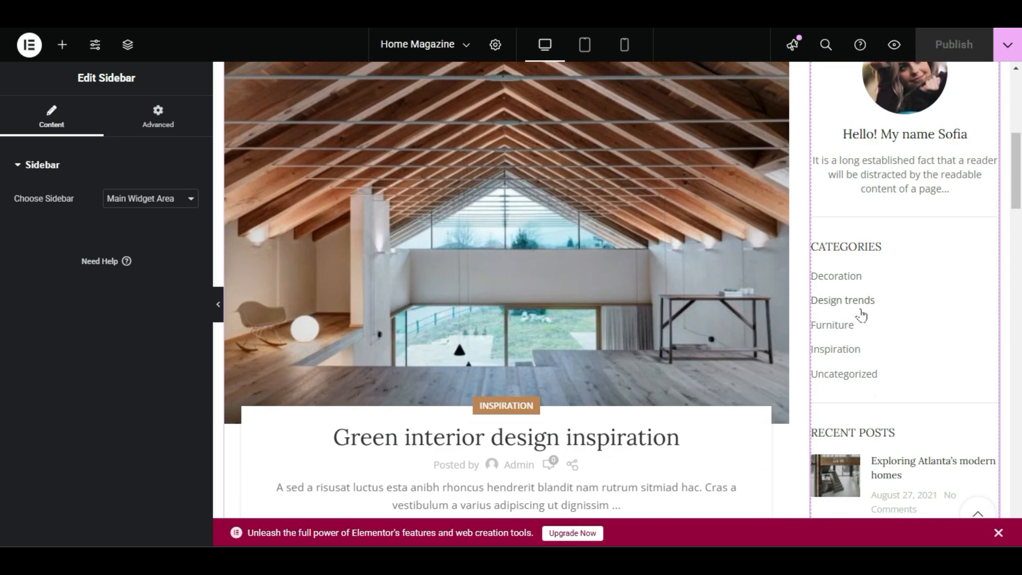
{"action": "scroll", "coordinate": [868, 330], "scroll_direction": "up", "scroll_amount": 3}
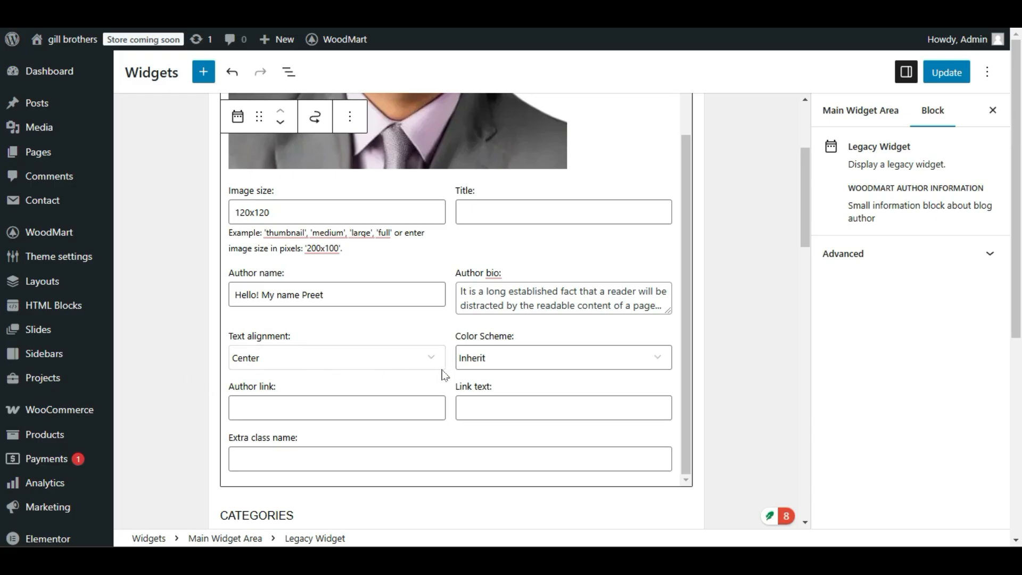
Set the author widget's Color Scheme to Dark and update the widgets.
{"action": "left_click", "coordinate": [477, 358]}
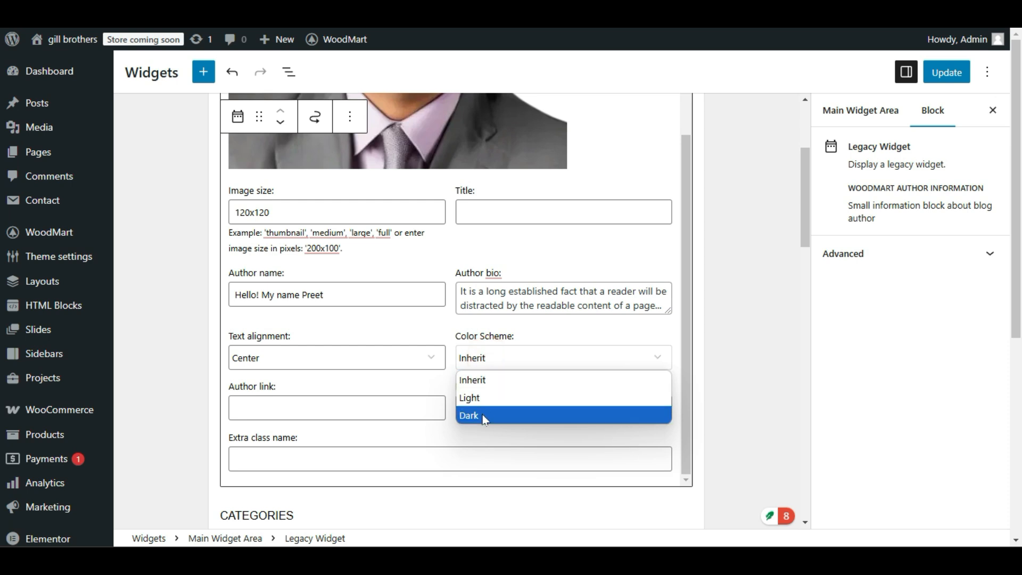
{"action": "left_click", "coordinate": [470, 416]}
{"action": "left_click", "coordinate": [498, 354]}
{"action": "left_click", "coordinate": [500, 353]}
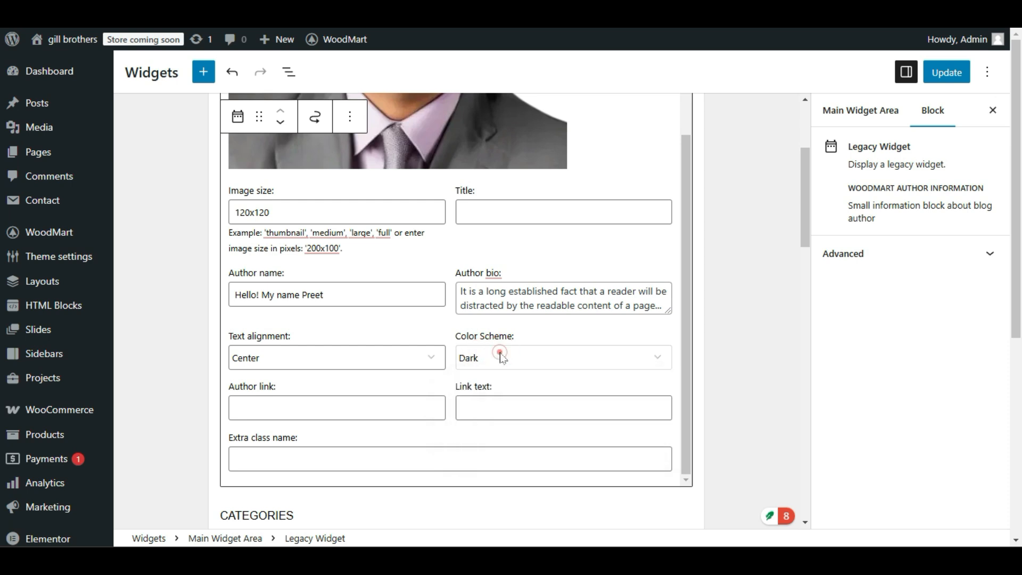
{"action": "left_click", "coordinate": [496, 411]}
{"action": "left_click", "coordinate": [951, 70]}
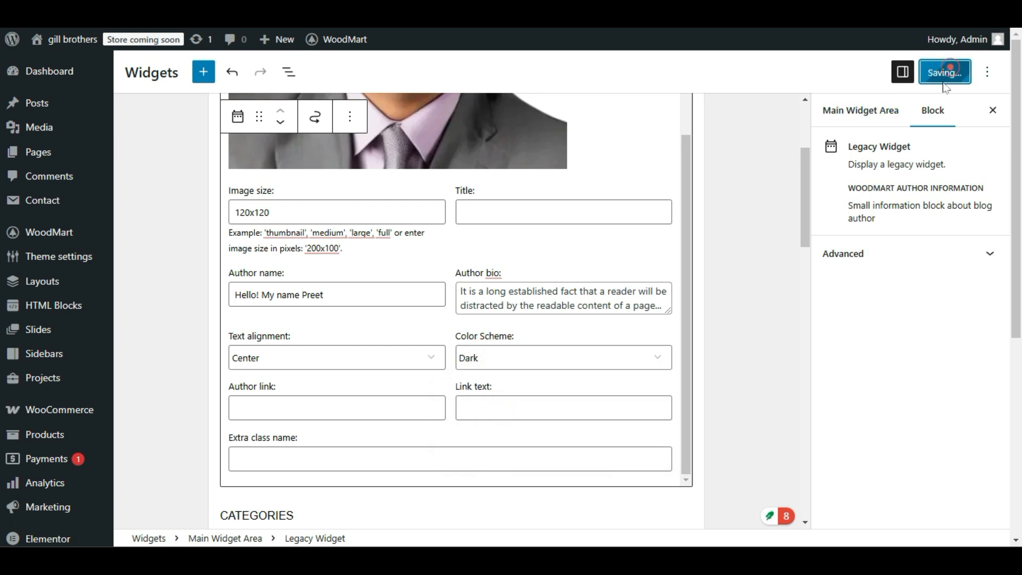
Check the author information in the live site's sidebar with the Dark scheme applied.
{"action": "left_click", "coordinate": [197, 16]}
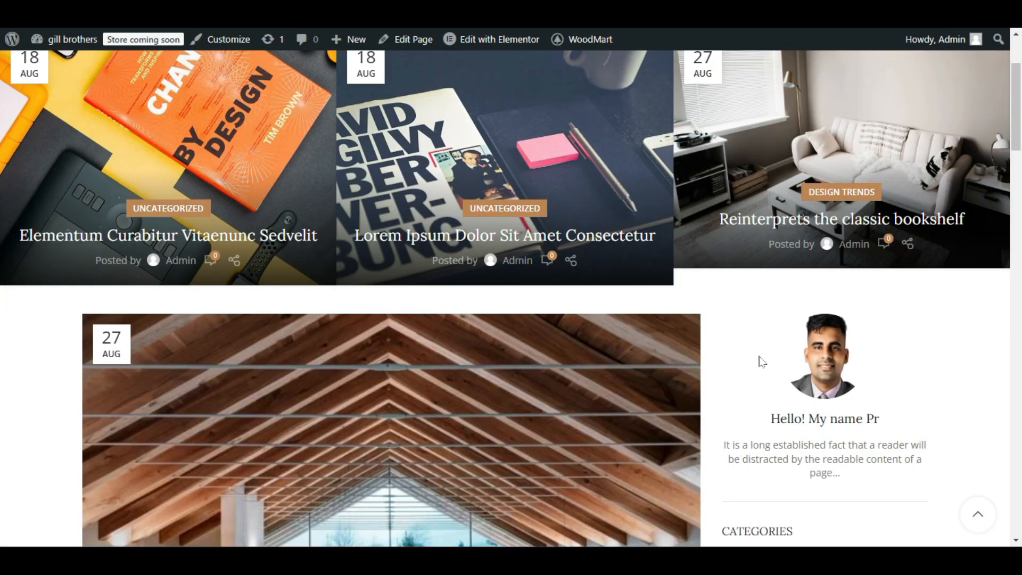
{"action": "scroll", "coordinate": [743, 392], "scroll_direction": "down", "scroll_amount": 3}
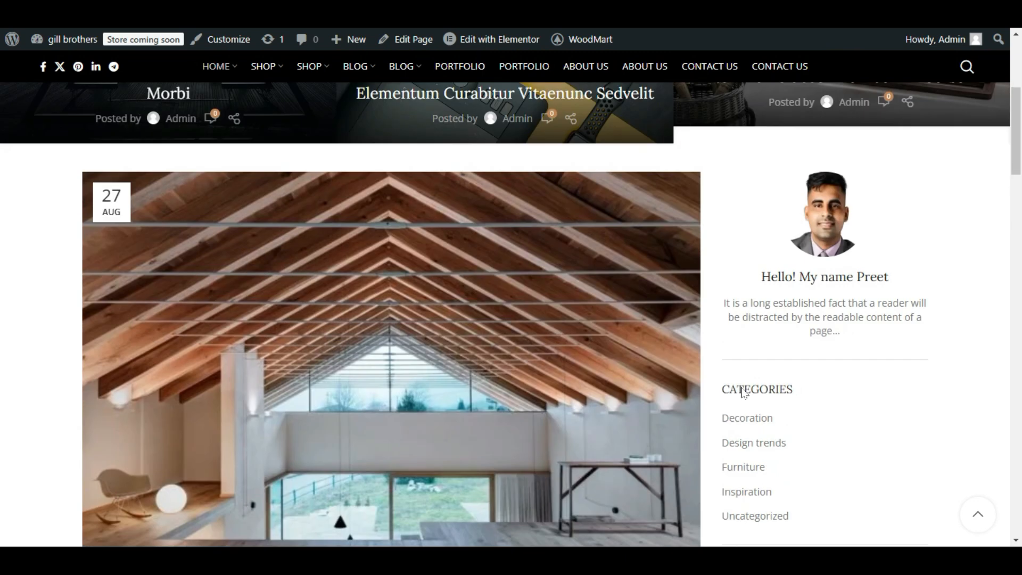
{"action": "scroll", "coordinate": [743, 391], "scroll_direction": "down", "scroll_amount": 5}
{"action": "scroll", "coordinate": [738, 394], "scroll_direction": "up", "scroll_amount": 10}
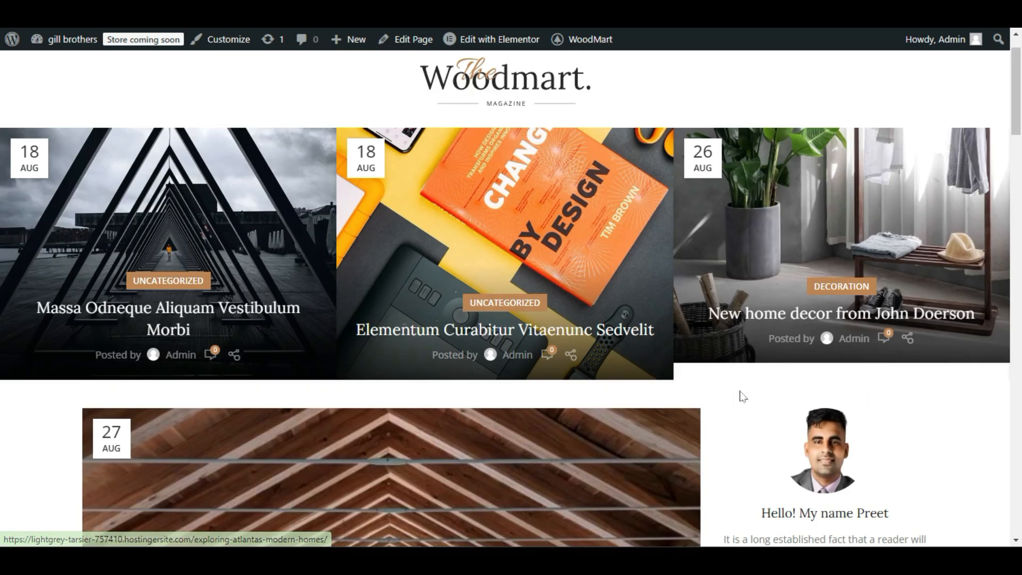
{"action": "scroll", "coordinate": [785, 361], "scroll_direction": "down", "scroll_amount": 1}
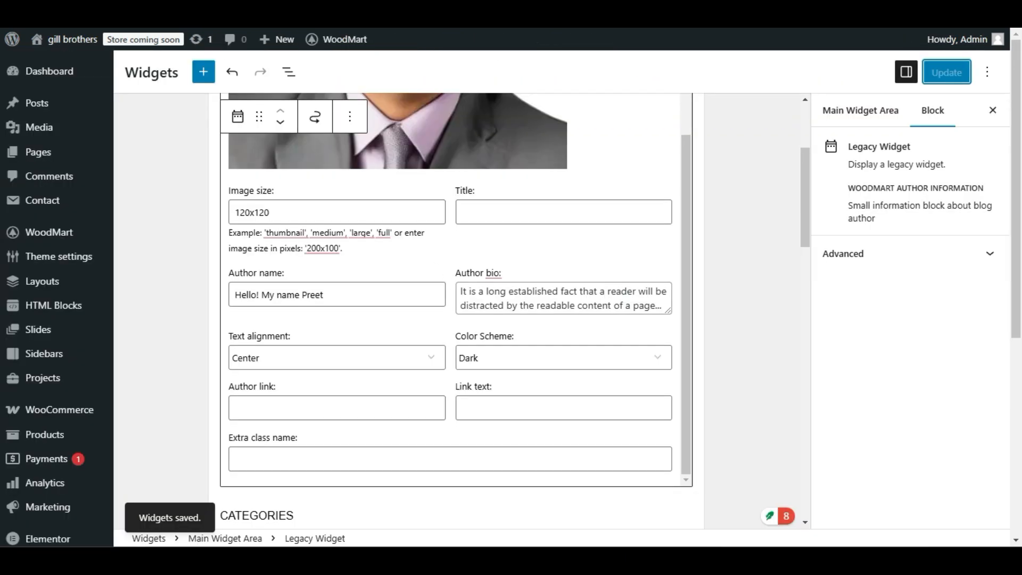
Set the author widget's Color Scheme to Light, update the widgets and inspect the author text on the live site.
{"action": "left_click", "coordinate": [495, 356]}
{"action": "left_click", "coordinate": [491, 395]}
{"action": "left_click", "coordinate": [947, 72]}
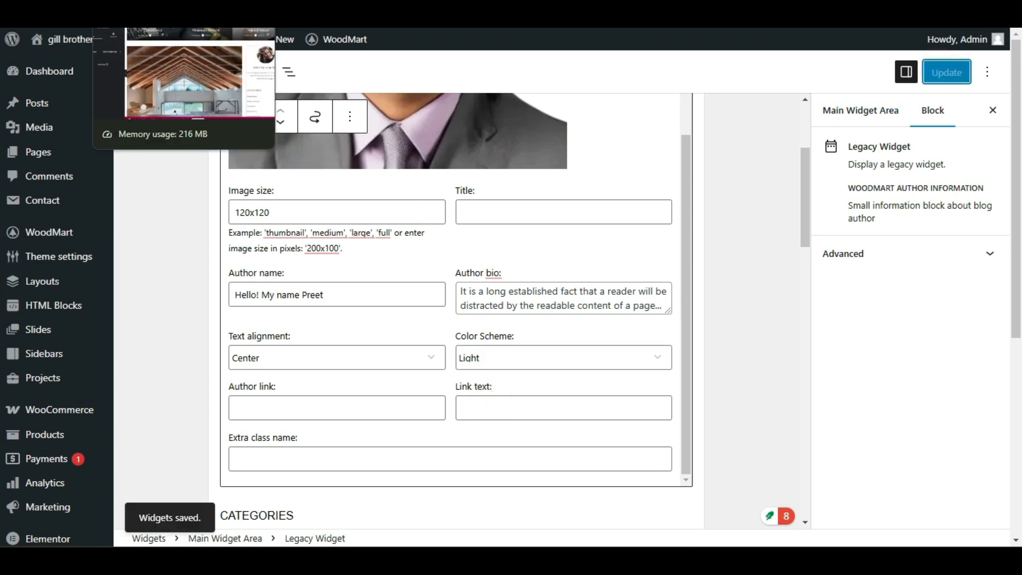
{"action": "left_click", "coordinate": [128, 21]}
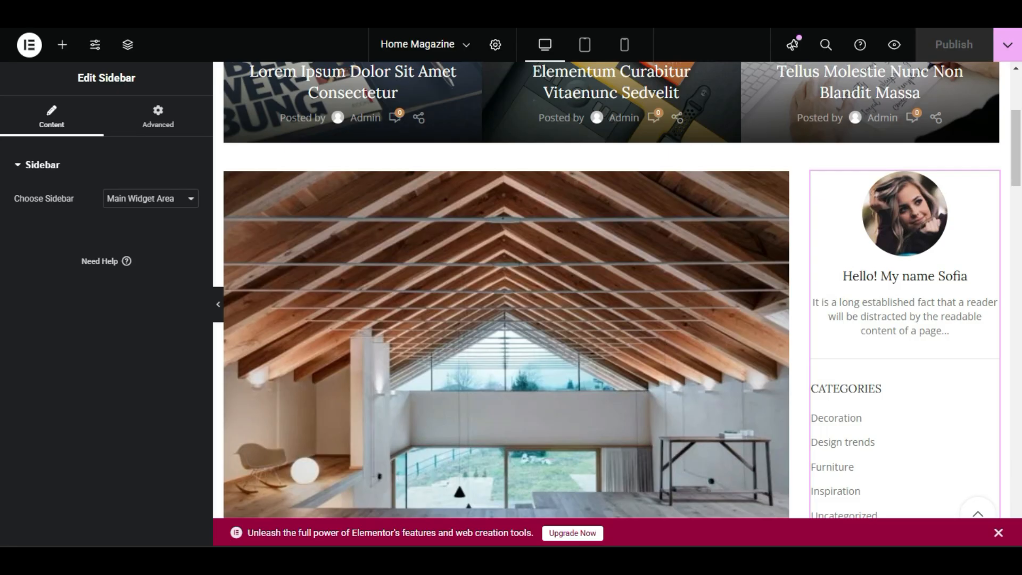
{"action": "left_click", "coordinate": [192, 21]}
{"action": "scroll", "coordinate": [536, 267], "scroll_direction": "down", "scroll_amount": 4}
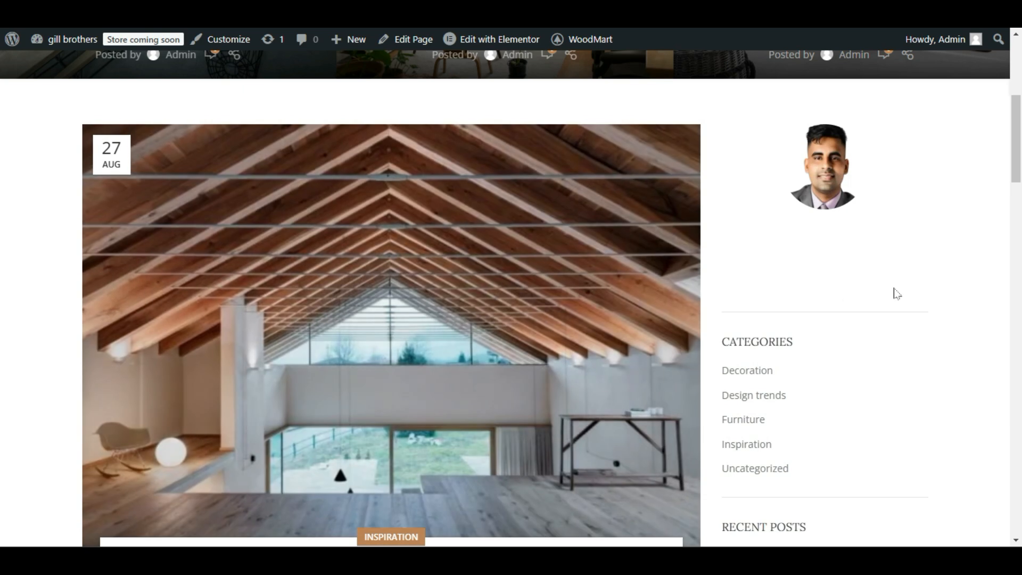
{"action": "left_click_drag", "start_coordinate": [914, 282], "coordinate": [707, 199]}
{"action": "left_click", "coordinate": [825, 325]}
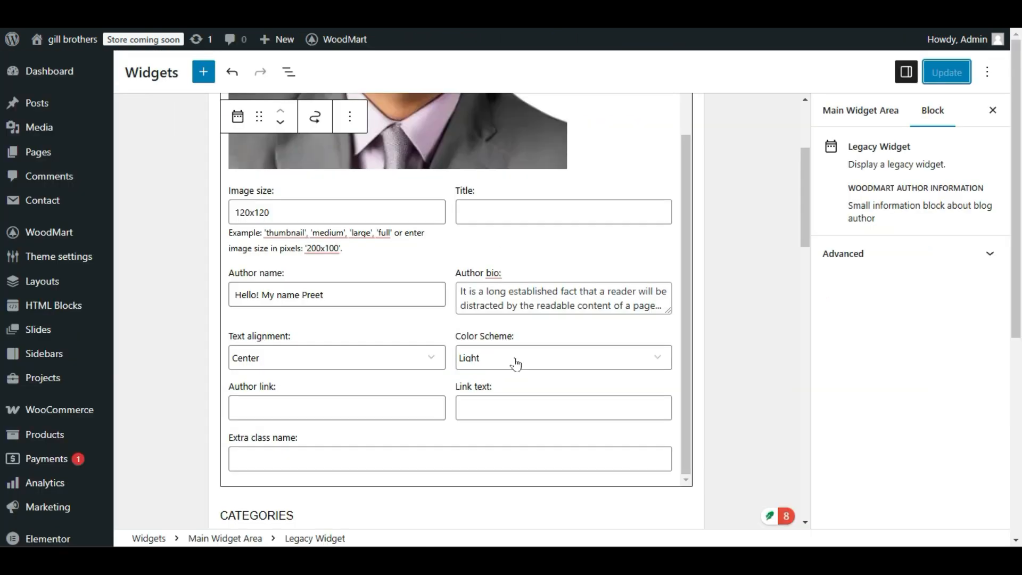
Set the author widget's Color Scheme to Inherit, update the widgets and check the live sidebar.
{"action": "left_click", "coordinate": [515, 361]}
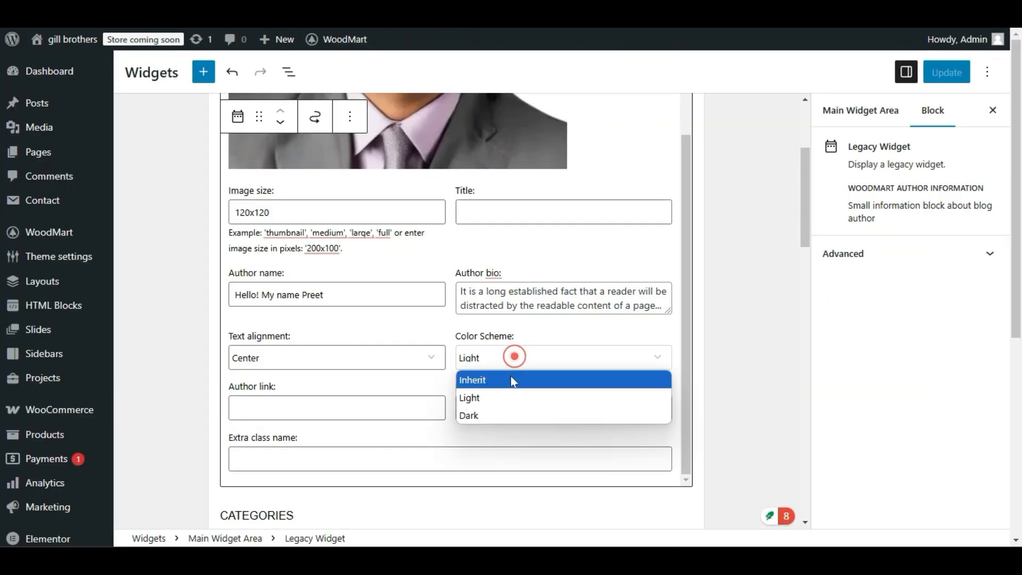
{"action": "left_click", "coordinate": [511, 381]}
{"action": "left_click", "coordinate": [945, 80]}
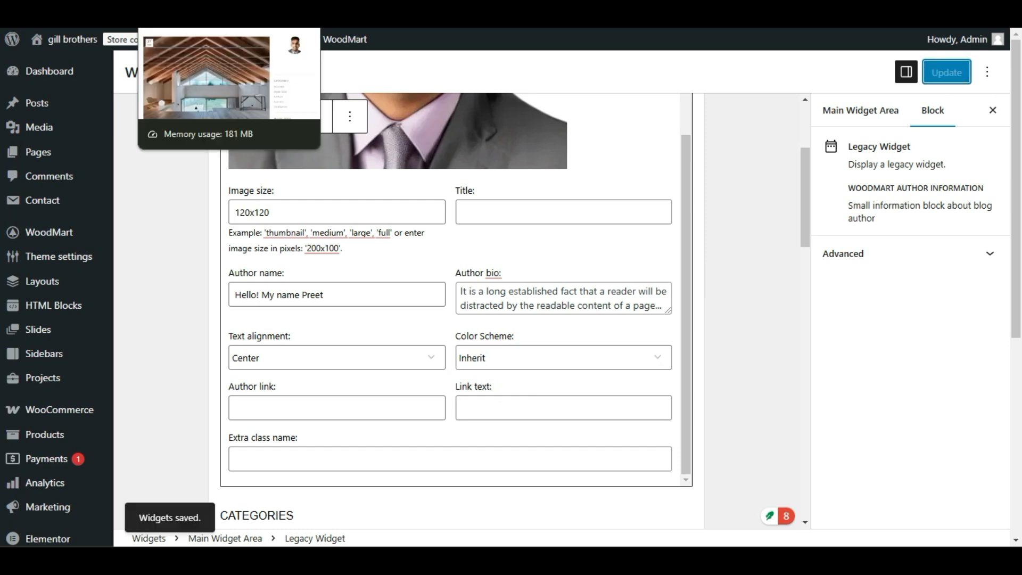
{"action": "left_click", "coordinate": [184, 12]}
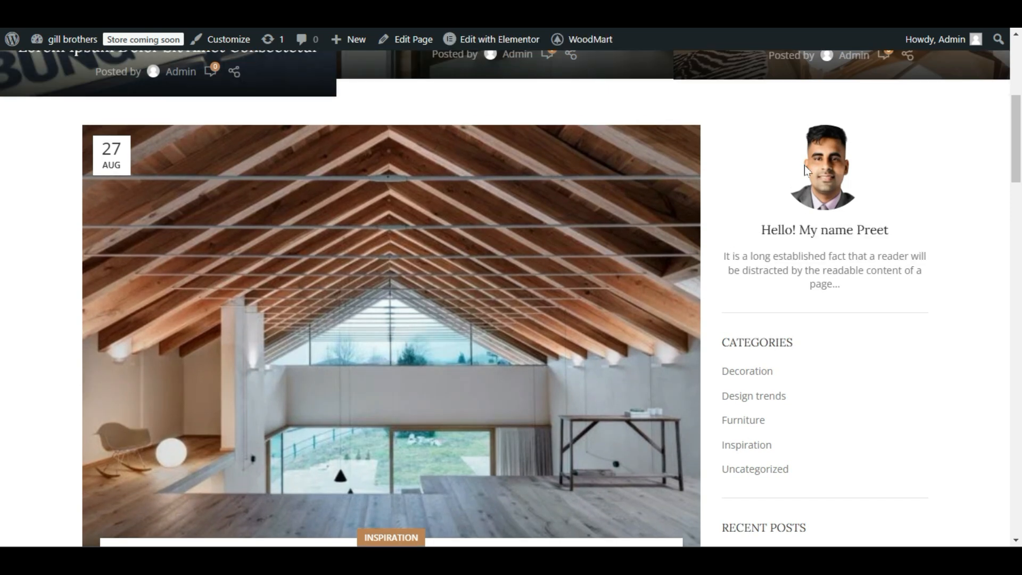
Enter "Contact Us" as the author widget's link text.
{"action": "left_click", "coordinate": [64, 12]}
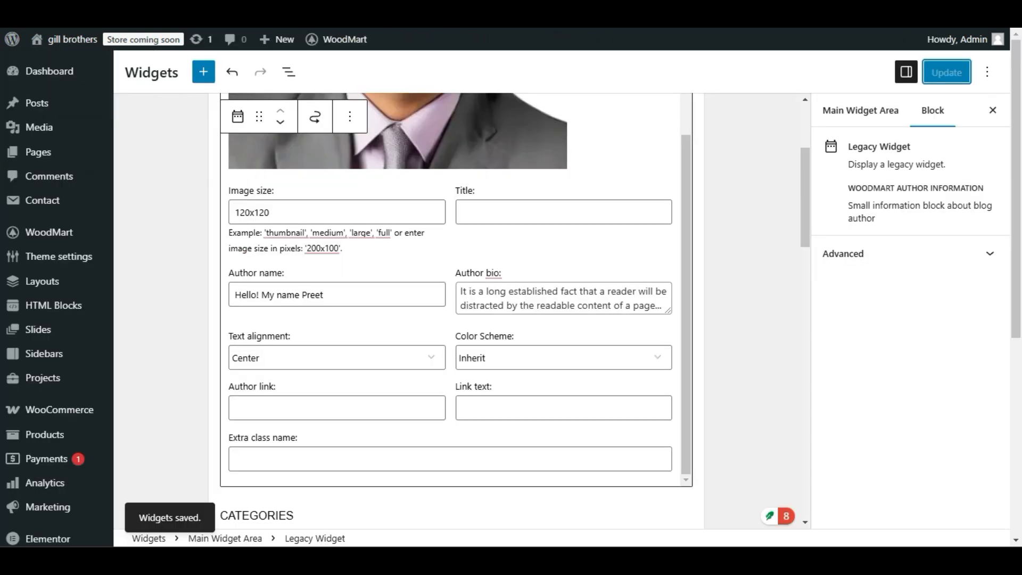
{"action": "scroll", "coordinate": [199, 304], "scroll_direction": "down", "scroll_amount": 2}
{"action": "left_click", "coordinate": [320, 314]}
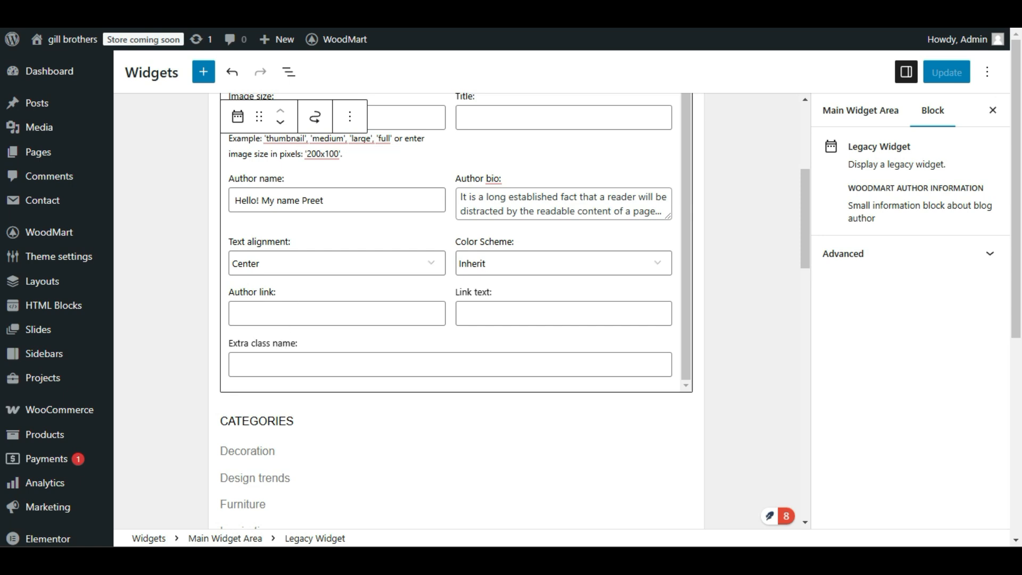
{"action": "triple_click", "coordinate": [450, 294]}
{"action": "left_click", "coordinate": [484, 315]}
{"action": "left_click_drag", "start_coordinate": [496, 288], "coordinate": [457, 295]}
{"action": "left_click", "coordinate": [472, 311]}
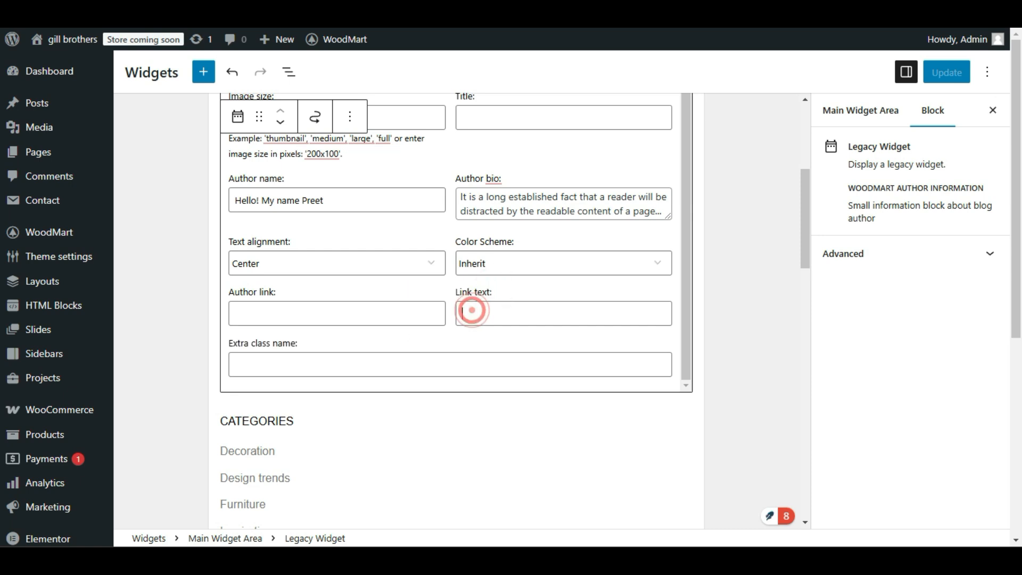
{"action": "type", "text": "Cont"}
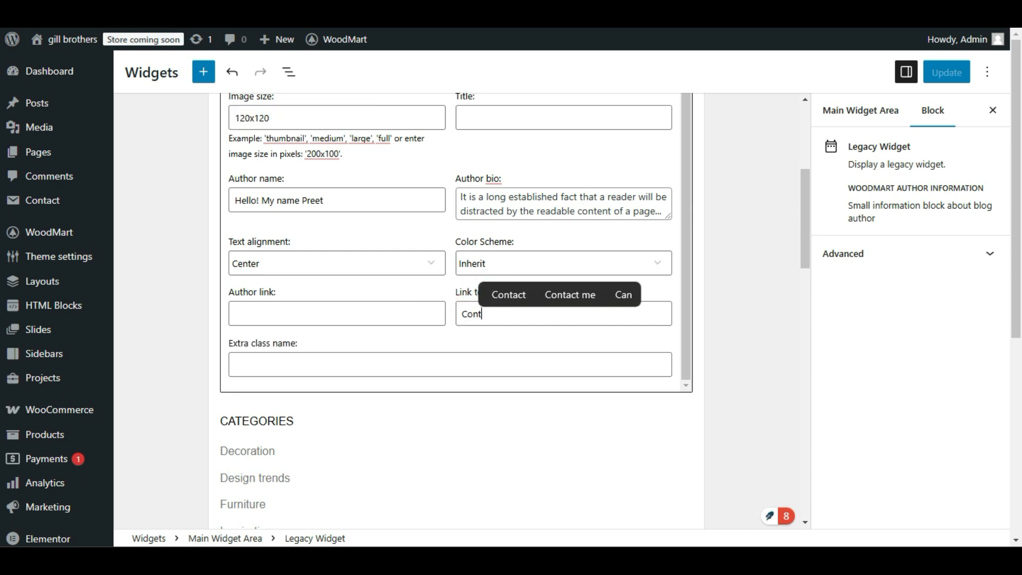
{"action": "type", "text": "act Us"}
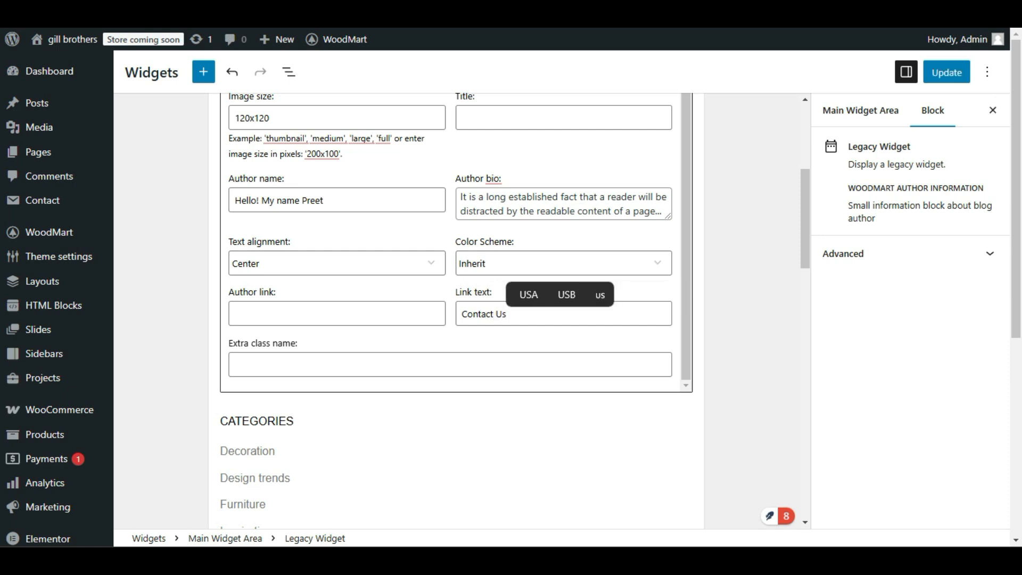
{"action": "left_click", "coordinate": [496, 333]}
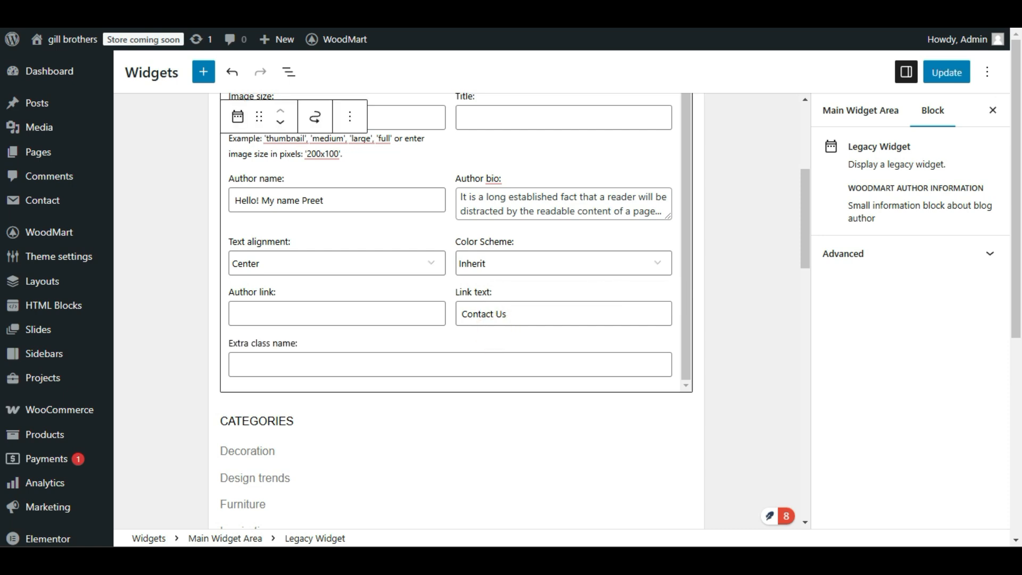
Update the widgets and reload the live site to check the author block's link.
{"action": "left_click", "coordinate": [266, 311]}
{"action": "left_click_drag", "start_coordinate": [519, 312], "coordinate": [446, 335]}
{"action": "left_click", "coordinate": [445, 335]}
{"action": "left_click", "coordinate": [520, 315]}
{"action": "triple_click", "coordinate": [521, 315]}
{"action": "left_click", "coordinate": [331, 306]}
{"action": "left_click", "coordinate": [951, 71]}
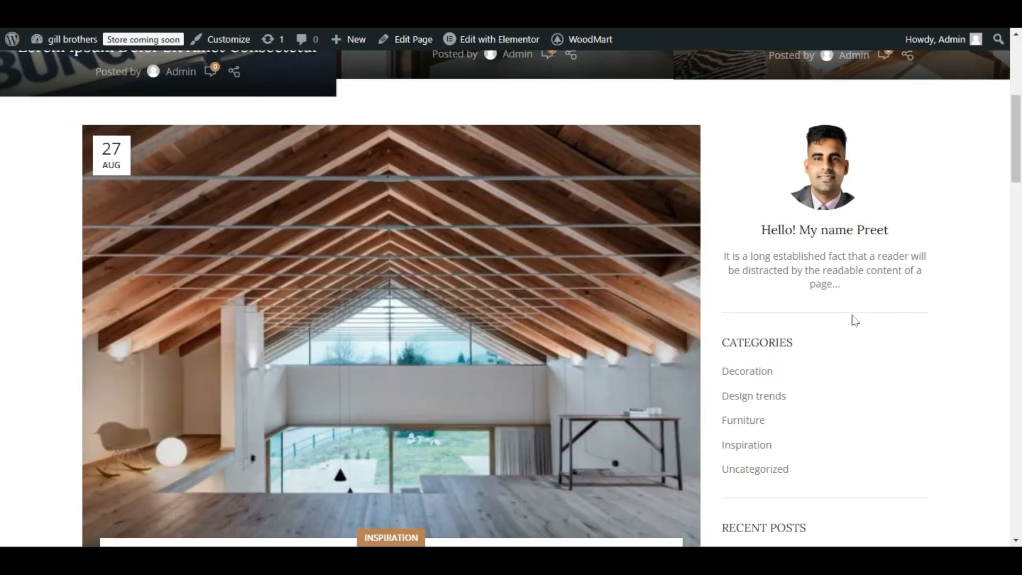
{"action": "key", "text": "F5"}
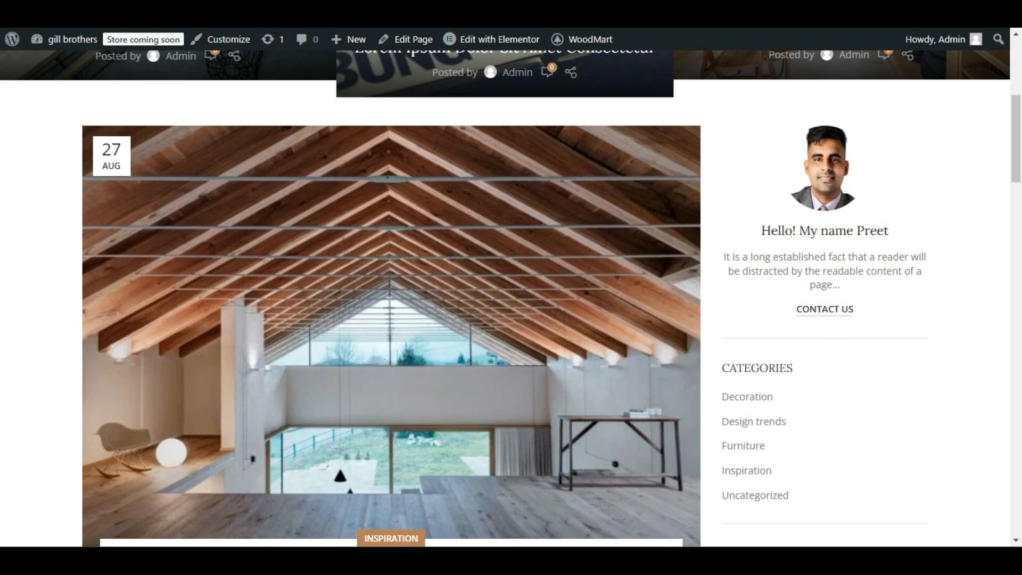
Return to the widget editor and open the settings of the Categories widget in the Main Widget Area.
{"action": "key", "text": "ctrl+Tab"}
{"action": "left_click", "coordinate": [281, 364]}
{"action": "left_click", "coordinate": [388, 339]}
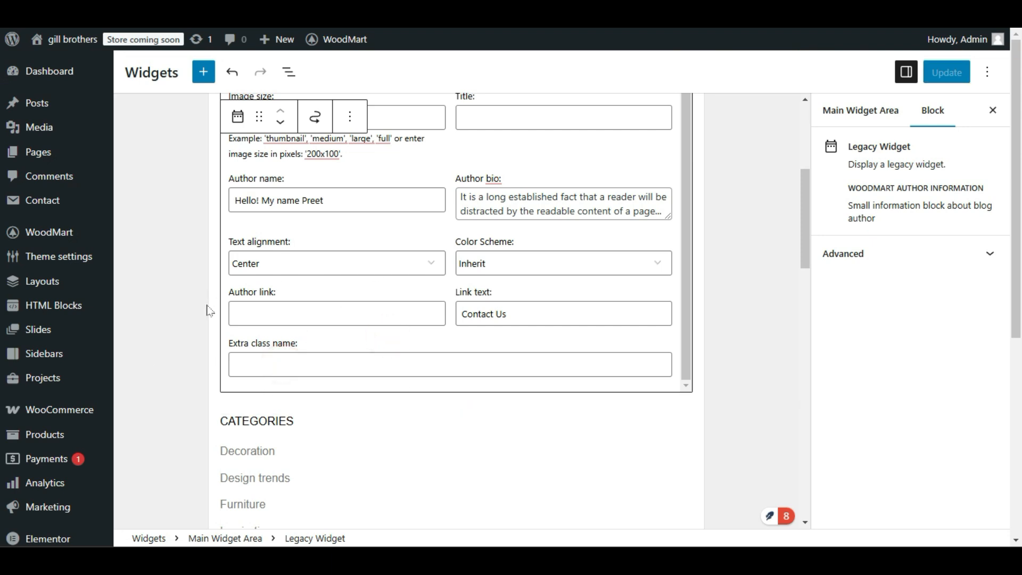
{"action": "scroll", "coordinate": [209, 312], "scroll_direction": "down", "scroll_amount": 3}
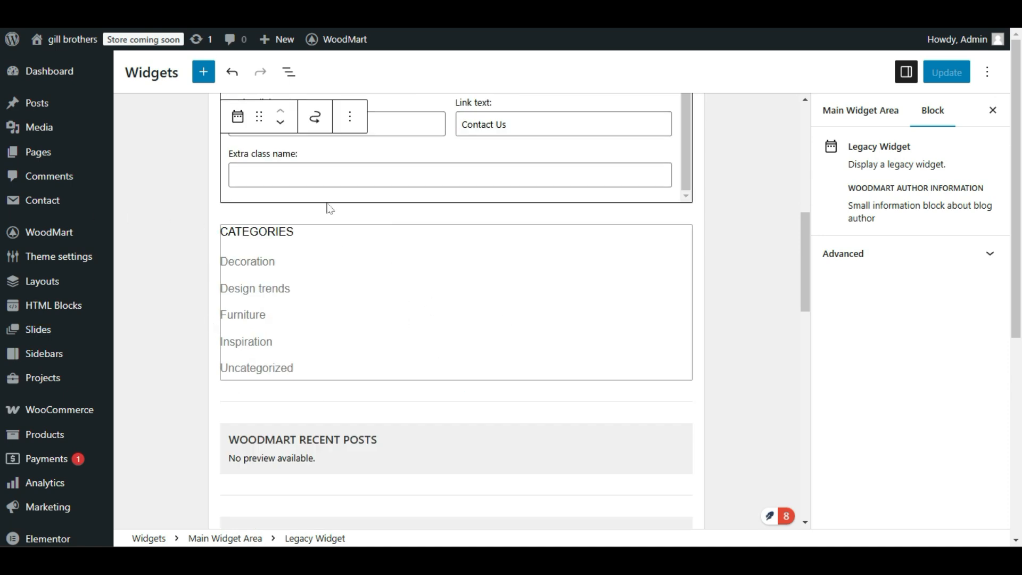
{"action": "left_click", "coordinate": [484, 261]}
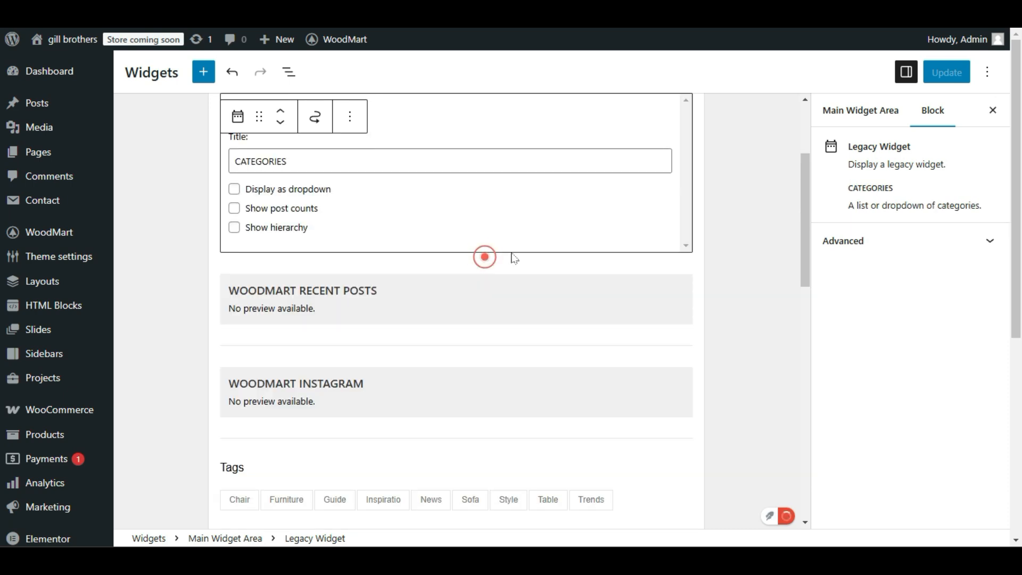
Turn on the Display as dropdown option for the Categories widget in the Main Widget Area.
{"action": "scroll", "coordinate": [520, 328], "scroll_direction": "up", "scroll_amount": 1}
{"action": "scroll", "coordinate": [517, 323], "scroll_direction": "up", "scroll_amount": 2}
{"action": "left_click", "coordinate": [312, 307]}
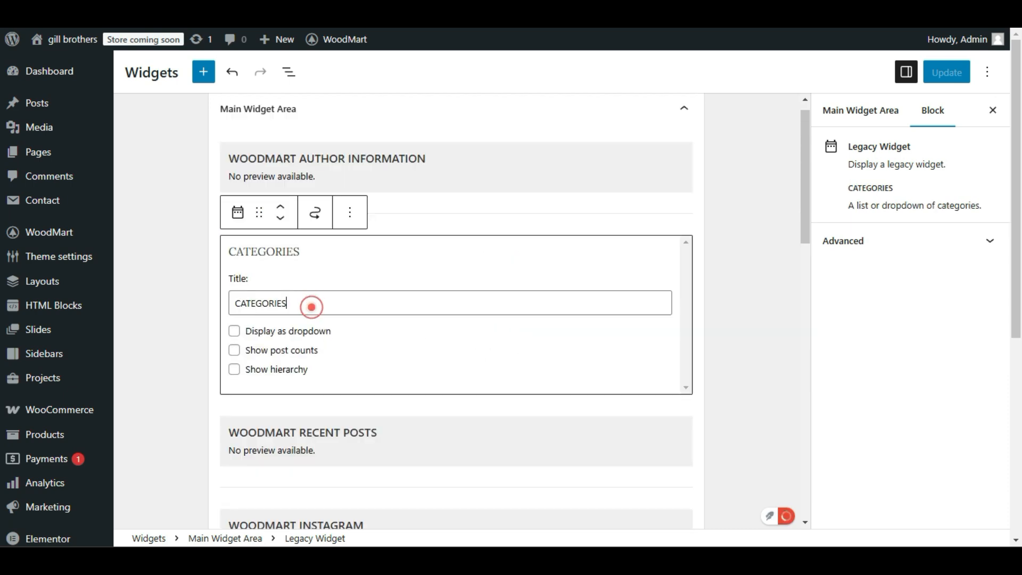
{"action": "left_click", "coordinate": [238, 337]}
{"action": "left_click", "coordinate": [239, 336]}
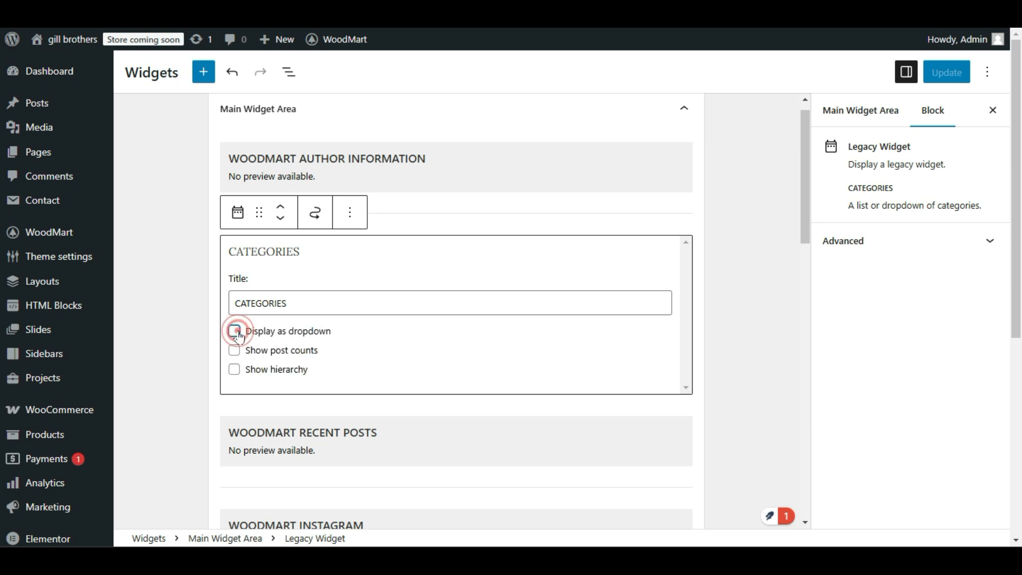
{"action": "left_click", "coordinate": [238, 336]}
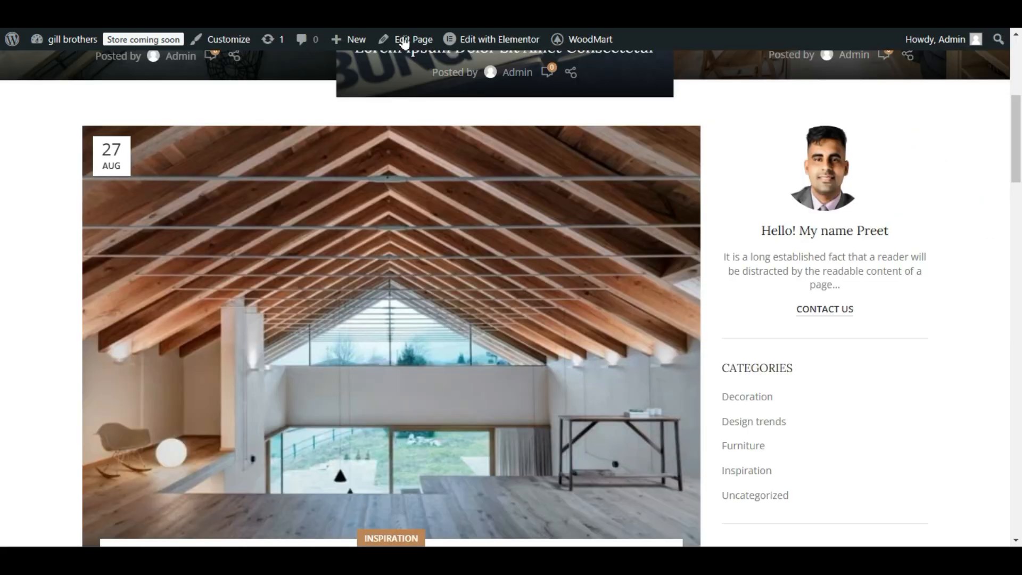
Look over the category list in the live sidebar and turn on Show post counts for the Categories widget.
{"action": "scroll", "coordinate": [916, 313], "scroll_direction": "down", "scroll_amount": 4}
{"action": "left_click_drag", "start_coordinate": [728, 226], "coordinate": [793, 226]}
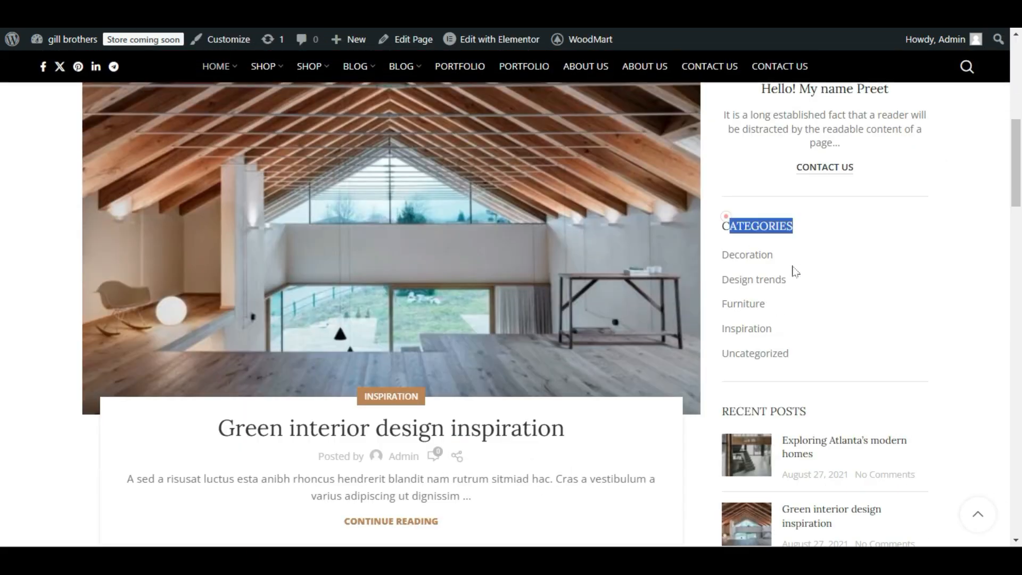
{"action": "left_click_drag", "start_coordinate": [793, 267], "coordinate": [846, 367]}
{"action": "left_click_drag", "start_coordinate": [716, 220], "coordinate": [844, 365]}
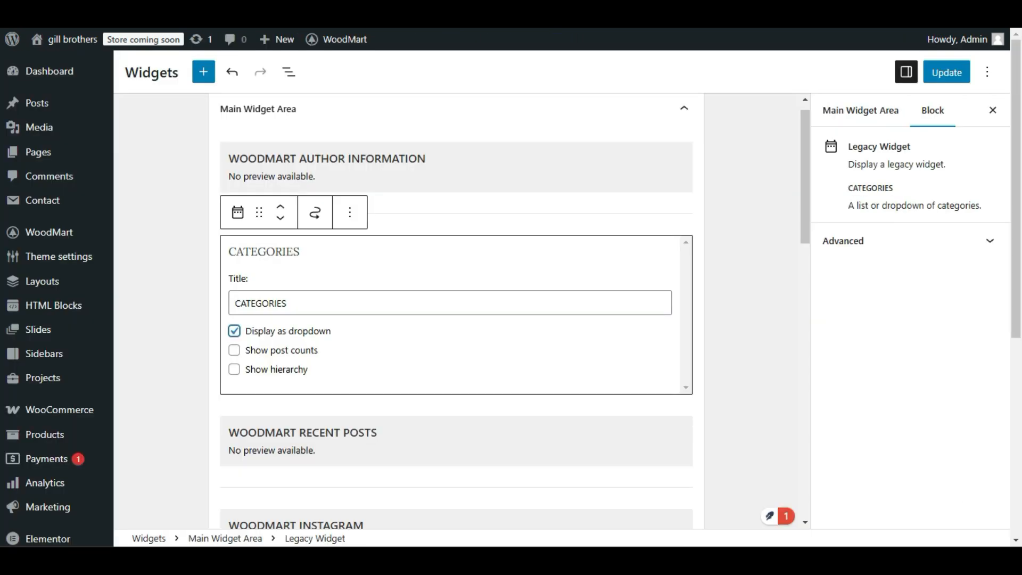
{"action": "left_click", "coordinate": [233, 350]}
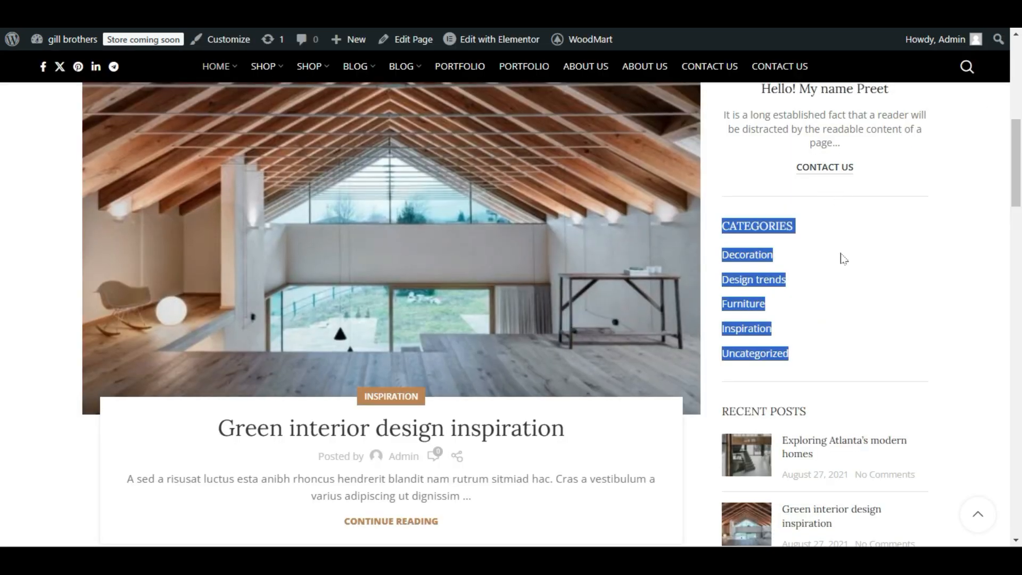
{"action": "left_click", "coordinate": [843, 257]}
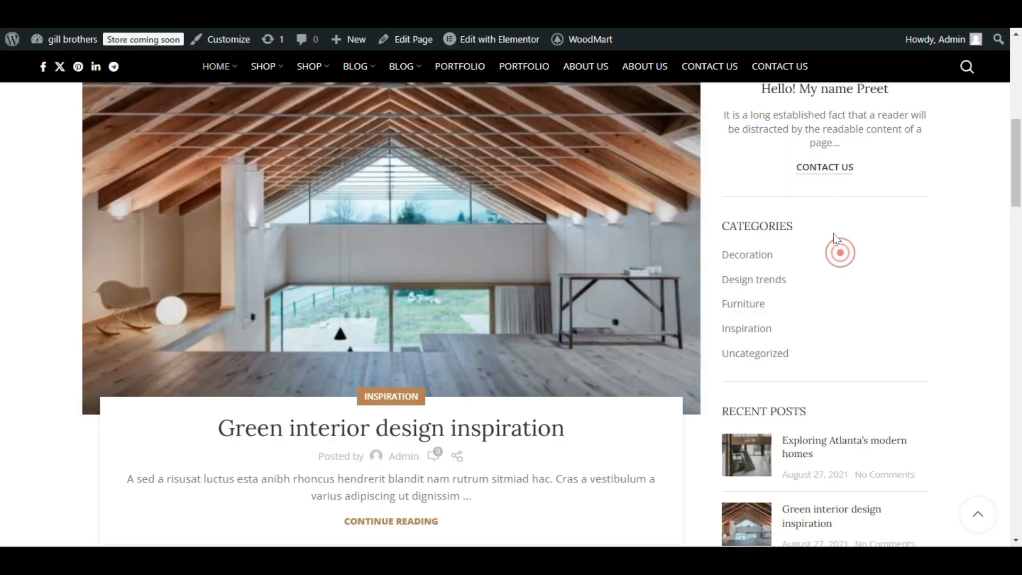
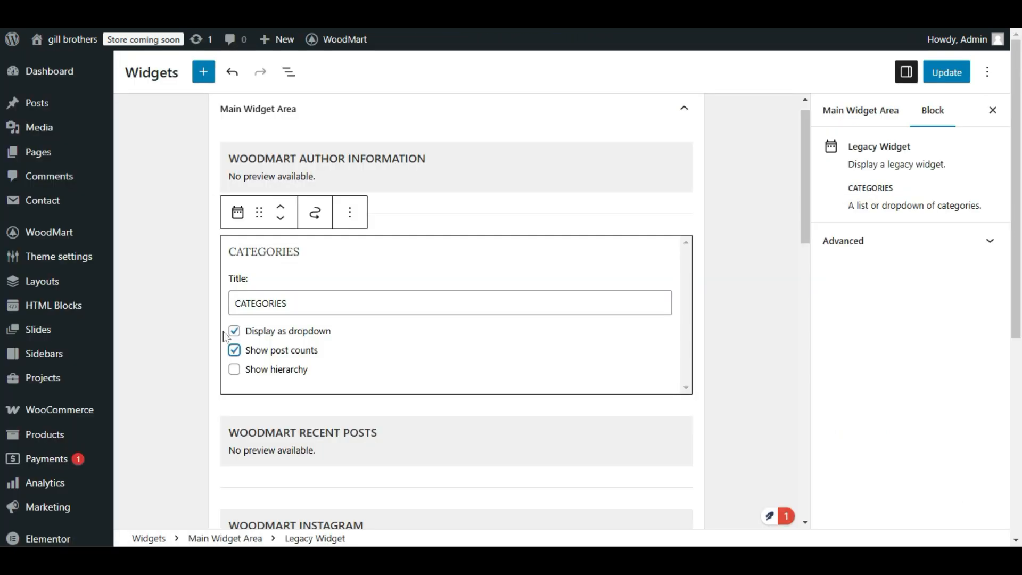
Turn off Display as dropdown for the Categories widget, update the widgets and reload the live site.
{"action": "left_click", "coordinate": [235, 332]}
{"action": "left_click", "coordinate": [947, 72]}
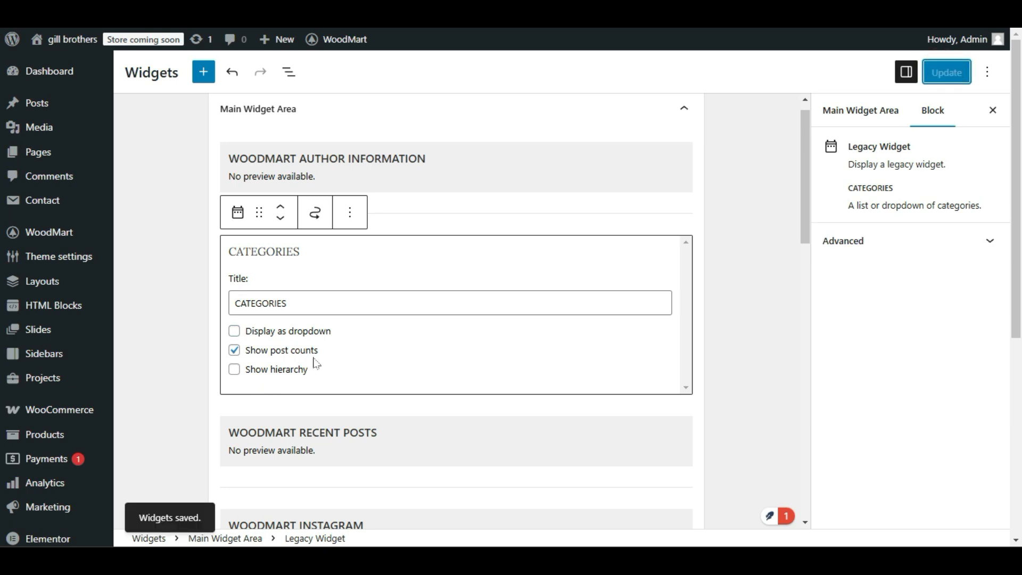
{"action": "left_click", "coordinate": [197, 11]}
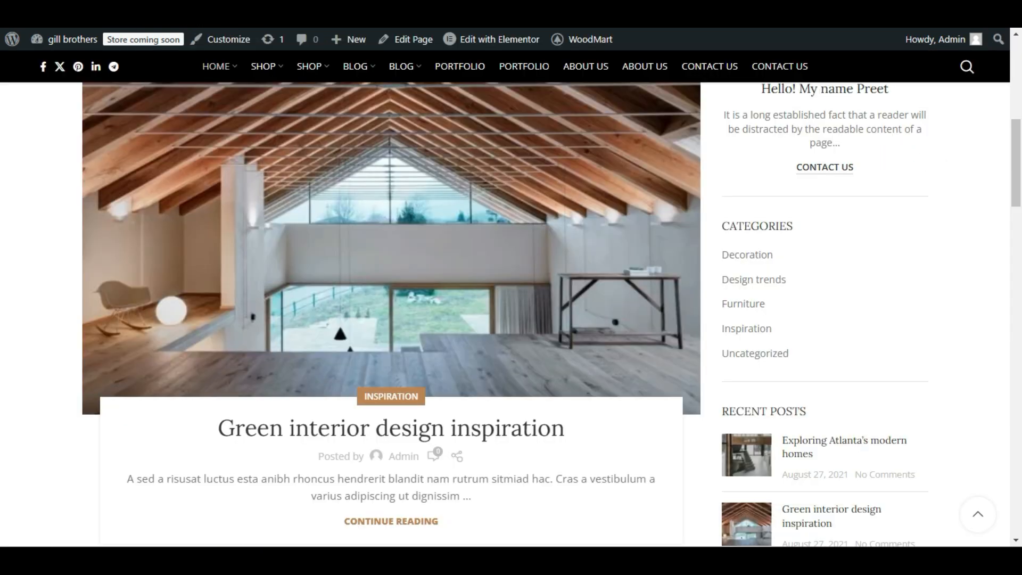
{"action": "key", "text": "F5"}
Compare the category list and its post counts in the live sidebar with the Categories widget in the editor.
{"action": "double_click", "coordinate": [799, 255]}
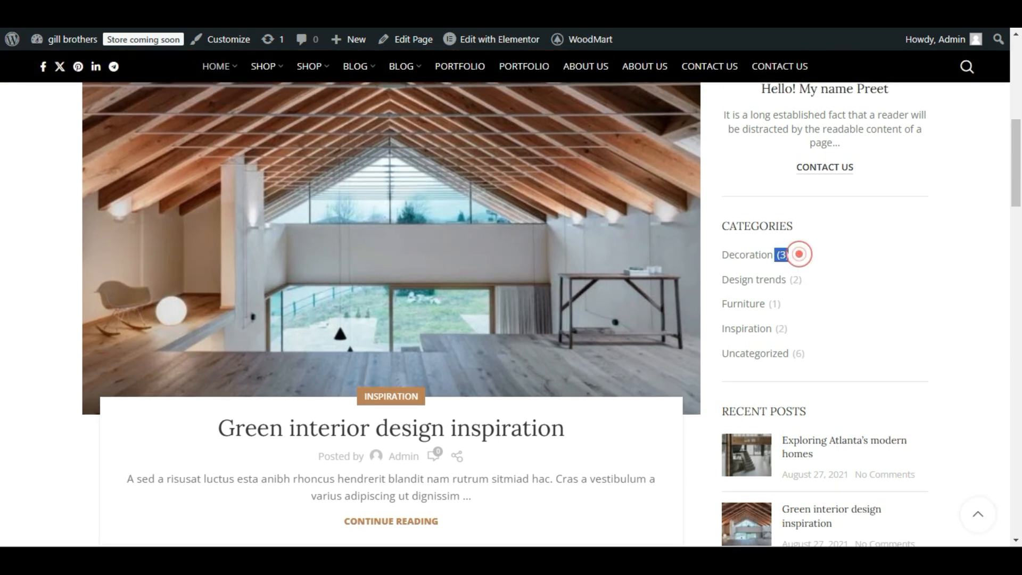
{"action": "double_click", "coordinate": [807, 279]}
{"action": "double_click", "coordinate": [787, 304]}
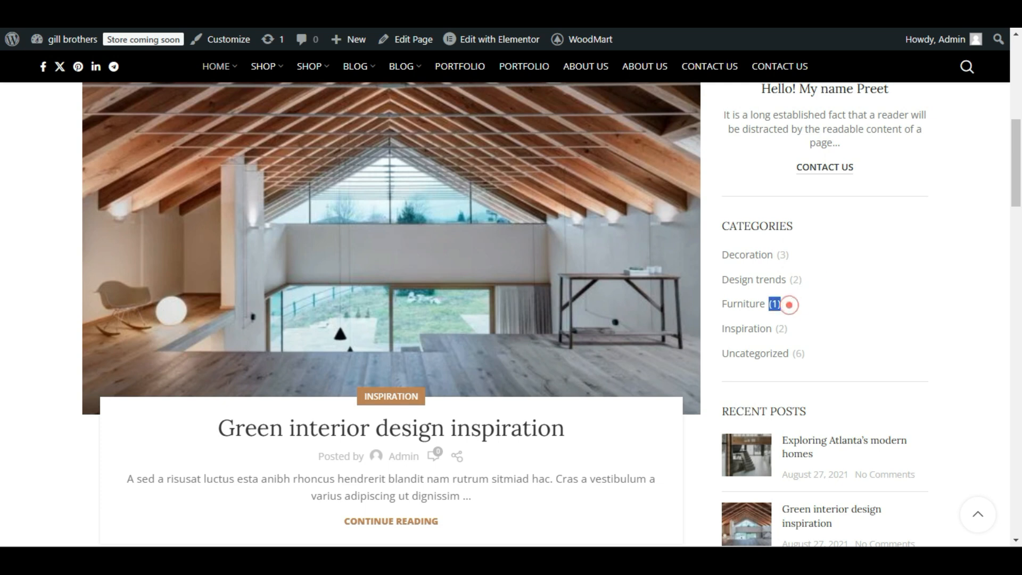
{"action": "key", "text": "ctrl+Tab"}
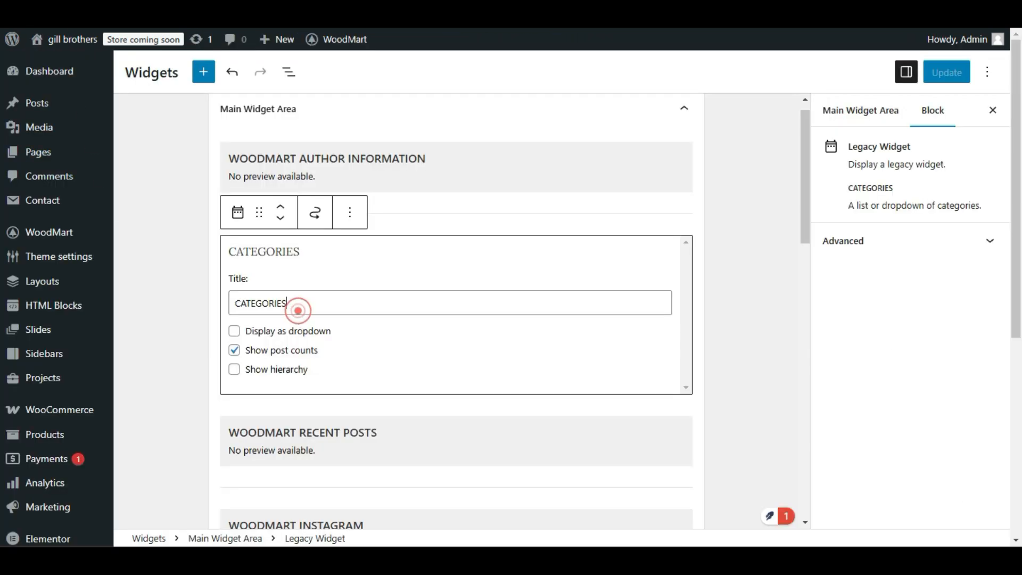
{"action": "double_click", "coordinate": [297, 305]}
{"action": "left_click", "coordinate": [175, 373]}
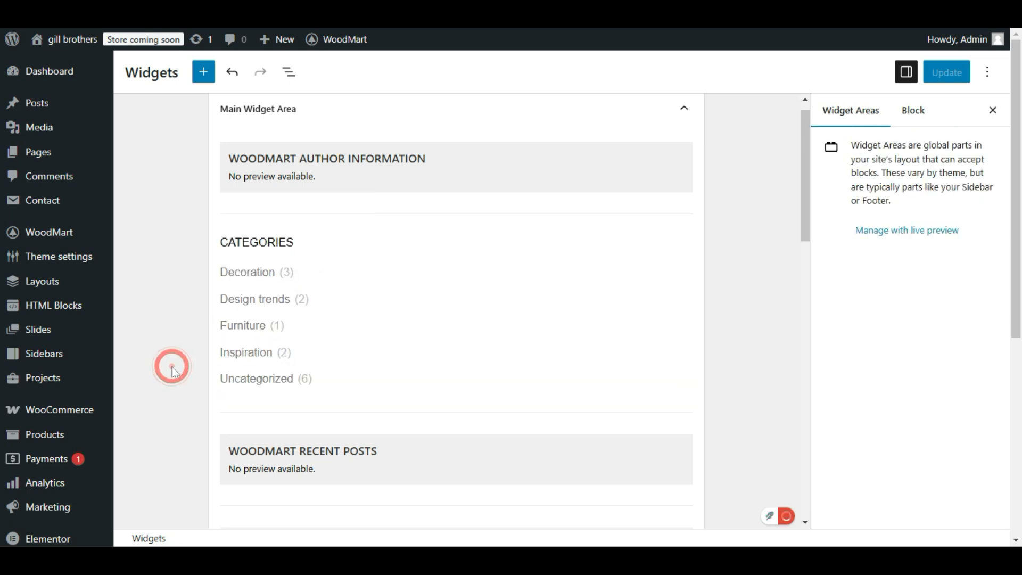
{"action": "left_click", "coordinate": [395, 288]}
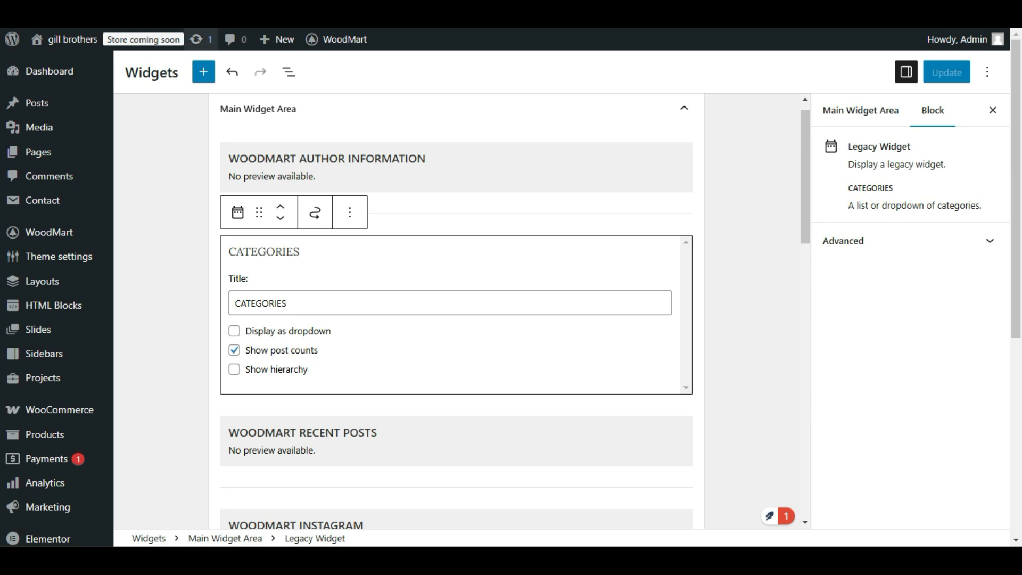
{"action": "left_click", "coordinate": [205, 11]}
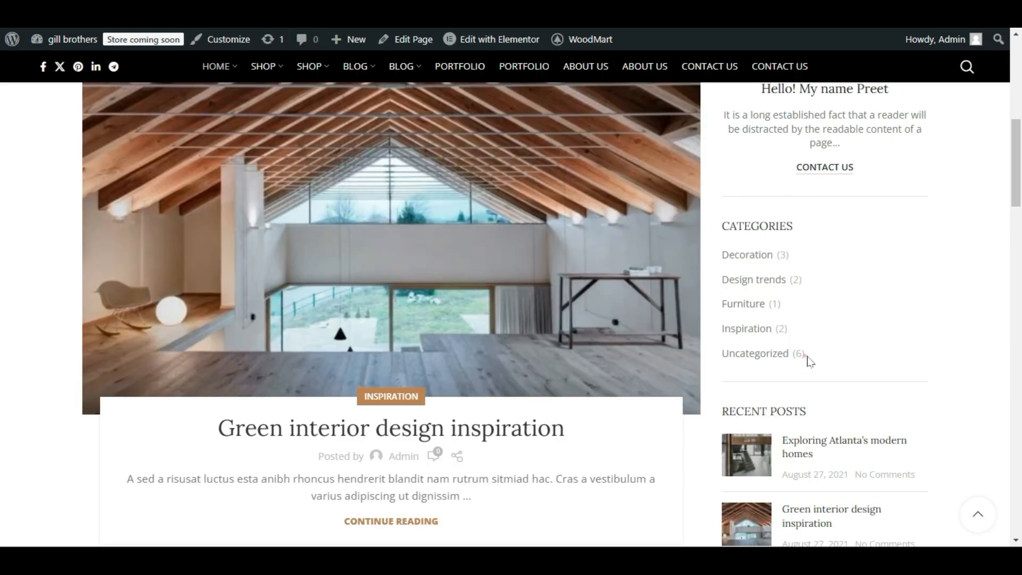
{"action": "triple_click", "coordinate": [835, 354]}
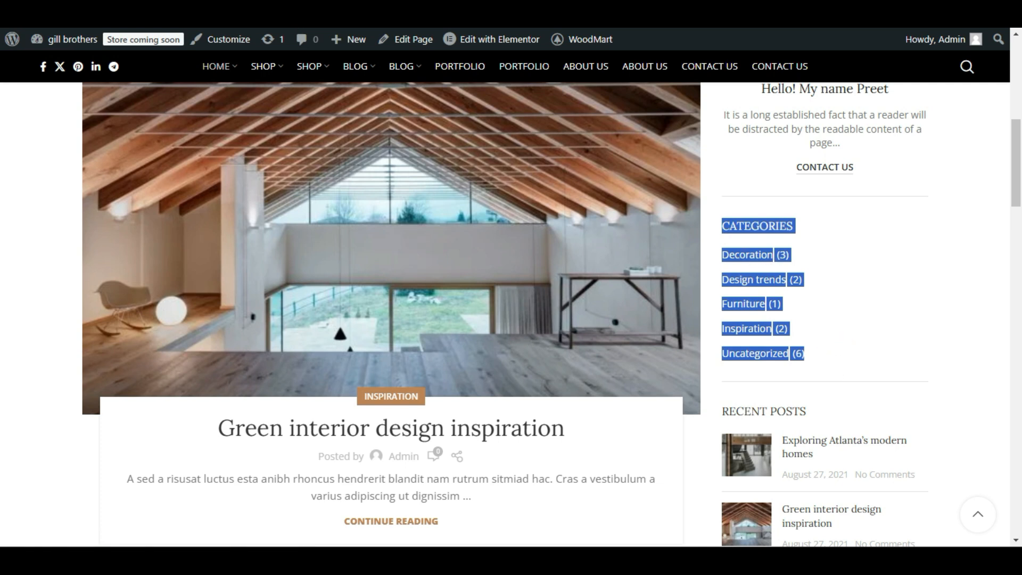
{"action": "left_click", "coordinate": [285, 12]}
{"action": "double_click", "coordinate": [331, 306]}
{"action": "left_click", "coordinate": [189, 301]}
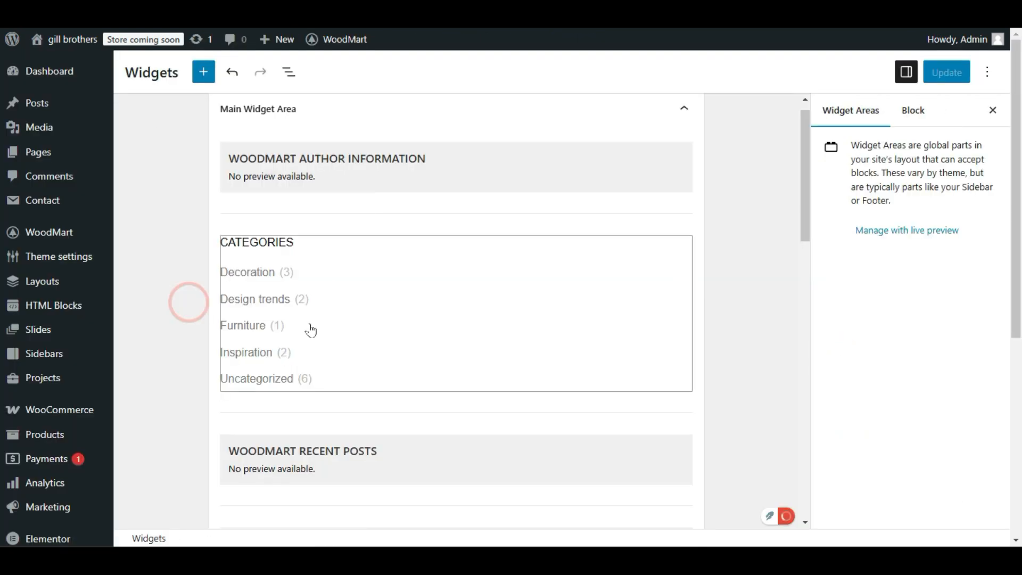
{"action": "left_click", "coordinate": [373, 326]}
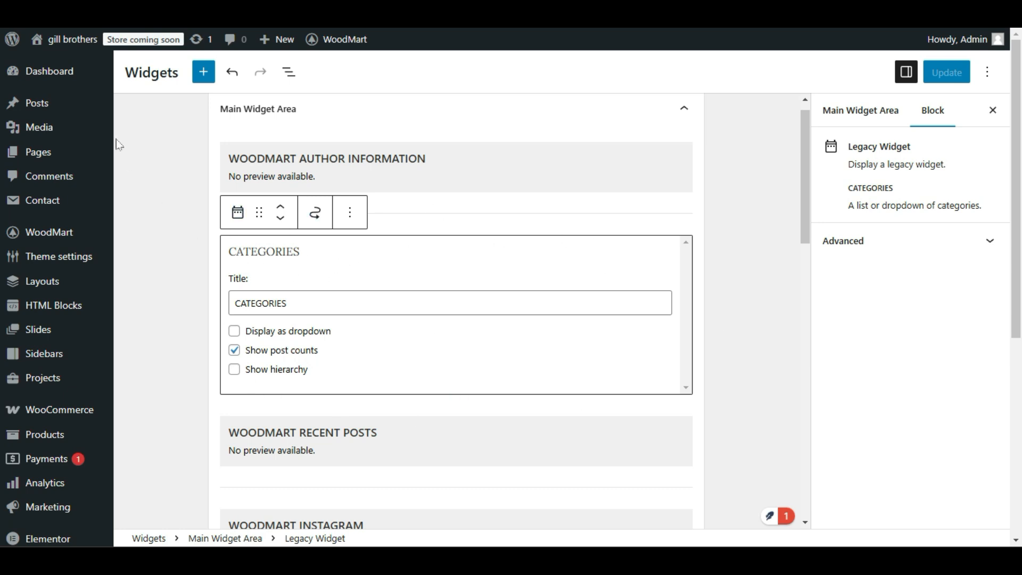
Delete the Categories widget from the Main Widget Area.
{"action": "mouse_move", "coordinate": [46, 105]}
{"action": "left_click", "coordinate": [351, 216]}
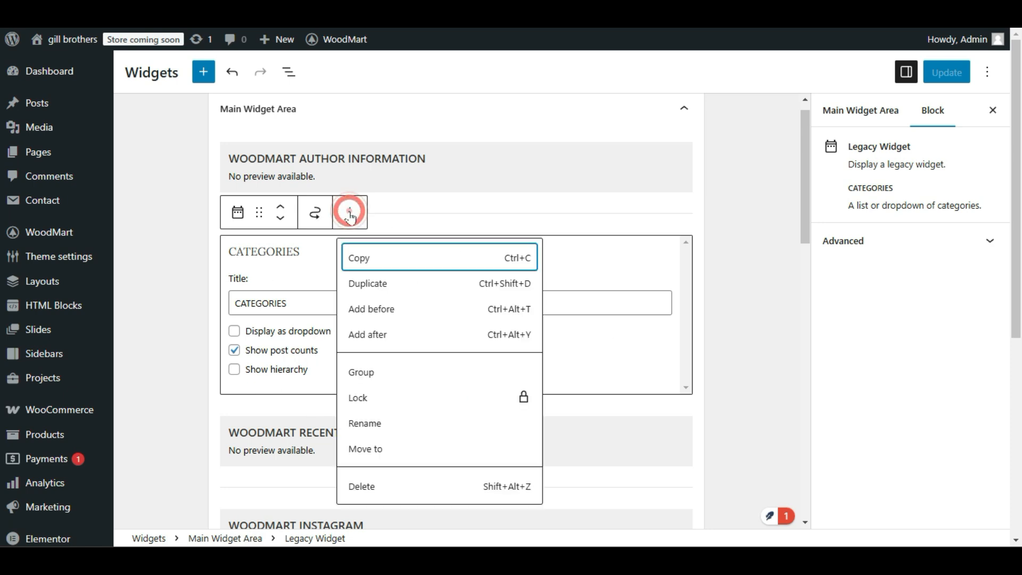
{"action": "left_click", "coordinate": [362, 485]}
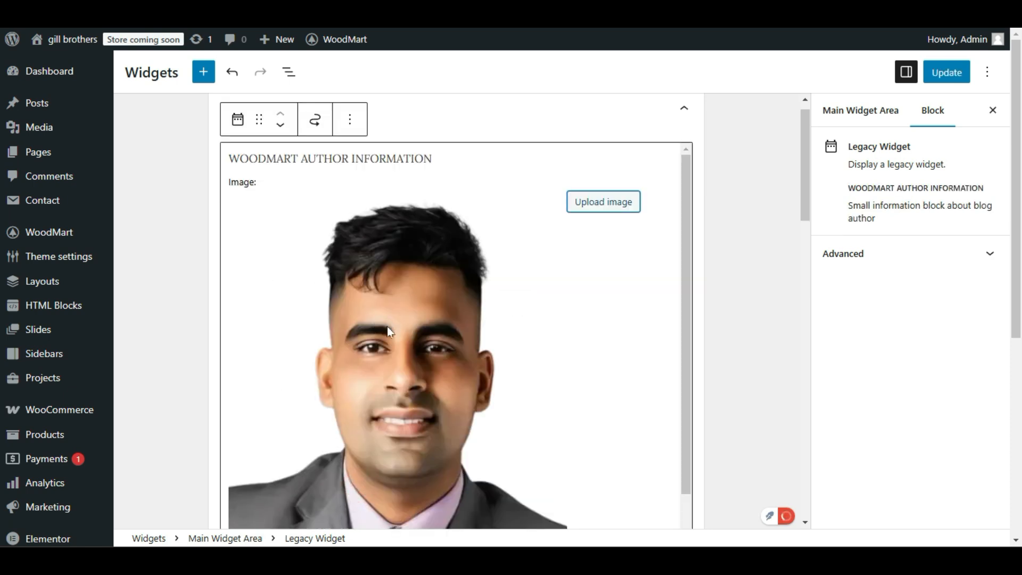
Search the blocks for "menu" and insert a Navigation Menu widget between the author information and recent posts widgets.
{"action": "scroll", "coordinate": [387, 327], "scroll_direction": "down", "scroll_amount": 10}
{"action": "scroll", "coordinate": [417, 280], "scroll_direction": "down", "scroll_amount": 2}
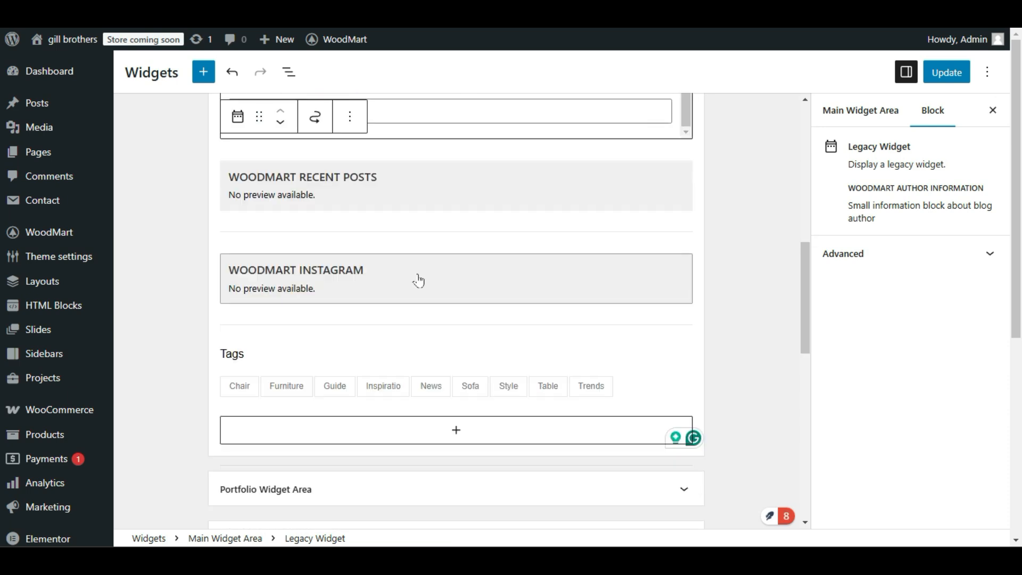
{"action": "scroll", "coordinate": [450, 358], "scroll_direction": "up", "scroll_amount": 4}
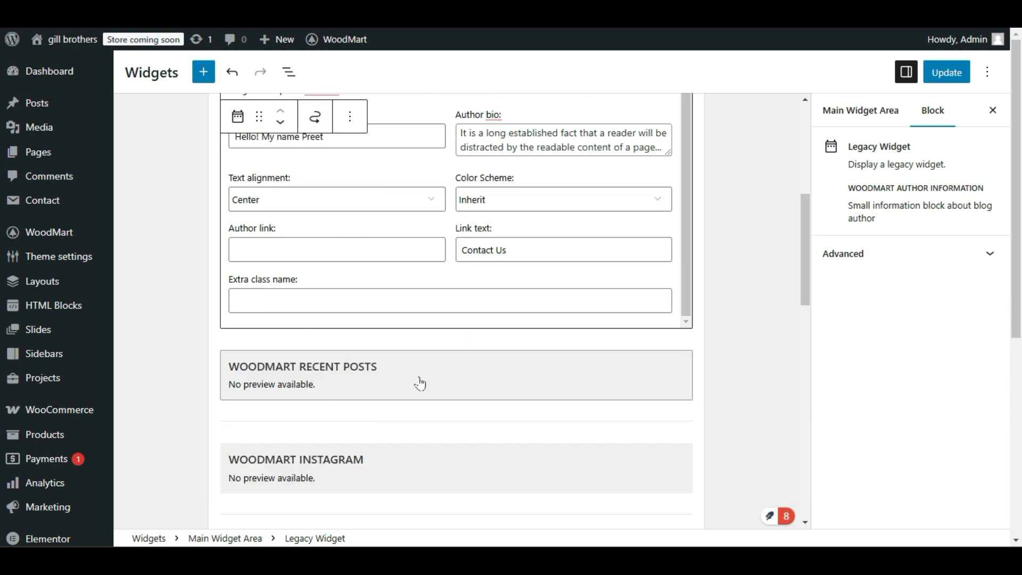
{"action": "scroll", "coordinate": [450, 339], "scroll_direction": "down", "scroll_amount": 2}
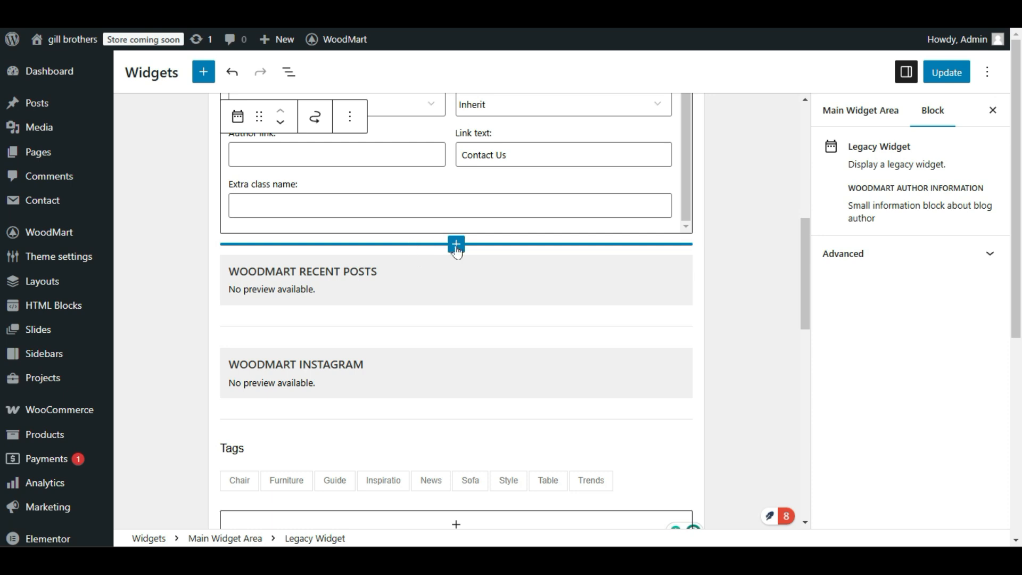
{"action": "left_click", "coordinate": [457, 245]}
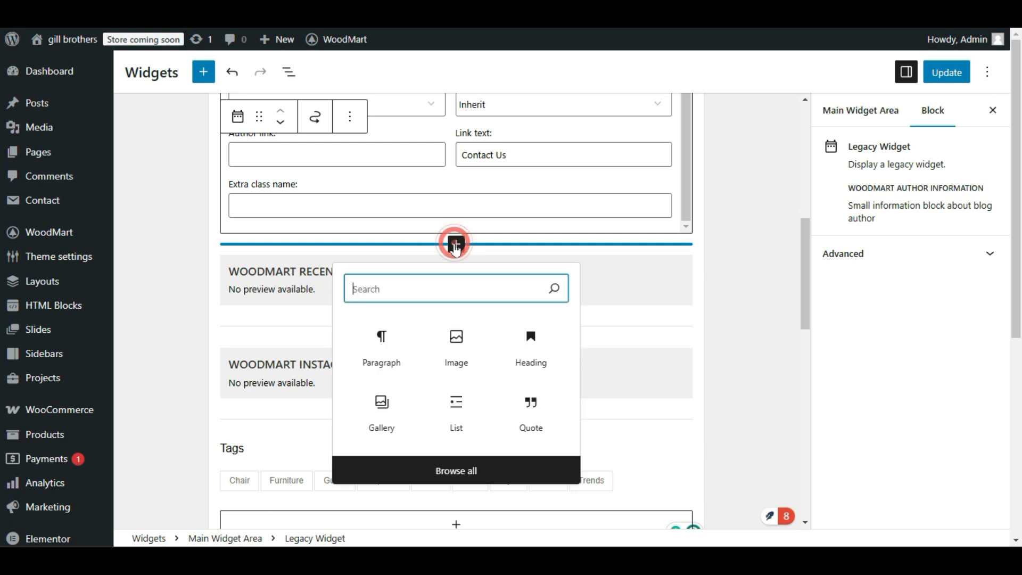
{"action": "left_click", "coordinate": [439, 296]}
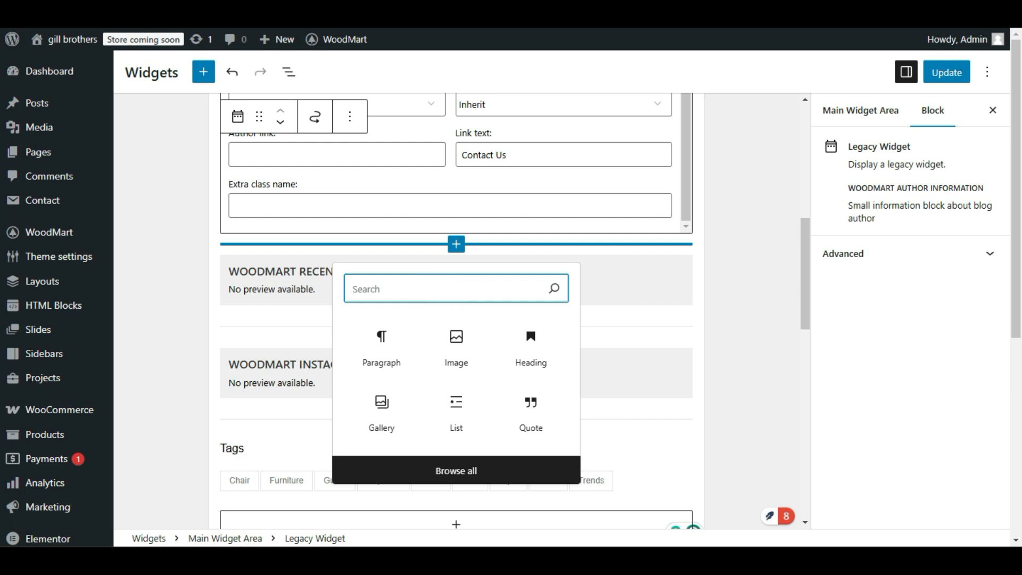
{"action": "type", "text": "men"}
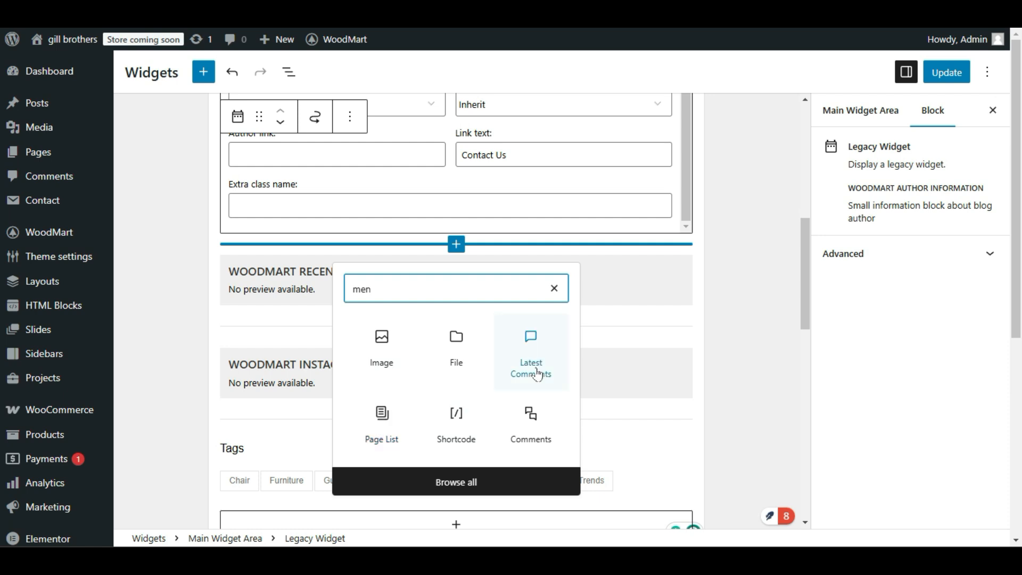
{"action": "double_click", "coordinate": [408, 291]}
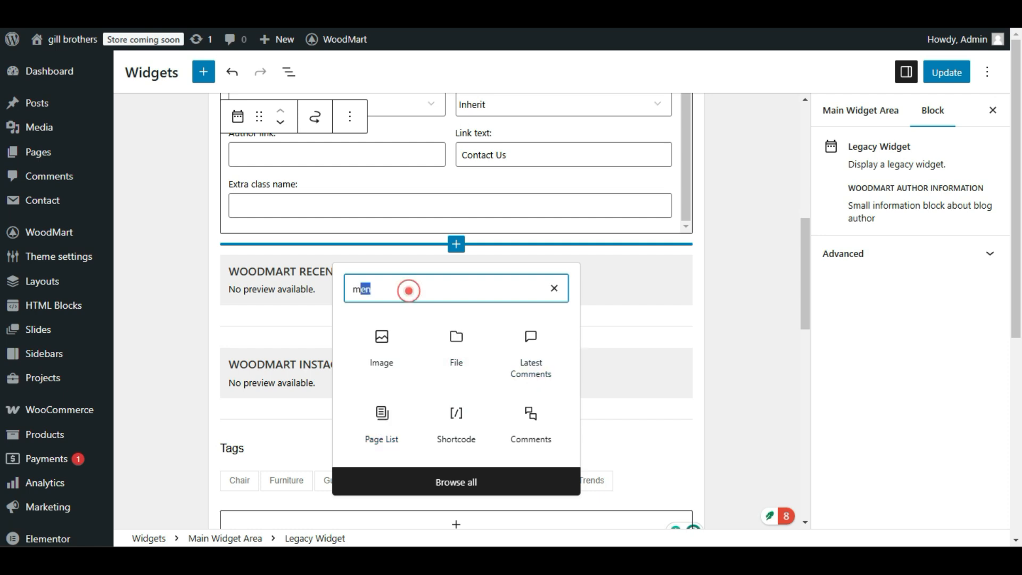
{"action": "type", "text": "menu"}
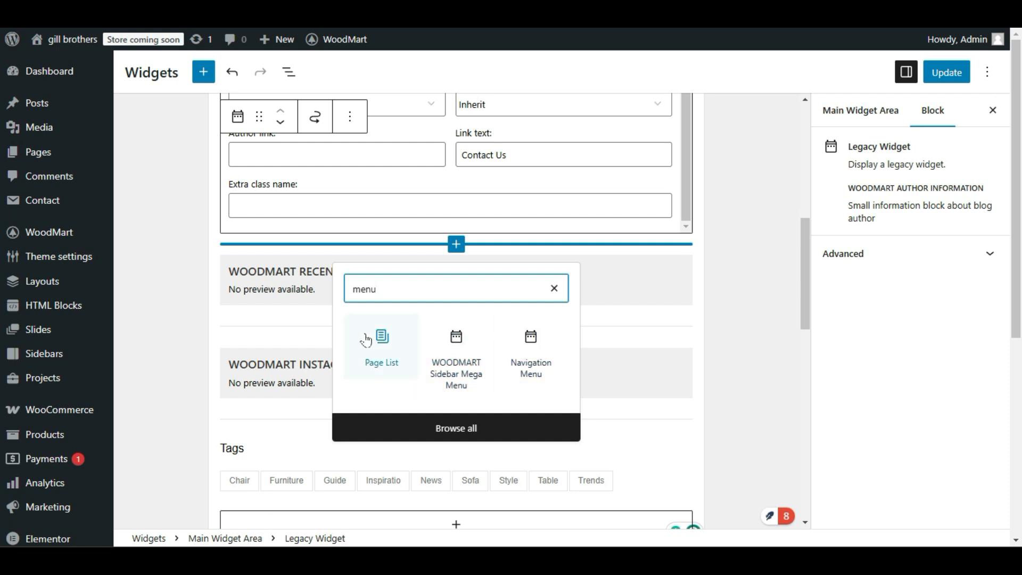
{"action": "left_click", "coordinate": [534, 340]}
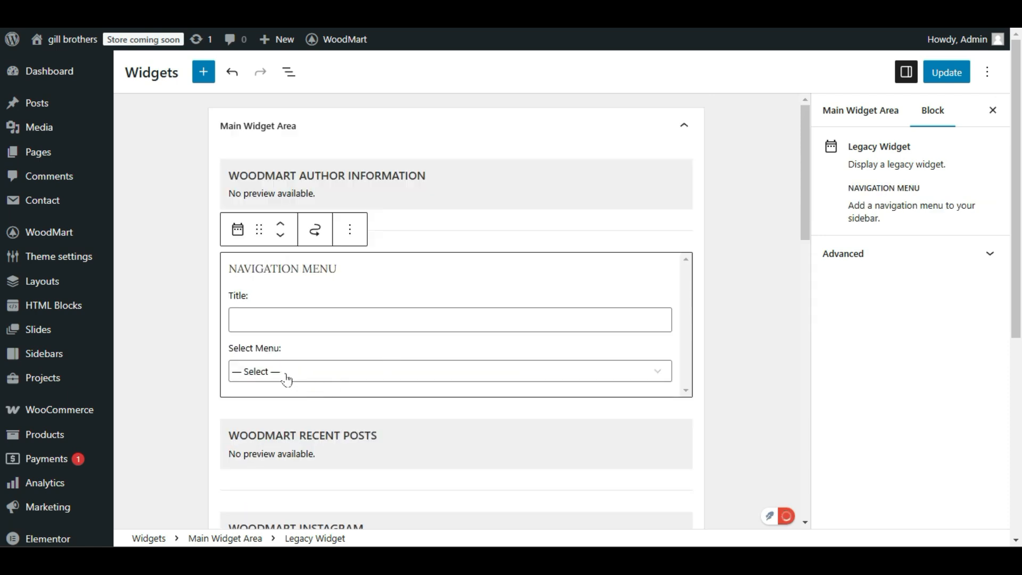
Assign the Categories menu to the new Navigation Menu widget and update the widgets.
{"action": "left_click", "coordinate": [335, 373]}
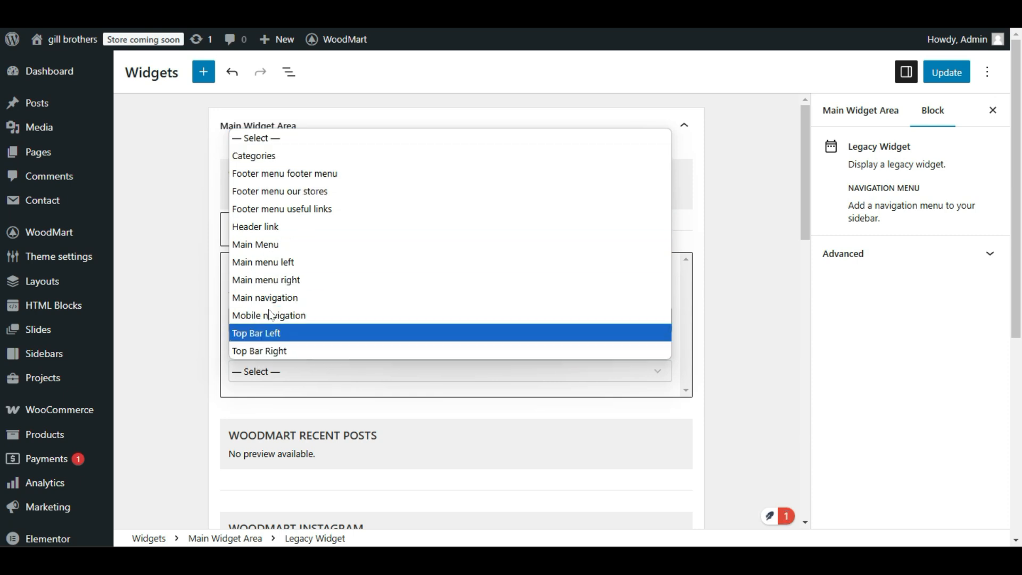
{"action": "left_click", "coordinate": [155, 430]}
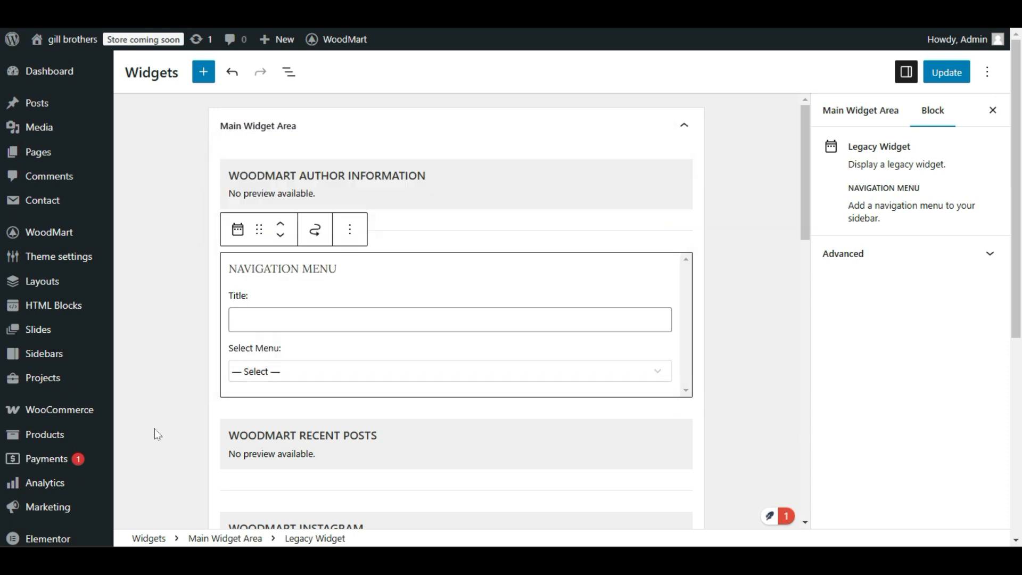
{"action": "left_click", "coordinate": [154, 427]}
{"action": "left_click", "coordinate": [314, 269]}
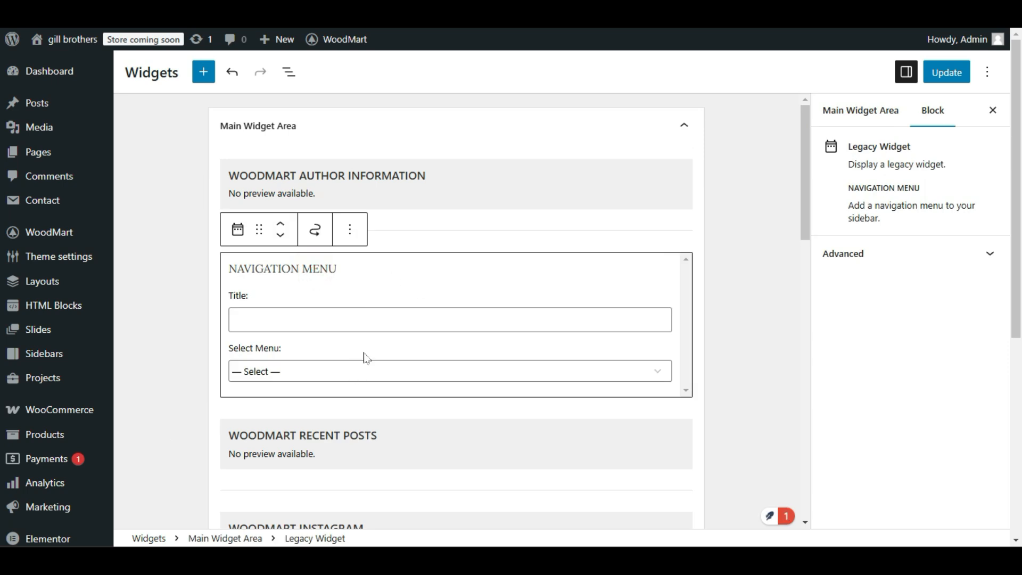
{"action": "left_click", "coordinate": [364, 382]}
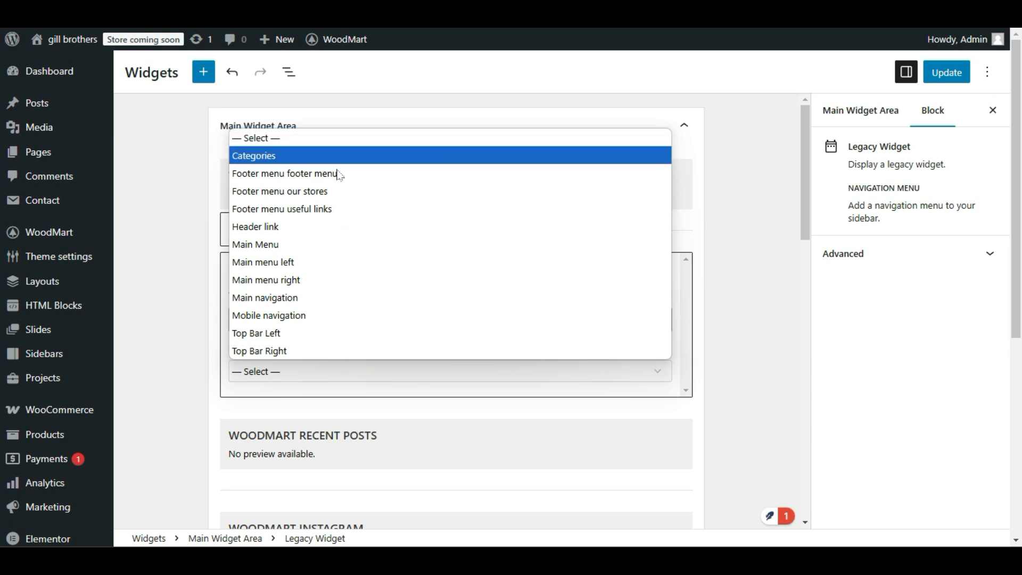
{"action": "left_click", "coordinate": [289, 156]}
{"action": "left_click", "coordinate": [314, 378]}
{"action": "left_click", "coordinate": [313, 377]}
{"action": "left_click", "coordinate": [313, 378]}
{"action": "left_click", "coordinate": [294, 156]}
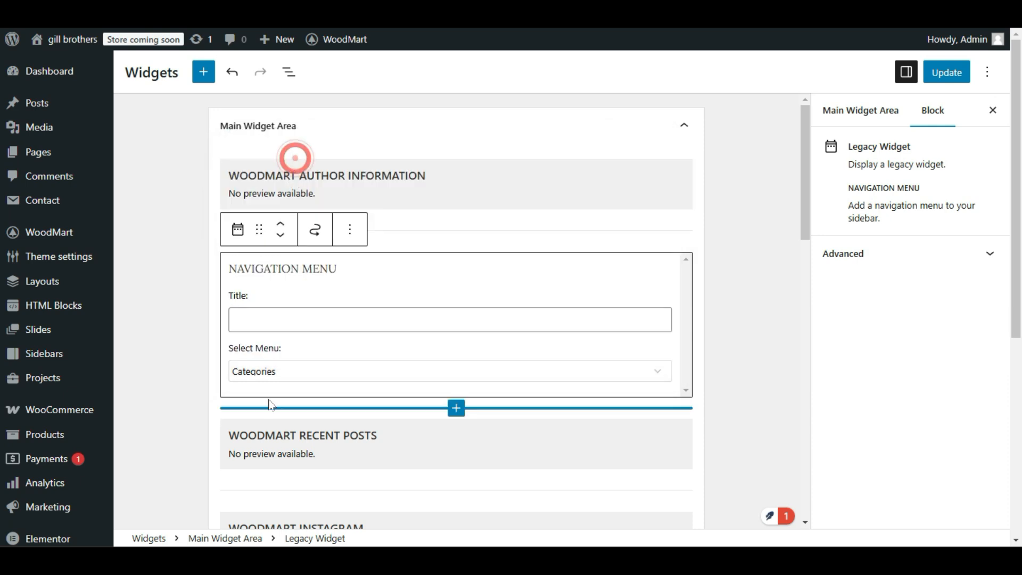
{"action": "left_click", "coordinate": [269, 369]}
{"action": "left_click", "coordinate": [284, 372]}
{"action": "left_click", "coordinate": [949, 84]}
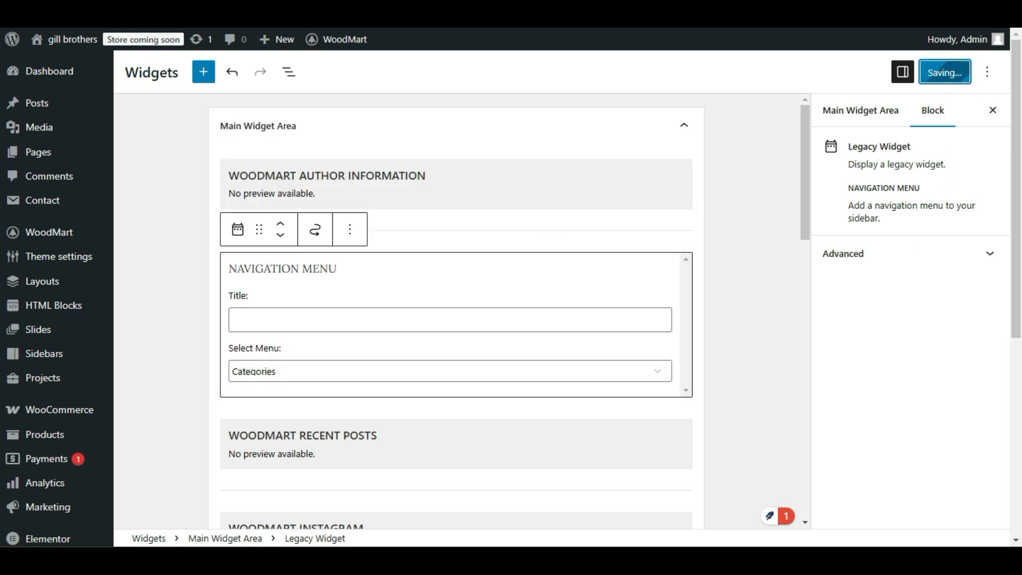
Check the category links of the new navigation menu in the live site's sidebar.
{"action": "left_click", "coordinate": [170, 10]}
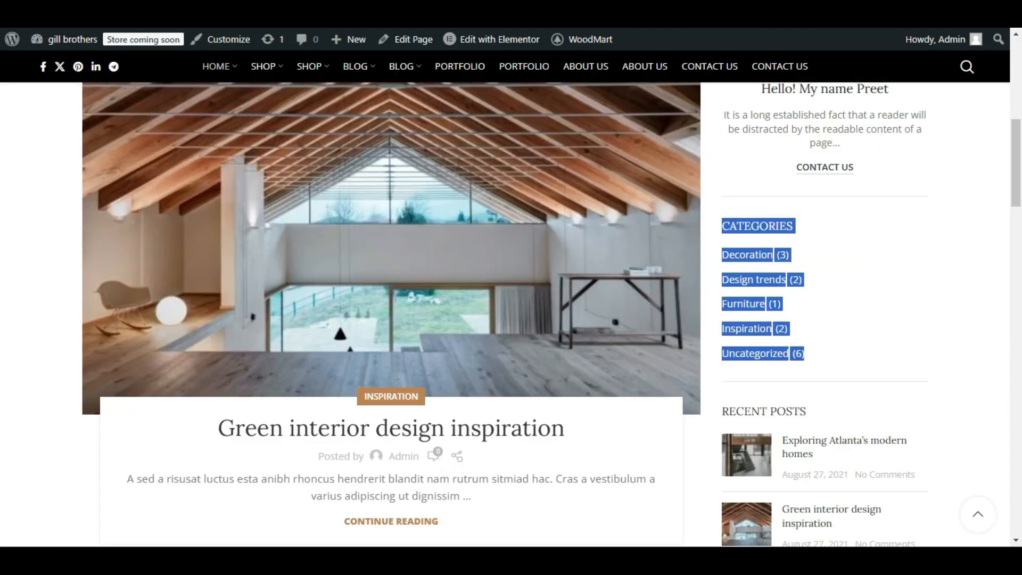
{"action": "left_click", "coordinate": [916, 271]}
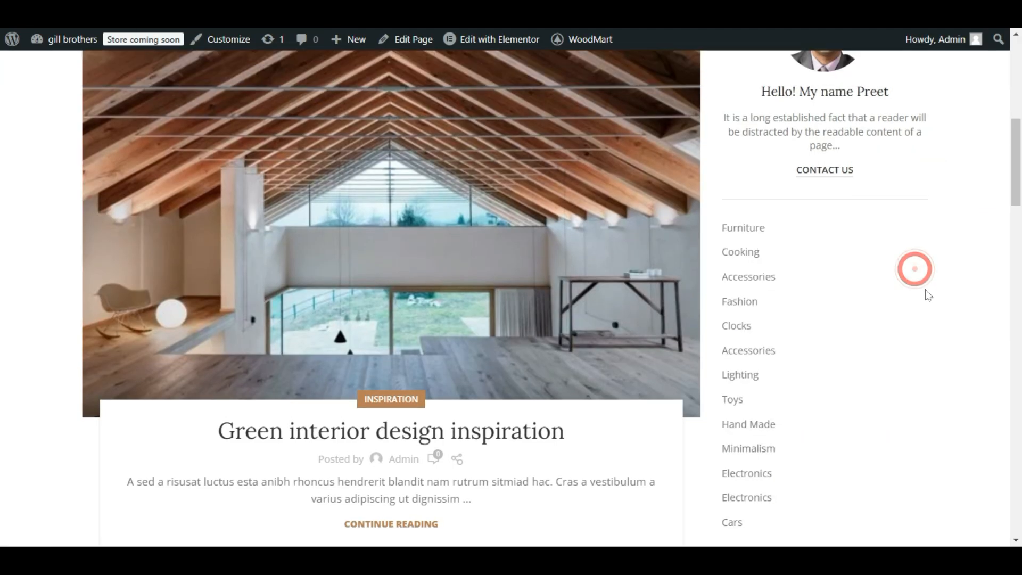
{"action": "scroll", "coordinate": [928, 299], "scroll_direction": "down", "scroll_amount": 2}
{"action": "left_click_drag", "start_coordinate": [774, 113], "coordinate": [802, 432]}
{"action": "left_click", "coordinate": [802, 433]}
{"action": "left_click_drag", "start_coordinate": [759, 106], "coordinate": [817, 446]}
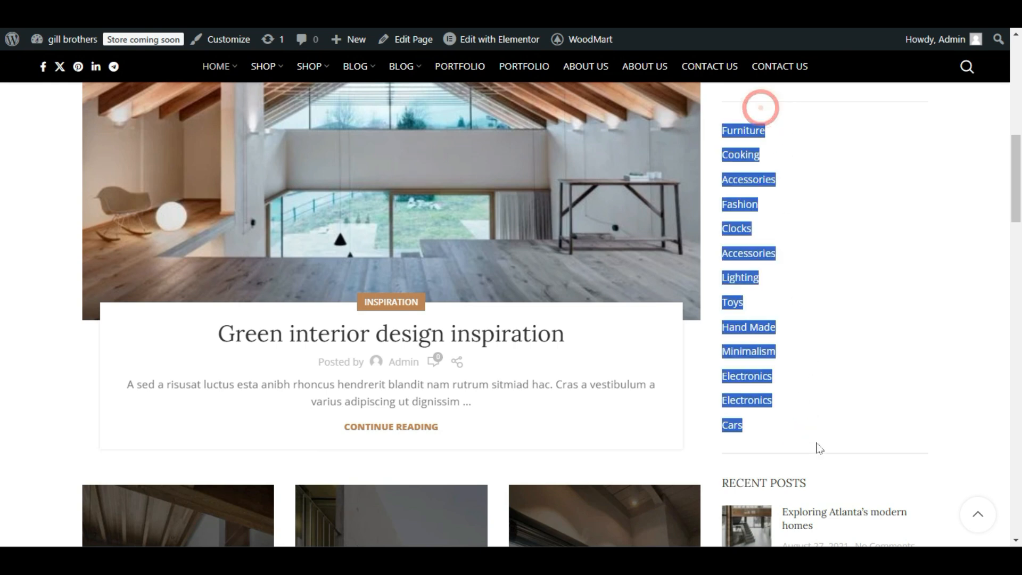
{"action": "left_click", "coordinate": [817, 443]}
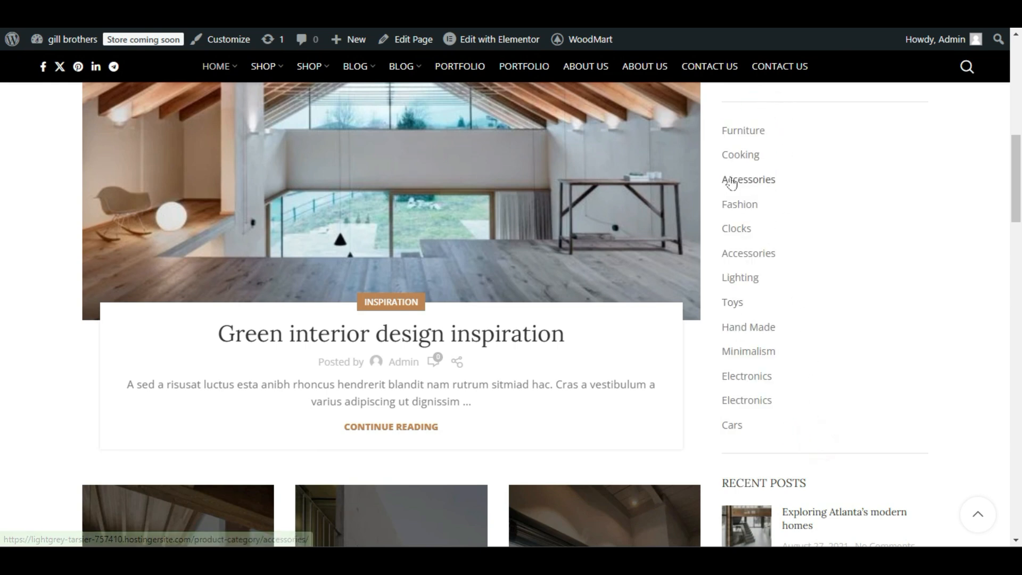
Return to the widget editor and review the menus available for the Navigation Menu widget.
{"action": "key", "text": "ctrl+Tab"}
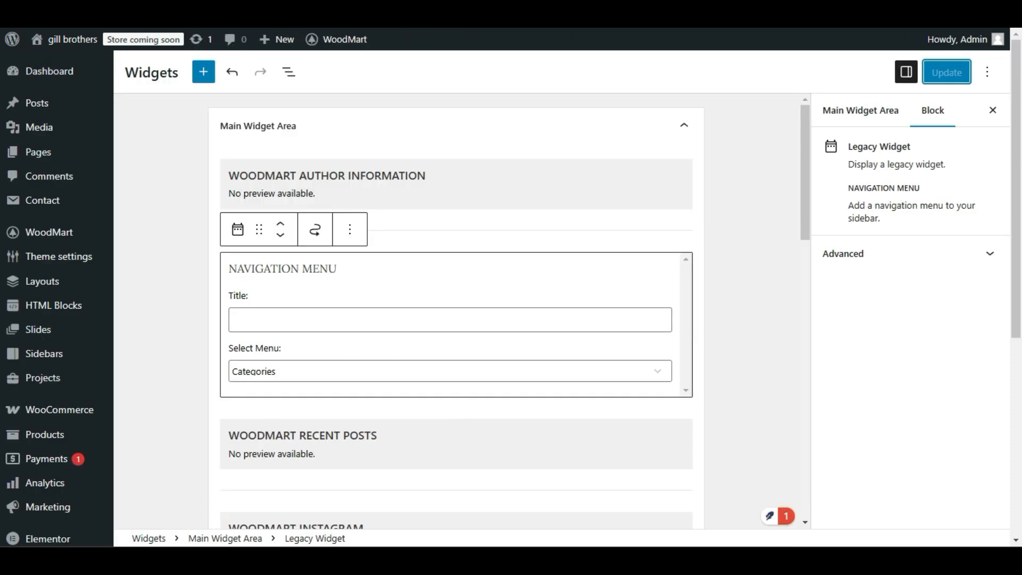
{"action": "left_click", "coordinate": [260, 373]}
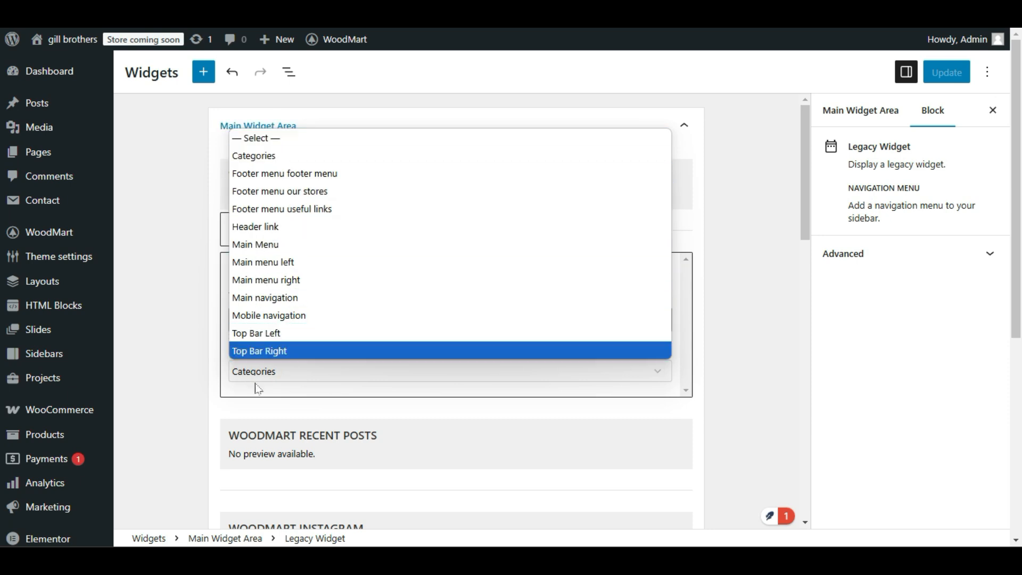
{"action": "left_click", "coordinate": [171, 425]}
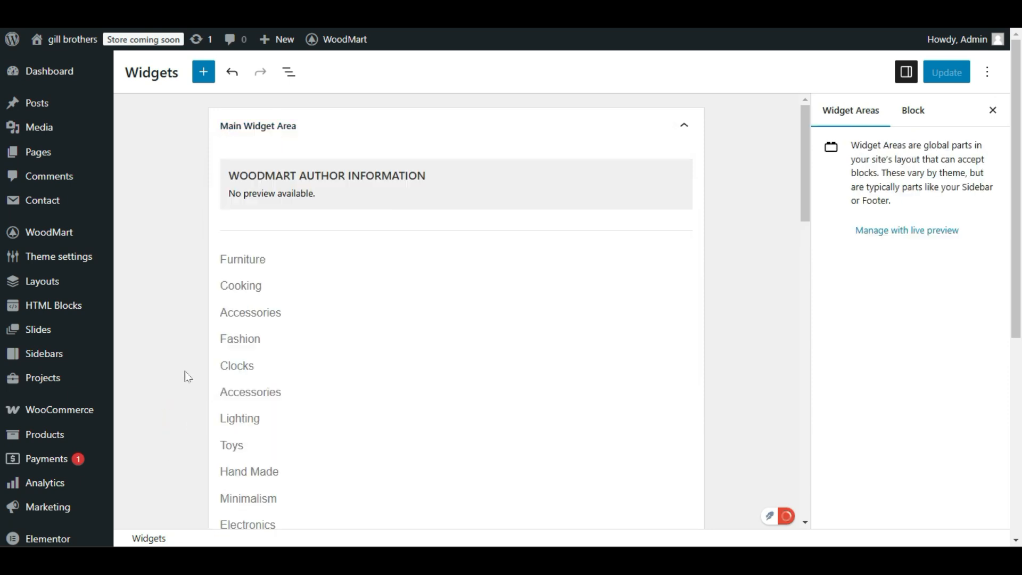
Open the site's menu management page and load the Categories menu for editing, discarding unsaved changes to Main Menu.
{"action": "scroll", "coordinate": [159, 376], "scroll_direction": "down", "scroll_amount": 4}
{"action": "scroll", "coordinate": [75, 267], "scroll_direction": "down", "scroll_amount": 5}
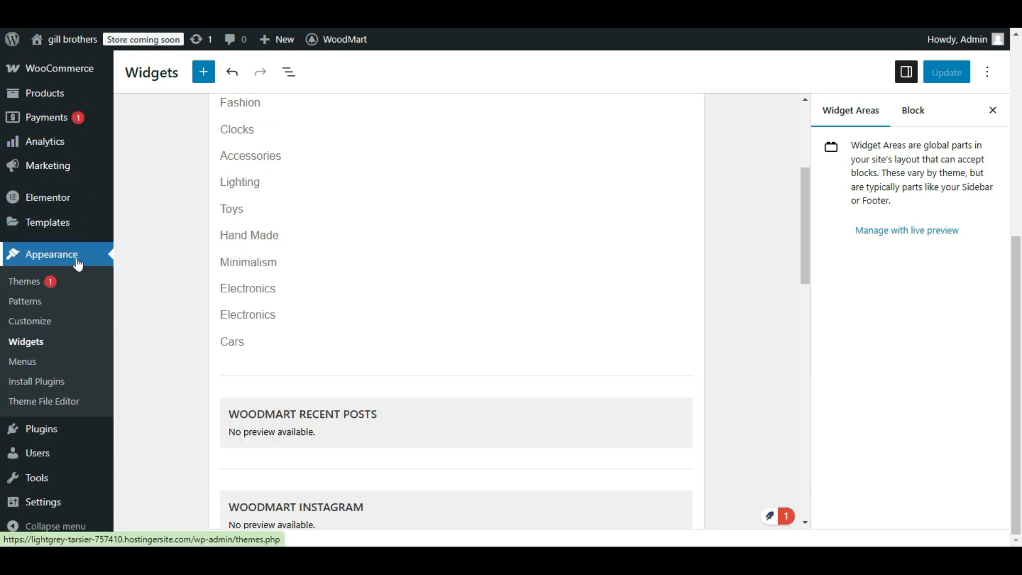
{"action": "left_click", "coordinate": [27, 365]}
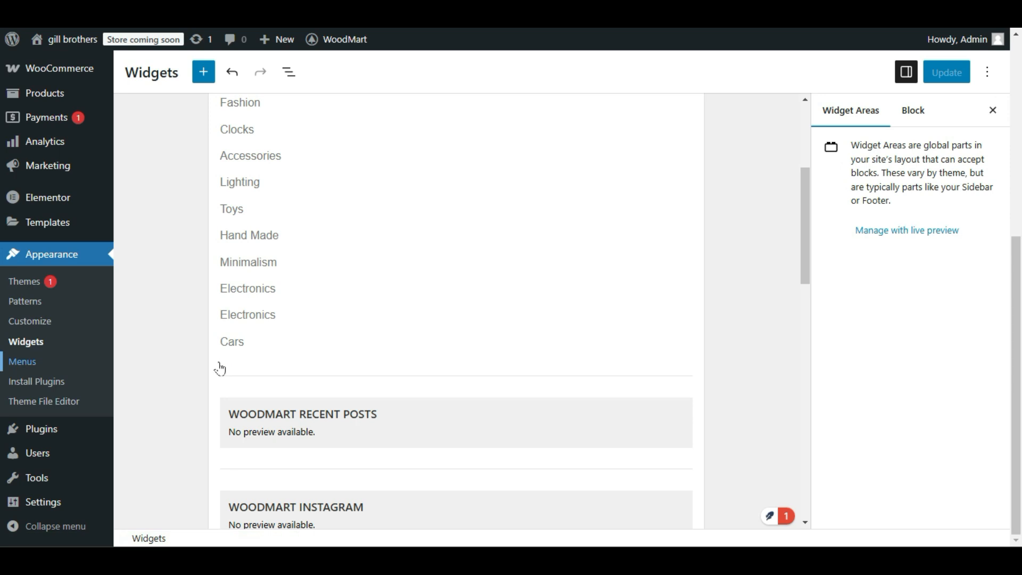
{"action": "scroll", "coordinate": [177, 371], "scroll_direction": "down", "scroll_amount": 3}
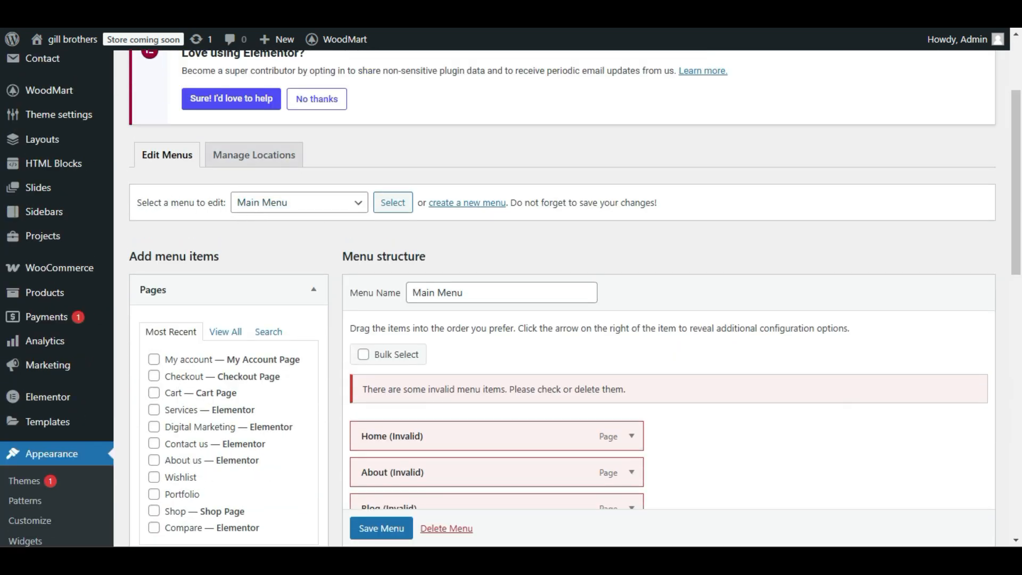
{"action": "left_click", "coordinate": [242, 205]}
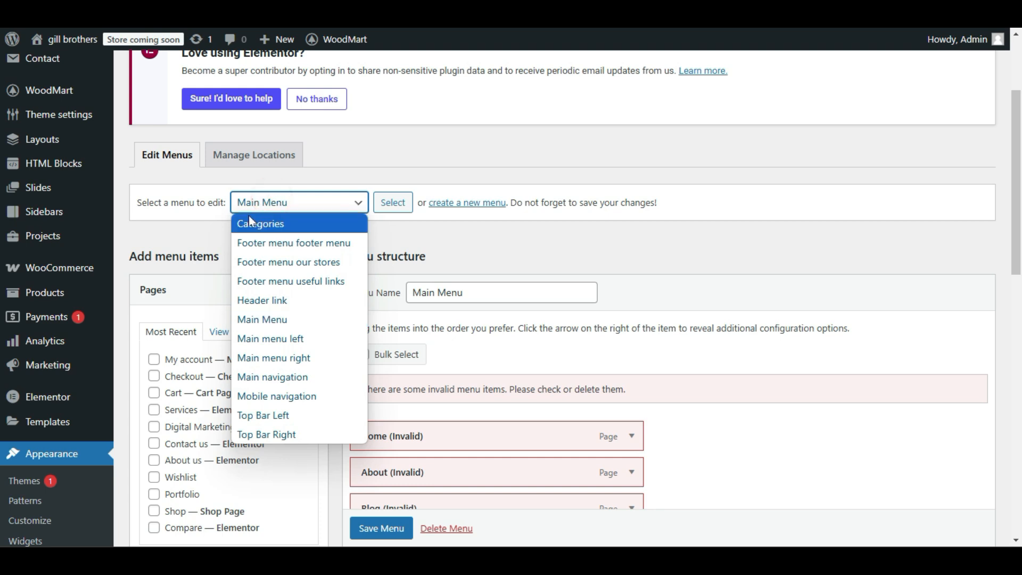
{"action": "left_click", "coordinate": [249, 221]}
{"action": "left_click", "coordinate": [392, 202]}
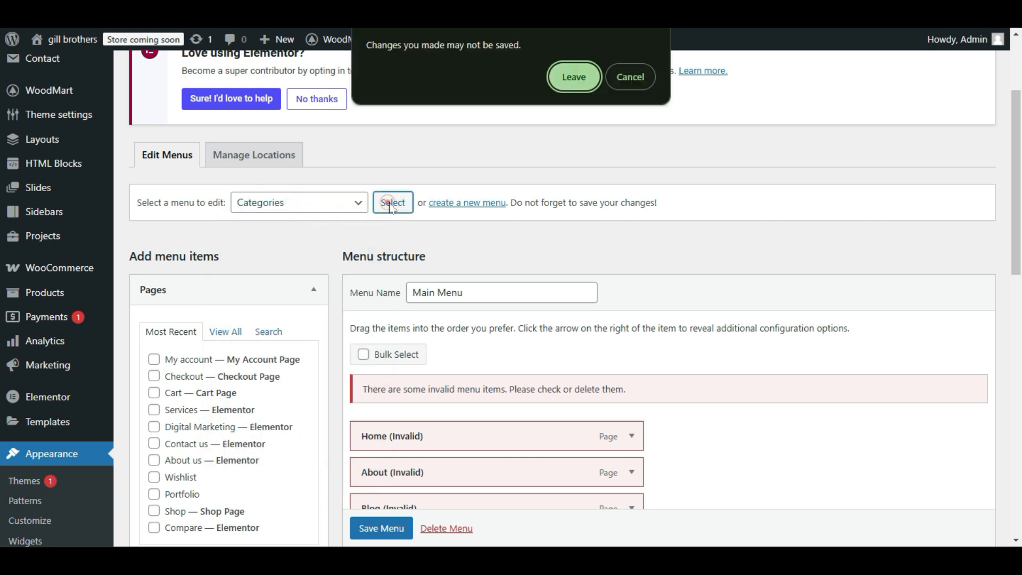
{"action": "left_click", "coordinate": [580, 75]}
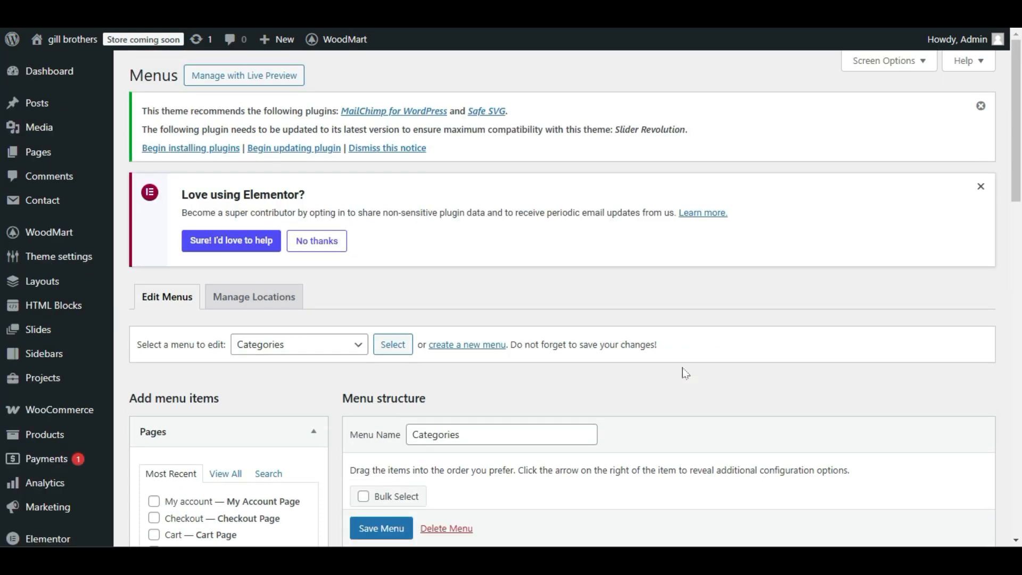
Remove the invalid item "#27 (no title)" from the Categories menu structure.
{"action": "scroll", "coordinate": [687, 372], "scroll_direction": "down", "scroll_amount": 3}
{"action": "scroll", "coordinate": [687, 373], "scroll_direction": "down", "scroll_amount": 3}
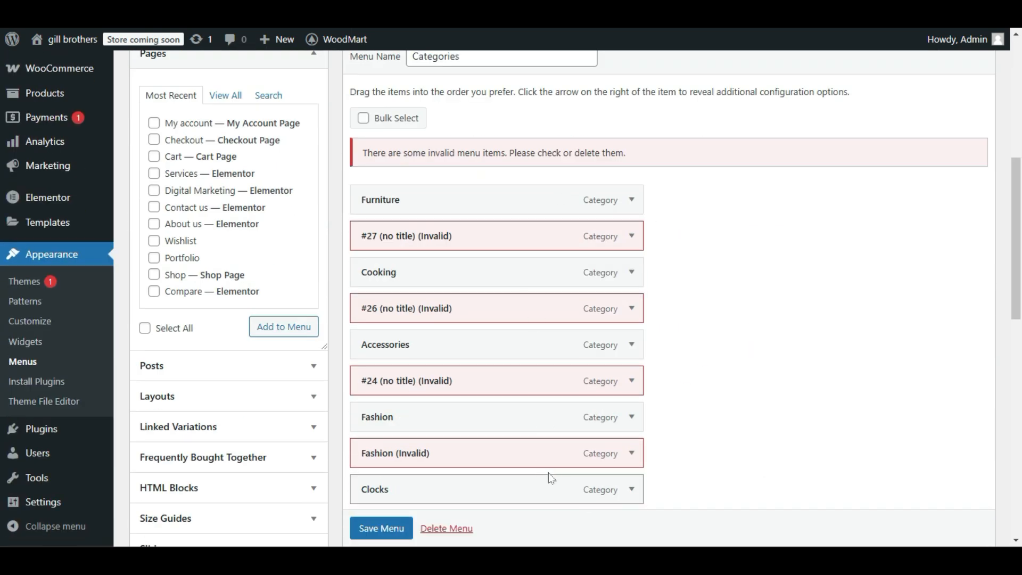
{"action": "left_click", "coordinate": [631, 238]}
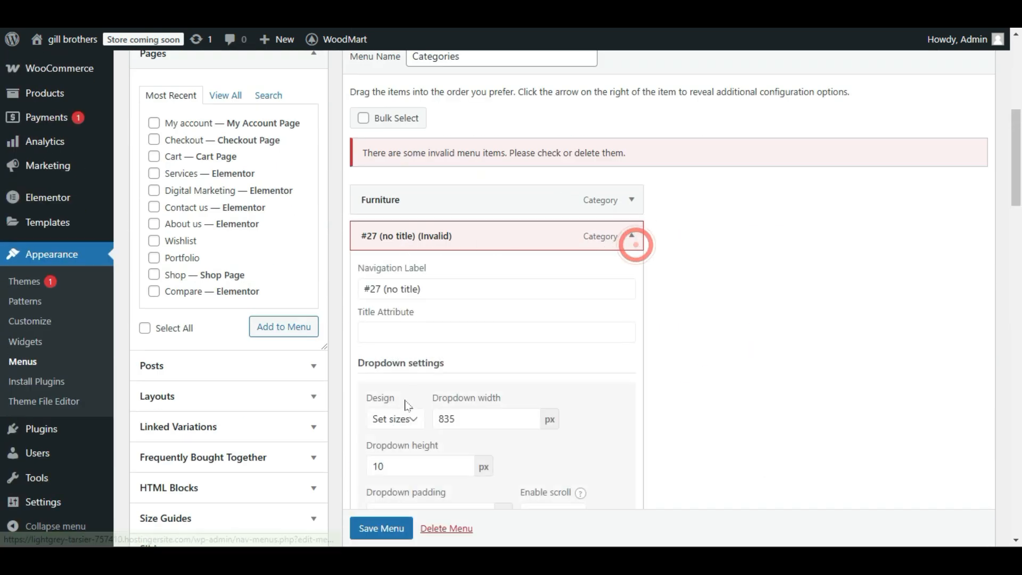
{"action": "double_click", "coordinate": [634, 239]}
{"action": "scroll", "coordinate": [562, 297], "scroll_direction": "down", "scroll_amount": 7}
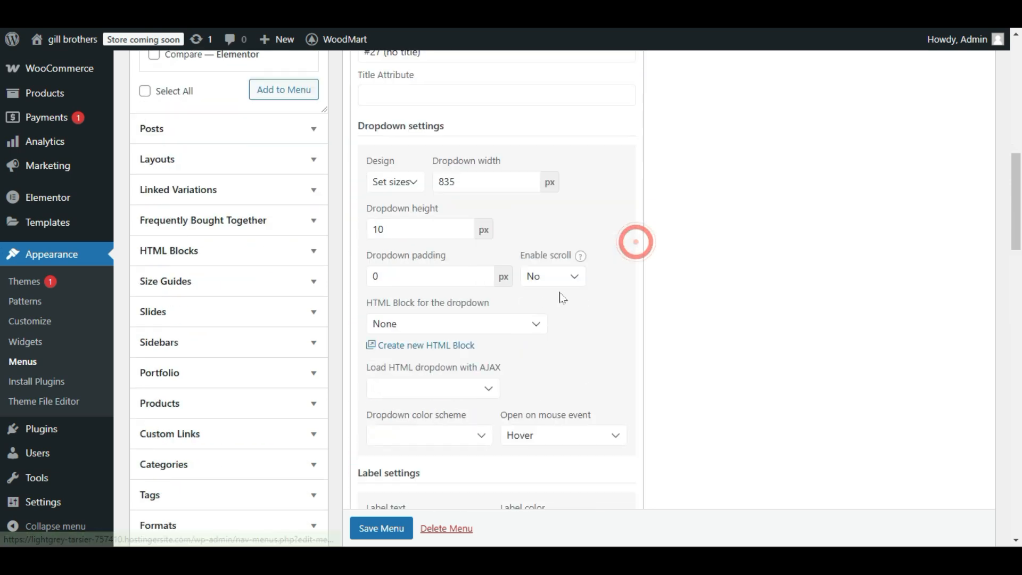
{"action": "scroll", "coordinate": [364, 378], "scroll_direction": "down", "scroll_amount": 10}
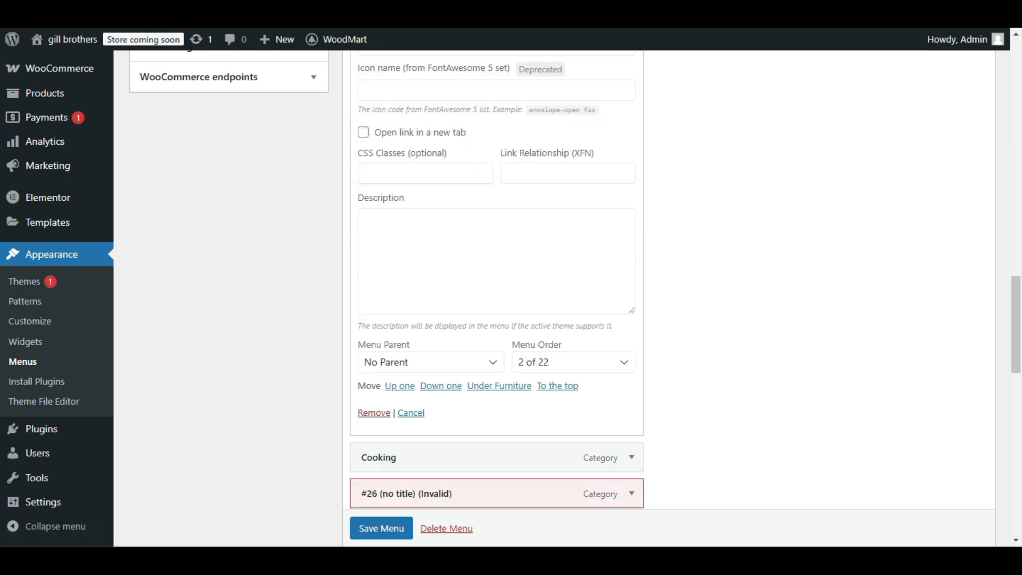
{"action": "scroll", "coordinate": [381, 303], "scroll_direction": "down", "scroll_amount": 1}
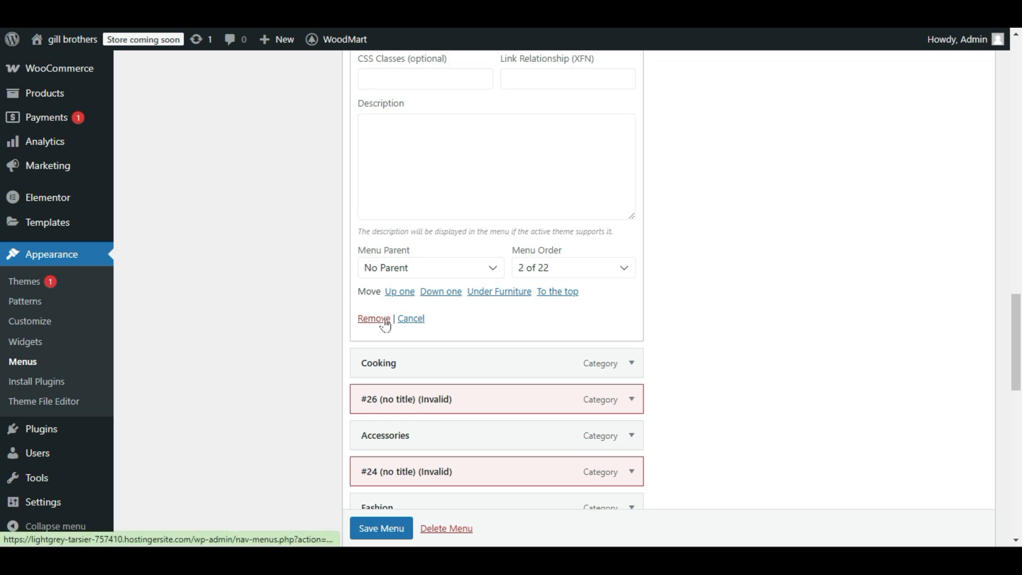
{"action": "left_click", "coordinate": [401, 319]}
Remove the invalid Cars item at the end of the Categories menu.
{"action": "scroll", "coordinate": [511, 324], "scroll_direction": "up", "scroll_amount": 3}
{"action": "scroll", "coordinate": [563, 277], "scroll_direction": "down", "scroll_amount": 3}
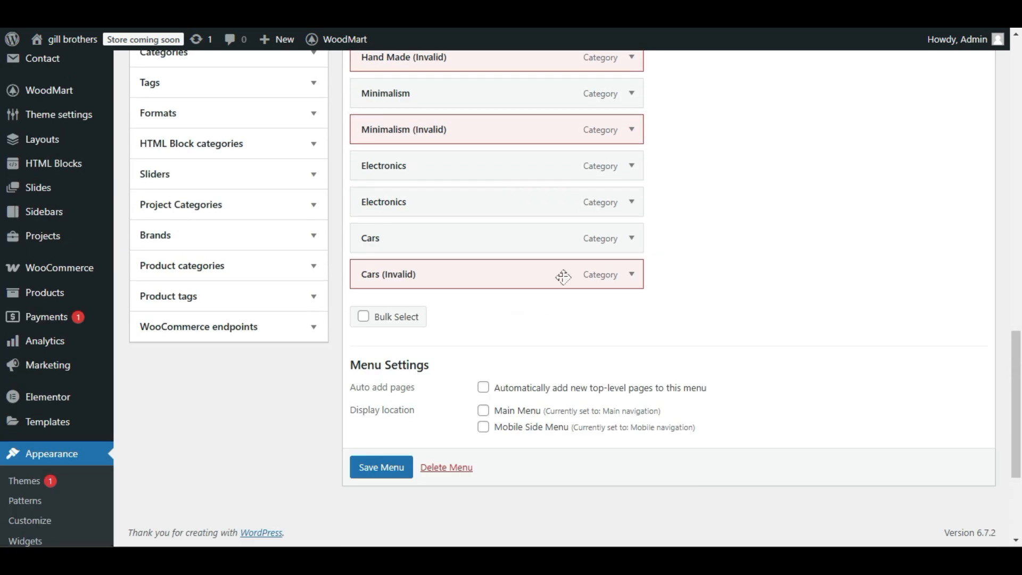
{"action": "left_click", "coordinate": [632, 274]}
{"action": "scroll", "coordinate": [639, 269], "scroll_direction": "down", "scroll_amount": 13}
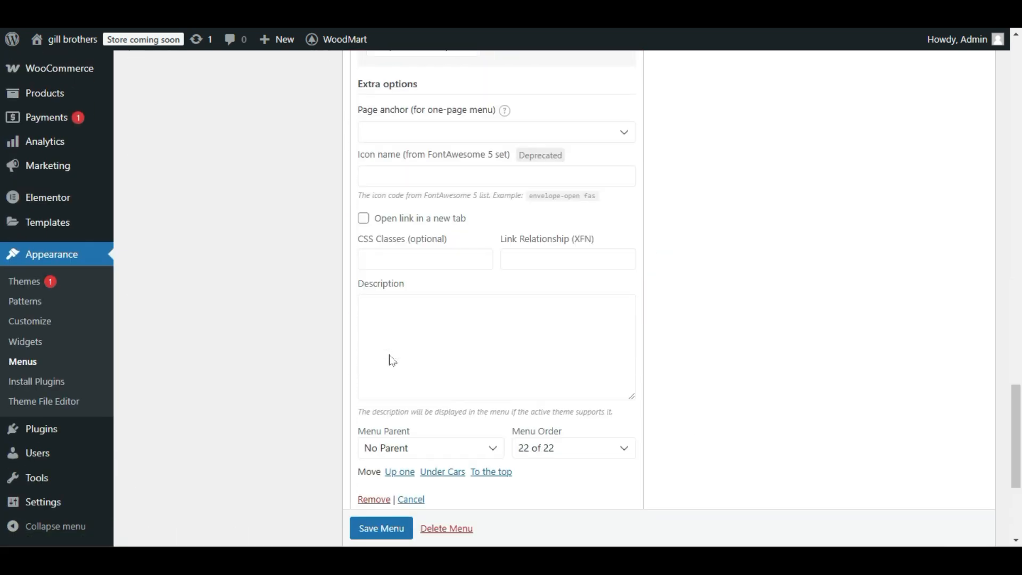
{"action": "scroll", "coordinate": [374, 421], "scroll_direction": "down", "scroll_amount": 3}
{"action": "left_click", "coordinate": [367, 358]}
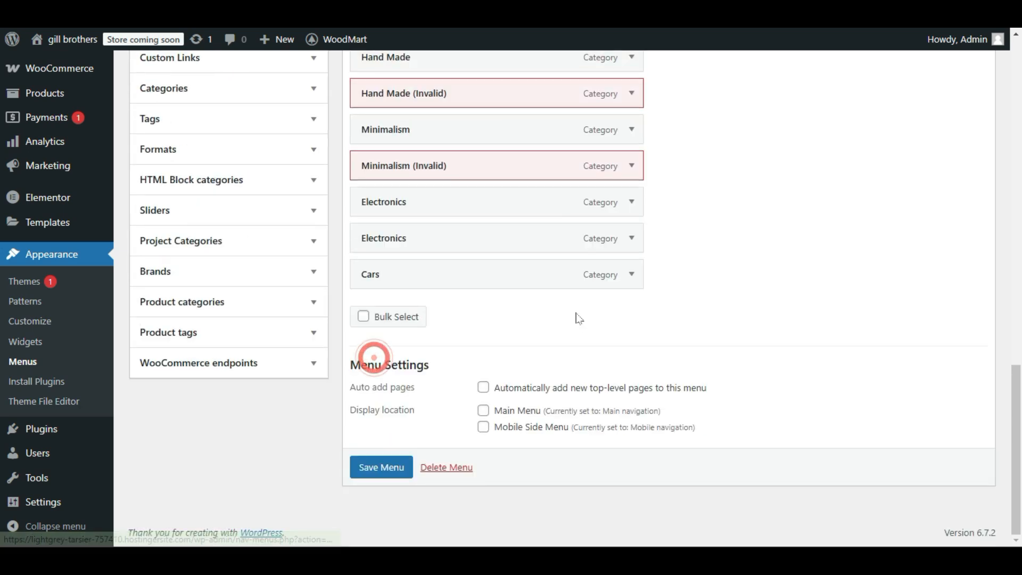
Remove the Cooking item from the Categories menu.
{"action": "scroll", "coordinate": [576, 318], "scroll_direction": "up", "scroll_amount": 10}
{"action": "scroll", "coordinate": [576, 316], "scroll_direction": "up", "scroll_amount": 4}
{"action": "scroll", "coordinate": [576, 322], "scroll_direction": "down", "scroll_amount": 3}
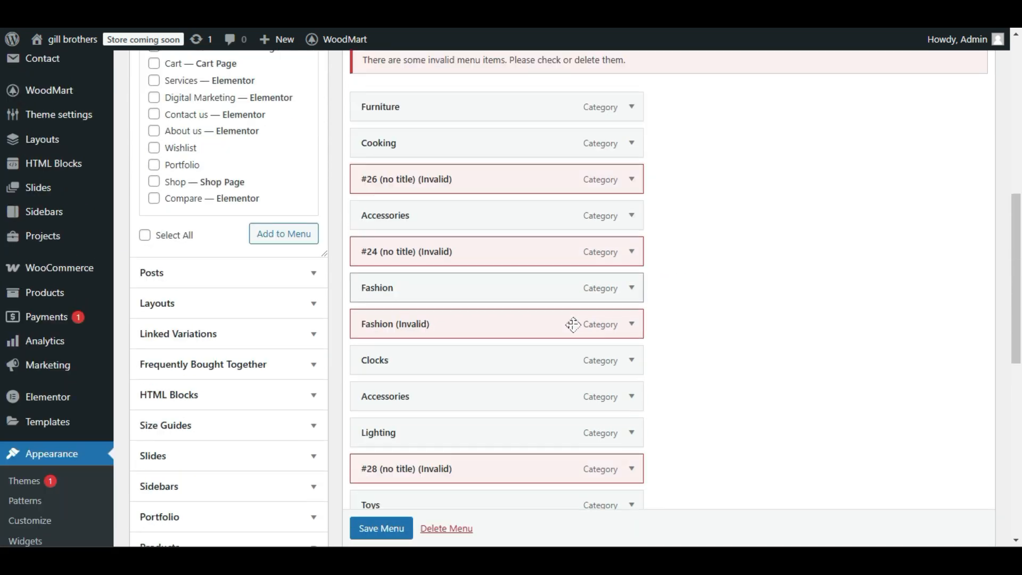
{"action": "scroll", "coordinate": [576, 322], "scroll_direction": "up", "scroll_amount": 2}
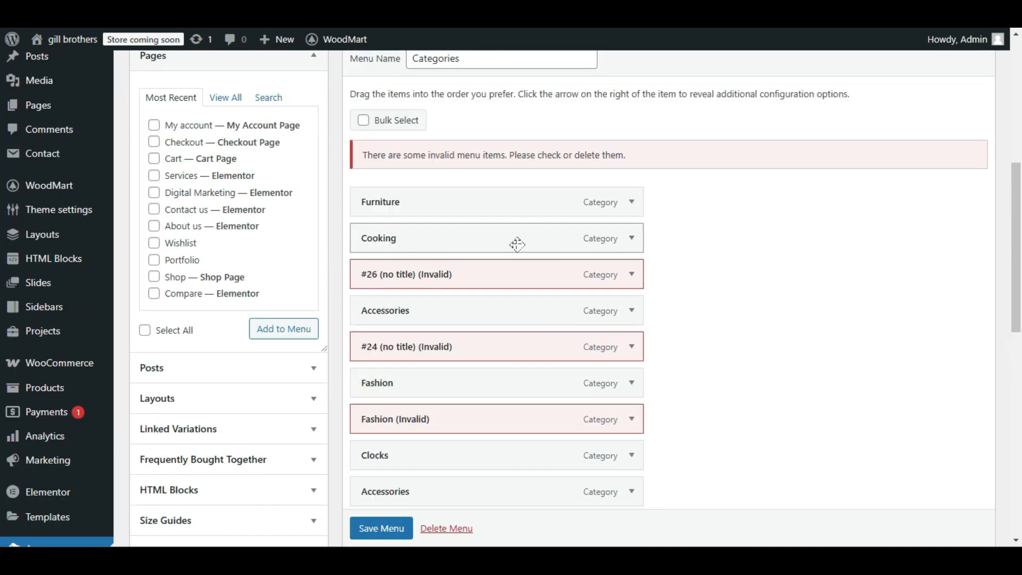
{"action": "left_click", "coordinate": [632, 239]}
{"action": "scroll", "coordinate": [511, 267], "scroll_direction": "down", "scroll_amount": 15}
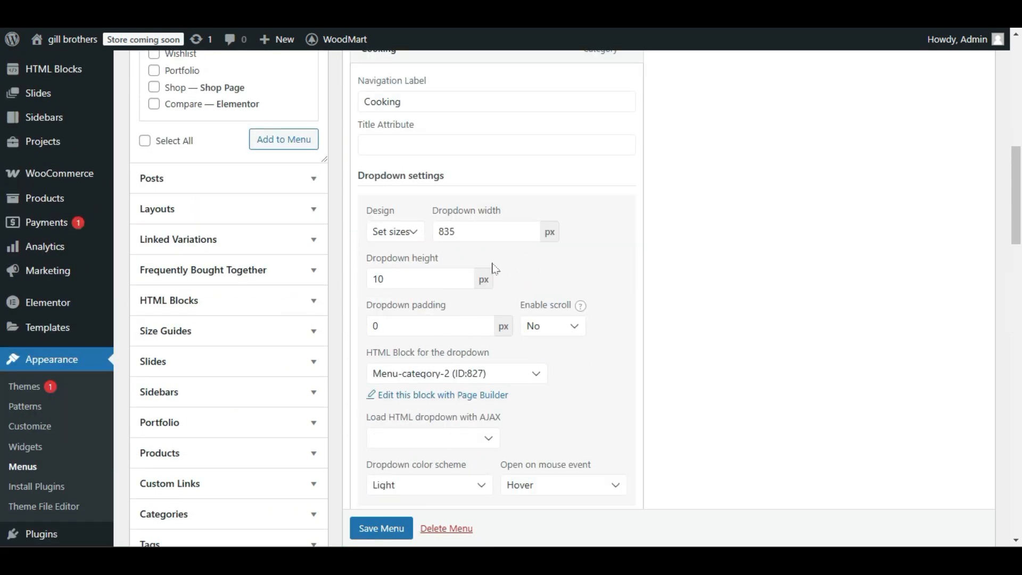
{"action": "scroll", "coordinate": [458, 282], "scroll_direction": "down", "scroll_amount": 5}
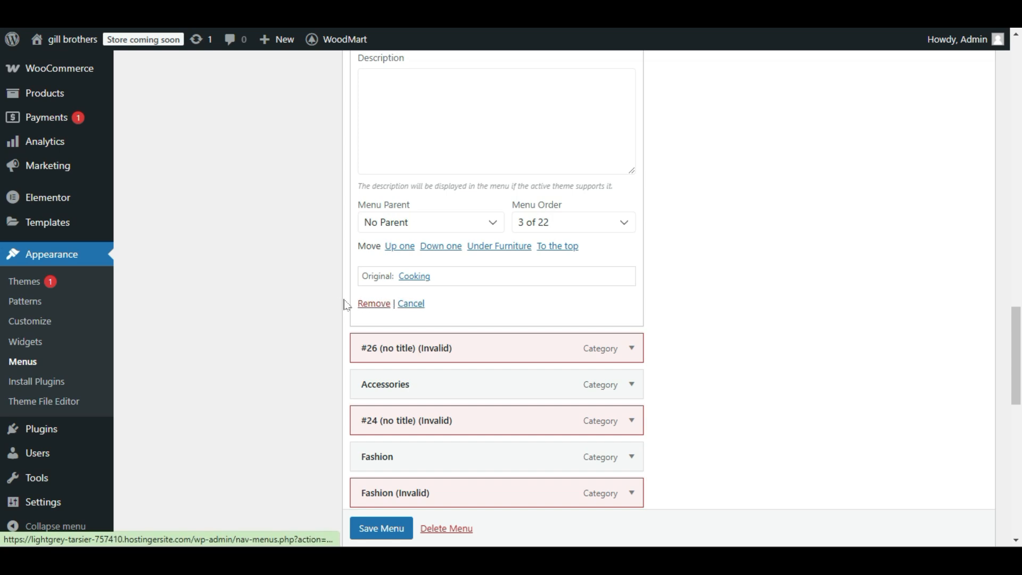
{"action": "left_click", "coordinate": [384, 308]}
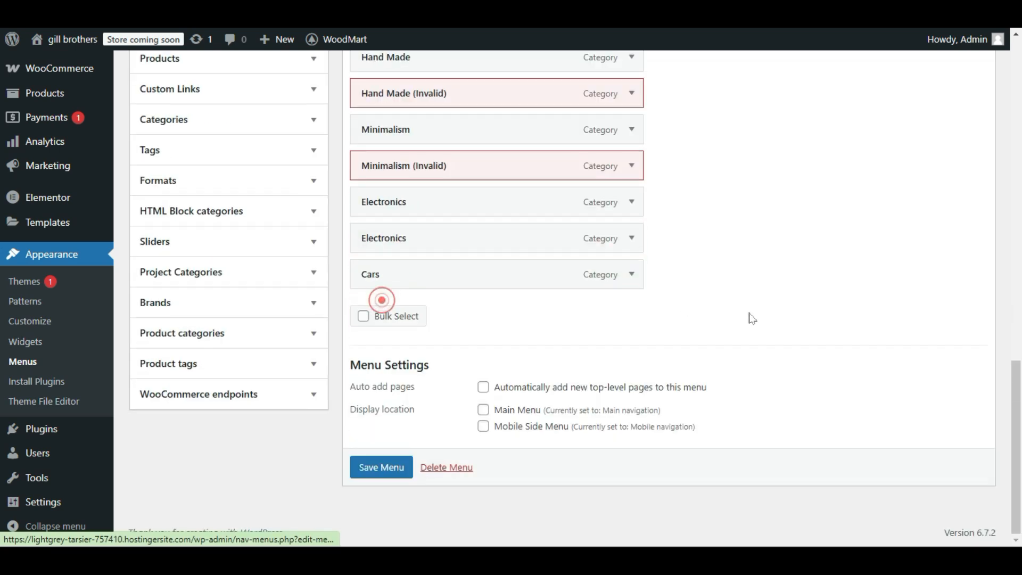
Remove the invalid item "#28 (no title)" below Lighting from the Categories menu.
{"action": "scroll", "coordinate": [662, 325], "scroll_direction": "up", "scroll_amount": 5}
{"action": "left_click", "coordinate": [632, 186]}
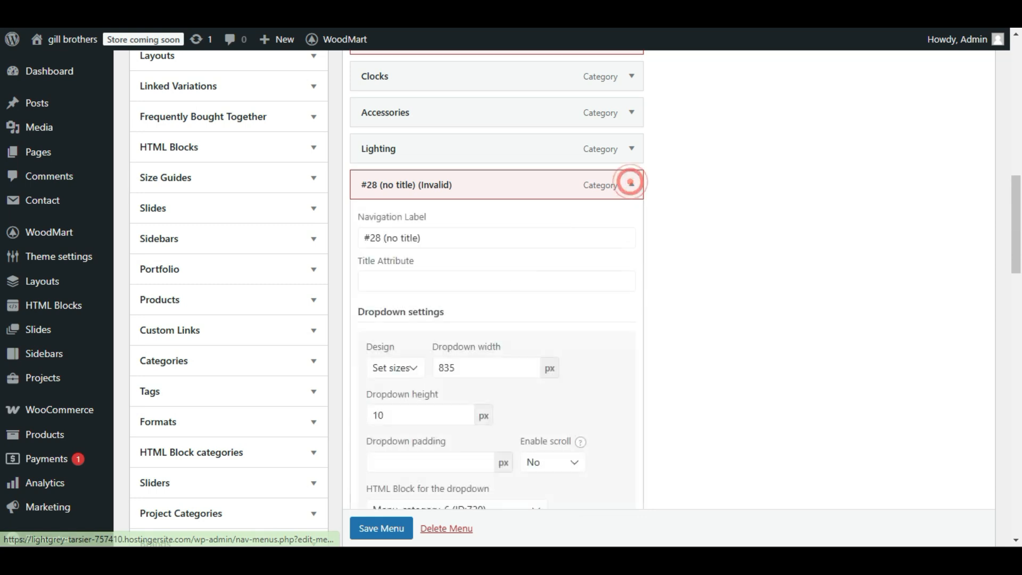
{"action": "scroll", "coordinate": [425, 334], "scroll_direction": "down", "scroll_amount": 10}
{"action": "left_click", "coordinate": [379, 418]}
{"action": "left_click", "coordinate": [367, 421]}
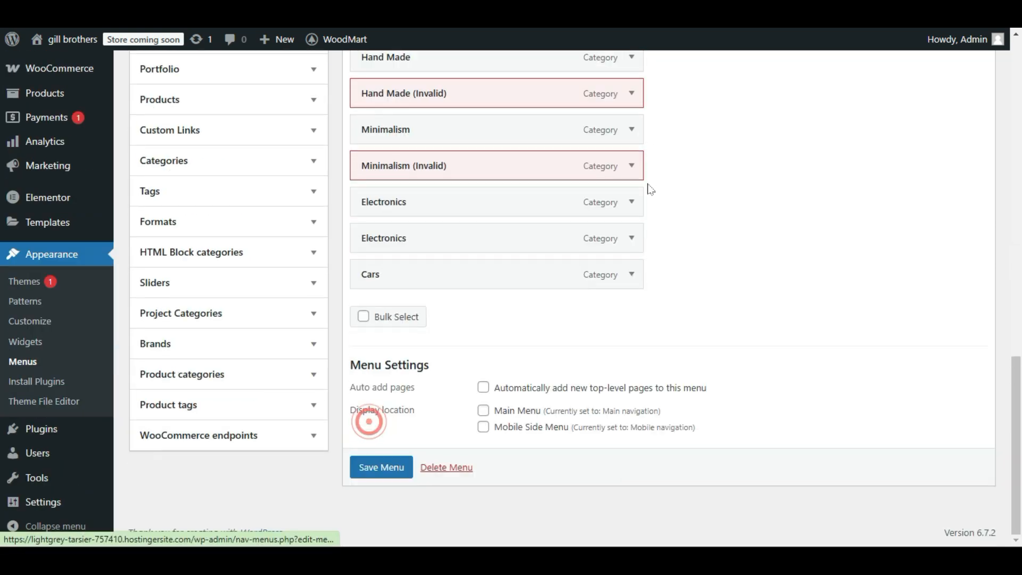
Remove the invalid item directly below Toys from the Categories menu.
{"action": "scroll", "coordinate": [630, 244], "scroll_direction": "up", "scroll_amount": 5}
{"action": "left_click", "coordinate": [632, 257]}
{"action": "scroll", "coordinate": [367, 373], "scroll_direction": "down", "scroll_amount": 15}
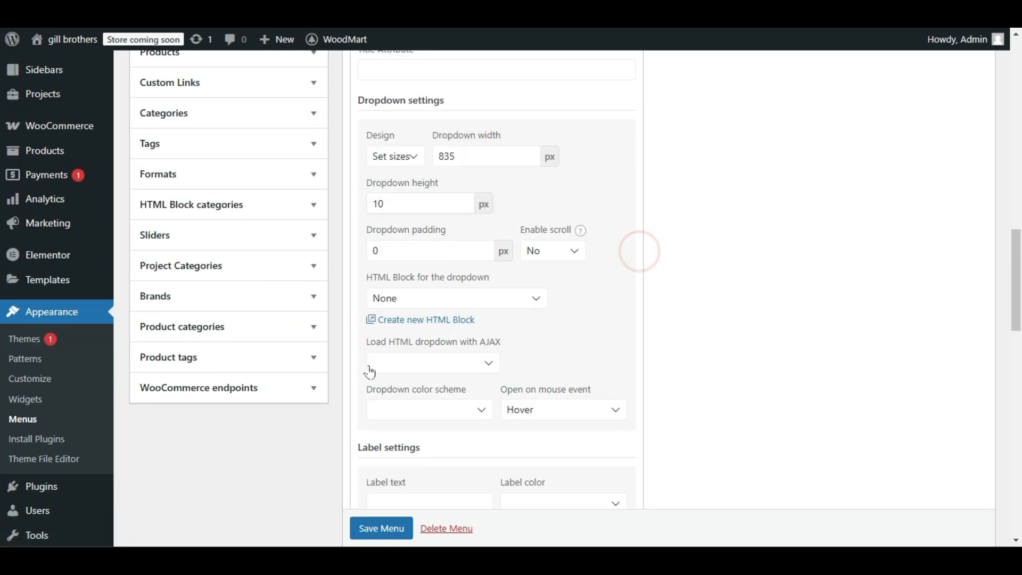
{"action": "scroll", "coordinate": [377, 411], "scroll_direction": "down", "scroll_amount": 3}
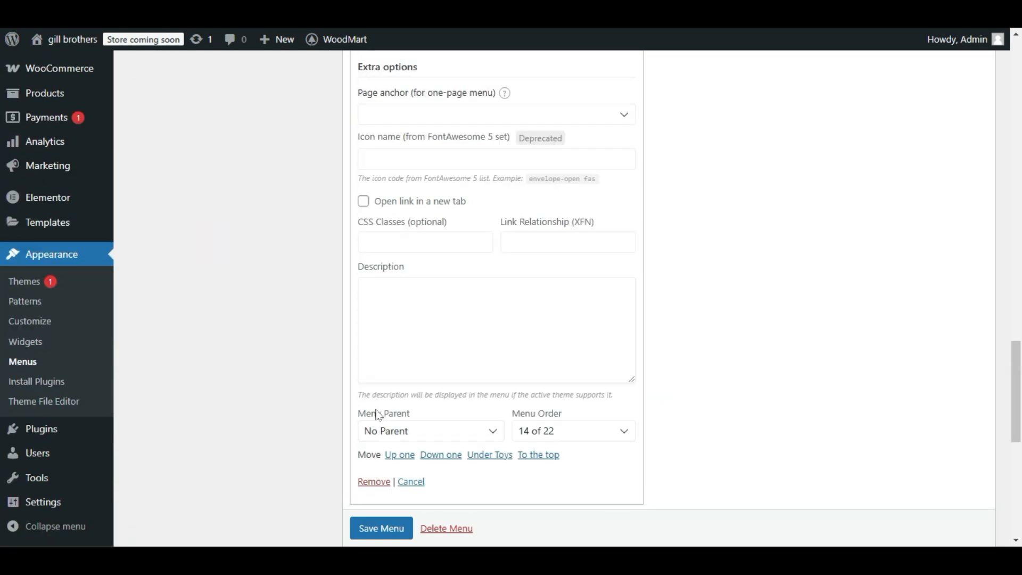
{"action": "left_click", "coordinate": [374, 482]}
Remove the invalid Minimalism item from the Categories menu.
{"action": "left_click", "coordinate": [629, 166]}
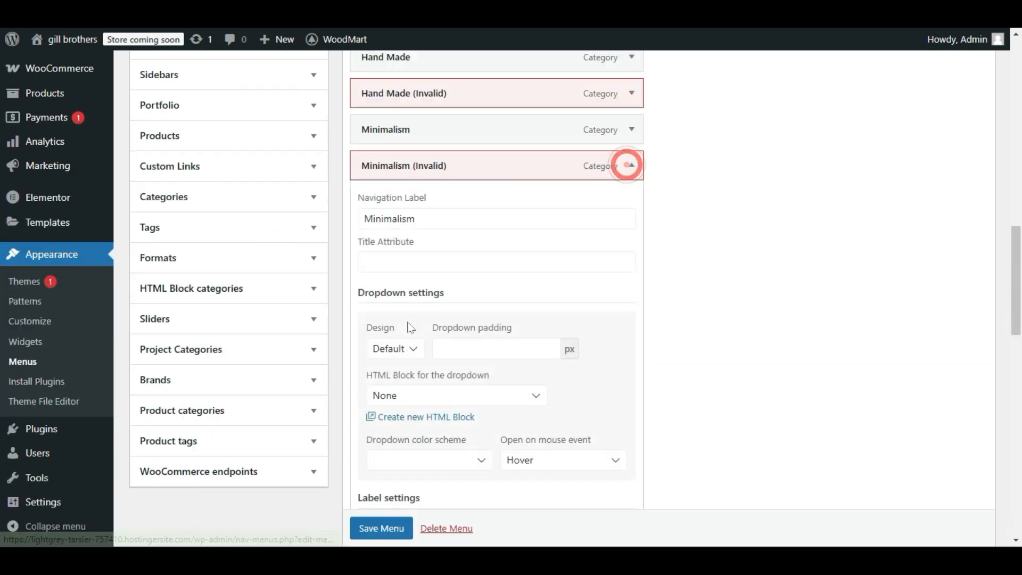
{"action": "scroll", "coordinate": [410, 328], "scroll_direction": "down", "scroll_amount": 15}
{"action": "left_click", "coordinate": [387, 346]}
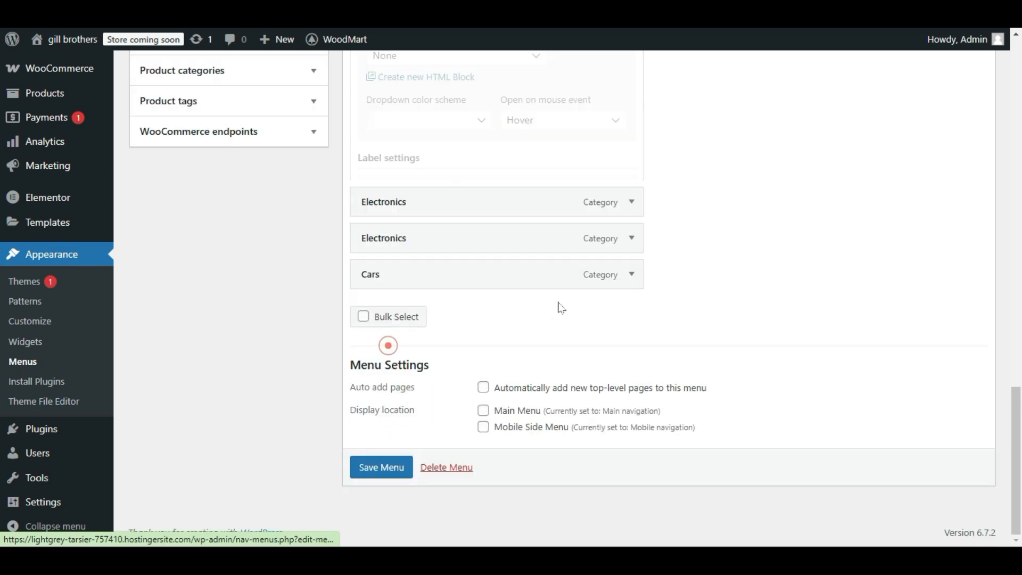
Remove the invalid Hand Made item from the Categories menu.
{"action": "scroll", "coordinate": [559, 301], "scroll_direction": "up", "scroll_amount": 3}
{"action": "left_click", "coordinate": [632, 296]}
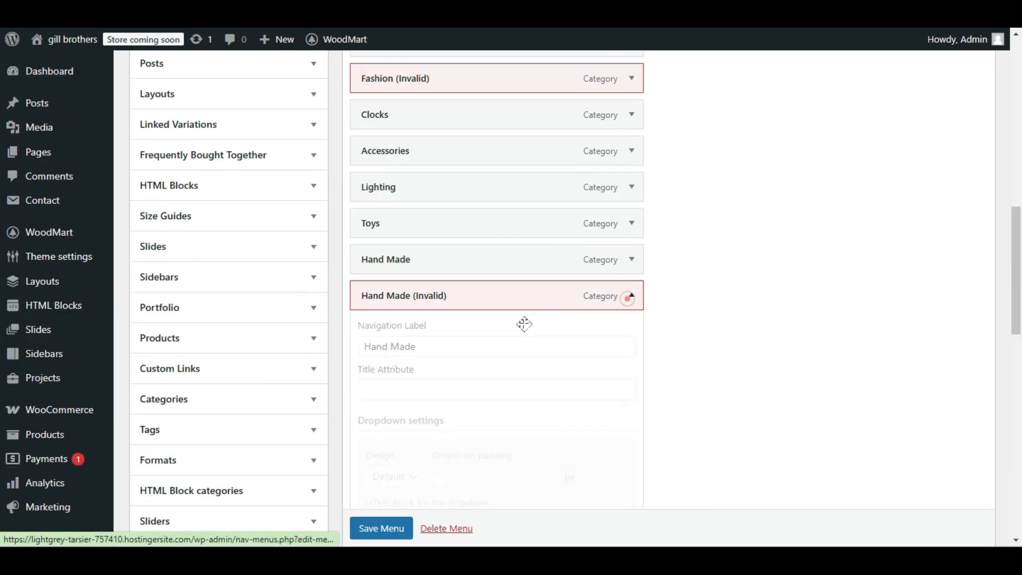
{"action": "scroll", "coordinate": [628, 301], "scroll_direction": "down", "scroll_amount": 12}
{"action": "scroll", "coordinate": [387, 352], "scroll_direction": "down", "scroll_amount": 5}
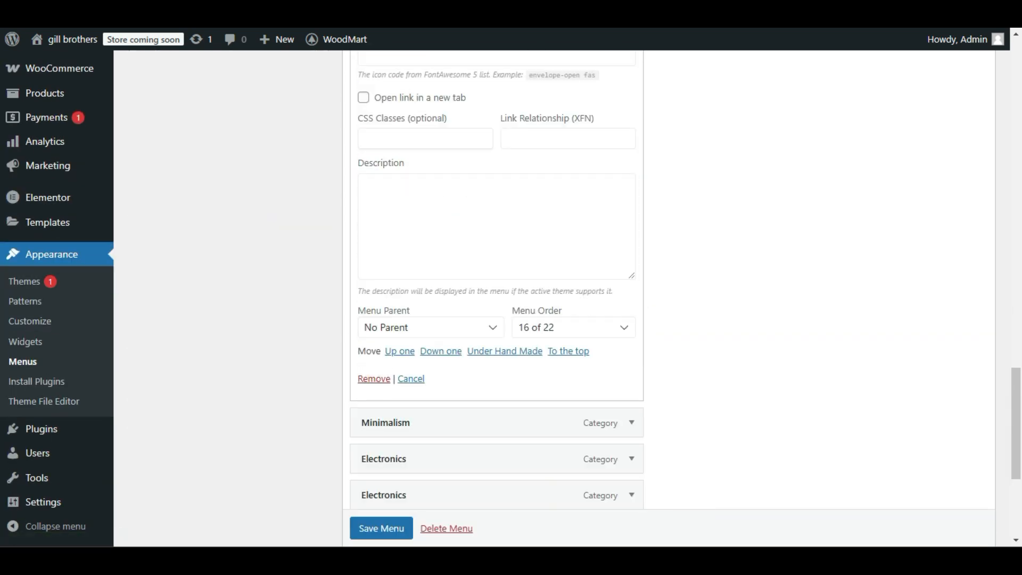
{"action": "left_click", "coordinate": [381, 379]}
Remove the invalid Fashion item from the Categories menu.
{"action": "scroll", "coordinate": [614, 237], "scroll_direction": "up", "scroll_amount": 5}
{"action": "left_click", "coordinate": [632, 125]}
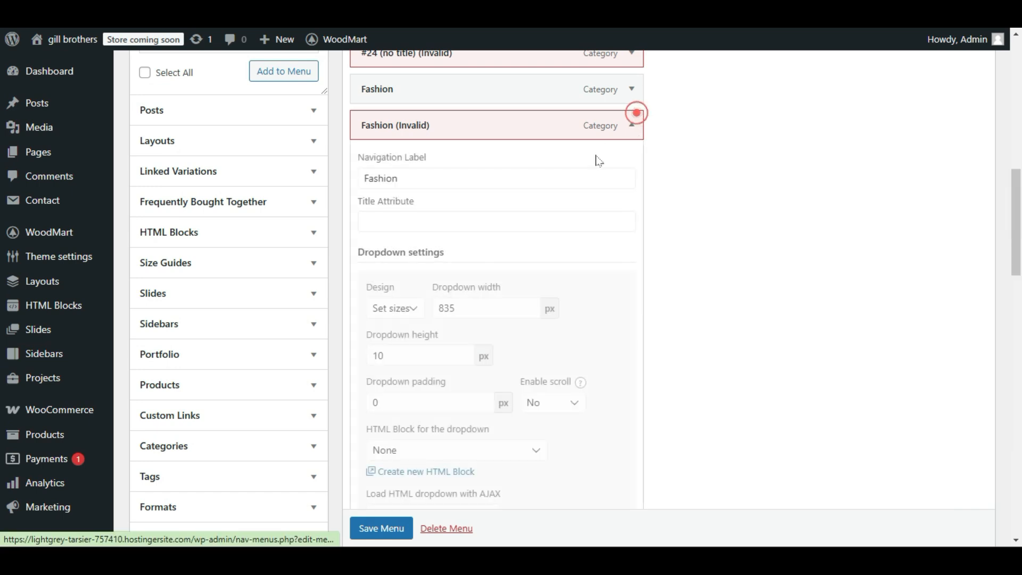
{"action": "scroll", "coordinate": [408, 334], "scroll_direction": "down", "scroll_amount": 10}
{"action": "scroll", "coordinate": [394, 364], "scroll_direction": "down", "scroll_amount": 4}
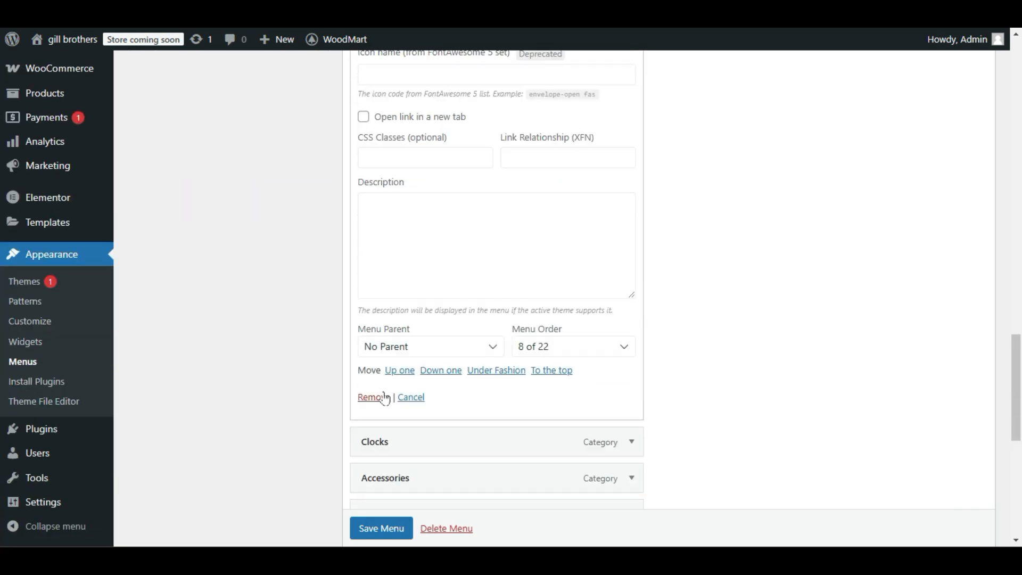
{"action": "left_click", "coordinate": [384, 399]}
{"action": "scroll", "coordinate": [643, 267], "scroll_direction": "up", "scroll_amount": 5}
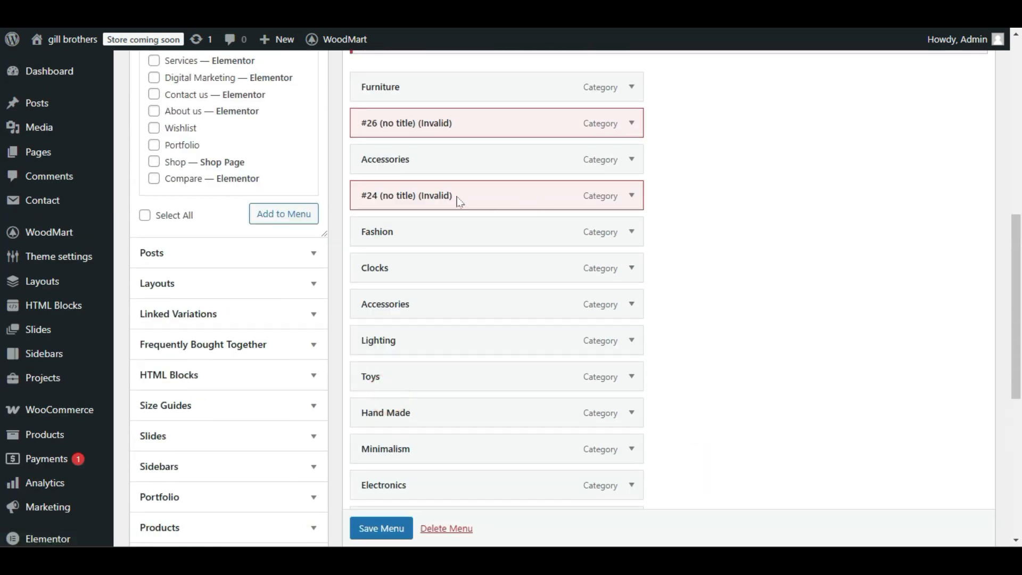
Bulk-remove all remaining items, from Furniture through Cars, from the Categories menu, including the invalid #26 and #24 entries.
{"action": "scroll", "coordinate": [481, 254], "scroll_direction": "up", "scroll_amount": 3}
{"action": "scroll", "coordinate": [493, 251], "scroll_direction": "down", "scroll_amount": 12}
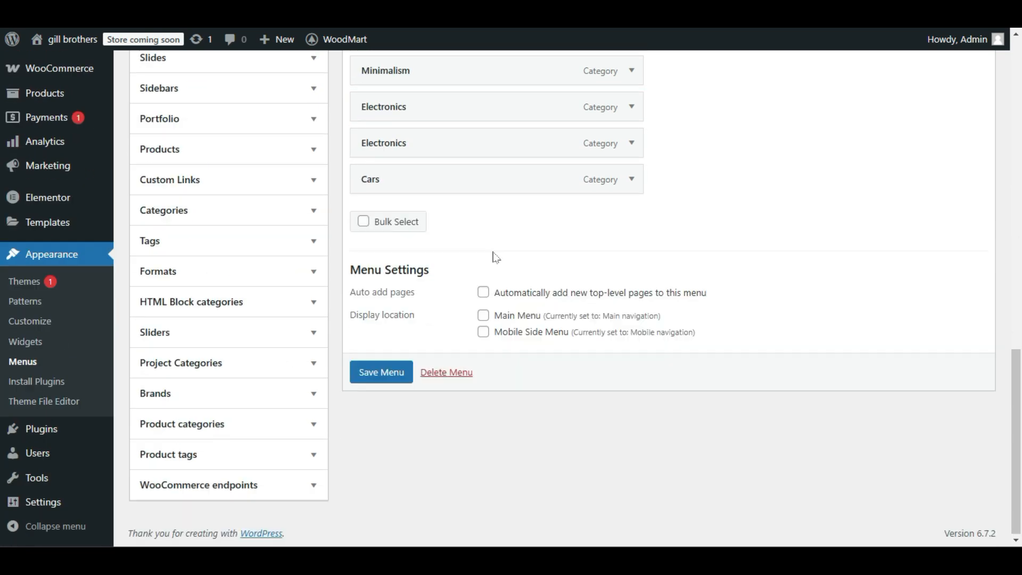
{"action": "left_click", "coordinate": [363, 222]}
{"action": "scroll", "coordinate": [367, 240], "scroll_direction": "up", "scroll_amount": 5}
{"action": "scroll", "coordinate": [367, 242], "scroll_direction": "up", "scroll_amount": 4}
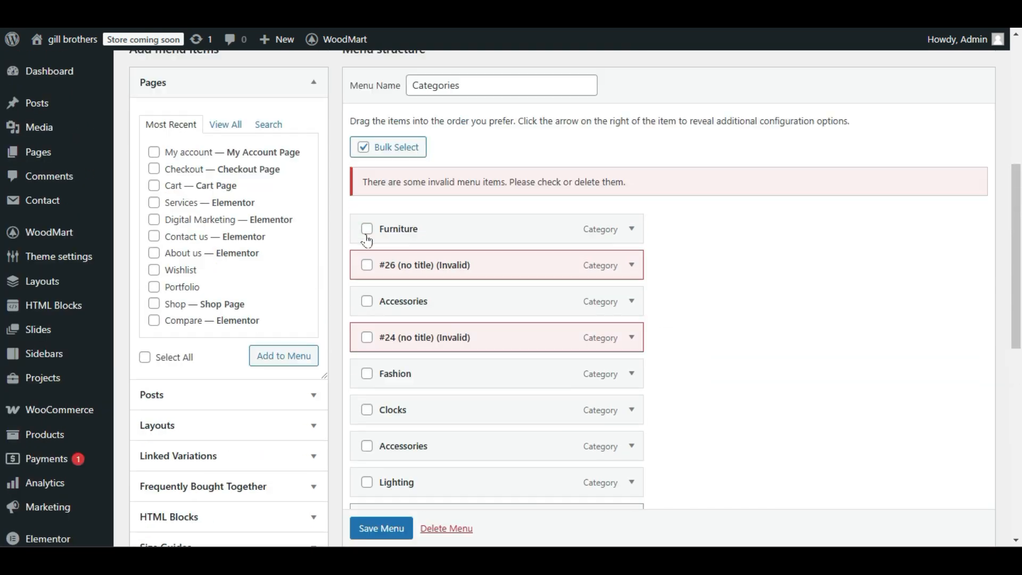
{"action": "left_click", "coordinate": [366, 229]}
{"action": "left_click", "coordinate": [367, 265]}
{"action": "left_click", "coordinate": [367, 301]}
{"action": "left_click", "coordinate": [366, 338]}
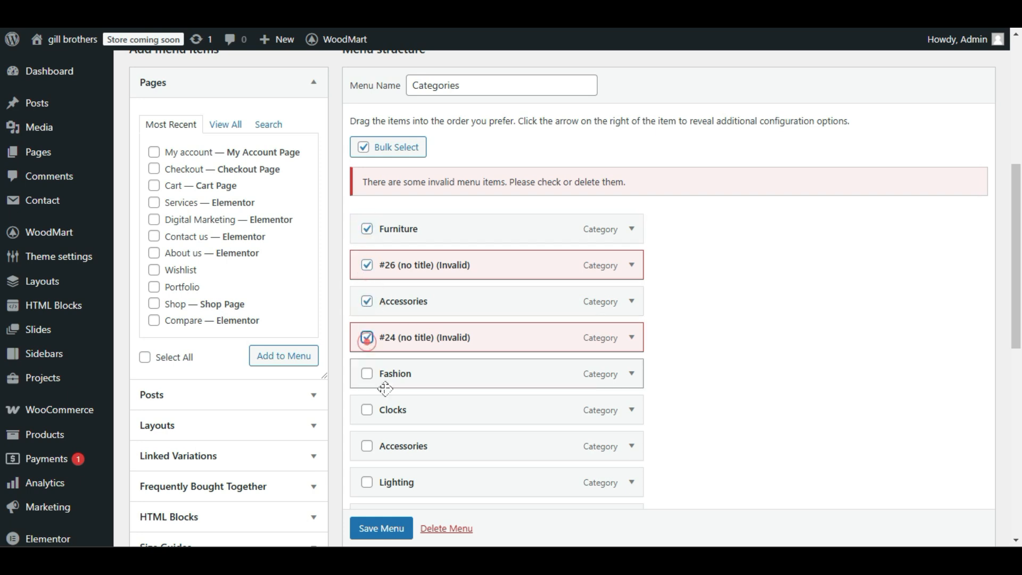
{"action": "left_click", "coordinate": [367, 373]}
{"action": "left_click", "coordinate": [367, 446]}
{"action": "scroll", "coordinate": [366, 446], "scroll_direction": "down", "scroll_amount": 3}
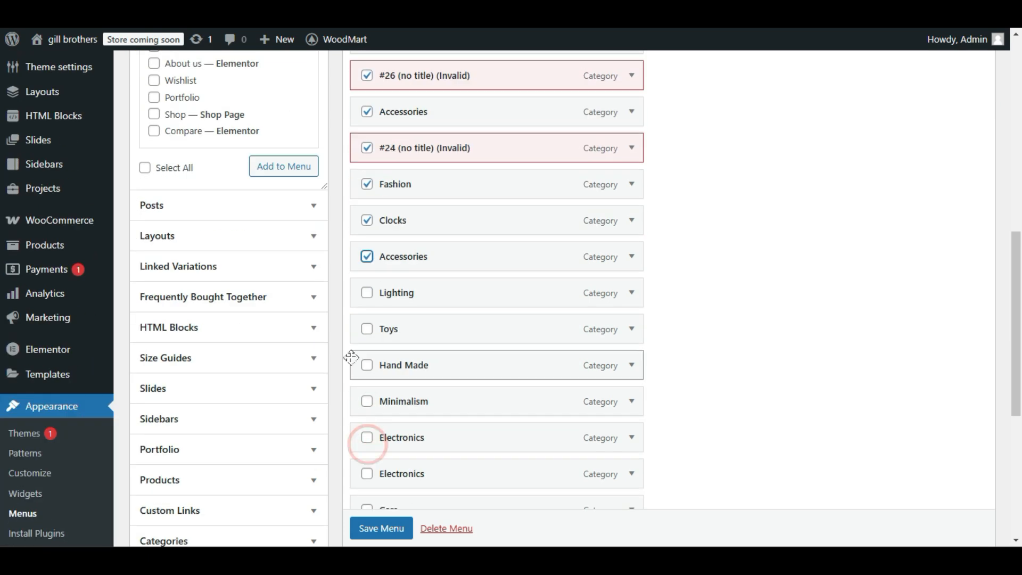
{"action": "left_click", "coordinate": [366, 293]}
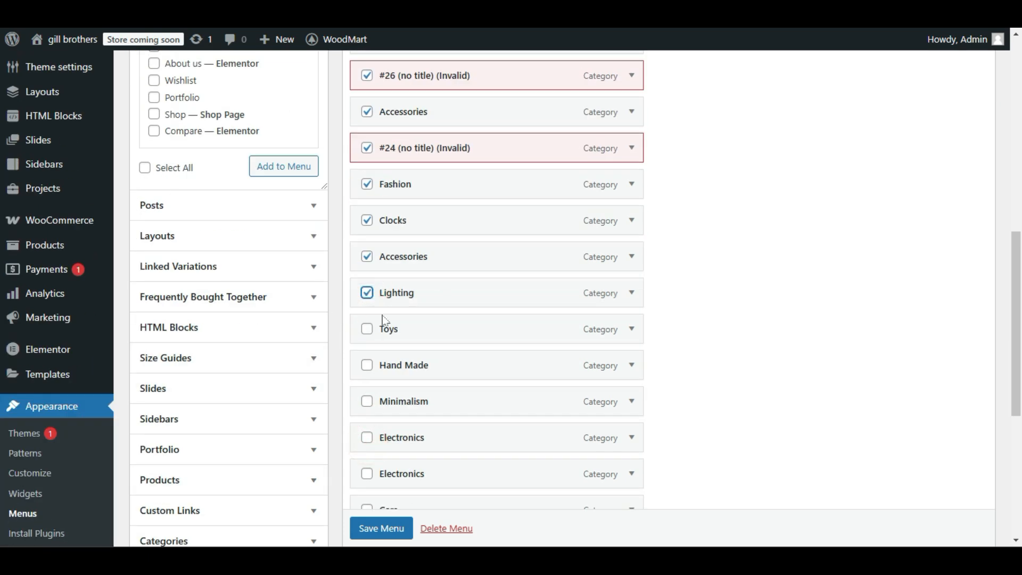
{"action": "left_click", "coordinate": [367, 329]}
{"action": "left_click", "coordinate": [367, 365]}
{"action": "left_click", "coordinate": [367, 401]}
{"action": "left_click", "coordinate": [367, 438]}
{"action": "left_click", "coordinate": [367, 474]}
{"action": "scroll", "coordinate": [366, 255], "scroll_direction": "down", "scroll_amount": 3}
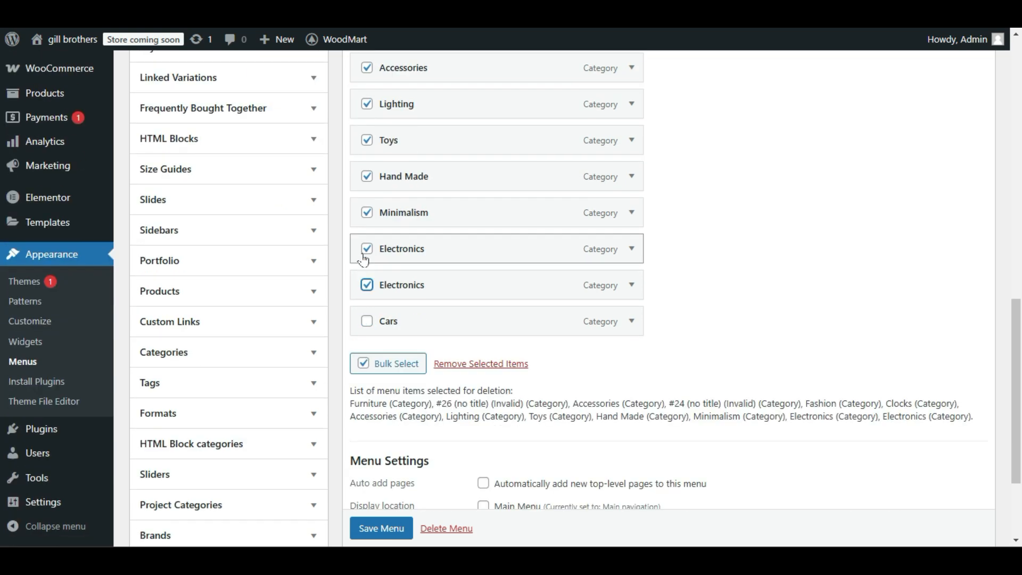
{"action": "left_click", "coordinate": [367, 323]}
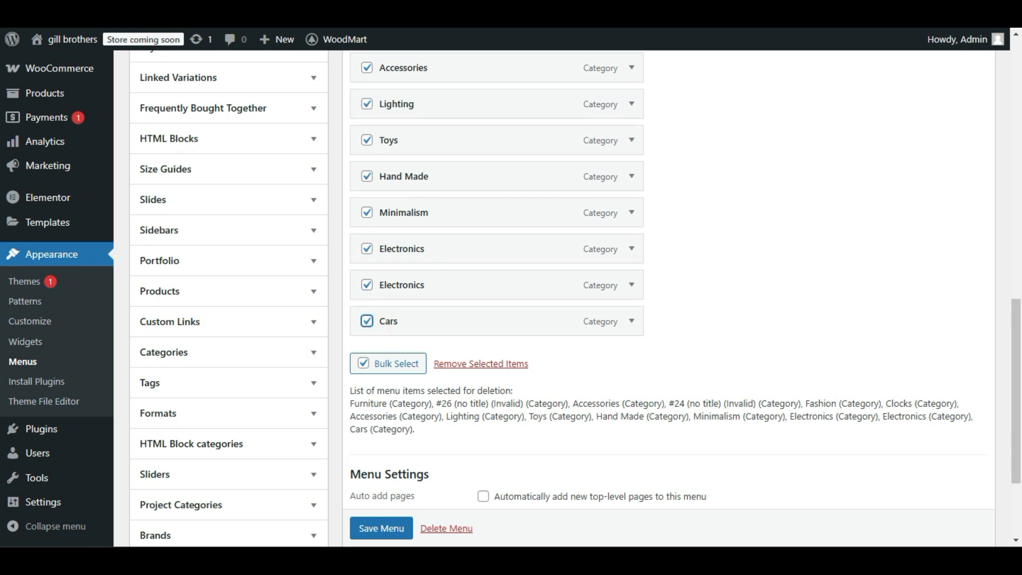
{"action": "left_click", "coordinate": [478, 364]}
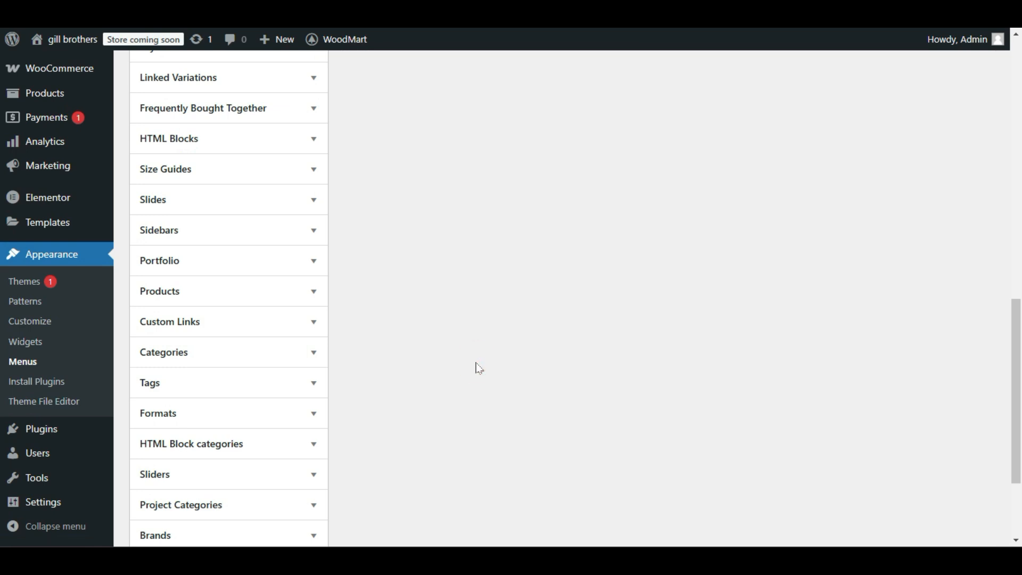
Add the post categories Design trends, Furniture, Inspiration and Web Design to the Categories menu and save the menu.
{"action": "scroll", "coordinate": [471, 362], "scroll_direction": "up", "scroll_amount": 6}
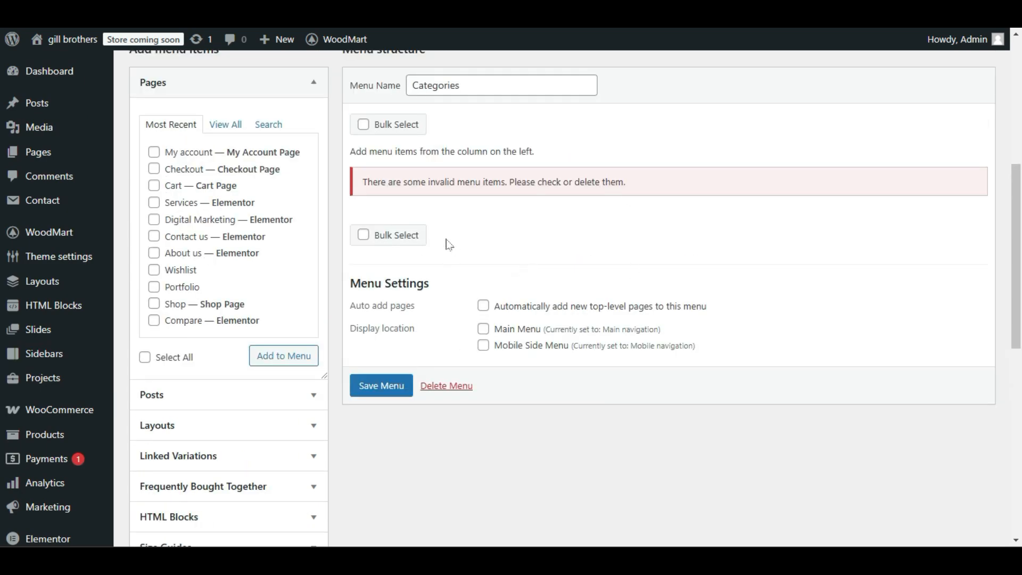
{"action": "left_click", "coordinate": [242, 88]}
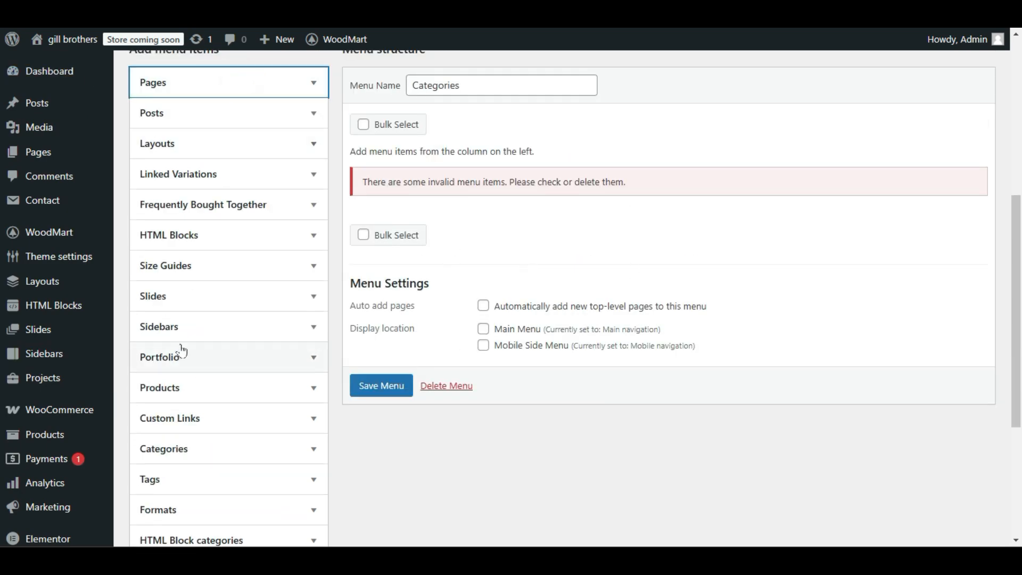
{"action": "scroll", "coordinate": [192, 272], "scroll_direction": "down", "scroll_amount": 3}
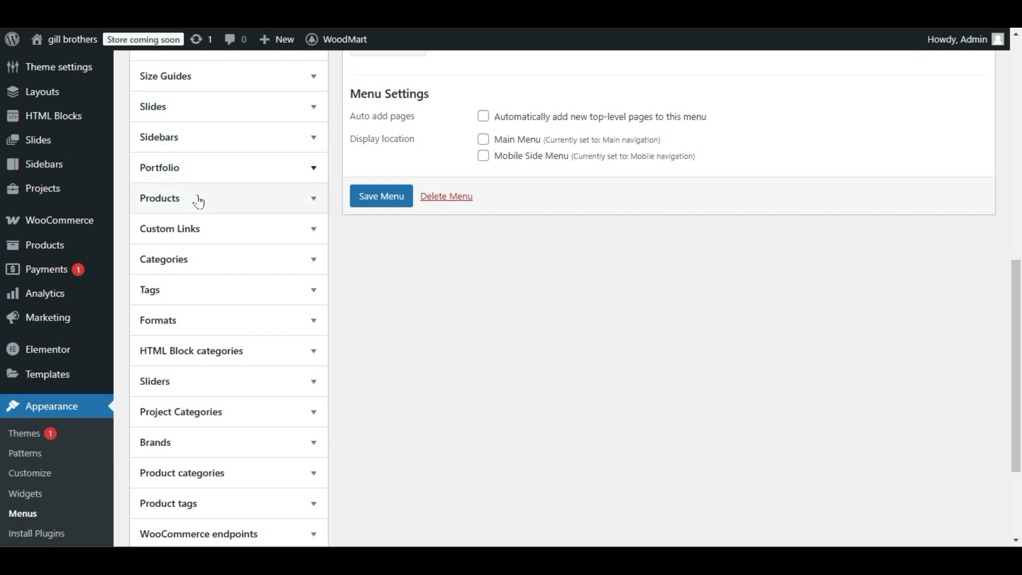
{"action": "left_click", "coordinate": [226, 263]}
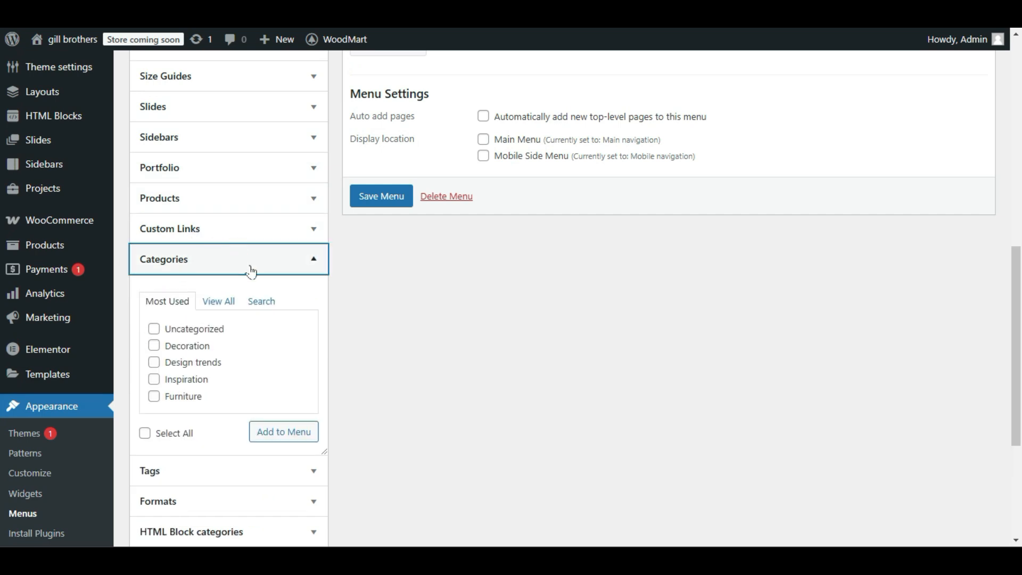
{"action": "left_click", "coordinate": [218, 302]}
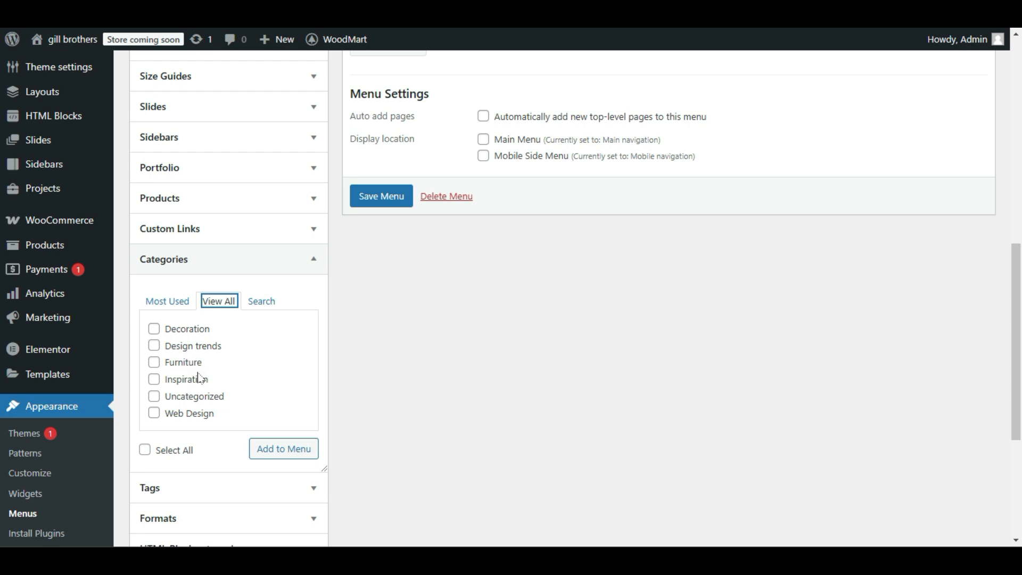
{"action": "left_click", "coordinate": [154, 329]}
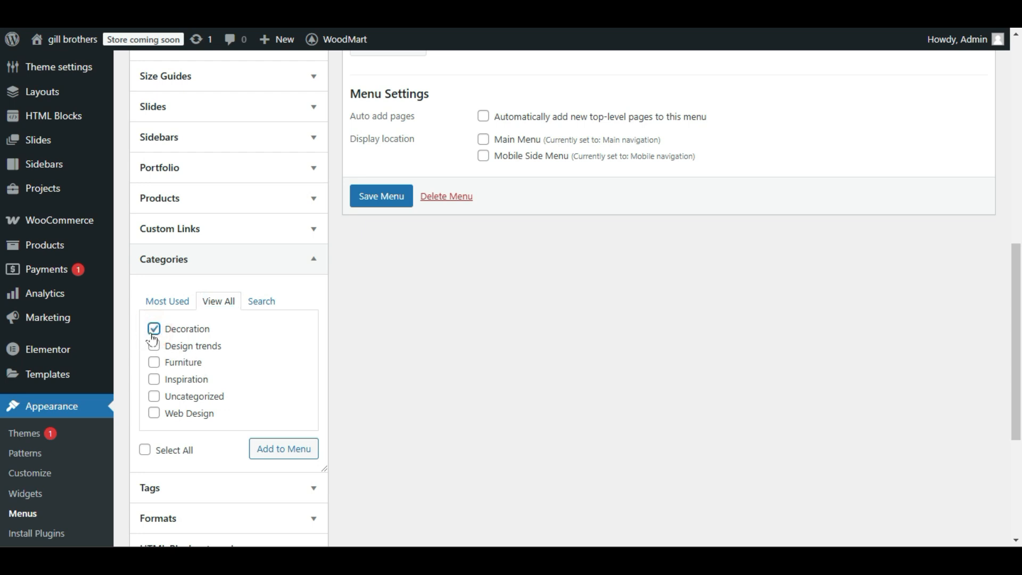
{"action": "left_click", "coordinate": [153, 331]}
{"action": "left_click", "coordinate": [154, 345]}
{"action": "left_click", "coordinate": [154, 362]}
{"action": "left_click", "coordinate": [154, 380]}
{"action": "left_click", "coordinate": [155, 398]}
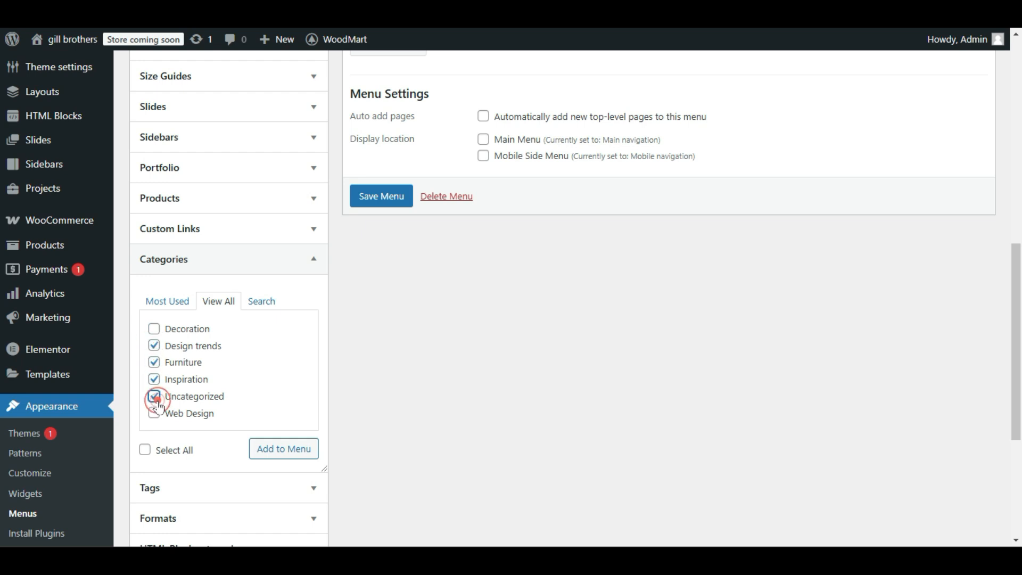
{"action": "left_click", "coordinate": [156, 334]}
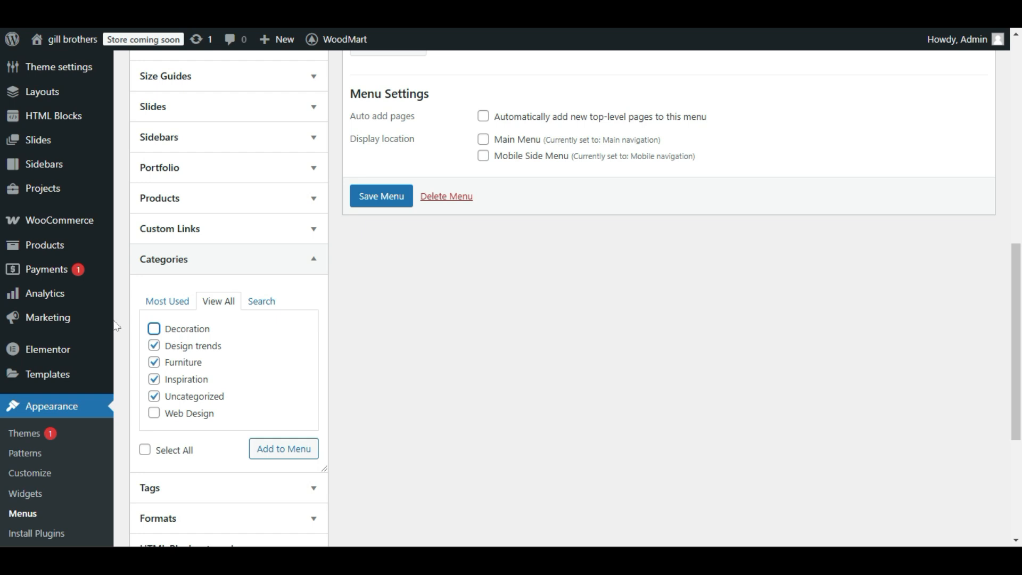
{"action": "left_click", "coordinate": [154, 396]}
{"action": "left_click", "coordinate": [155, 411]}
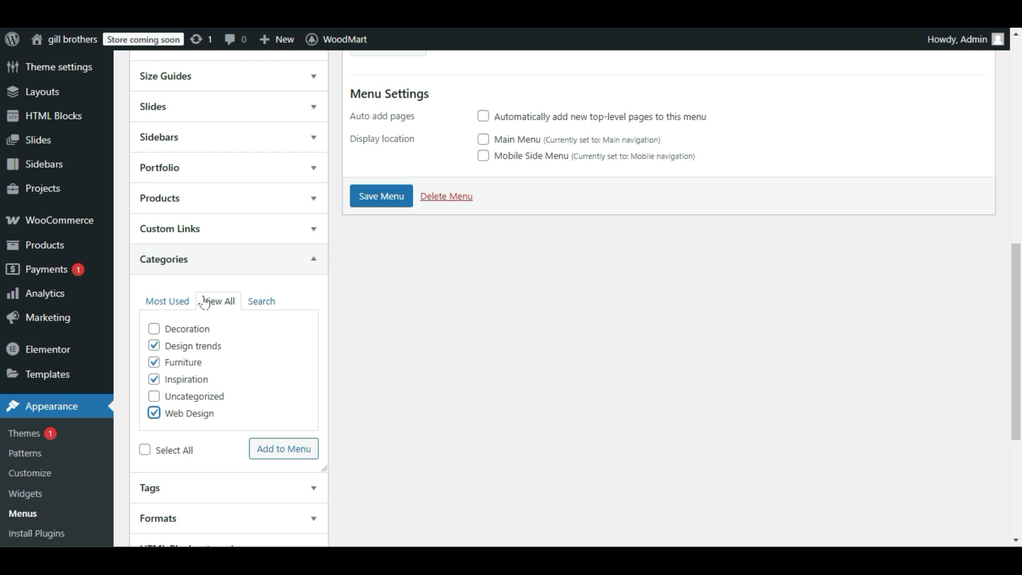
{"action": "left_click", "coordinate": [277, 450]}
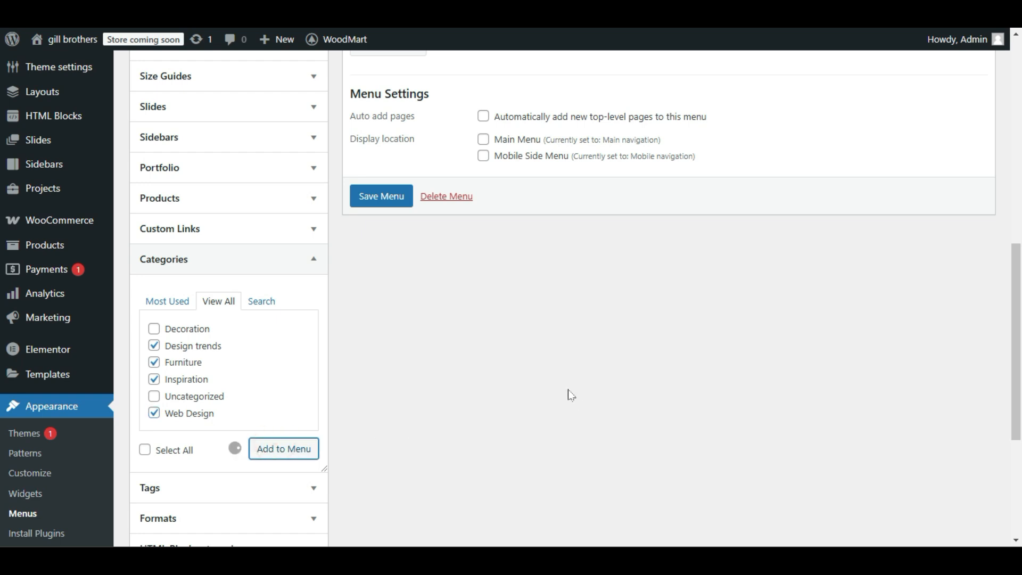
{"action": "scroll", "coordinate": [571, 395], "scroll_direction": "up", "scroll_amount": 4}
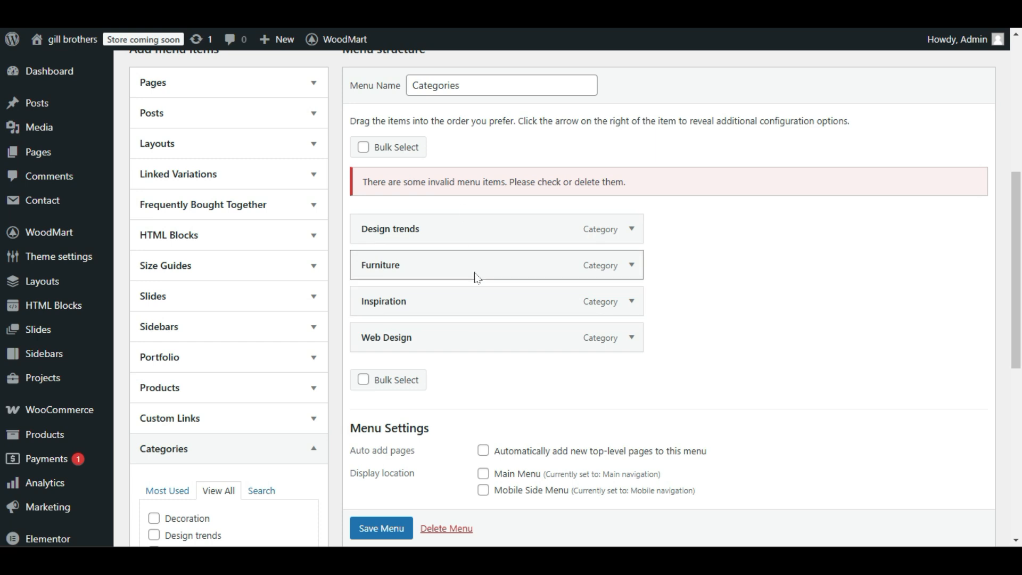
{"action": "left_click", "coordinate": [377, 522]}
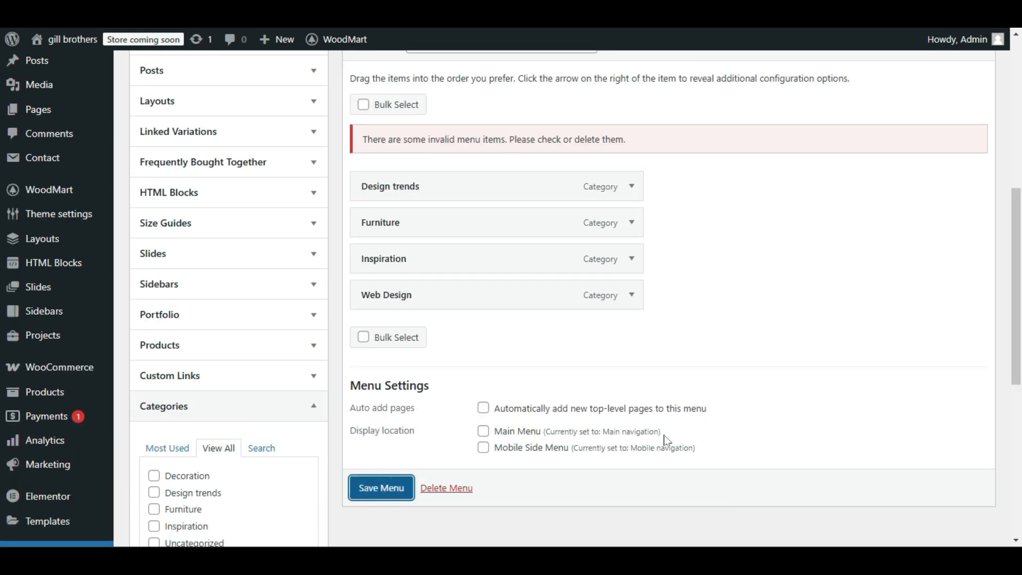
Reload the blog homepage and check the category links and the space above them in the sidebar.
{"action": "scroll", "coordinate": [666, 437], "scroll_direction": "down", "scroll_amount": 6}
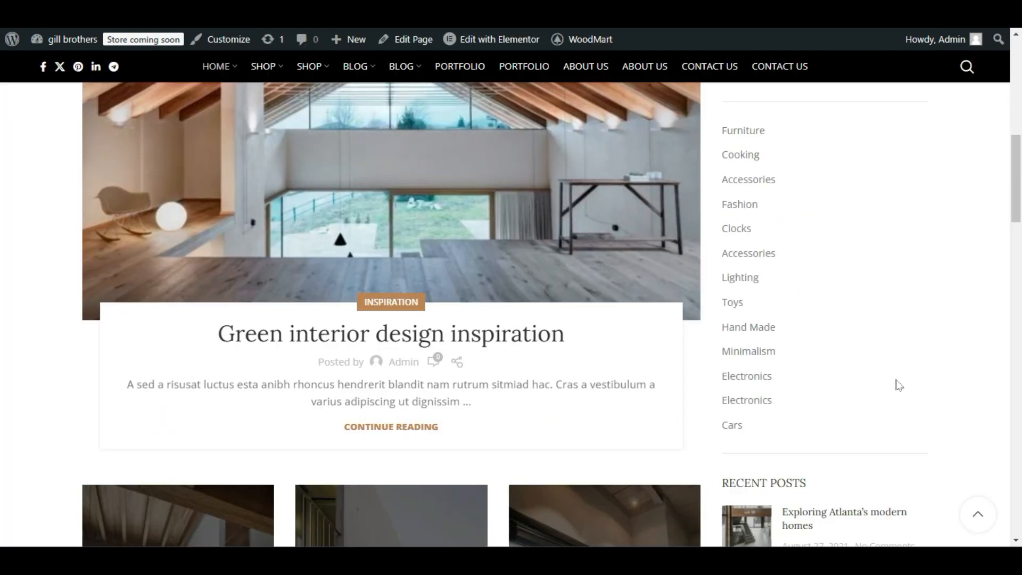
{"action": "scroll", "coordinate": [886, 410], "scroll_direction": "up", "scroll_amount": 1}
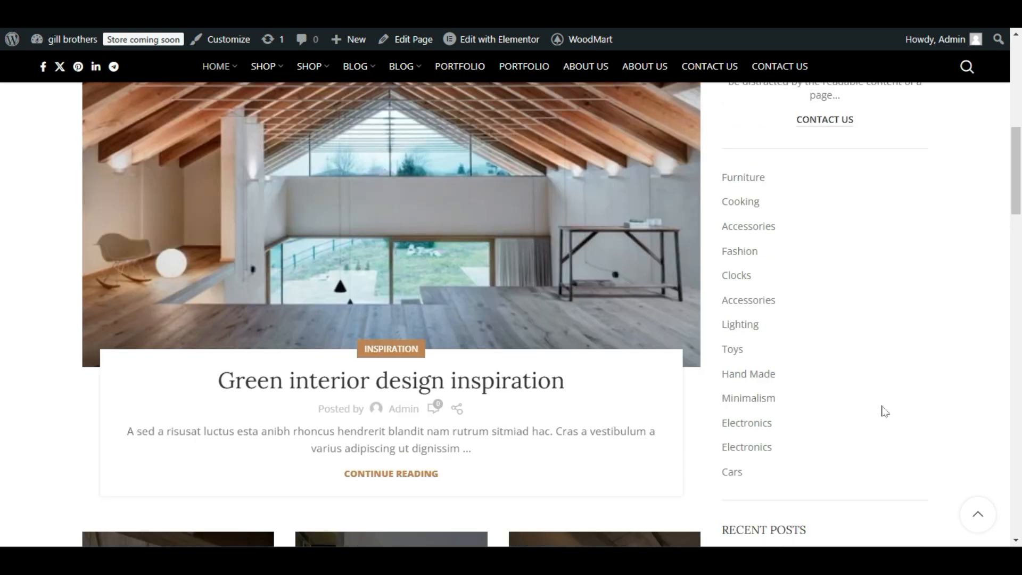
{"action": "key", "text": "F5"}
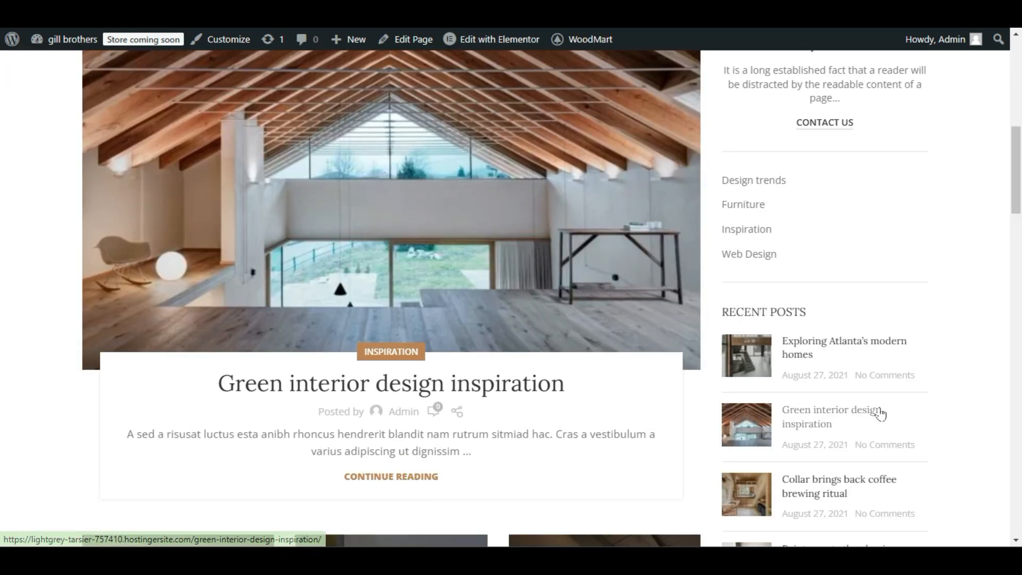
{"action": "scroll", "coordinate": [880, 413], "scroll_direction": "up", "scroll_amount": 3}
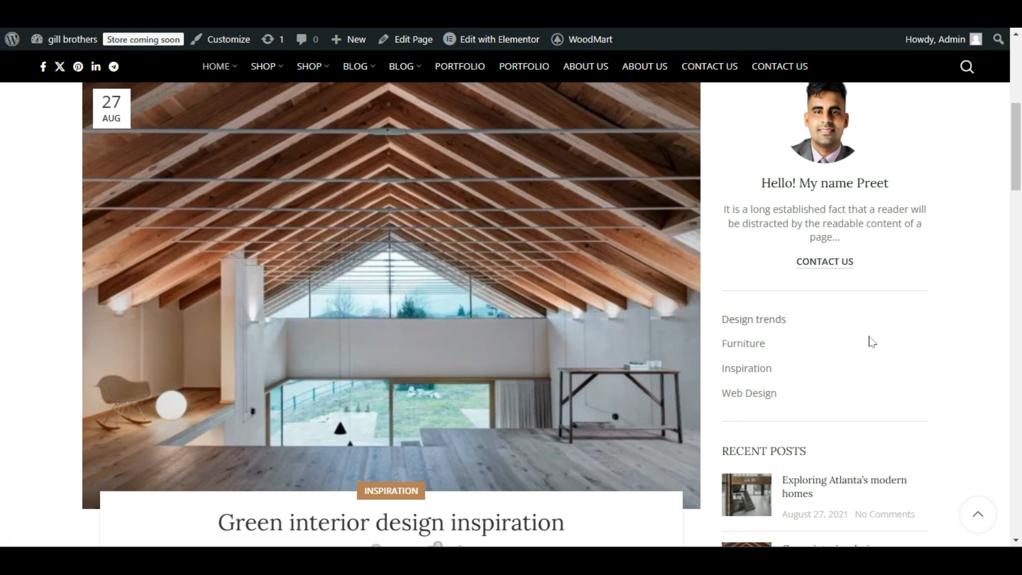
{"action": "left_click_drag", "start_coordinate": [727, 288], "coordinate": [801, 290]}
{"action": "left_click", "coordinate": [789, 288]}
In the admin's Main Widget Area, set the Navigation Menu widget's title to "Categories" and update the widgets.
{"action": "left_click", "coordinate": [187, 10]}
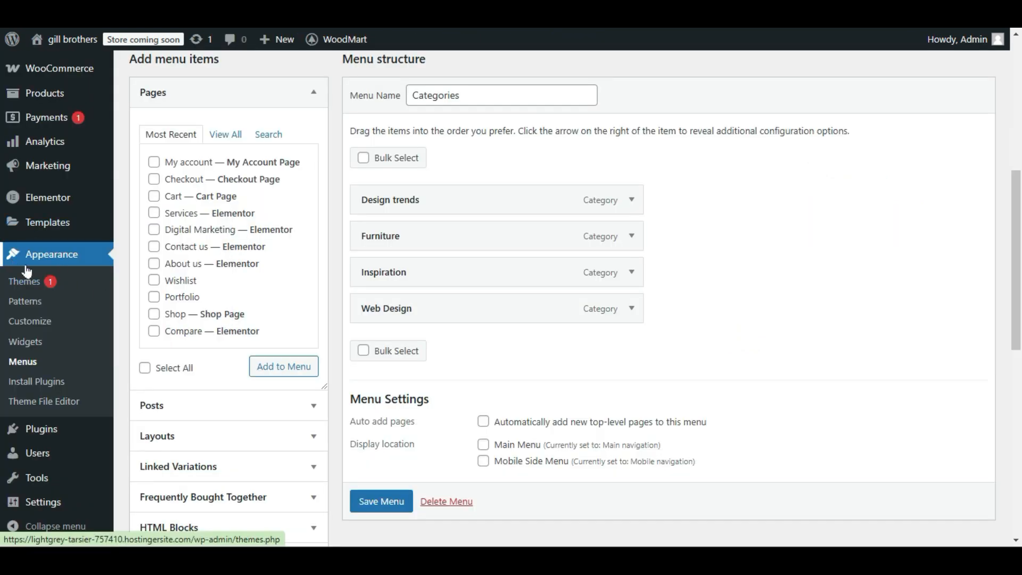
{"action": "left_click", "coordinate": [24, 350]}
{"action": "left_click", "coordinate": [574, 76]}
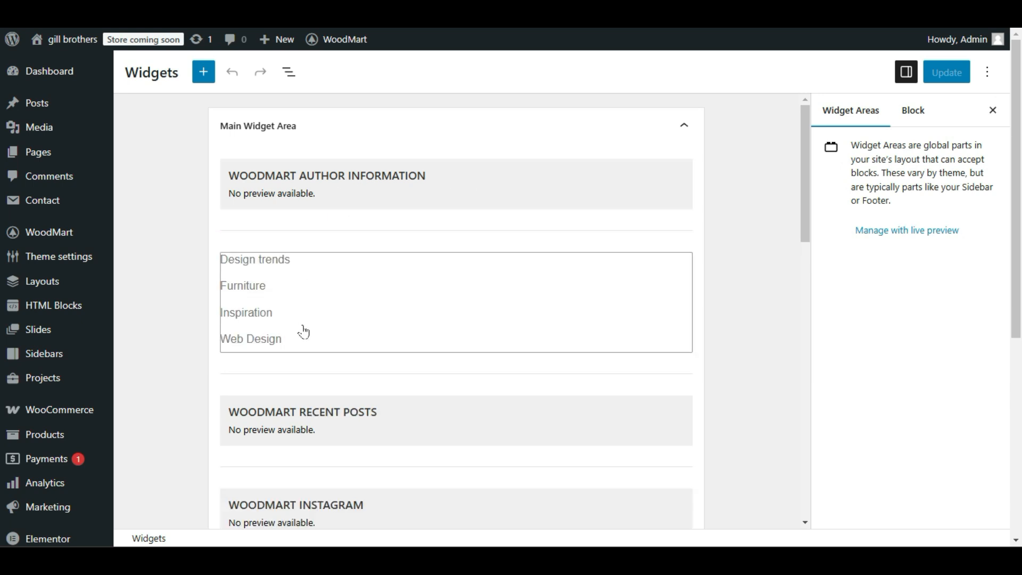
{"action": "left_click", "coordinate": [350, 296]}
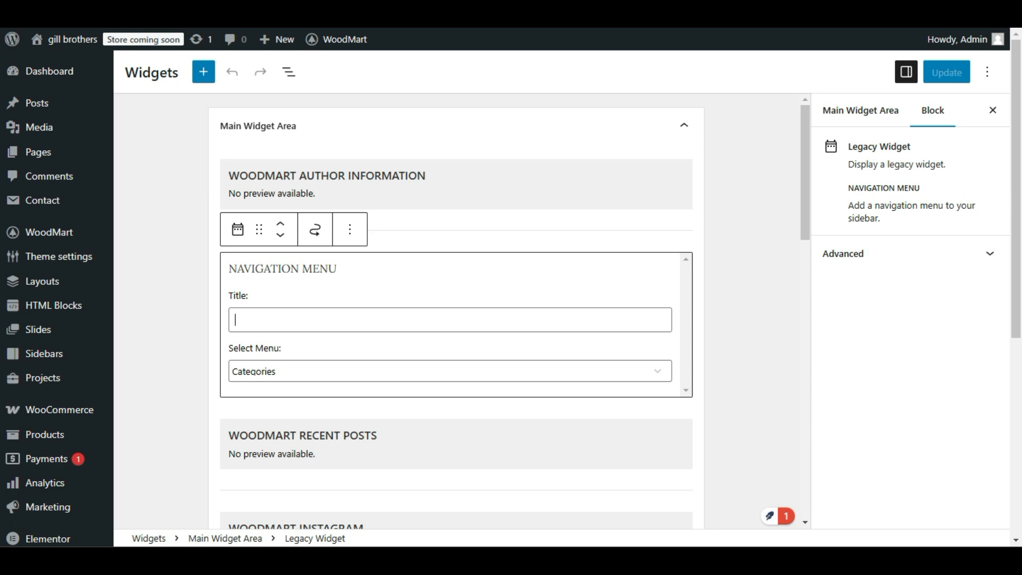
{"action": "type", "text": "C"}
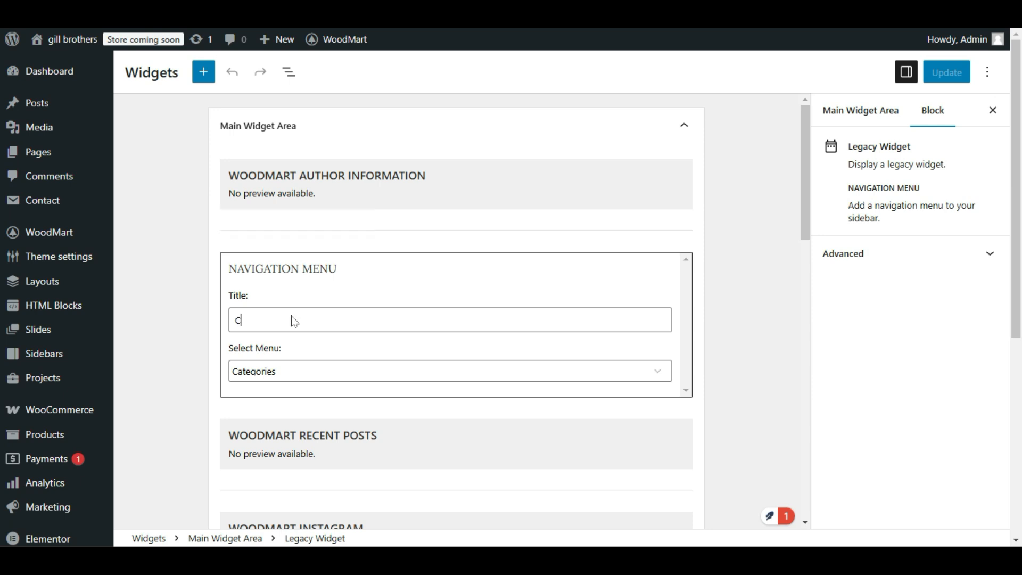
{"action": "type", "text": "ategories"}
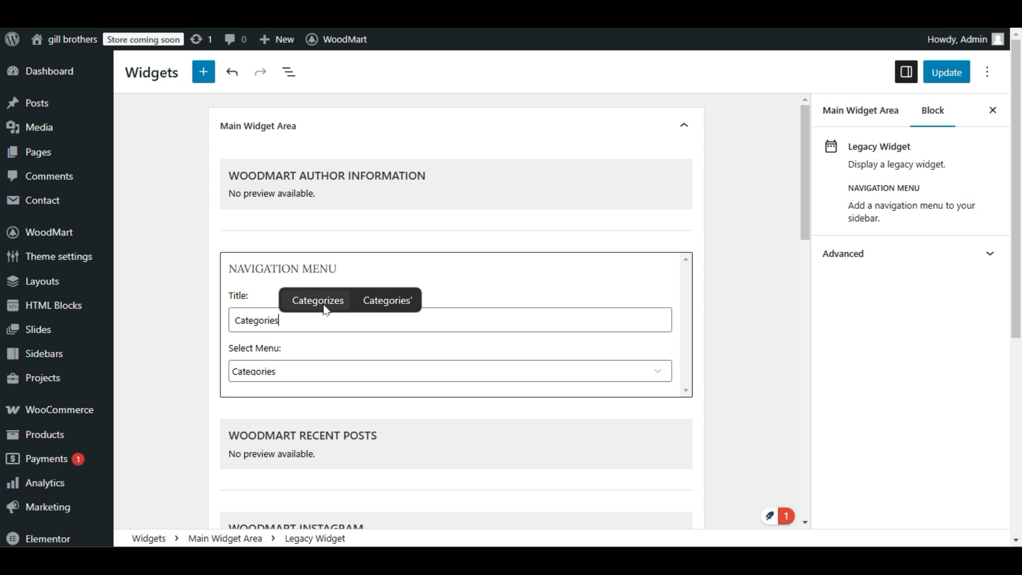
{"action": "left_click", "coordinate": [376, 296]}
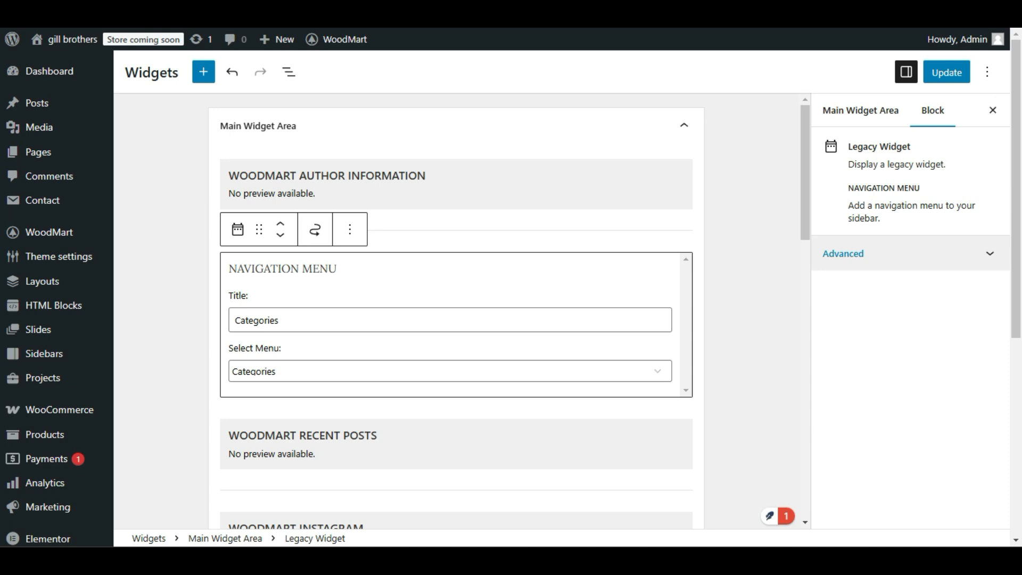
{"action": "left_click", "coordinate": [940, 80]}
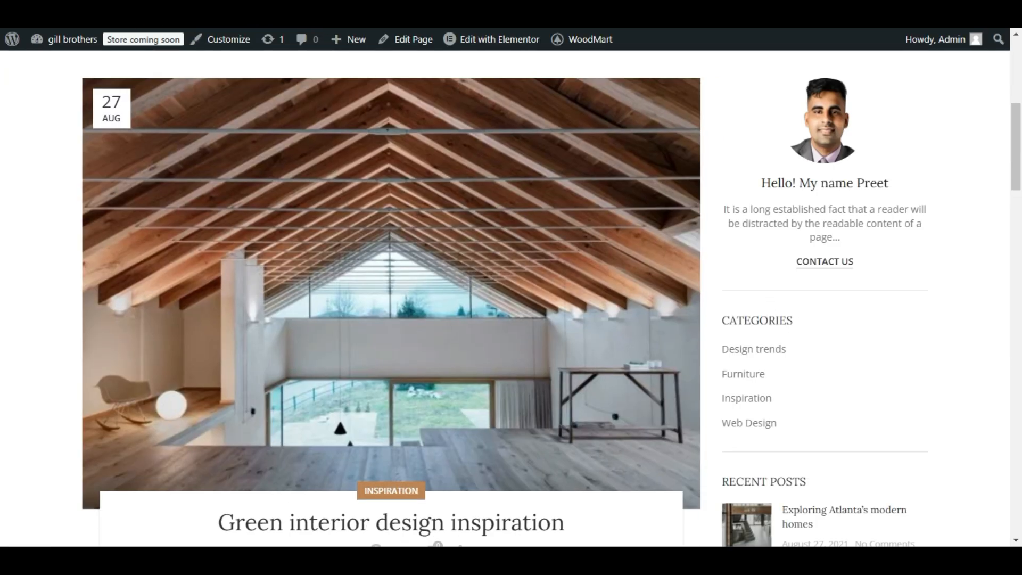
Reload the blog homepage and check the heading above the sidebar's category links and the recent posts.
{"action": "left_click_drag", "start_coordinate": [816, 320], "coordinate": [717, 321]}
{"action": "left_click", "coordinate": [797, 321]}
{"action": "scroll", "coordinate": [1011, 298], "scroll_direction": "down", "scroll_amount": 6}
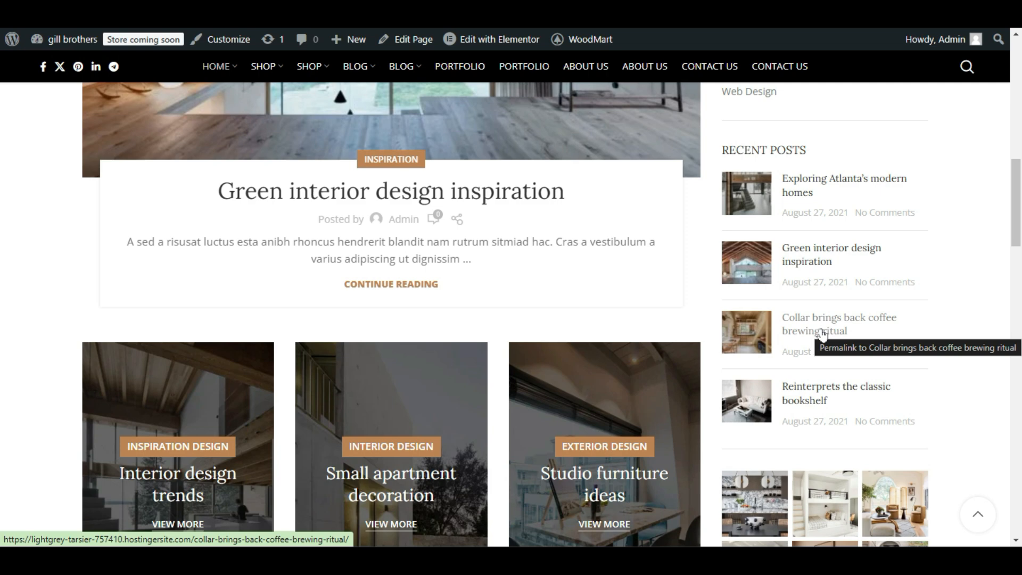
Look through the slides of the homepage's top post carousel and the content just below it.
{"action": "scroll", "coordinate": [823, 335], "scroll_direction": "up", "scroll_amount": 15}
{"action": "left_click_drag", "start_coordinate": [810, 315], "coordinate": [687, 349]}
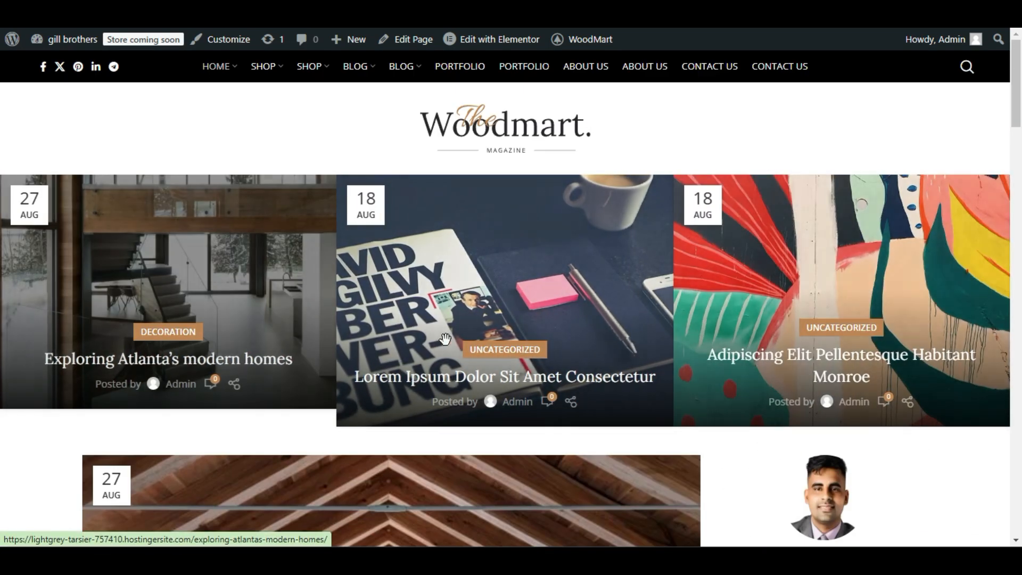
{"action": "left_click_drag", "start_coordinate": [662, 285], "coordinate": [296, 306]}
{"action": "scroll", "coordinate": [305, 317], "scroll_direction": "down", "scroll_amount": 2}
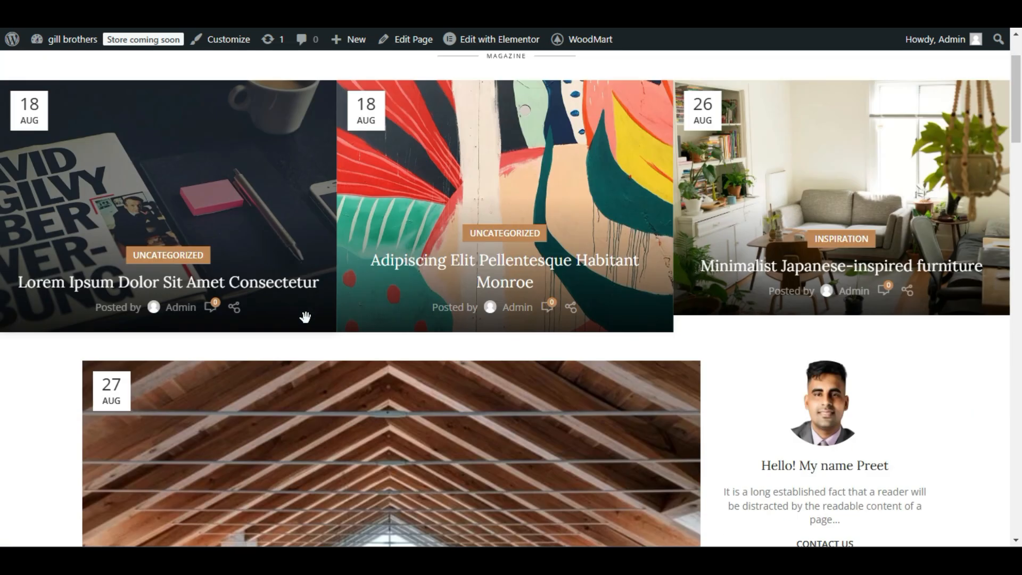
{"action": "scroll", "coordinate": [305, 318], "scroll_direction": "down", "scroll_amount": 2}
{"action": "scroll", "coordinate": [306, 326], "scroll_direction": "up", "scroll_amount": 5}
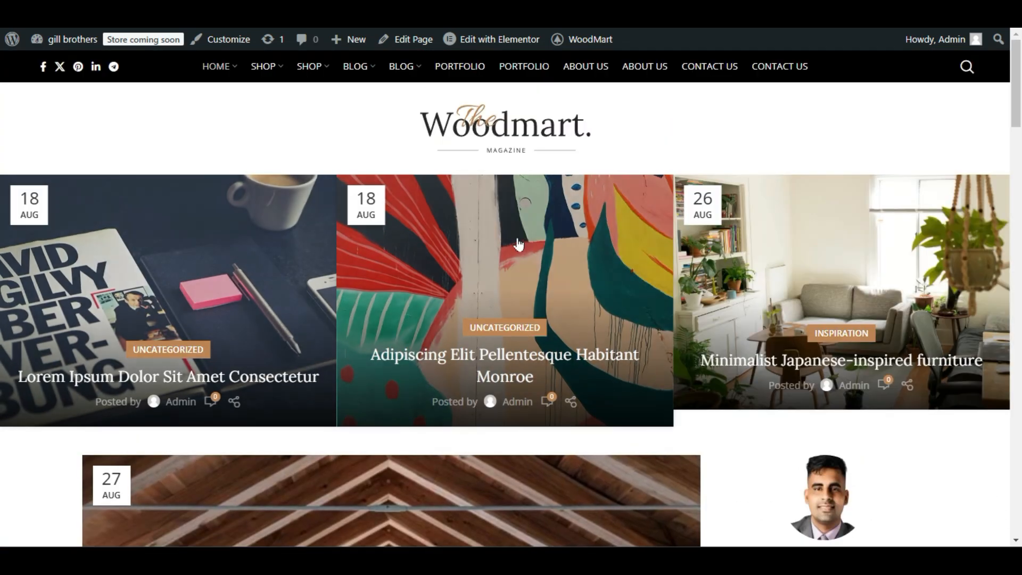
Review the homepage from the post carousel past the featured post to the three design banners.
{"action": "scroll", "coordinate": [518, 244], "scroll_direction": "down", "scroll_amount": 2}
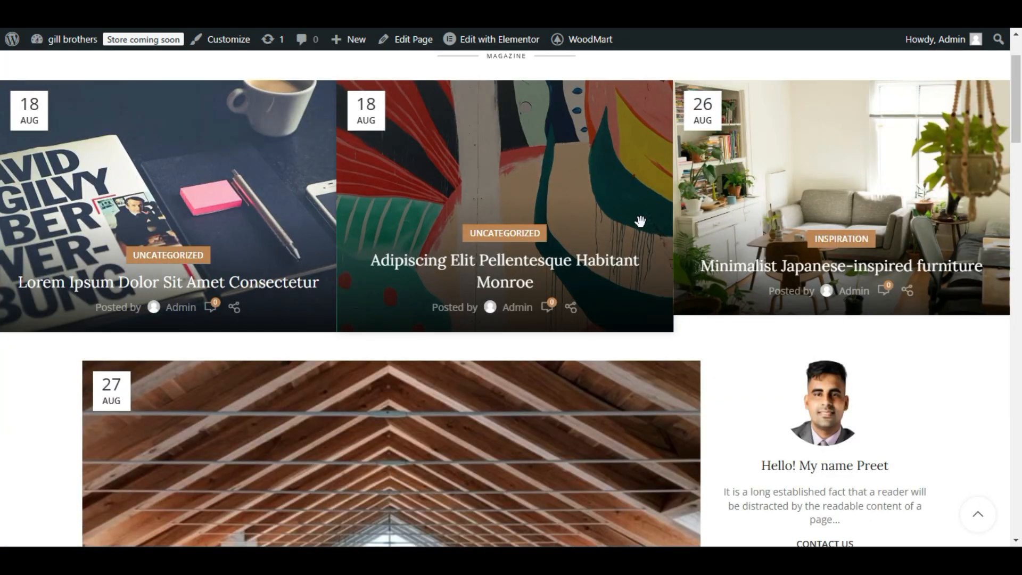
{"action": "scroll", "coordinate": [641, 221], "scroll_direction": "down", "scroll_amount": 12}
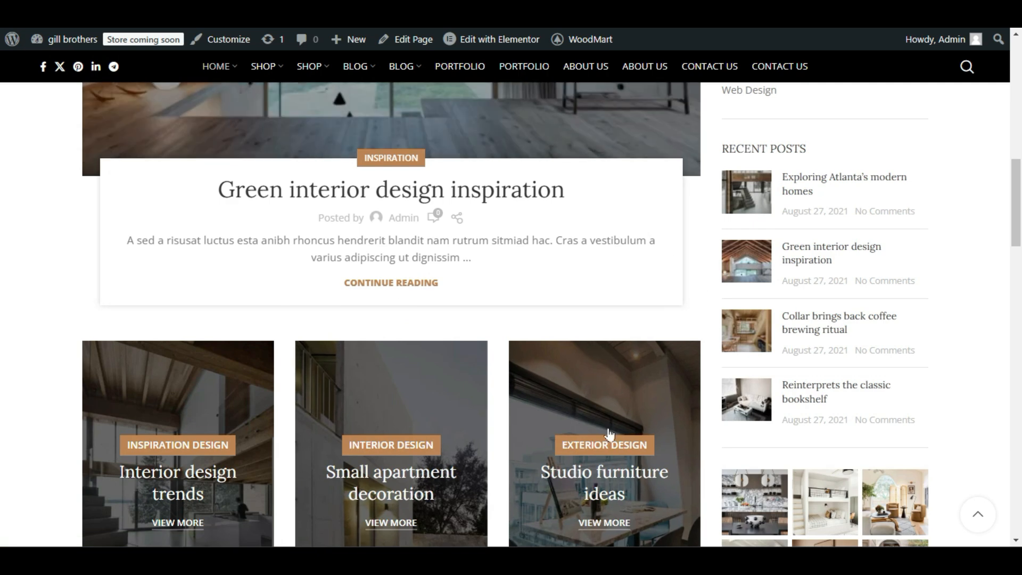
{"action": "scroll", "coordinate": [610, 434], "scroll_direction": "down", "scroll_amount": 4}
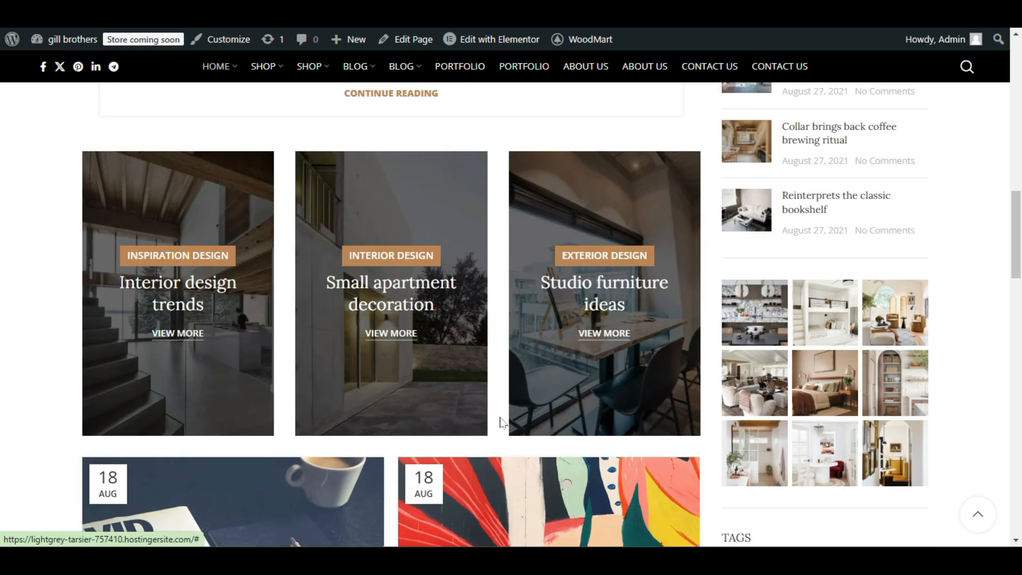
{"action": "scroll", "coordinate": [502, 417], "scroll_direction": "up", "scroll_amount": 15}
{"action": "scroll", "coordinate": [501, 417], "scroll_direction": "up", "scroll_amount": 3}
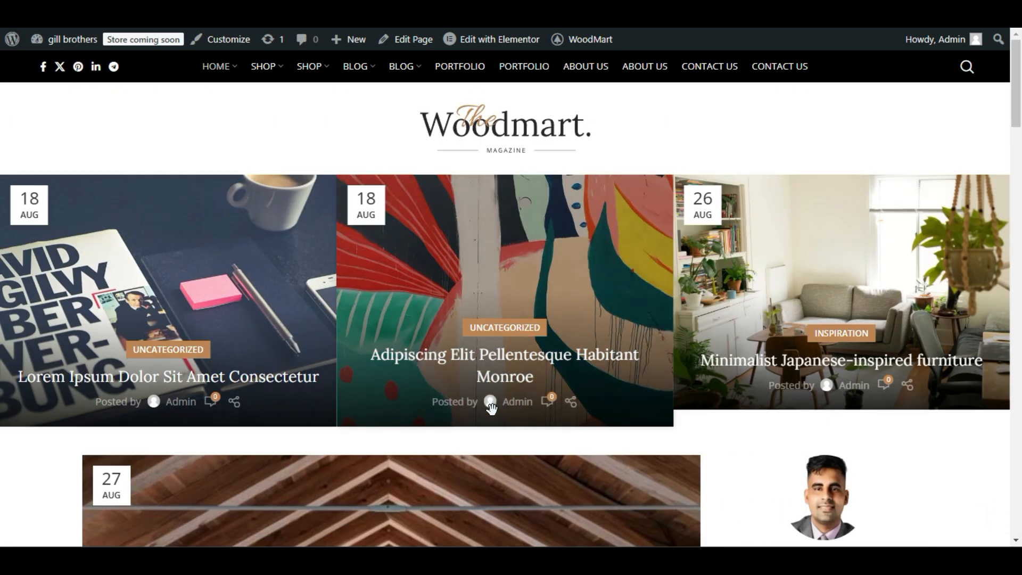
{"action": "scroll", "coordinate": [503, 413], "scroll_direction": "down", "scroll_amount": 18}
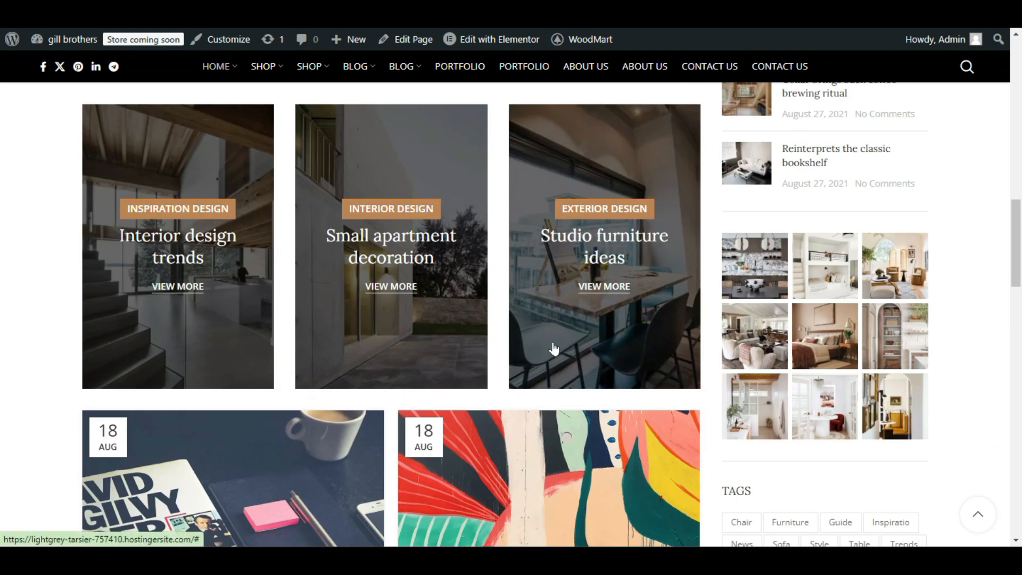
{"action": "scroll", "coordinate": [500, 373], "scroll_direction": "up", "scroll_amount": 3}
{"action": "scroll", "coordinate": [505, 383], "scroll_direction": "down", "scroll_amount": 3}
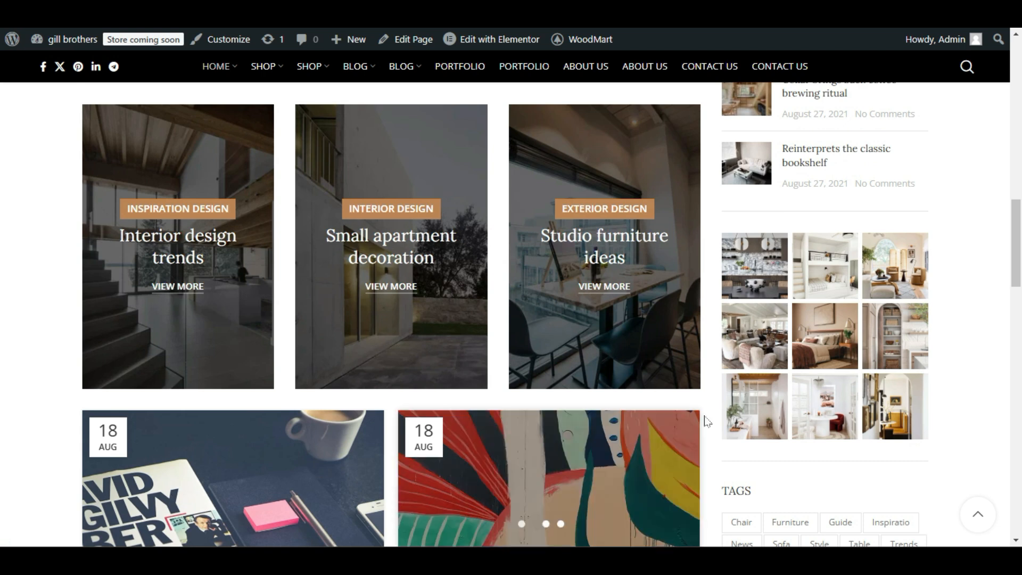
Examine the two-column post grid down to the Subscribe section and the area beside it under the sidebar.
{"action": "scroll", "coordinate": [705, 414], "scroll_direction": "down", "scroll_amount": 7}
{"action": "scroll", "coordinate": [706, 413], "scroll_direction": "down", "scroll_amount": 6}
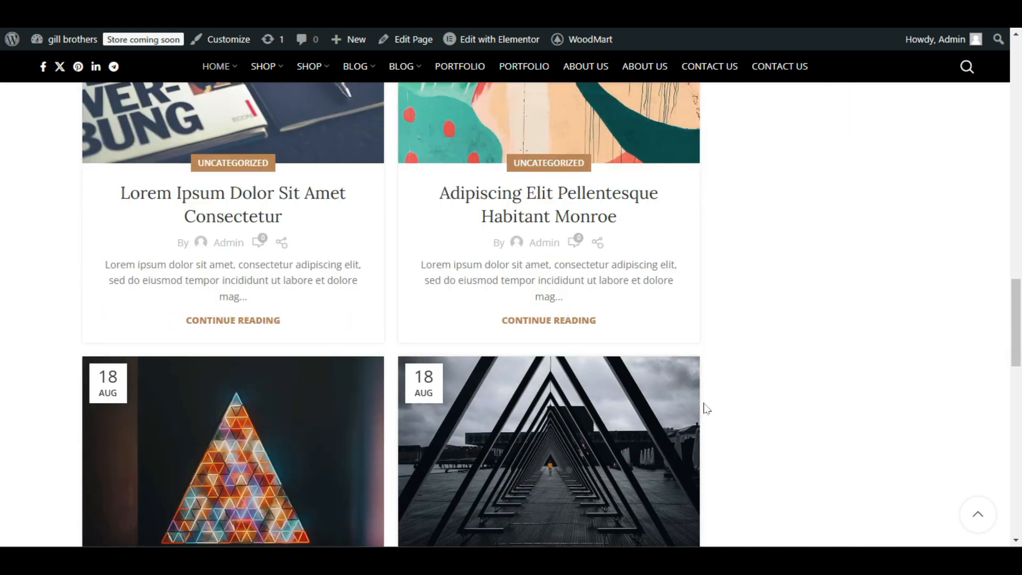
{"action": "scroll", "coordinate": [706, 408], "scroll_direction": "down", "scroll_amount": 1}
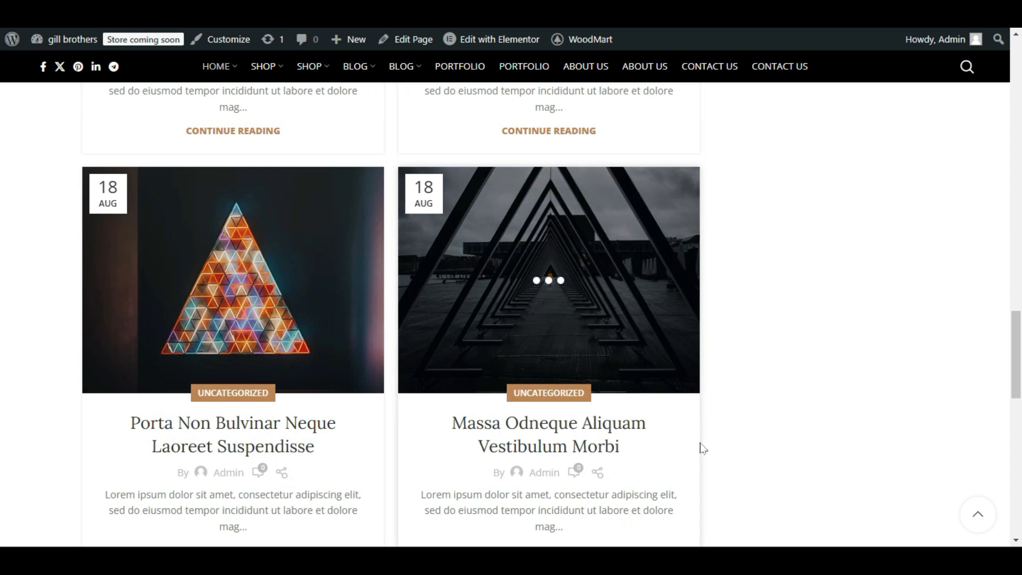
{"action": "scroll", "coordinate": [767, 402], "scroll_direction": "down", "scroll_amount": 8}
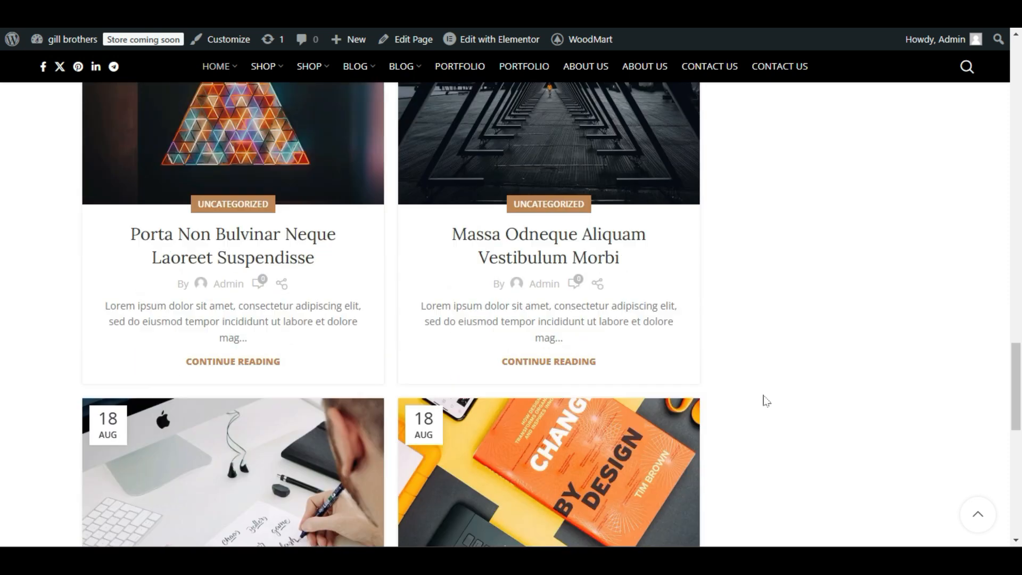
{"action": "scroll", "coordinate": [761, 403], "scroll_direction": "down", "scroll_amount": 8}
{"action": "scroll", "coordinate": [692, 394], "scroll_direction": "up", "scroll_amount": 4}
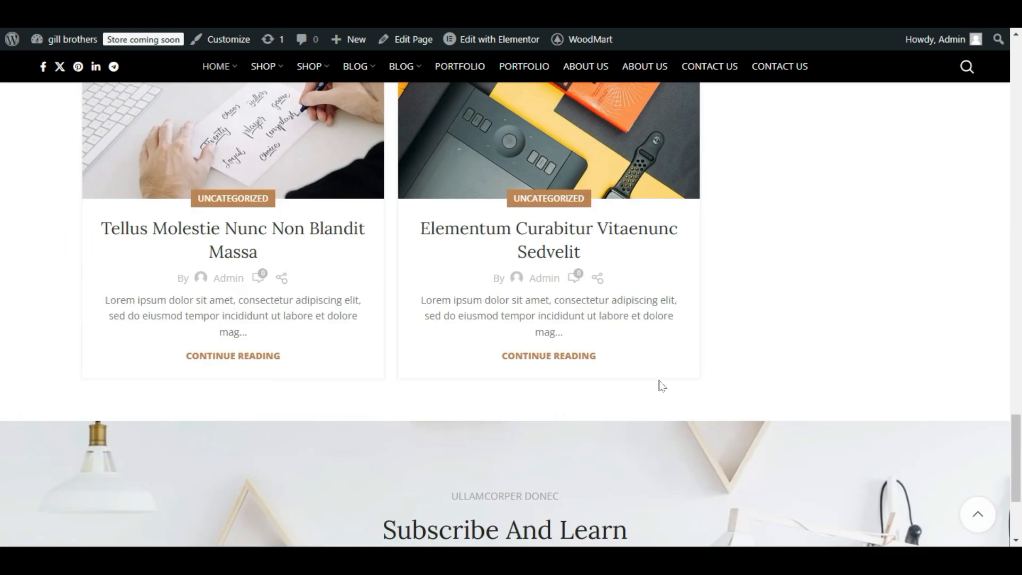
{"action": "scroll", "coordinate": [377, 169], "scroll_direction": "up", "scroll_amount": 3}
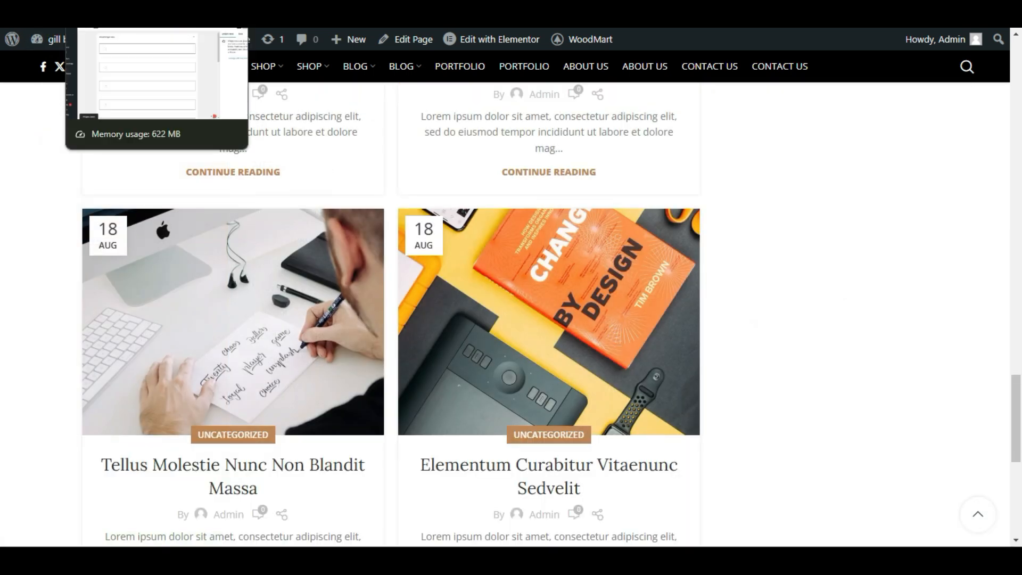
Switch to the admin's Widgets page and open the WOODMART Recent Posts widget's settings to review them.
{"action": "left_click", "coordinate": [114, 8]}
{"action": "scroll", "coordinate": [335, 239], "scroll_direction": "down", "scroll_amount": 3}
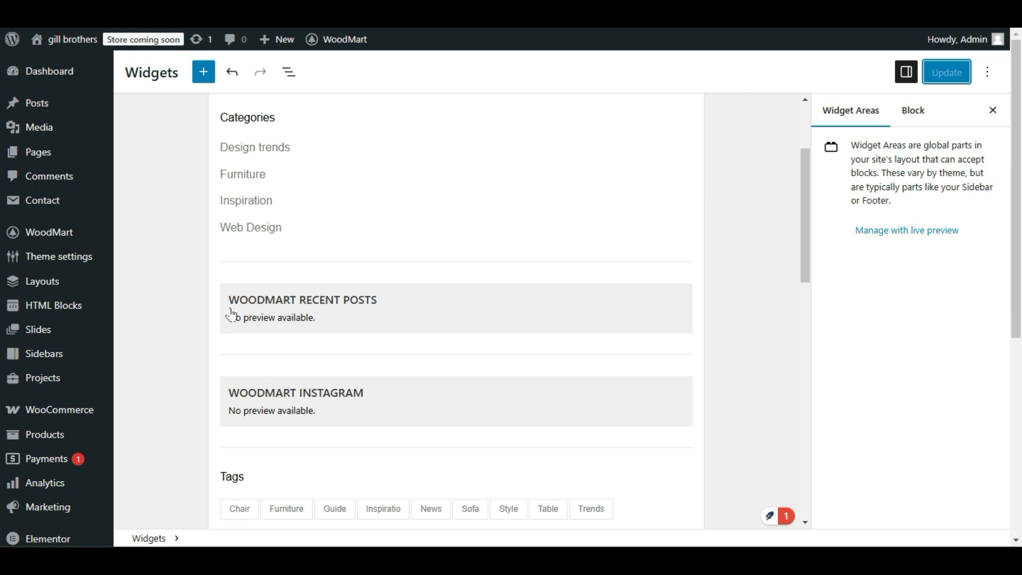
{"action": "left_click", "coordinate": [426, 312]}
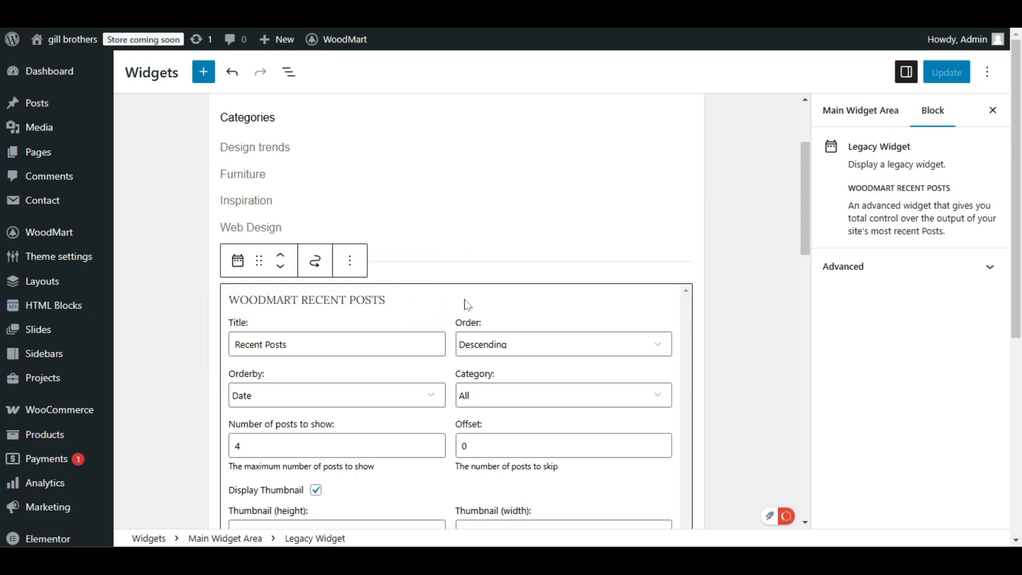
{"action": "scroll", "coordinate": [185, 178], "scroll_direction": "down", "scroll_amount": 3}
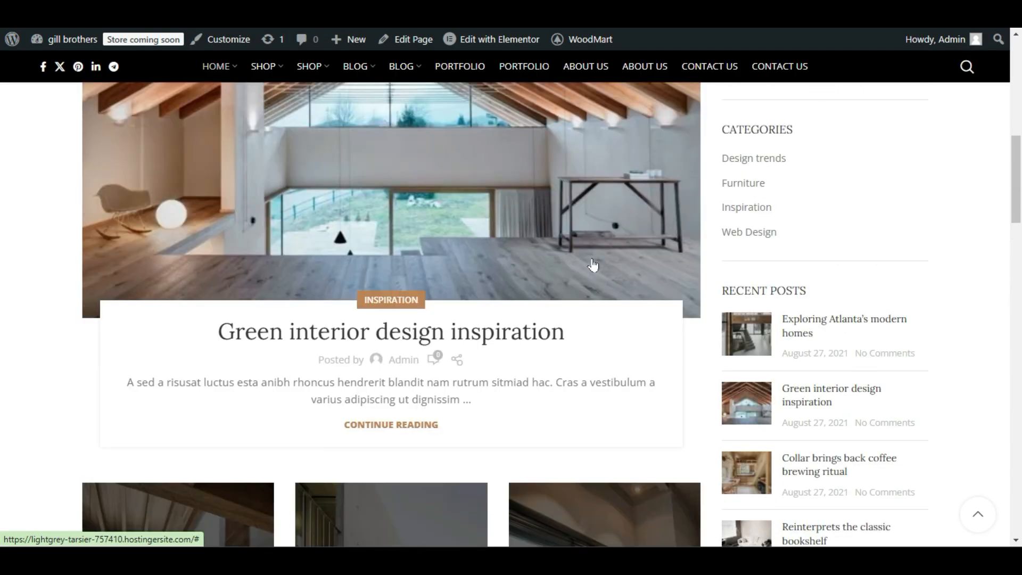
On the blog homepage, examine the sidebar's recent posts and image gallery and the area beside the lower post grid.
{"action": "scroll", "coordinate": [593, 265], "scroll_direction": "down", "scroll_amount": 2}
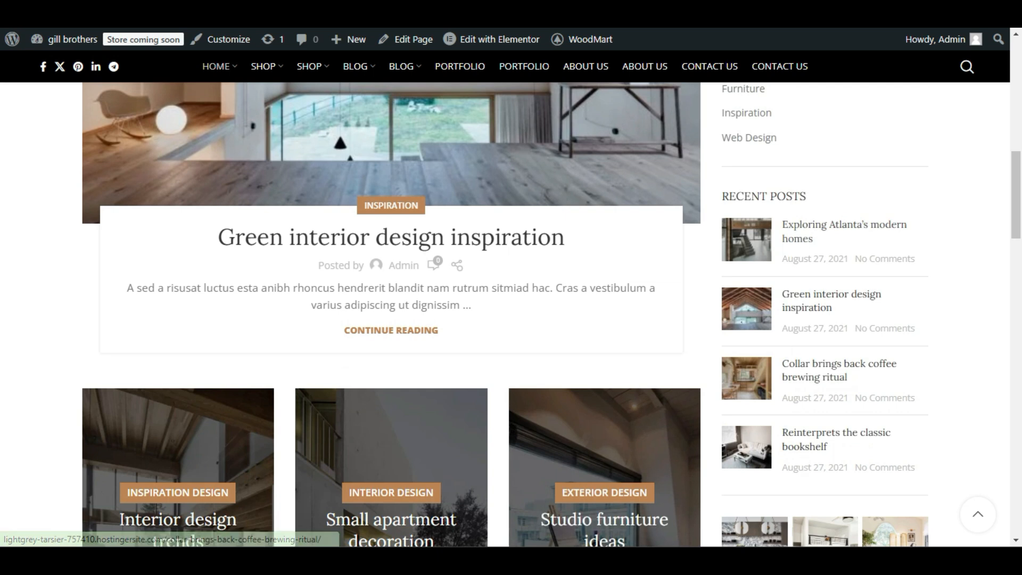
{"action": "scroll", "coordinate": [801, 325], "scroll_direction": "down", "scroll_amount": 4}
{"action": "scroll", "coordinate": [809, 329], "scroll_direction": "down", "scroll_amount": 14}
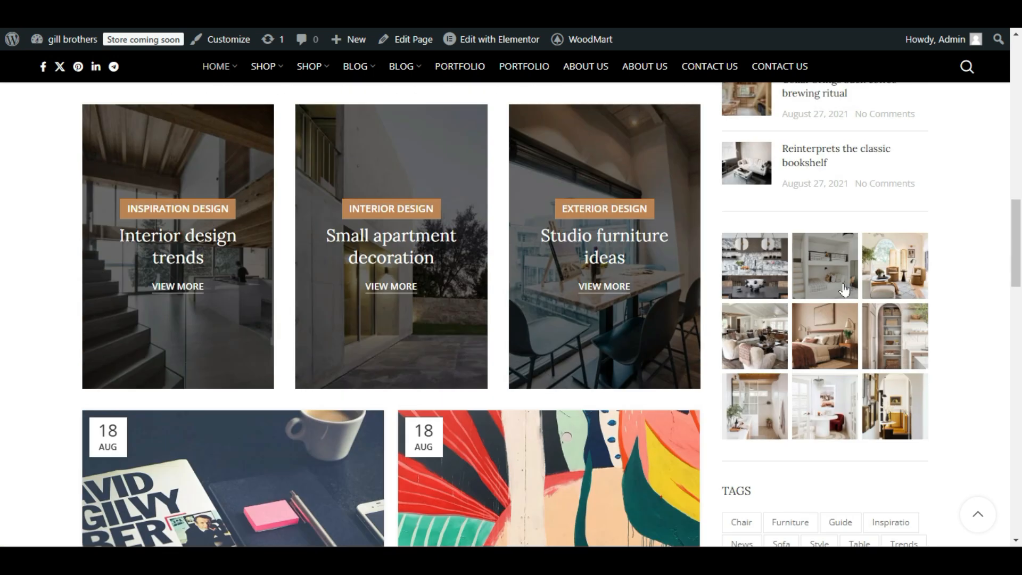
{"action": "scroll", "coordinate": [825, 250], "scroll_direction": "up", "scroll_amount": 6}
{"action": "scroll", "coordinate": [825, 251], "scroll_direction": "down", "scroll_amount": 7}
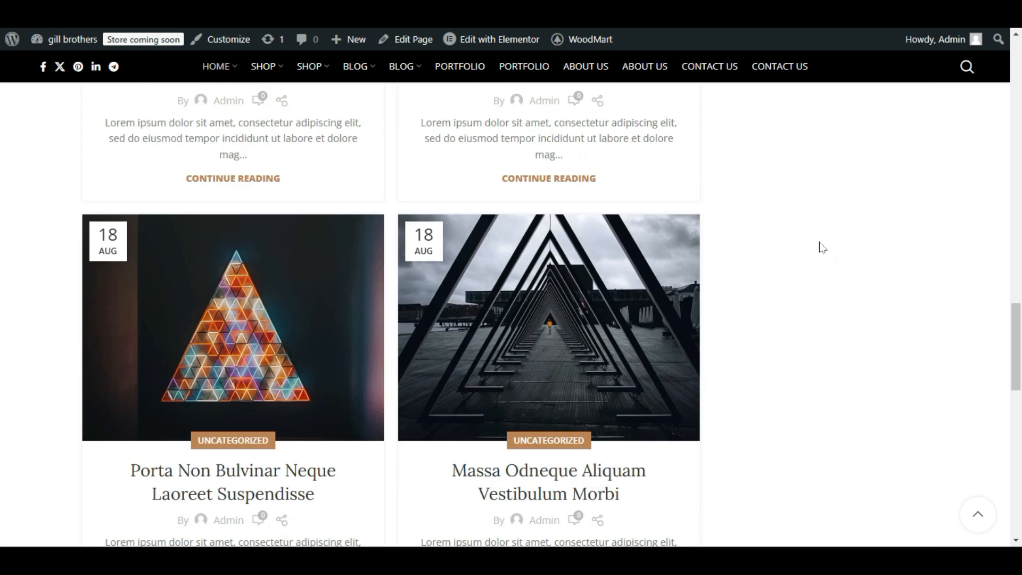
{"action": "scroll", "coordinate": [832, 174], "scroll_direction": "down", "scroll_amount": 18}
{"action": "scroll", "coordinate": [820, 189], "scroll_direction": "up", "scroll_amount": 20}
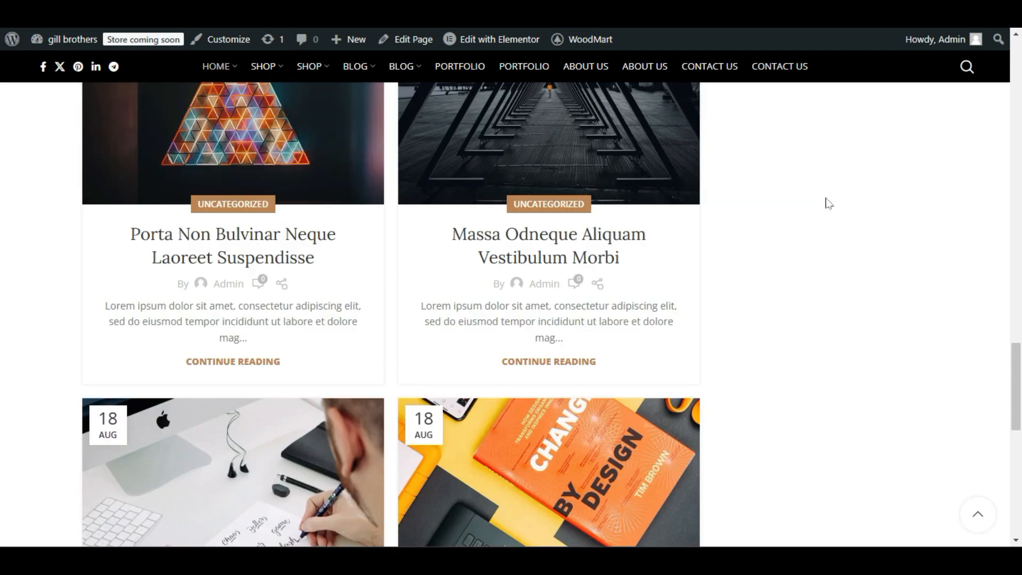
{"action": "scroll", "coordinate": [846, 343], "scroll_direction": "down", "scroll_amount": 12}
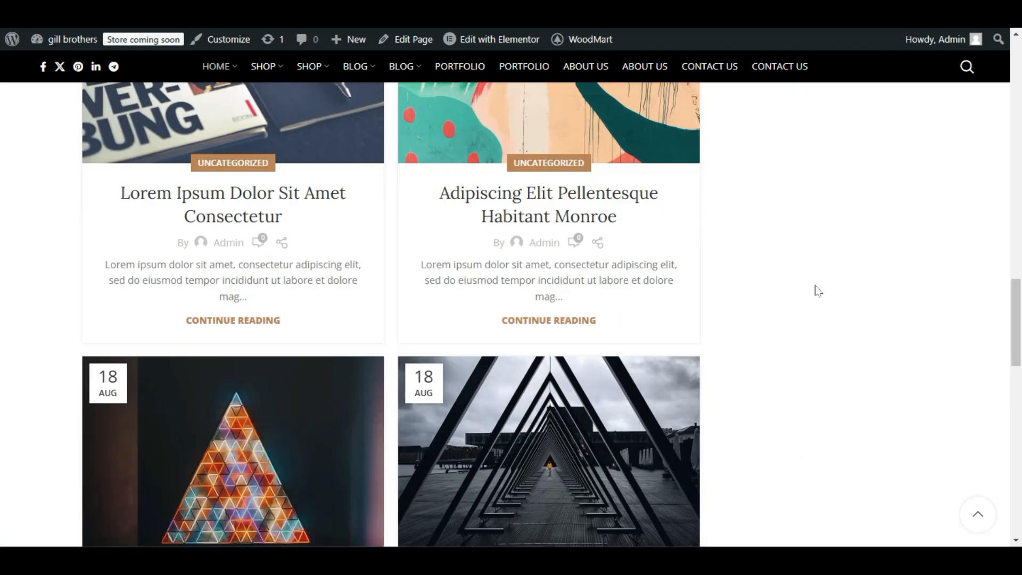
{"action": "scroll", "coordinate": [792, 243], "scroll_direction": "down", "scroll_amount": 5}
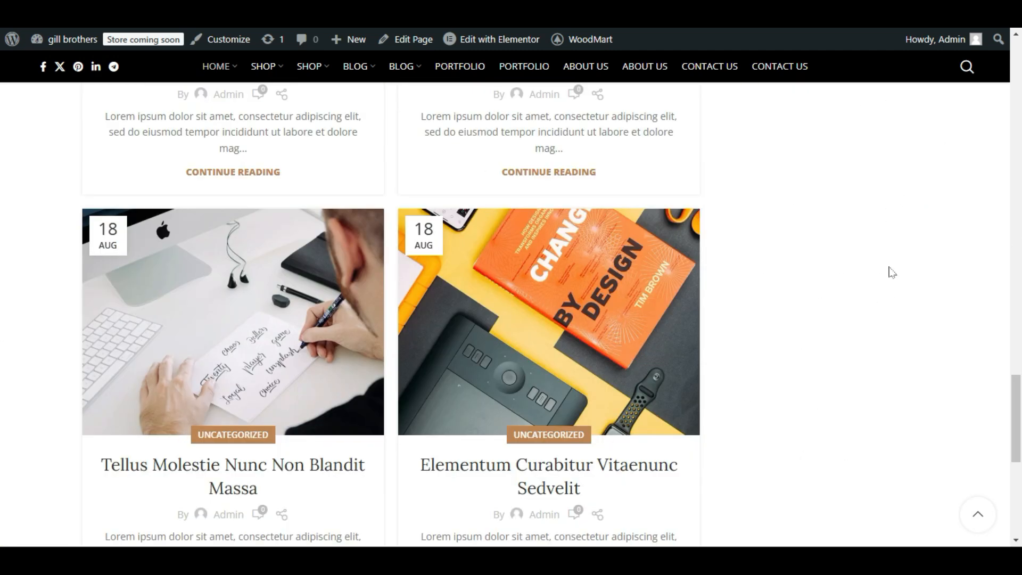
{"action": "scroll", "coordinate": [869, 331], "scroll_direction": "up", "scroll_amount": 20}
{"action": "scroll", "coordinate": [849, 323], "scroll_direction": "down", "scroll_amount": 3}
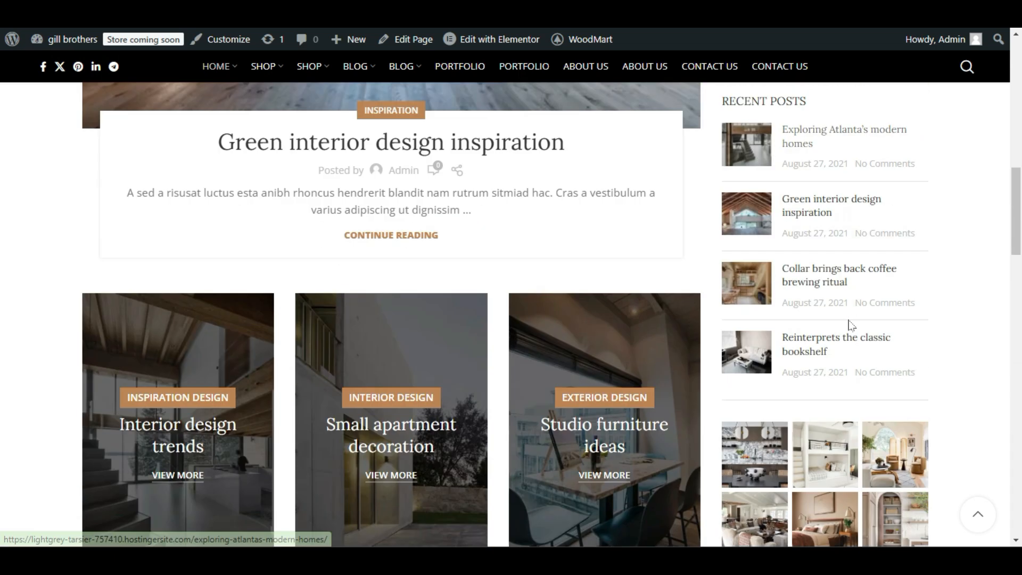
Compare where the sidebar's Tags section ends with how far the post grid continues down the homepage.
{"action": "scroll", "coordinate": [851, 324], "scroll_direction": "down", "scroll_amount": 20}
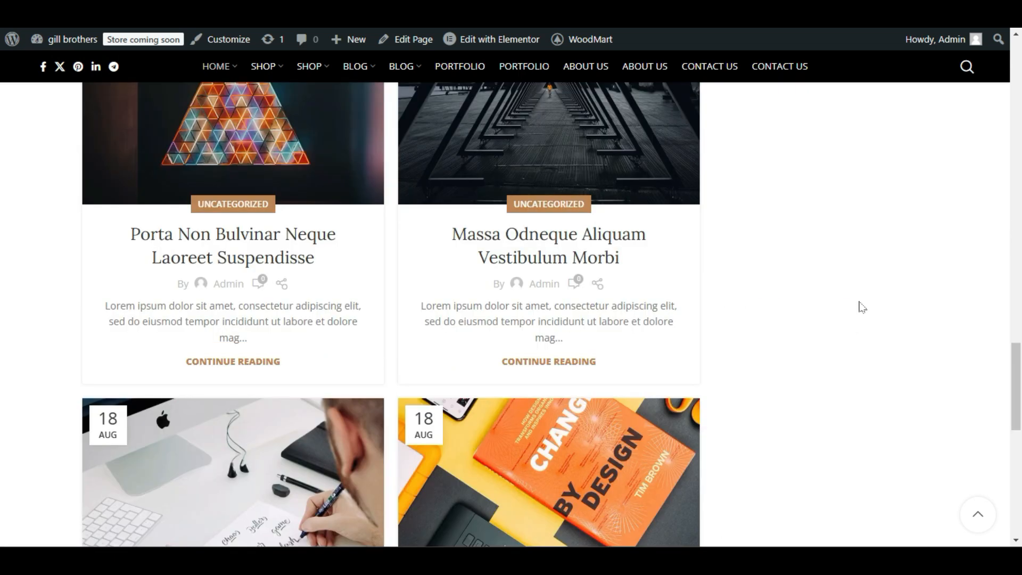
{"action": "scroll", "coordinate": [552, 381], "scroll_direction": "down", "scroll_amount": 4}
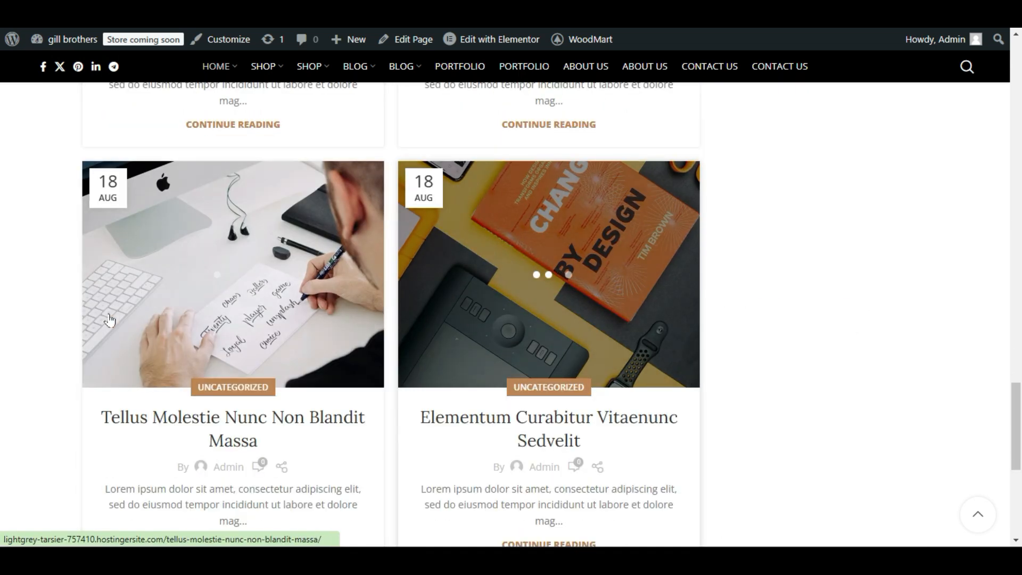
{"action": "scroll", "coordinate": [320, 315], "scroll_direction": "up", "scroll_amount": 4}
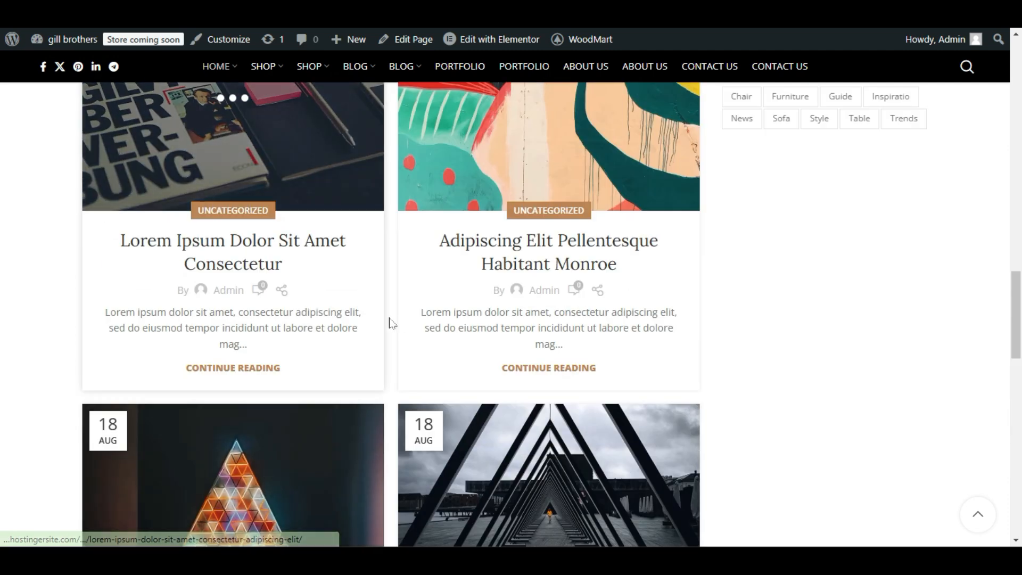
{"action": "scroll", "coordinate": [629, 300], "scroll_direction": "up", "scroll_amount": 8}
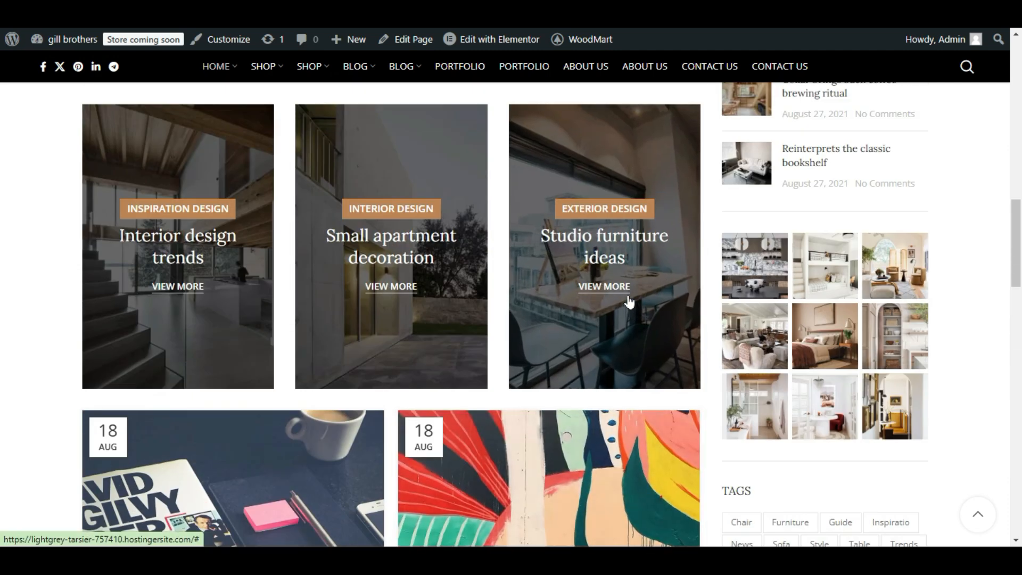
{"action": "scroll", "coordinate": [629, 301], "scroll_direction": "up", "scroll_amount": 1}
{"action": "scroll", "coordinate": [618, 301], "scroll_direction": "down", "scroll_amount": 12}
{"action": "scroll", "coordinate": [615, 301], "scroll_direction": "up", "scroll_amount": 11}
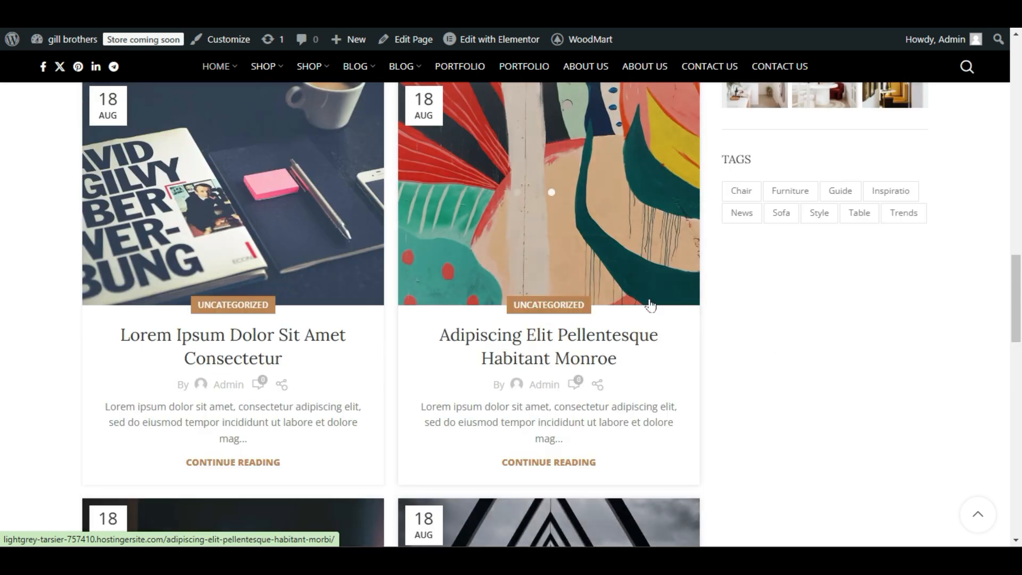
{"action": "scroll", "coordinate": [831, 286], "scroll_direction": "down", "scroll_amount": 6}
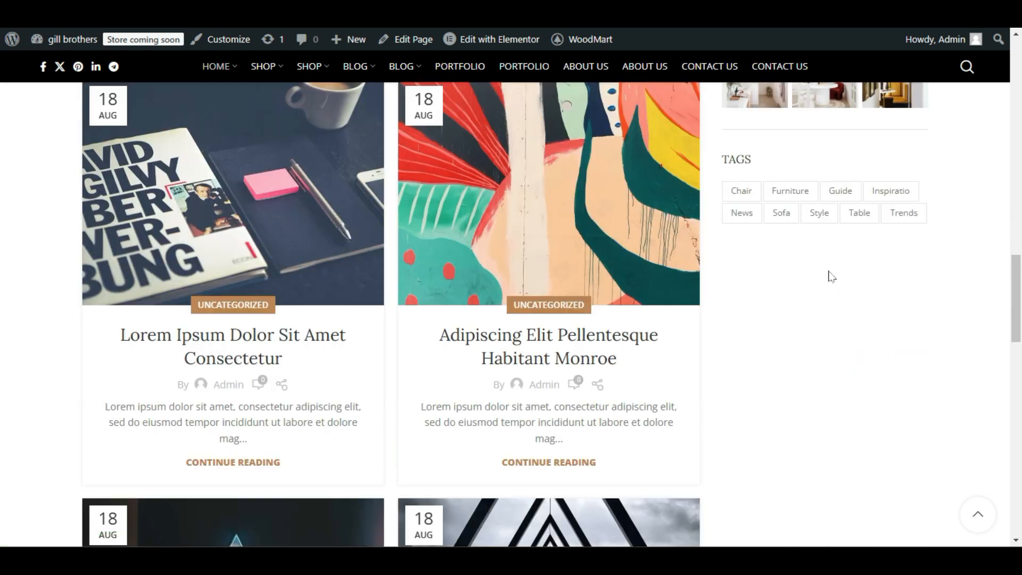
{"action": "scroll", "coordinate": [863, 165], "scroll_direction": "down", "scroll_amount": 3}
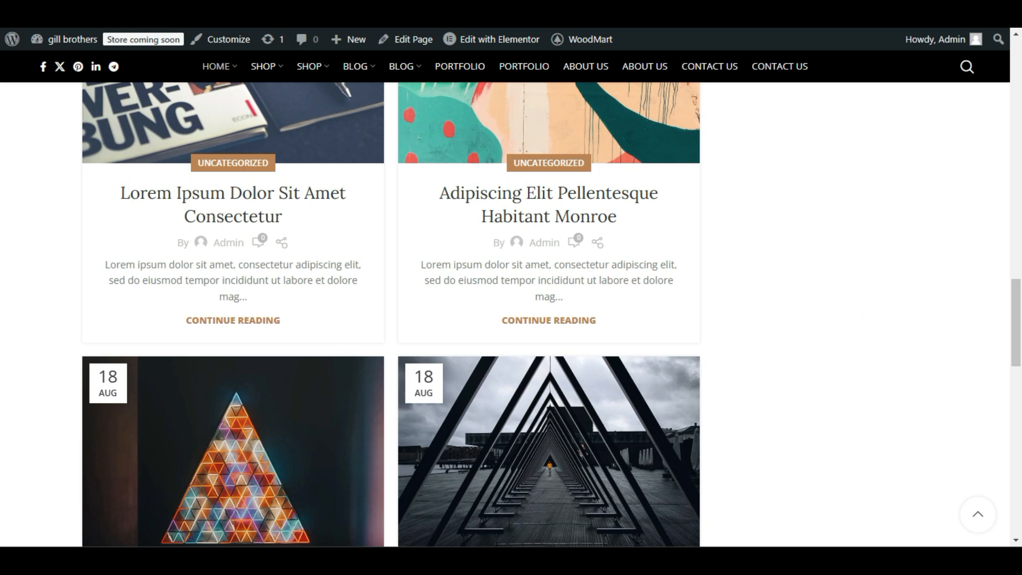
Switch to the Home Magazine page in the Elementor editor and reload it to refresh the sidebar preview.
{"action": "left_click", "coordinate": [165, 12]}
{"action": "left_click", "coordinate": [277, 12]}
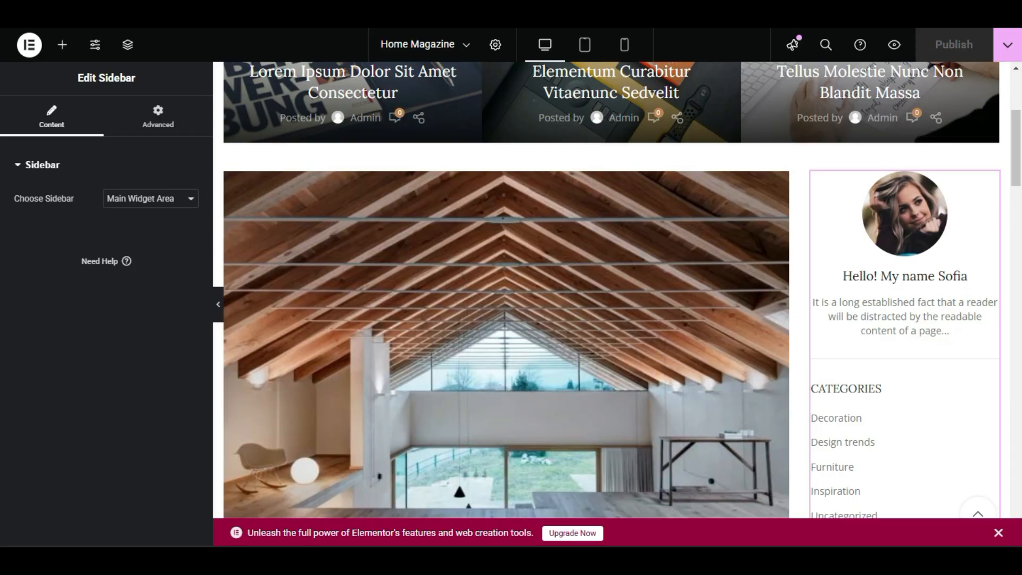
{"action": "scroll", "coordinate": [328, 184], "scroll_direction": "up", "scroll_amount": 5}
{"action": "scroll", "coordinate": [355, 216], "scroll_direction": "down", "scroll_amount": 9}
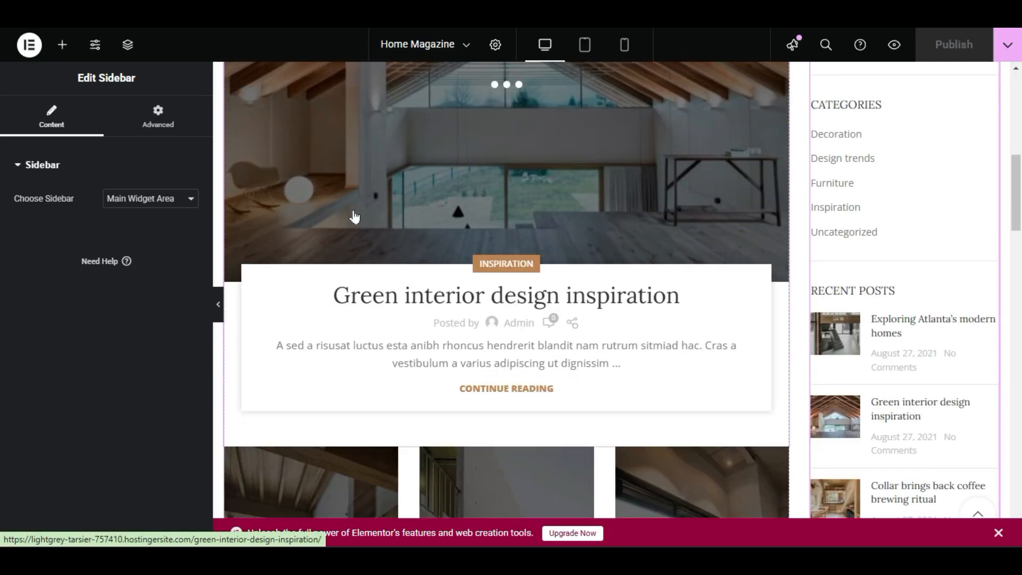
{"action": "scroll", "coordinate": [355, 217], "scroll_direction": "up", "scroll_amount": 5}
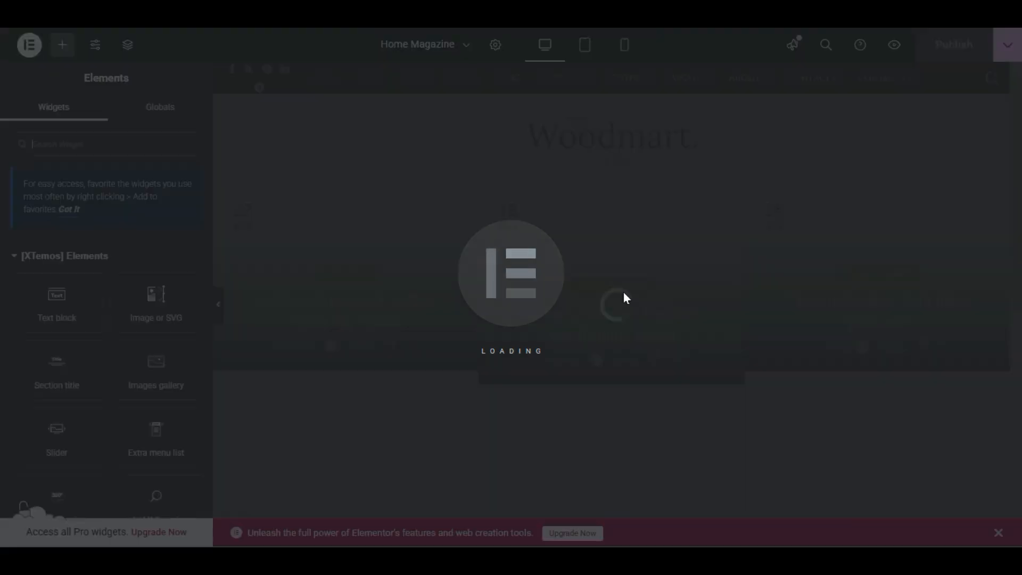
Examine the reloaded editor preview from the author sidebar down through the post grid and the area beside it.
{"action": "scroll", "coordinate": [624, 298], "scroll_direction": "down", "scroll_amount": 5}
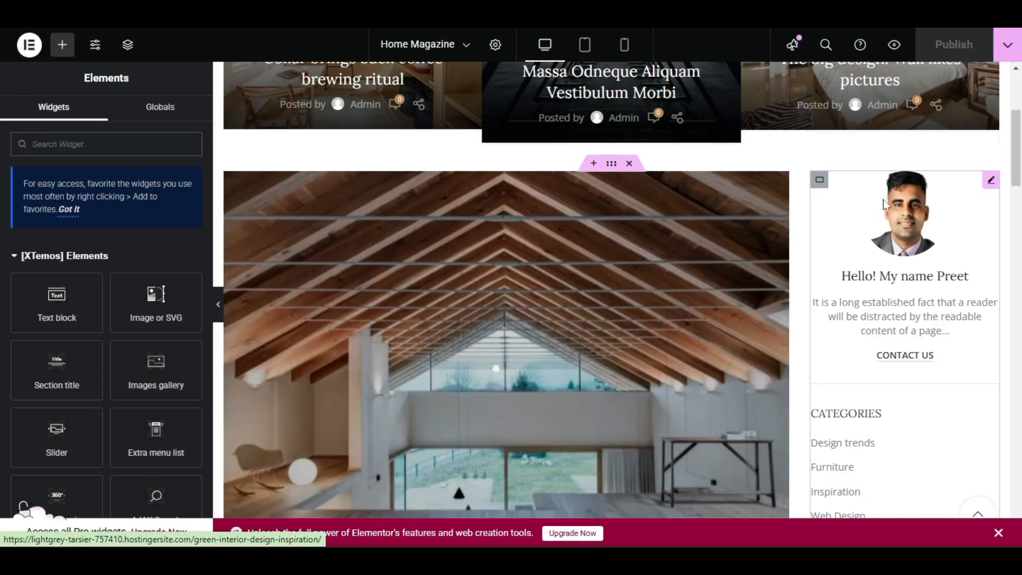
{"action": "scroll", "coordinate": [883, 204], "scroll_direction": "down", "scroll_amount": 5}
{"action": "scroll", "coordinate": [483, 157], "scroll_direction": "down", "scroll_amount": 5}
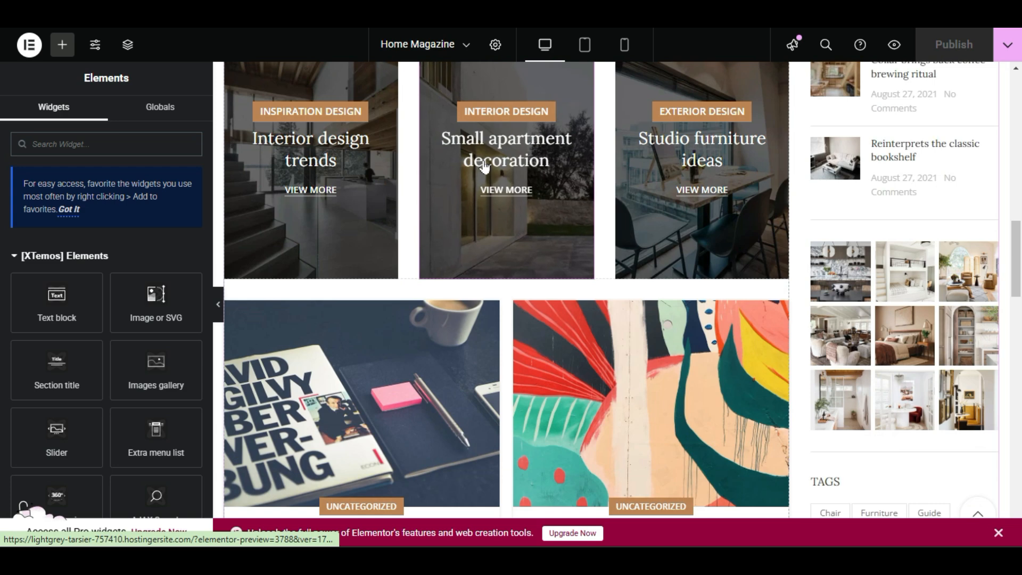
{"action": "scroll", "coordinate": [483, 166], "scroll_direction": "down", "scroll_amount": 9}
{"action": "scroll", "coordinate": [484, 167], "scroll_direction": "up", "scroll_amount": 4}
{"action": "scroll", "coordinate": [484, 167], "scroll_direction": "down", "scroll_amount": 6}
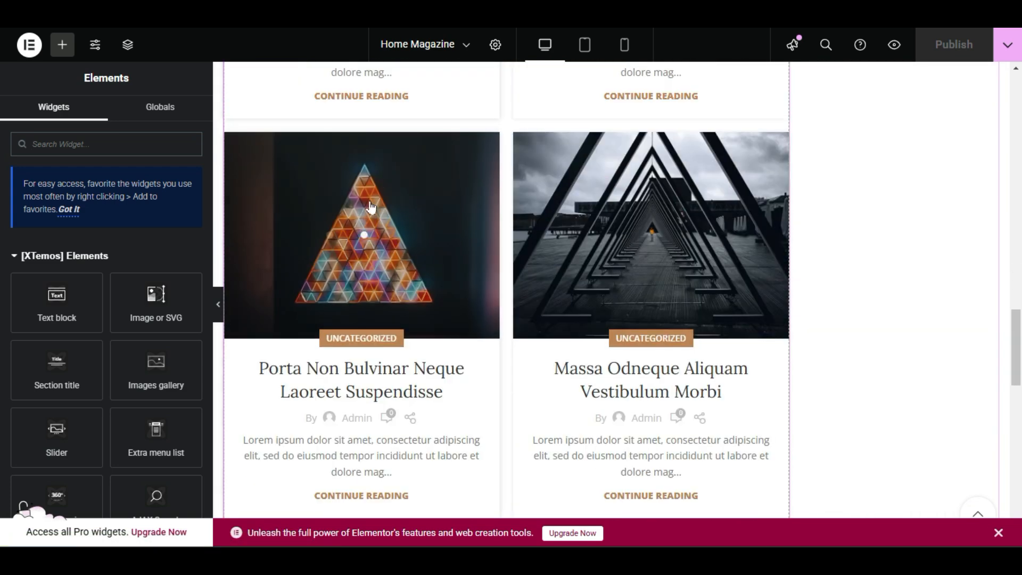
{"action": "scroll", "coordinate": [672, 218], "scroll_direction": "down", "scroll_amount": 4}
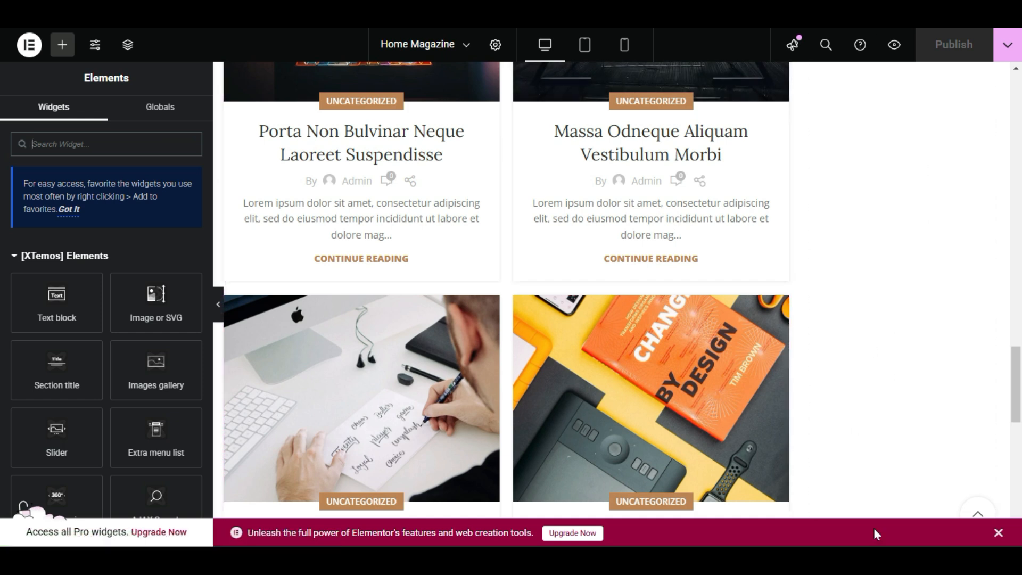
Open the settings of the lower post grid's Blog widget for editing.
{"action": "scroll", "coordinate": [879, 362], "scroll_direction": "down", "scroll_amount": 5}
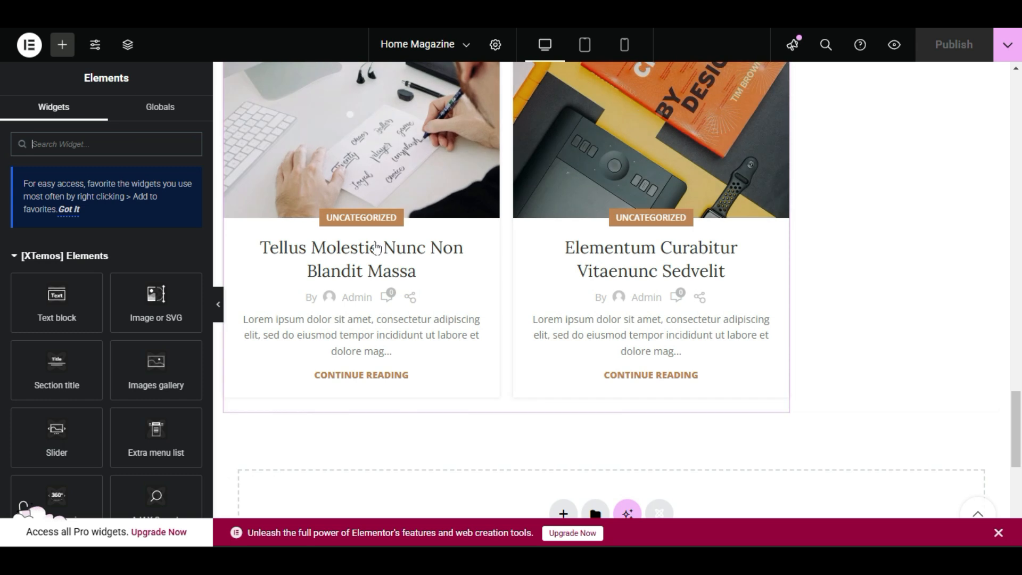
{"action": "scroll", "coordinate": [553, 313], "scroll_direction": "up", "scroll_amount": 3}
{"action": "right_click", "coordinate": [543, 160]}
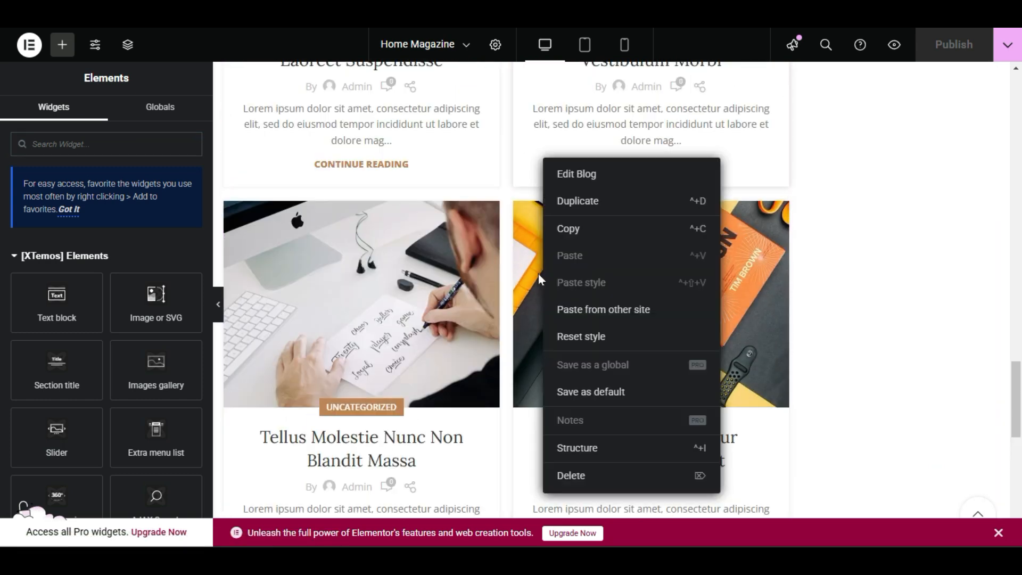
{"action": "left_click", "coordinate": [564, 175]}
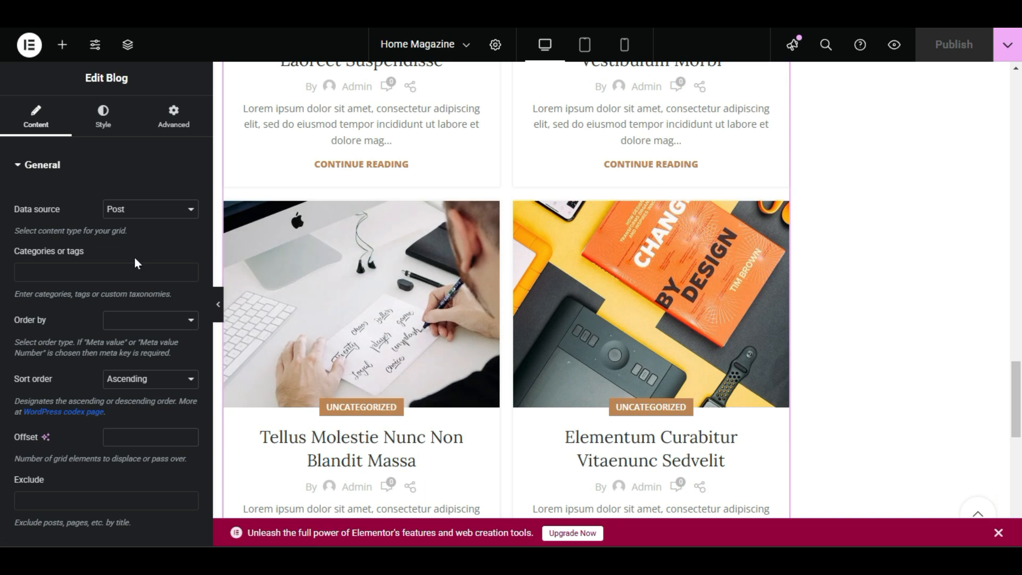
{"action": "scroll", "coordinate": [535, 307], "scroll_direction": "up", "scroll_amount": 12}
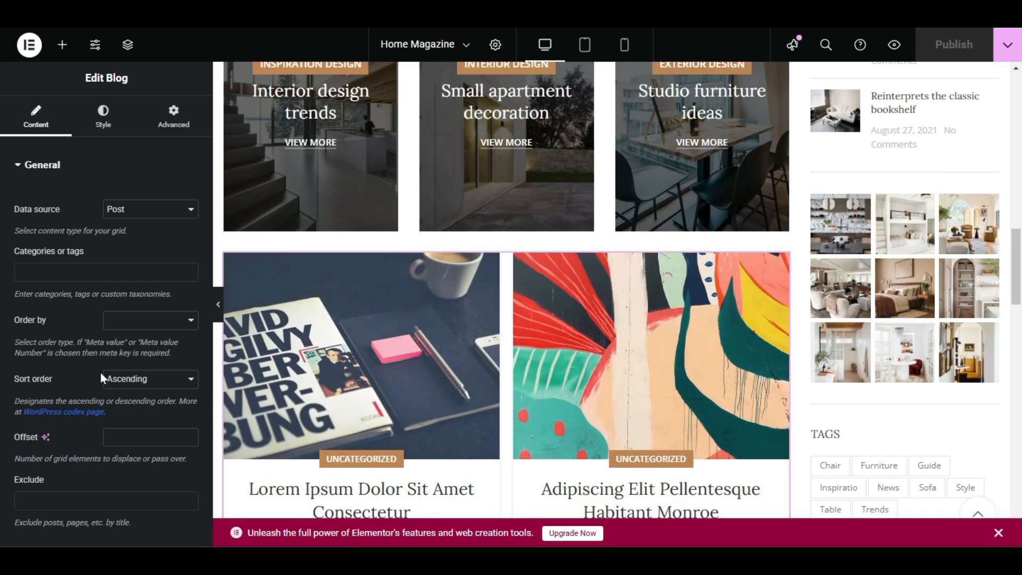
Order the lower Blog widget's posts by Date after trying Meta value number.
{"action": "left_click", "coordinate": [133, 388]}
{"action": "left_click", "coordinate": [137, 379]}
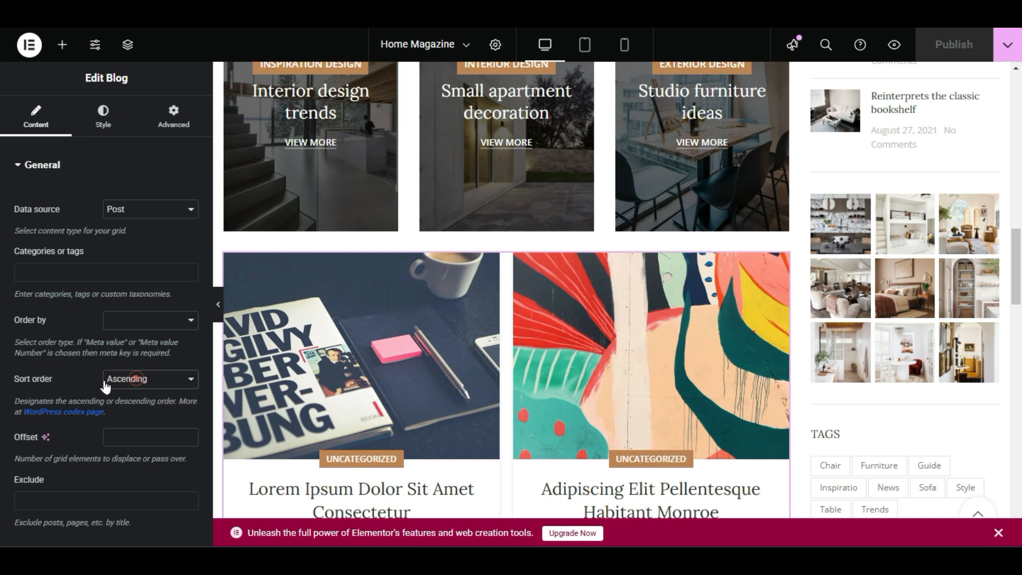
{"action": "left_click", "coordinate": [114, 466]}
{"action": "left_click", "coordinate": [163, 323]}
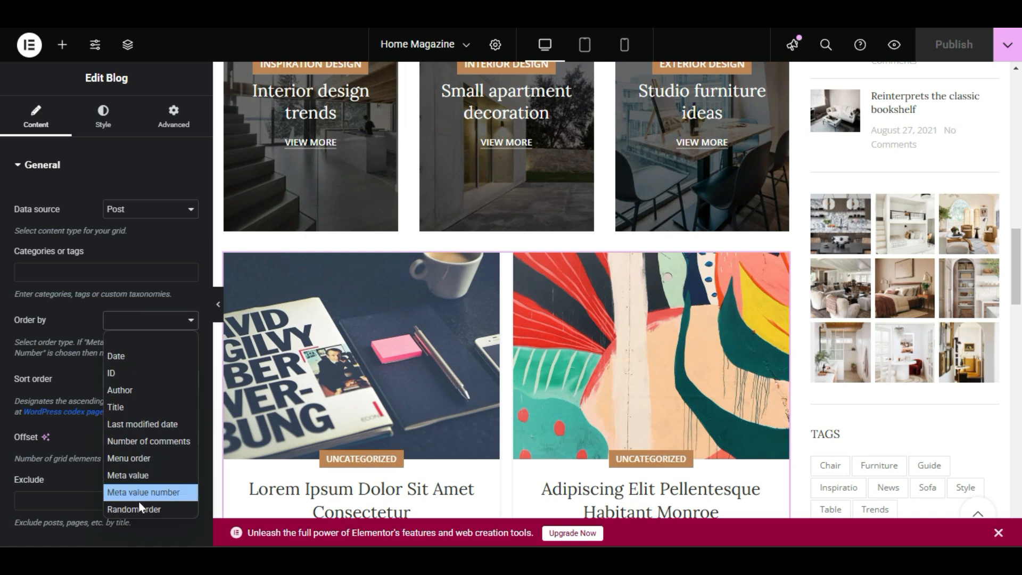
{"action": "left_click", "coordinate": [165, 491]}
{"action": "left_click", "coordinate": [154, 324]}
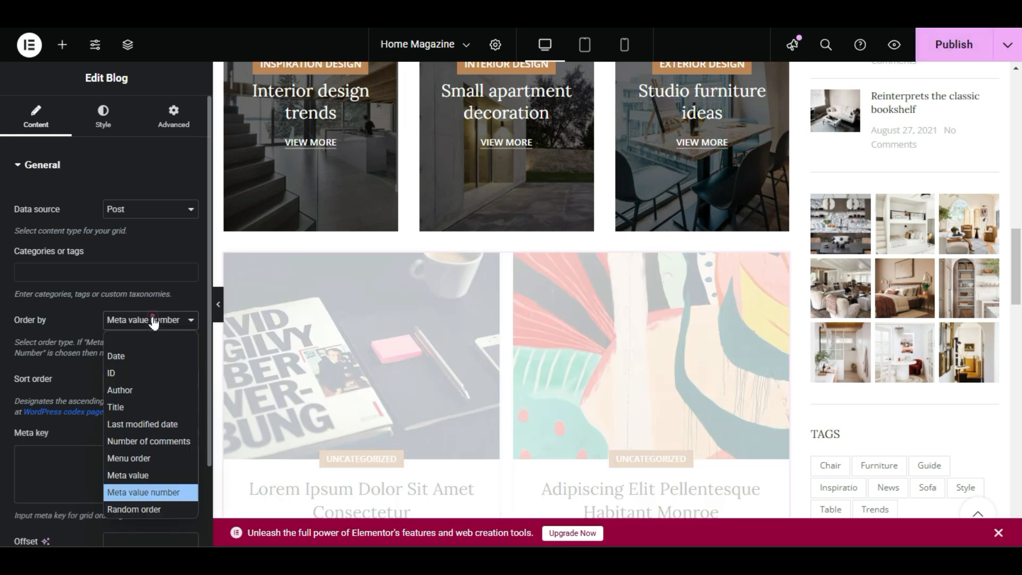
{"action": "left_click", "coordinate": [143, 355]}
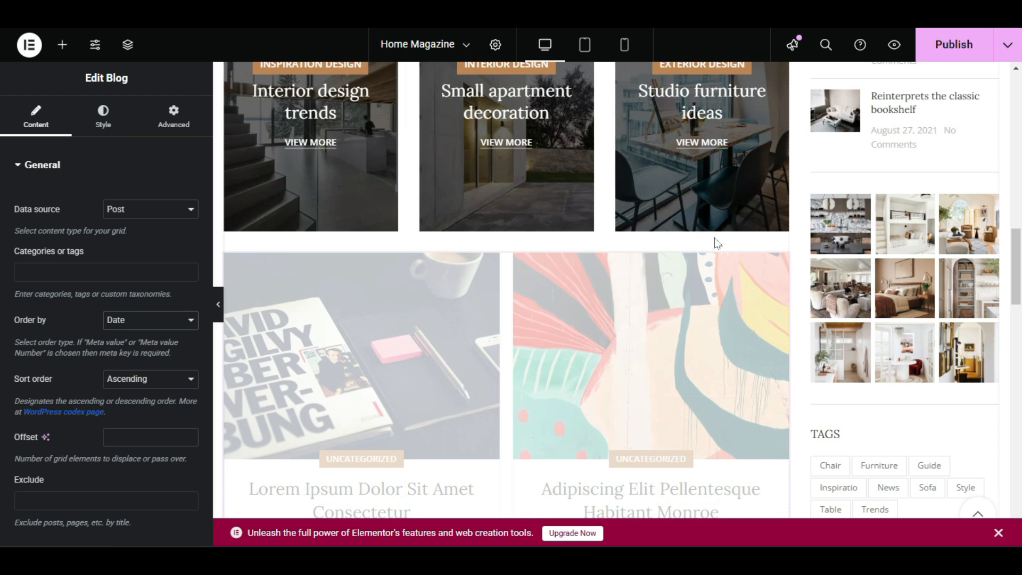
{"action": "scroll", "coordinate": [506, 360], "scroll_direction": "down", "scroll_amount": 3}
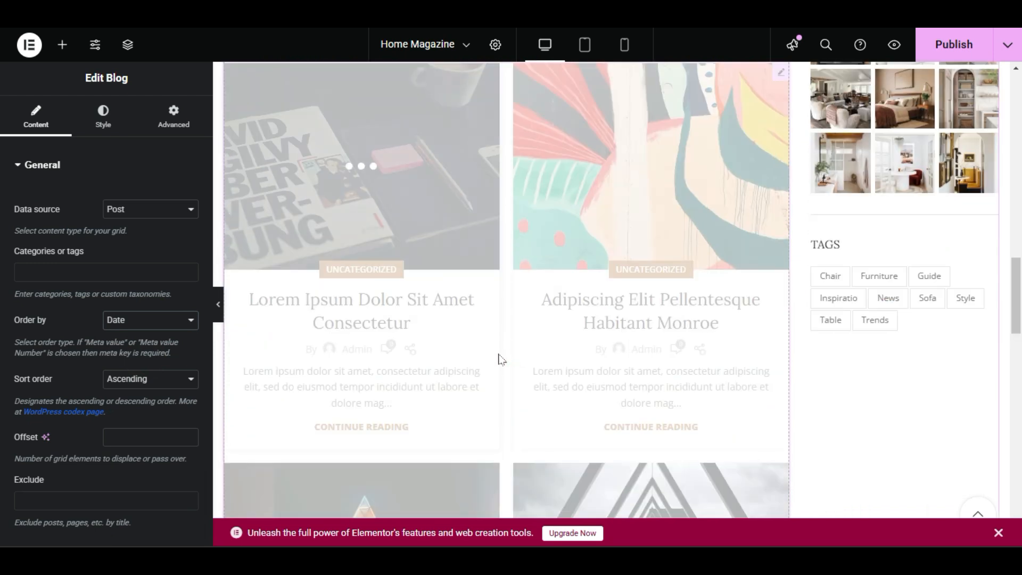
Try the Small images and Default alternative blog designs on the lower post grid.
{"action": "left_click", "coordinate": [87, 126]}
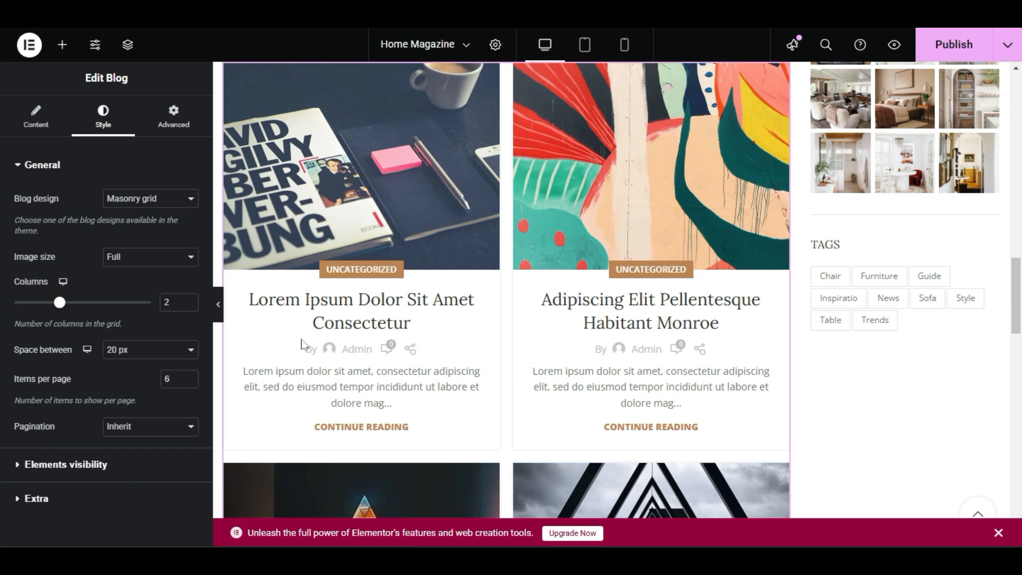
{"action": "scroll", "coordinate": [406, 347], "scroll_direction": "up", "scroll_amount": 6}
{"action": "scroll", "coordinate": [407, 347], "scroll_direction": "down", "scroll_amount": 5}
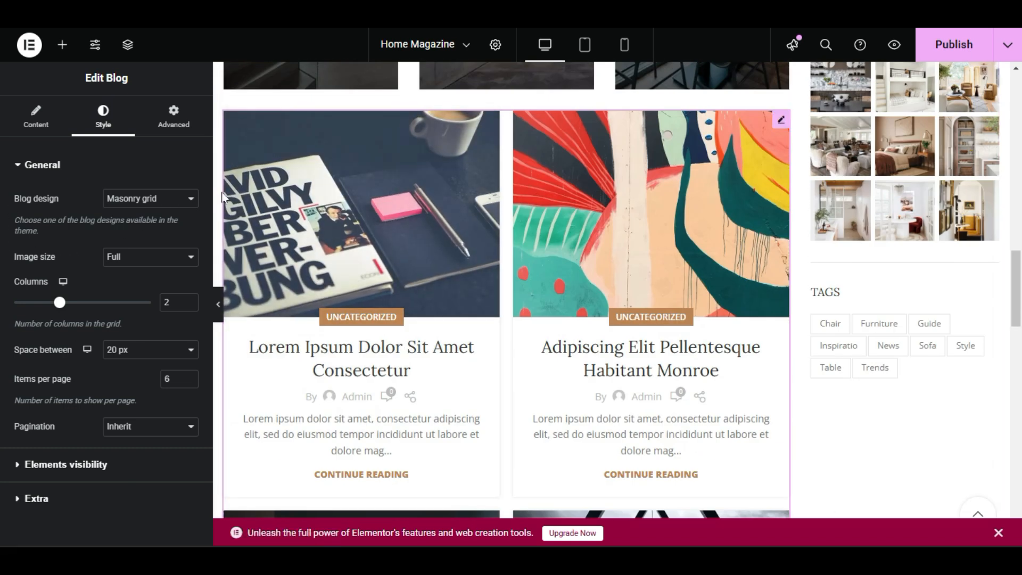
{"action": "left_click", "coordinate": [137, 205]}
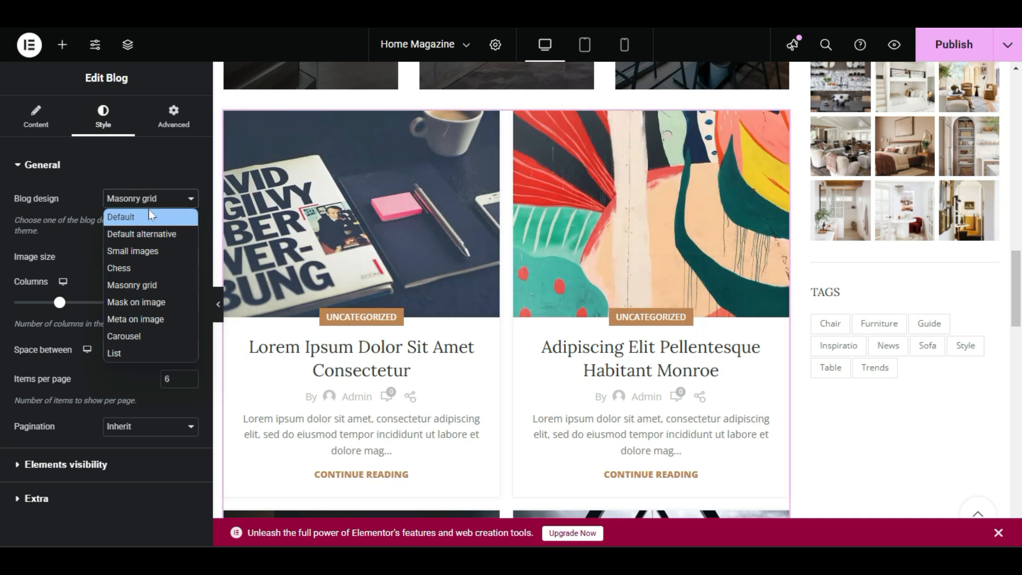
{"action": "left_click", "coordinate": [150, 252]}
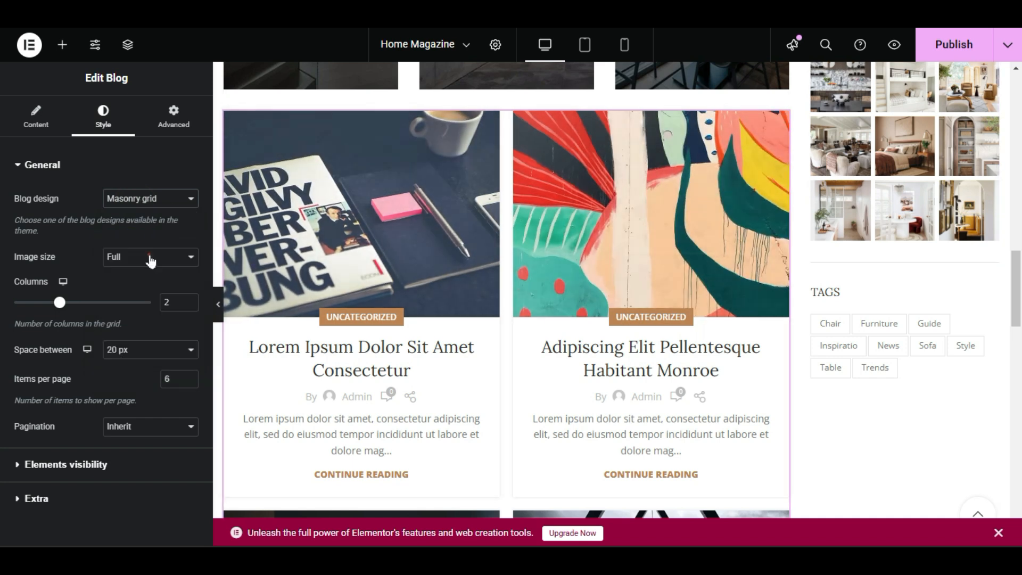
{"action": "scroll", "coordinate": [538, 319], "scroll_direction": "up", "scroll_amount": 2}
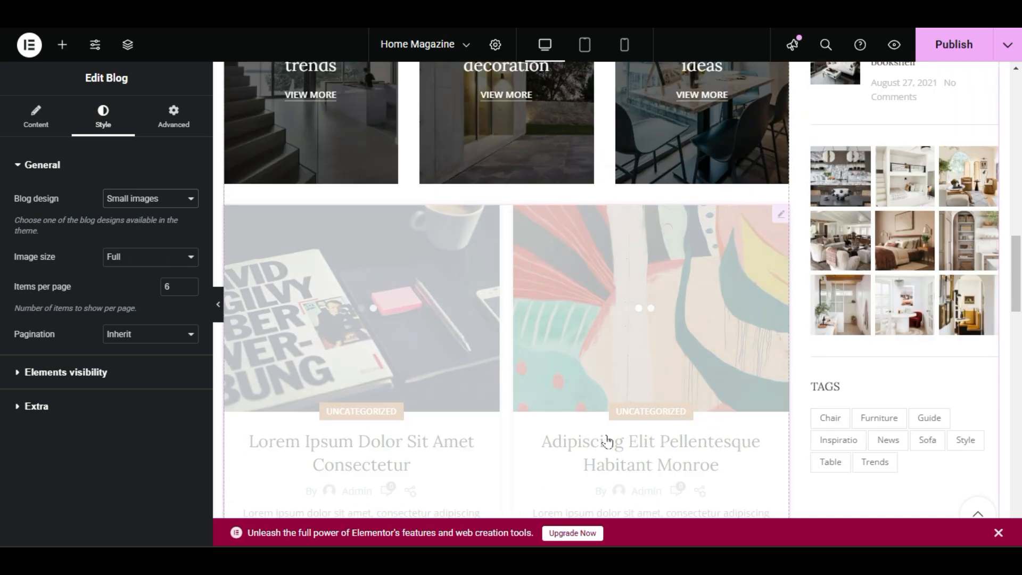
{"action": "scroll", "coordinate": [415, 351], "scroll_direction": "down", "scroll_amount": 3}
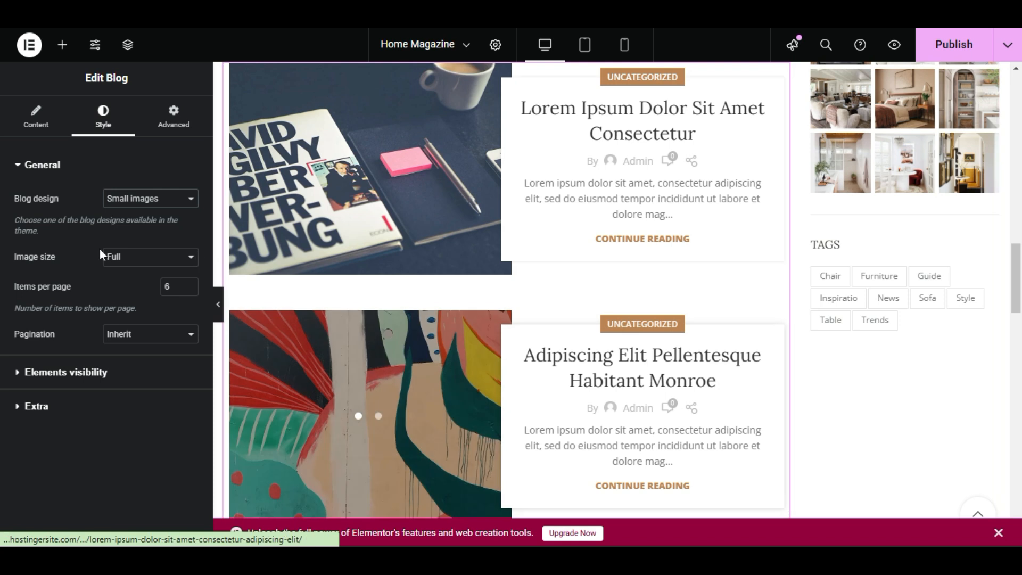
{"action": "left_click", "coordinate": [126, 198]}
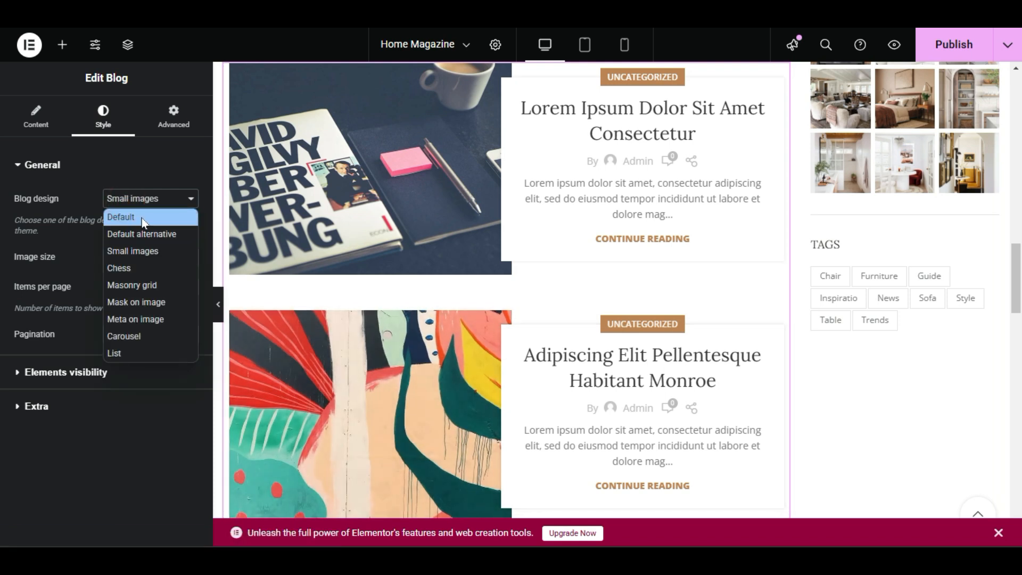
{"action": "left_click", "coordinate": [145, 232]}
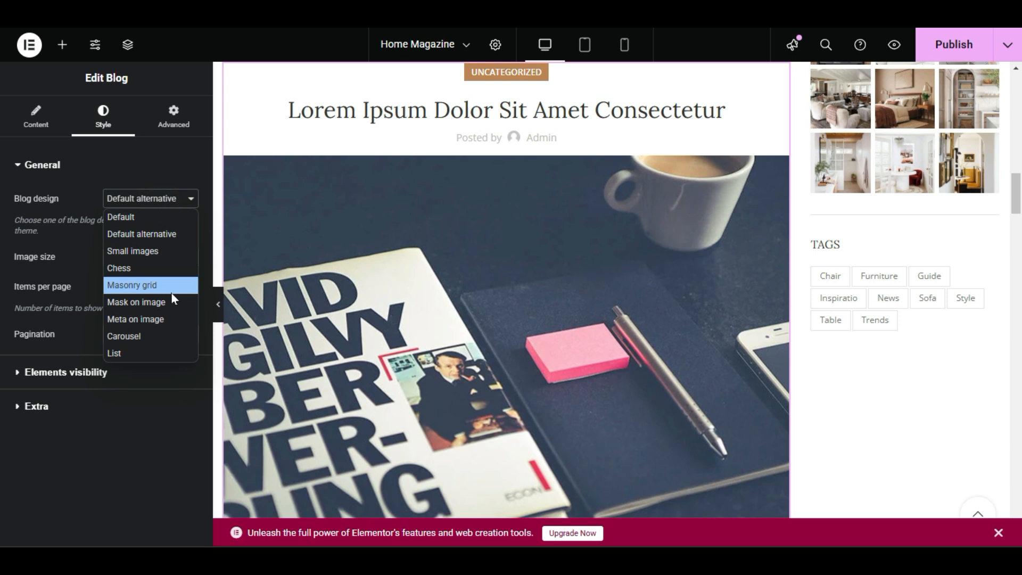
Set the lower post grid's blog design to Mask on image and review its posts.
{"action": "left_click", "coordinate": [165, 308]}
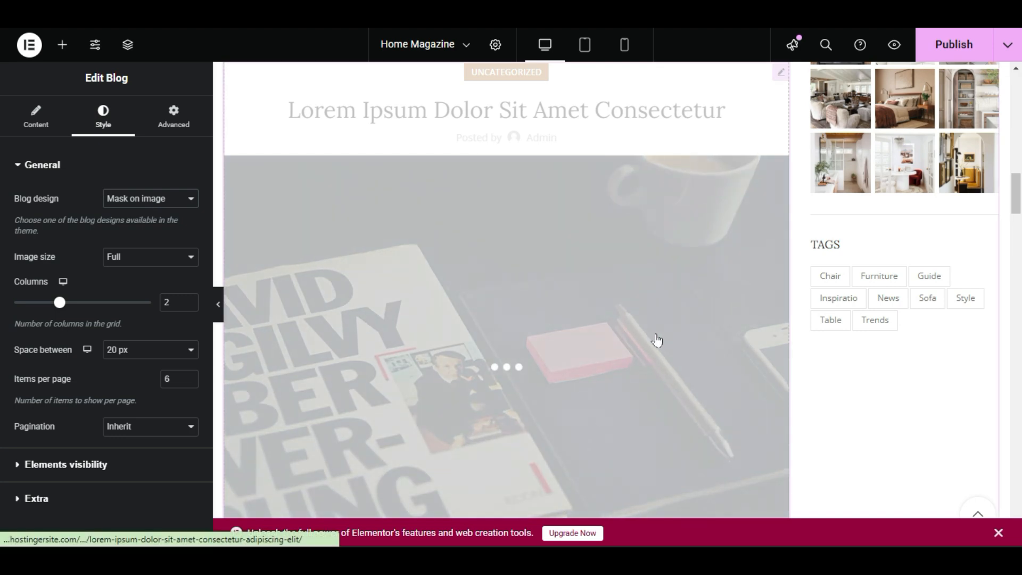
{"action": "scroll", "coordinate": [656, 342], "scroll_direction": "up", "scroll_amount": 3}
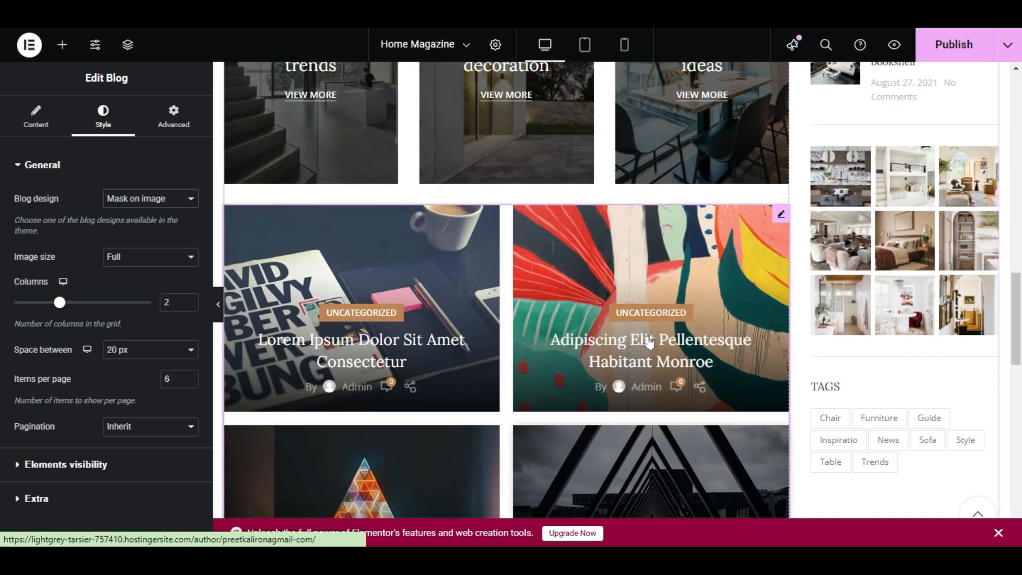
{"action": "scroll", "coordinate": [646, 347], "scroll_direction": "down", "scroll_amount": 5}
{"action": "scroll", "coordinate": [639, 354], "scroll_direction": "down", "scroll_amount": 5}
{"action": "scroll", "coordinate": [623, 358], "scroll_direction": "up", "scroll_amount": 5}
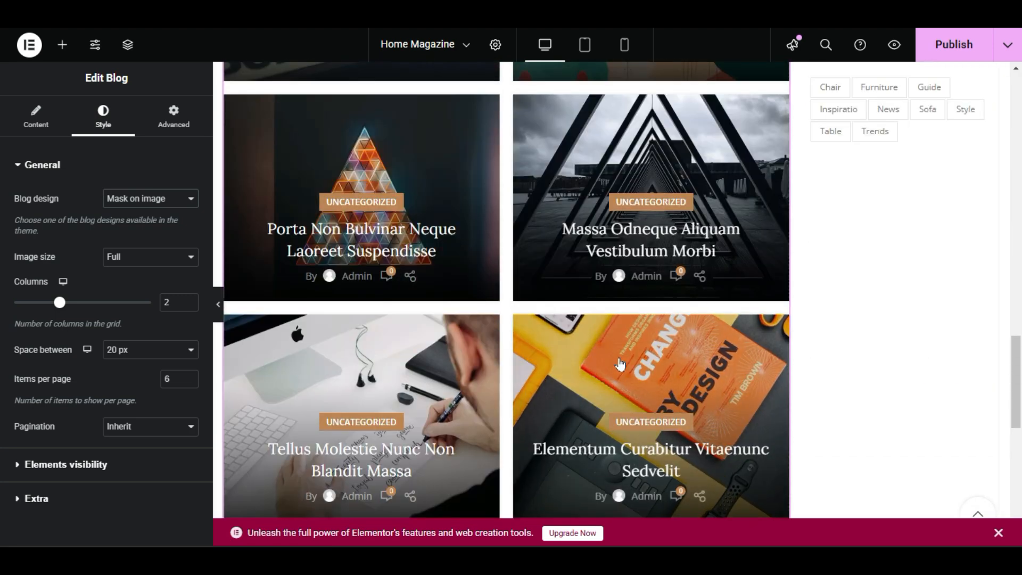
{"action": "scroll", "coordinate": [616, 367], "scroll_direction": "up", "scroll_amount": 5}
{"action": "scroll", "coordinate": [600, 365], "scroll_direction": "down", "scroll_amount": 2}
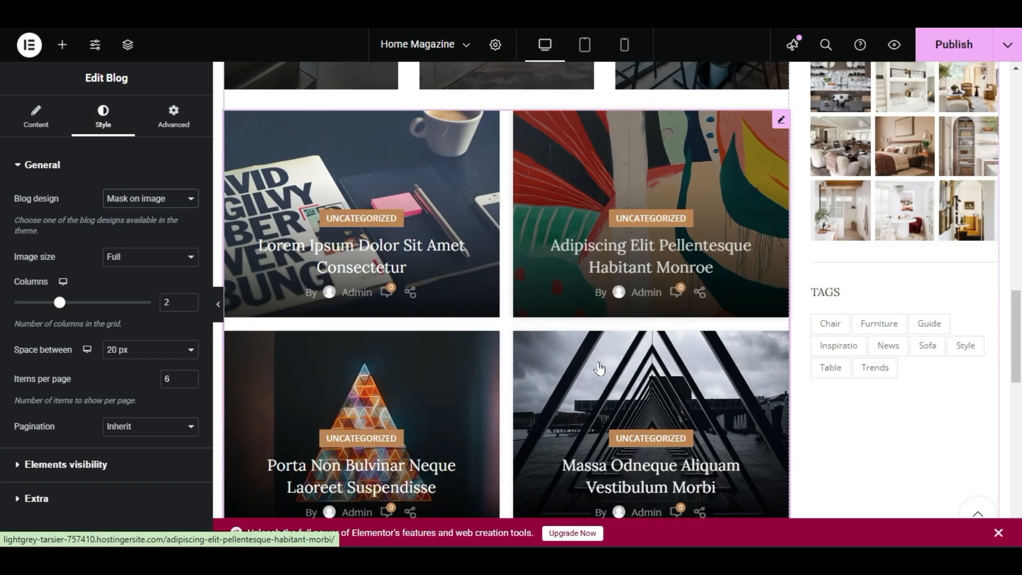
{"action": "scroll", "coordinate": [397, 303], "scroll_direction": "down", "scroll_amount": 3}
{"action": "scroll", "coordinate": [414, 368], "scroll_direction": "down", "scroll_amount": 4}
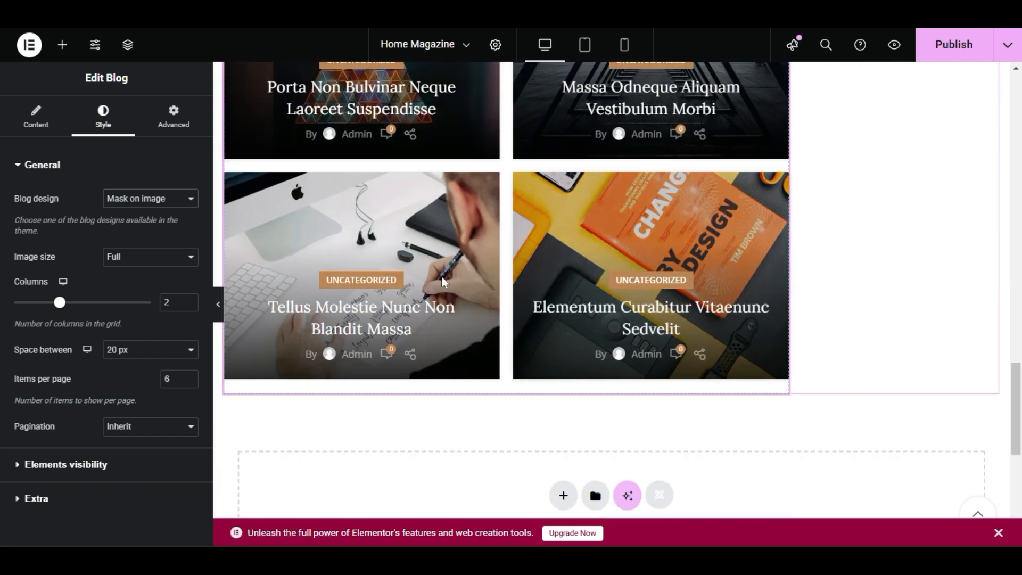
Limit the lower post grid to 4 items per page.
{"action": "scroll", "coordinate": [471, 304], "scroll_direction": "up", "scroll_amount": 5}
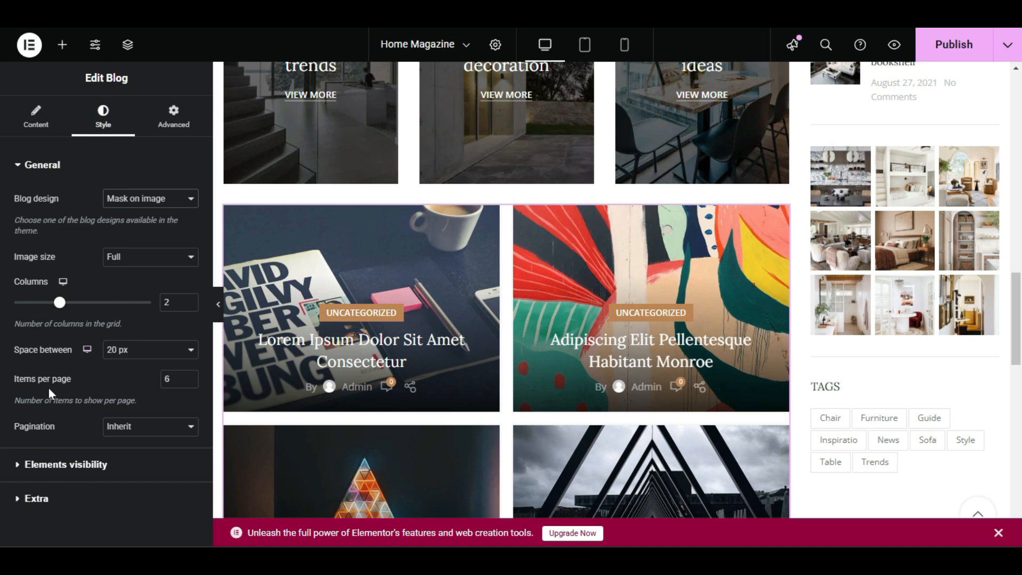
{"action": "left_click_drag", "start_coordinate": [64, 380], "coordinate": [46, 382]}
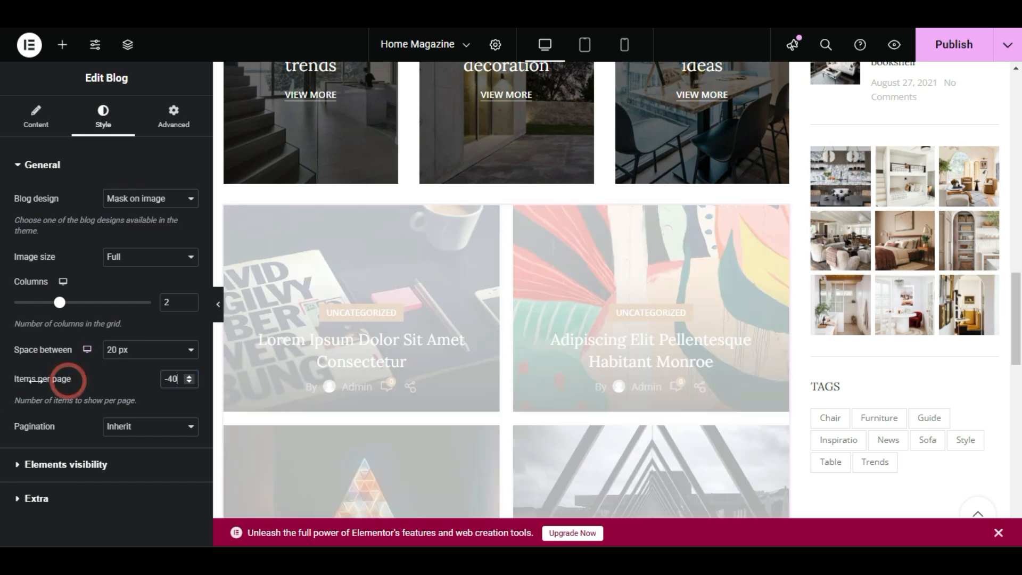
{"action": "type", "text": "4"}
{"action": "left_click", "coordinate": [136, 382]}
{"action": "scroll", "coordinate": [744, 252], "scroll_direction": "down", "scroll_amount": 7}
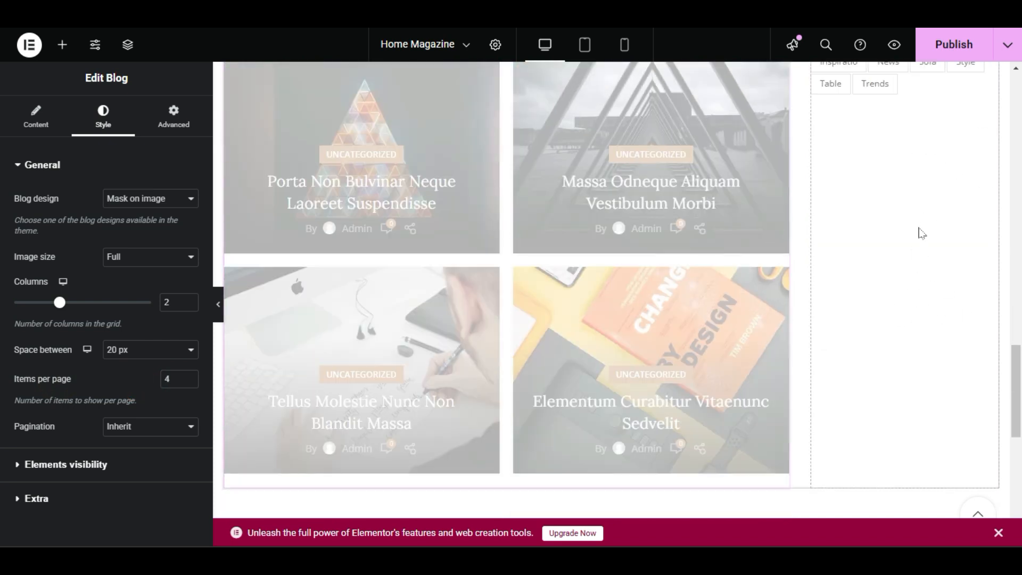
Compare where the shortened post grid ends with the end of the sidebar's Tags section.
{"action": "scroll", "coordinate": [897, 267], "scroll_direction": "up", "scroll_amount": 4}
{"action": "scroll", "coordinate": [720, 204], "scroll_direction": "up", "scroll_amount": 3}
{"action": "scroll", "coordinate": [818, 309], "scroll_direction": "down", "scroll_amount": 4}
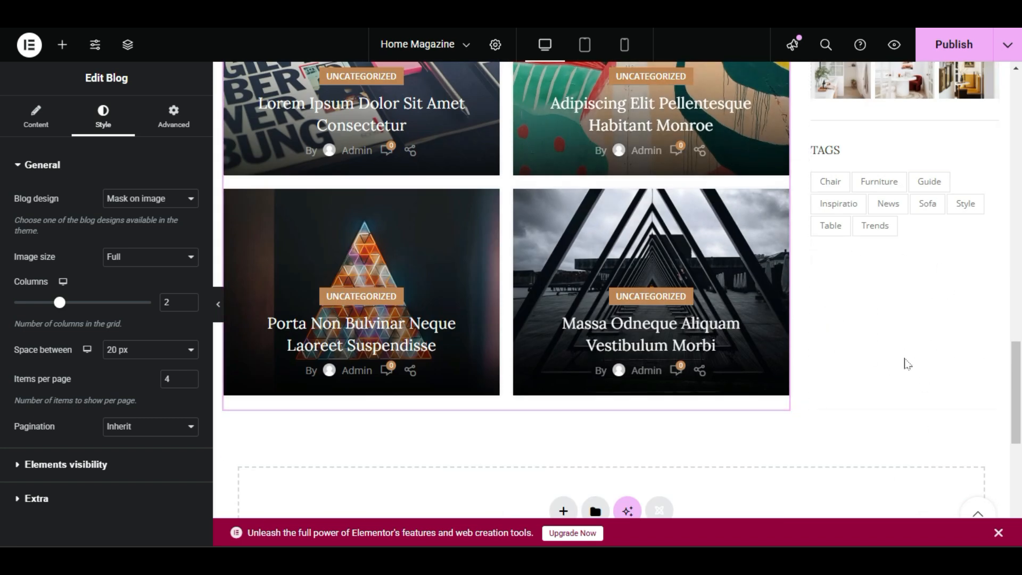
{"action": "scroll", "coordinate": [906, 361], "scroll_direction": "up", "scroll_amount": 6}
{"action": "scroll", "coordinate": [902, 263], "scroll_direction": "down", "scroll_amount": 6}
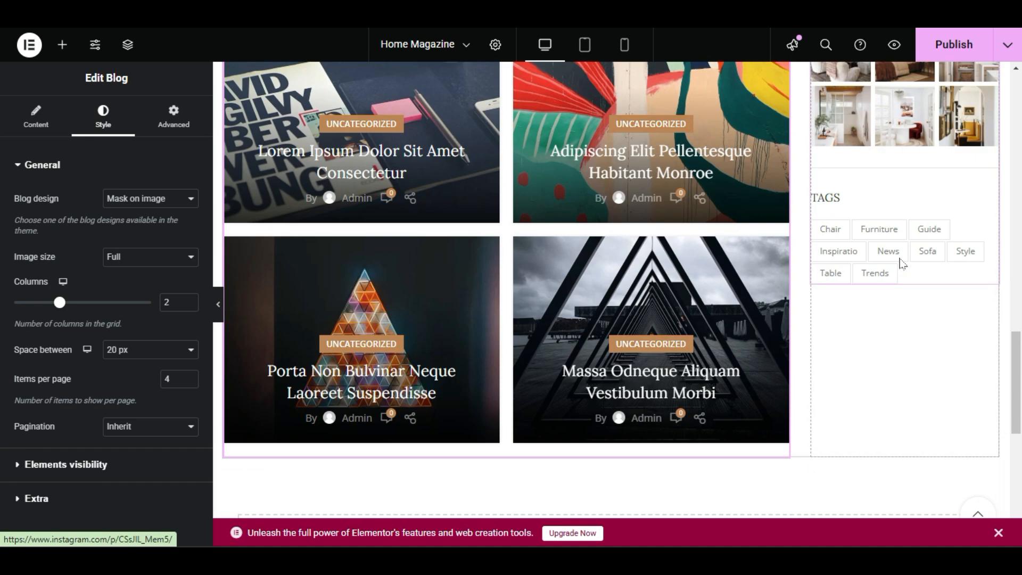
{"action": "scroll", "coordinate": [878, 465], "scroll_direction": "up", "scroll_amount": 11}
{"action": "scroll", "coordinate": [877, 465], "scroll_direction": "down", "scroll_amount": 11}
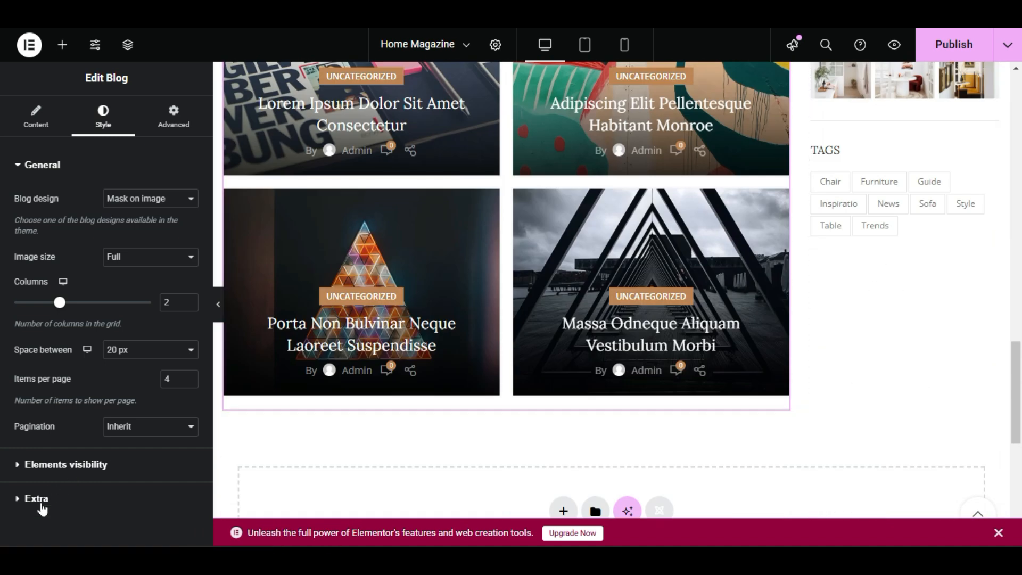
Preview the post grid and sidebar at full width with the editing panel hidden, and bring the panel back.
{"action": "left_click", "coordinate": [217, 304]}
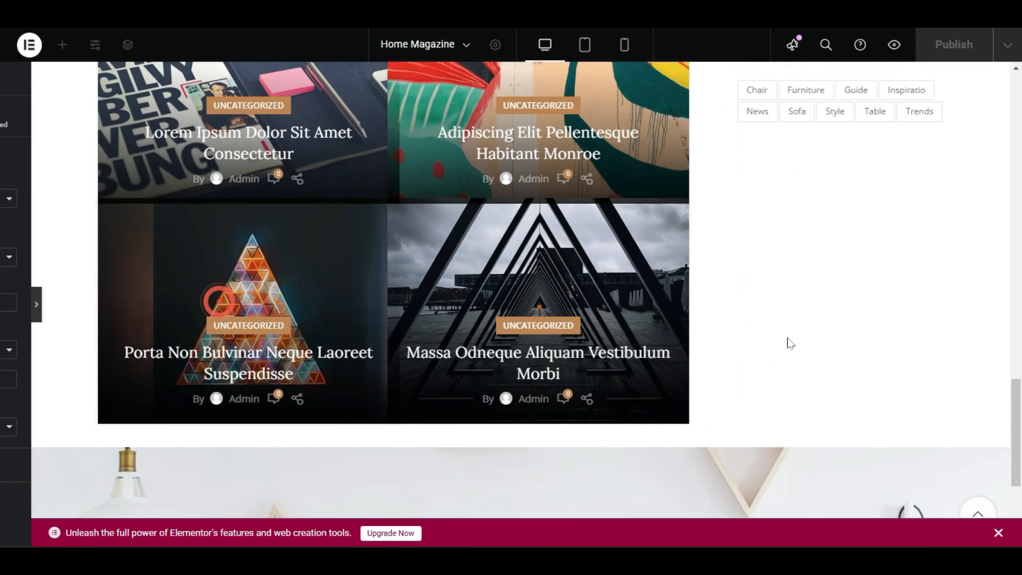
{"action": "scroll", "coordinate": [795, 343], "scroll_direction": "up", "scroll_amount": 5}
{"action": "scroll", "coordinate": [778, 346], "scroll_direction": "down", "scroll_amount": 7}
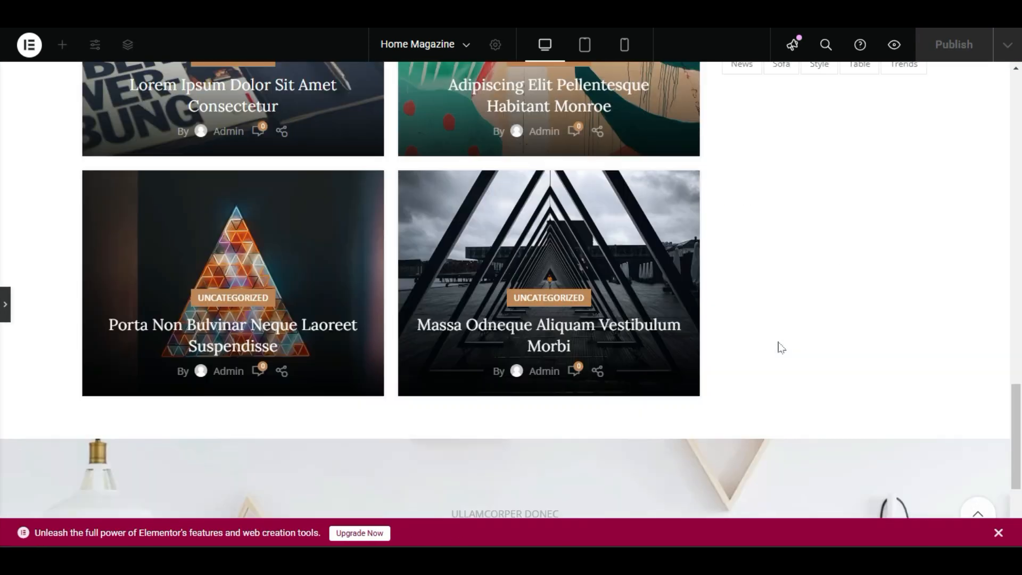
{"action": "scroll", "coordinate": [771, 369], "scroll_direction": "up", "scroll_amount": 7}
{"action": "scroll", "coordinate": [774, 370], "scroll_direction": "down", "scroll_amount": 3}
{"action": "scroll", "coordinate": [774, 371], "scroll_direction": "down", "scroll_amount": 2}
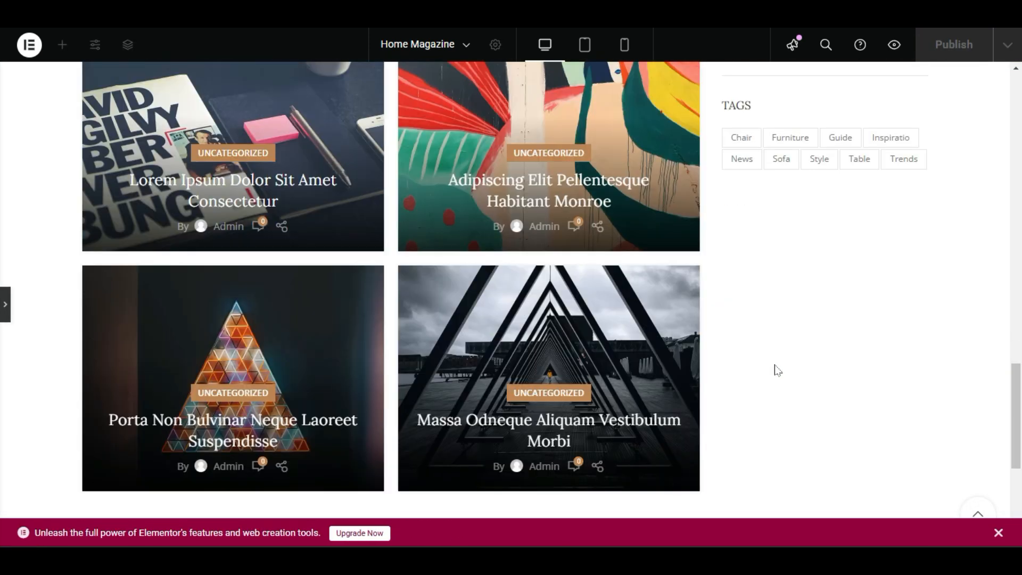
{"action": "scroll", "coordinate": [785, 367], "scroll_direction": "up", "scroll_amount": 5}
{"action": "scroll", "coordinate": [660, 368], "scroll_direction": "down", "scroll_amount": 3}
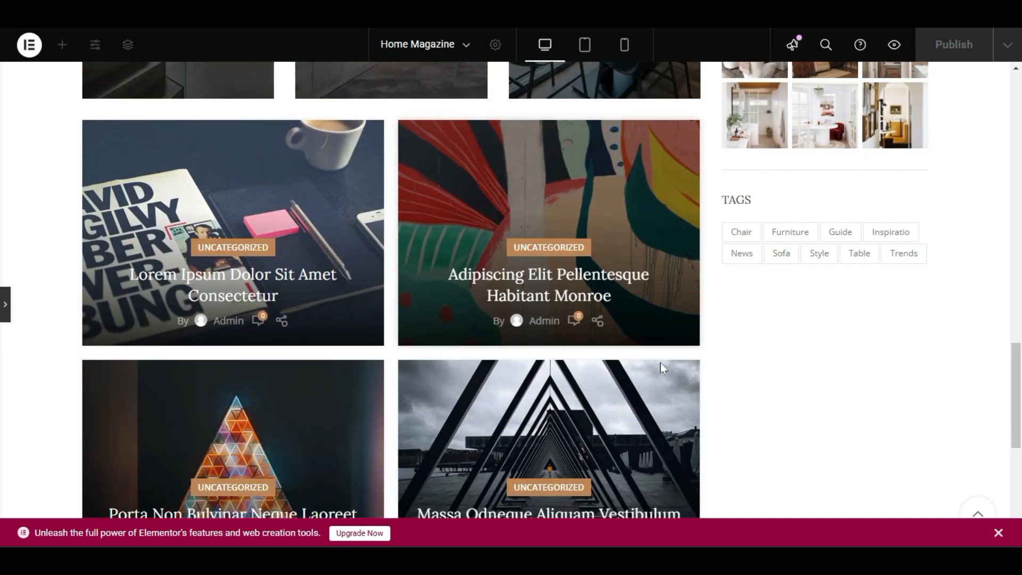
{"action": "scroll", "coordinate": [661, 368], "scroll_direction": "down", "scroll_amount": 1}
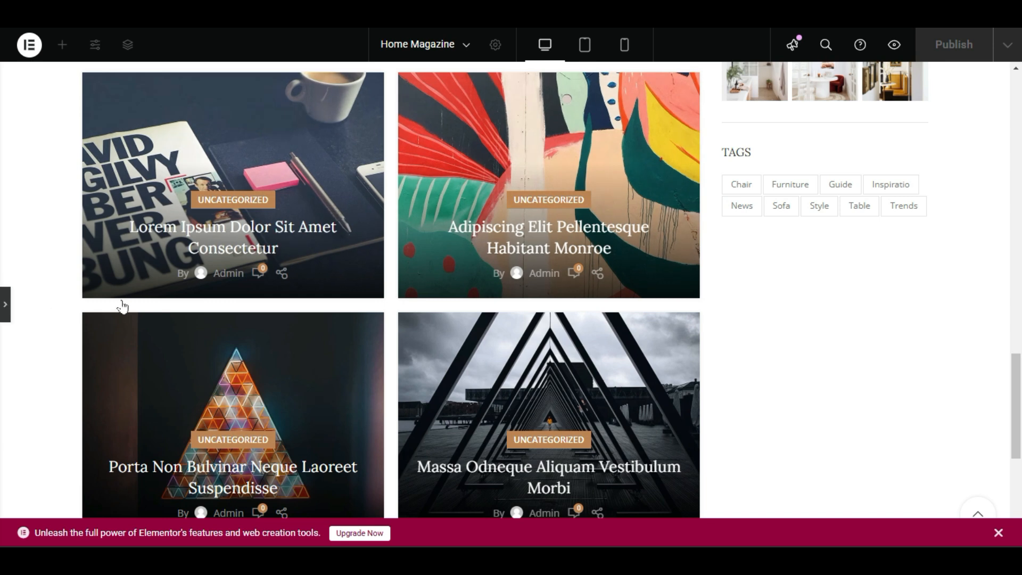
{"action": "left_click", "coordinate": [122, 306]}
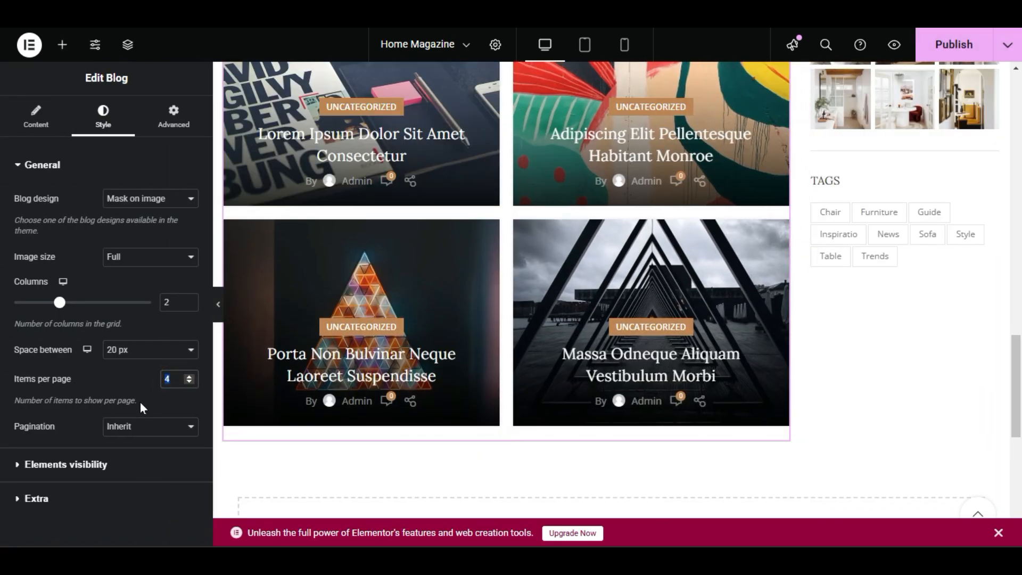
Limit the lower post grid to 2 items per page and compare its end with the sidebar's Tags section at full width.
{"action": "type", "text": "2"}
{"action": "left_click", "coordinate": [100, 389]}
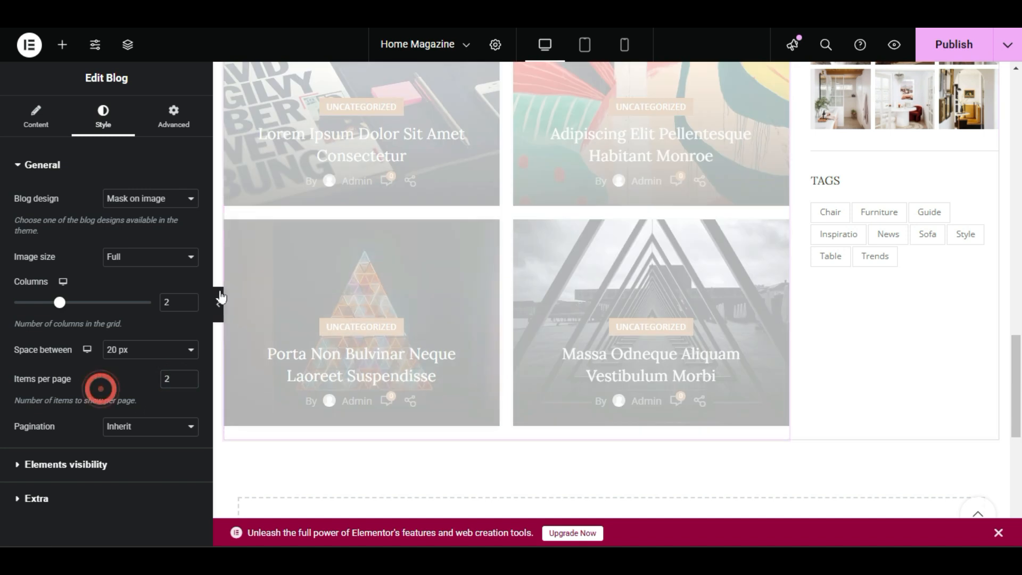
{"action": "left_click", "coordinate": [220, 298]}
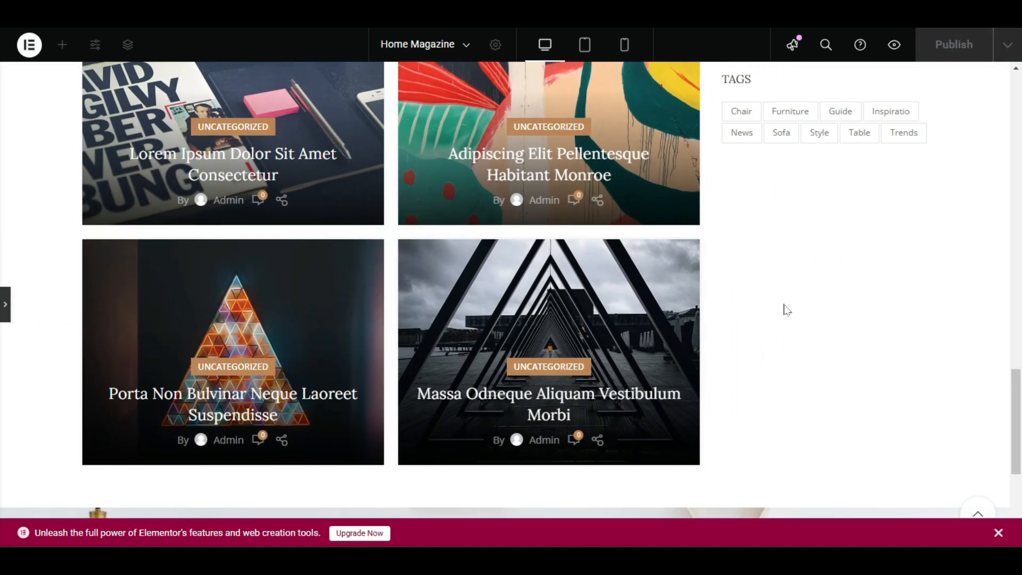
{"action": "scroll", "coordinate": [792, 345], "scroll_direction": "up", "scroll_amount": 5}
{"action": "scroll", "coordinate": [684, 297], "scroll_direction": "down", "scroll_amount": 2}
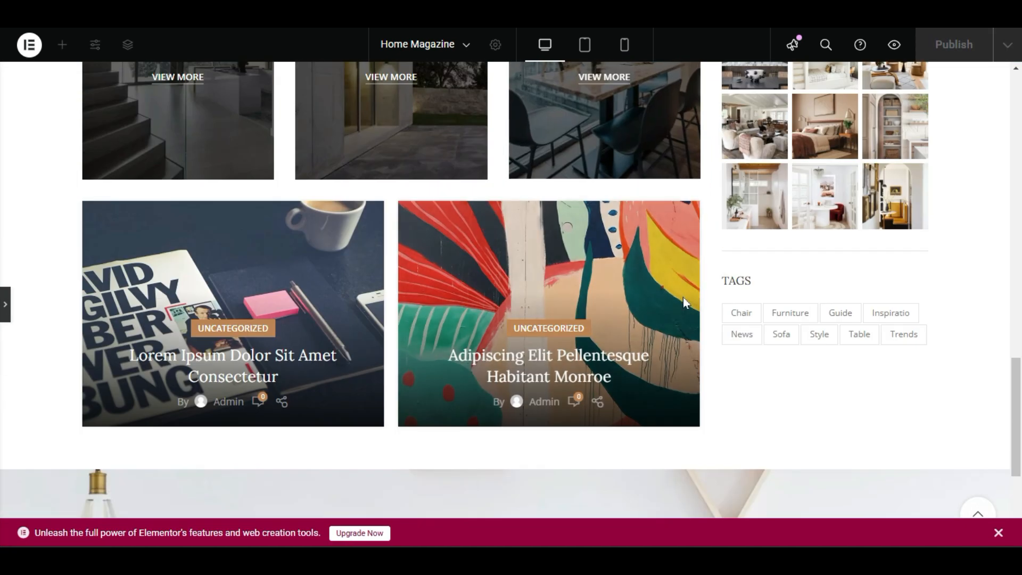
{"action": "scroll", "coordinate": [683, 297], "scroll_direction": "up", "scroll_amount": 1}
{"action": "scroll", "coordinate": [923, 226], "scroll_direction": "down", "scroll_amount": 4}
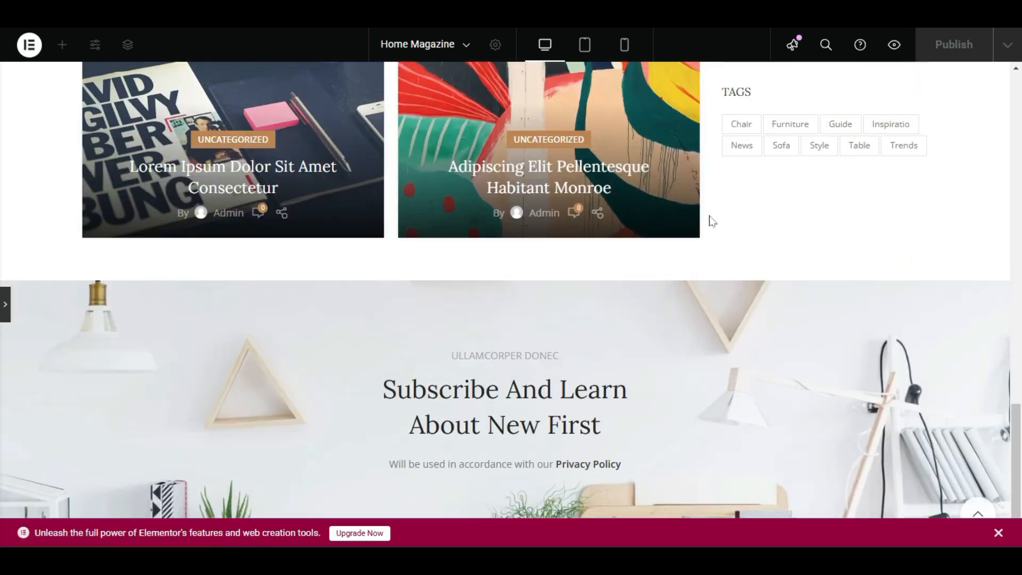
Review the category banners, post grid, sidebar and subscribe section at full width.
{"action": "scroll", "coordinate": [674, 272], "scroll_direction": "down", "scroll_amount": 1}
{"action": "scroll", "coordinate": [664, 285], "scroll_direction": "up", "scroll_amount": 15}
{"action": "scroll", "coordinate": [626, 293], "scroll_direction": "down", "scroll_amount": 15}
{"action": "scroll", "coordinate": [612, 306], "scroll_direction": "up", "scroll_amount": 5}
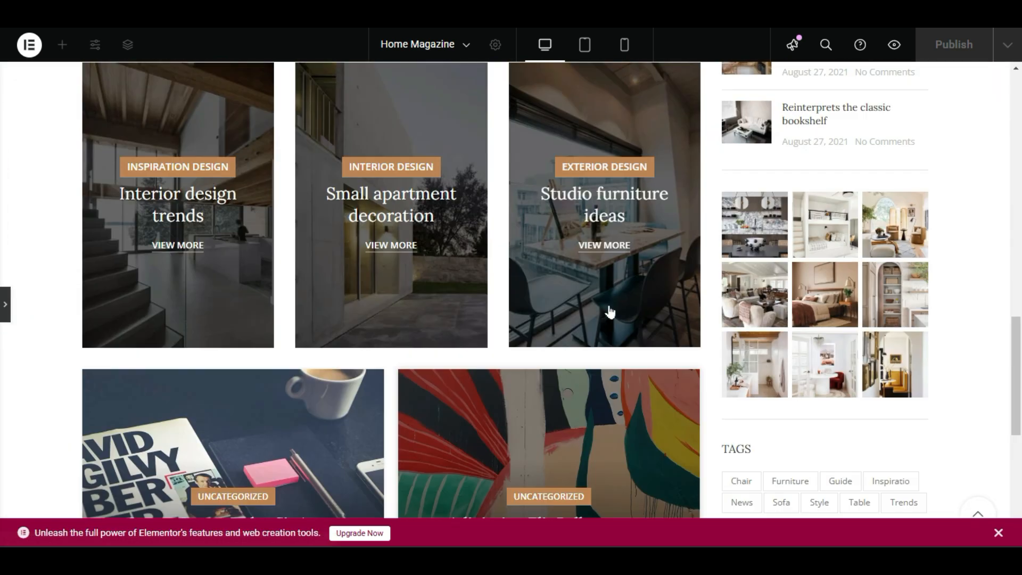
{"action": "scroll", "coordinate": [610, 312], "scroll_direction": "up", "scroll_amount": 5}
{"action": "scroll", "coordinate": [607, 313], "scroll_direction": "down", "scroll_amount": 4}
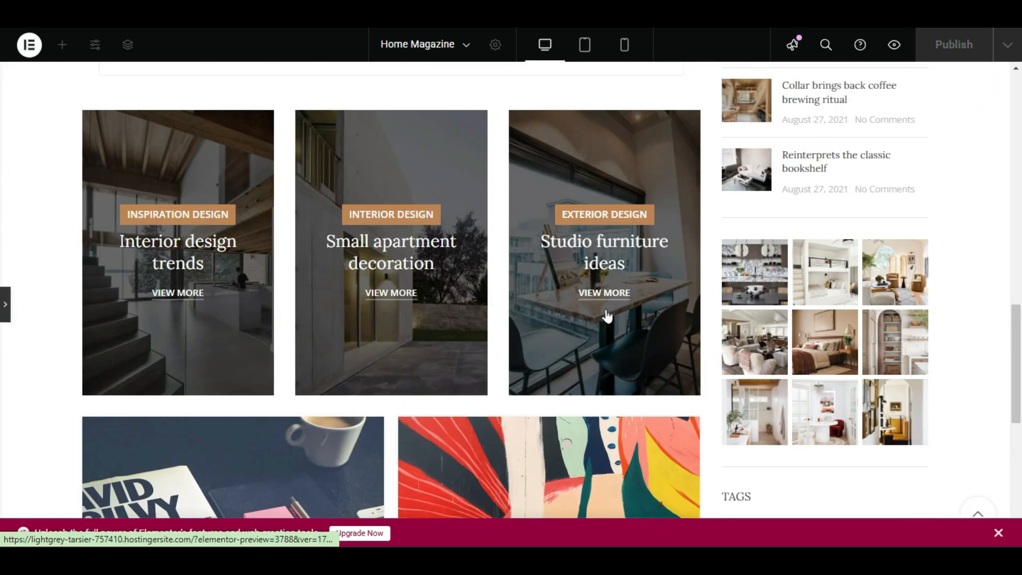
{"action": "scroll", "coordinate": [692, 350], "scroll_direction": "up", "scroll_amount": 4}
{"action": "scroll", "coordinate": [847, 160], "scroll_direction": "down", "scroll_amount": 3}
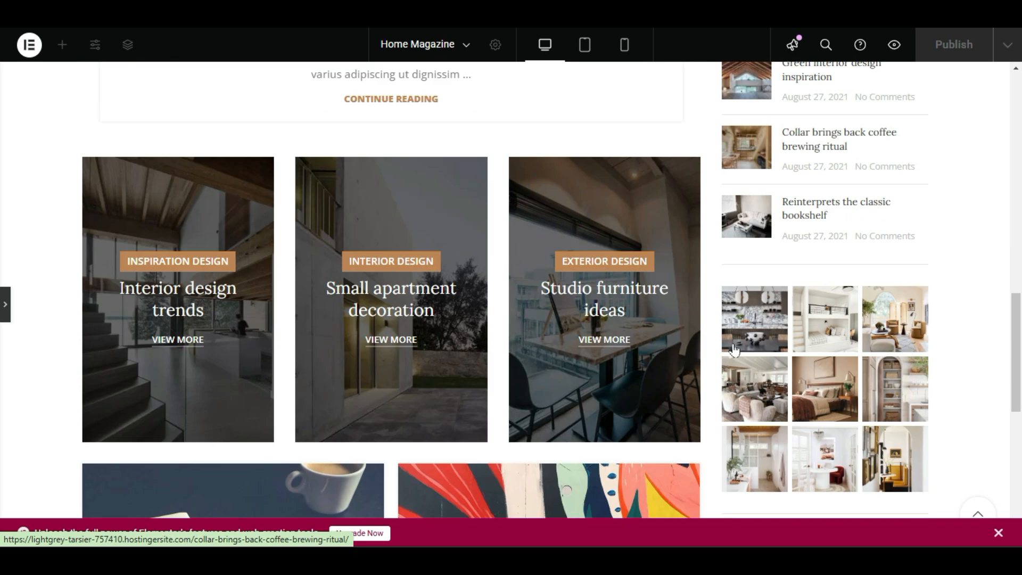
{"action": "scroll", "coordinate": [849, 335], "scroll_direction": "down", "scroll_amount": 1}
{"action": "scroll", "coordinate": [849, 335], "scroll_direction": "down", "scroll_amount": 3}
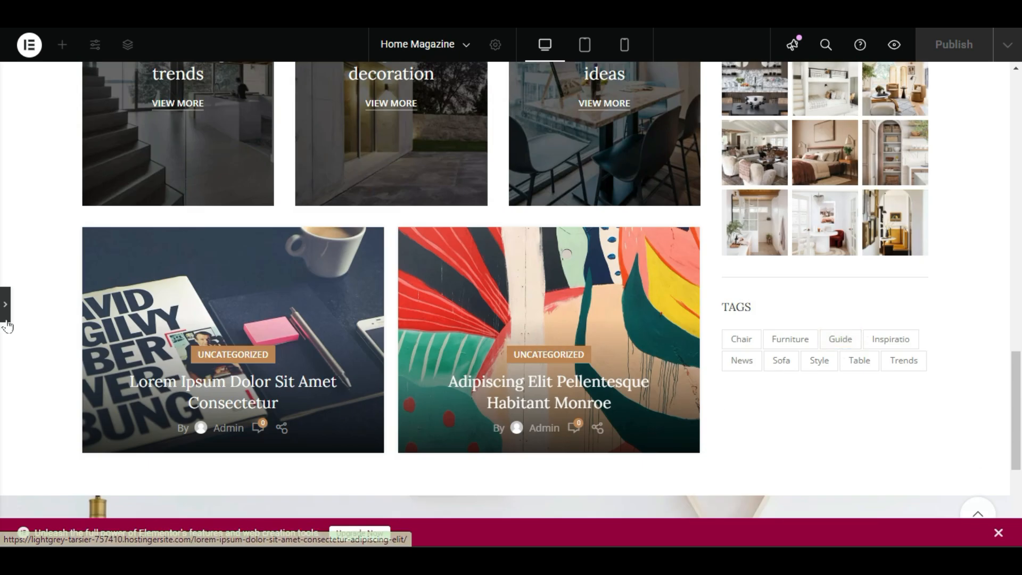
Bring back the editing panel and open the style settings of the post carousel below the Woodmart logo.
{"action": "left_click", "coordinate": [4, 304]}
{"action": "scroll", "coordinate": [568, 315], "scroll_direction": "down", "scroll_amount": 2}
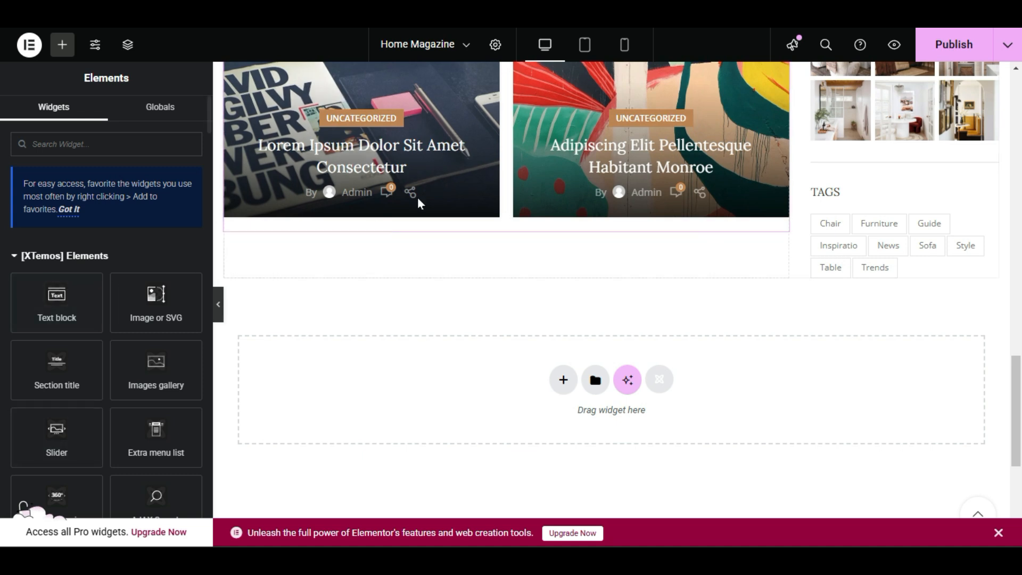
{"action": "right_click", "coordinate": [464, 179]}
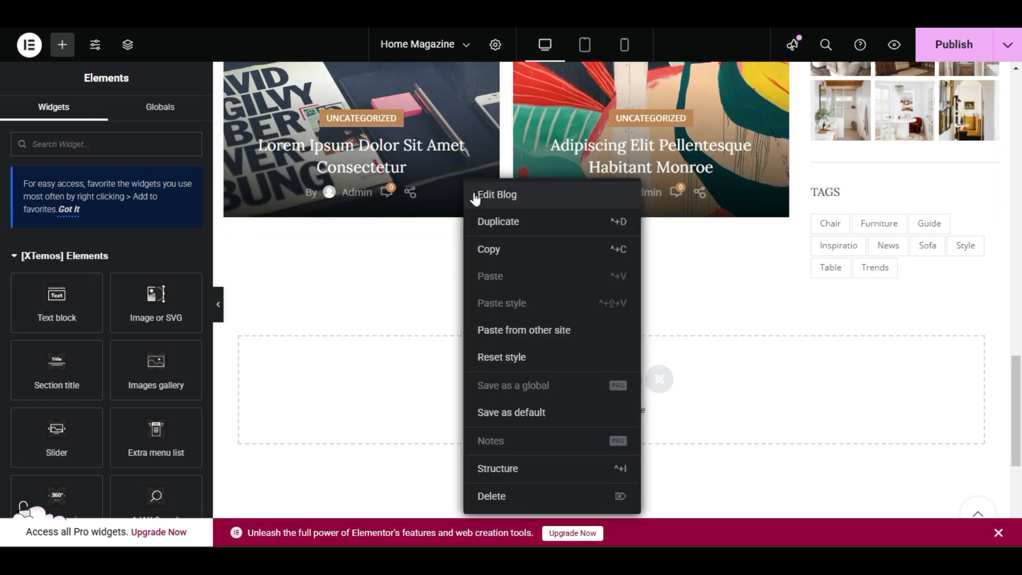
{"action": "left_click", "coordinate": [436, 233]}
{"action": "scroll", "coordinate": [595, 320], "scroll_direction": "up", "scroll_amount": 5}
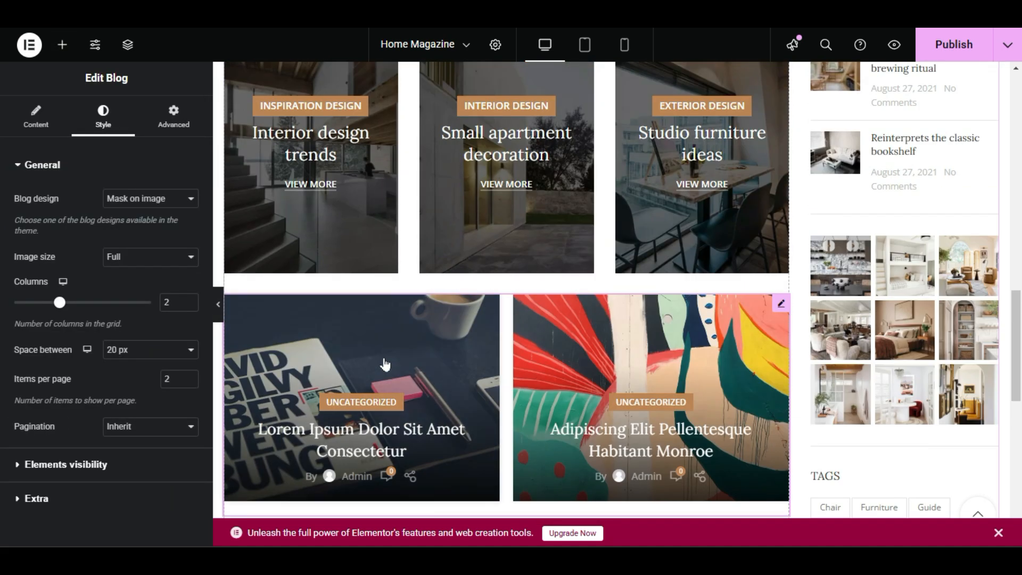
{"action": "scroll", "coordinate": [384, 361], "scroll_direction": "up", "scroll_amount": 15}
{"action": "scroll", "coordinate": [365, 371], "scroll_direction": "down", "scroll_amount": 5}
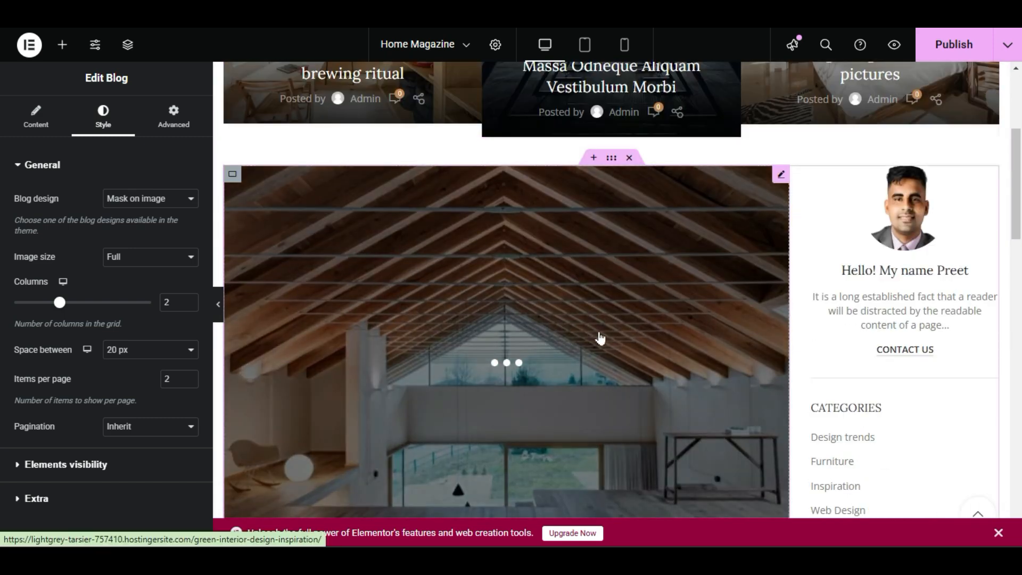
{"action": "scroll", "coordinate": [600, 338], "scroll_direction": "up", "scroll_amount": 4}
{"action": "right_click", "coordinate": [462, 214]}
{"action": "left_click", "coordinate": [531, 228]}
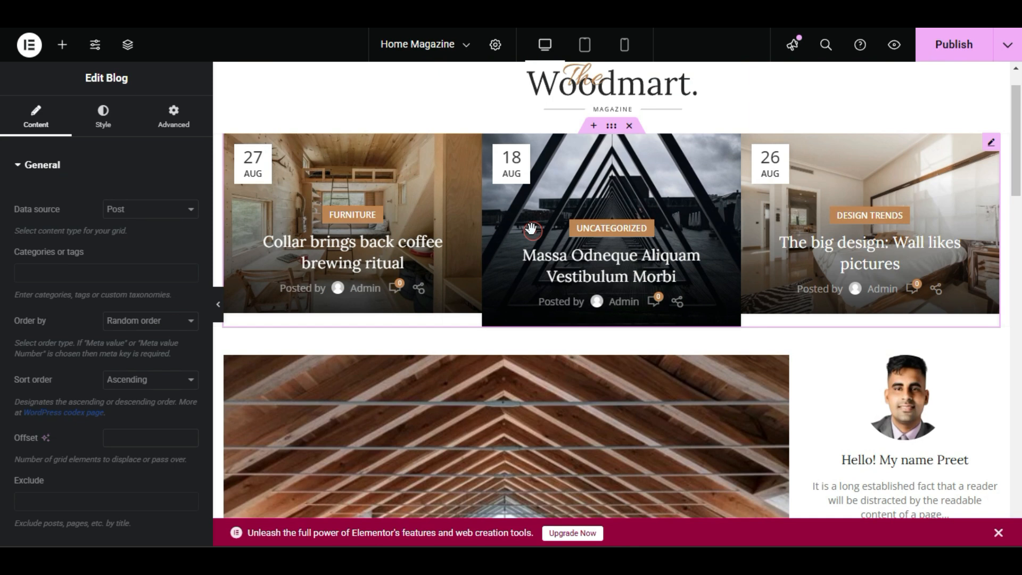
{"action": "left_click", "coordinate": [111, 134]}
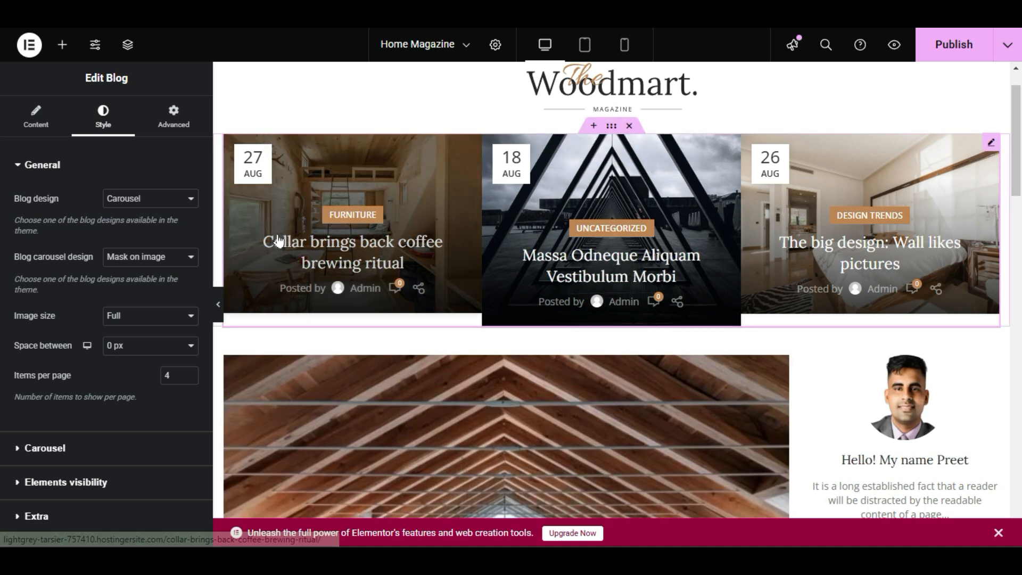
Review the page layout from the header carousel down to the lower post grid and the sidebar's Tags section.
{"action": "scroll", "coordinate": [278, 245], "scroll_direction": "down", "scroll_amount": 2}
{"action": "scroll", "coordinate": [302, 363], "scroll_direction": "up", "scroll_amount": 3}
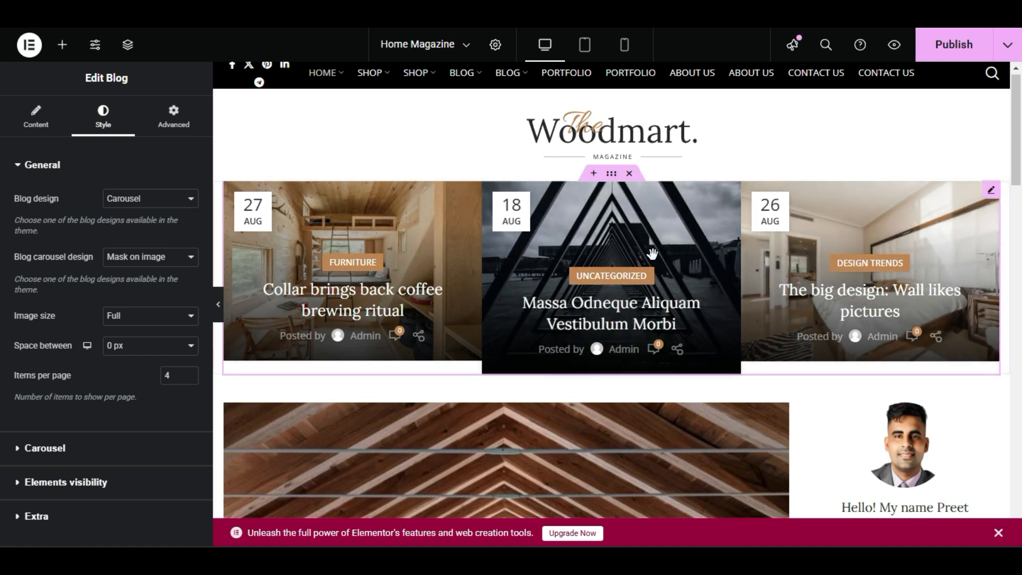
{"action": "scroll", "coordinate": [731, 270], "scroll_direction": "down", "scroll_amount": 3}
{"action": "scroll", "coordinate": [731, 270], "scroll_direction": "down", "scroll_amount": 2}
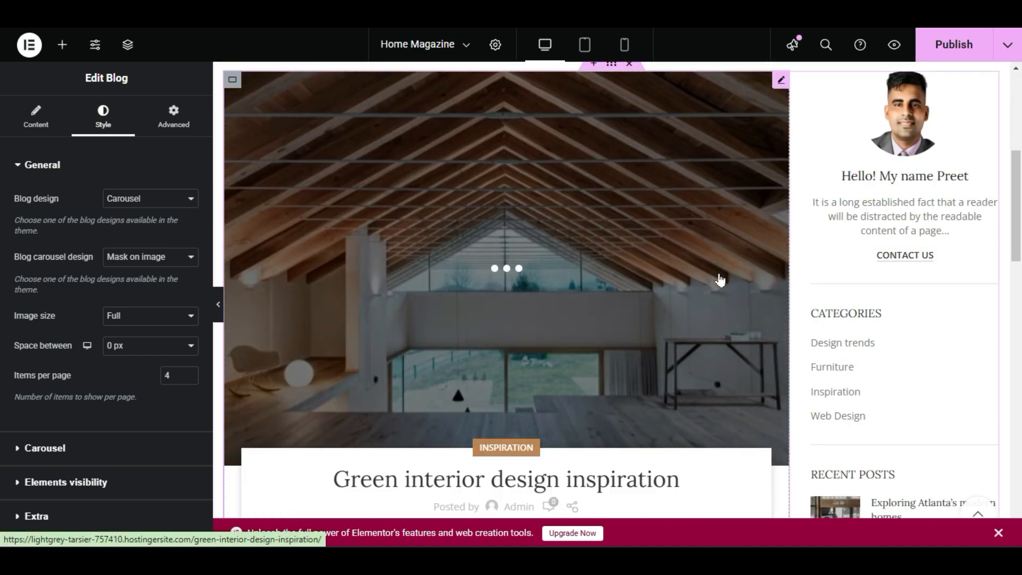
{"action": "scroll", "coordinate": [720, 279], "scroll_direction": "down", "scroll_amount": 9}
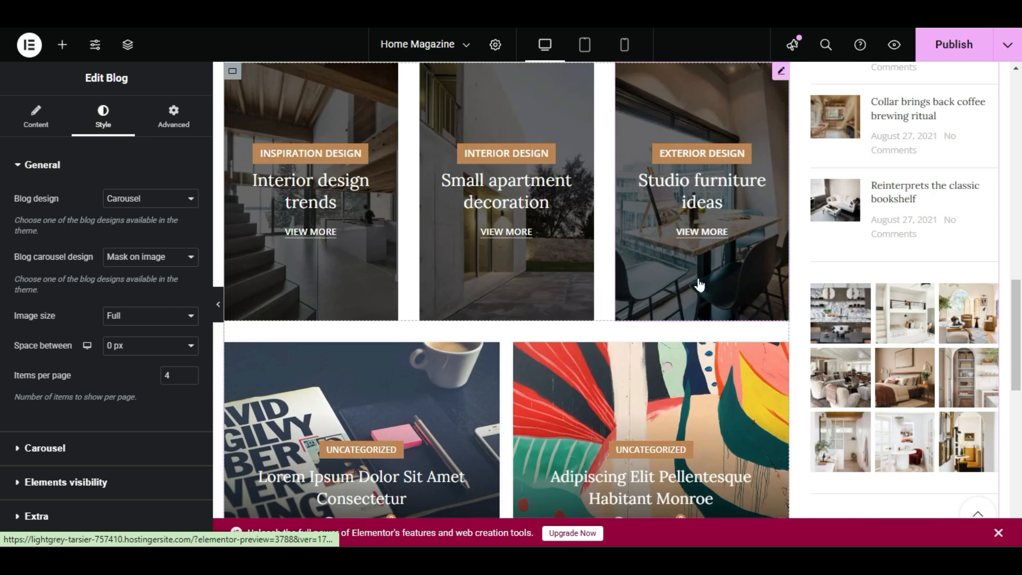
{"action": "scroll", "coordinate": [700, 285], "scroll_direction": "down", "scroll_amount": 2}
{"action": "scroll", "coordinate": [700, 282], "scroll_direction": "down", "scroll_amount": 2}
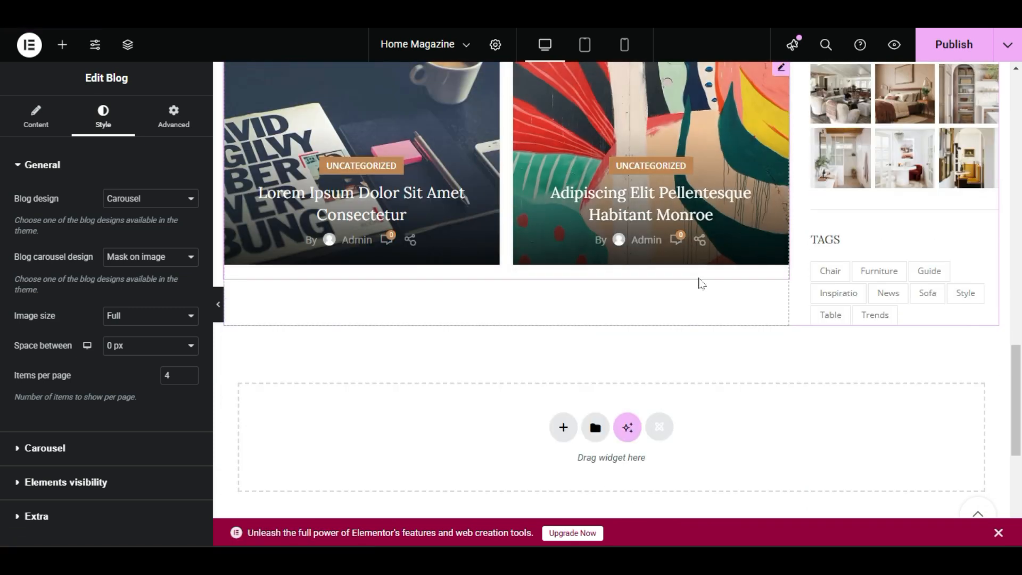
{"action": "scroll", "coordinate": [699, 285], "scroll_direction": "up", "scroll_amount": 2}
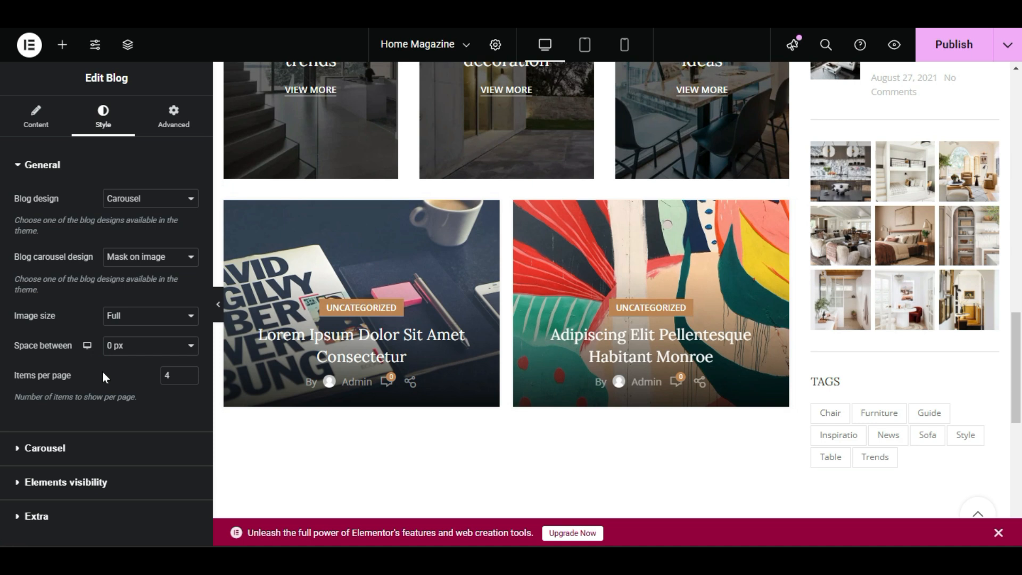
Examine the header carousel's slide settings and test swiping through its posts on the live page.
{"action": "left_click", "coordinate": [52, 458]}
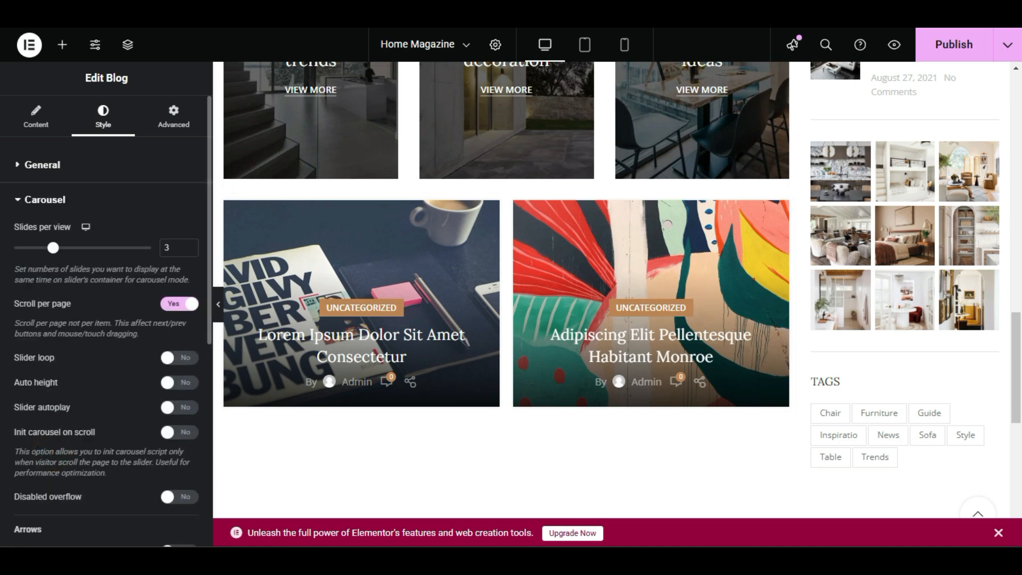
{"action": "scroll", "coordinate": [535, 297], "scroll_direction": "up", "scroll_amount": 5}
{"action": "scroll", "coordinate": [535, 297], "scroll_direction": "up", "scroll_amount": 10}
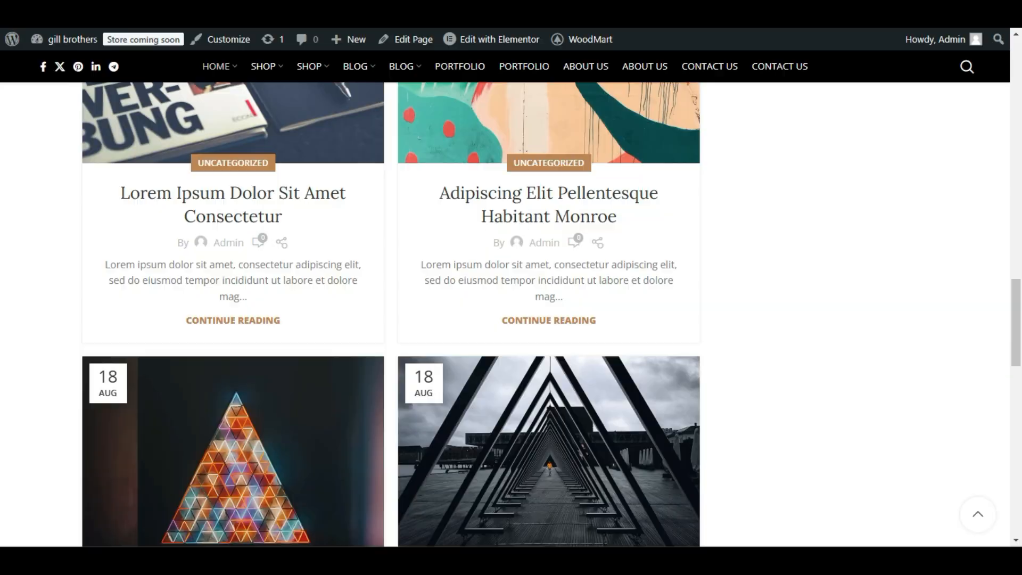
{"action": "scroll", "coordinate": [530, 233], "scroll_direction": "up", "scroll_amount": 10}
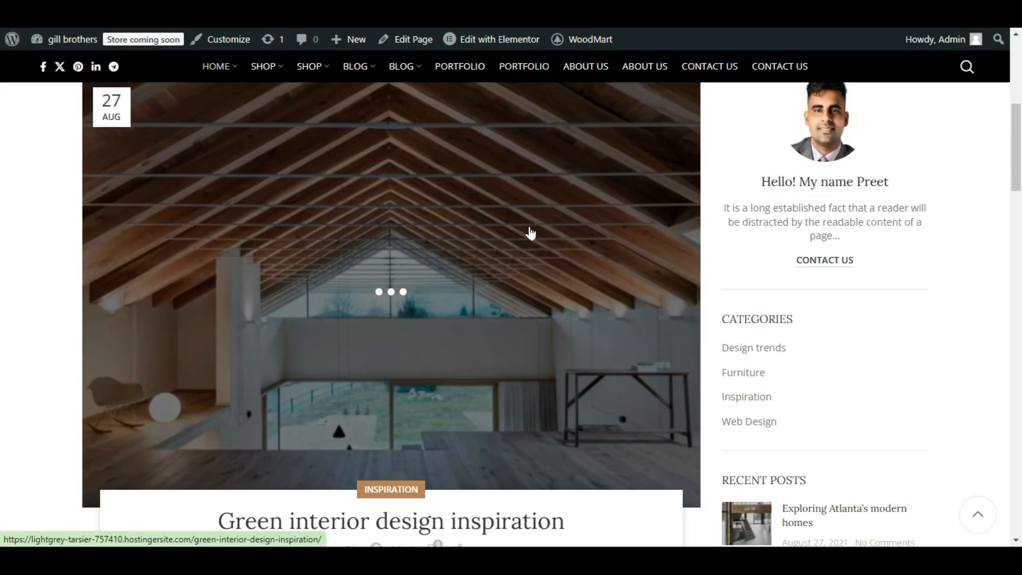
{"action": "scroll", "coordinate": [531, 233], "scroll_direction": "up", "scroll_amount": 6}
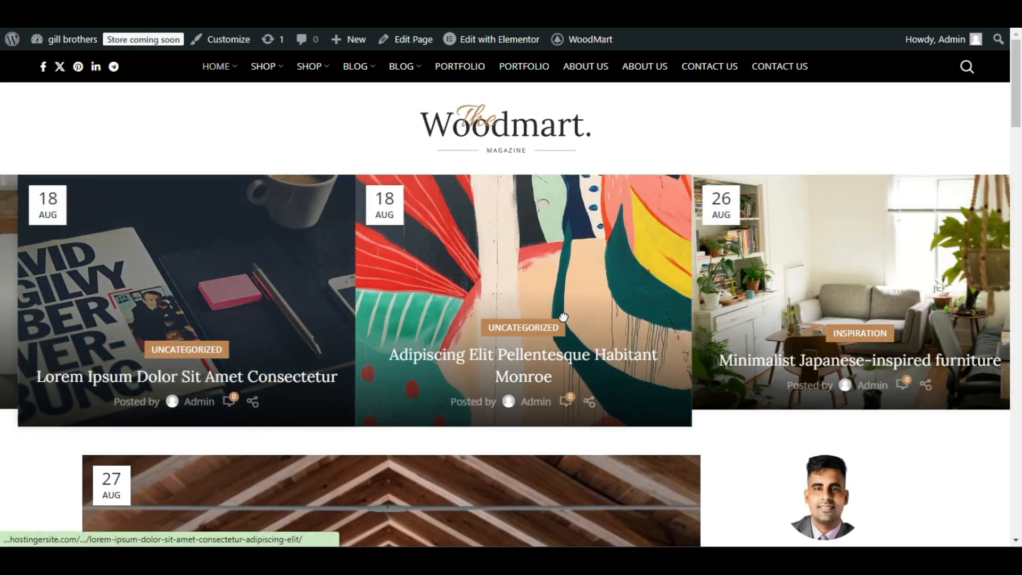
{"action": "left_click_drag", "start_coordinate": [563, 317], "coordinate": [959, 366]}
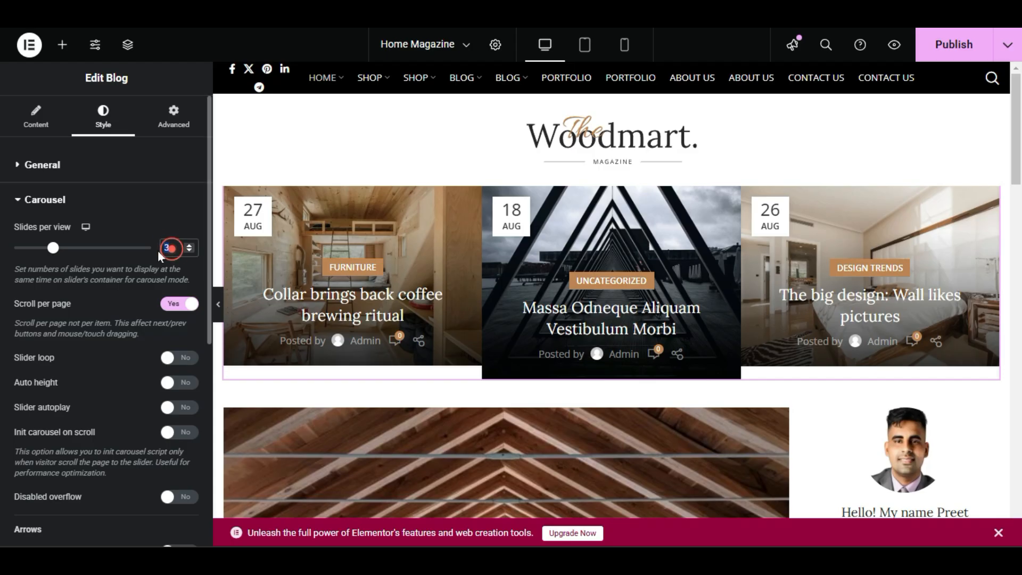
{"action": "left_click", "coordinate": [169, 248]}
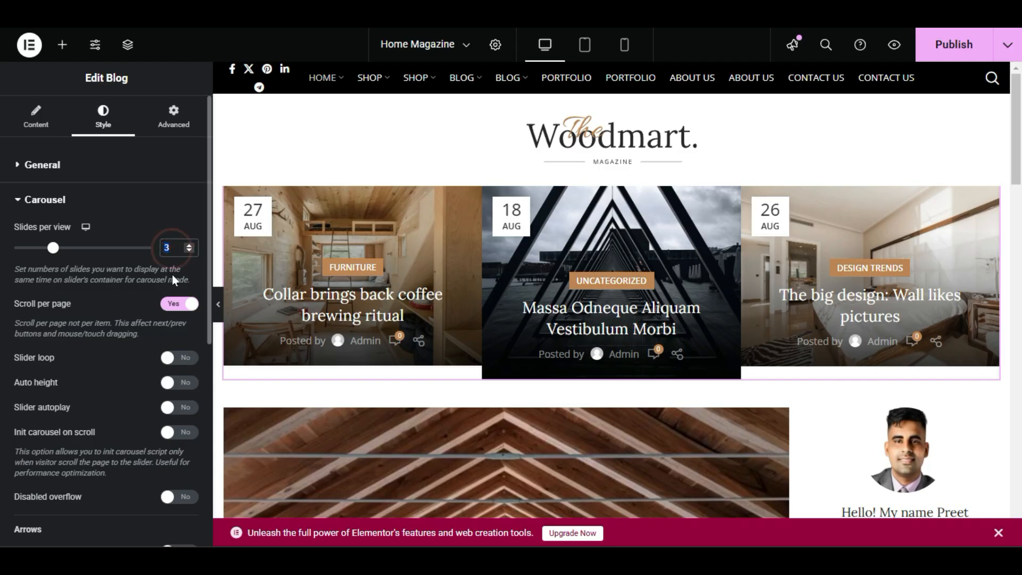
Set the header carousel to 6 items per page and publish the page.
{"action": "left_click", "coordinate": [43, 107]}
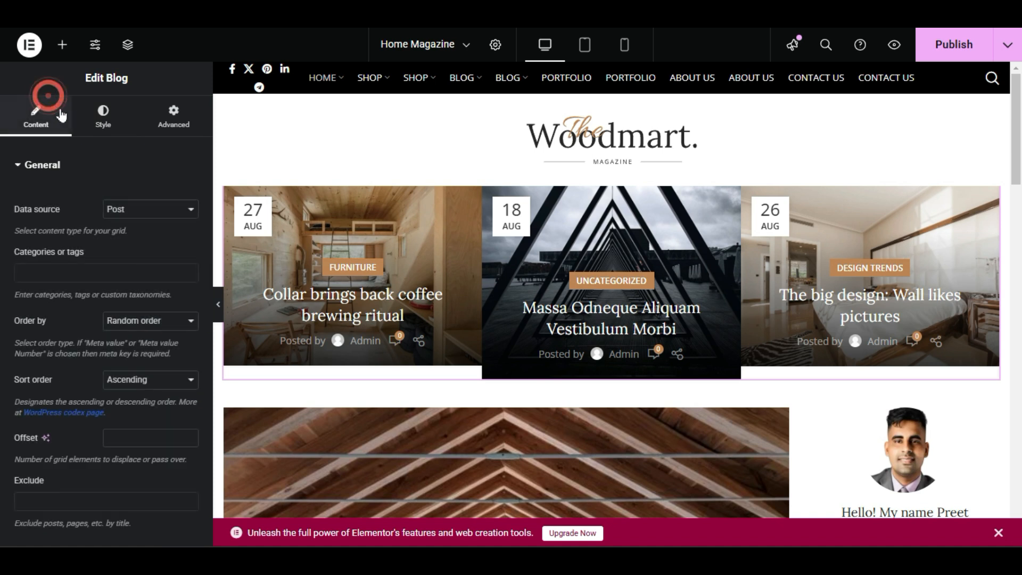
{"action": "left_click", "coordinate": [90, 113]}
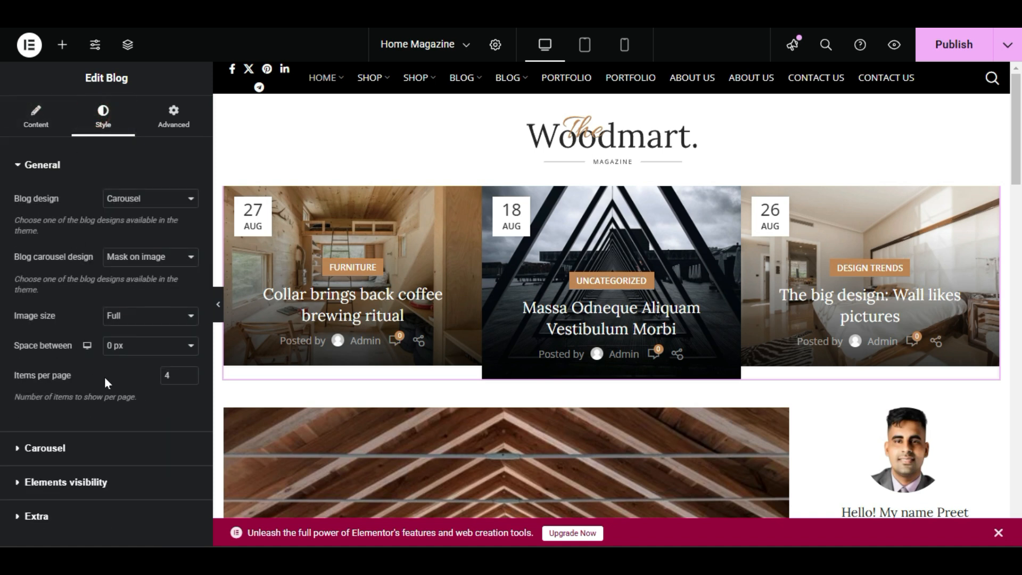
{"action": "type", "text": "6"}
{"action": "left_click", "coordinate": [124, 394]}
{"action": "left_click", "coordinate": [940, 53]}
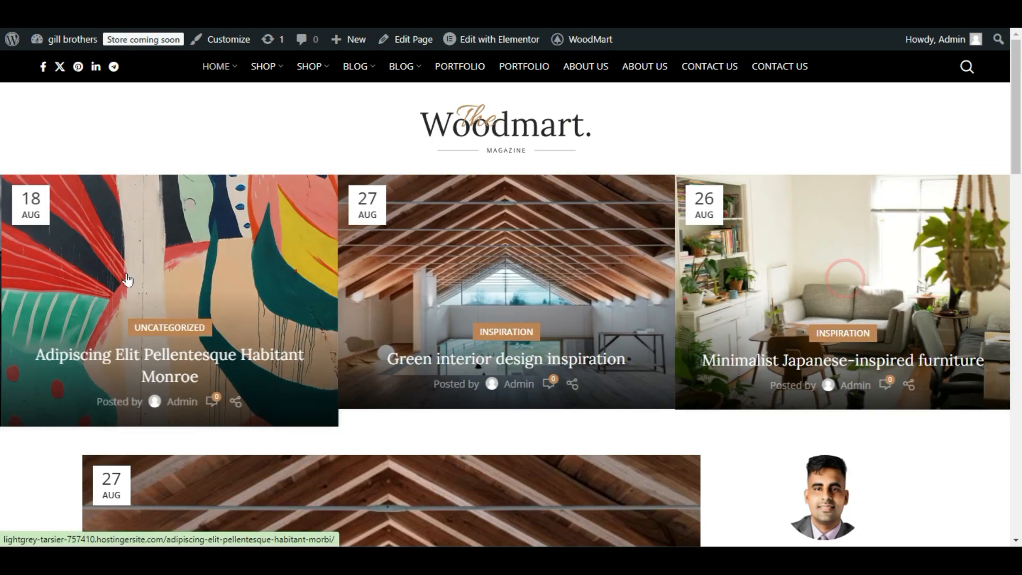
Swipe back and forth through the header carousel's posts on the live page.
{"action": "left_click_drag", "start_coordinate": [125, 279], "coordinate": [422, 330]}
{"action": "left_click_drag", "start_coordinate": [335, 327], "coordinate": [570, 321]}
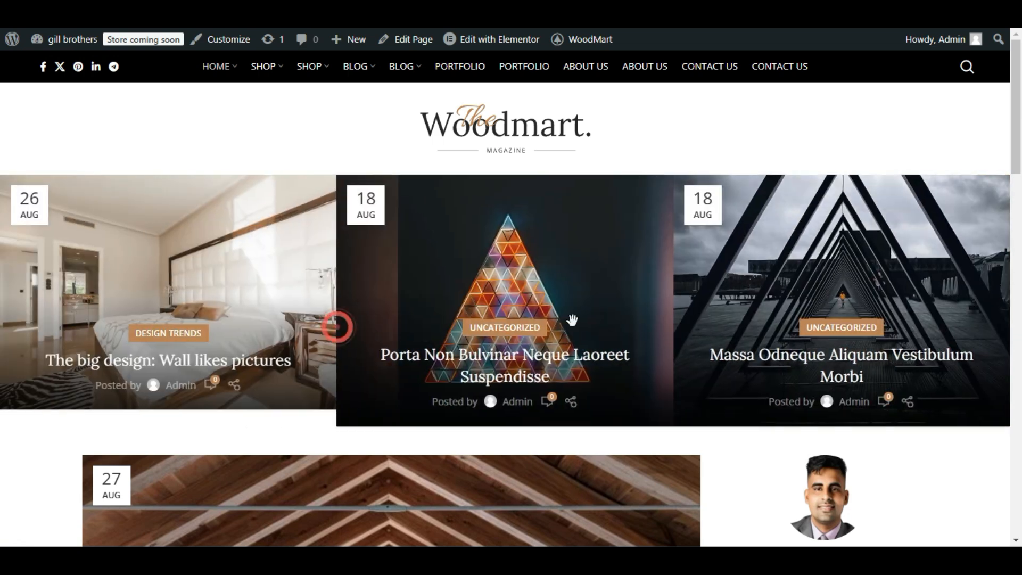
{"action": "mouse_move", "coordinate": [828, 313]}
{"action": "left_mouse_down"}
{"action": "mouse_move", "coordinate": [128, 347]}
{"action": "mouse_move", "coordinate": [831, 324]}
{"action": "left_mouse_up"}
{"action": "left_click_drag", "start_coordinate": [967, 324], "coordinate": [947, 356]}
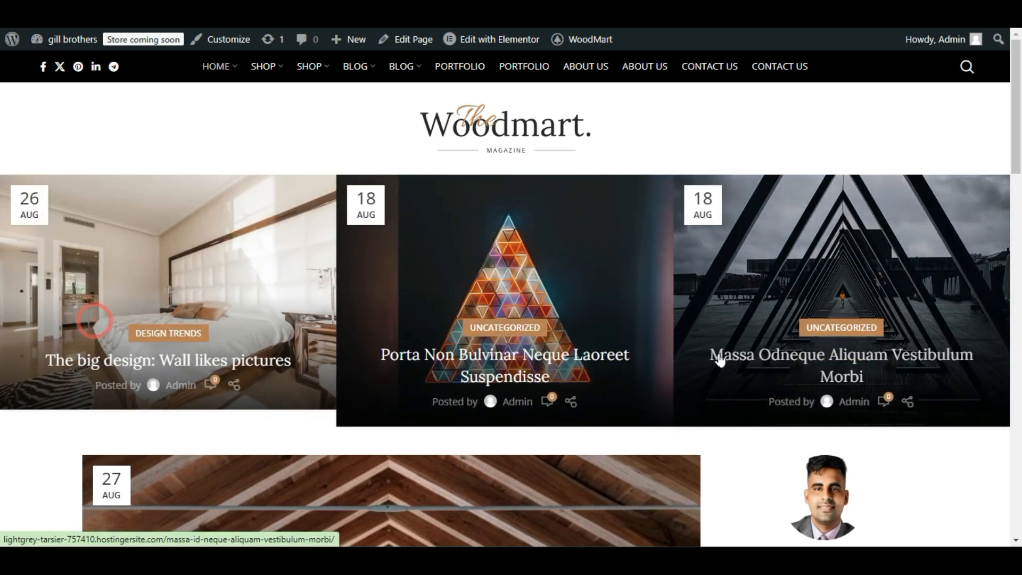
{"action": "left_click_drag", "start_coordinate": [720, 351], "coordinate": [390, 353]}
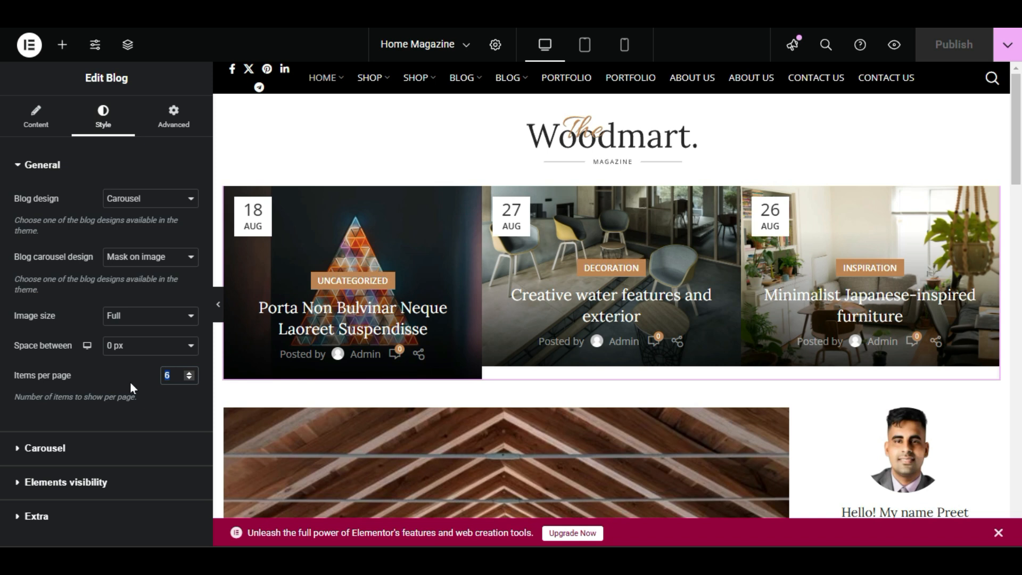
Check the header carousel's slides per view and items per page settings.
{"action": "left_click", "coordinate": [21, 449]}
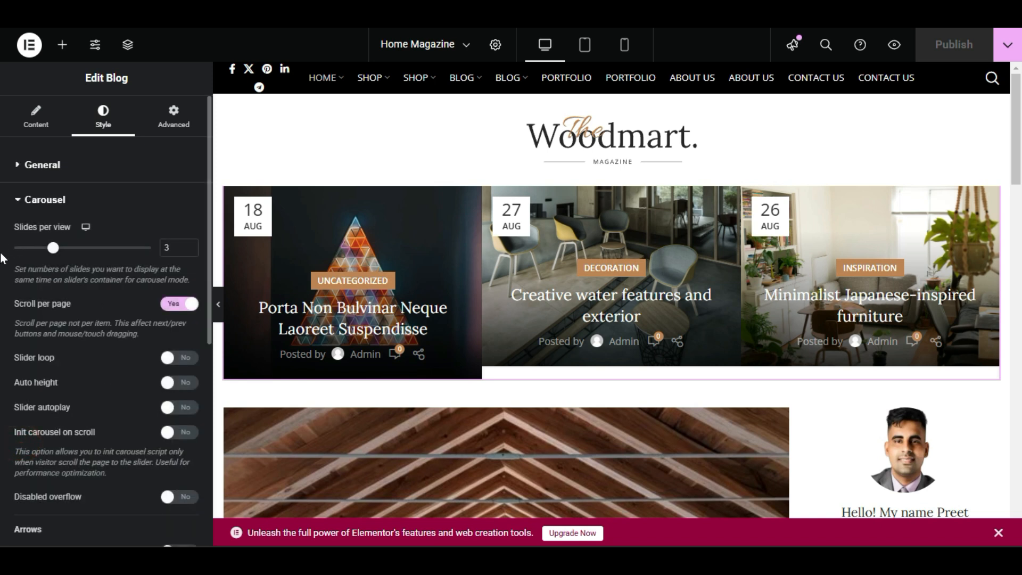
{"action": "double_click", "coordinate": [166, 247]}
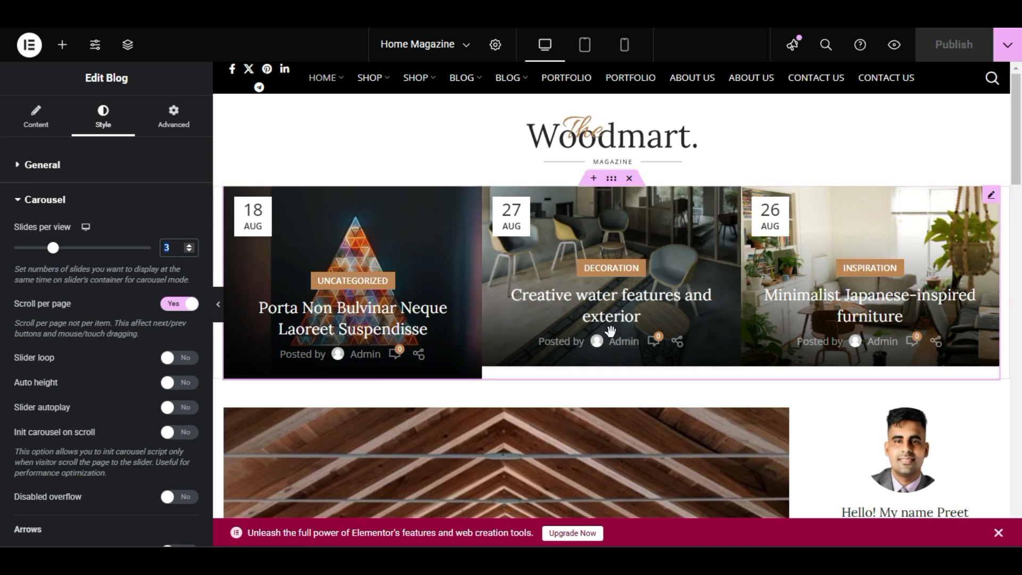
{"action": "left_click", "coordinate": [42, 163]}
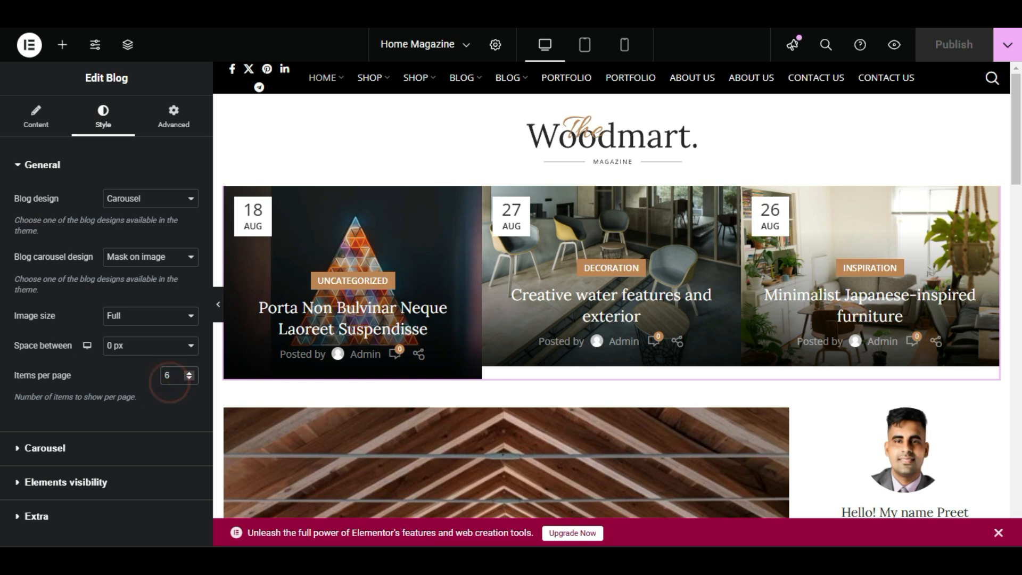
{"action": "left_click_drag", "start_coordinate": [173, 376], "coordinate": [151, 392]}
{"action": "left_click", "coordinate": [151, 392]}
Turn on slider autoplay for the header carousel and publish the page.
{"action": "left_click", "coordinate": [37, 449]}
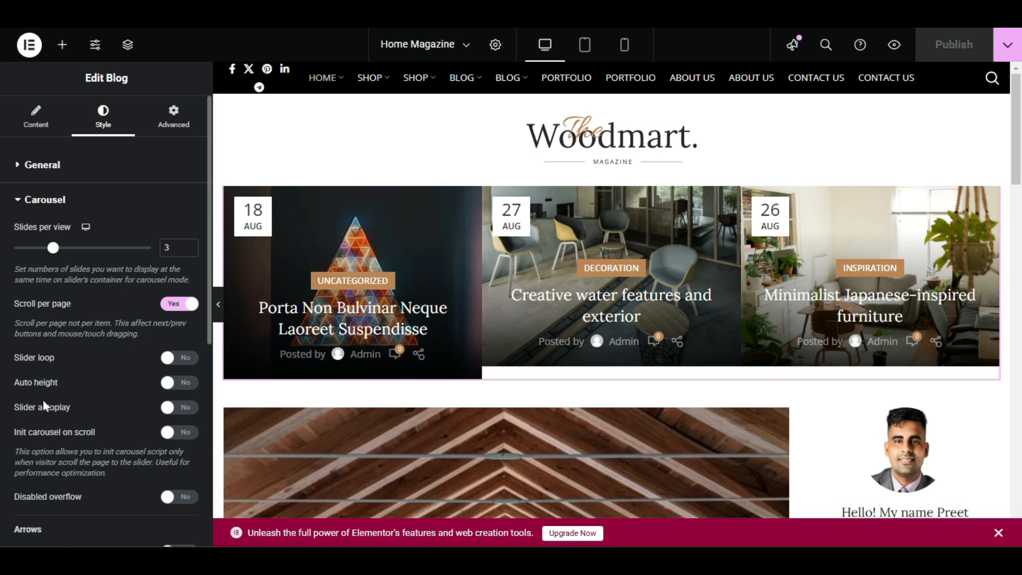
{"action": "left_click", "coordinate": [166, 408]}
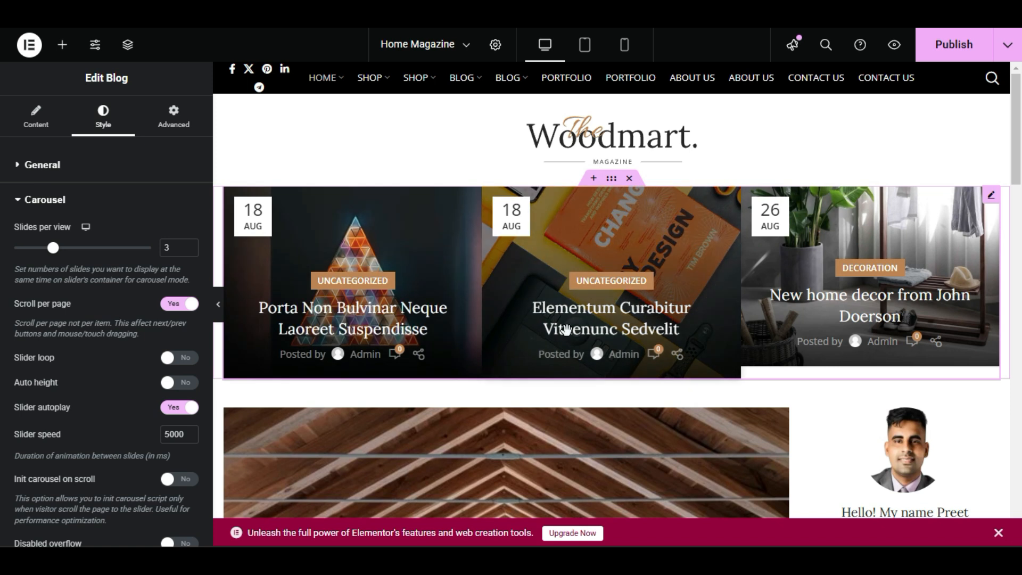
{"action": "left_click", "coordinate": [974, 45]}
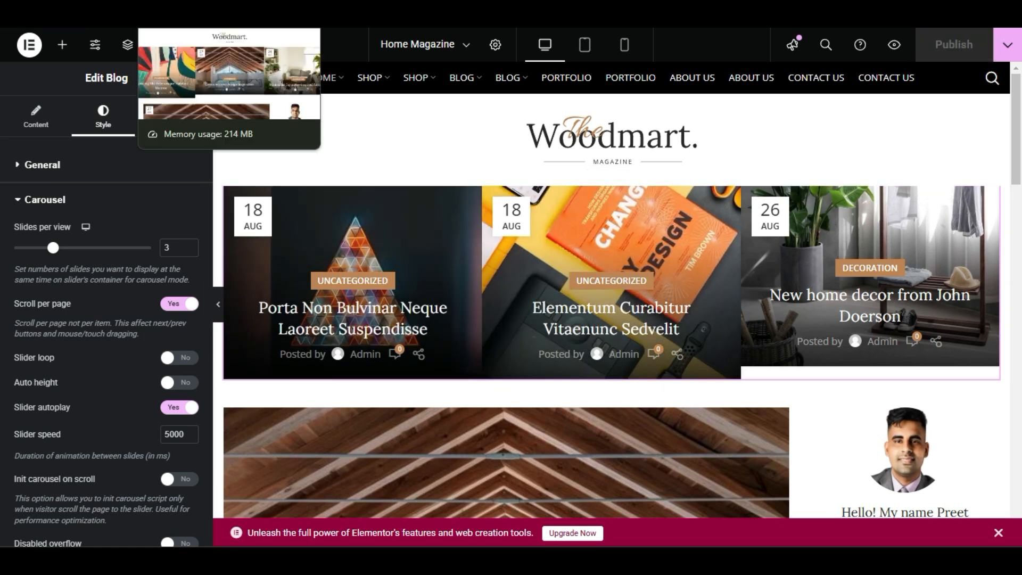
Watch the header carousel's autoplay on the live page and look over the sections just below it.
{"action": "left_click", "coordinate": [203, 10]}
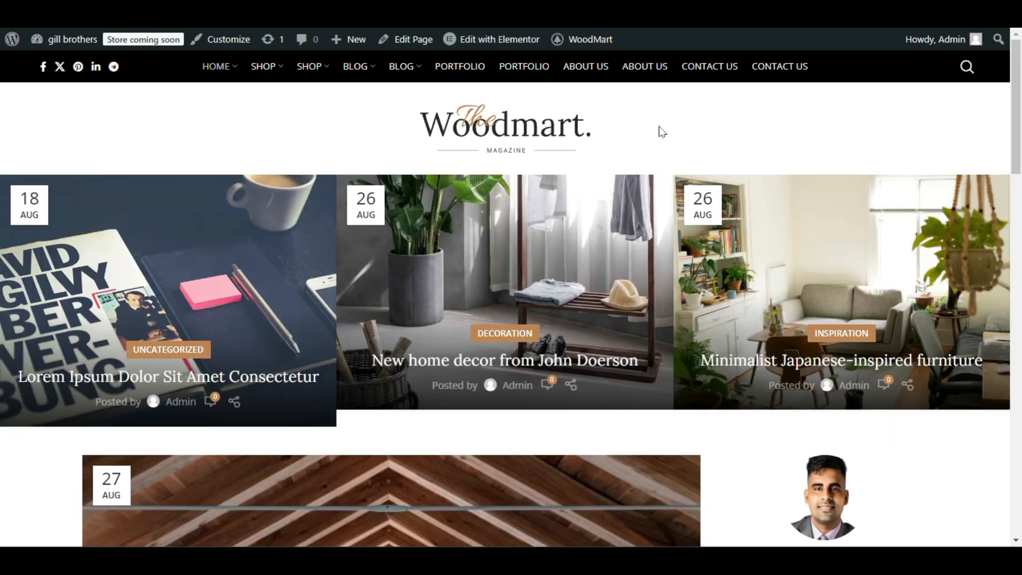
{"action": "scroll", "coordinate": [812, 501], "scroll_direction": "down", "scroll_amount": 2}
{"action": "scroll", "coordinate": [796, 503], "scroll_direction": "up", "scroll_amount": 2}
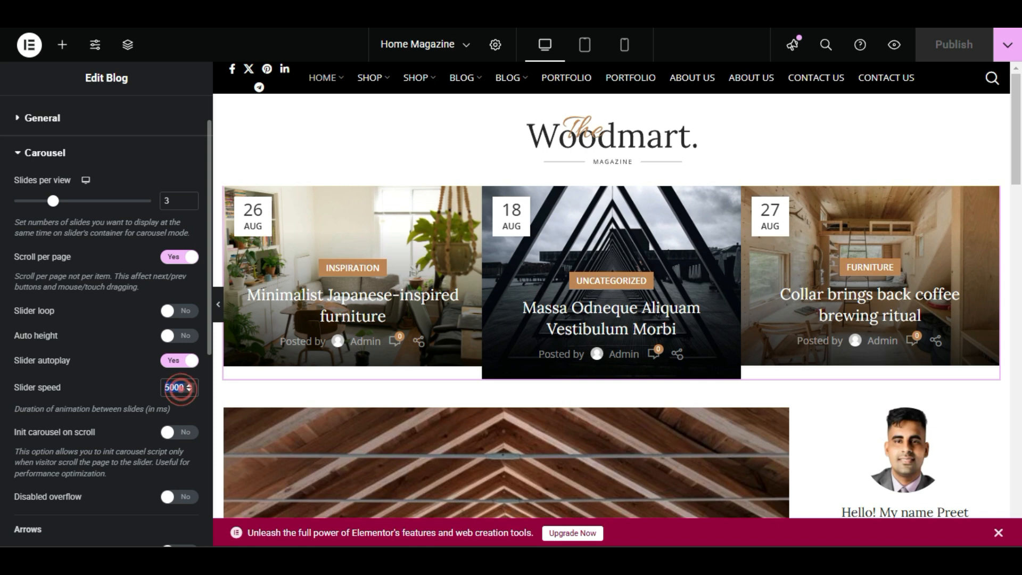
Set the header carousel's slider speed to 2000 ms, publish the page, and check the autoplay on the live page.
{"action": "left_click", "coordinate": [170, 390]}
{"action": "key", "text": "BackSpace"}
{"action": "type", "text": "2"}
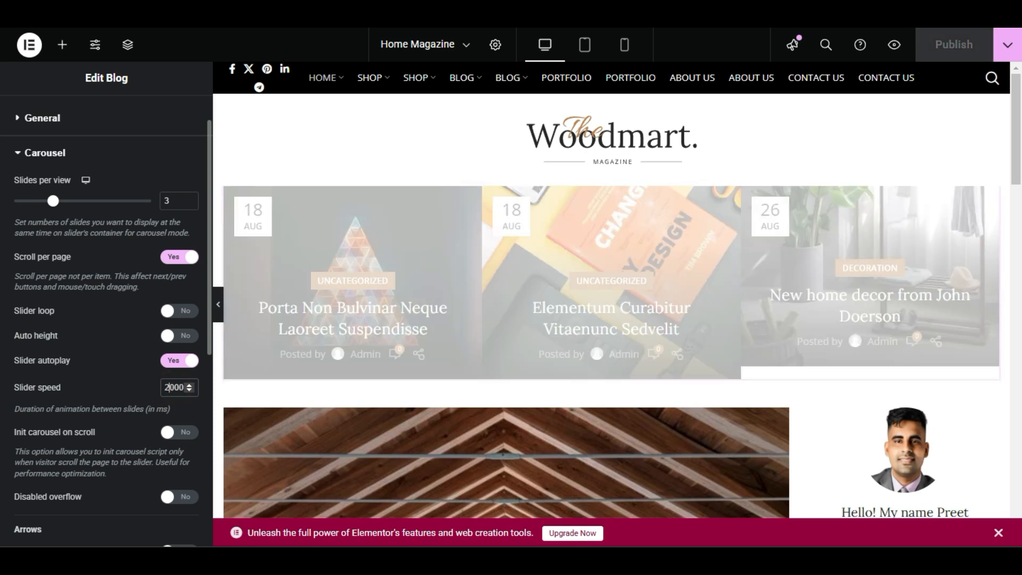
{"action": "left_click", "coordinate": [954, 42]}
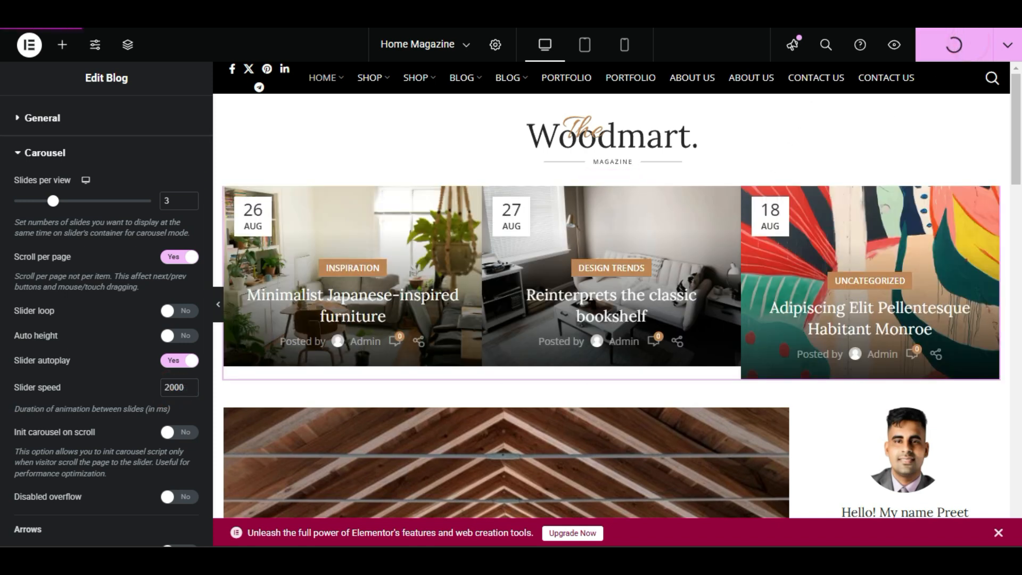
{"action": "left_click", "coordinate": [213, 11]}
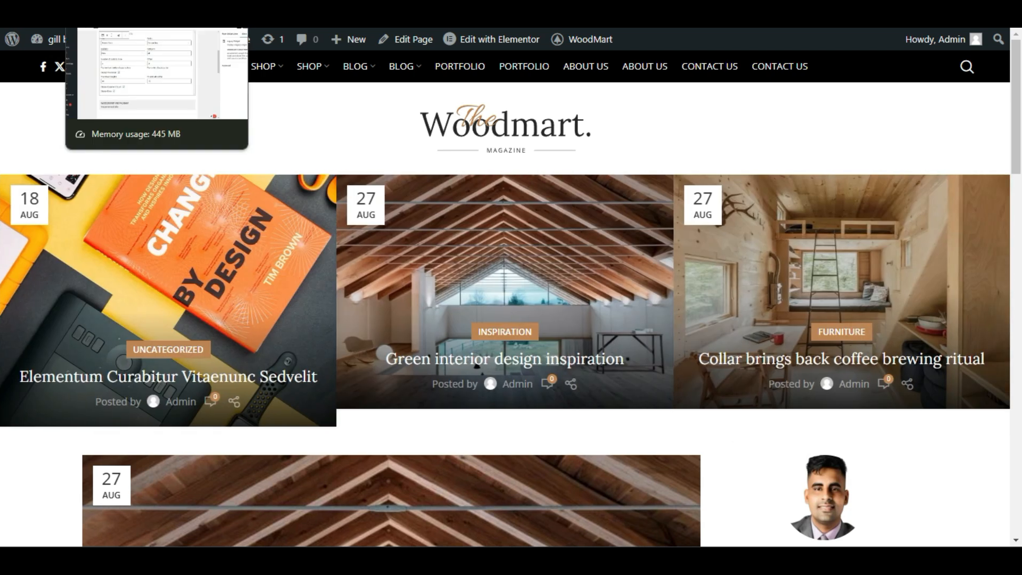
{"action": "left_click", "coordinate": [114, 10]}
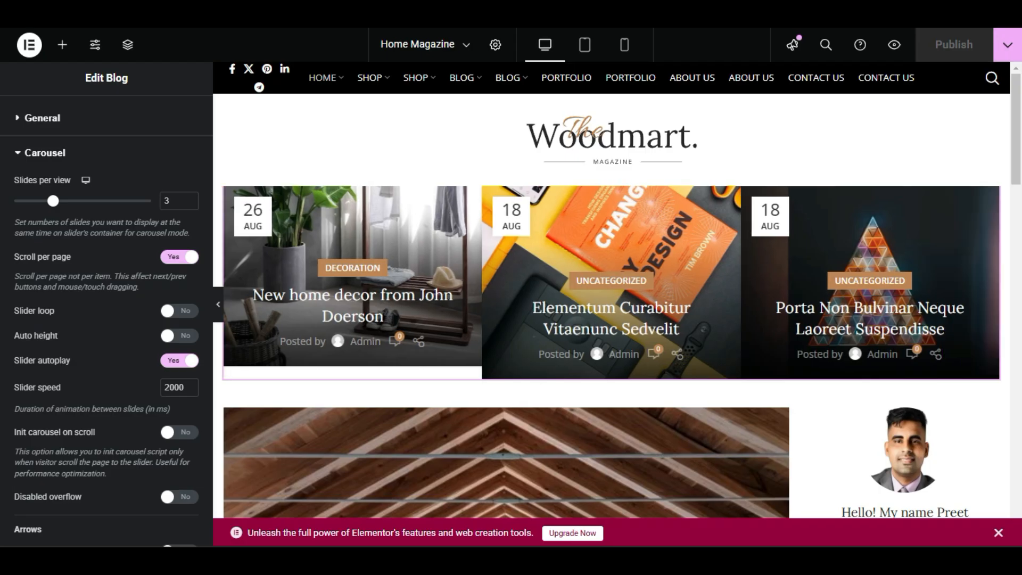
Review the header carousel's arrow, pagination, scrollbar and synchronization options, and look over the page's lower sections.
{"action": "scroll", "coordinate": [117, 436], "scroll_direction": "down", "scroll_amount": 3}
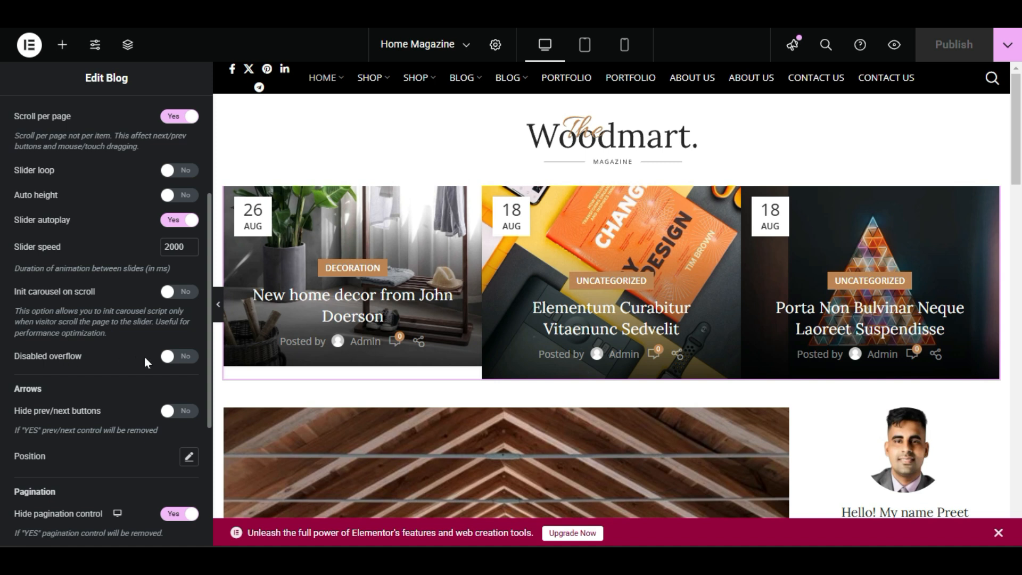
{"action": "scroll", "coordinate": [146, 376], "scroll_direction": "down", "scroll_amount": 2}
{"action": "scroll", "coordinate": [128, 381], "scroll_direction": "down", "scroll_amount": 2}
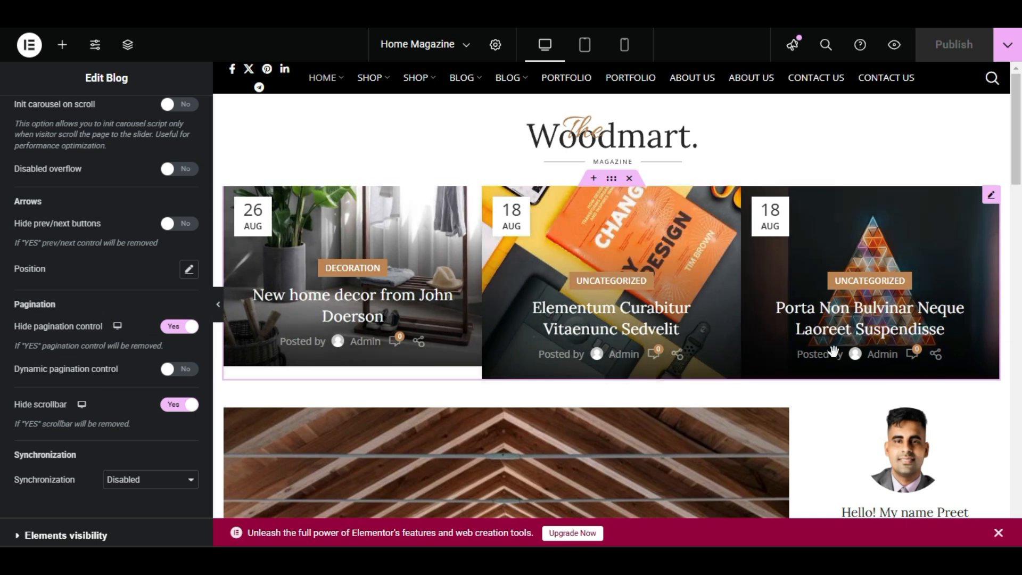
{"action": "scroll", "coordinate": [782, 264], "scroll_direction": "down", "scroll_amount": 1}
{"action": "scroll", "coordinate": [462, 358], "scroll_direction": "down", "scroll_amount": 15}
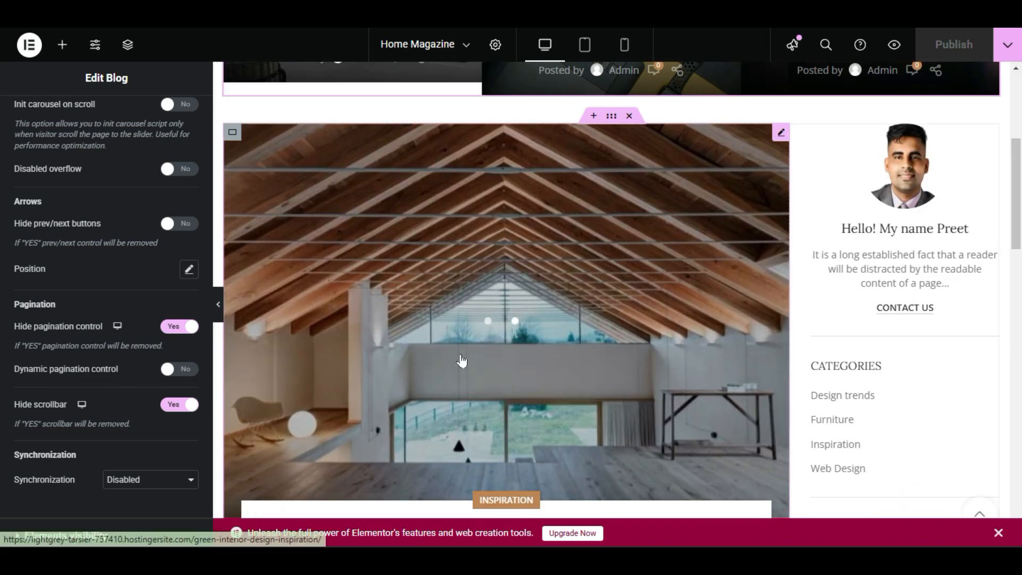
{"action": "scroll", "coordinate": [439, 379], "scroll_direction": "up", "scroll_amount": 6}
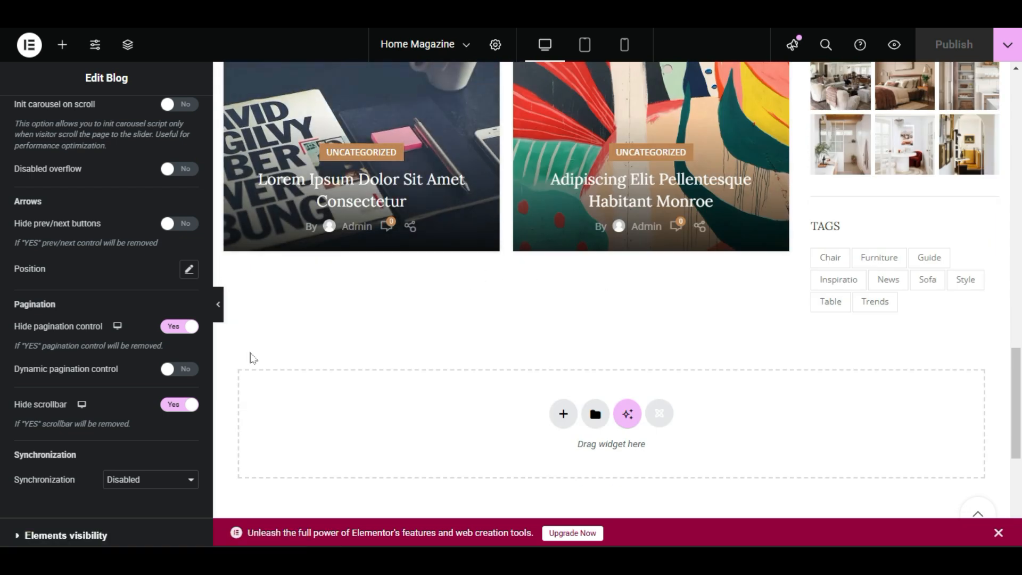
{"action": "scroll", "coordinate": [330, 364], "scroll_direction": "up", "scroll_amount": 3}
{"action": "scroll", "coordinate": [330, 364], "scroll_direction": "up", "scroll_amount": 2}
{"action": "scroll", "coordinate": [331, 367], "scroll_direction": "down", "scroll_amount": 4}
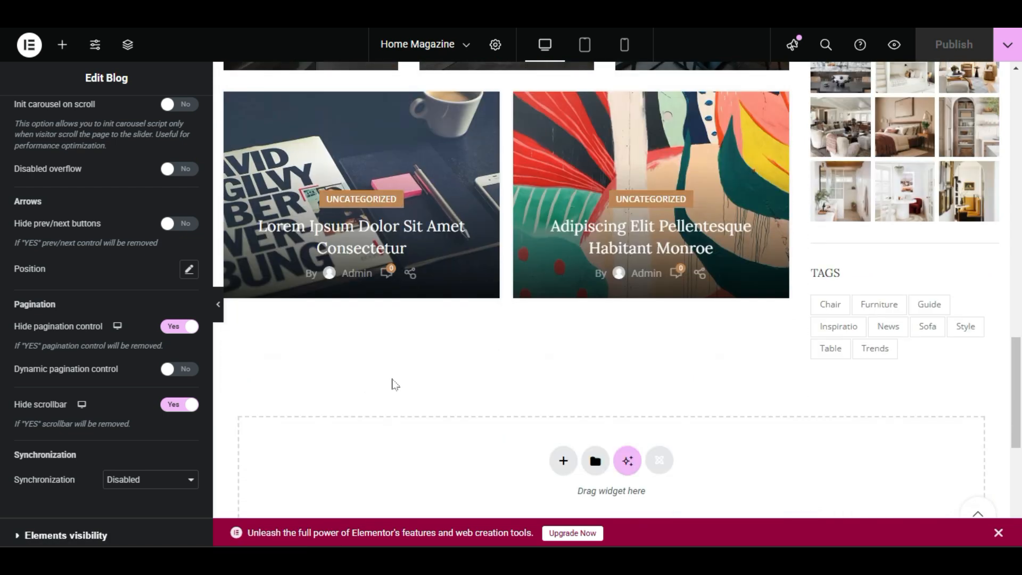
{"action": "scroll", "coordinate": [637, 365], "scroll_direction": "down", "scroll_amount": 6}
{"action": "scroll", "coordinate": [632, 365], "scroll_direction": "up", "scroll_amount": 6}
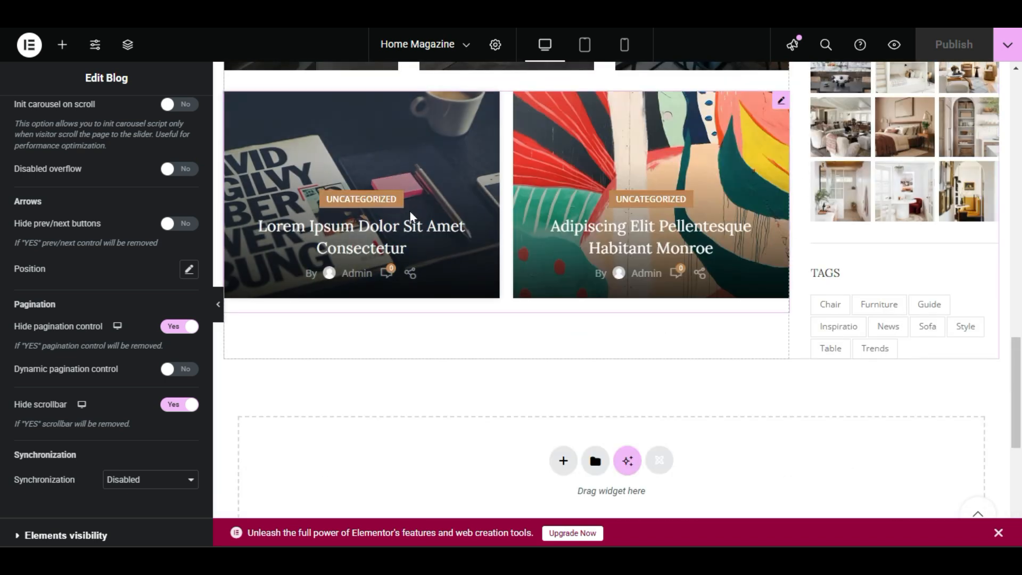
Open the lower two-column blog grid for editing and set its pagination to Load more button.
{"action": "right_click", "coordinate": [478, 209]}
{"action": "left_click", "coordinate": [549, 225]}
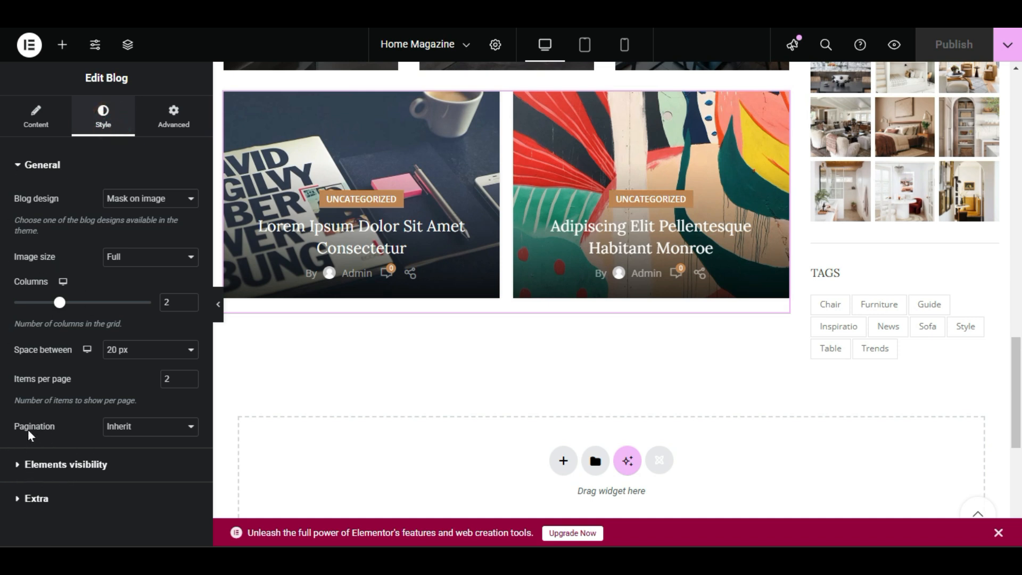
{"action": "left_click", "coordinate": [127, 431]}
{"action": "left_click", "coordinate": [152, 465]}
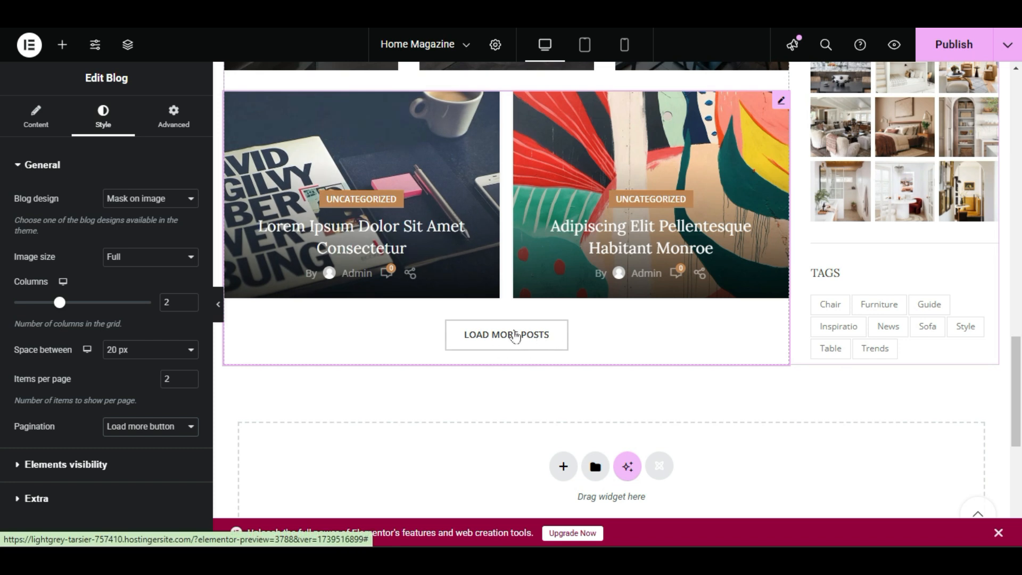
Set the lower blog grid's pagination to Infinit scrolling and test how further posts load in the preview.
{"action": "left_click", "coordinate": [176, 429]}
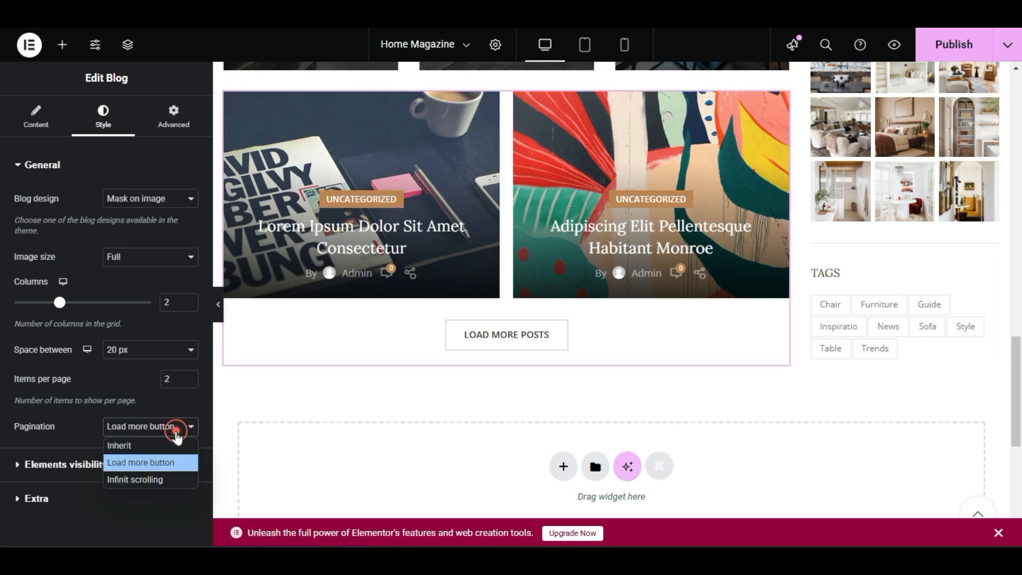
{"action": "left_click", "coordinate": [168, 480]}
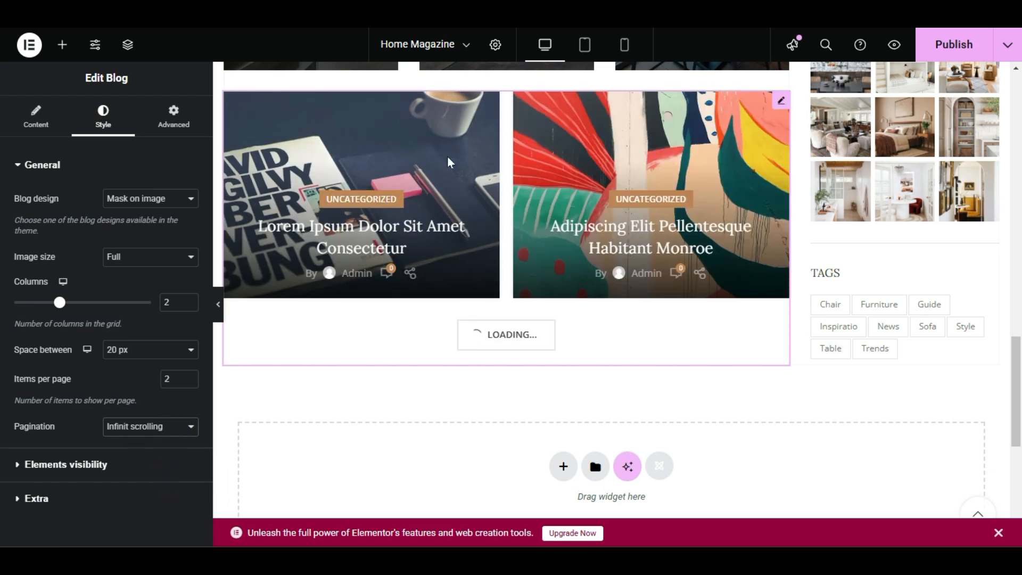
{"action": "scroll", "coordinate": [494, 376], "scroll_direction": "down", "scroll_amount": 4}
{"action": "scroll", "coordinate": [495, 374], "scroll_direction": "down", "scroll_amount": 4}
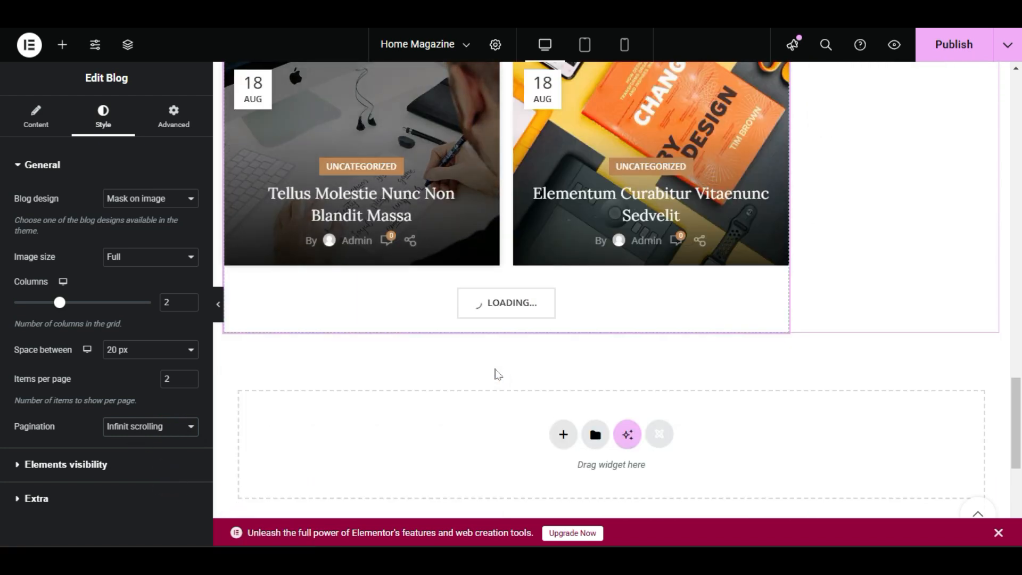
{"action": "scroll", "coordinate": [409, 362], "scroll_direction": "up", "scroll_amount": 2}
{"action": "scroll", "coordinate": [409, 362], "scroll_direction": "down", "scroll_amount": 3}
{"action": "scroll", "coordinate": [498, 327], "scroll_direction": "up", "scroll_amount": 5}
{"action": "scroll", "coordinate": [499, 330], "scroll_direction": "up", "scroll_amount": 5}
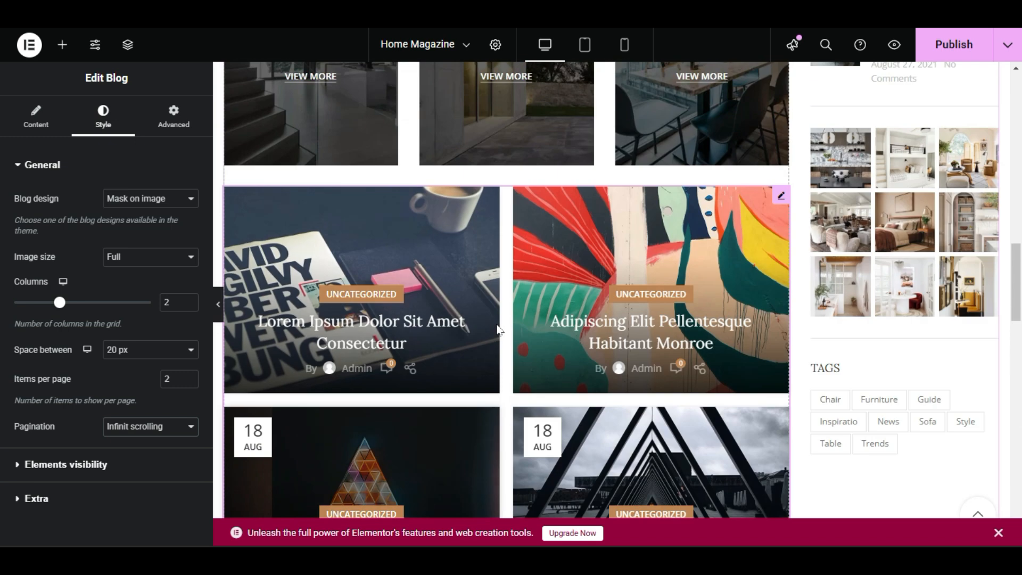
{"action": "scroll", "coordinate": [495, 327], "scroll_direction": "down", "scroll_amount": 8}
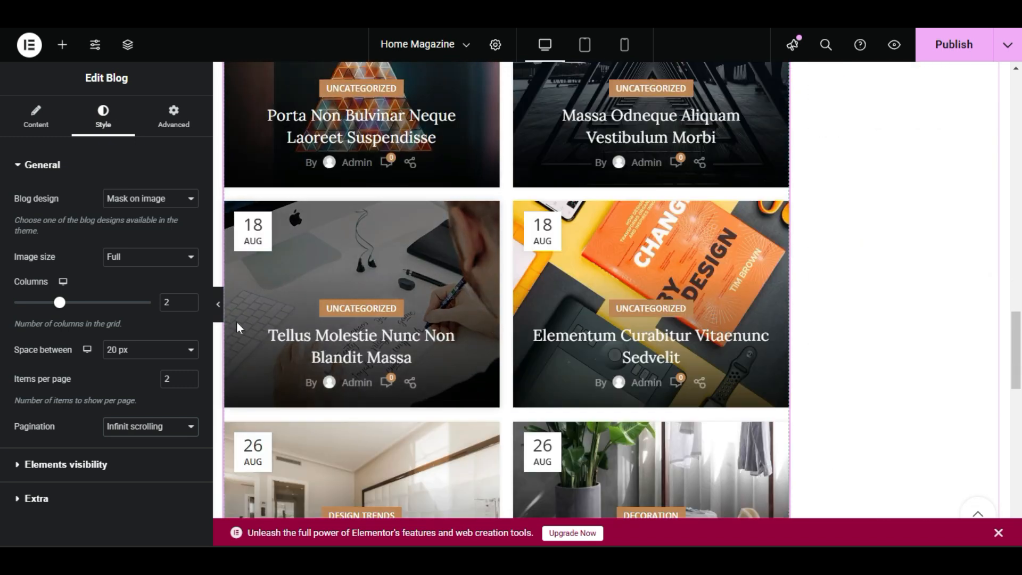
Set the lower blog grid's pagination back to Inherit.
{"action": "left_click", "coordinate": [156, 426]}
{"action": "left_click", "coordinate": [148, 444]}
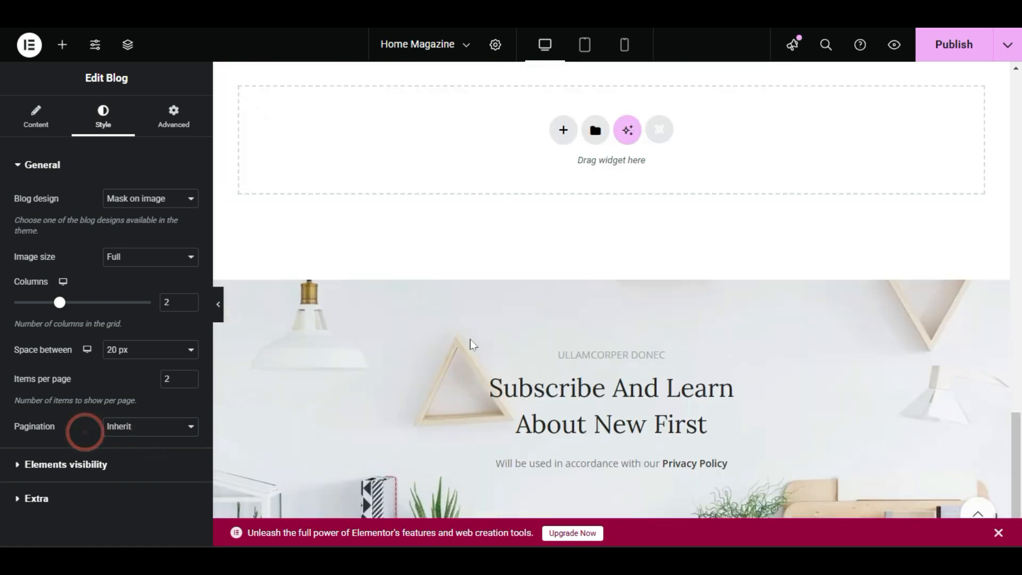
{"action": "scroll", "coordinate": [464, 321], "scroll_direction": "up", "scroll_amount": 8}
{"action": "scroll", "coordinate": [462, 321], "scroll_direction": "up", "scroll_amount": 5}
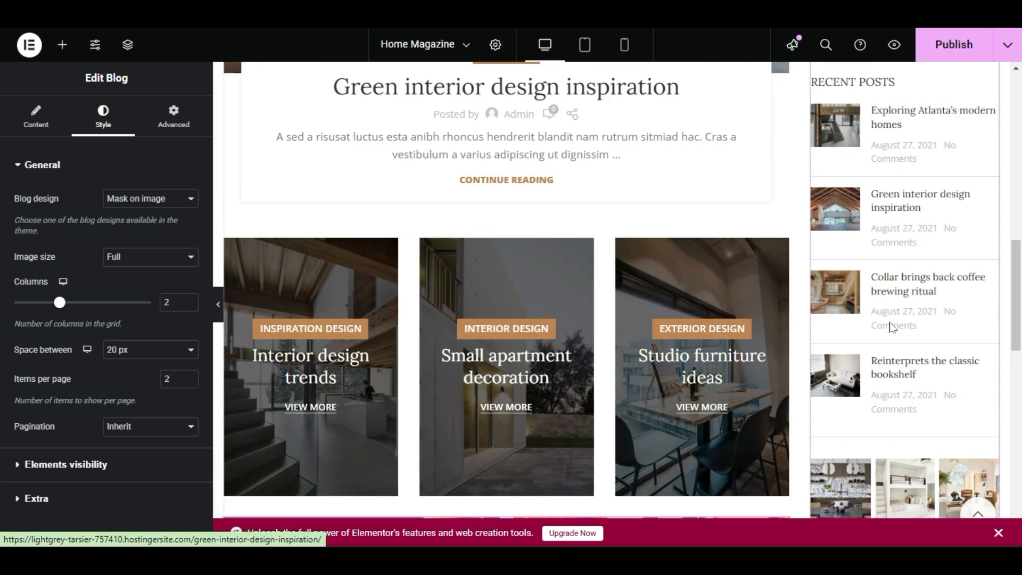
{"action": "scroll", "coordinate": [905, 487], "scroll_direction": "down", "scroll_amount": 4}
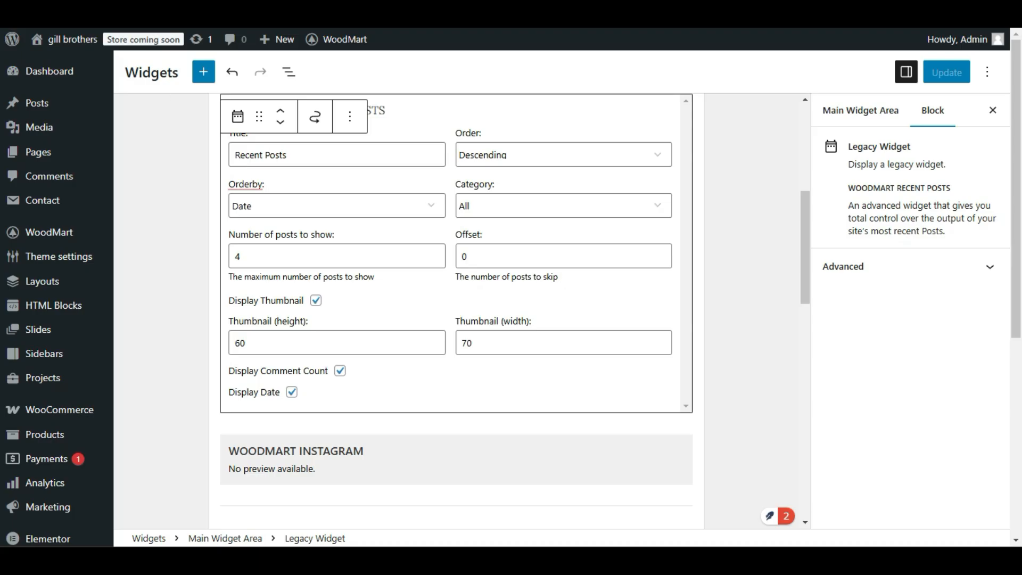
Open the WoodMart Recent Posts widget's settings on the Widgets page and compare them with the Recent Posts section on the live page.
{"action": "left_click", "coordinate": [176, 342]}
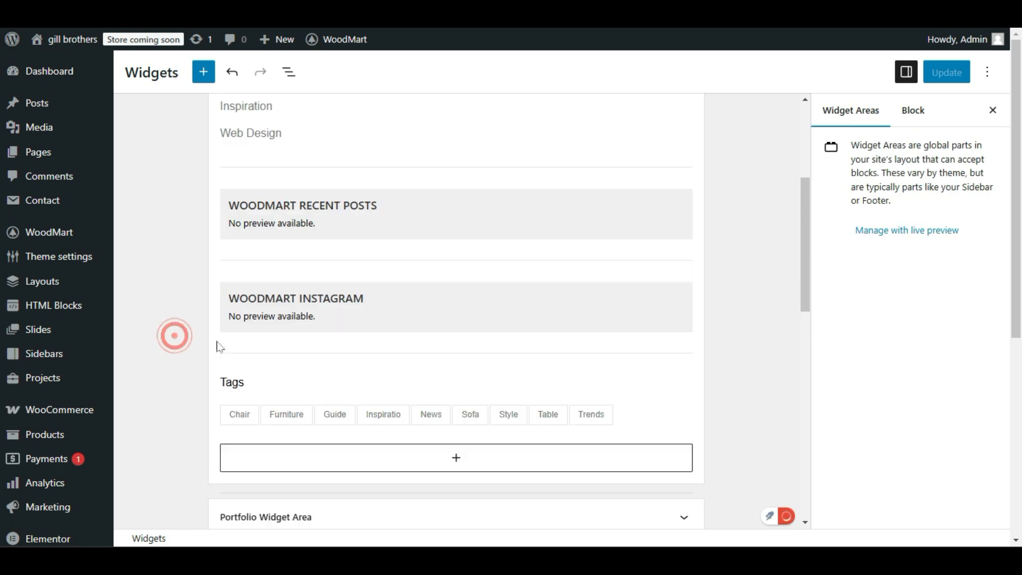
{"action": "left_click", "coordinate": [418, 213]}
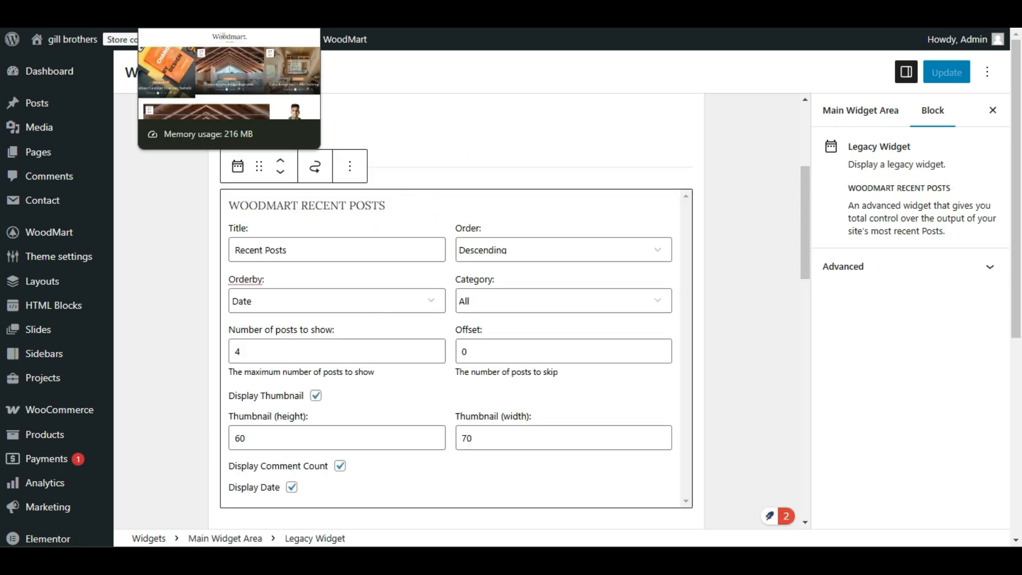
{"action": "left_click", "coordinate": [229, 16]}
{"action": "scroll", "coordinate": [486, 271], "scroll_direction": "down", "scroll_amount": 8}
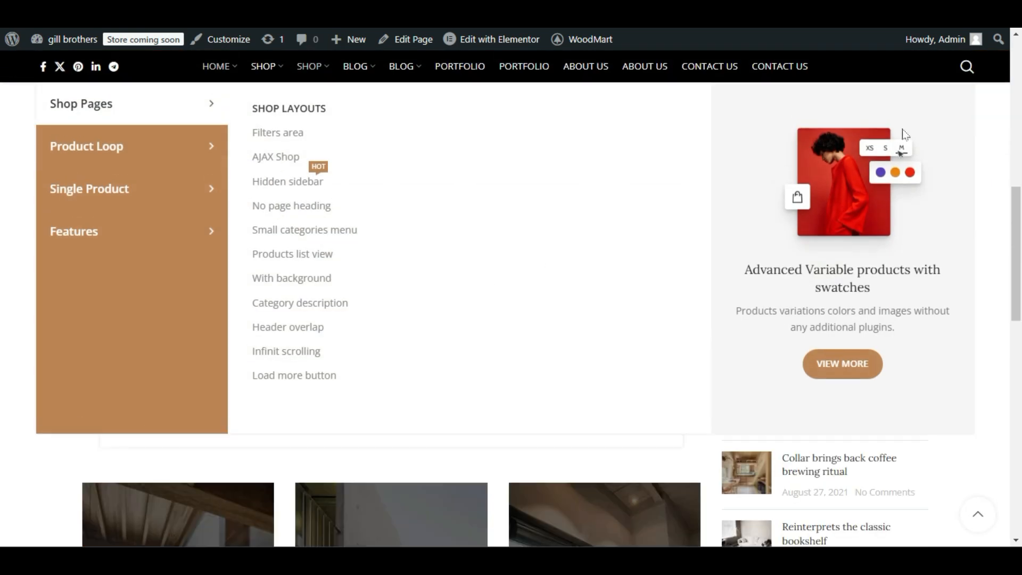
{"action": "scroll", "coordinate": [906, 134], "scroll_direction": "down", "scroll_amount": 8}
{"action": "scroll", "coordinate": [787, 202], "scroll_direction": "up", "scroll_amount": 3}
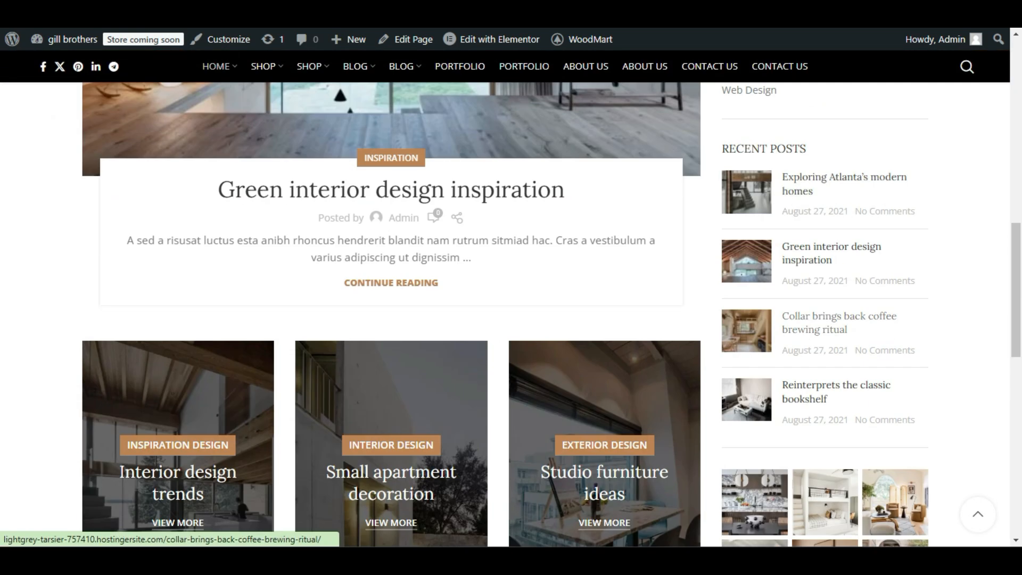
{"action": "triple_click", "coordinate": [720, 144]}
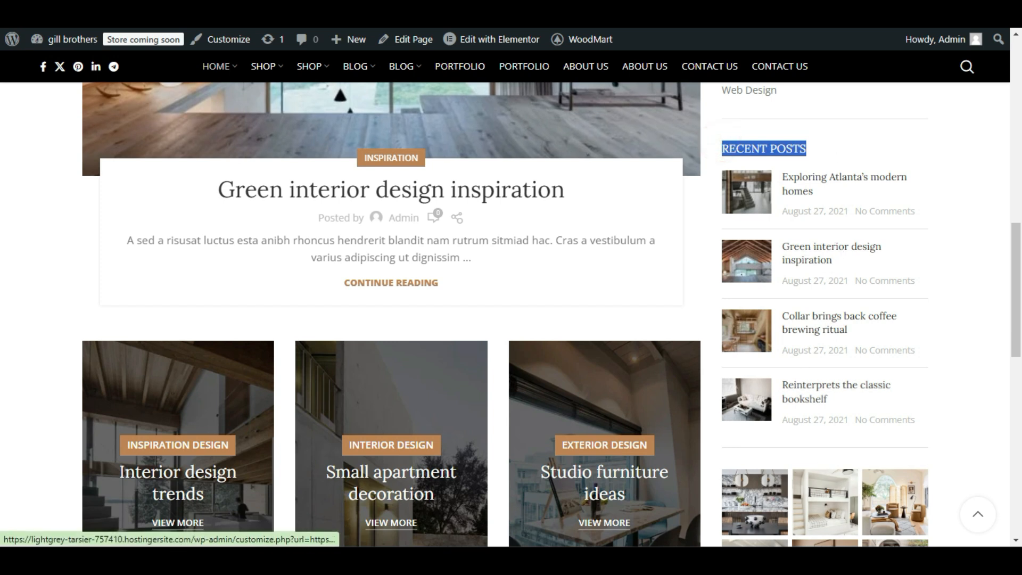
{"action": "left_click", "coordinate": [114, 10]}
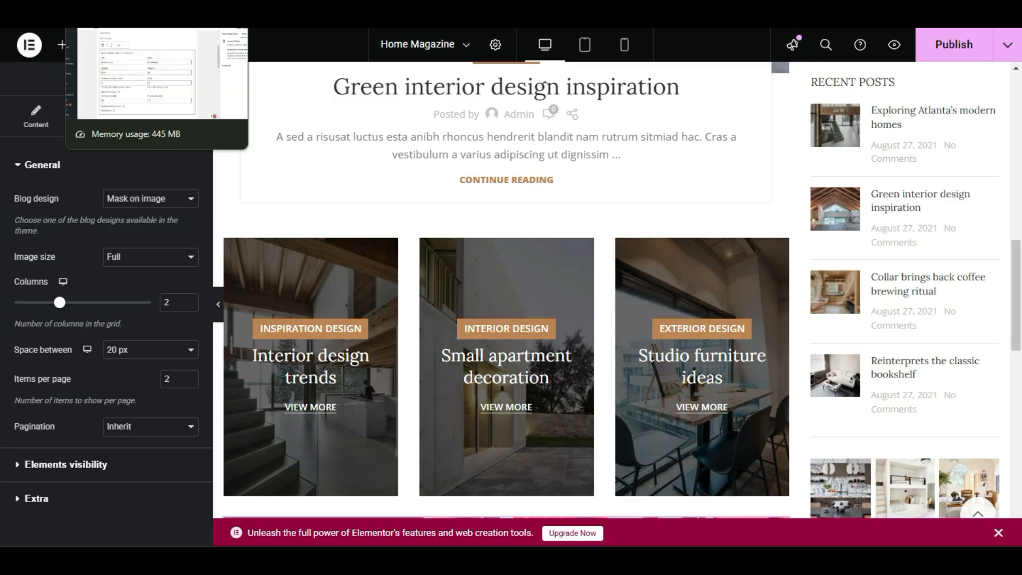
Set the number of posts to show in the WoodMart Recent Posts widget to 6.
{"action": "left_click", "coordinate": [107, 11]}
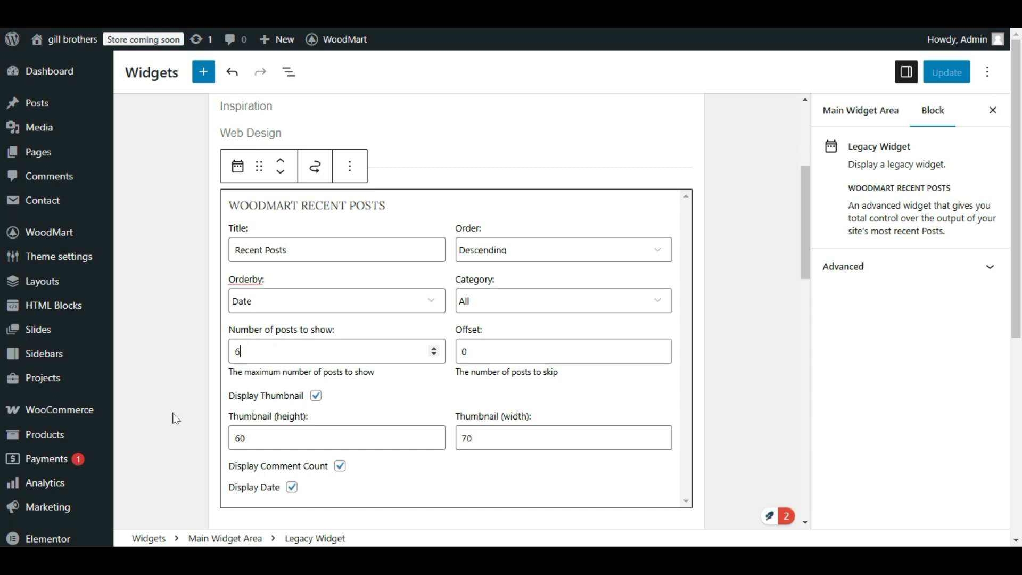
{"action": "double_click", "coordinate": [243, 353]}
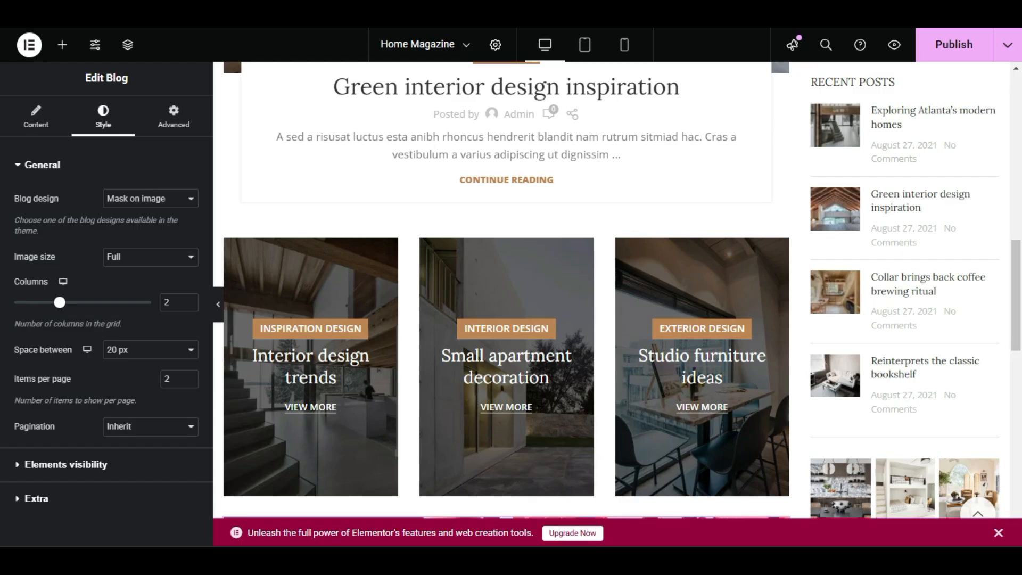
{"action": "scroll", "coordinate": [471, 149], "scroll_direction": "down", "scroll_amount": 10}
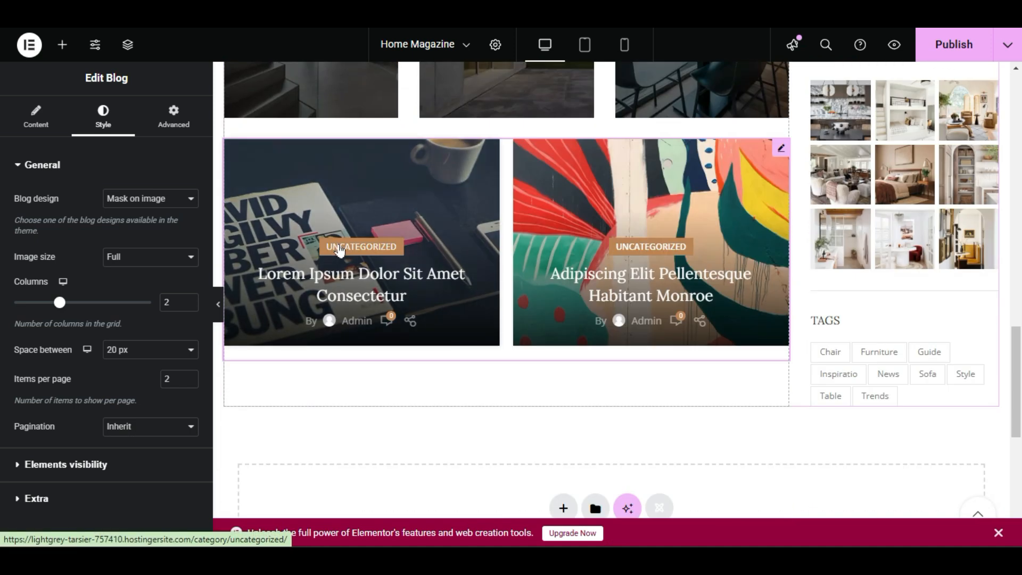
{"action": "scroll", "coordinate": [538, 228], "scroll_direction": "up", "scroll_amount": 3}
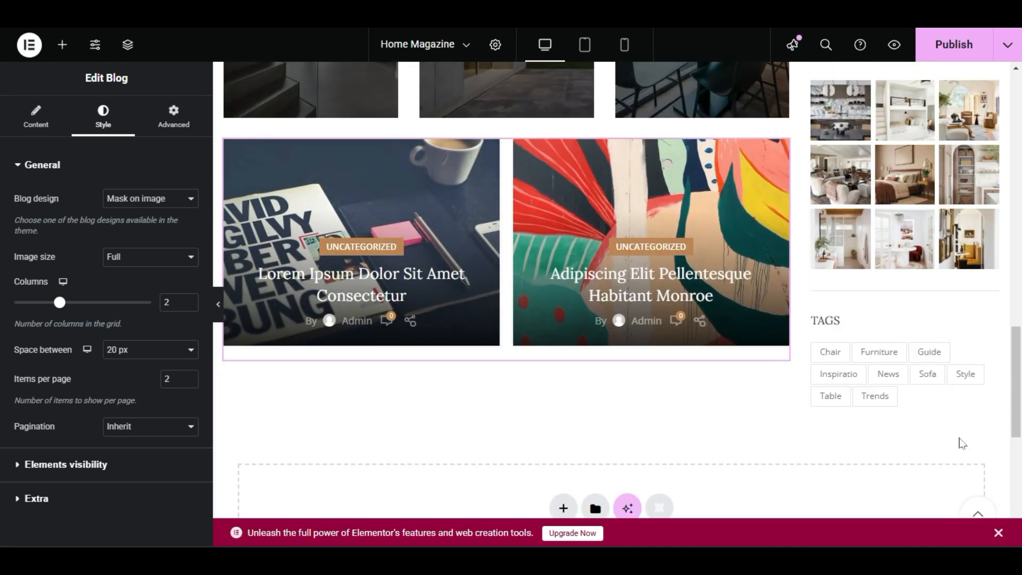
{"action": "scroll", "coordinate": [916, 346], "scroll_direction": "up", "scroll_amount": 5}
{"action": "scroll", "coordinate": [890, 297], "scroll_direction": "down", "scroll_amount": 4}
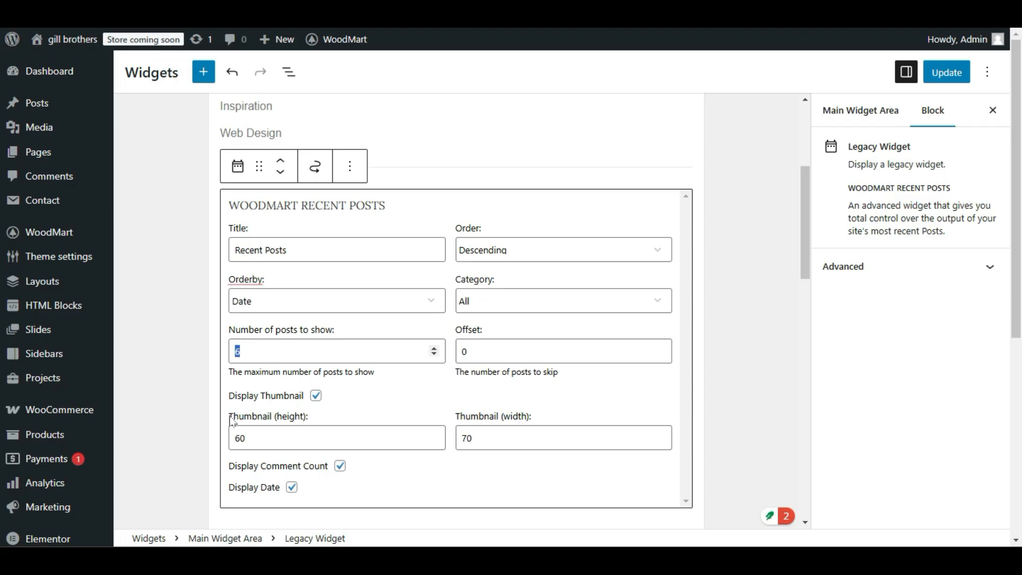
Limit the WoodMart Recent Posts widget to the Decoration category.
{"action": "left_click", "coordinate": [262, 352]}
{"action": "left_click", "coordinate": [486, 304]}
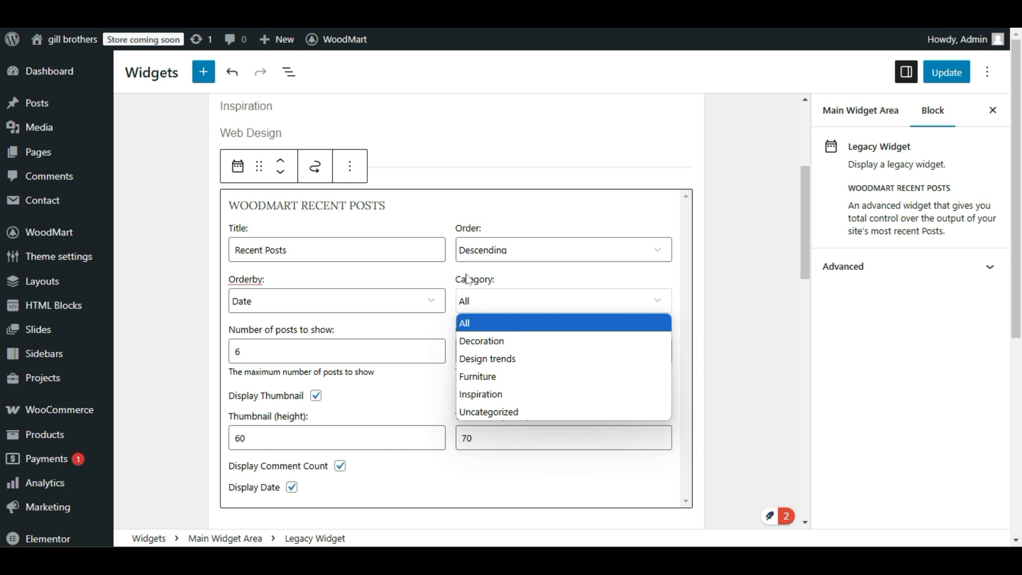
{"action": "left_click", "coordinate": [500, 343]}
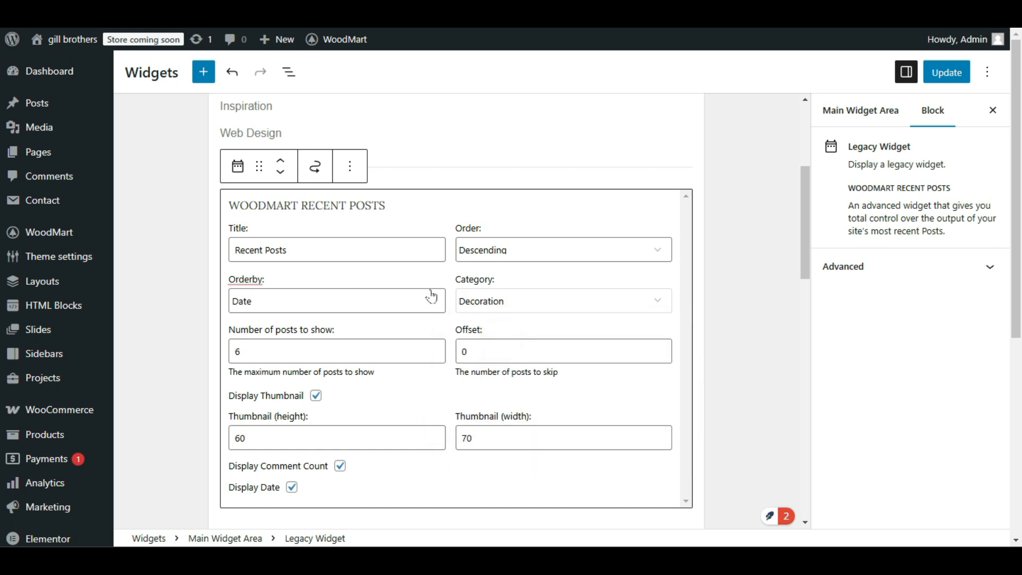
Set the WoodMart Recent Posts widget to order its posts by Random.
{"action": "left_click", "coordinate": [474, 302]}
{"action": "left_click", "coordinate": [516, 298]}
{"action": "left_click", "coordinate": [280, 301]}
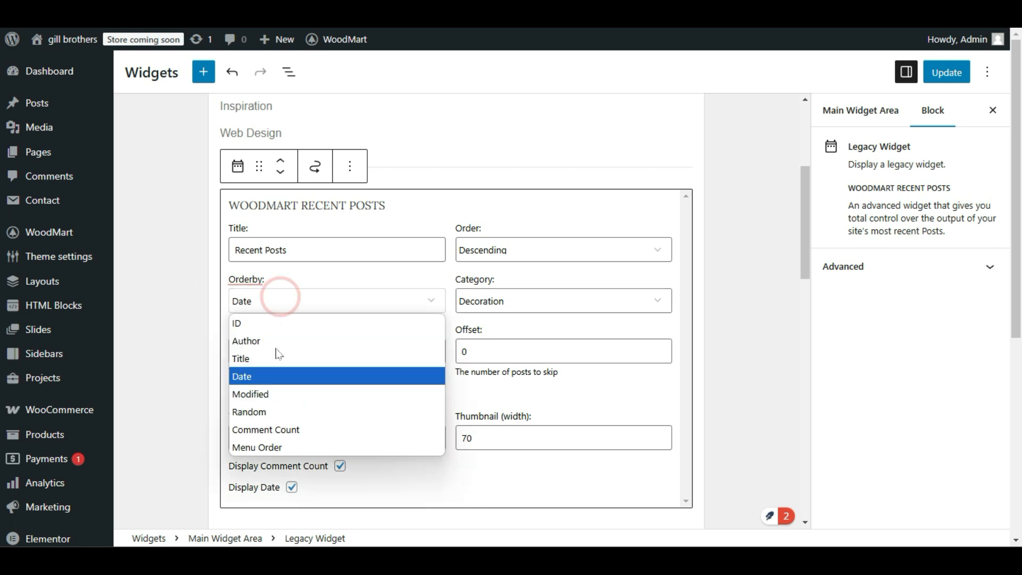
{"action": "left_click", "coordinate": [264, 410]}
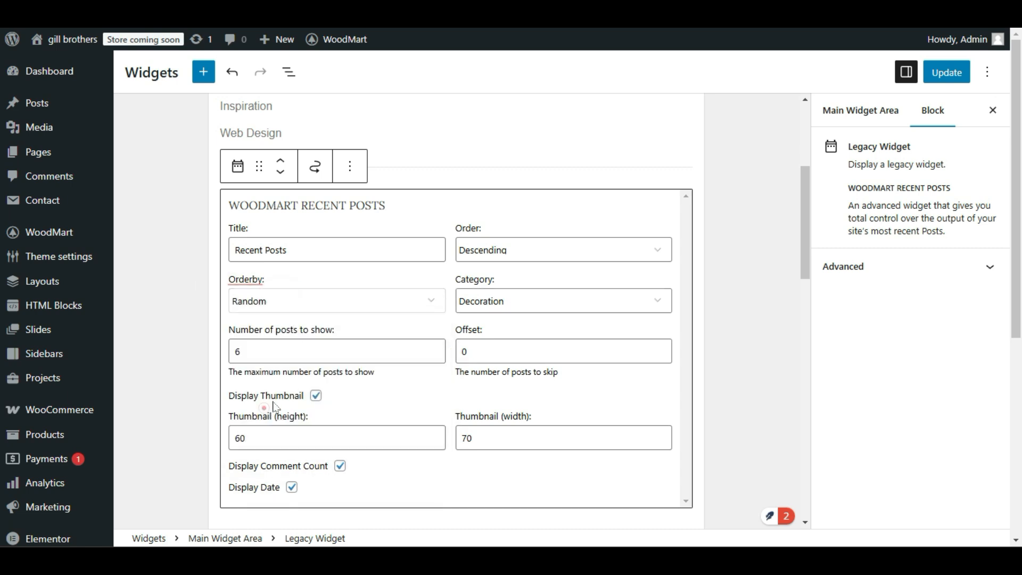
{"action": "left_click", "coordinate": [326, 302]}
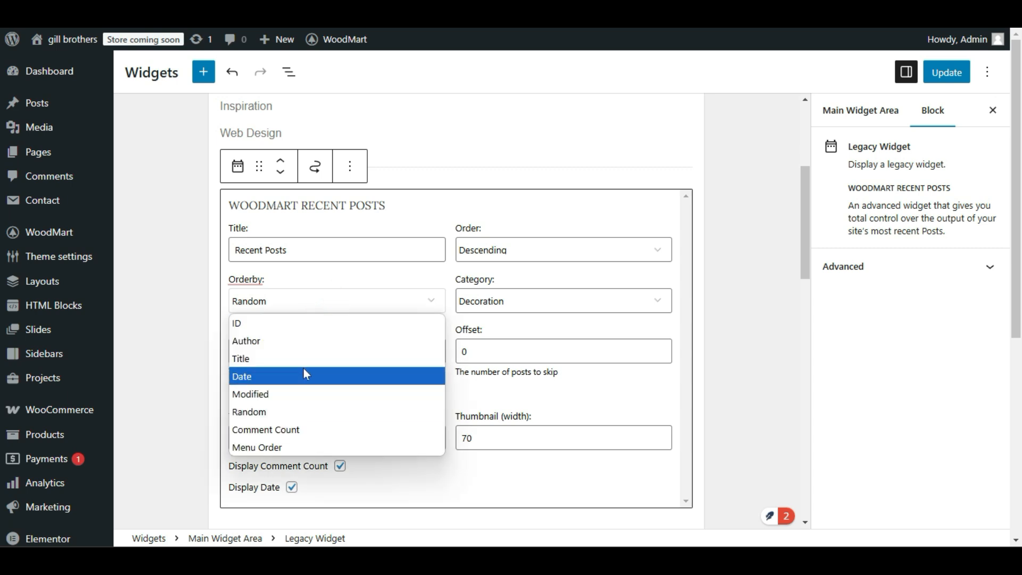
{"action": "left_click", "coordinate": [187, 342]}
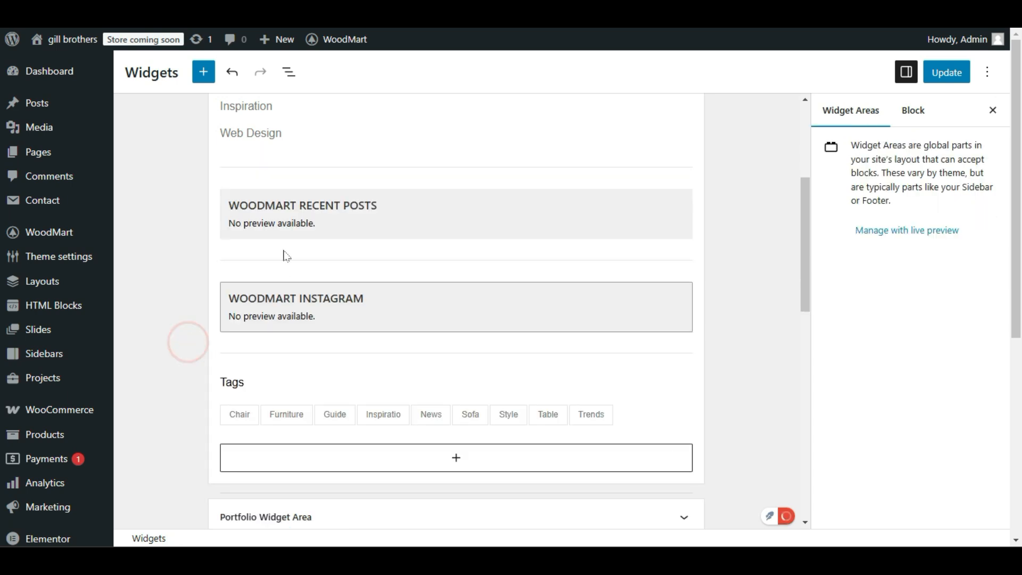
{"action": "left_click", "coordinate": [342, 218]}
{"action": "scroll", "coordinate": [355, 341], "scroll_direction": "down", "scroll_amount": 2}
{"action": "scroll", "coordinate": [384, 299], "scroll_direction": "up", "scroll_amount": 3}
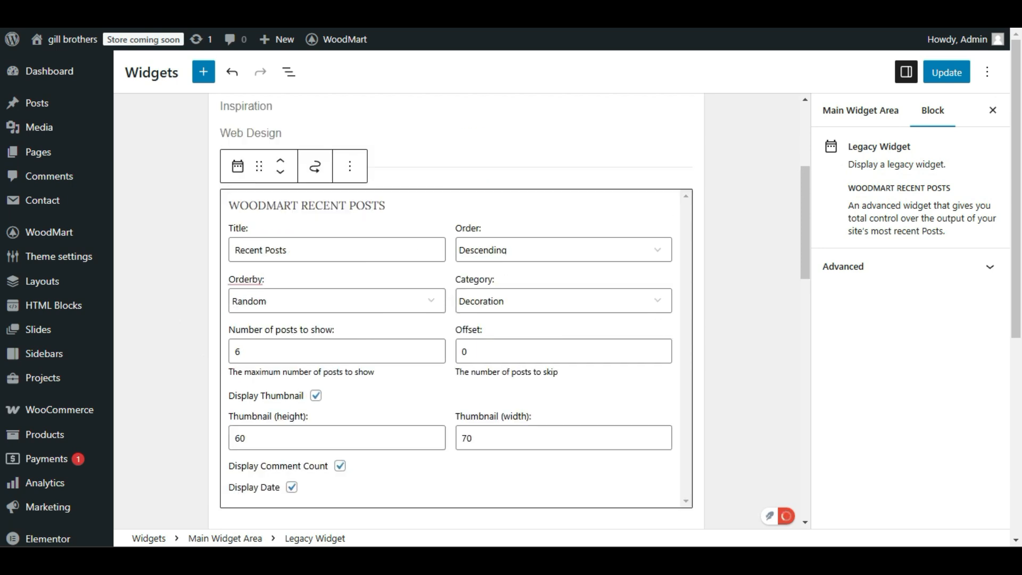
Examine the settings of the Categories navigation menu and WoodMart Author Information widgets, and check the sidebar on the live page.
{"action": "scroll", "coordinate": [399, 267], "scroll_direction": "up", "scroll_amount": 3}
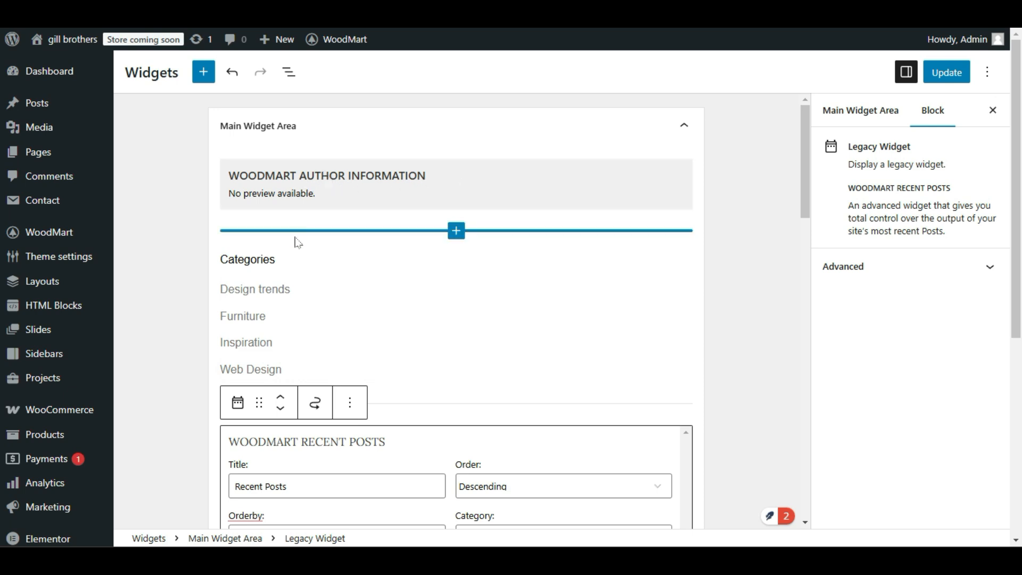
{"action": "scroll", "coordinate": [313, 313], "scroll_direction": "down", "scroll_amount": 3}
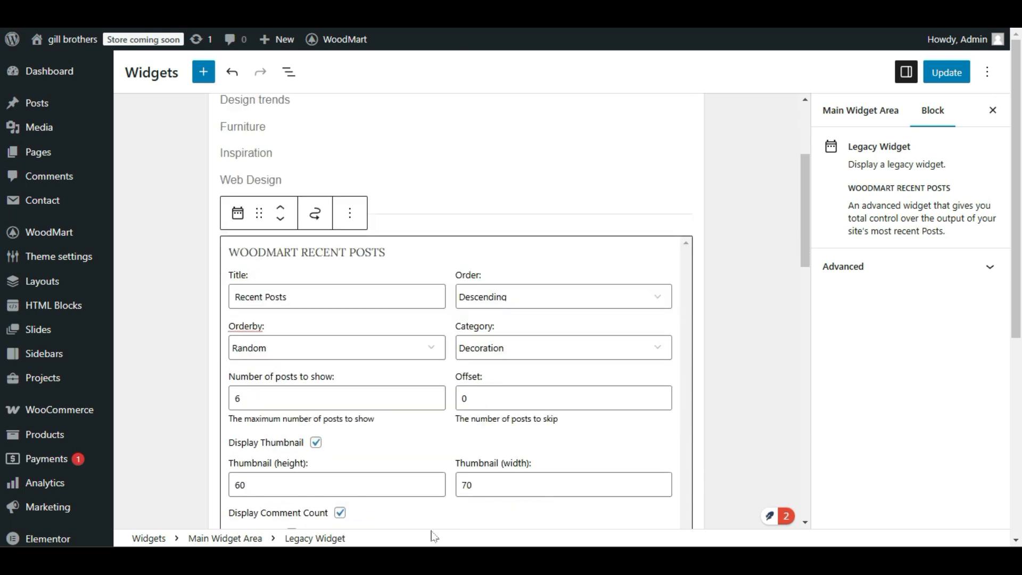
{"action": "scroll", "coordinate": [434, 537], "scroll_direction": "down", "scroll_amount": 2}
{"action": "scroll", "coordinate": [349, 264], "scroll_direction": "down", "scroll_amount": 6}
{"action": "scroll", "coordinate": [348, 266], "scroll_direction": "up", "scroll_amount": 4}
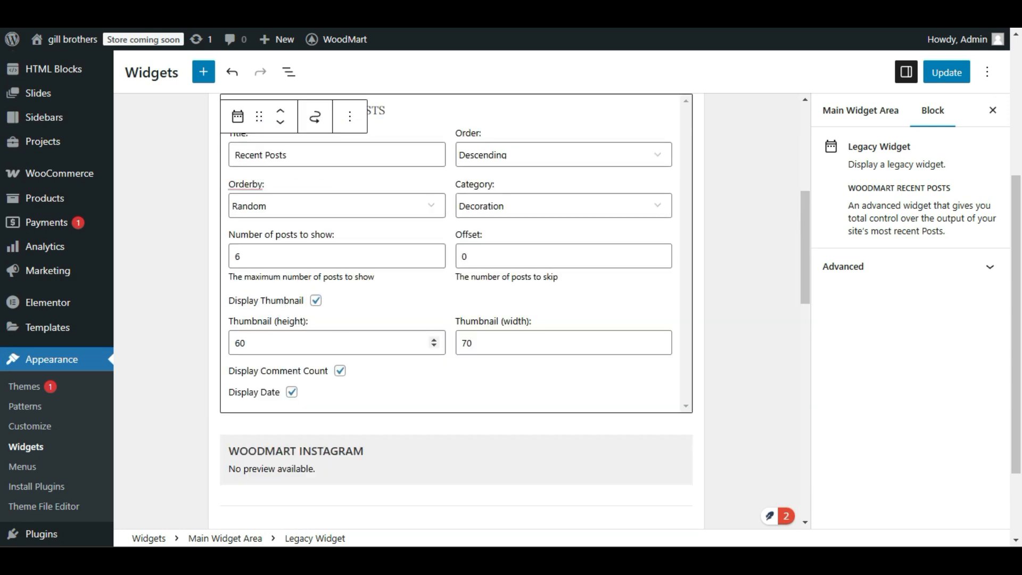
{"action": "scroll", "coordinate": [431, 341], "scroll_direction": "up", "scroll_amount": 6}
{"action": "left_click", "coordinate": [373, 303]}
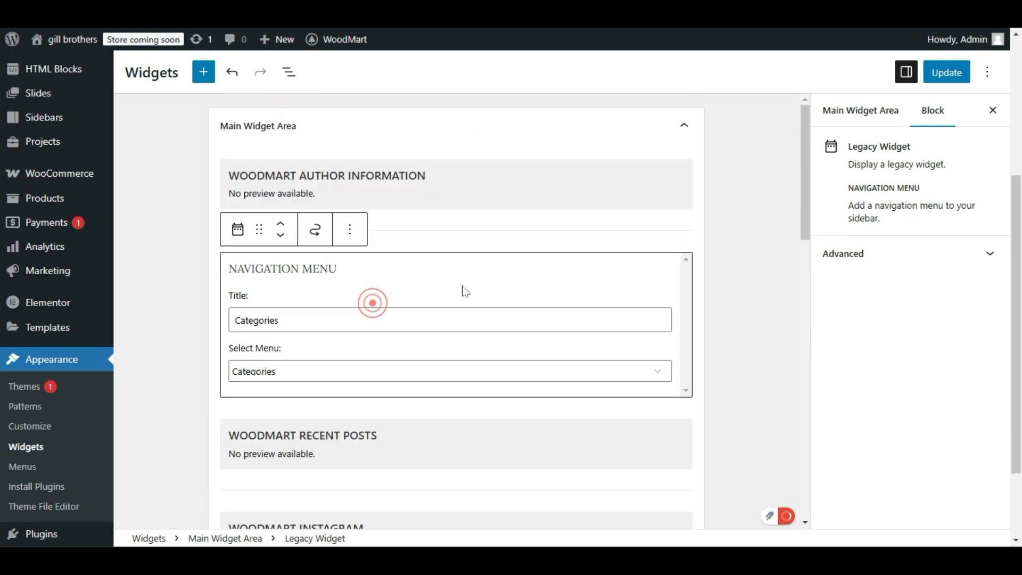
{"action": "scroll", "coordinate": [465, 291], "scroll_direction": "down", "scroll_amount": 1}
{"action": "scroll", "coordinate": [422, 231], "scroll_direction": "up", "scroll_amount": 2}
{"action": "left_click", "coordinate": [434, 196]}
{"action": "left_click", "coordinate": [432, 190]}
{"action": "scroll", "coordinate": [440, 364], "scroll_direction": "down", "scroll_amount": 3}
{"action": "scroll", "coordinate": [440, 364], "scroll_direction": "down", "scroll_amount": 3}
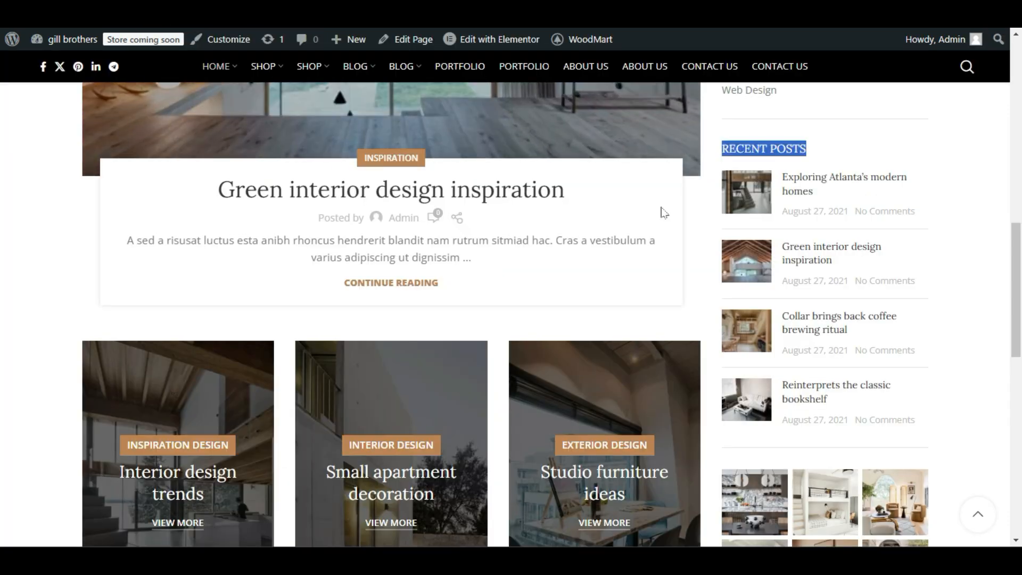
{"action": "scroll", "coordinate": [756, 304], "scroll_direction": "down", "scroll_amount": 6}
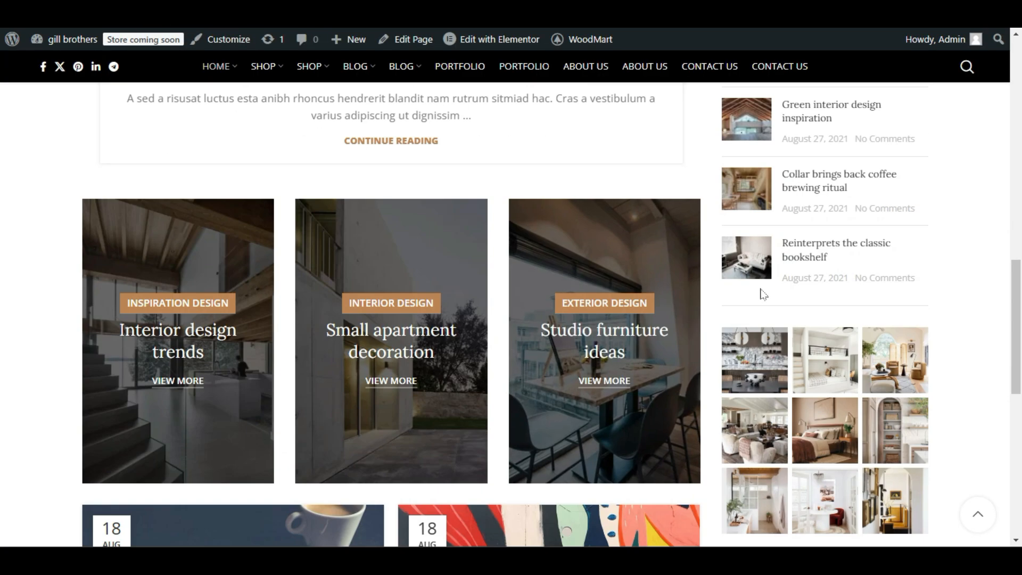
{"action": "scroll", "coordinate": [767, 362], "scroll_direction": "up", "scroll_amount": 6}
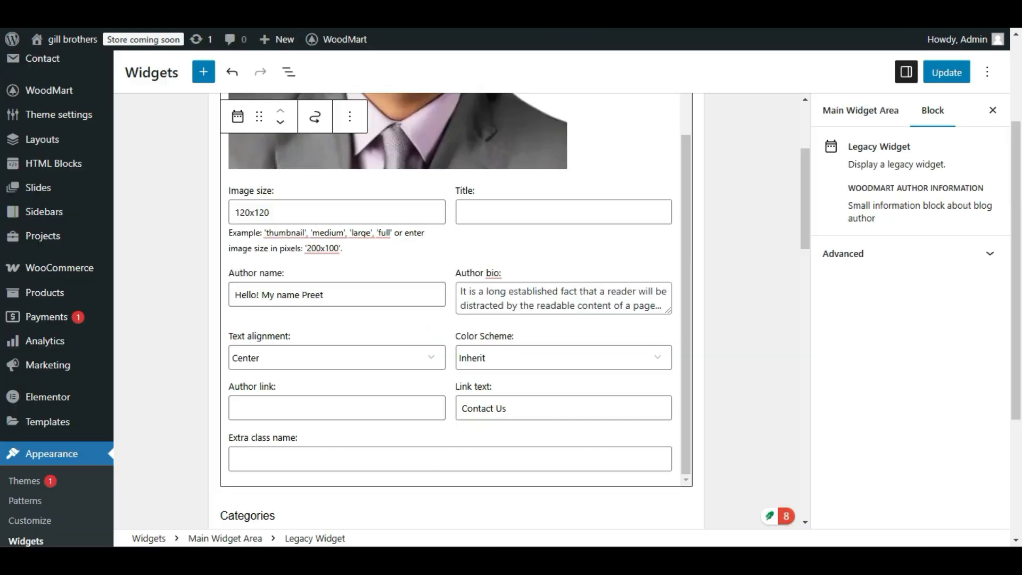
Reopen the WoodMart Recent Posts widget's settings and save the widget changes.
{"action": "scroll", "coordinate": [315, 354], "scroll_direction": "down", "scroll_amount": 7}
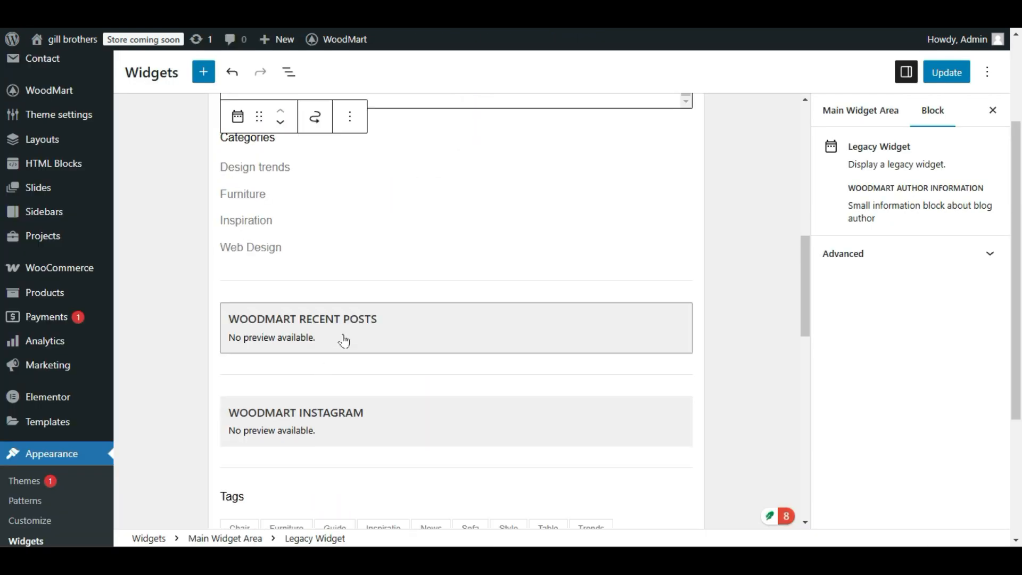
{"action": "left_click", "coordinate": [342, 335]}
{"action": "scroll", "coordinate": [310, 394], "scroll_direction": "down", "scroll_amount": 1}
{"action": "scroll", "coordinate": [308, 397], "scroll_direction": "up", "scroll_amount": 5}
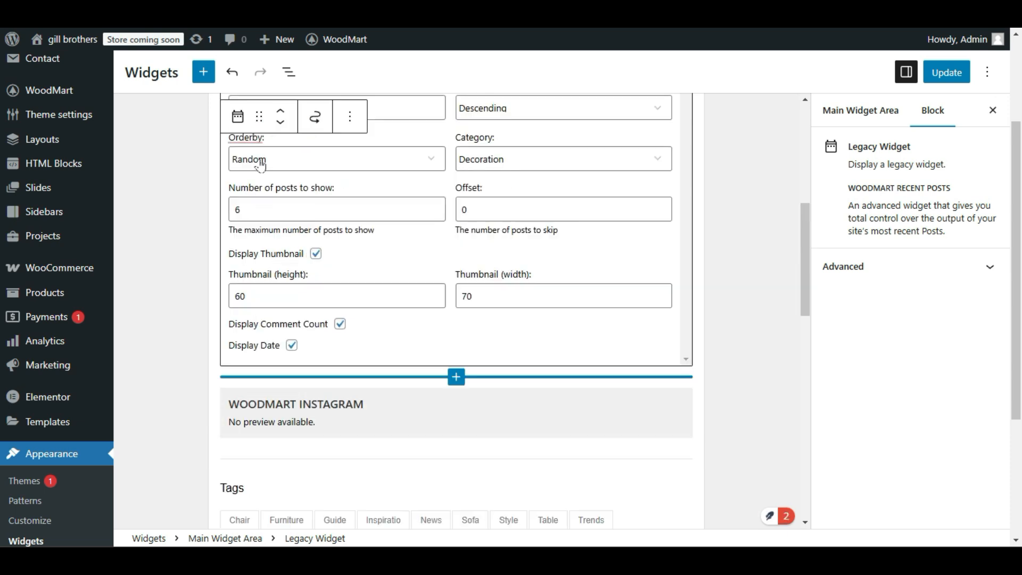
{"action": "left_click", "coordinate": [933, 72]}
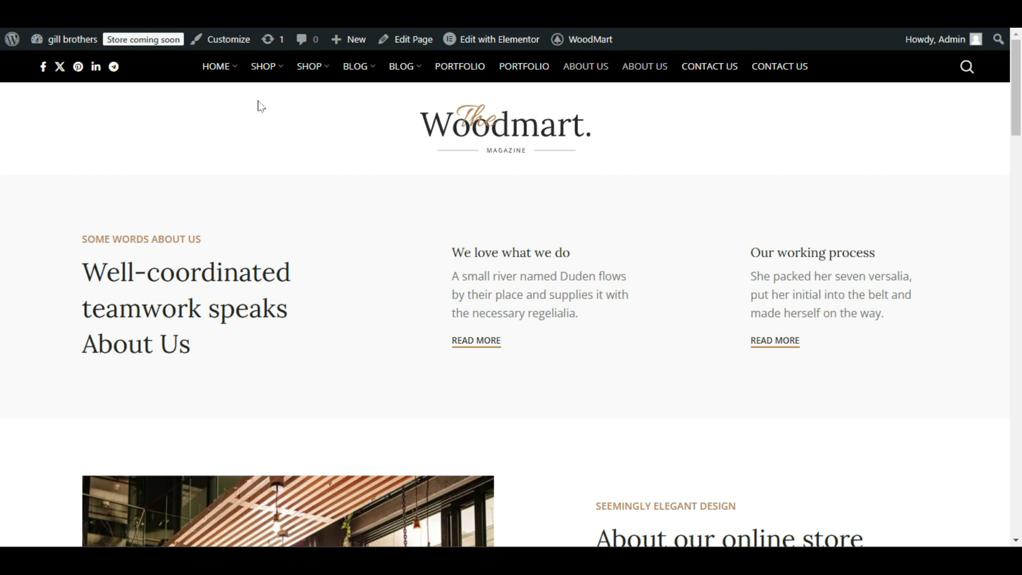
Open the live site's home page from its logo and check the Recent Posts section in the sidebar.
{"action": "left_click", "coordinate": [502, 133]}
{"action": "left_click", "coordinate": [506, 139]}
{"action": "scroll", "coordinate": [703, 322], "scroll_direction": "down", "scroll_amount": 10}
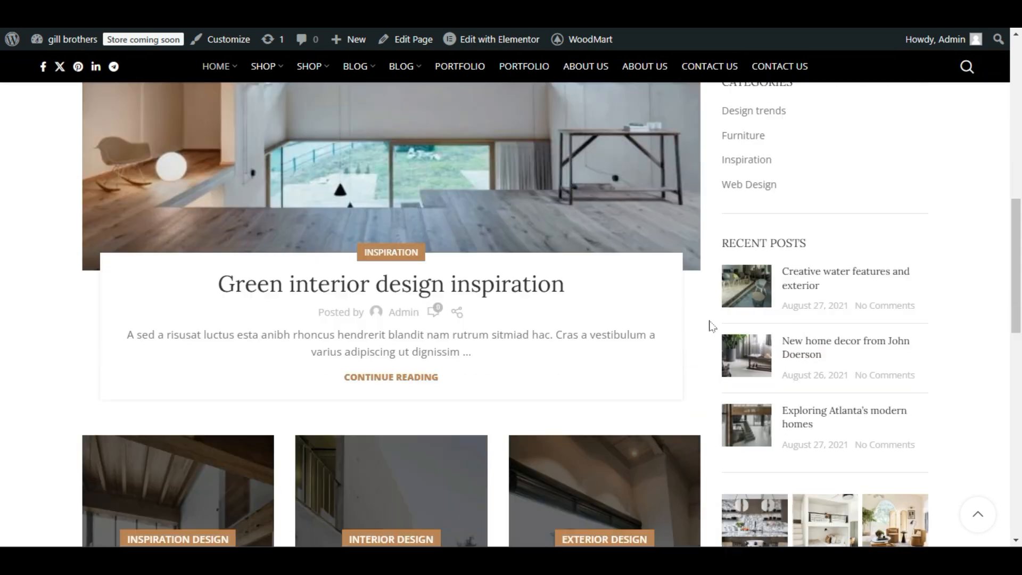
{"action": "scroll", "coordinate": [713, 326], "scroll_direction": "down", "scroll_amount": 2}
{"action": "scroll", "coordinate": [712, 326], "scroll_direction": "up", "scroll_amount": 2}
{"action": "scroll", "coordinate": [711, 327], "scroll_direction": "down", "scroll_amount": 2}
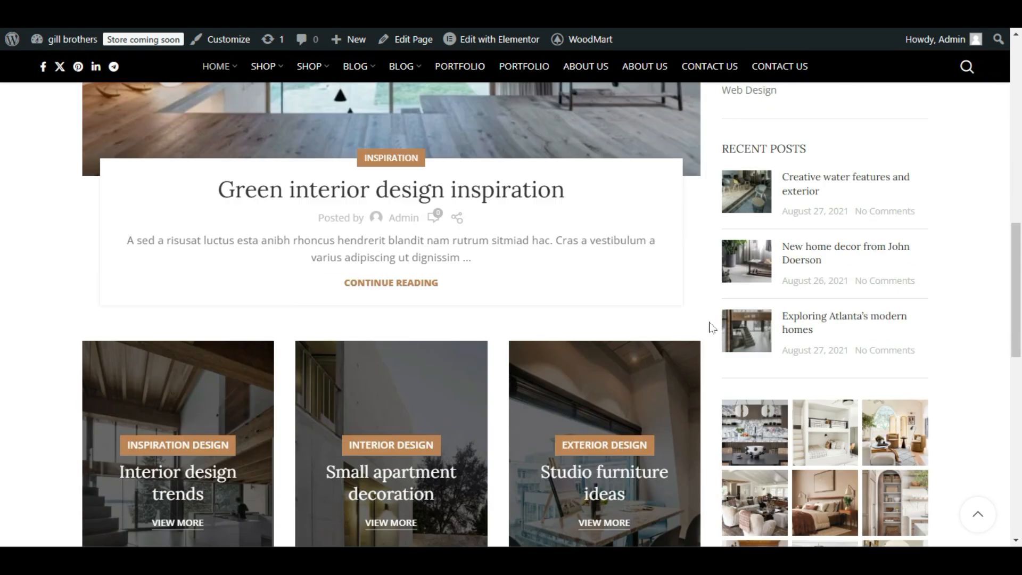
{"action": "scroll", "coordinate": [812, 308], "scroll_direction": "down", "scroll_amount": 5}
{"action": "scroll", "coordinate": [811, 308], "scroll_direction": "up", "scroll_amount": 5}
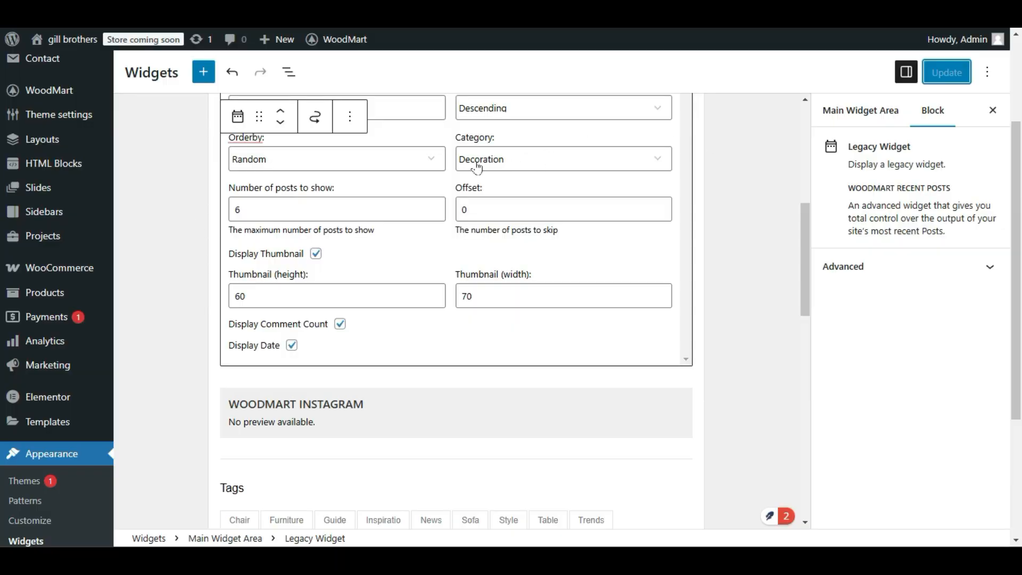
Set the WoodMart Recent Posts widget's category to All and save the widgets.
{"action": "scroll", "coordinate": [483, 184], "scroll_direction": "up", "scroll_amount": 2}
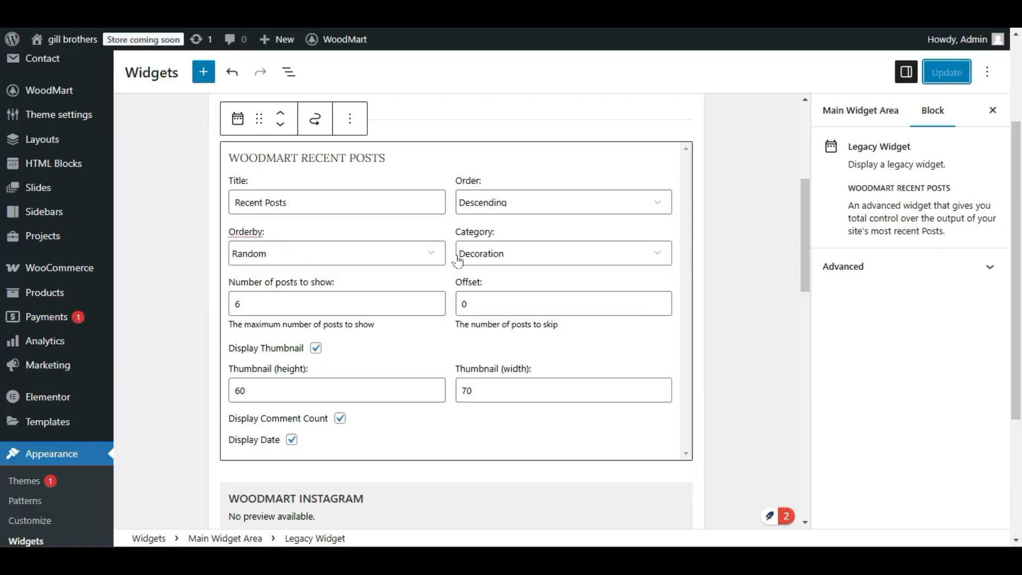
{"action": "left_click", "coordinate": [499, 261]}
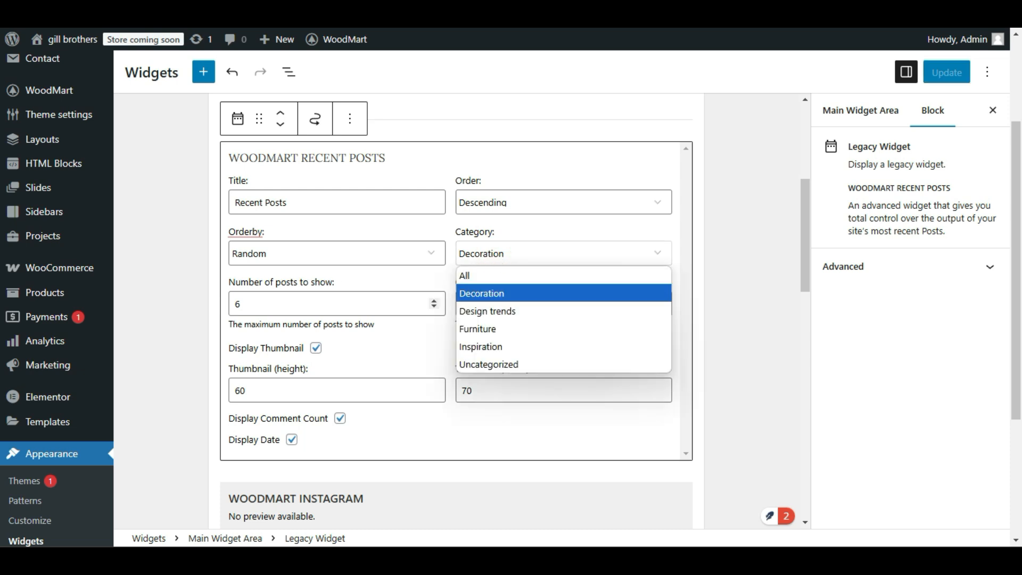
{"action": "left_click", "coordinate": [485, 282]}
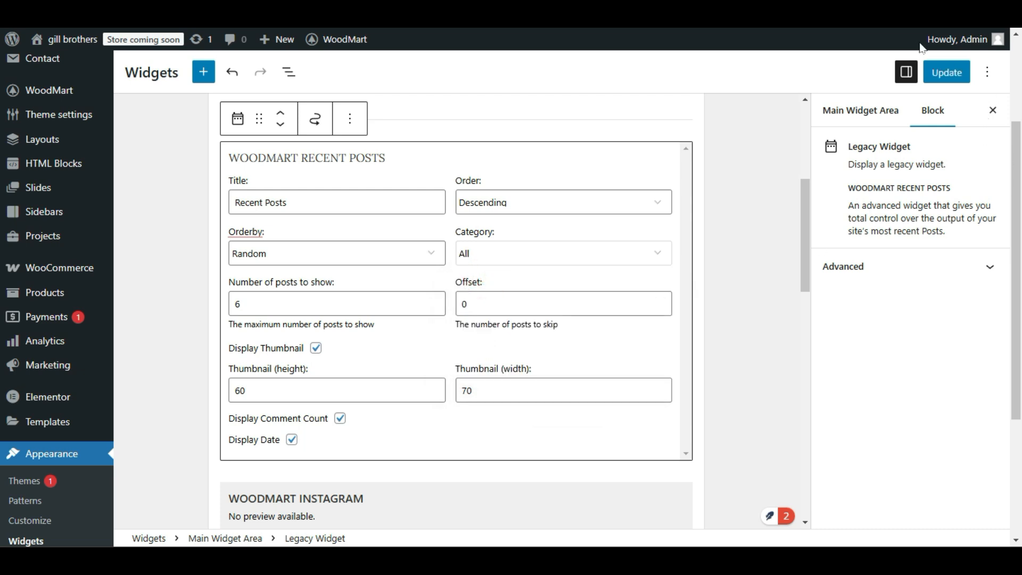
{"action": "left_click", "coordinate": [947, 72]}
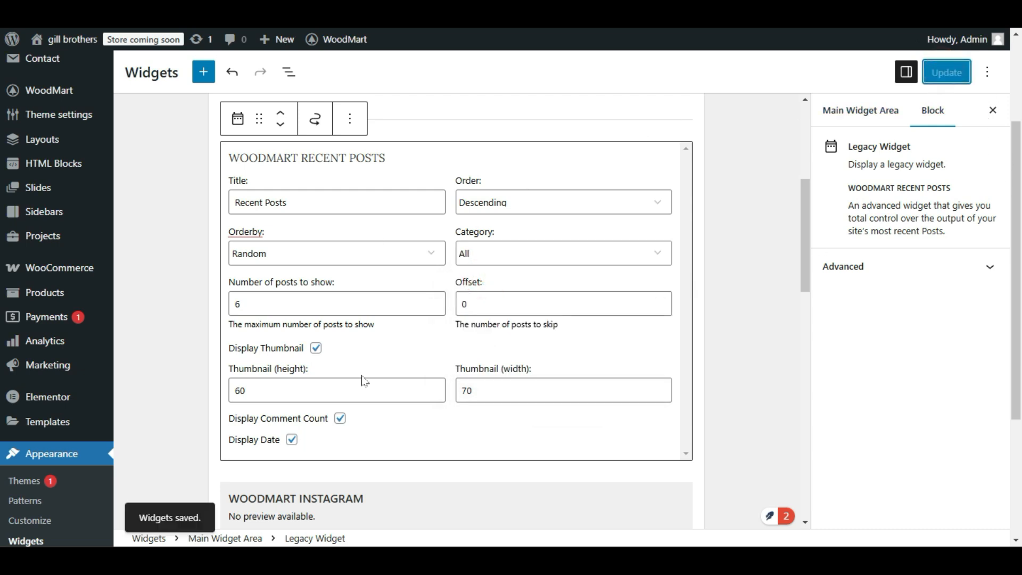
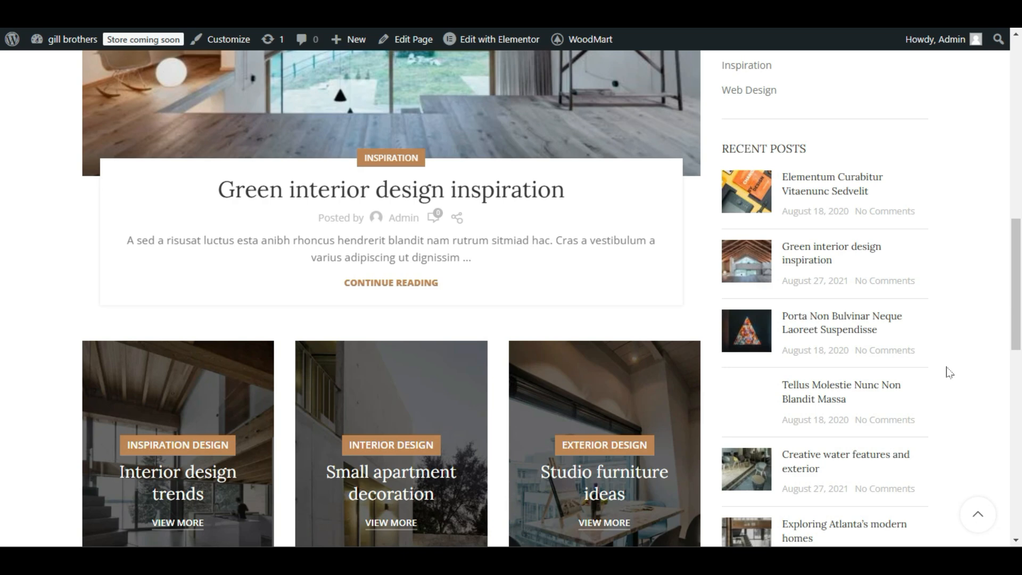
Check the Recent Posts, Instagram image grid and Tags sections in the sidebar of the live home page.
{"action": "scroll", "coordinate": [951, 372], "scroll_direction": "down", "scroll_amount": 3}
{"action": "scroll", "coordinate": [949, 373], "scroll_direction": "up", "scroll_amount": 3}
{"action": "scroll", "coordinate": [828, 388], "scroll_direction": "down", "scroll_amount": 10}
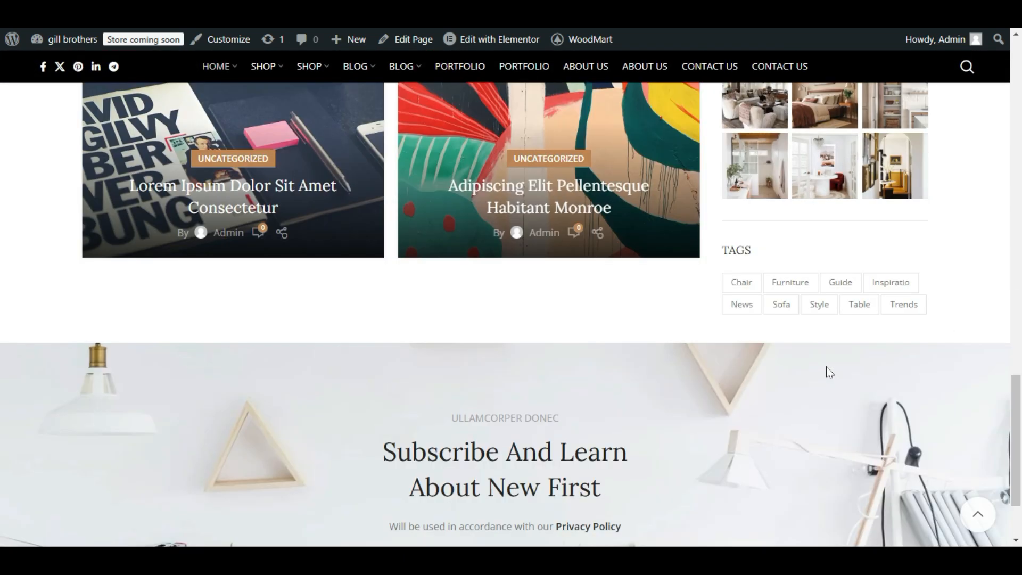
{"action": "scroll", "coordinate": [829, 372], "scroll_direction": "up", "scroll_amount": 1}
{"action": "scroll", "coordinate": [829, 372], "scroll_direction": "down", "scroll_amount": 1}
{"action": "left_click_drag", "start_coordinate": [965, 313], "coordinate": [727, 258]}
{"action": "left_click", "coordinate": [690, 285]}
{"action": "scroll", "coordinate": [796, 353], "scroll_direction": "up", "scroll_amount": 15}
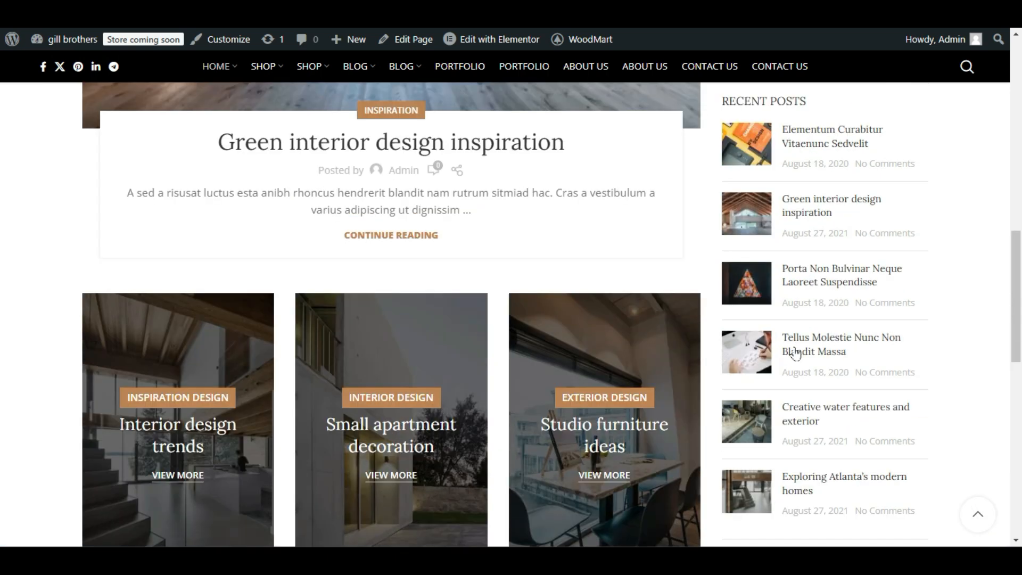
{"action": "scroll", "coordinate": [795, 353], "scroll_direction": "down", "scroll_amount": 13}
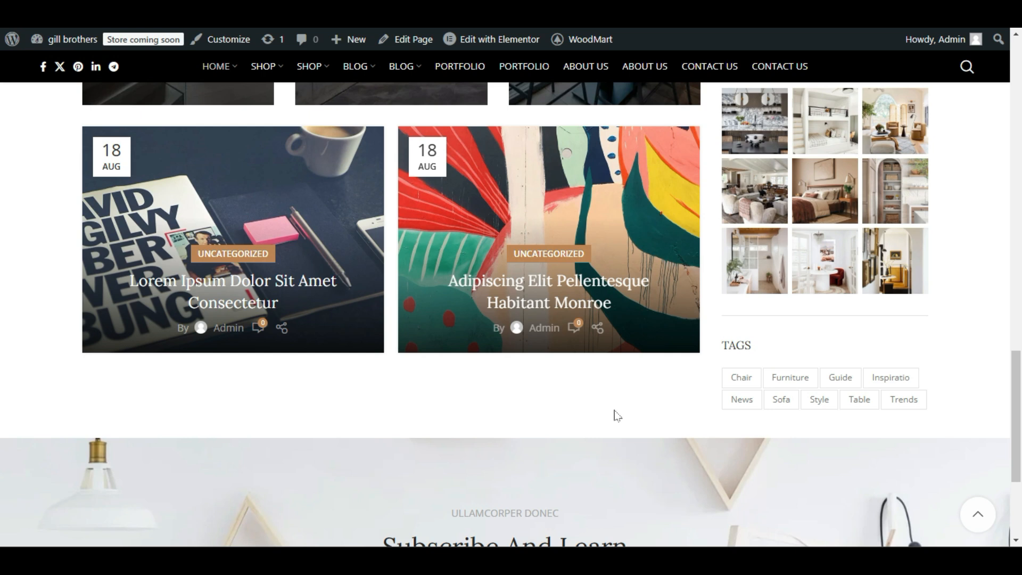
{"action": "left_click_drag", "start_coordinate": [723, 353], "coordinate": [953, 400]}
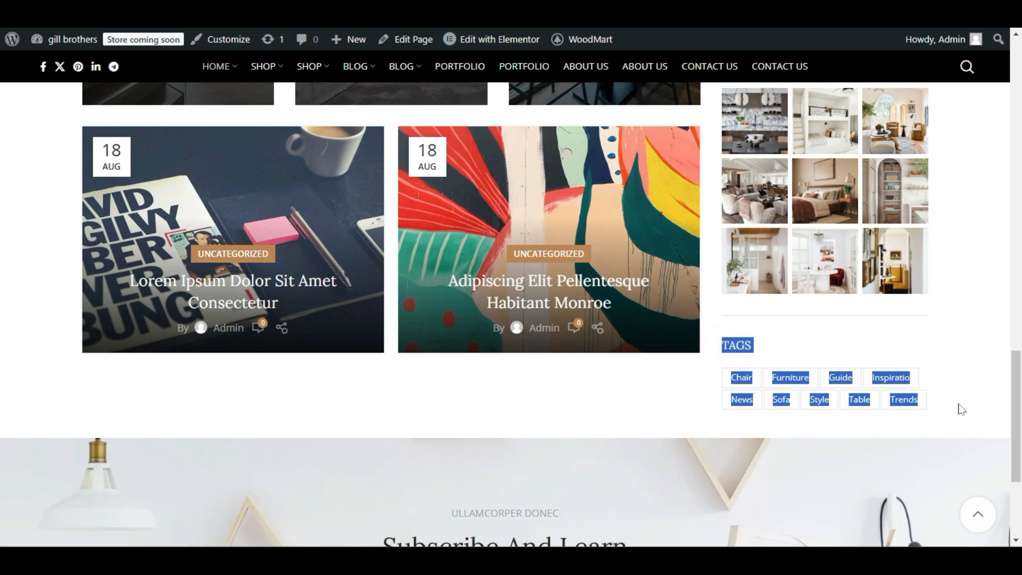
{"action": "left_click", "coordinate": [958, 401]}
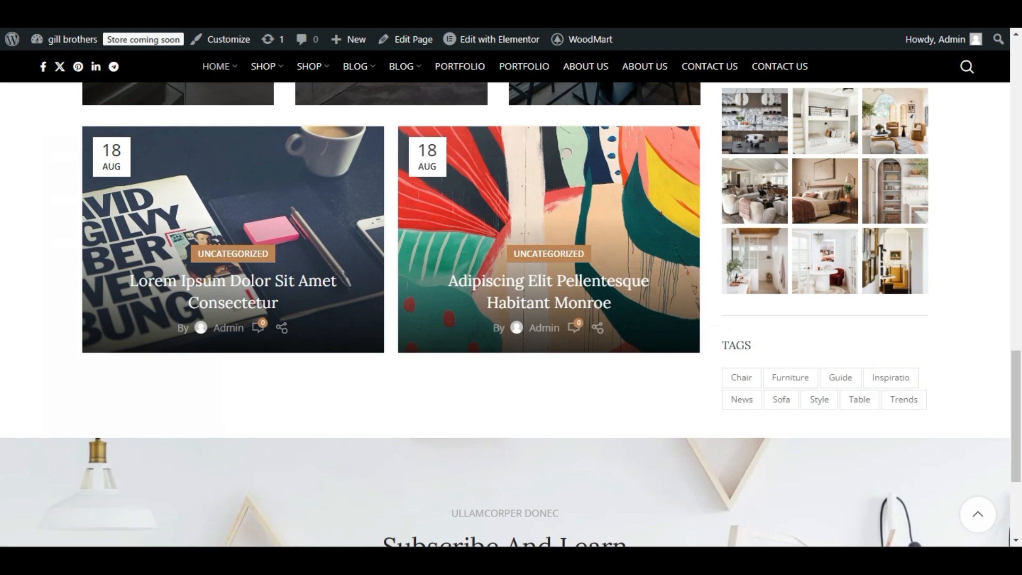
Return to the site's Widgets screen and open the settings of the WoodMart Instagram widget.
{"action": "left_click", "coordinate": [160, 10]}
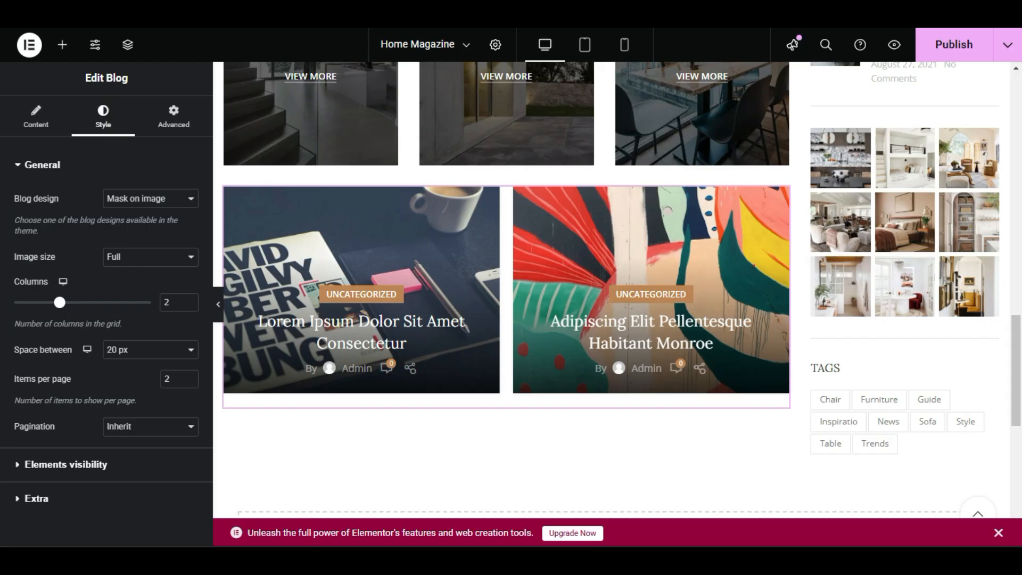
{"action": "left_click", "coordinate": [266, 9]}
{"action": "left_click", "coordinate": [372, 10]}
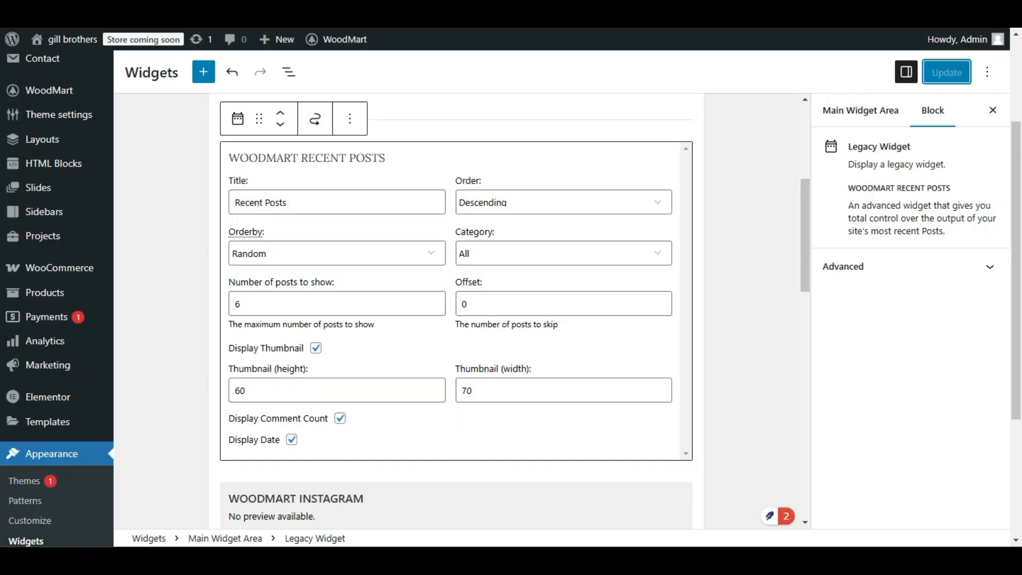
{"action": "scroll", "coordinate": [352, 220], "scroll_direction": "down", "scroll_amount": 6}
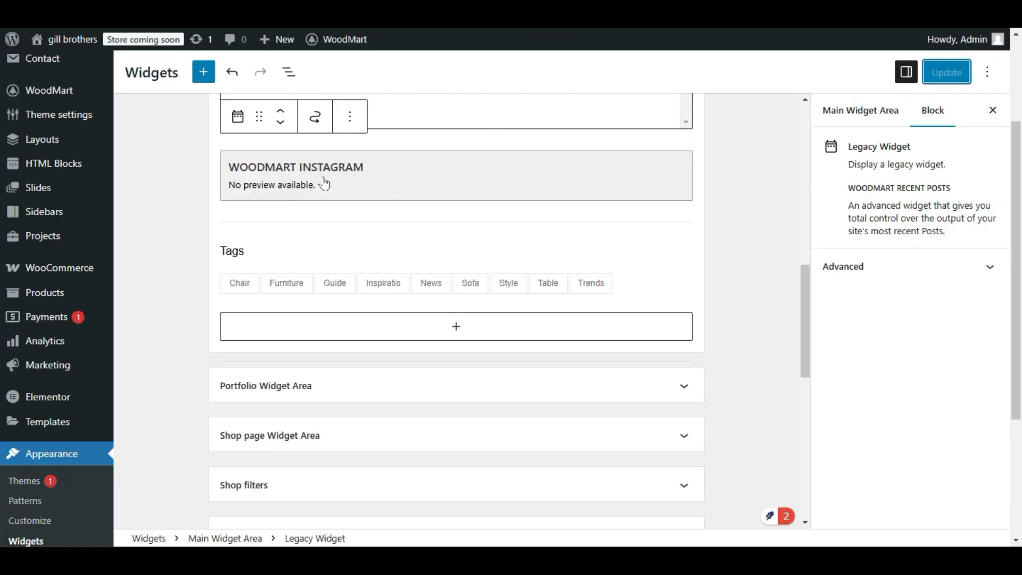
{"action": "left_click", "coordinate": [383, 184]}
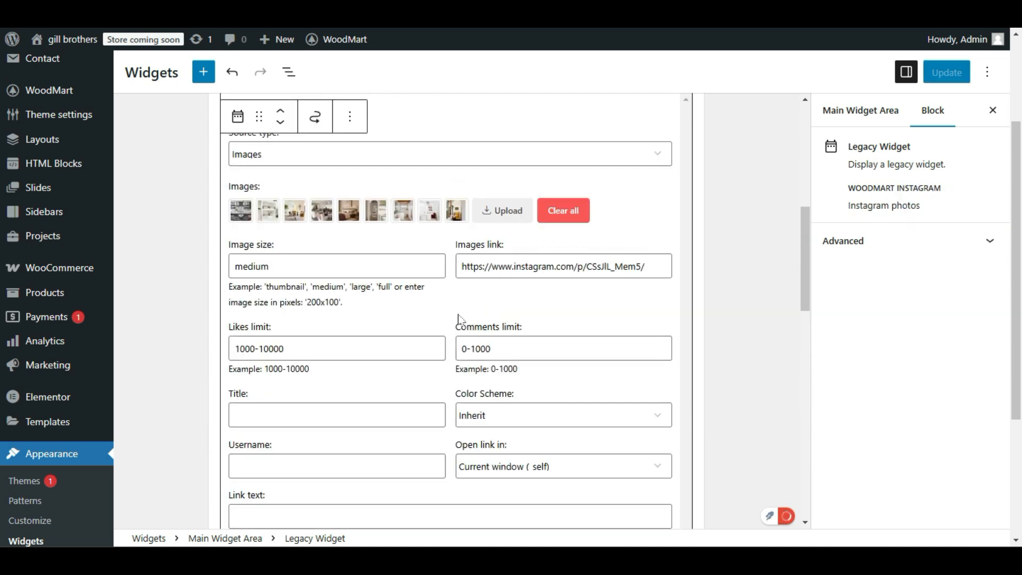
Compare the sidebar on the live page with the Main Widget Area and examine the WoodMart Instagram widget's block options.
{"action": "scroll", "coordinate": [459, 318], "scroll_direction": "up", "scroll_amount": 2}
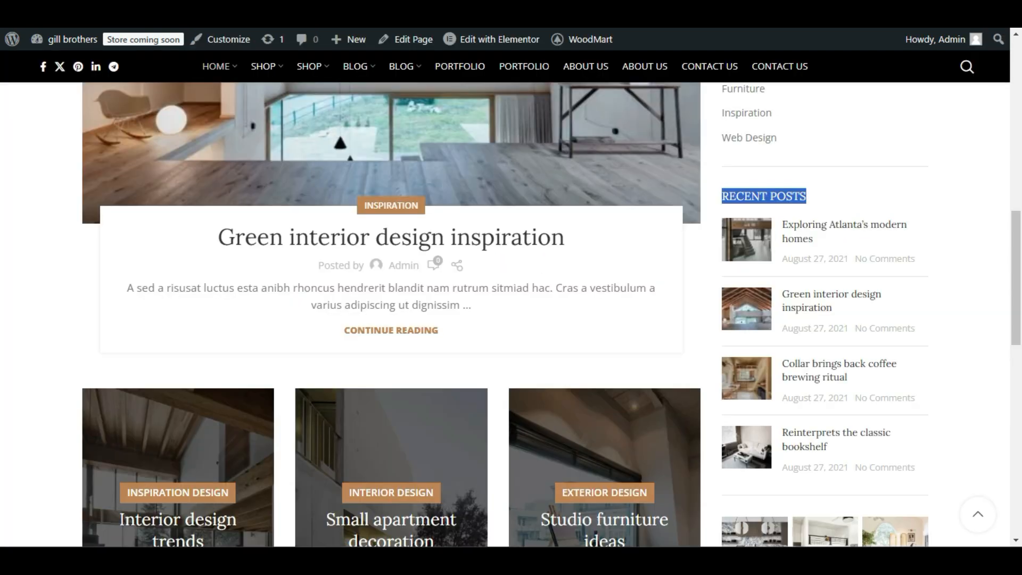
{"action": "scroll", "coordinate": [701, 269], "scroll_direction": "down", "scroll_amount": 4}
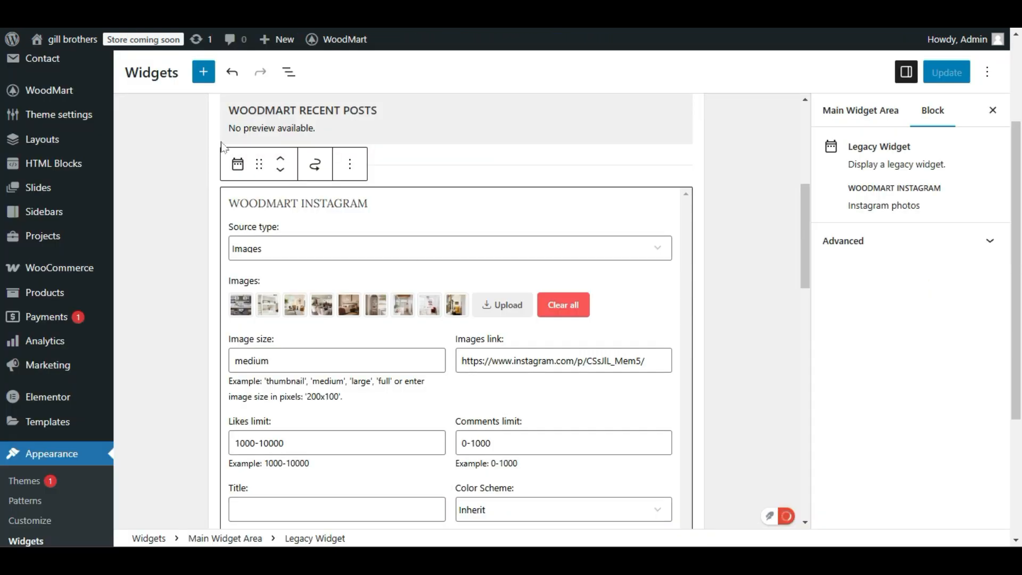
{"action": "scroll", "coordinate": [394, 261], "scroll_direction": "down", "scroll_amount": 2}
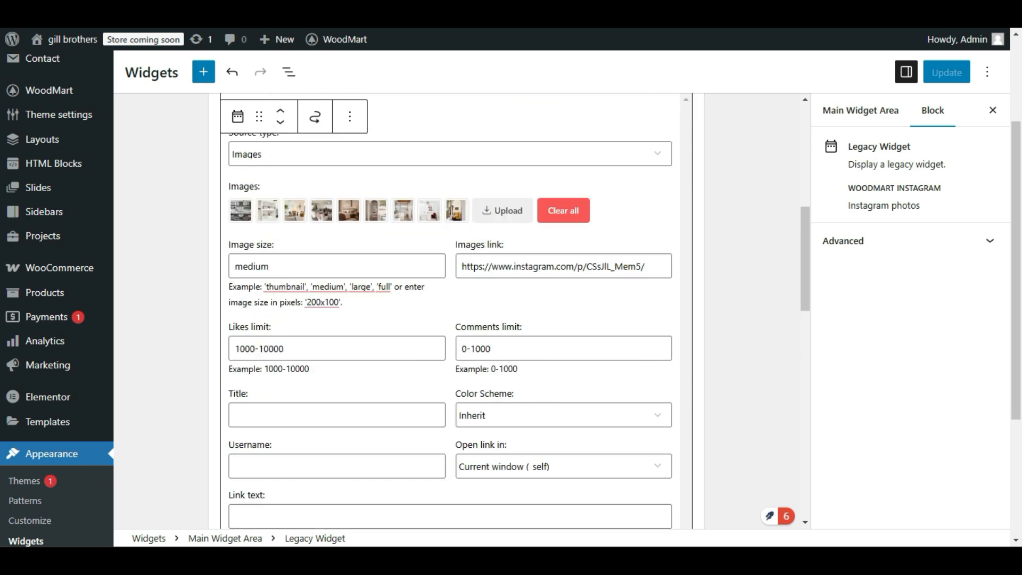
{"action": "scroll", "coordinate": [394, 261], "scroll_direction": "up", "scroll_amount": 7}
{"action": "scroll", "coordinate": [347, 304], "scroll_direction": "up", "scroll_amount": 1}
{"action": "scroll", "coordinate": [347, 304], "scroll_direction": "down", "scroll_amount": 3}
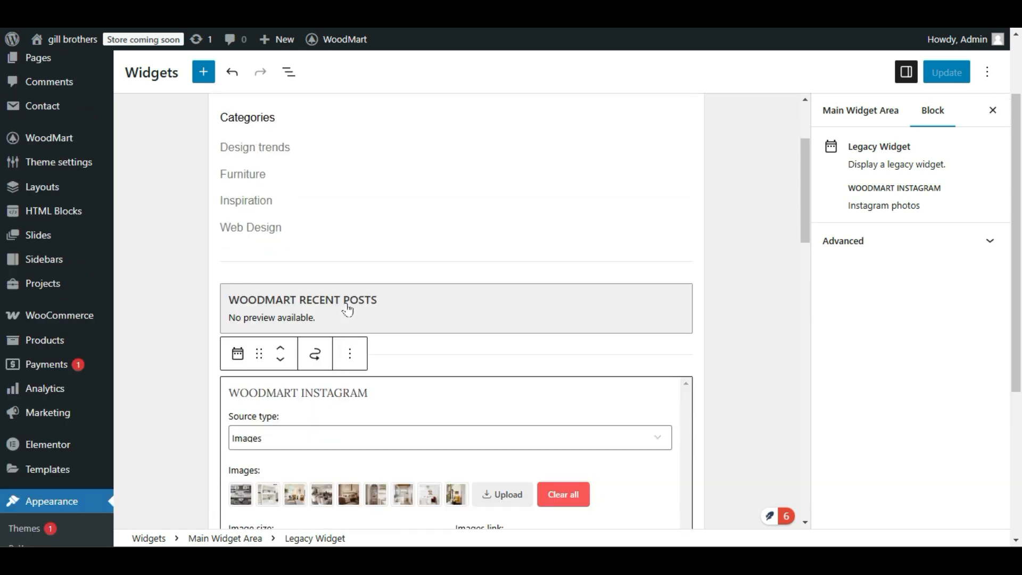
{"action": "scroll", "coordinate": [354, 341], "scroll_direction": "up", "scroll_amount": 3}
{"action": "scroll", "coordinate": [262, 248], "scroll_direction": "down", "scroll_amount": 4}
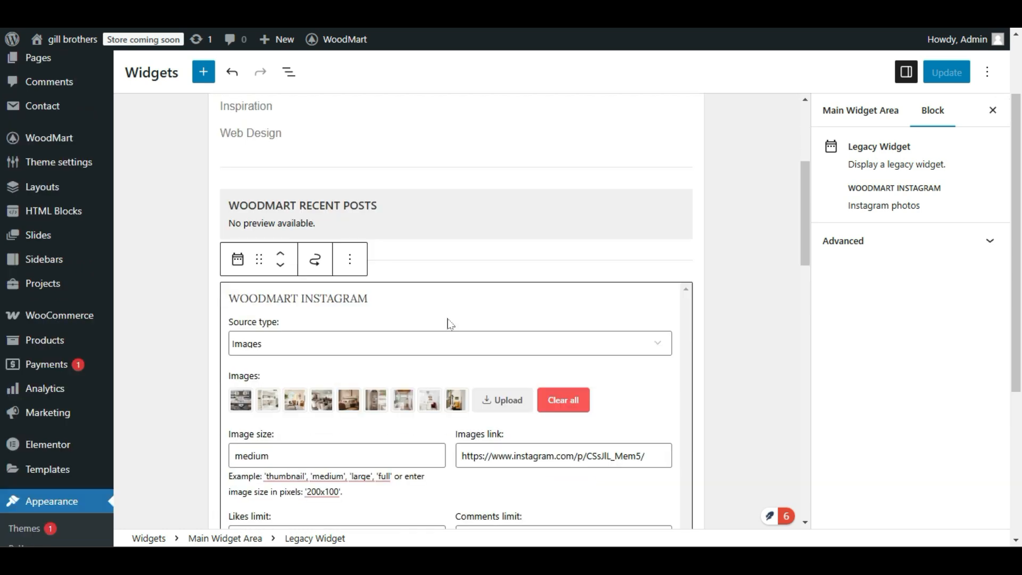
{"action": "scroll", "coordinate": [405, 300], "scroll_direction": "down", "scroll_amount": 2}
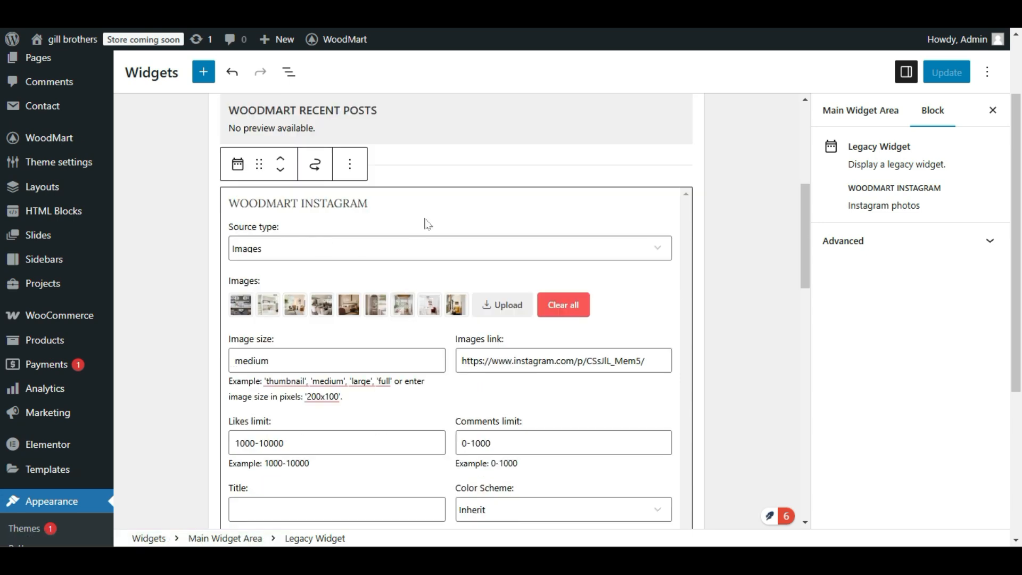
{"action": "left_click", "coordinate": [351, 171]}
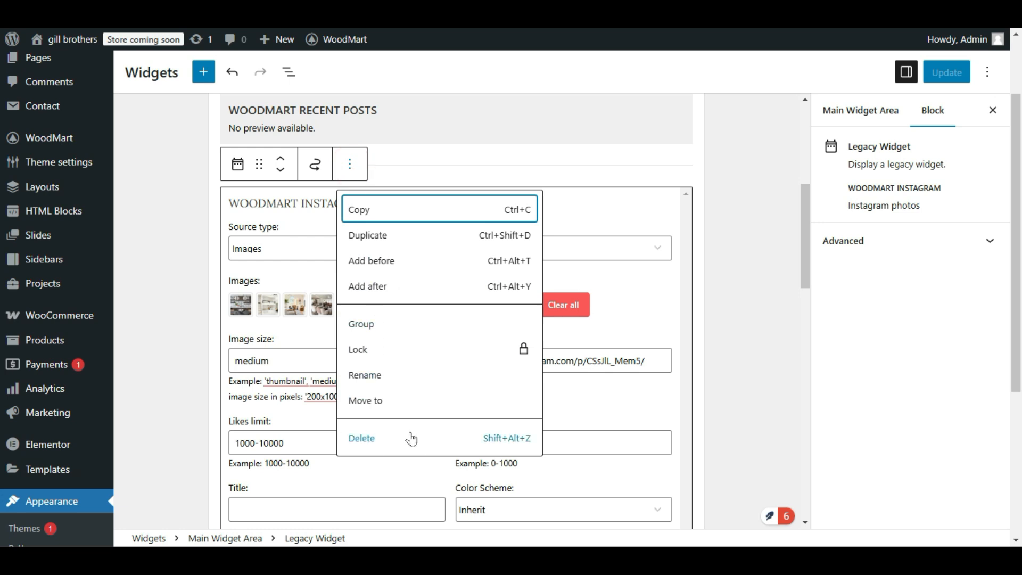
{"action": "left_click", "coordinate": [629, 302]}
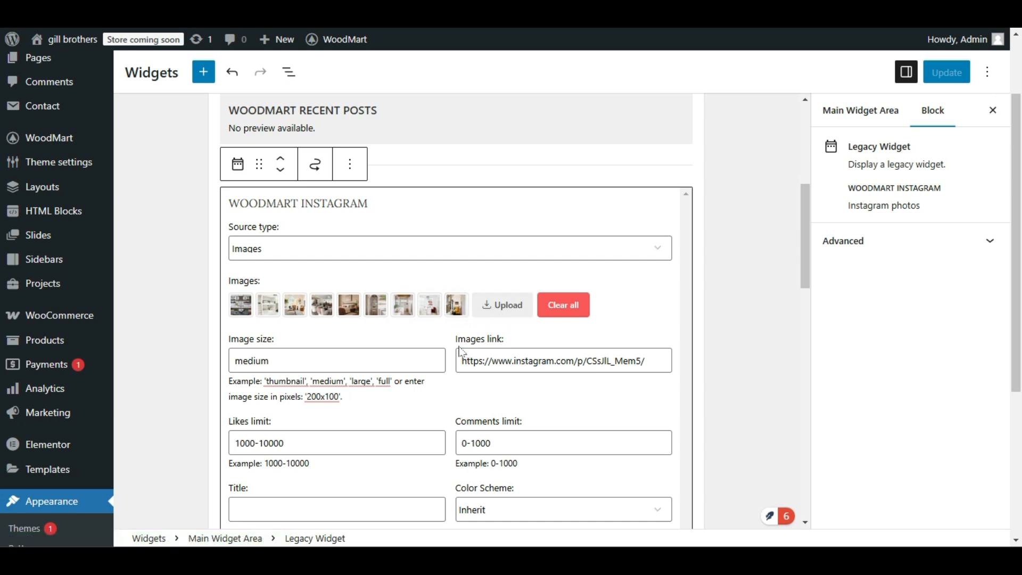
Examine the WoodMart Instagram widget's Images link, Title, Username and Link text fields.
{"action": "triple_click", "coordinate": [492, 361]}
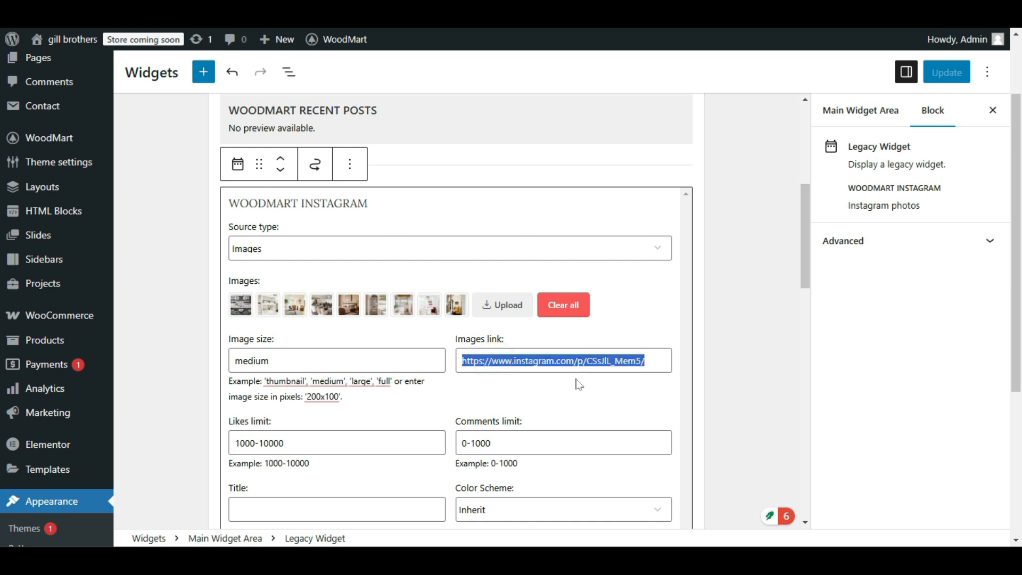
{"action": "scroll", "coordinate": [296, 427], "scroll_direction": "down", "scroll_amount": 3}
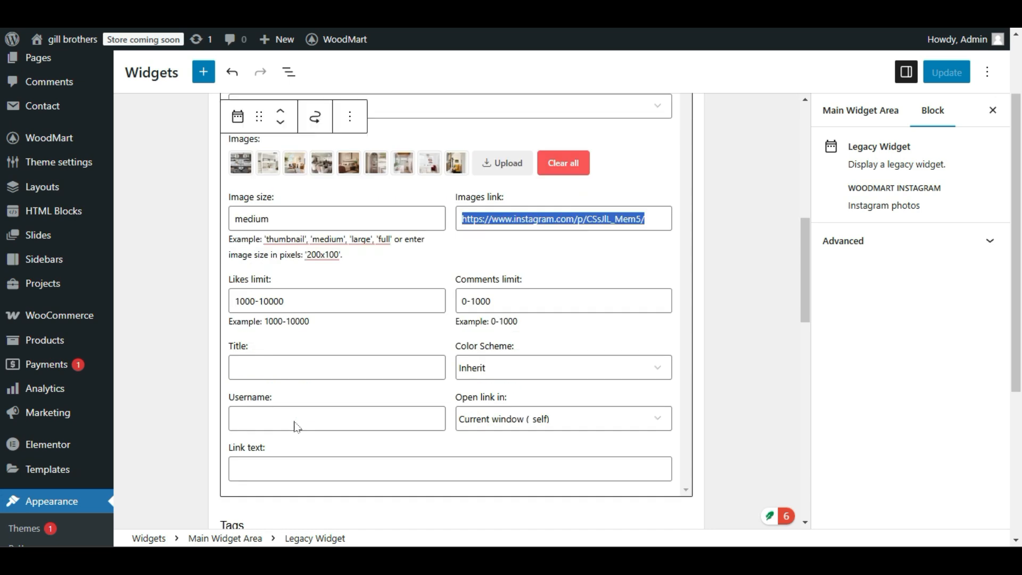
{"action": "left_click", "coordinate": [283, 365]}
{"action": "left_click", "coordinate": [288, 419]}
{"action": "left_click", "coordinate": [295, 465]}
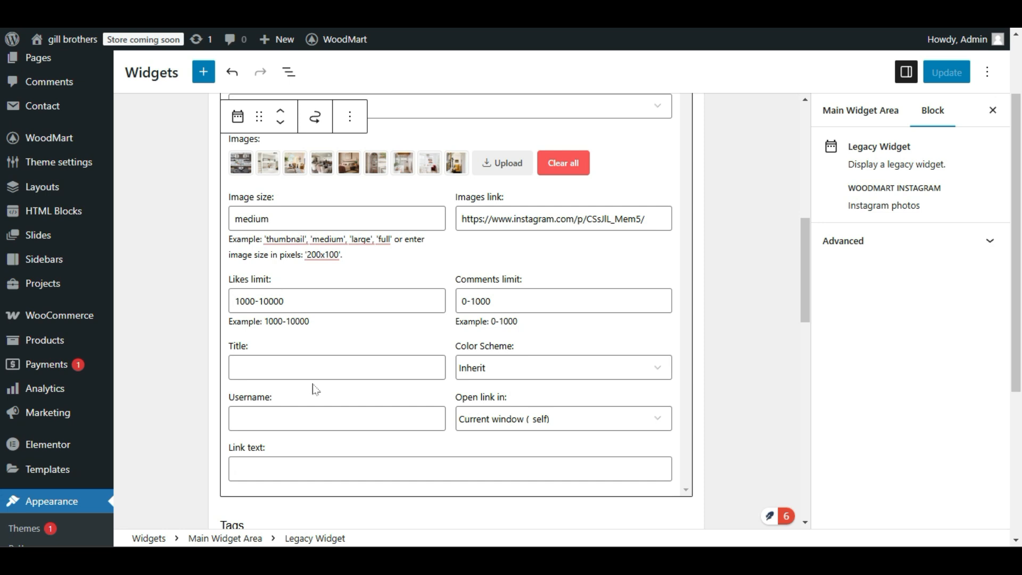
Add Digital-Marketing-Services-Innovatice-Image-1.webp from the media library to the WoodMart Instagram widget's images.
{"action": "scroll", "coordinate": [363, 293], "scroll_direction": "up", "scroll_amount": 2}
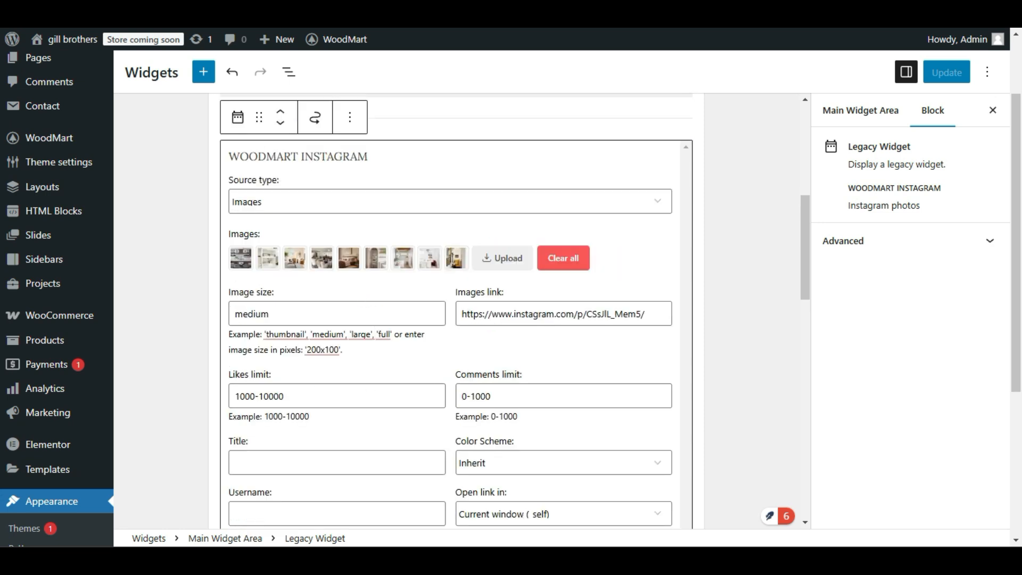
{"action": "left_click", "coordinate": [515, 257]}
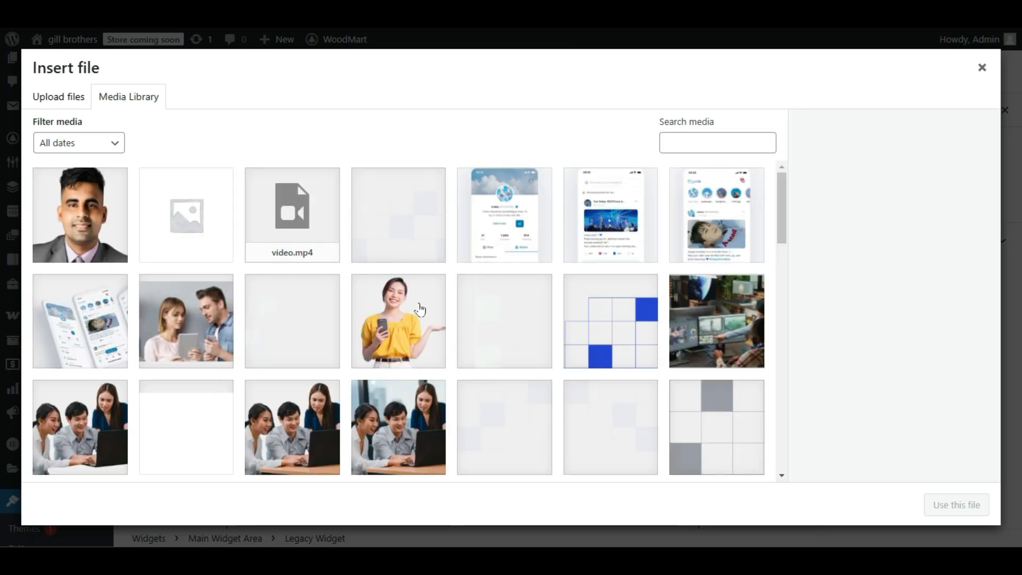
{"action": "scroll", "coordinate": [420, 309], "scroll_direction": "down", "scroll_amount": 2}
{"action": "left_click", "coordinate": [422, 365]}
{"action": "left_click", "coordinate": [319, 347]}
{"action": "left_click", "coordinate": [414, 223]}
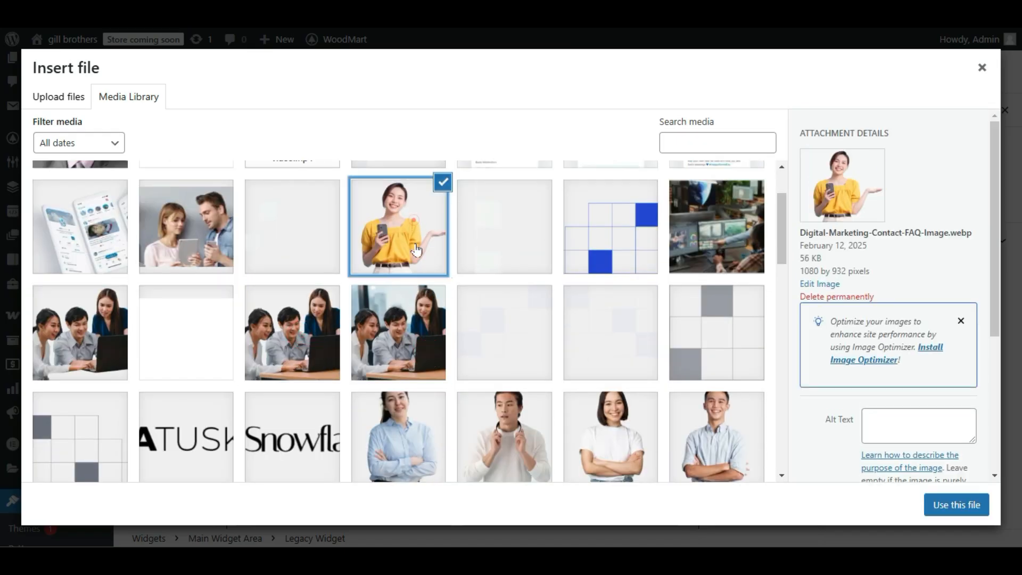
{"action": "left_click", "coordinate": [391, 333]}
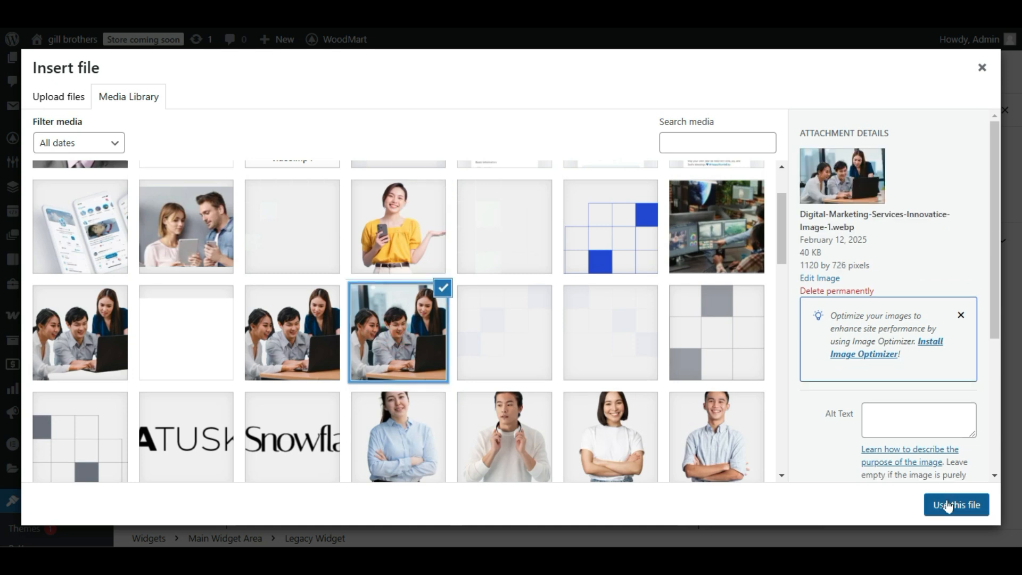
{"action": "left_click", "coordinate": [947, 505]}
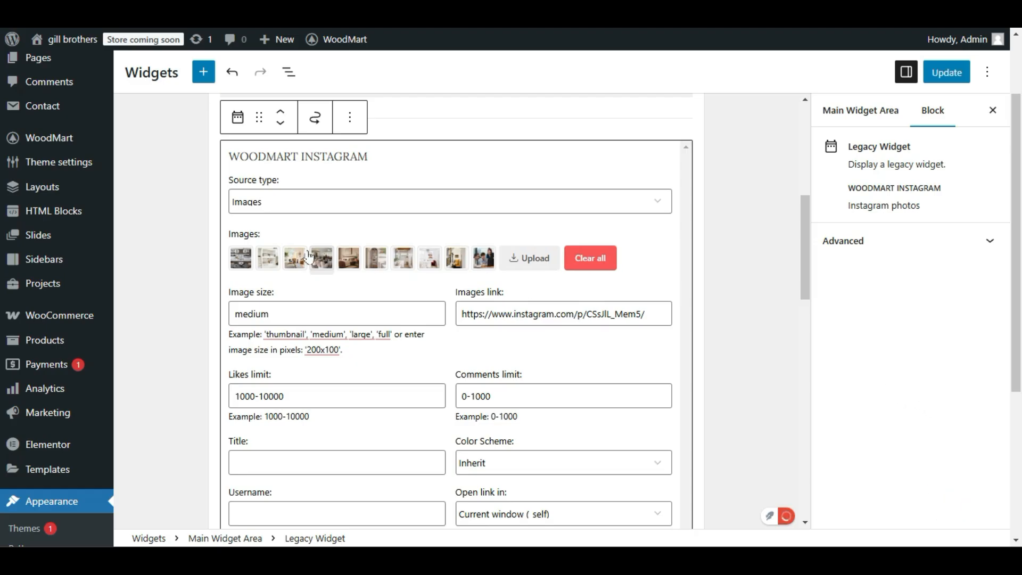
Remove the first four images and the newly added team photo from the WoodMart Instagram widget.
{"action": "left_click", "coordinate": [251, 260]}
{"action": "left_click", "coordinate": [252, 260]}
{"action": "left_click", "coordinate": [253, 261]}
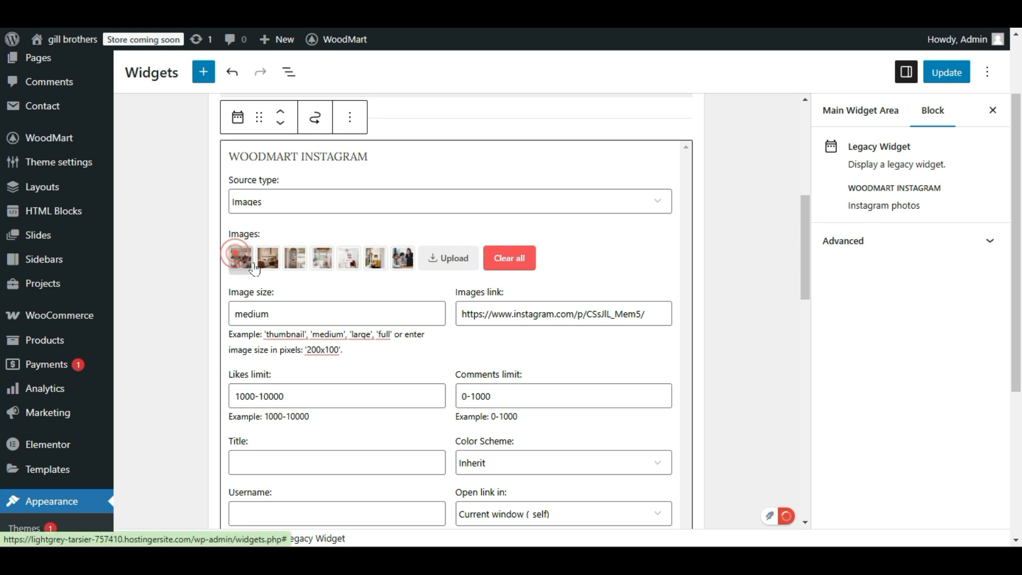
{"action": "left_click", "coordinate": [254, 266]}
{"action": "left_click", "coordinate": [257, 262]}
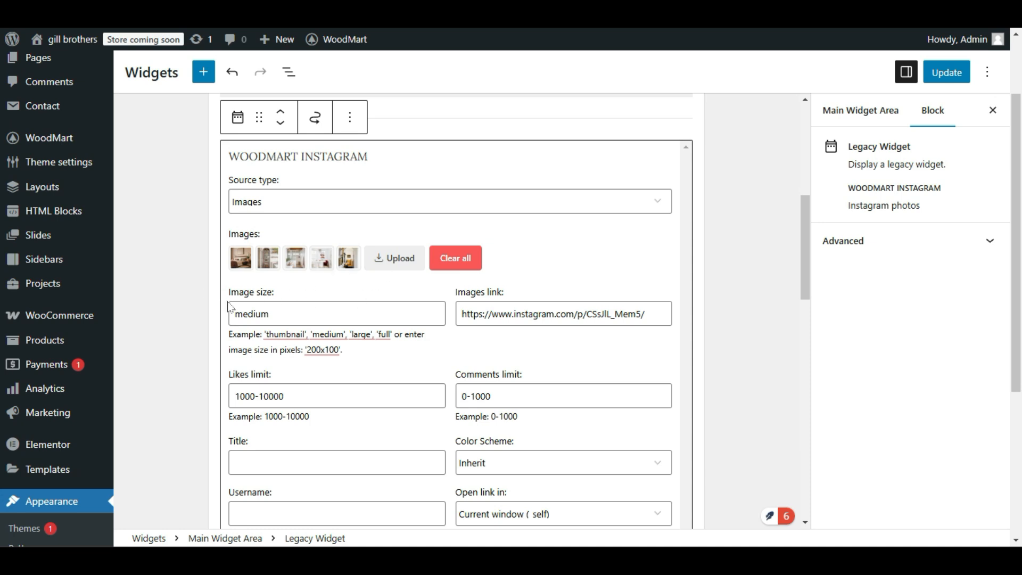
Review the Image size value and its example formats in the WoodMart Instagram widget, and save the widget changes.
{"action": "double_click", "coordinate": [292, 313]}
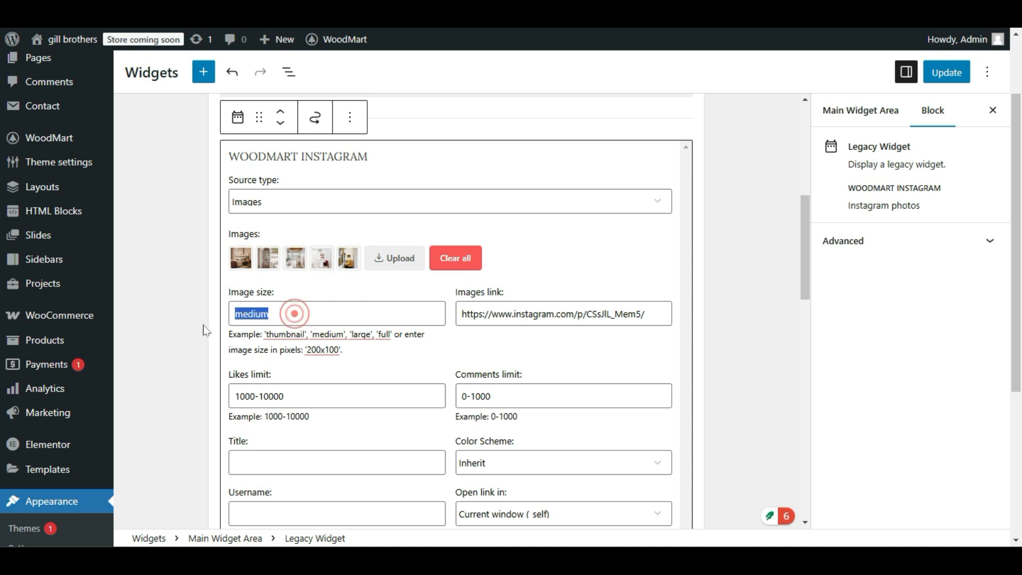
{"action": "left_click", "coordinate": [203, 341]}
{"action": "left_click", "coordinate": [289, 179]}
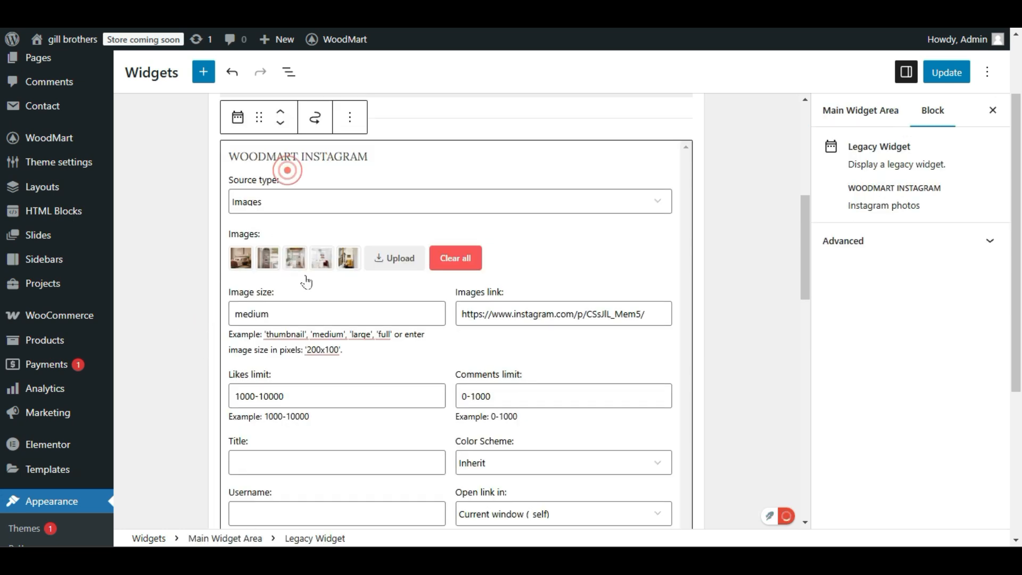
{"action": "scroll", "coordinate": [314, 358], "scroll_direction": "down", "scroll_amount": 2}
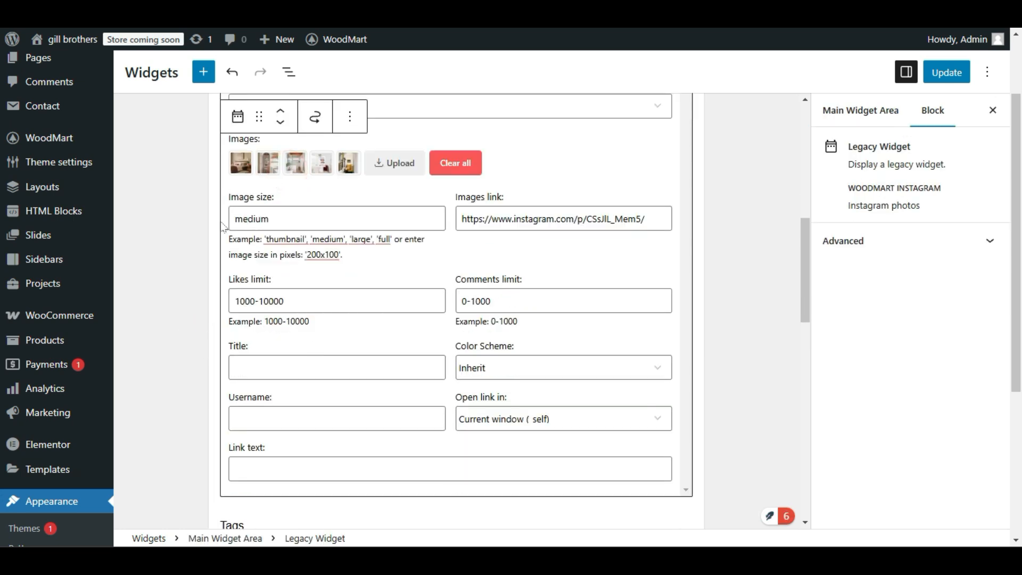
{"action": "left_click_drag", "start_coordinate": [226, 238], "coordinate": [366, 263]}
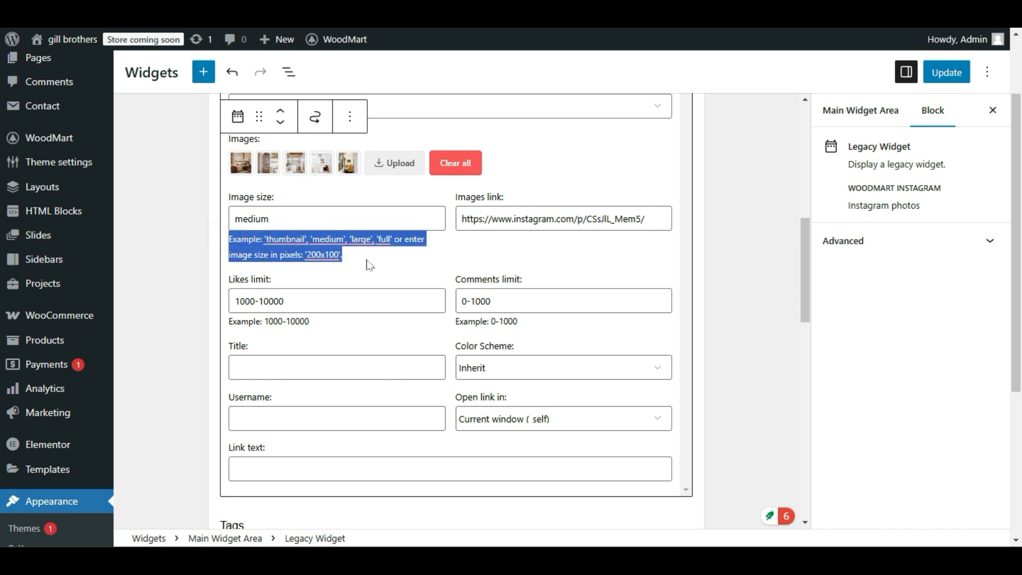
{"action": "left_click", "coordinate": [369, 265]}
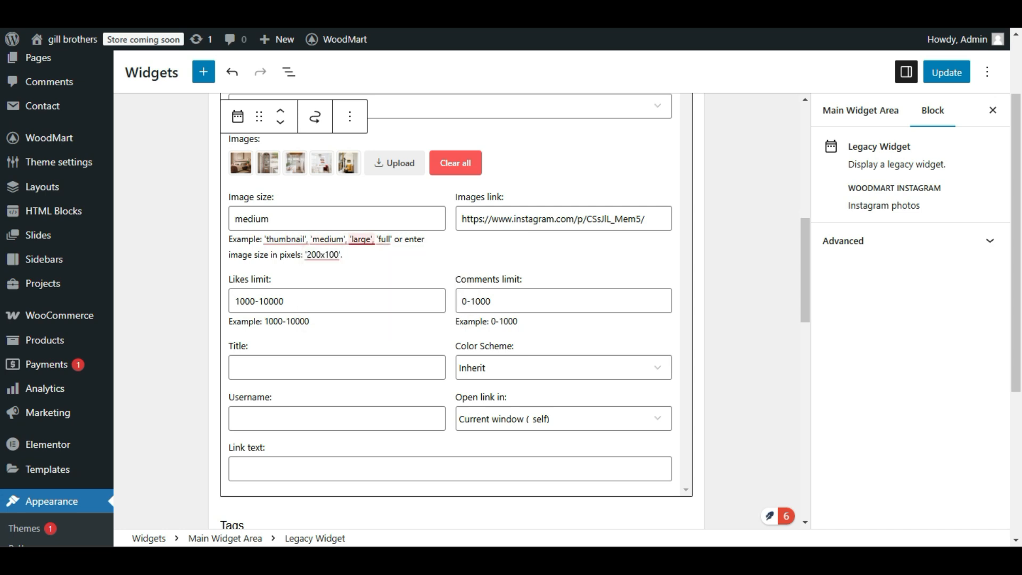
{"action": "mouse_move", "coordinate": [363, 240]}
{"action": "double_click", "coordinate": [282, 218]}
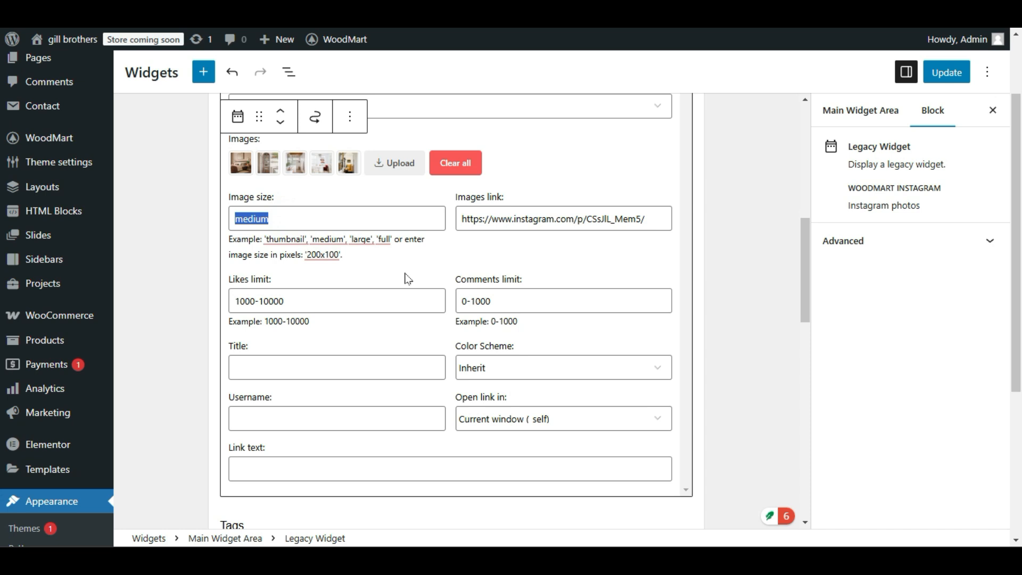
{"action": "left_click", "coordinate": [948, 71]}
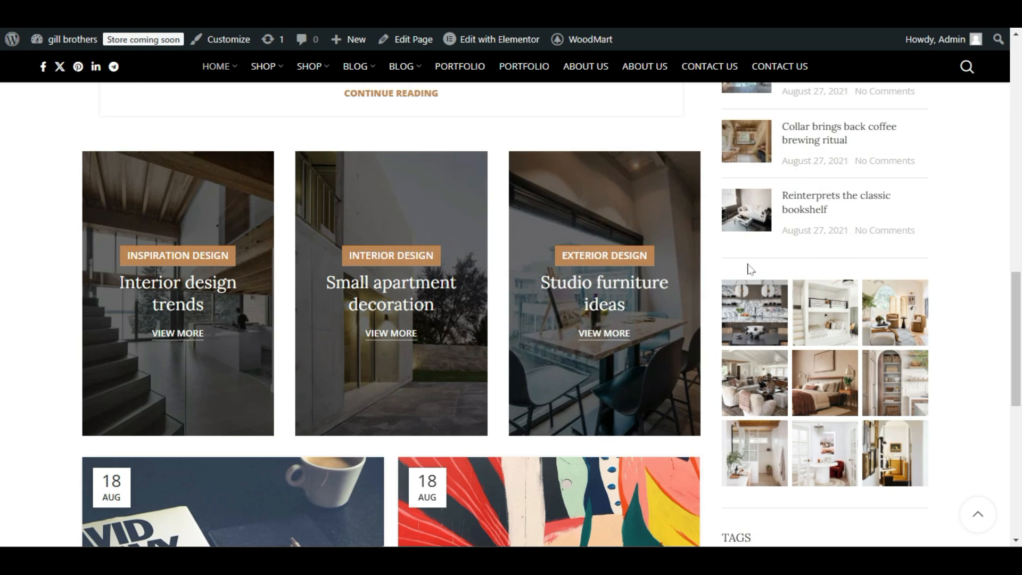
Delete the Tag Cloud widget titled Tags from the Main Widget Area and save the widget changes.
{"action": "scroll", "coordinate": [772, 277], "scroll_direction": "down", "scroll_amount": 4}
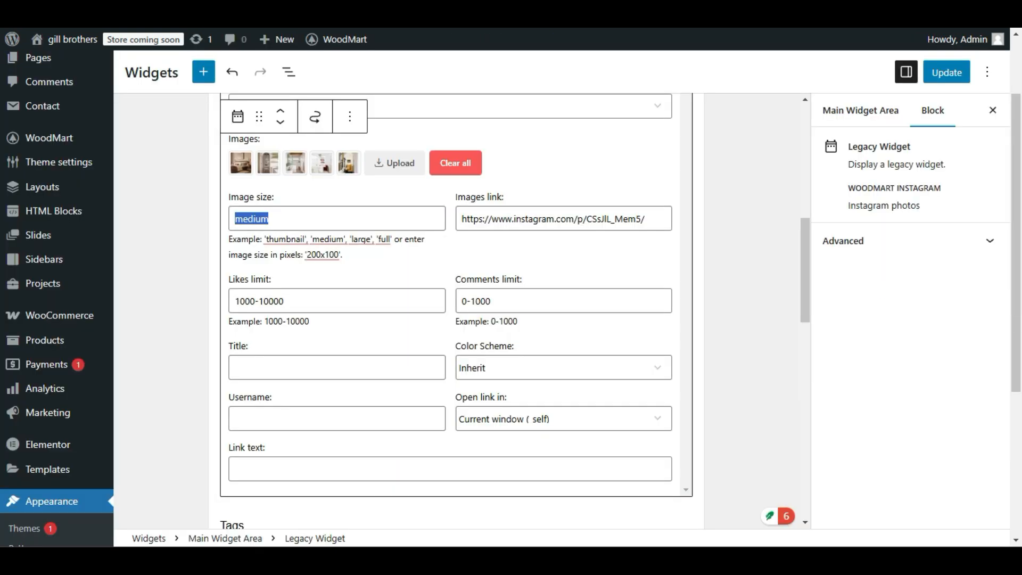
{"action": "scroll", "coordinate": [292, 289], "scroll_direction": "down", "scroll_amount": 5}
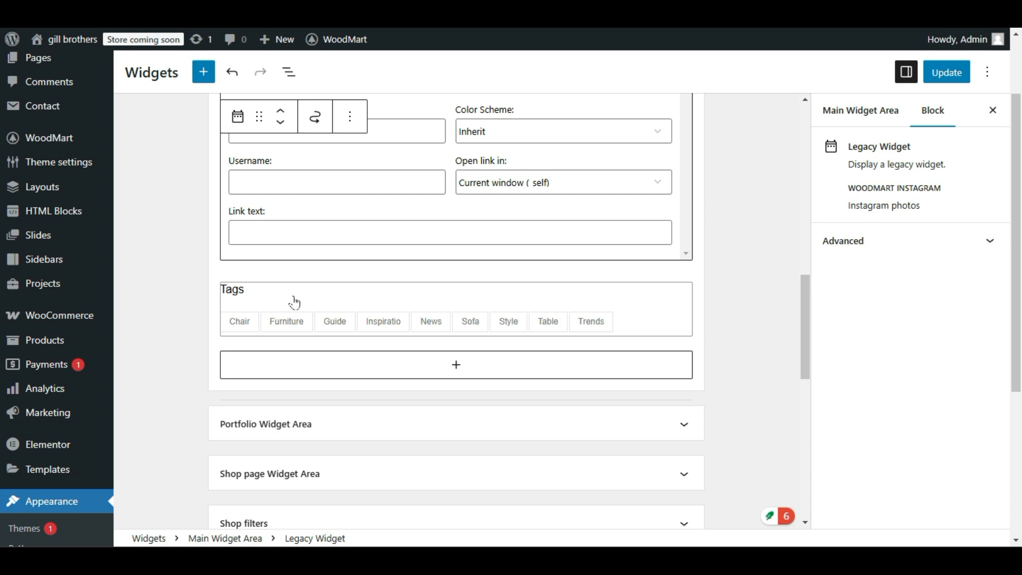
{"action": "left_click", "coordinate": [358, 296]}
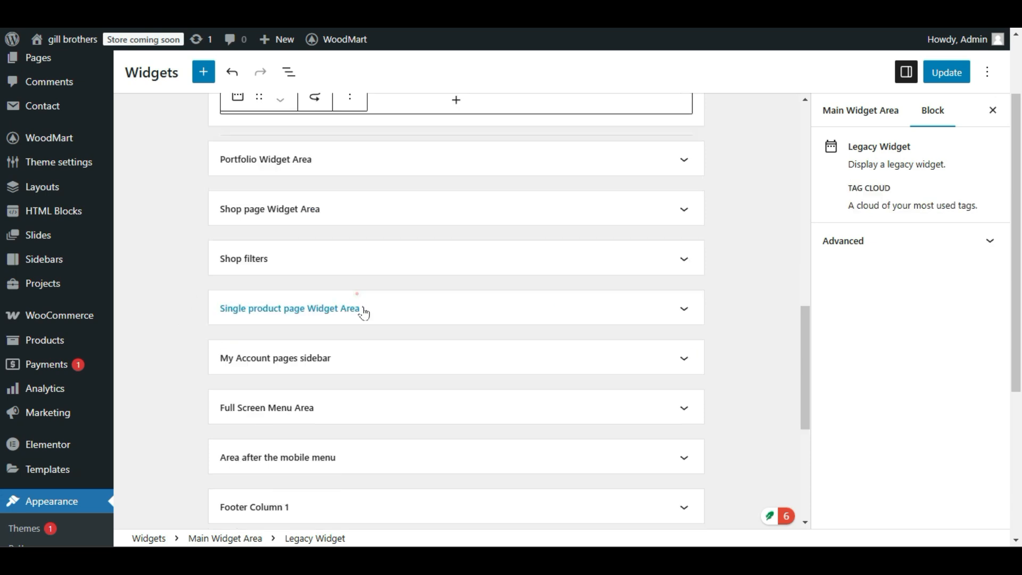
{"action": "scroll", "coordinate": [429, 384], "scroll_direction": "up", "scroll_amount": 3}
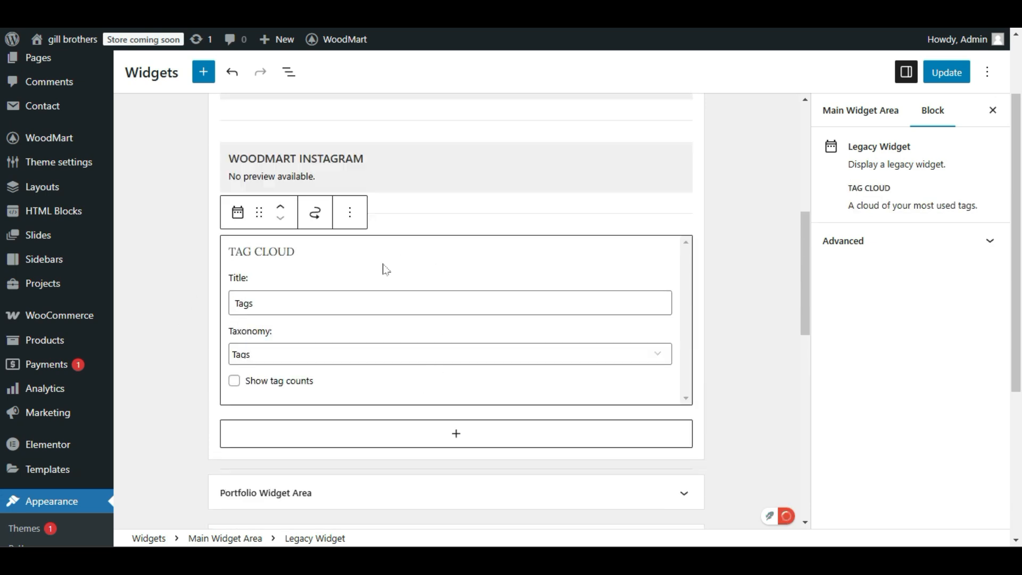
{"action": "left_click", "coordinate": [233, 387]}
{"action": "left_click", "coordinate": [231, 387]}
{"action": "left_click", "coordinate": [351, 213]}
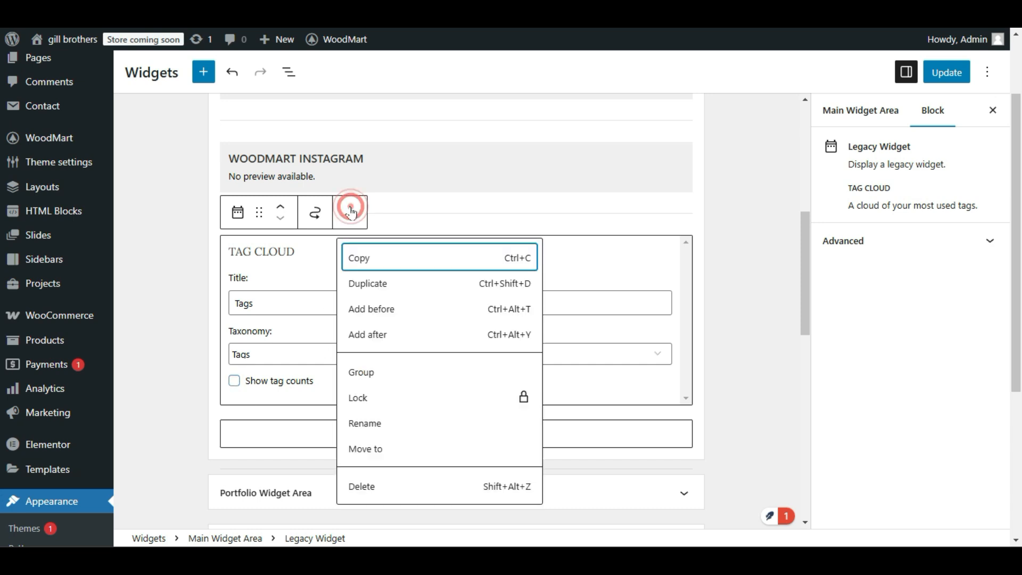
{"action": "left_click", "coordinate": [365, 486]}
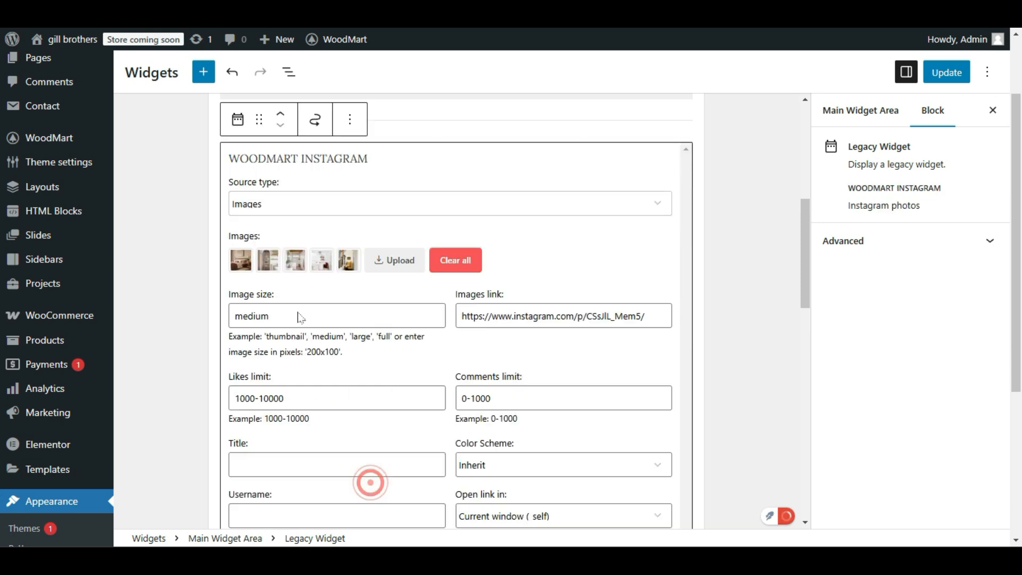
{"action": "scroll", "coordinate": [422, 269], "scroll_direction": "down", "scroll_amount": 6}
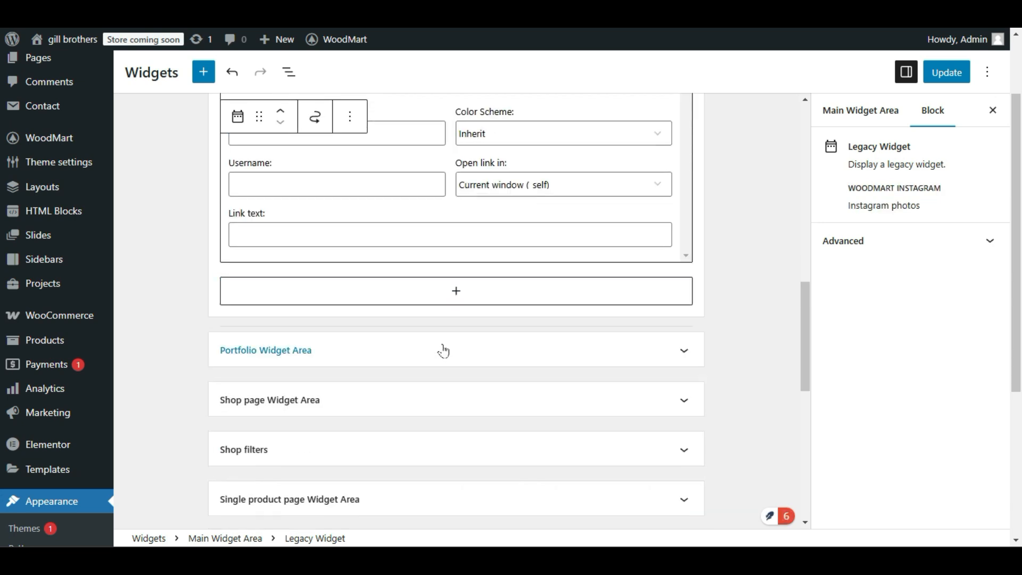
{"action": "scroll", "coordinate": [441, 347], "scroll_direction": "up", "scroll_amount": 5}
{"action": "left_click", "coordinate": [945, 71]}
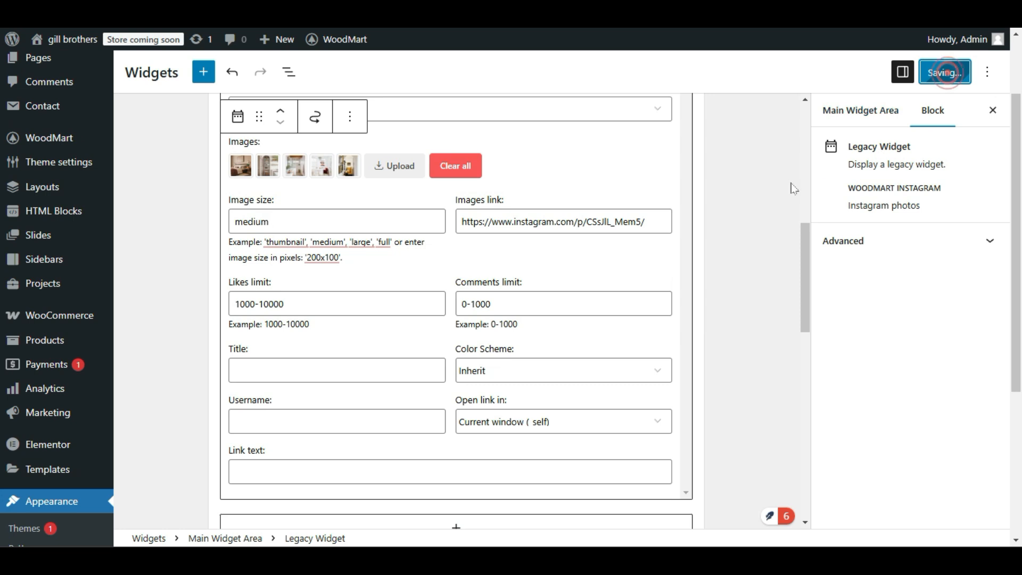
Reload the live blog page and check the sidebar's Instagram images and the area below them.
{"action": "left_click", "coordinate": [186, 10]}
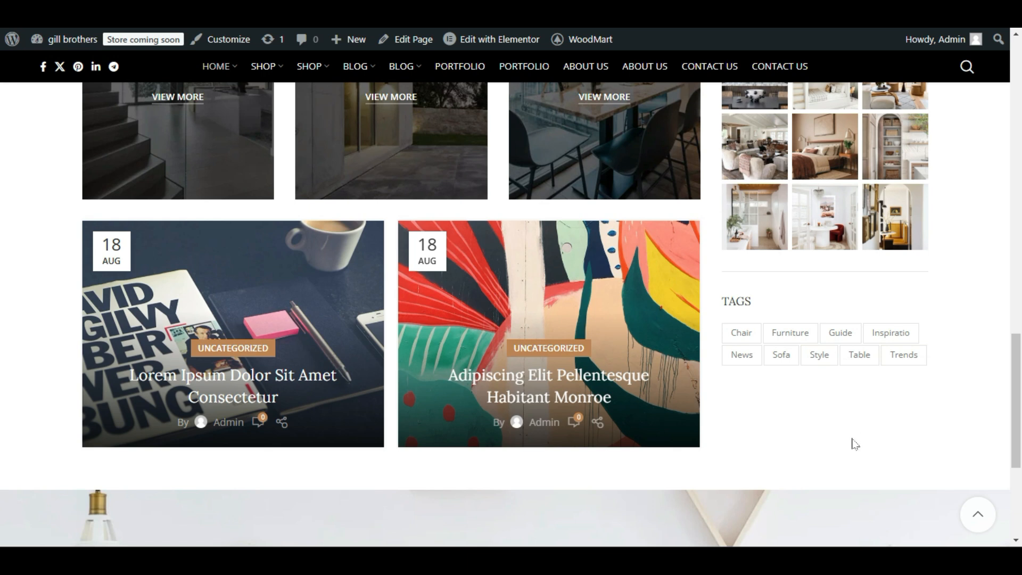
{"action": "key", "text": "F5"}
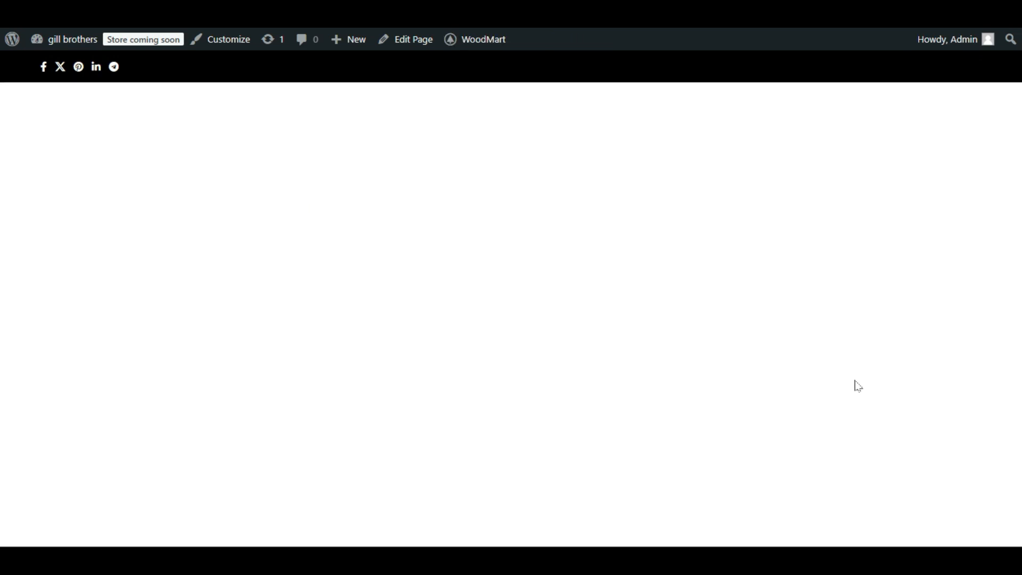
{"action": "scroll", "coordinate": [859, 380], "scroll_direction": "up", "scroll_amount": 5}
{"action": "scroll", "coordinate": [860, 384], "scroll_direction": "down", "scroll_amount": 5}
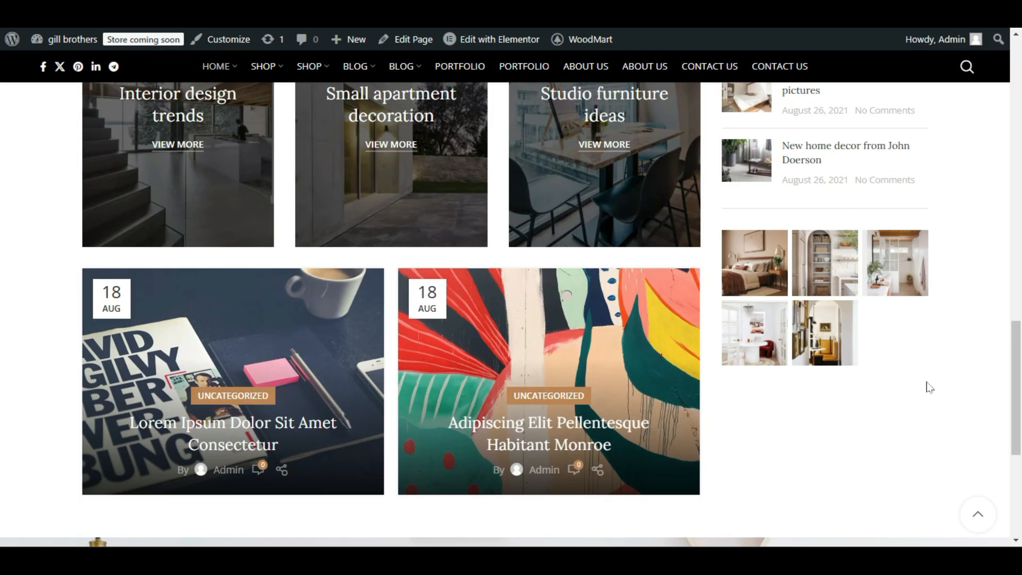
{"action": "scroll", "coordinate": [647, 369], "scroll_direction": "down", "scroll_amount": 3}
{"action": "scroll", "coordinate": [481, 357], "scroll_direction": "up", "scroll_amount": 5}
{"action": "scroll", "coordinate": [481, 357], "scroll_direction": "up", "scroll_amount": 10}
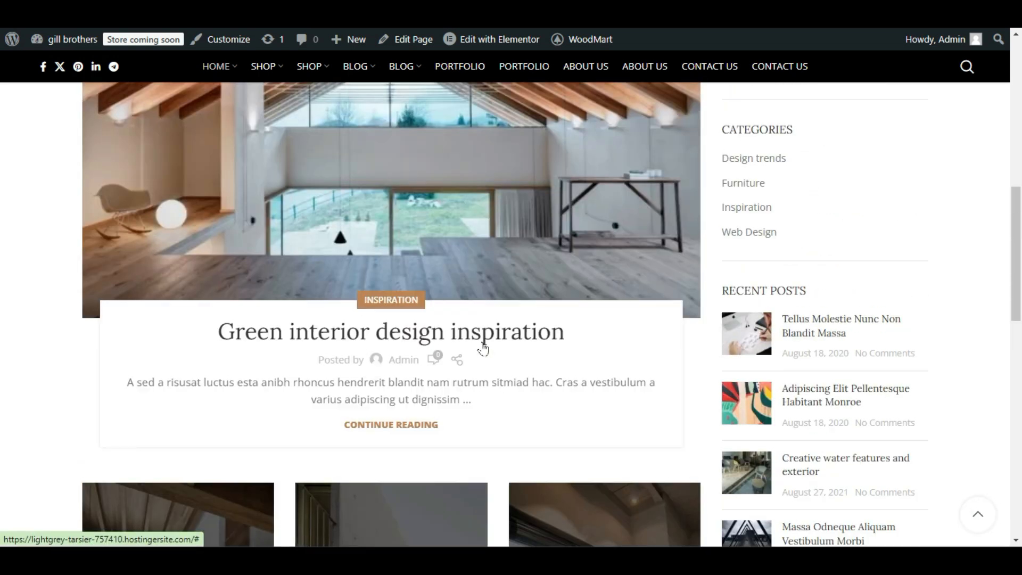
{"action": "scroll", "coordinate": [548, 360], "scroll_direction": "down", "scroll_amount": 6}
{"action": "scroll", "coordinate": [550, 366], "scroll_direction": "down", "scroll_amount": 6}
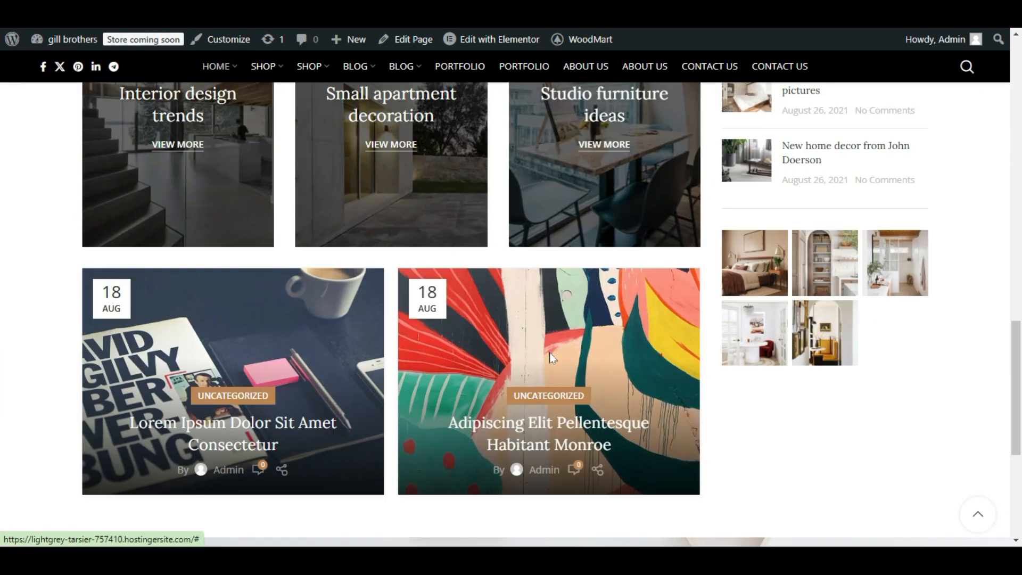
{"action": "scroll", "coordinate": [550, 353], "scroll_direction": "down", "scroll_amount": 2}
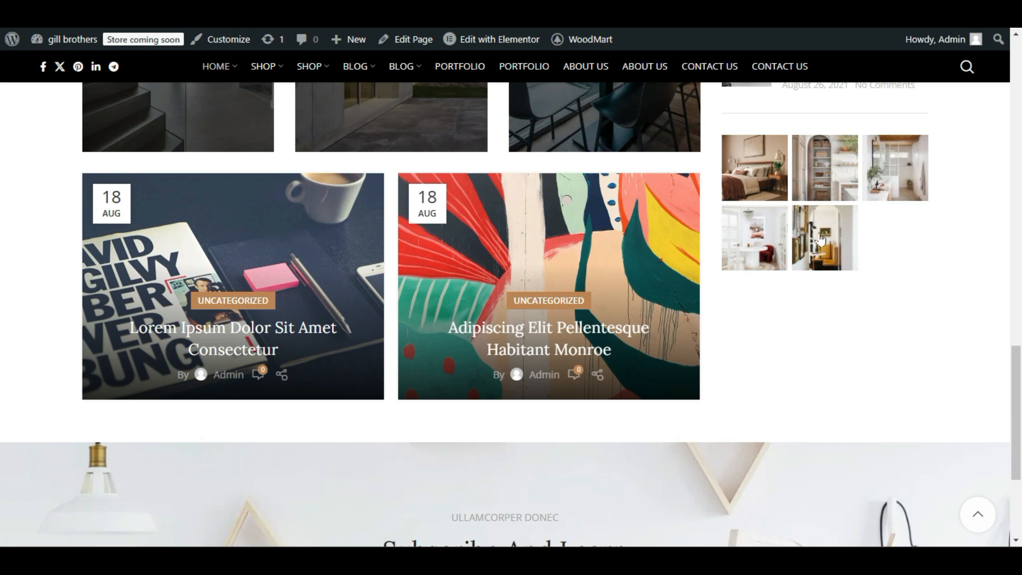
Open the link behind one of the sidebar's Instagram images and examine the WoodMart Instagram widget's Images link field.
{"action": "left_click", "coordinate": [755, 208]}
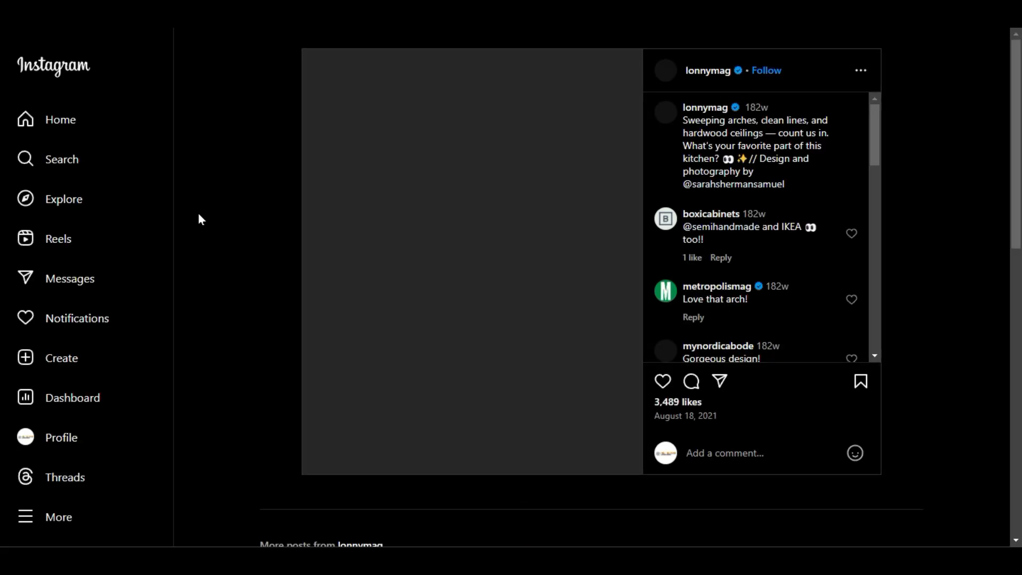
{"action": "left_click", "coordinate": [101, 11]}
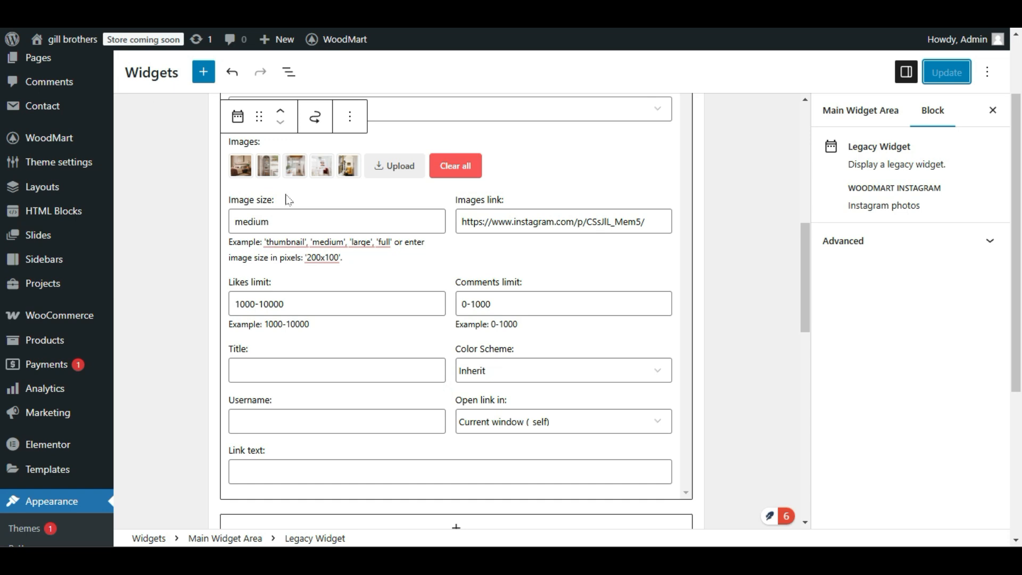
{"action": "triple_click", "coordinate": [489, 221]}
{"action": "left_click", "coordinate": [571, 260]}
{"action": "triple_click", "coordinate": [564, 214]}
{"action": "left_click", "coordinate": [584, 264]}
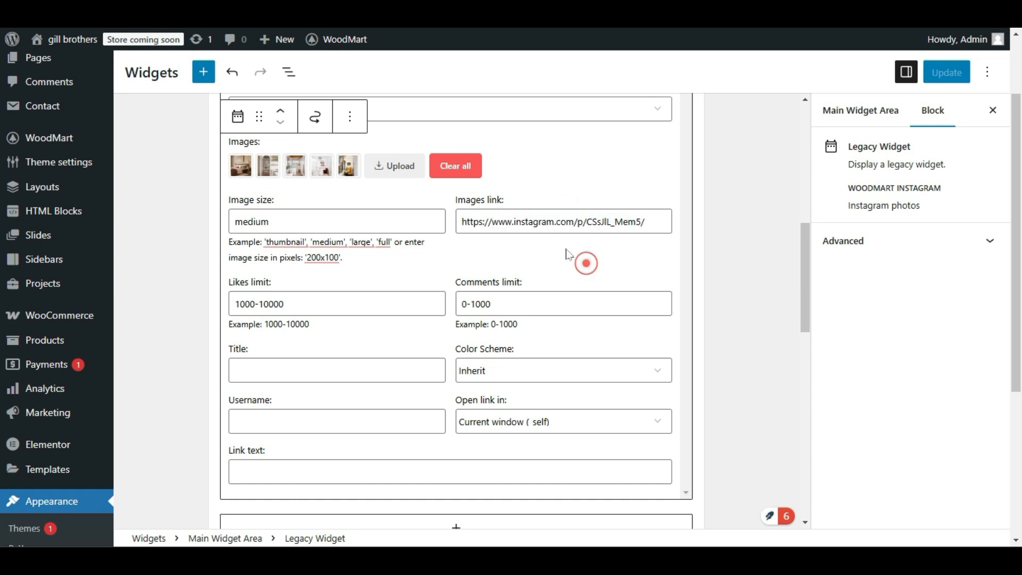
{"action": "triple_click", "coordinate": [556, 230]}
{"action": "left_click", "coordinate": [557, 241]}
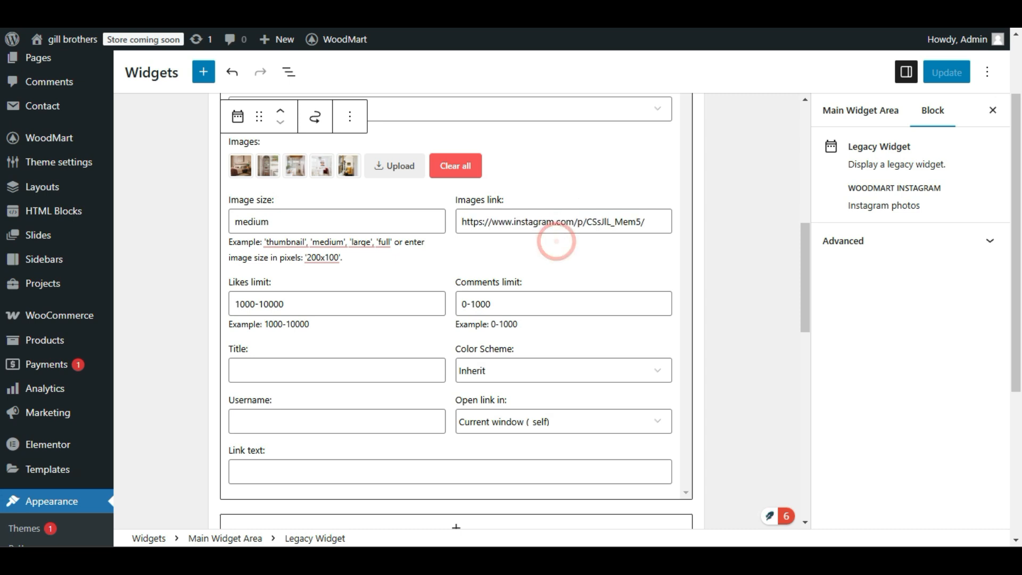
{"action": "left_click_drag", "start_coordinate": [507, 194], "coordinate": [454, 207]}
{"action": "left_click", "coordinate": [542, 252]}
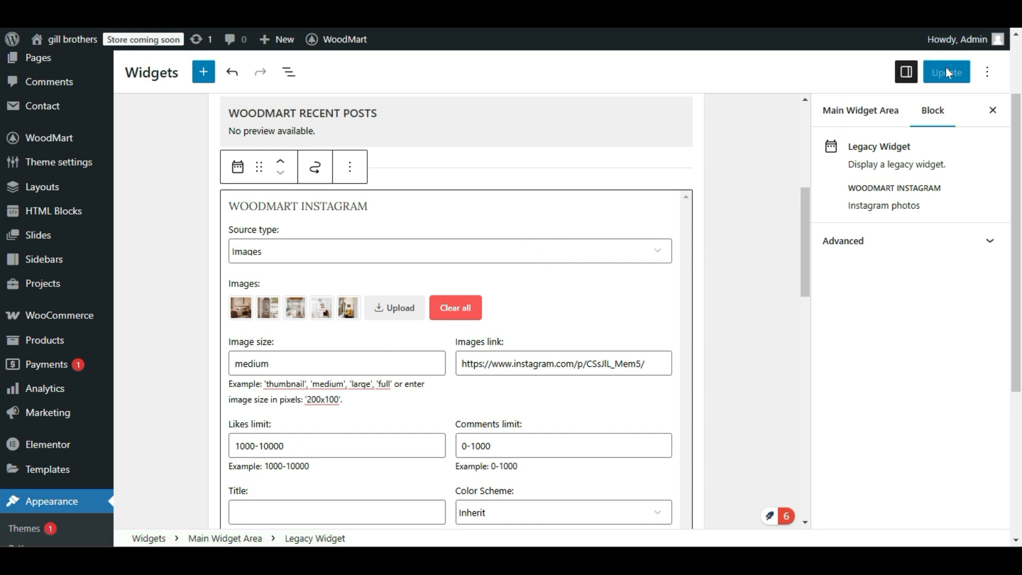
Review the WoodMart Instagram widget's settings and its Source type options, keeping Images as the source.
{"action": "scroll", "coordinate": [660, 276], "scroll_direction": "down", "scroll_amount": 2}
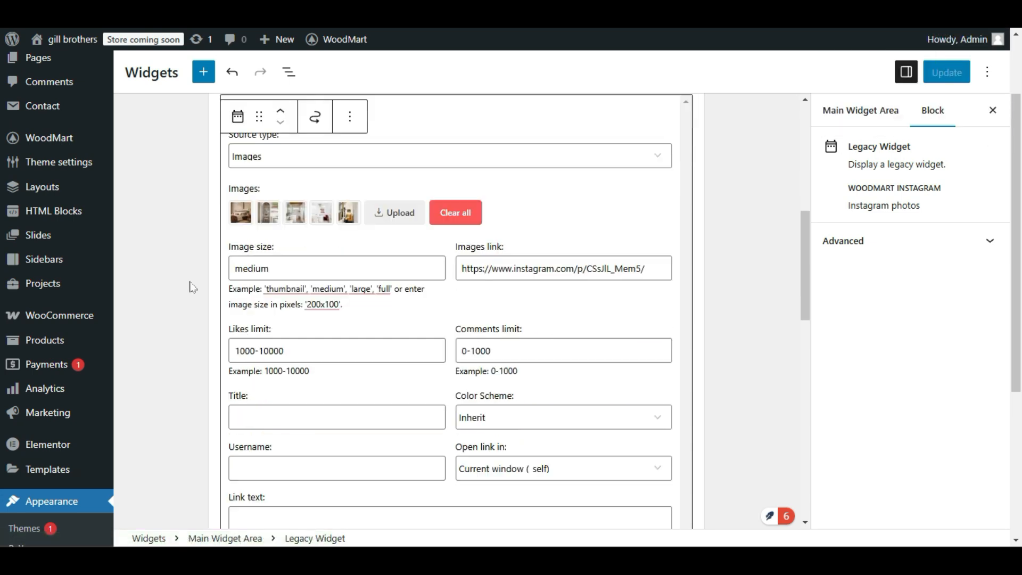
{"action": "scroll", "coordinate": [484, 303], "scroll_direction": "down", "scroll_amount": 2}
{"action": "scroll", "coordinate": [474, 307], "scroll_direction": "up", "scroll_amount": 2}
{"action": "scroll", "coordinate": [577, 229], "scroll_direction": "up", "scroll_amount": 3}
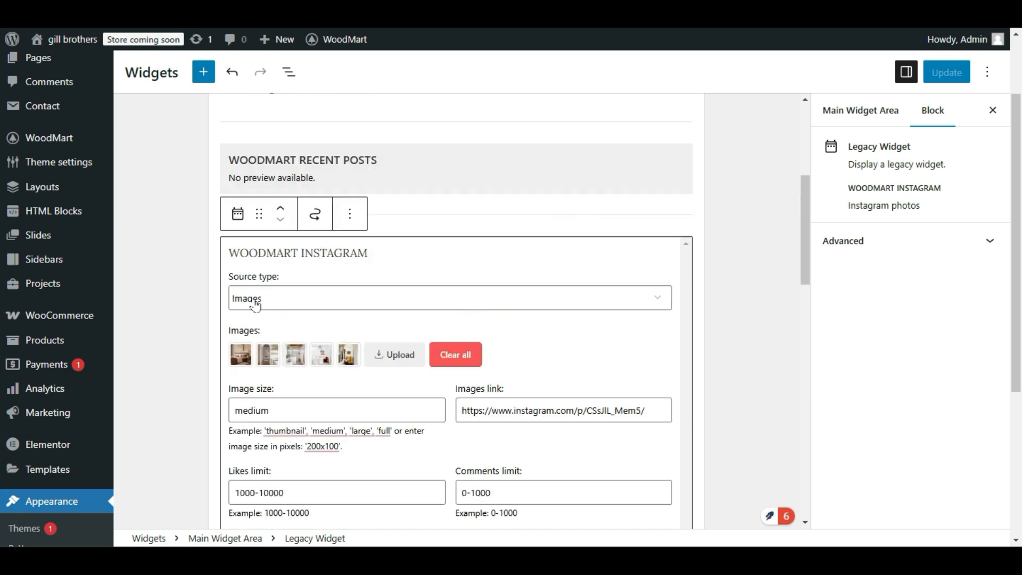
{"action": "left_click", "coordinate": [254, 298]}
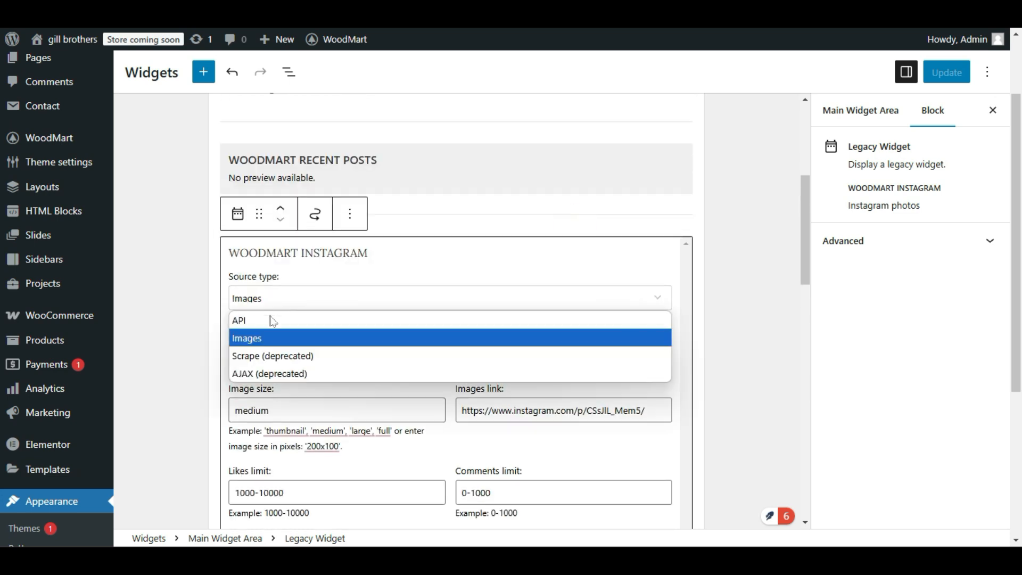
{"action": "left_click", "coordinate": [270, 337]}
{"action": "scroll", "coordinate": [303, 308], "scroll_direction": "down", "scroll_amount": 3}
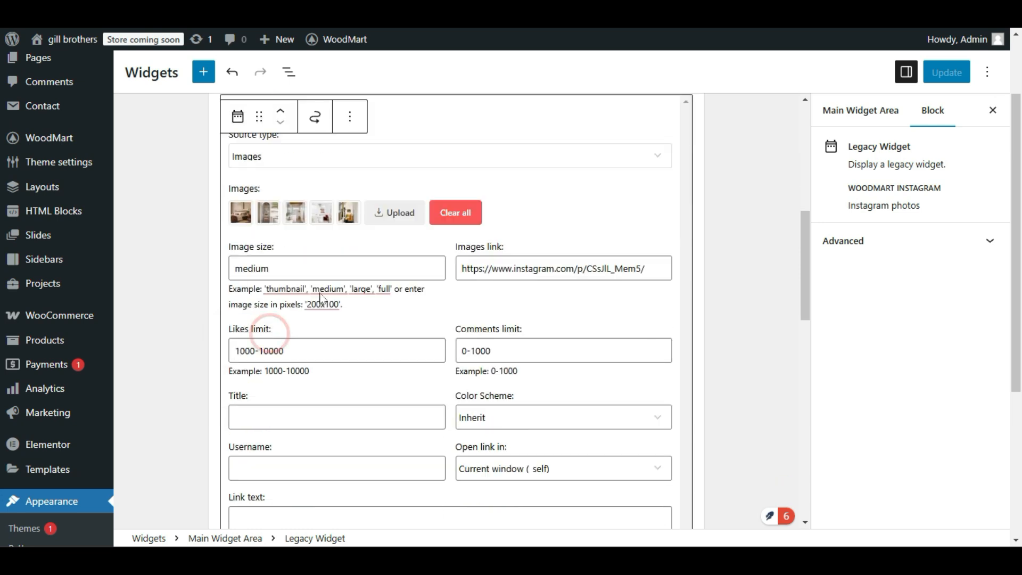
{"action": "scroll", "coordinate": [531, 299], "scroll_direction": "down", "scroll_amount": 2}
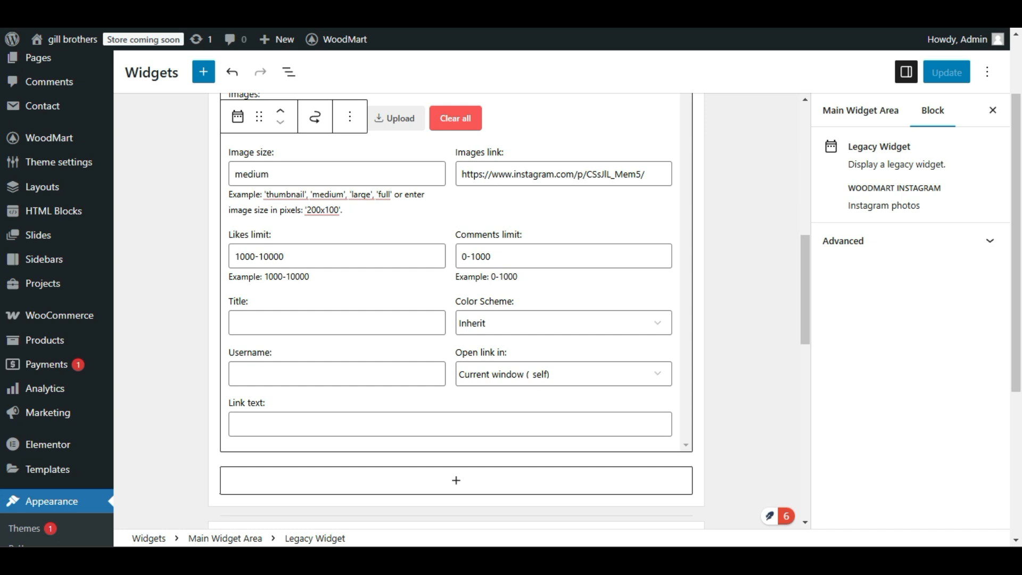
{"action": "scroll", "coordinate": [530, 299], "scroll_direction": "up", "scroll_amount": 1}
{"action": "scroll", "coordinate": [531, 299], "scroll_direction": "down", "scroll_amount": 2}
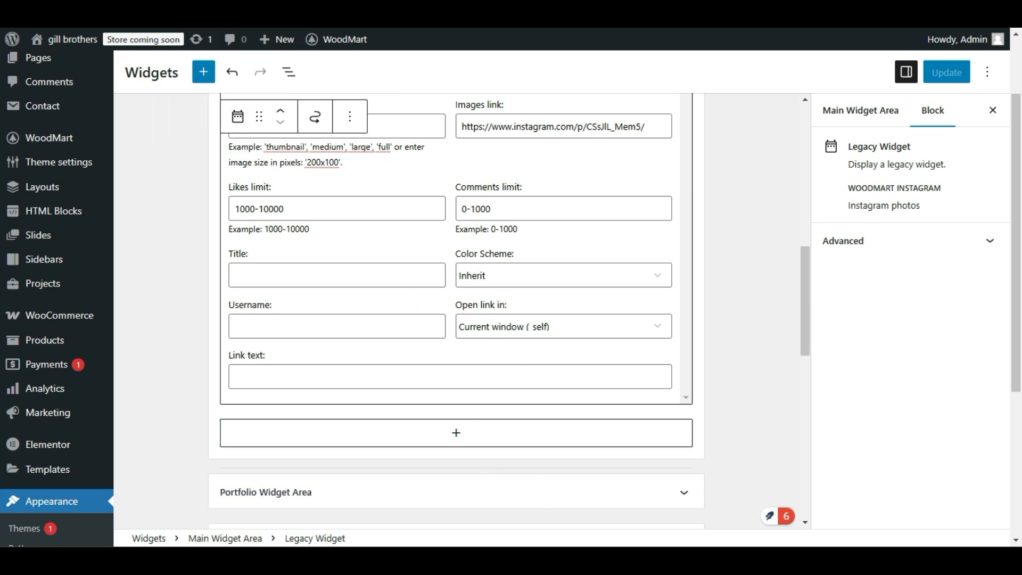
Add a Video block below the WoodMart Instagram widget in the Main Widget Area, and look over the blog page's sidebar.
{"action": "scroll", "coordinate": [365, 355], "scroll_direction": "down", "scroll_amount": 2}
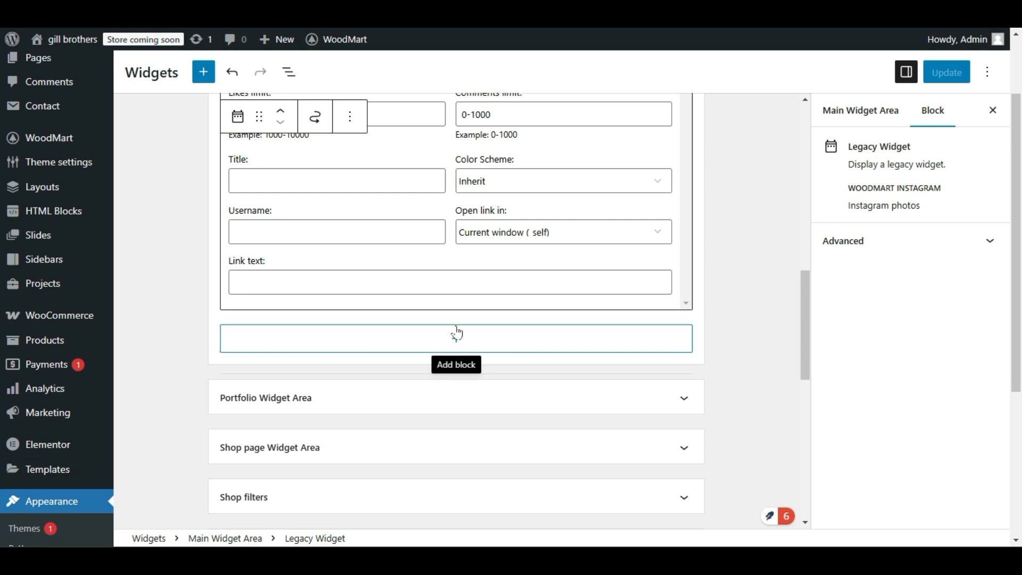
{"action": "left_click", "coordinate": [450, 346]}
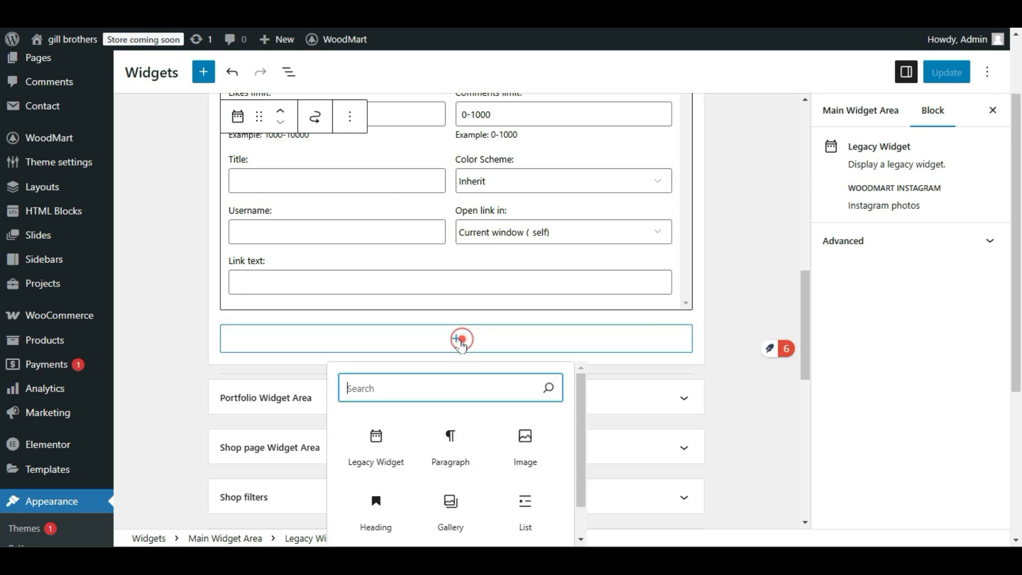
{"action": "scroll", "coordinate": [459, 343], "scroll_direction": "down", "scroll_amount": 1}
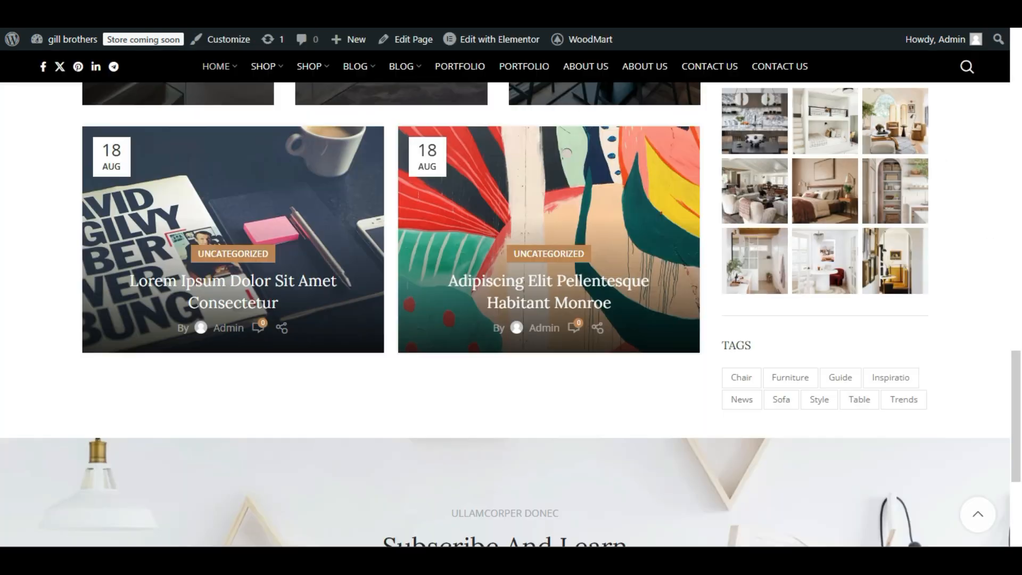
{"action": "scroll", "coordinate": [794, 334], "scroll_direction": "down", "scroll_amount": 1}
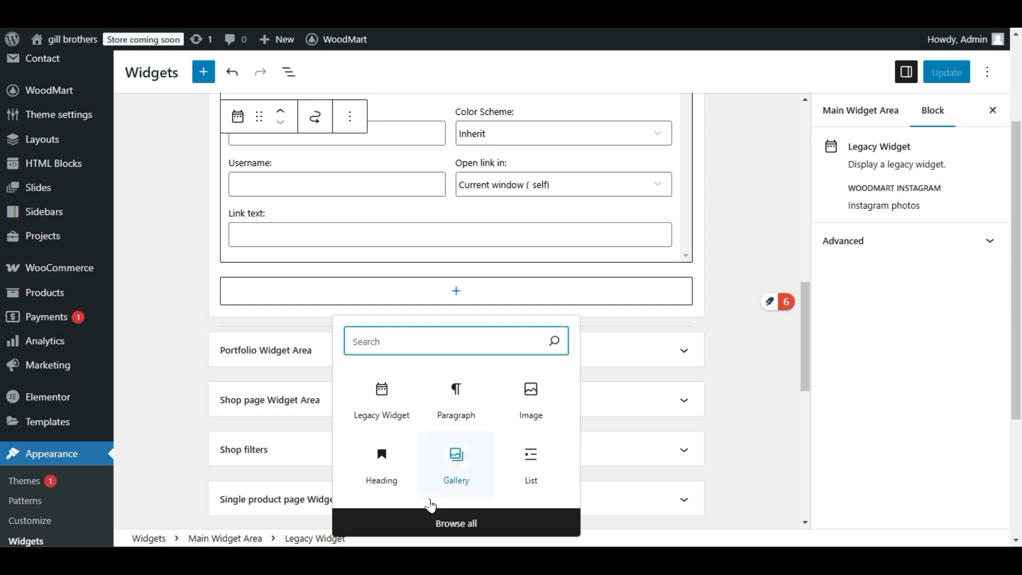
{"action": "left_click", "coordinate": [497, 533]}
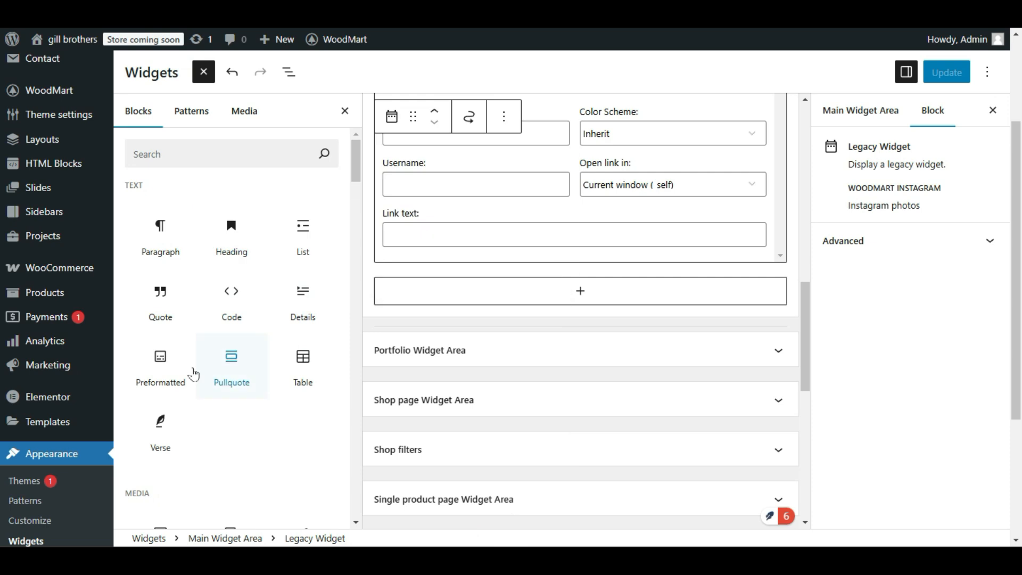
{"action": "scroll", "coordinate": [193, 375], "scroll_direction": "down", "scroll_amount": 7}
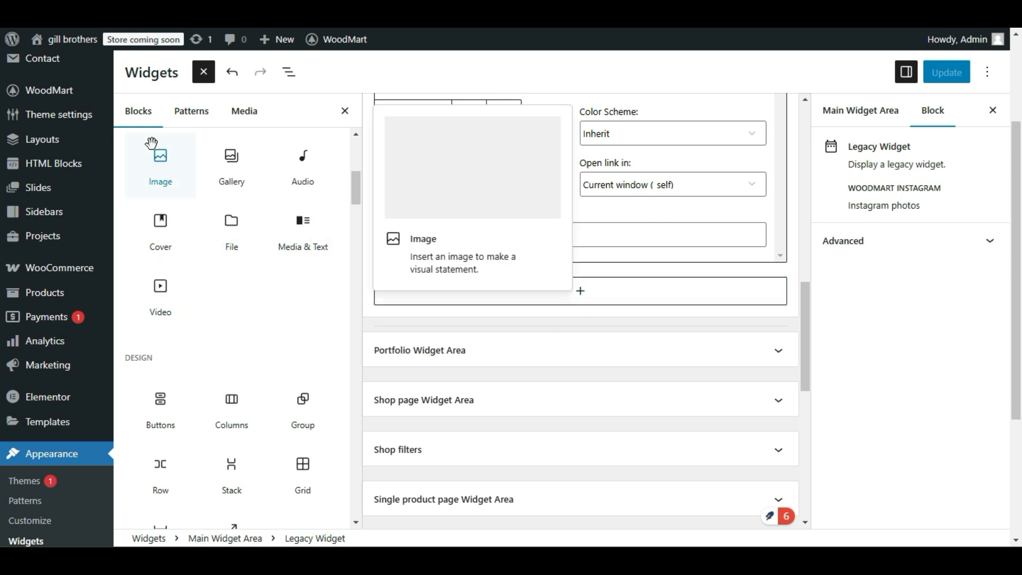
{"action": "left_click_drag", "start_coordinate": [154, 292], "coordinate": [490, 276]}
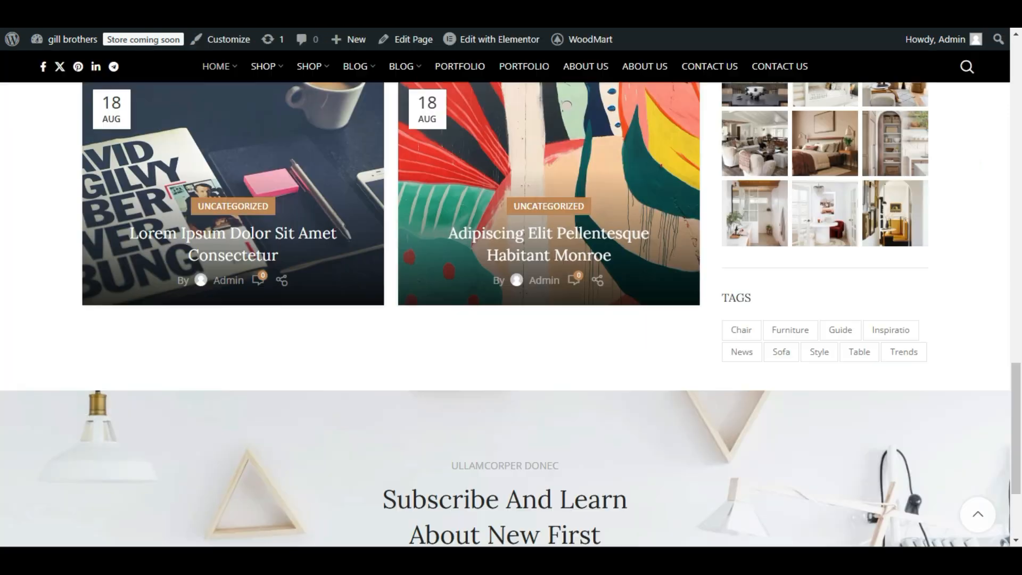
{"action": "scroll", "coordinate": [852, 325], "scroll_direction": "up", "scroll_amount": 3}
{"action": "scroll", "coordinate": [852, 325], "scroll_direction": "down", "scroll_amount": 1}
{"action": "scroll", "coordinate": [853, 325], "scroll_direction": "down", "scroll_amount": 2}
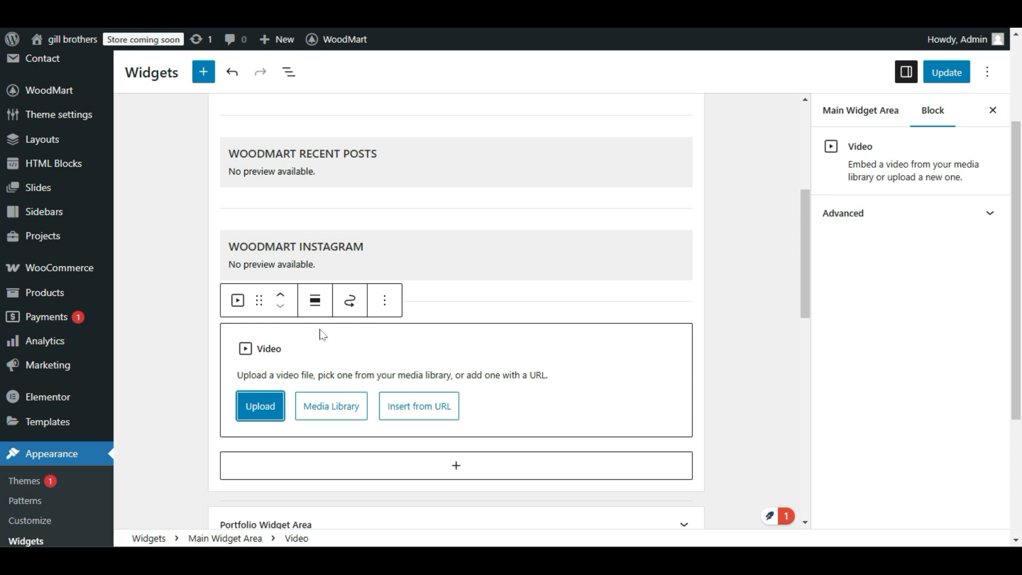
{"action": "scroll", "coordinate": [392, 345], "scroll_direction": "down", "scroll_amount": 2}
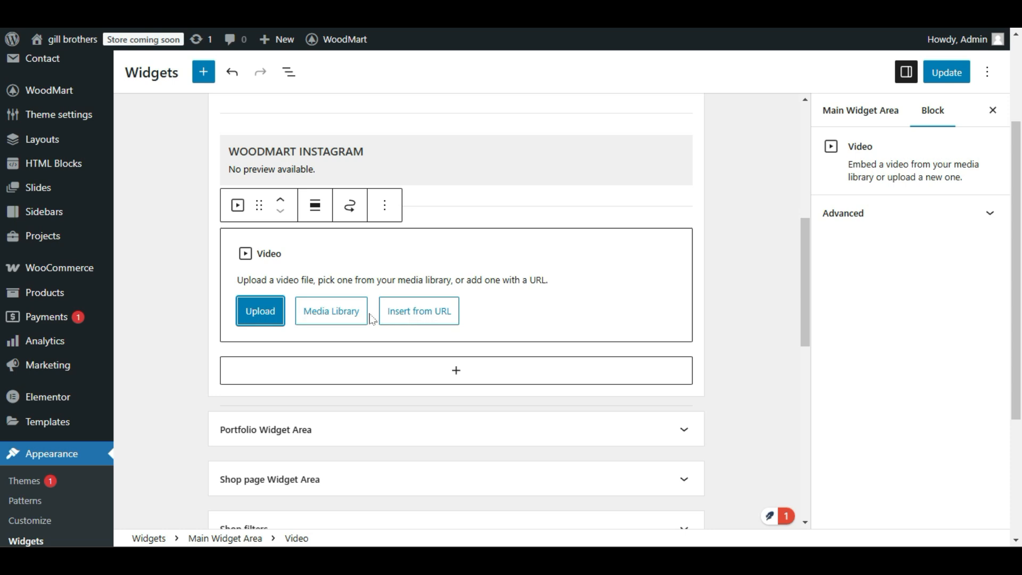
Check the Video block's URL insertion option and delete the empty block from the Main Widget Area.
{"action": "left_click", "coordinate": [433, 322]}
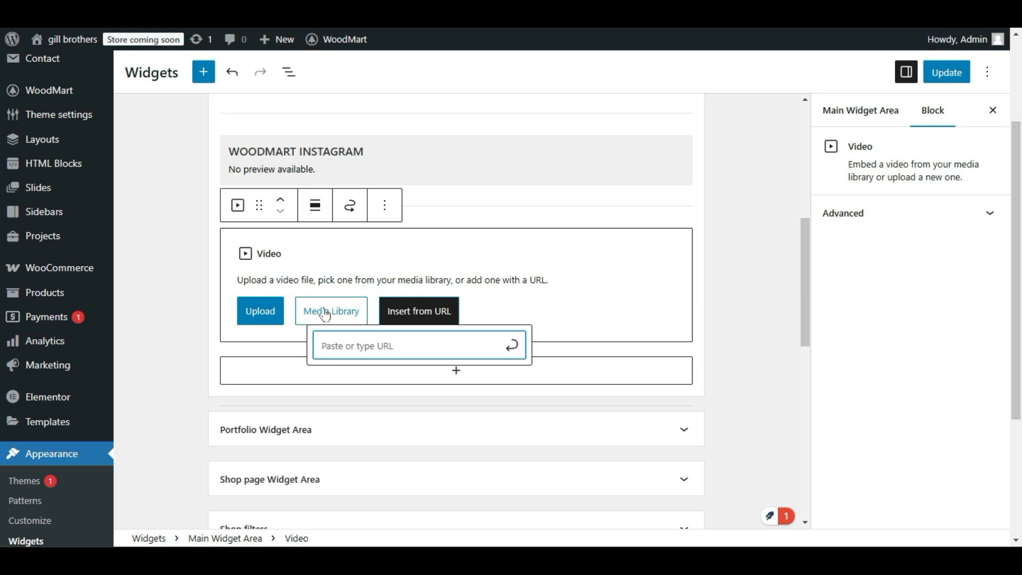
{"action": "left_click", "coordinate": [566, 309]}
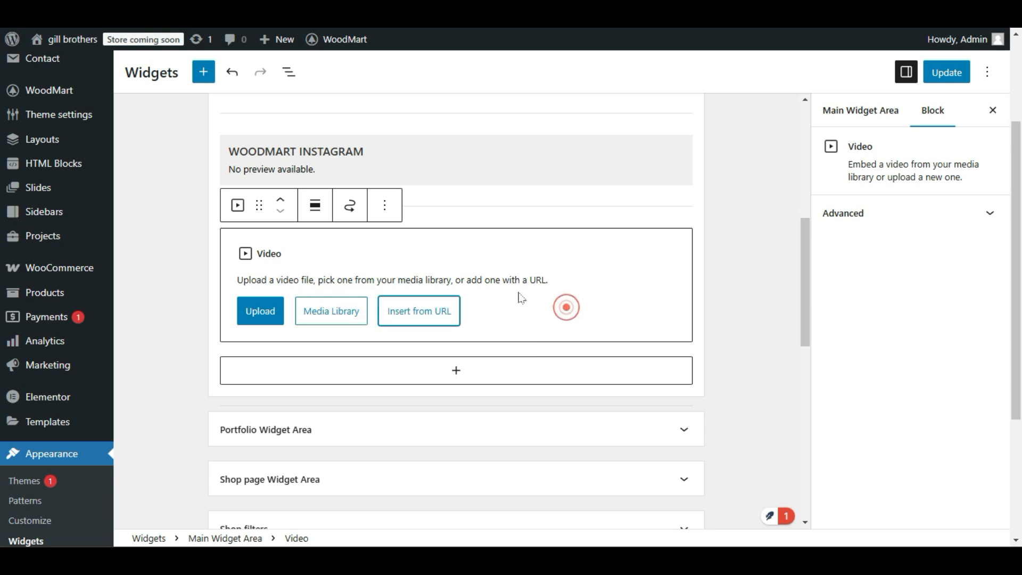
{"action": "left_click", "coordinate": [387, 205]}
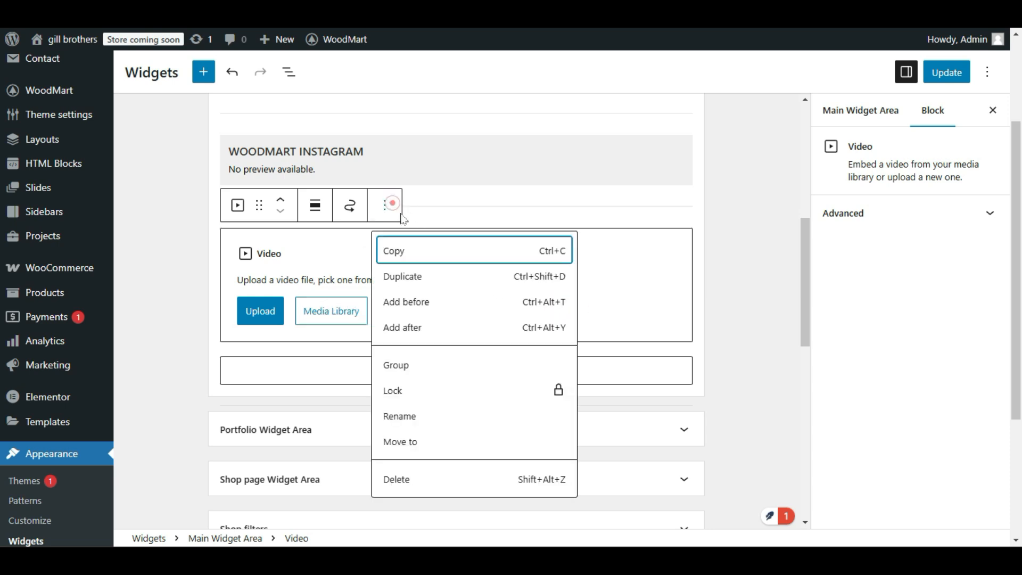
{"action": "left_click", "coordinate": [444, 477]}
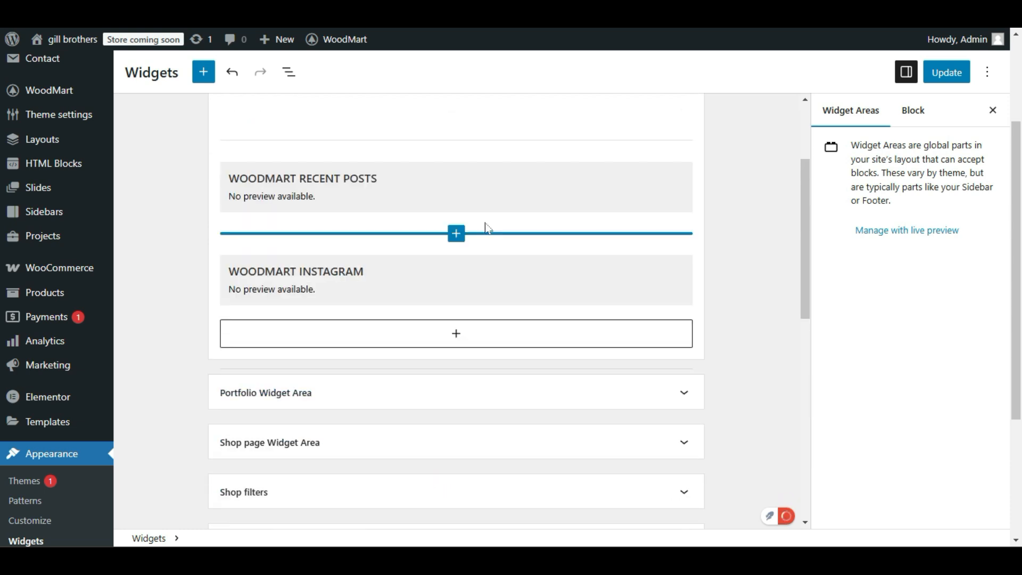
Add a Latest Comments block below the WoodMart Instagram widget in the Main Widget Area and save the widgets.
{"action": "scroll", "coordinate": [486, 230], "scroll_direction": "down", "scroll_amount": 2}
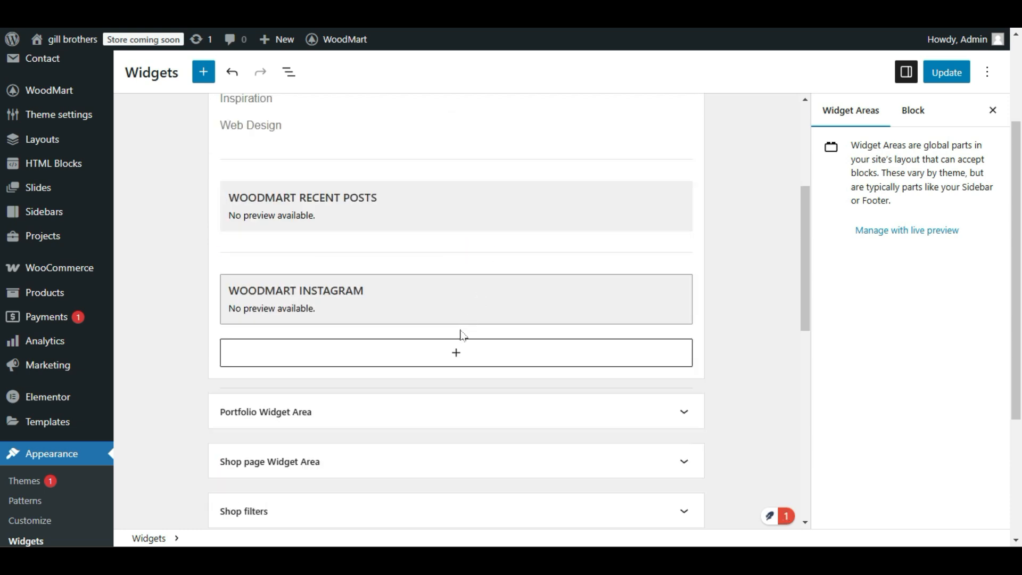
{"action": "left_click", "coordinate": [440, 350]}
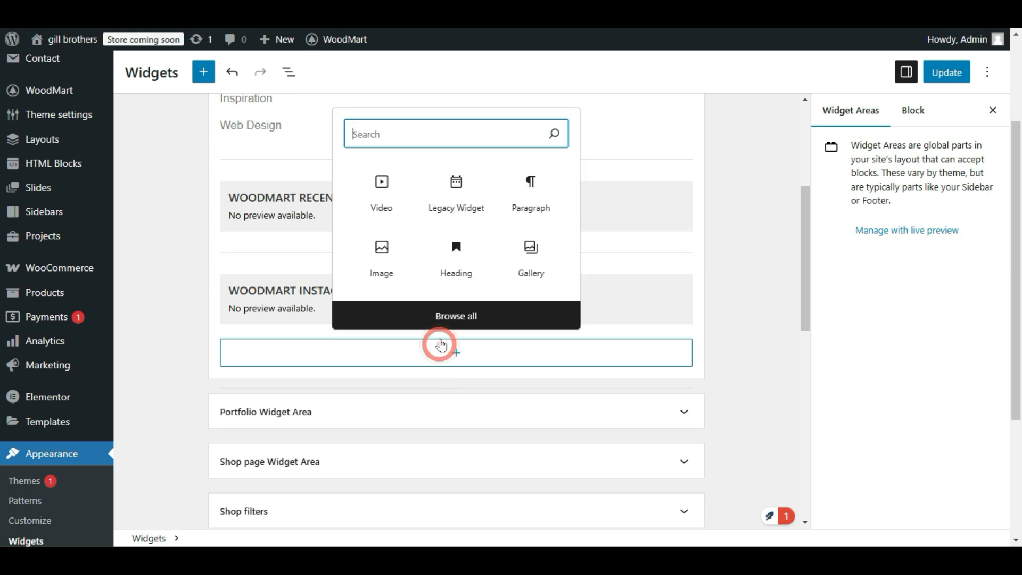
{"action": "left_click", "coordinate": [473, 317]}
{"action": "scroll", "coordinate": [165, 335], "scroll_direction": "down", "scroll_amount": 3}
{"action": "scroll", "coordinate": [278, 377], "scroll_direction": "down", "scroll_amount": 4}
{"action": "scroll", "coordinate": [277, 432], "scroll_direction": "down", "scroll_amount": 2}
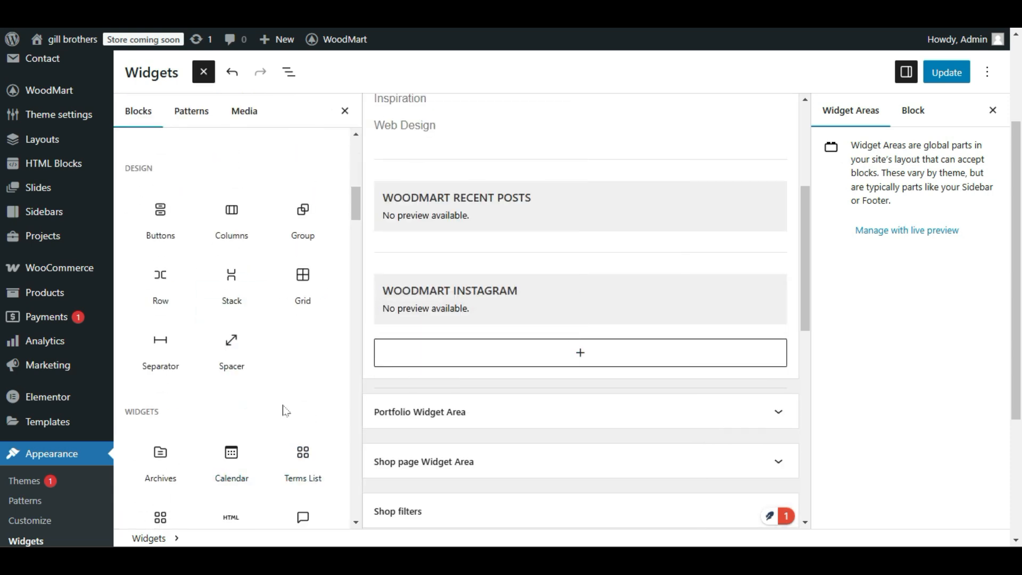
{"action": "scroll", "coordinate": [284, 408], "scroll_direction": "down", "scroll_amount": 4}
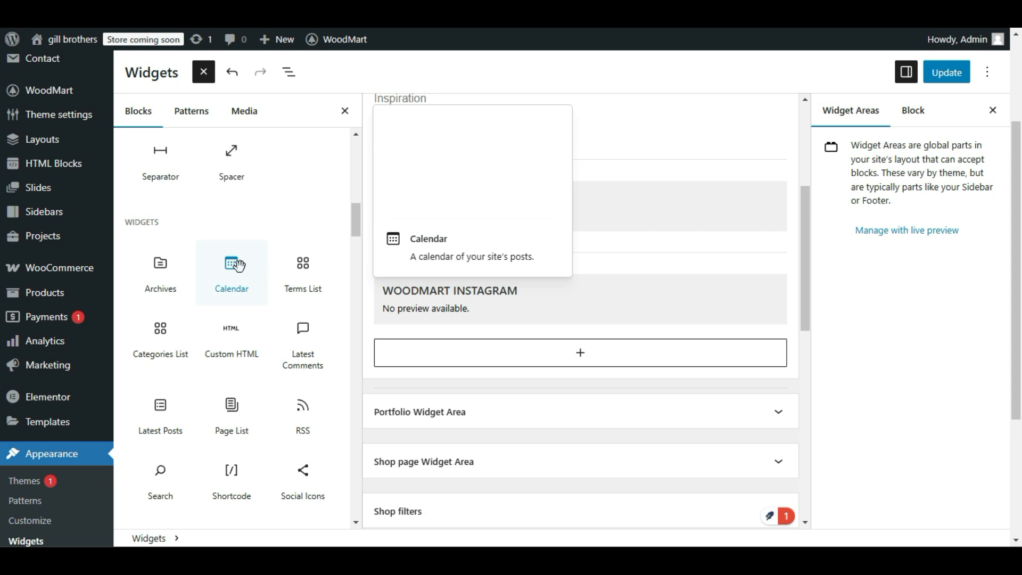
{"action": "scroll", "coordinate": [210, 408], "scroll_direction": "down", "scroll_amount": 3}
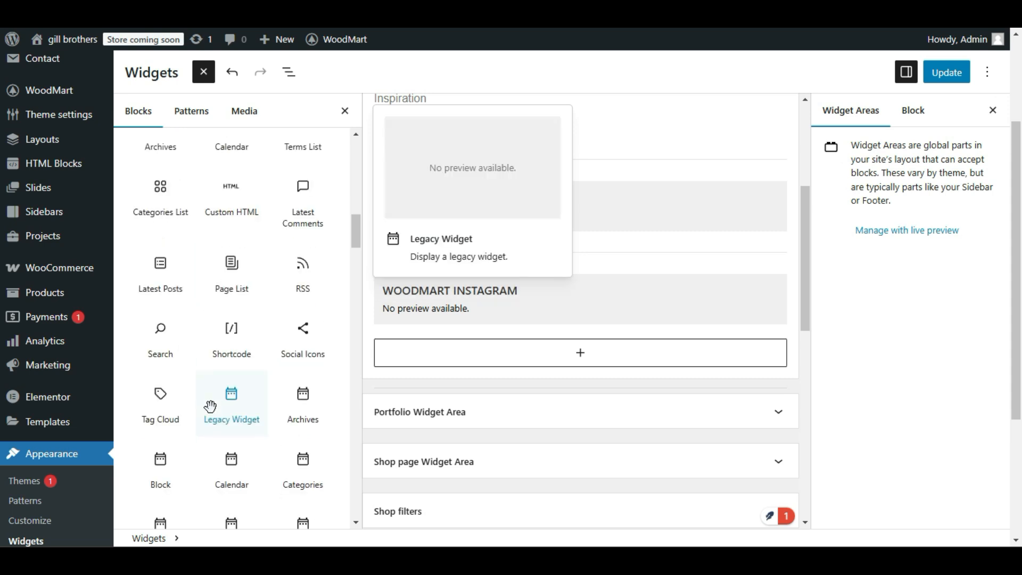
{"action": "scroll", "coordinate": [210, 408], "scroll_direction": "up", "scroll_amount": 2}
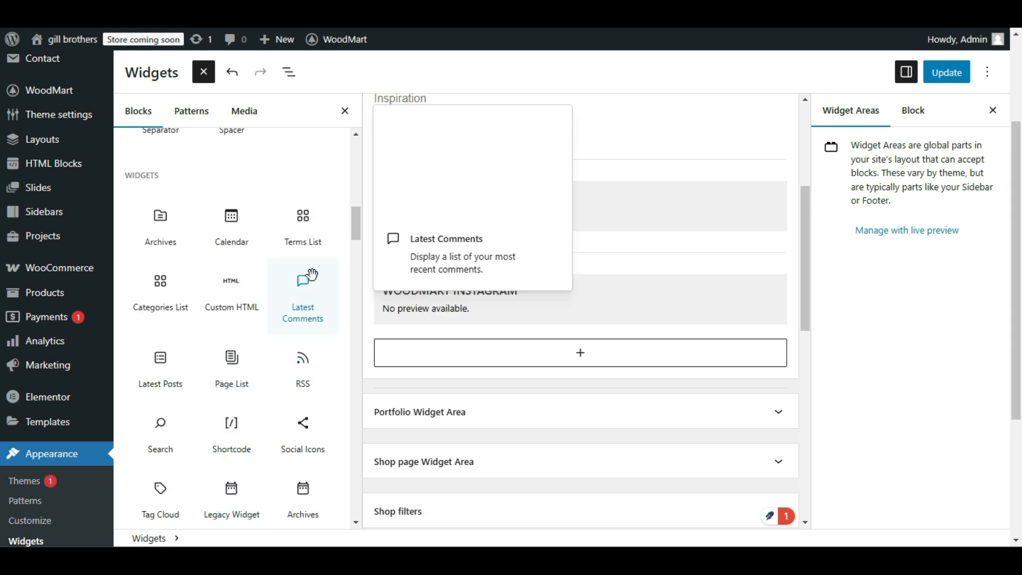
{"action": "left_click_drag", "start_coordinate": [293, 282], "coordinate": [538, 342]}
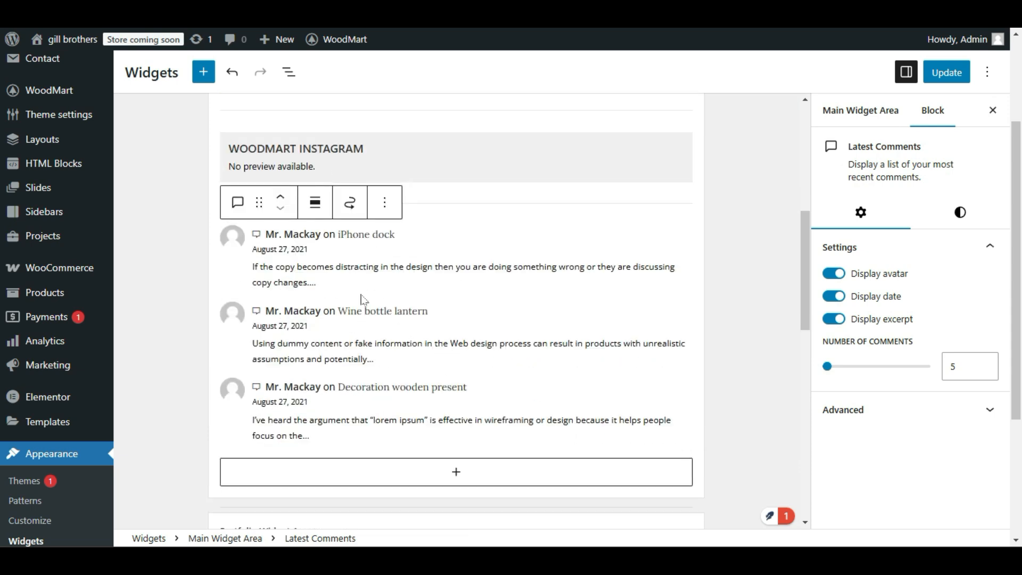
{"action": "left_click", "coordinate": [948, 75]}
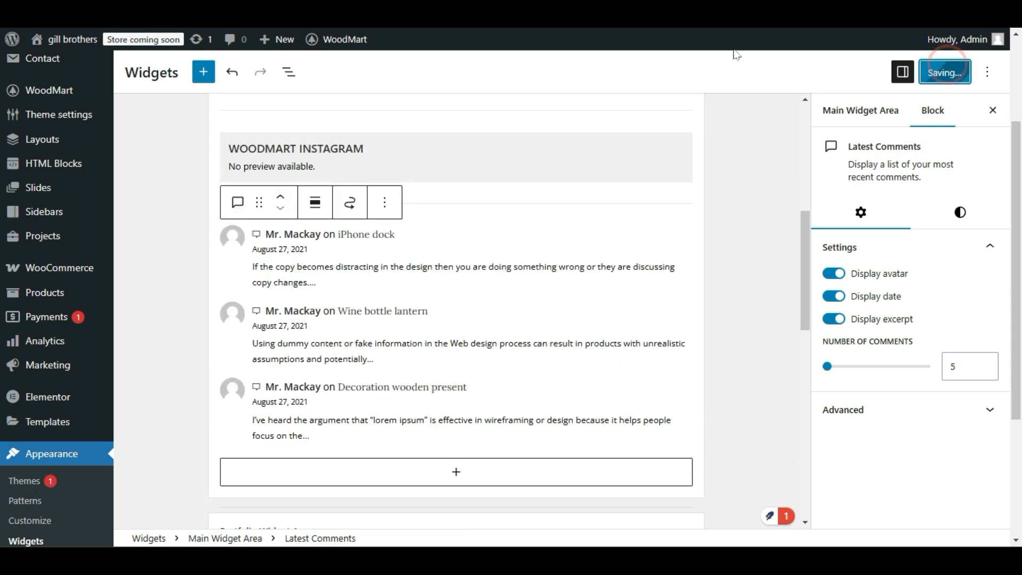
Reload the live blog page and examine the sidebar's latest comments and the space below the two-column blog grid.
{"action": "left_click", "coordinate": [224, 10]}
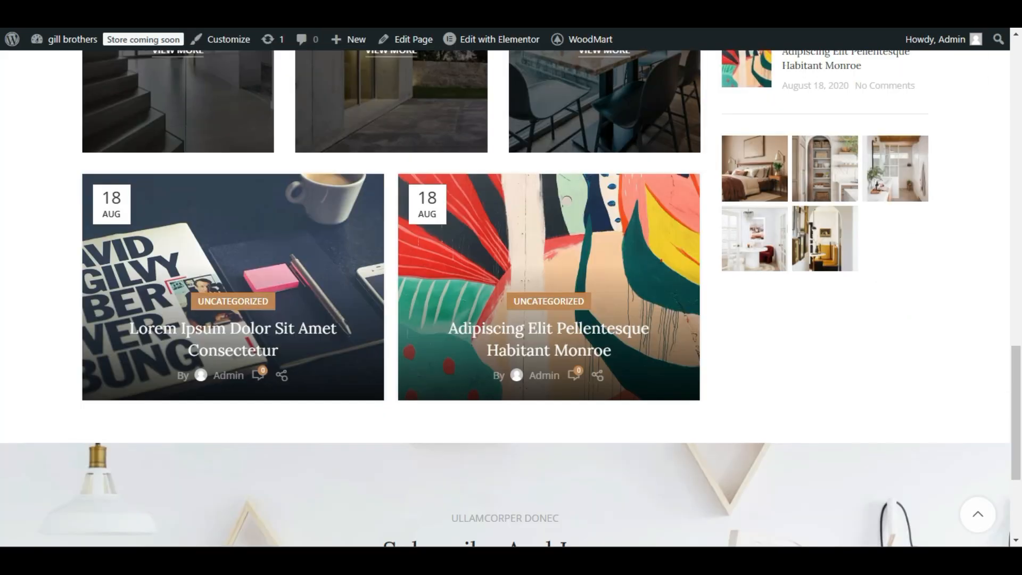
{"action": "key", "text": "F5"}
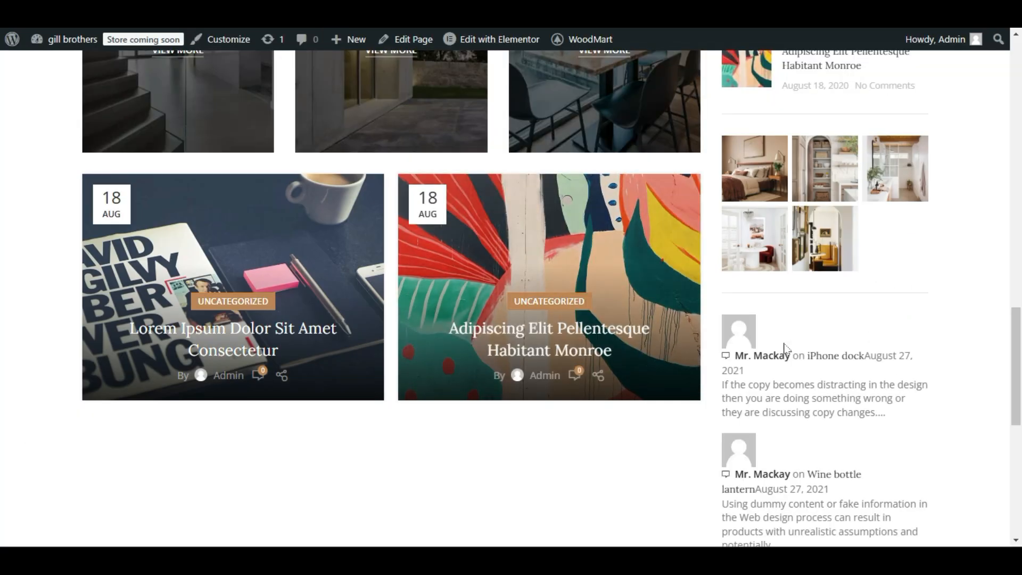
{"action": "scroll", "coordinate": [835, 226], "scroll_direction": "down", "scroll_amount": 3}
{"action": "scroll", "coordinate": [833, 366], "scroll_direction": "up", "scroll_amount": 3}
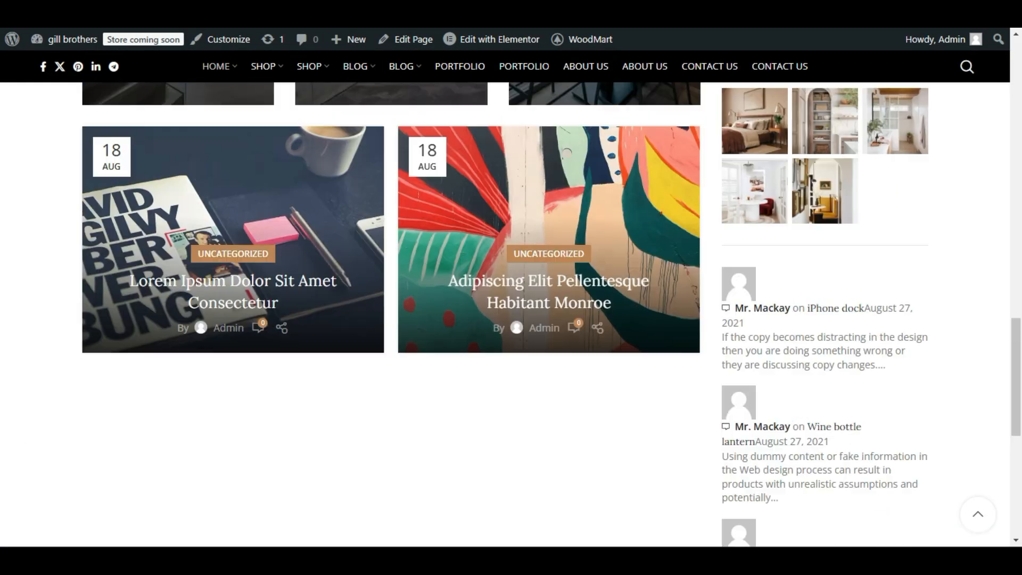
{"action": "scroll", "coordinate": [754, 412], "scroll_direction": "down", "scroll_amount": 3}
{"action": "scroll", "coordinate": [753, 412], "scroll_direction": "up", "scroll_amount": 1}
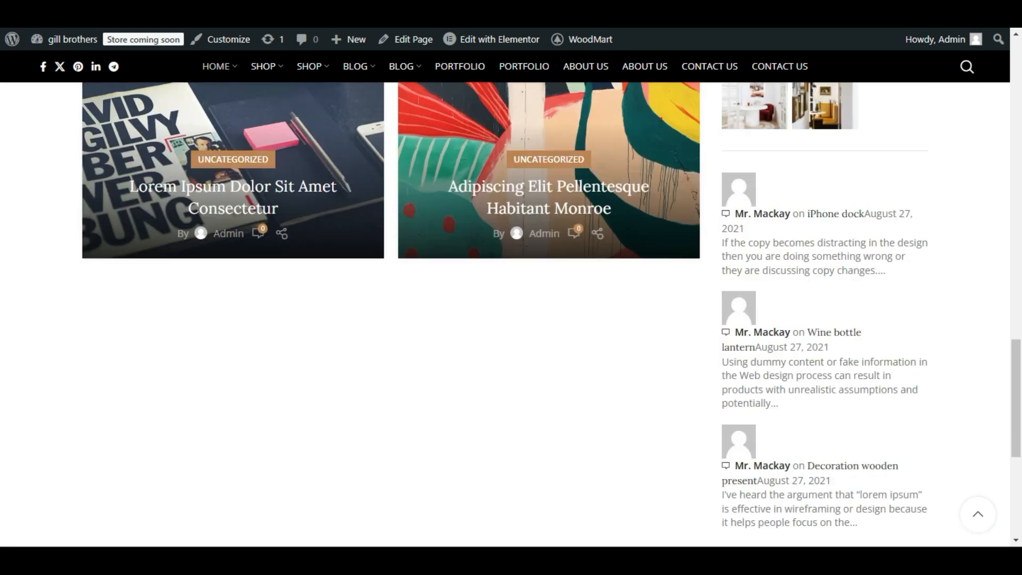
{"action": "scroll", "coordinate": [761, 416], "scroll_direction": "down", "scroll_amount": 3}
{"action": "scroll", "coordinate": [559, 375], "scroll_direction": "up", "scroll_amount": 7}
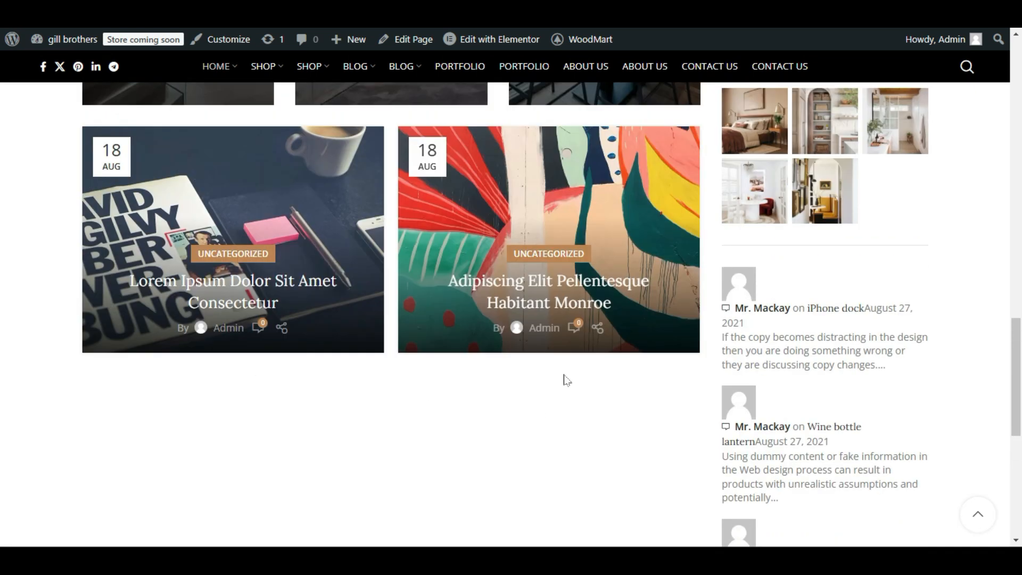
{"action": "scroll", "coordinate": [575, 315], "scroll_direction": "down", "scroll_amount": 3}
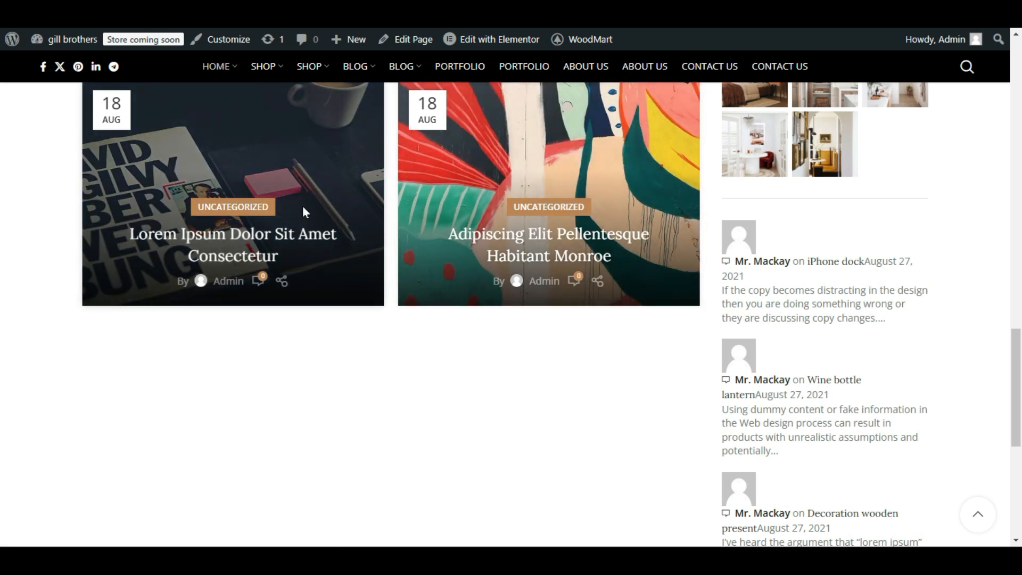
{"action": "scroll", "coordinate": [230, 309], "scroll_direction": "down", "scroll_amount": 3}
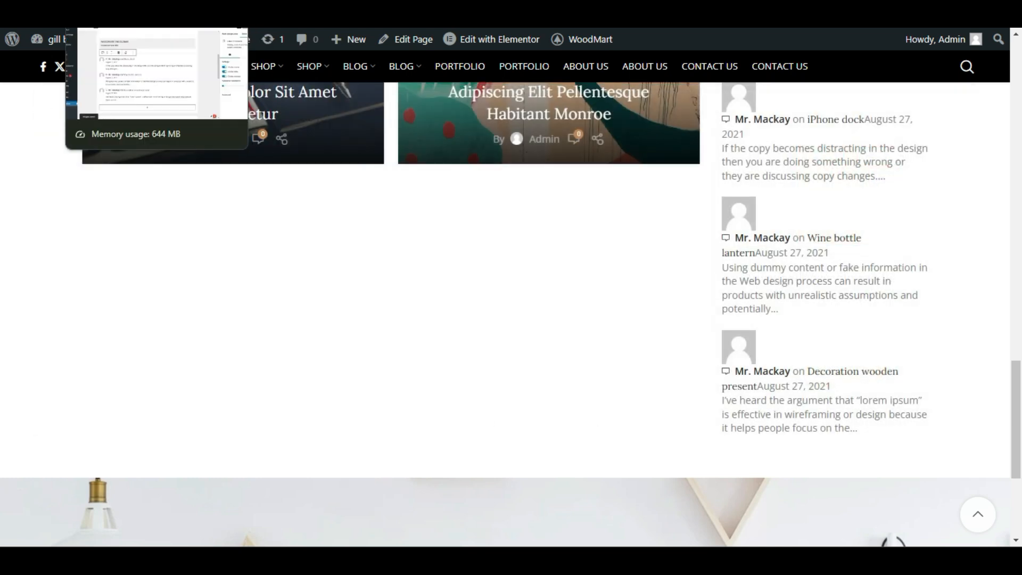
In the Elementor editor, set the two-column Mask on image Blog grid's items per page to 4.
{"action": "left_click", "coordinate": [115, 7]}
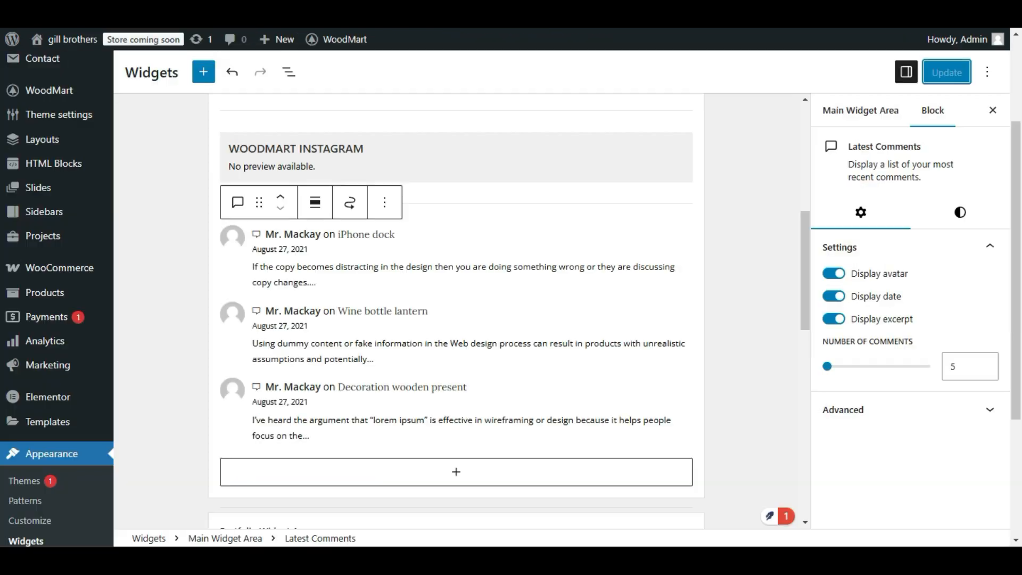
{"action": "left_click", "coordinate": [229, 6]}
{"action": "scroll", "coordinate": [634, 276], "scroll_direction": "down", "scroll_amount": 2}
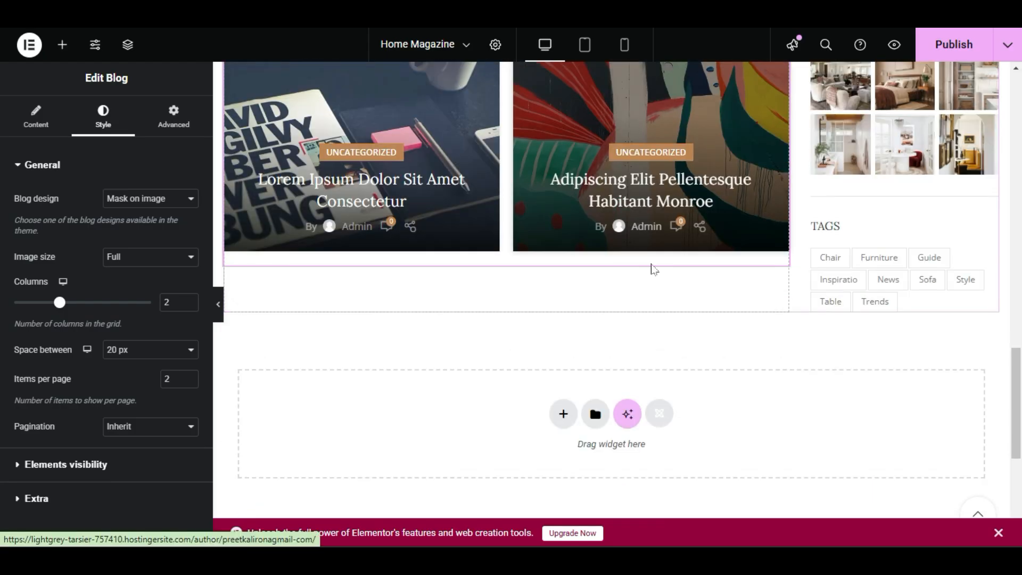
{"action": "scroll", "coordinate": [549, 266], "scroll_direction": "up", "scroll_amount": 2}
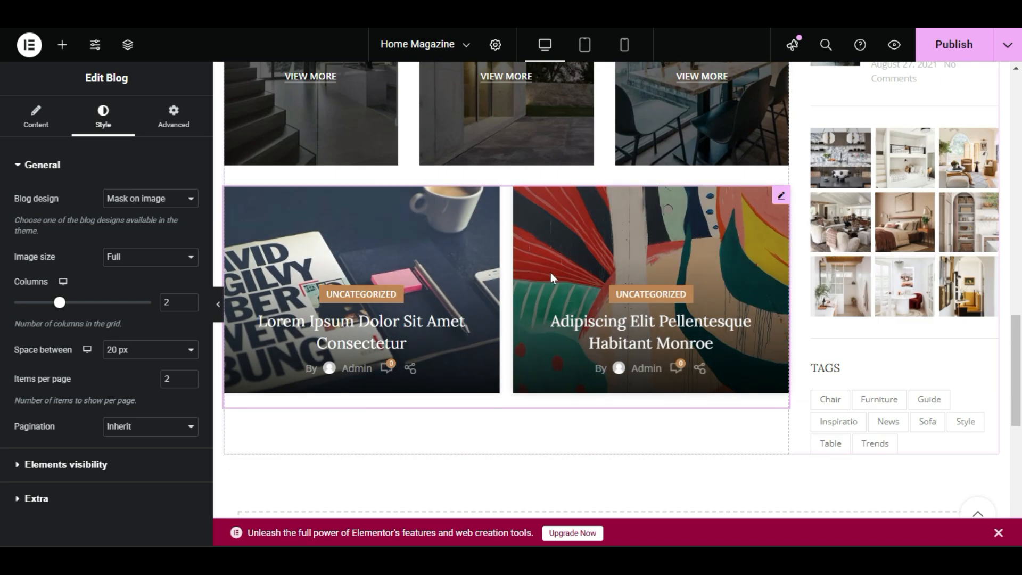
{"action": "right_click", "coordinate": [628, 267]}
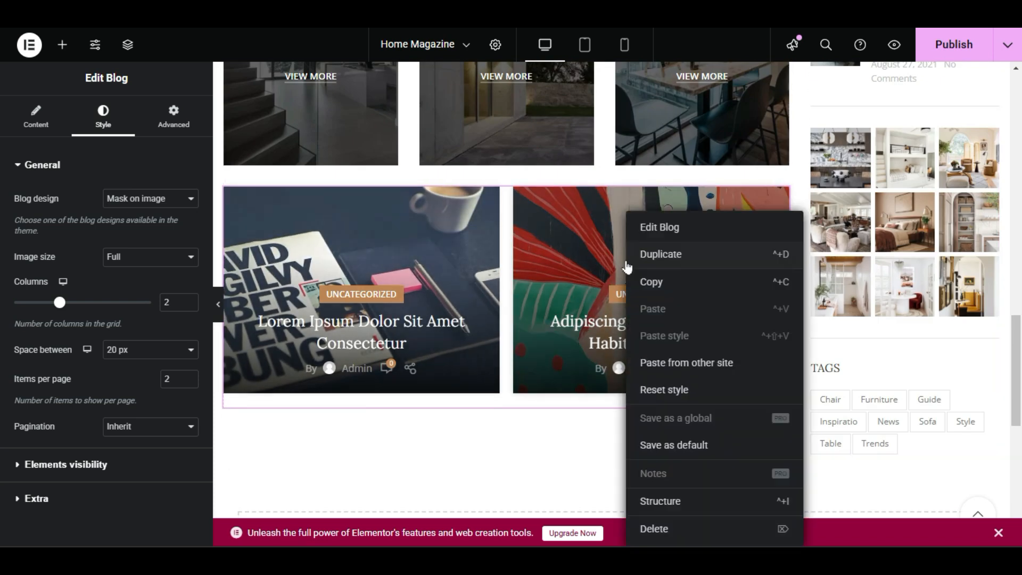
{"action": "left_click", "coordinate": [639, 229]}
{"action": "left_click", "coordinate": [103, 118]}
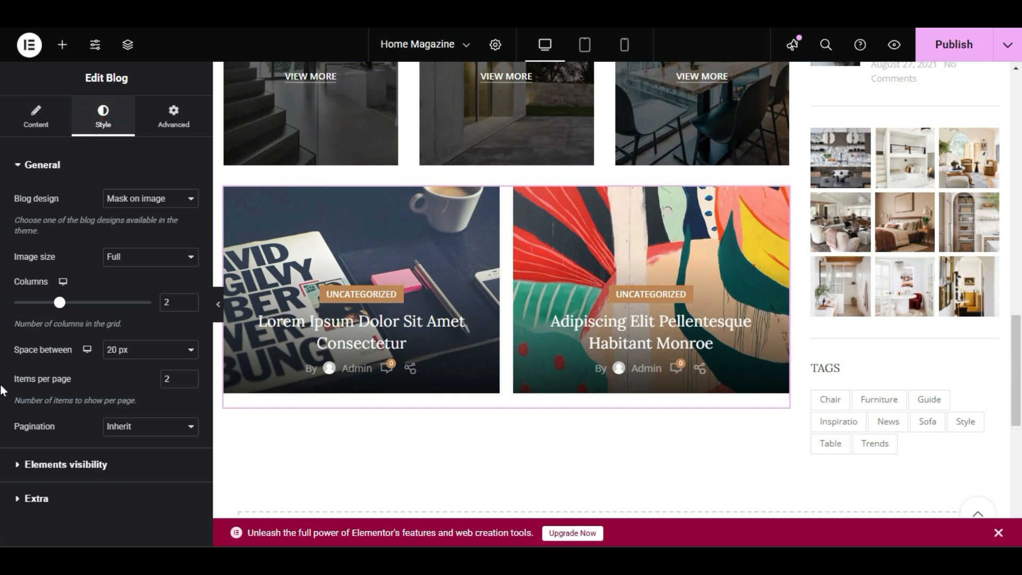
{"action": "left_click", "coordinate": [169, 379]}
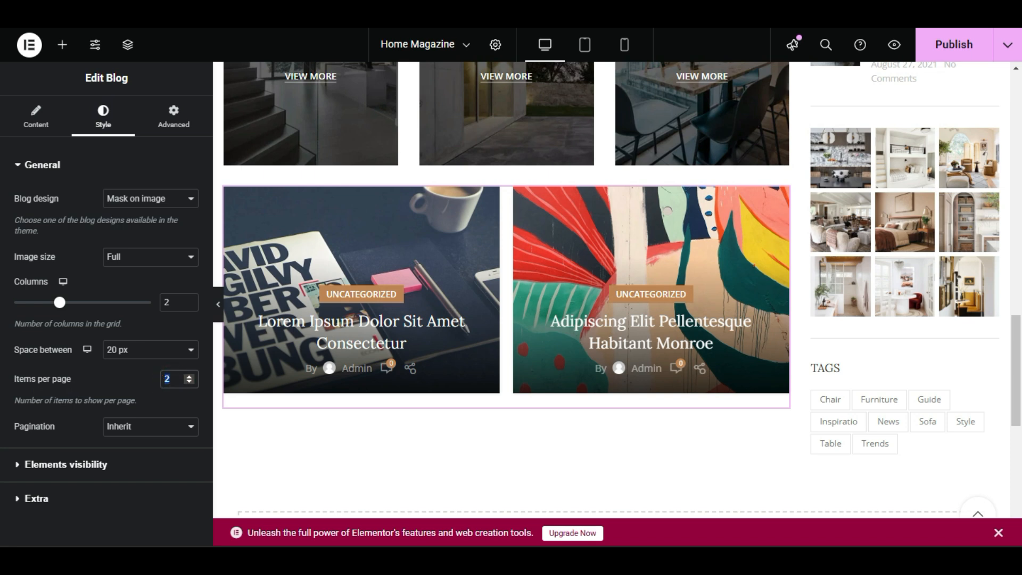
{"action": "type", "text": "4"}
{"action": "left_click", "coordinate": [172, 401]}
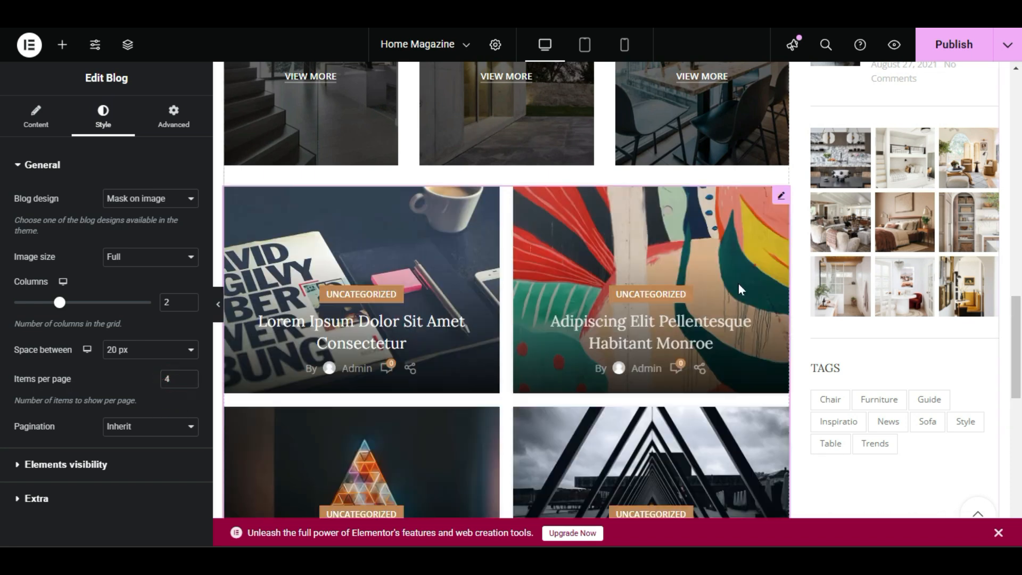
{"action": "scroll", "coordinate": [695, 300], "scroll_direction": "down", "scroll_amount": 3}
Publish the Home Magazine page and check the extended blog grid beside the sidebar comments on the live page.
{"action": "left_click", "coordinate": [954, 45]}
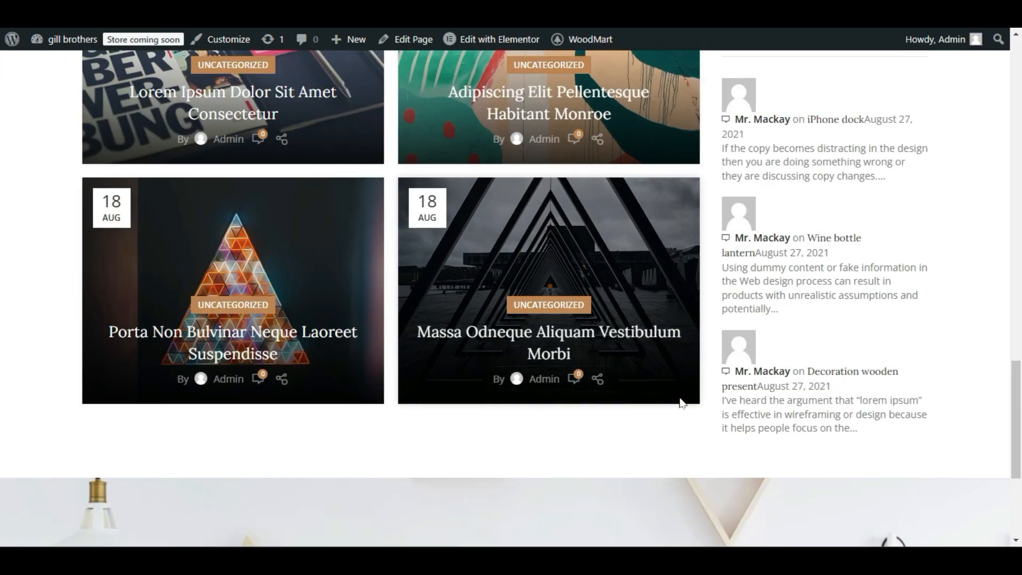
{"action": "scroll", "coordinate": [696, 468], "scroll_direction": "up", "scroll_amount": 5}
{"action": "scroll", "coordinate": [831, 372], "scroll_direction": "down", "scroll_amount": 4}
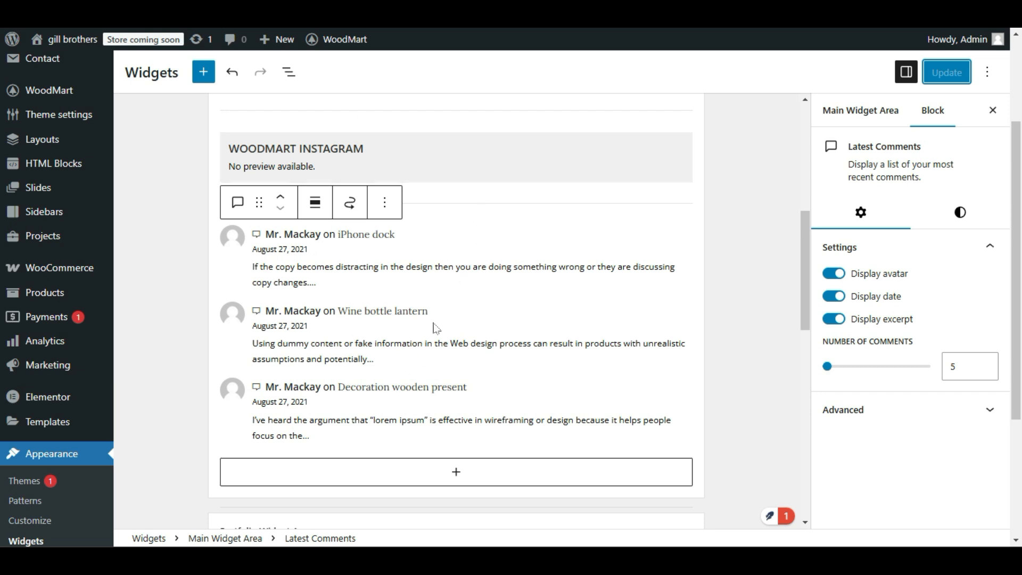
Return to the Widgets editor and set the Latest Comments block's number of comments to 2.
{"action": "left_click", "coordinate": [444, 314]}
{"action": "scroll", "coordinate": [293, 245], "scroll_direction": "down", "scroll_amount": 2}
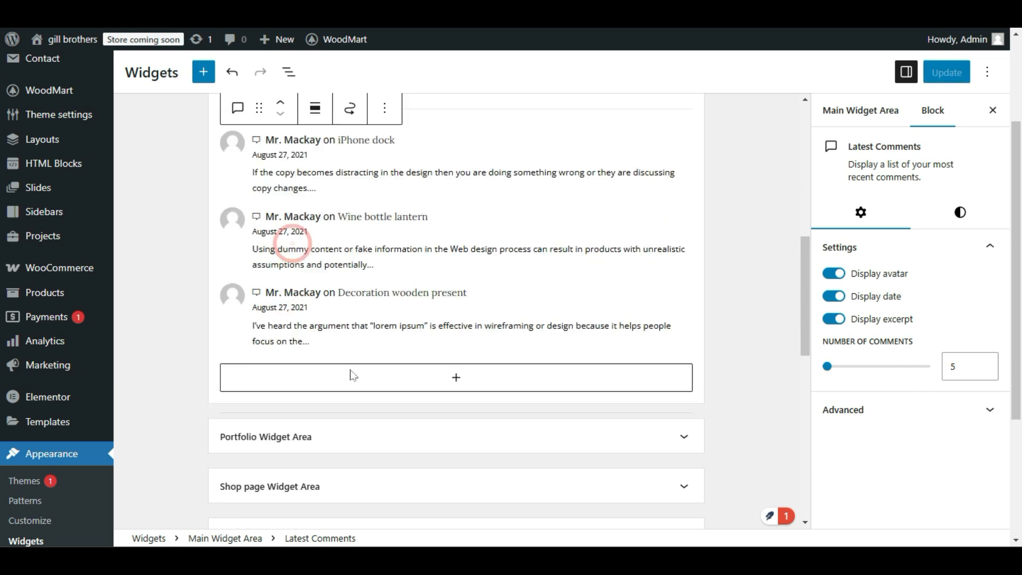
{"action": "left_click", "coordinate": [237, 115]}
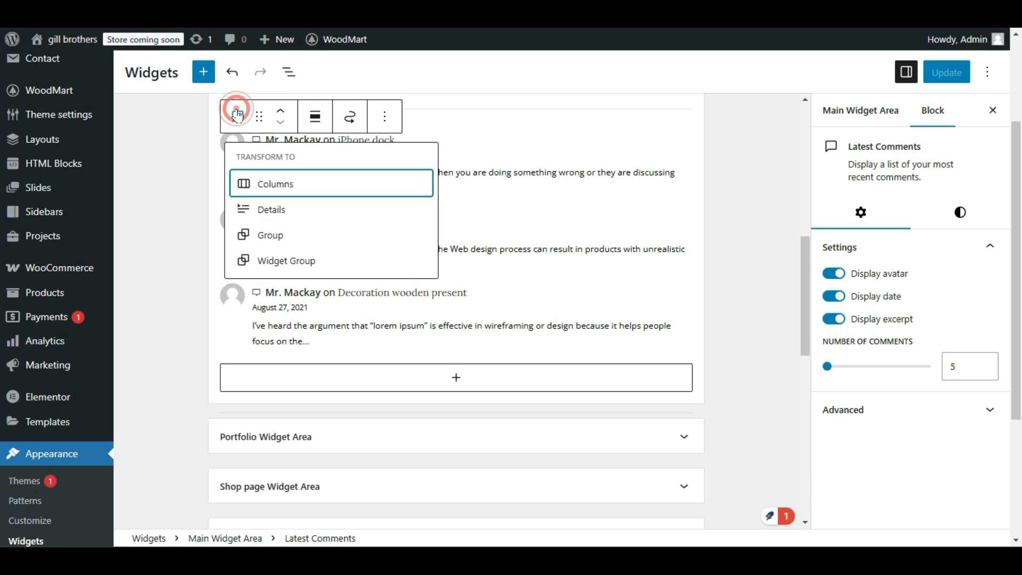
{"action": "left_click", "coordinate": [648, 248]}
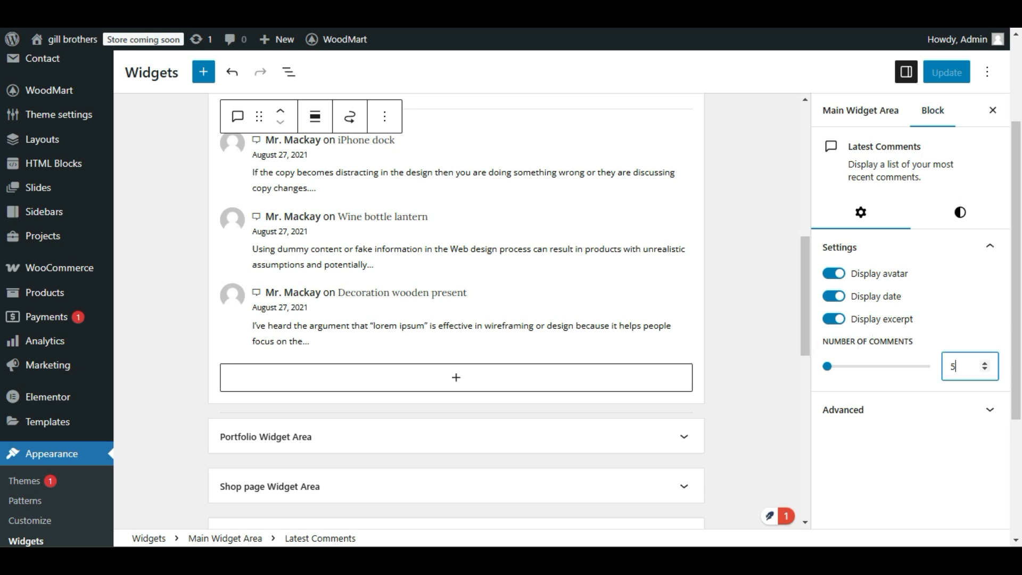
{"action": "double_click", "coordinate": [953, 366]}
{"action": "type", "text": "2"}
{"action": "left_click", "coordinate": [926, 384]}
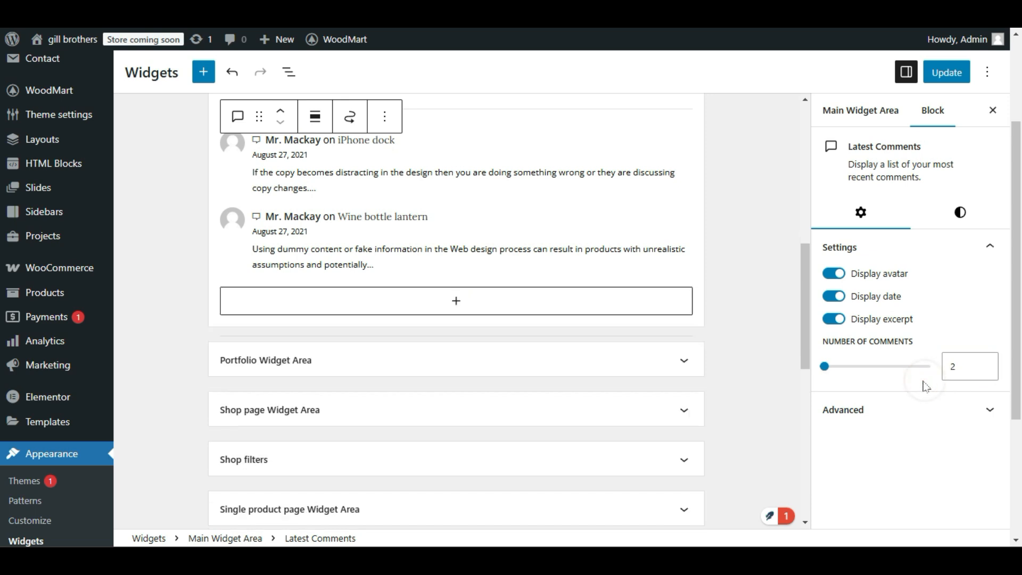
Turn off the avatar and date display in the Latest Comments block.
{"action": "scroll", "coordinate": [570, 296], "scroll_direction": "up", "scroll_amount": 3}
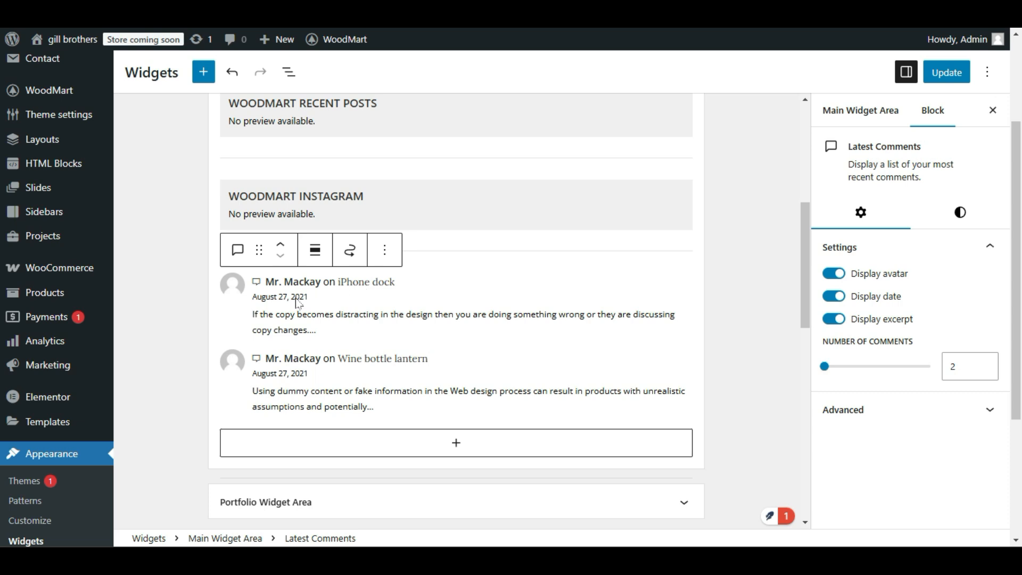
{"action": "left_click", "coordinate": [835, 275]}
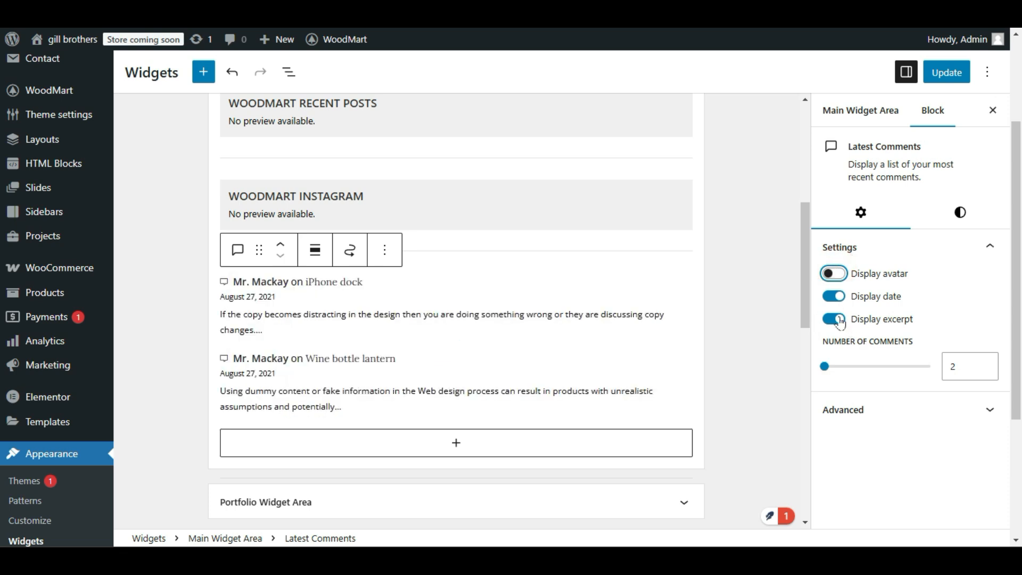
{"action": "left_click", "coordinate": [834, 296]}
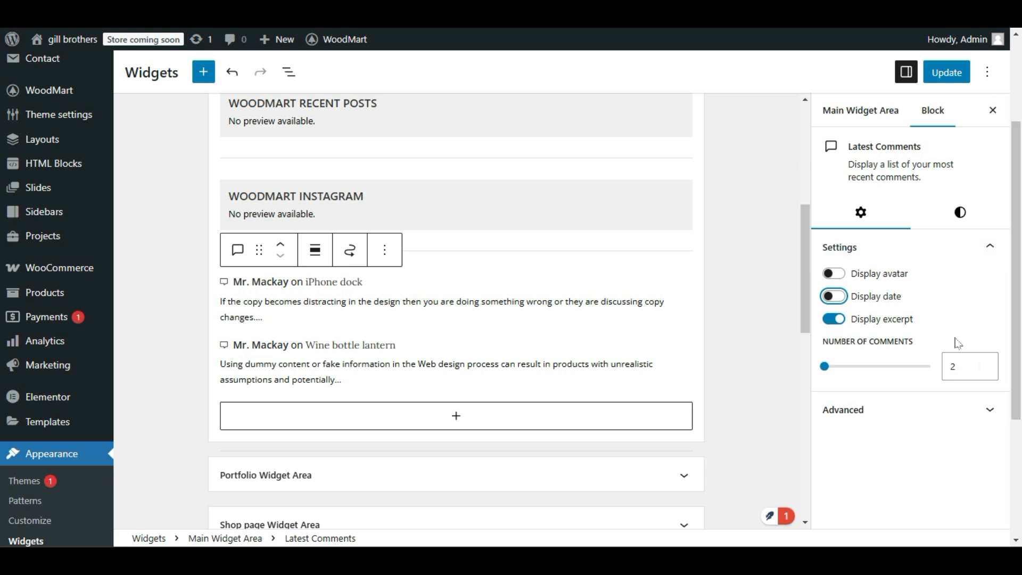
Save the widget changes and check the two latest comments in the live page's sidebar.
{"action": "left_click", "coordinate": [947, 72]}
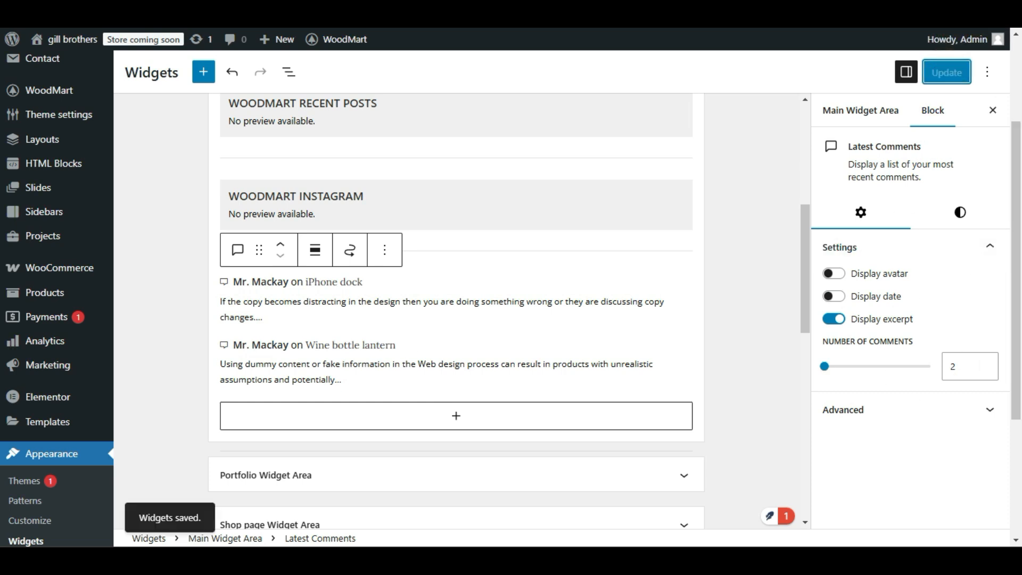
{"action": "left_click", "coordinate": [184, 11]}
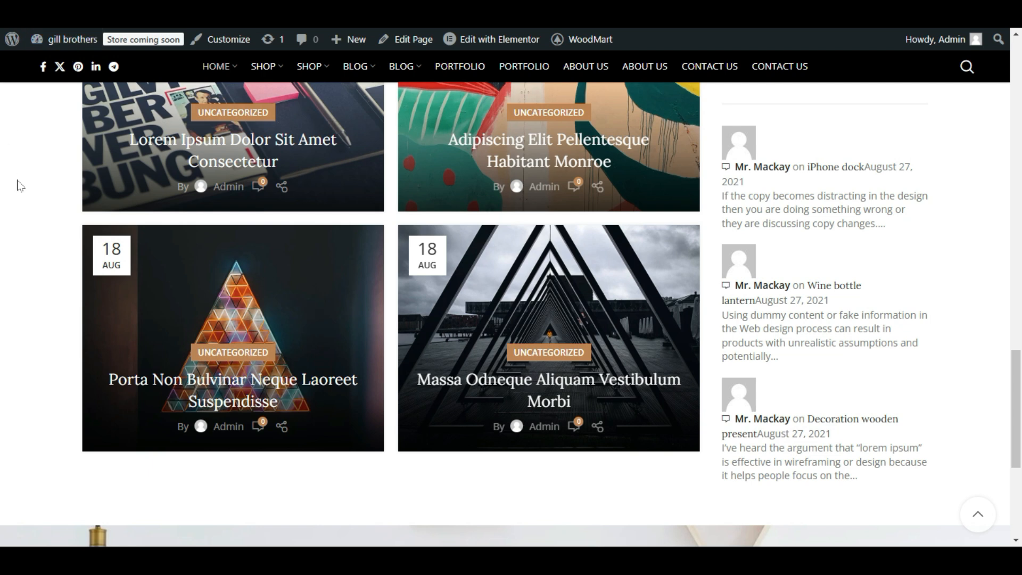
{"action": "scroll", "coordinate": [873, 414], "scroll_direction": "up", "scroll_amount": 3}
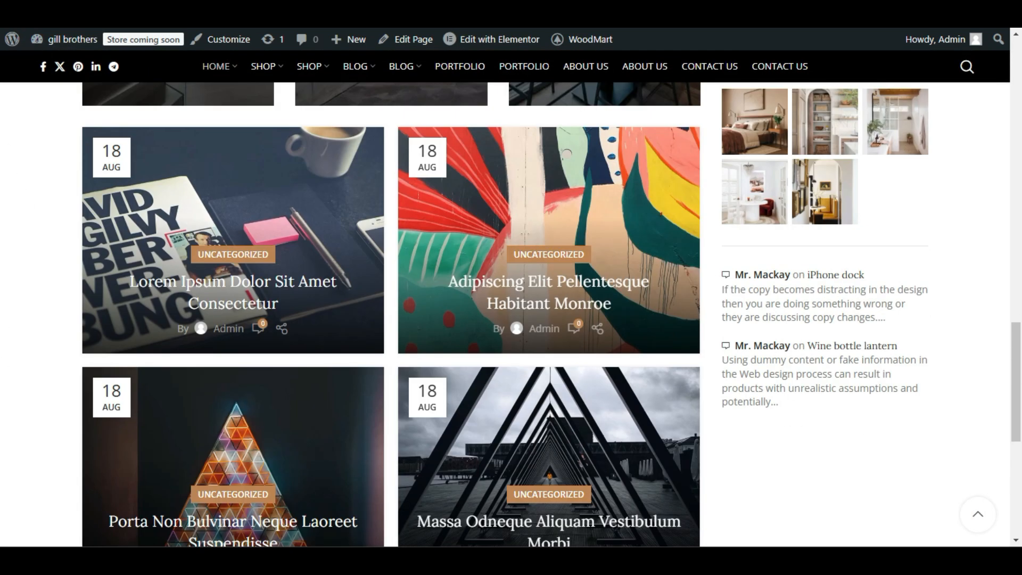
{"action": "left_click_drag", "start_coordinate": [921, 326], "coordinate": [905, 341]}
Turn the avatar display back on in the Latest Comments block.
{"action": "left_click", "coordinate": [835, 384]}
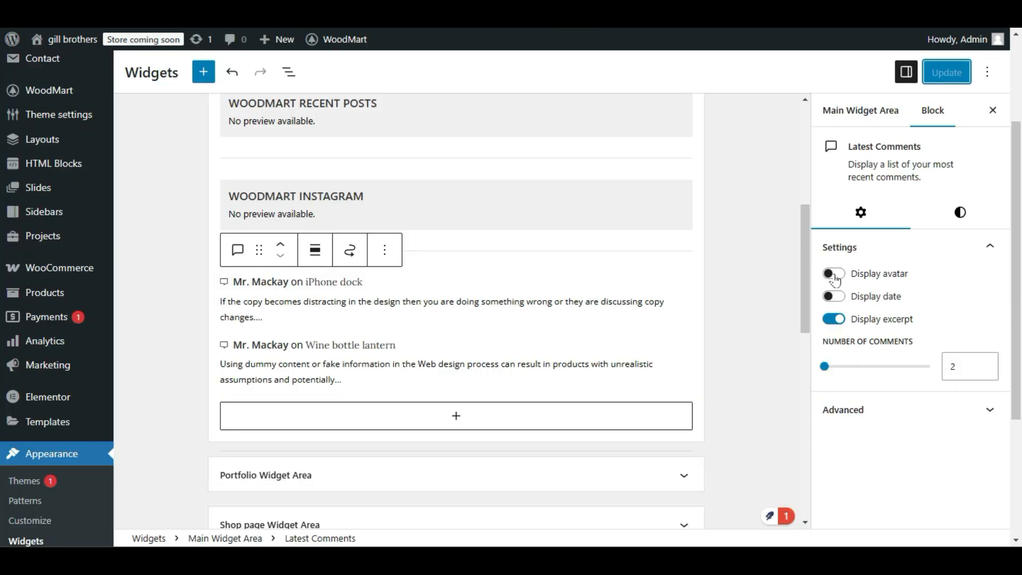
{"action": "left_click", "coordinate": [834, 274]}
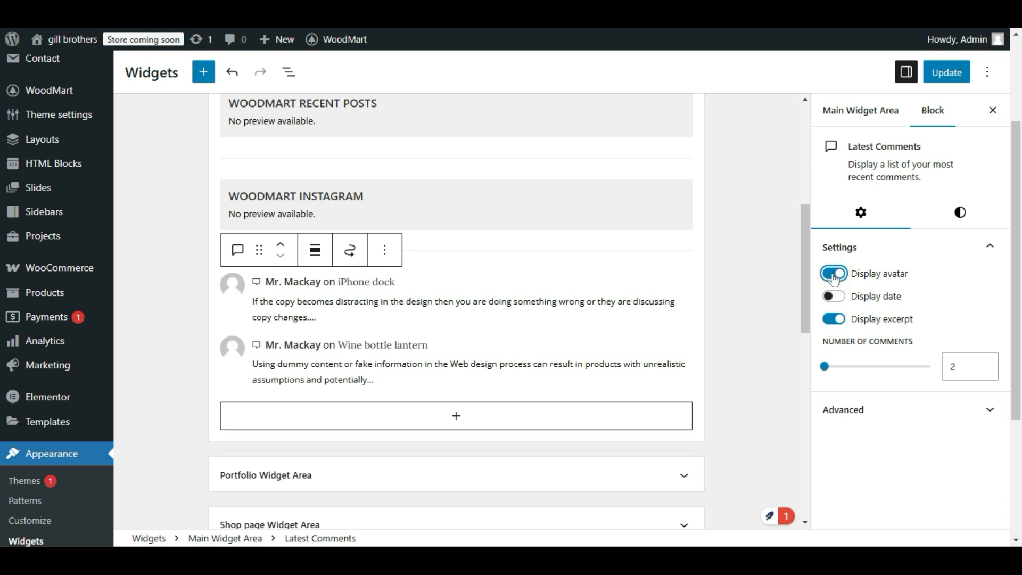
{"action": "left_click", "coordinate": [232, 284]}
{"action": "left_click", "coordinate": [232, 346]}
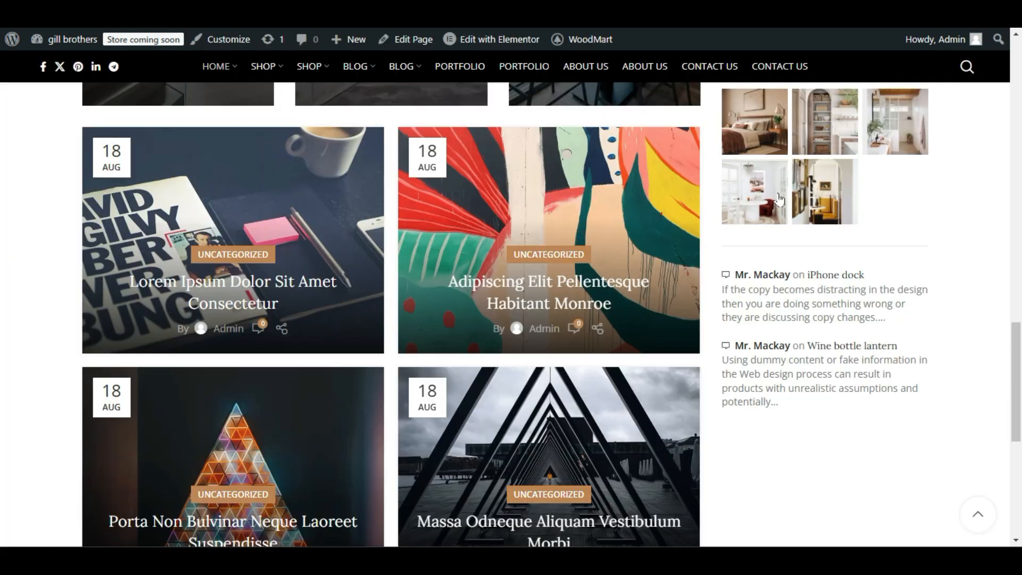
Examine the Subscribe And Learn About New First banner below the blog grid on the live page and in the Elementor editor.
{"action": "scroll", "coordinate": [852, 410], "scroll_direction": "down", "scroll_amount": 5}
{"action": "scroll", "coordinate": [846, 400], "scroll_direction": "down", "scroll_amount": 3}
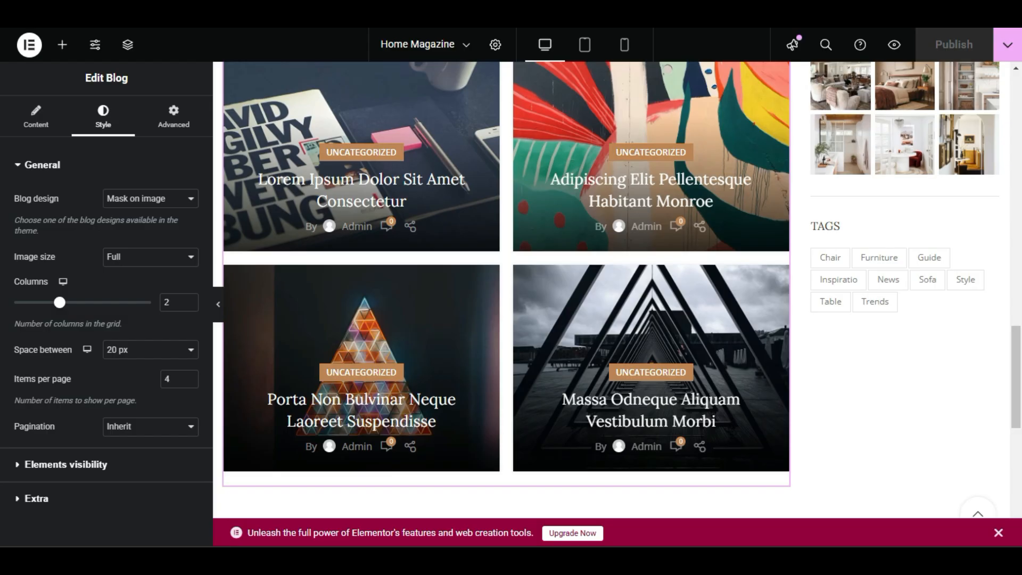
{"action": "scroll", "coordinate": [395, 321], "scroll_direction": "down", "scroll_amount": 9}
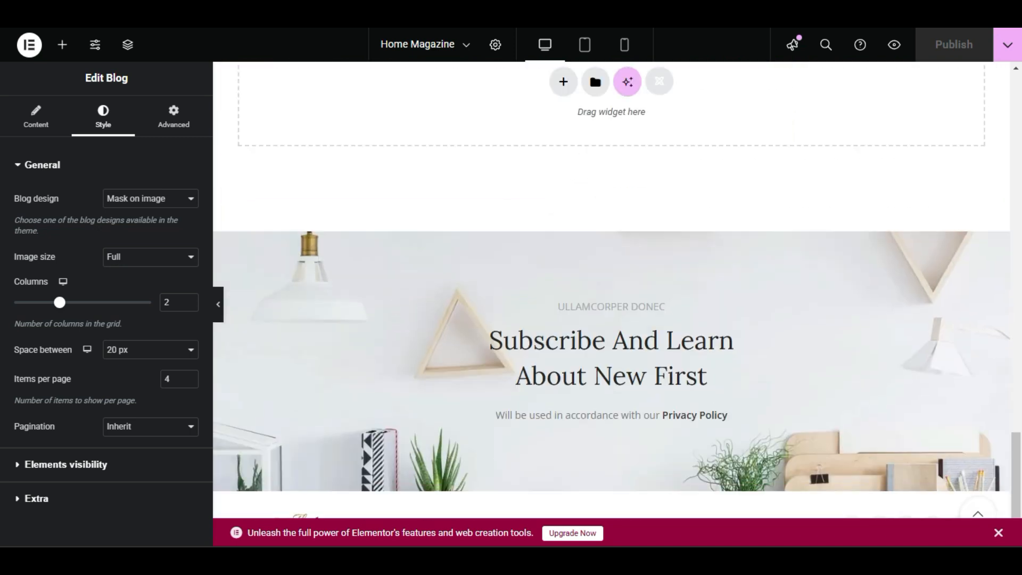
{"action": "left_click", "coordinate": [470, 326]}
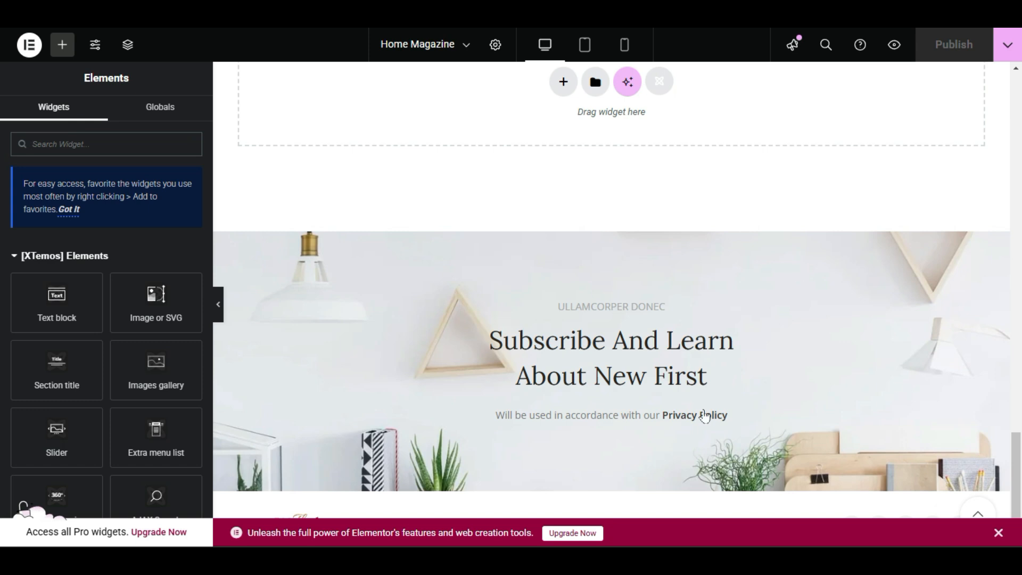
{"action": "triple_click", "coordinate": [442, 292]}
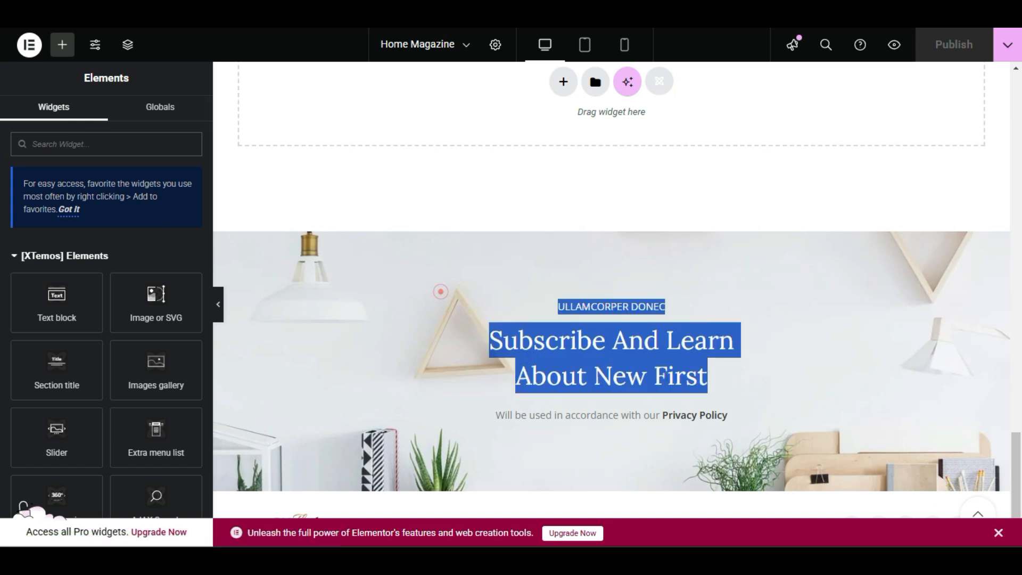
{"action": "left_click", "coordinate": [862, 440]}
{"action": "scroll", "coordinate": [840, 485], "scroll_direction": "up", "scroll_amount": 2}
{"action": "scroll", "coordinate": [840, 486], "scroll_direction": "down", "scroll_amount": 2}
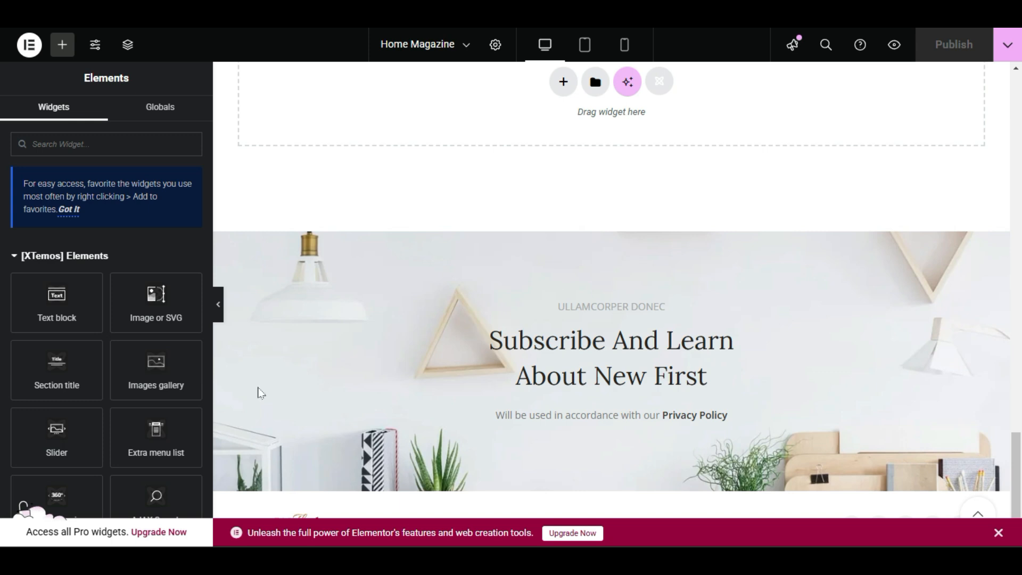
Try to open the Subscribe And Learn About New First banner for editing from within the Home Magazine page.
{"action": "right_click", "coordinate": [540, 349]}
{"action": "left_click", "coordinate": [346, 341]}
{"action": "left_click_drag", "start_coordinate": [370, 314], "coordinate": [870, 379]}
{"action": "left_click", "coordinate": [871, 378]}
{"action": "triple_click", "coordinate": [512, 351]}
{"action": "left_click", "coordinate": [524, 383]}
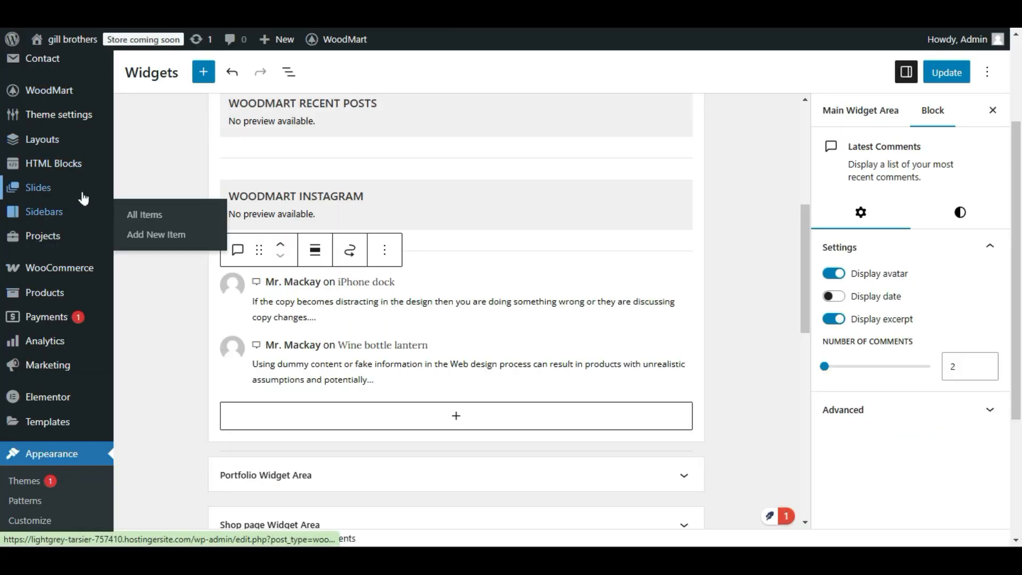
Leave the Widgets editor without saving and look through the HTML Blocks list for the magazine prefooter.
{"action": "mouse_move", "coordinate": [84, 167]}
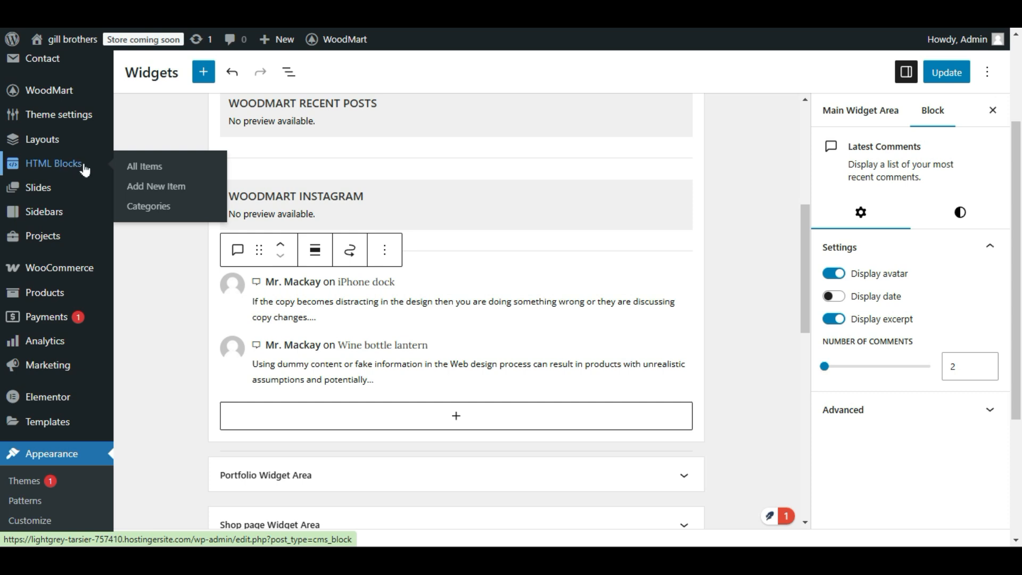
{"action": "mouse_move", "coordinate": [79, 148]}
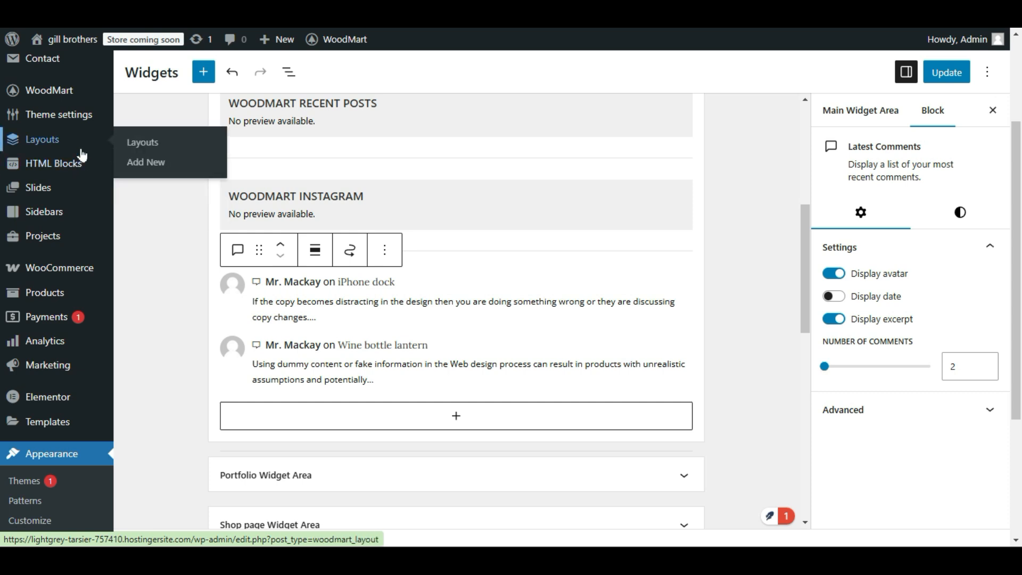
{"action": "left_click", "coordinate": [127, 149]}
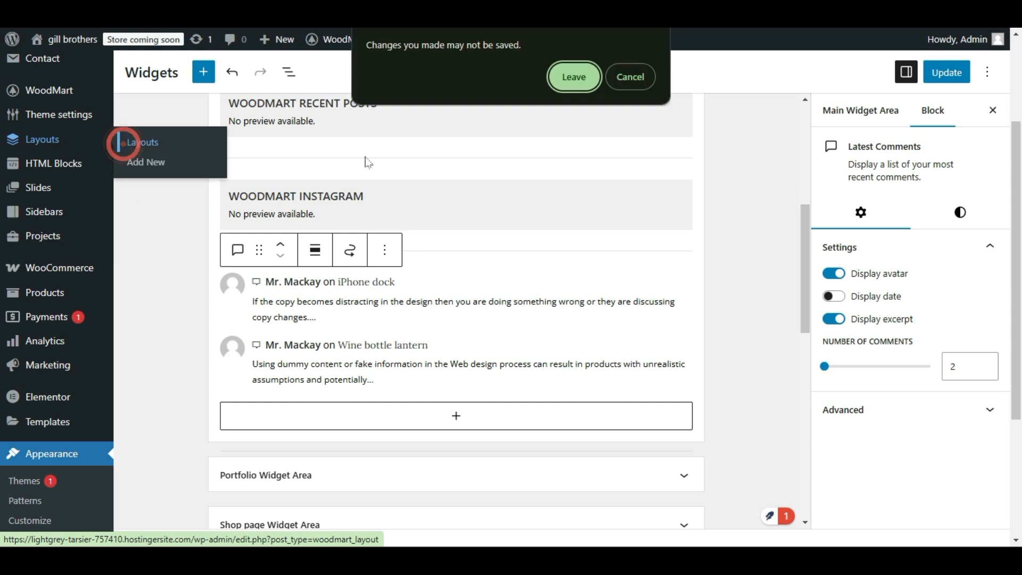
{"action": "left_click", "coordinate": [571, 76]}
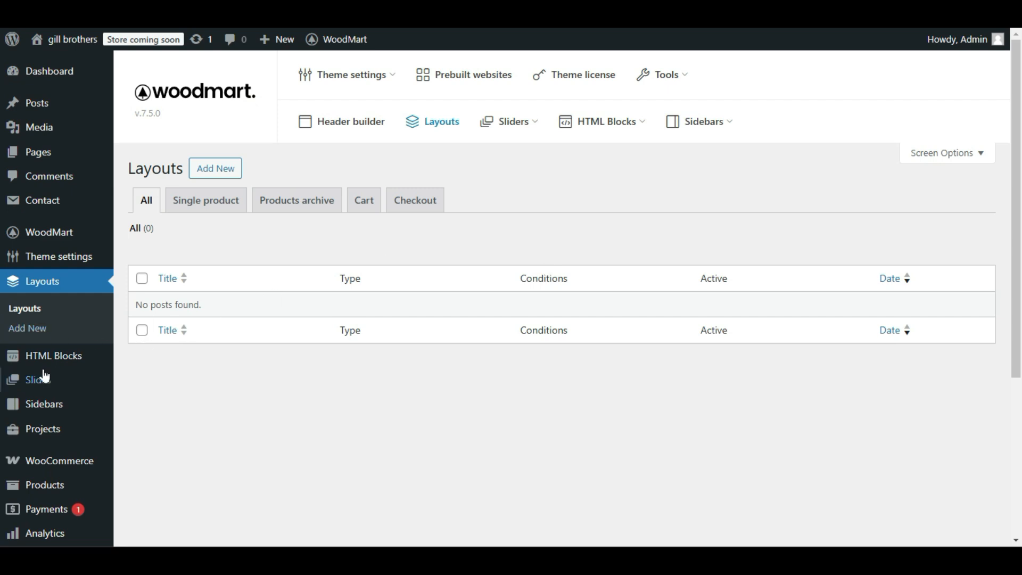
{"action": "left_click", "coordinate": [64, 365]}
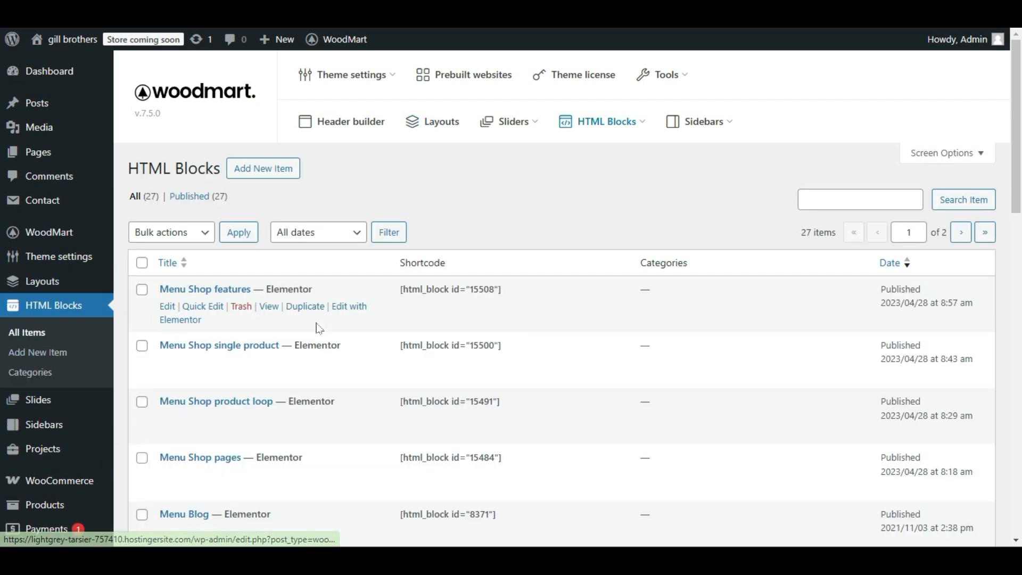
{"action": "scroll", "coordinate": [317, 328], "scroll_direction": "down", "scroll_amount": 4}
{"action": "scroll", "coordinate": [319, 329], "scroll_direction": "down", "scroll_amount": 5}
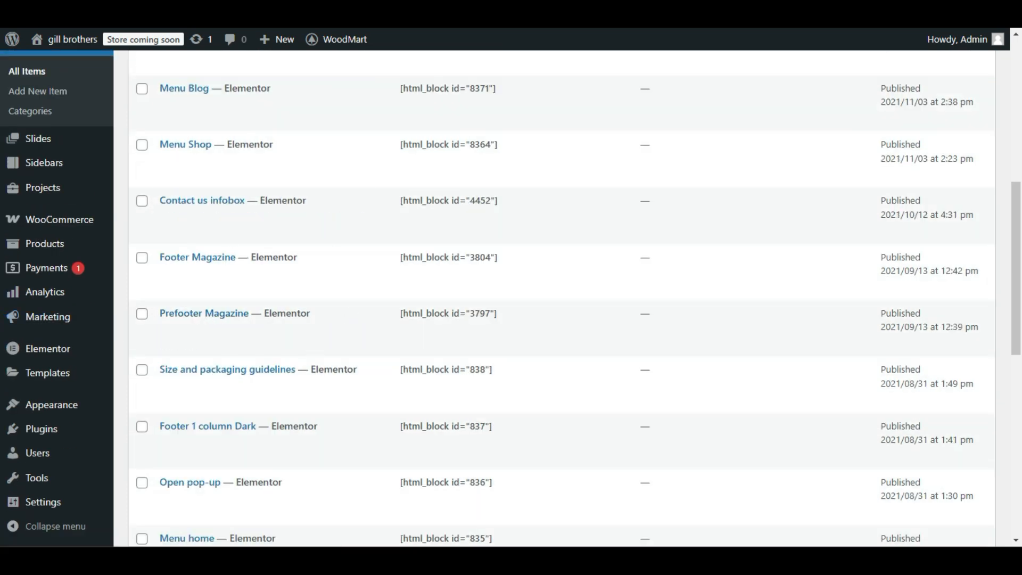
Check the live page's subscribe banner and view the Prefooter Magazine block in a new tab to compare them.
{"action": "left_click", "coordinate": [127, 7]}
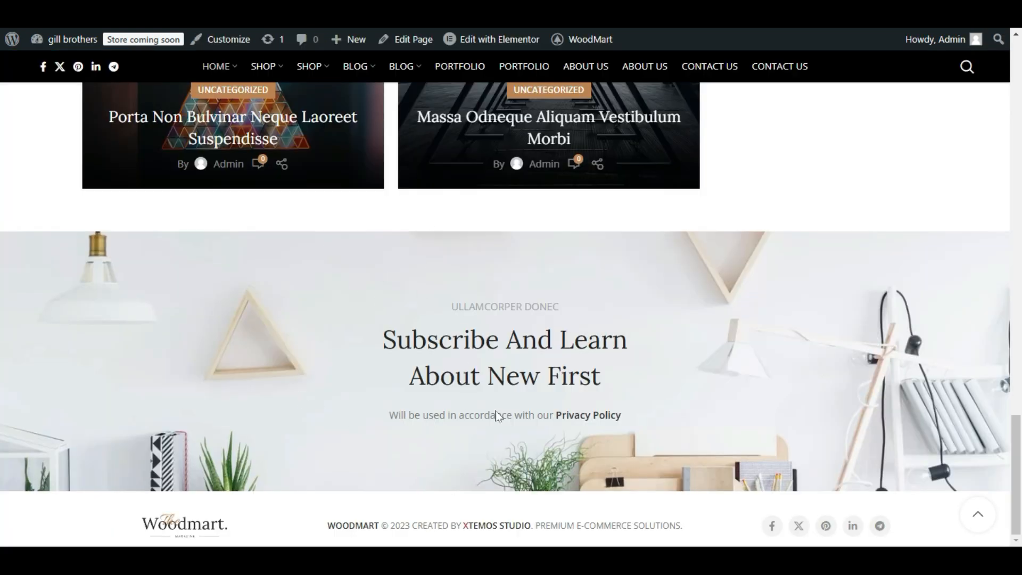
{"action": "key", "text": "ctrl+Tab"}
{"action": "mouse_move", "coordinate": [192, 326]}
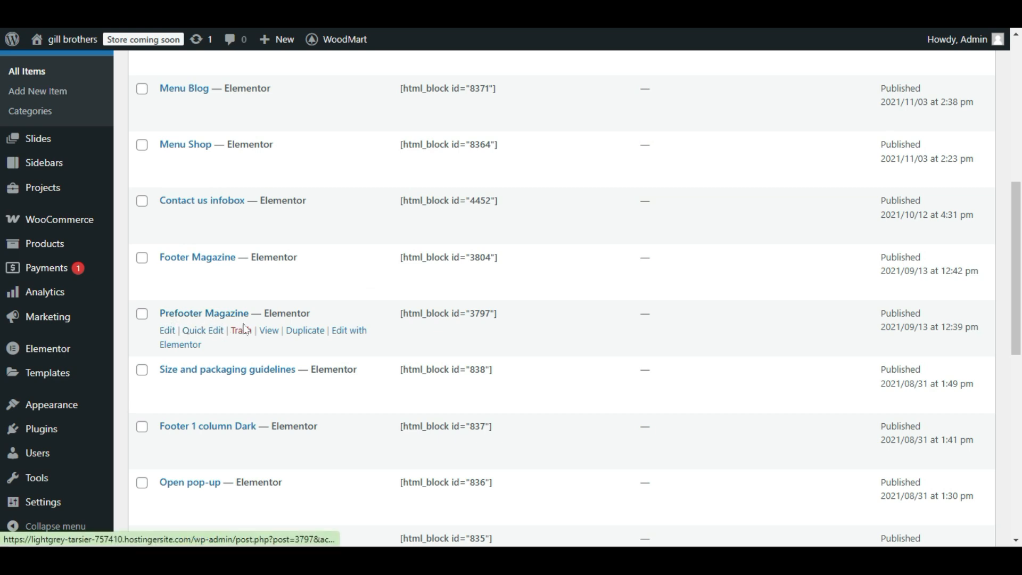
{"action": "right_click", "coordinate": [273, 334]}
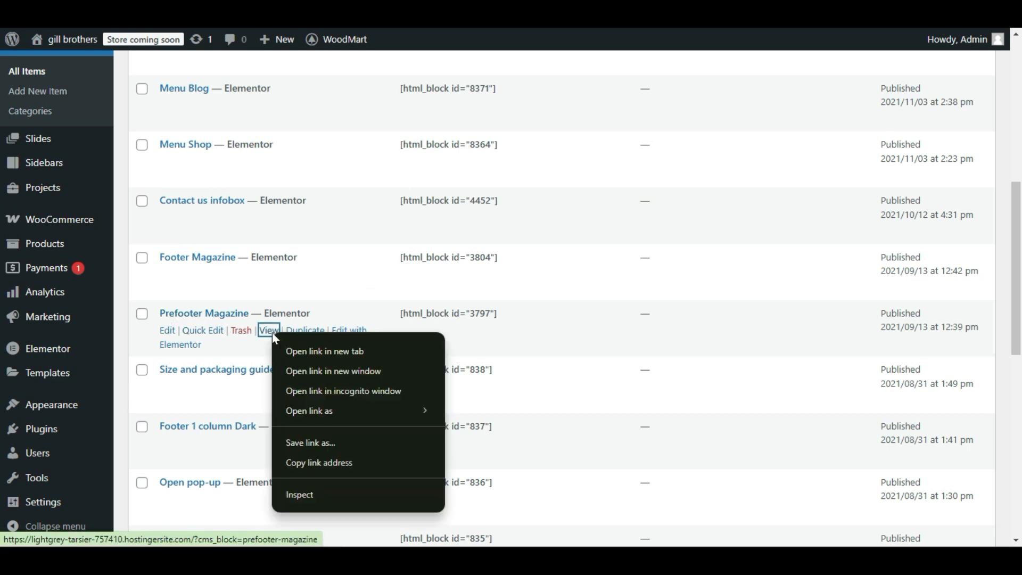
{"action": "left_click", "coordinate": [280, 346]}
{"action": "left_click", "coordinate": [181, 11]}
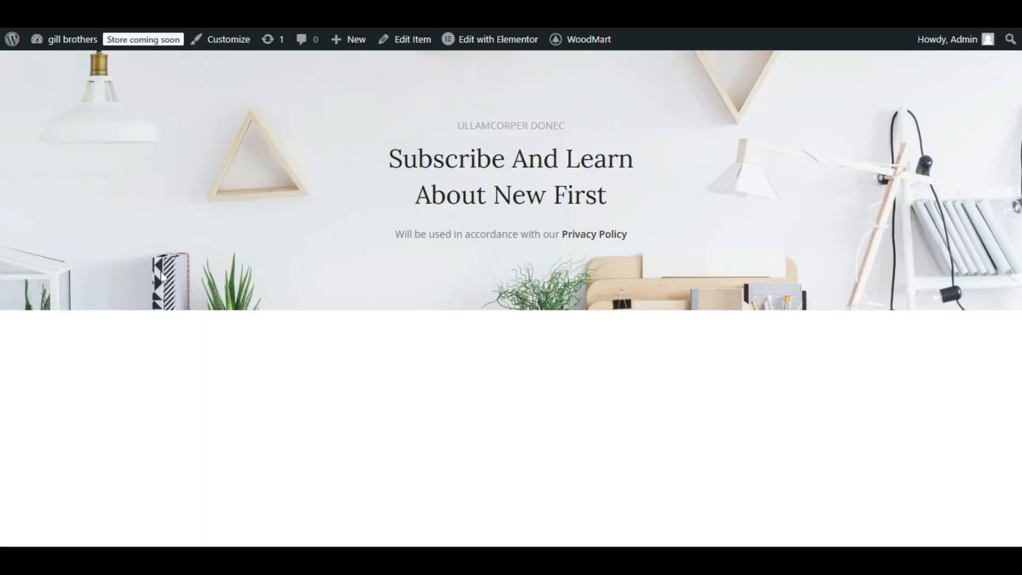
{"action": "left_click_drag", "start_coordinate": [374, 155], "coordinate": [728, 272]}
{"action": "left_click", "coordinate": [728, 272]}
Return to the Home Magazine page in Elementor and examine the area around the subscribe banner.
{"action": "left_click", "coordinate": [64, 11]}
{"action": "mouse_move", "coordinate": [170, 257]}
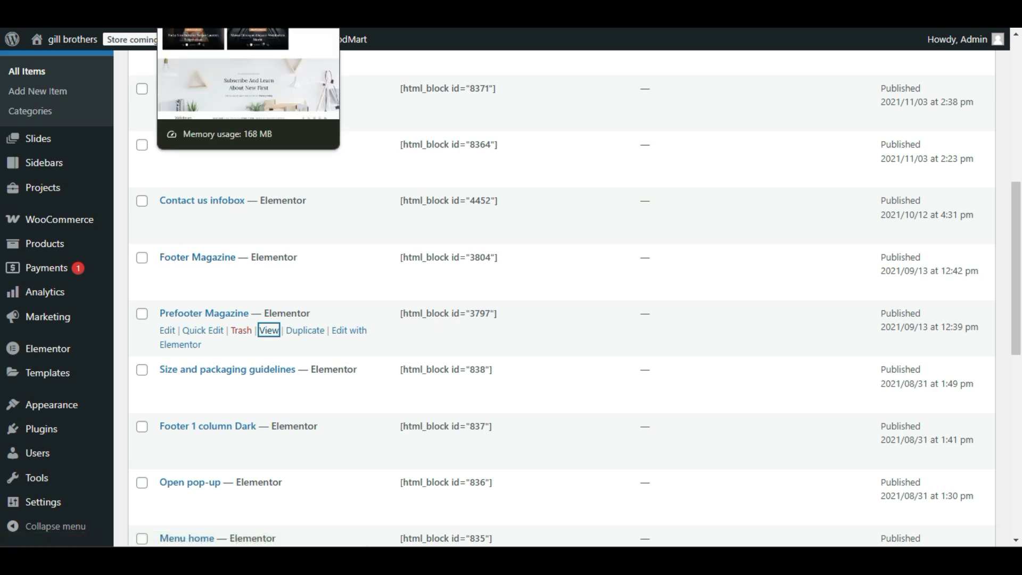
{"action": "left_click", "coordinate": [184, 11]}
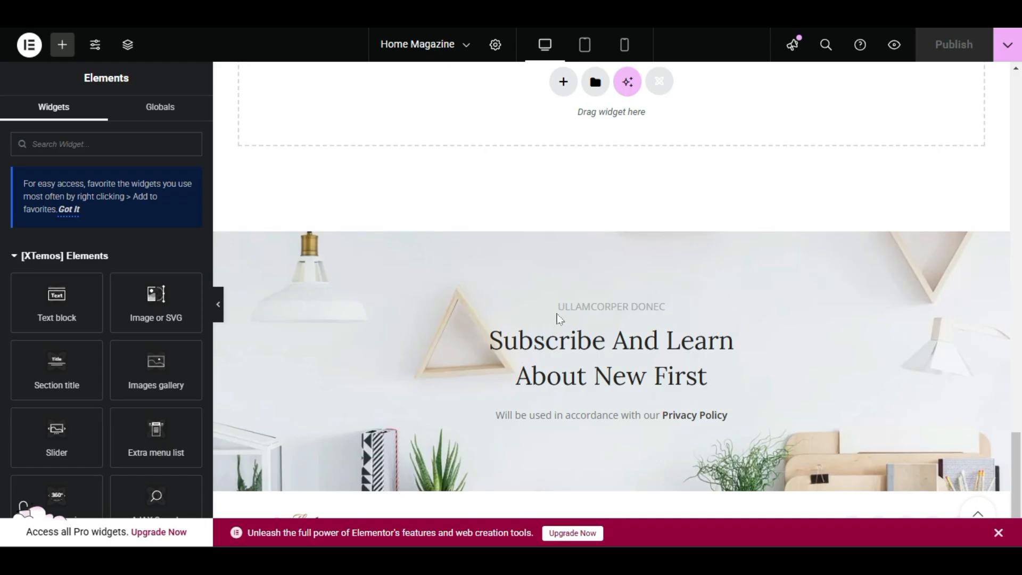
{"action": "scroll", "coordinate": [541, 314], "scroll_direction": "up", "scroll_amount": 10}
{"action": "scroll", "coordinate": [596, 272], "scroll_direction": "down", "scroll_amount": 6}
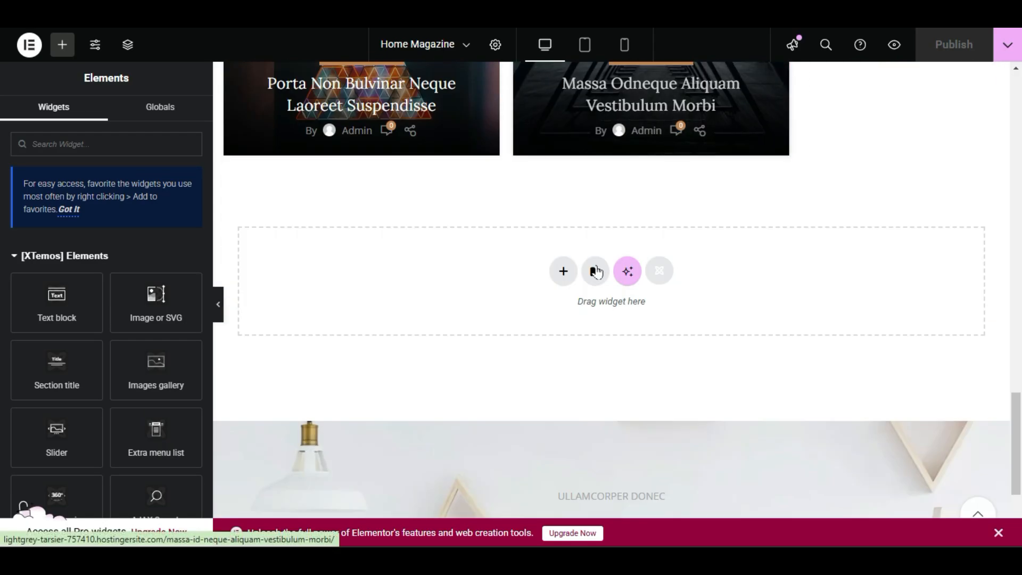
{"action": "scroll", "coordinate": [403, 244], "scroll_direction": "down", "scroll_amount": 3}
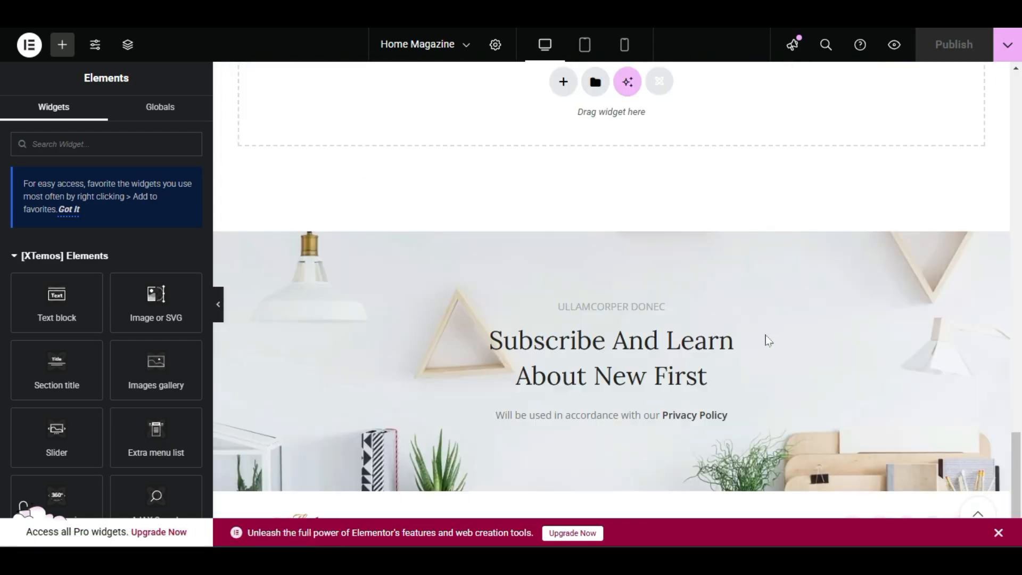
Go back to the HTML Blocks list and open the Prefooter Magazine block in Elementor.
{"action": "left_click", "coordinate": [115, 14]}
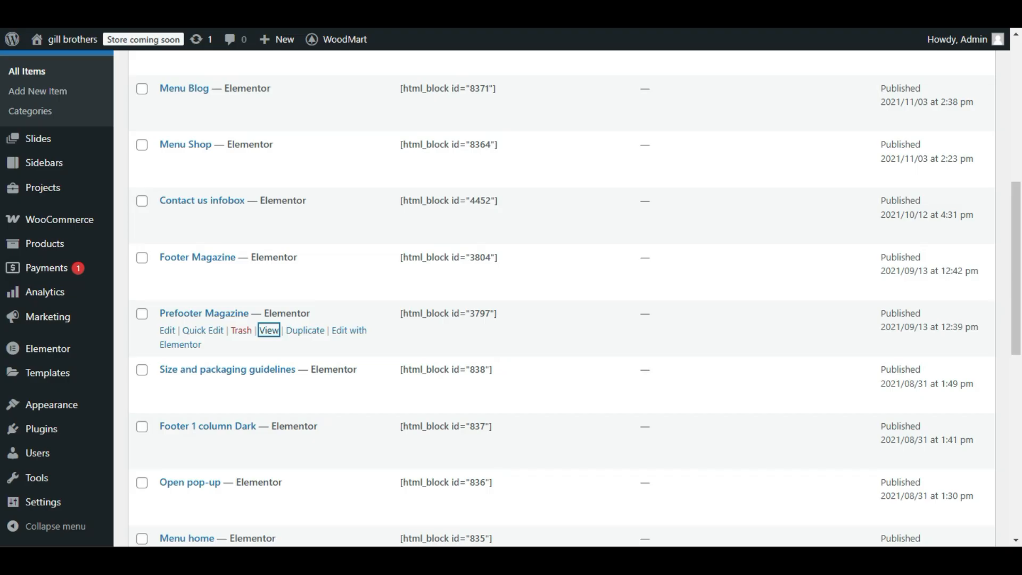
{"action": "scroll", "coordinate": [191, 319], "scroll_direction": "up", "scroll_amount": 3}
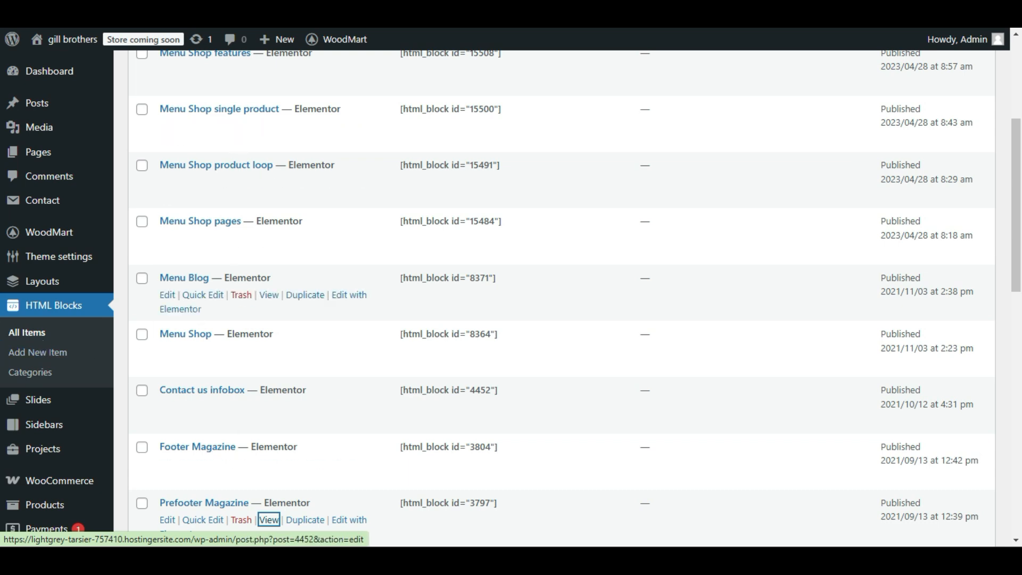
{"action": "scroll", "coordinate": [208, 346], "scroll_direction": "down", "scroll_amount": 3}
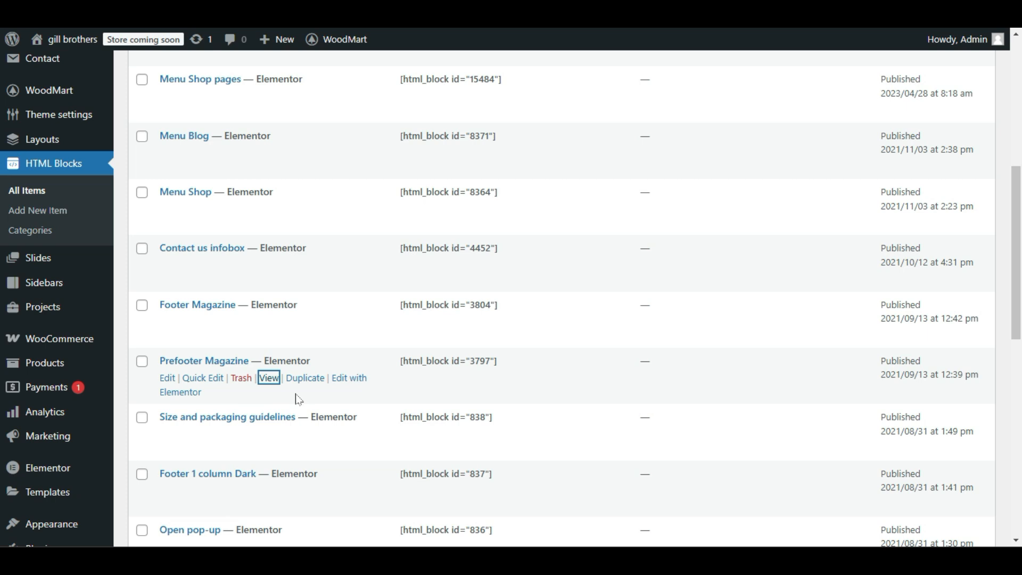
{"action": "left_click", "coordinate": [353, 385]}
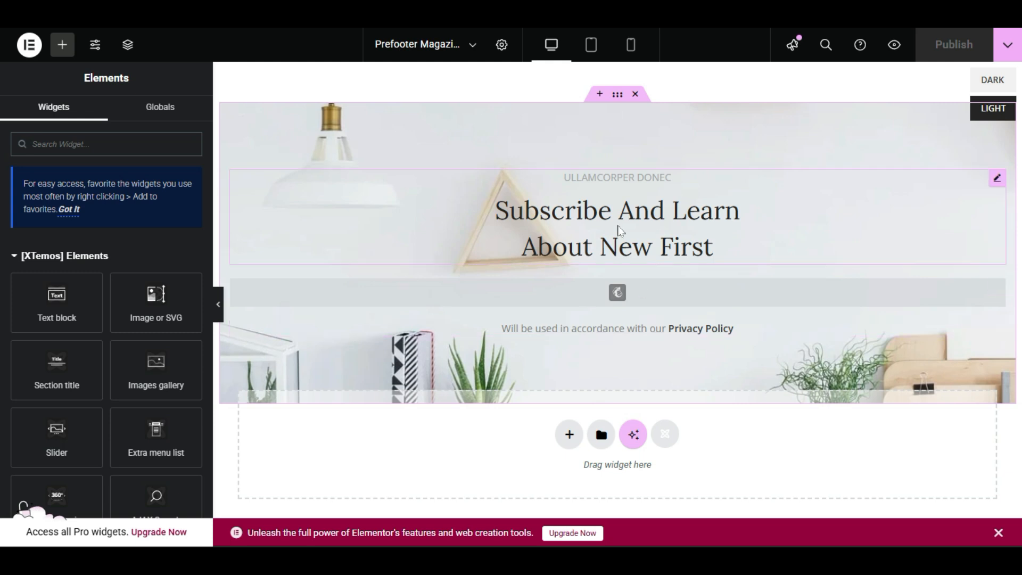
Open the banner's Section title widget for editing and go through its subtitle and title text.
{"action": "right_click", "coordinate": [615, 225]}
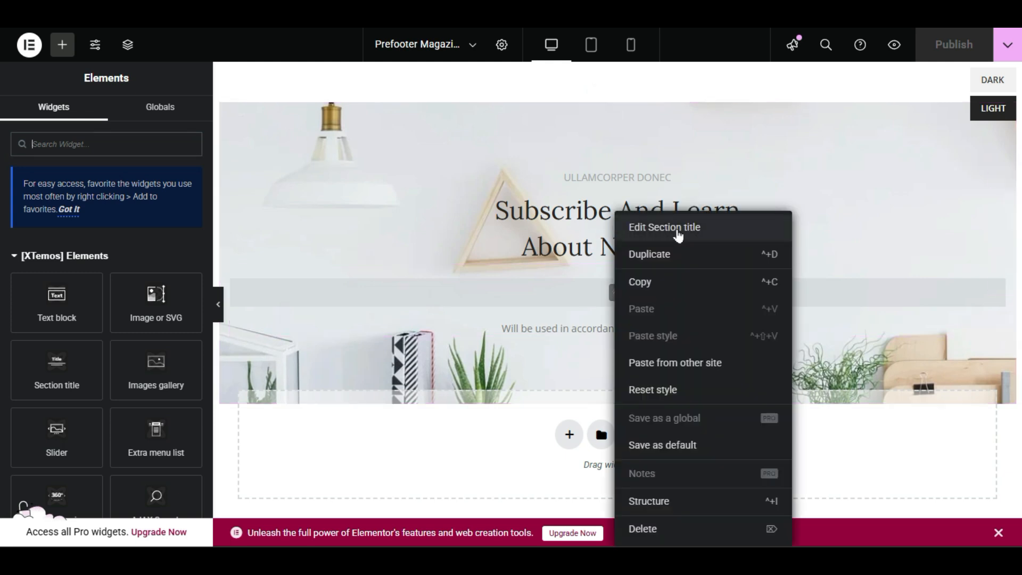
{"action": "left_click", "coordinate": [699, 230]}
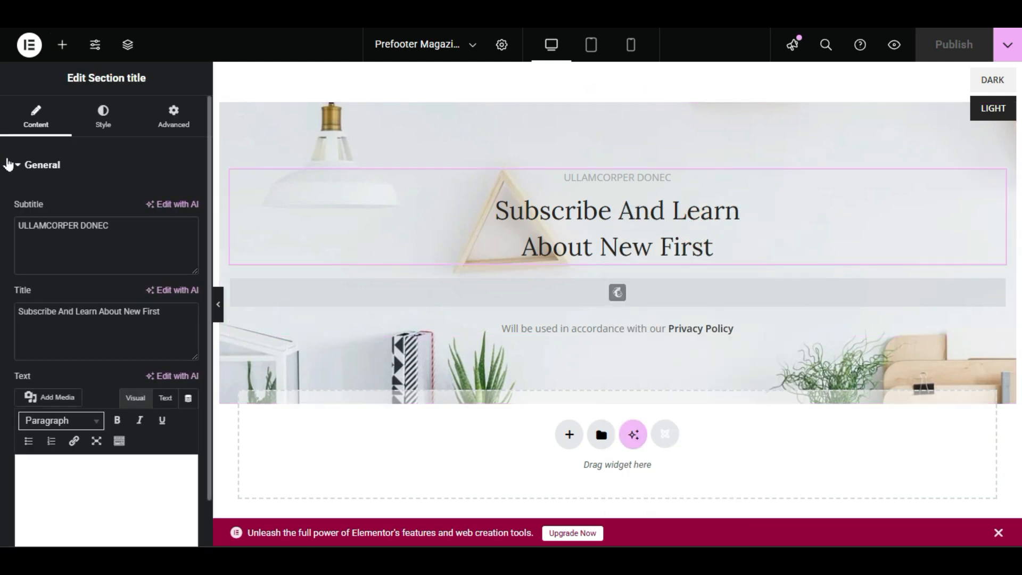
{"action": "left_click_drag", "start_coordinate": [131, 226], "coordinate": [17, 226]}
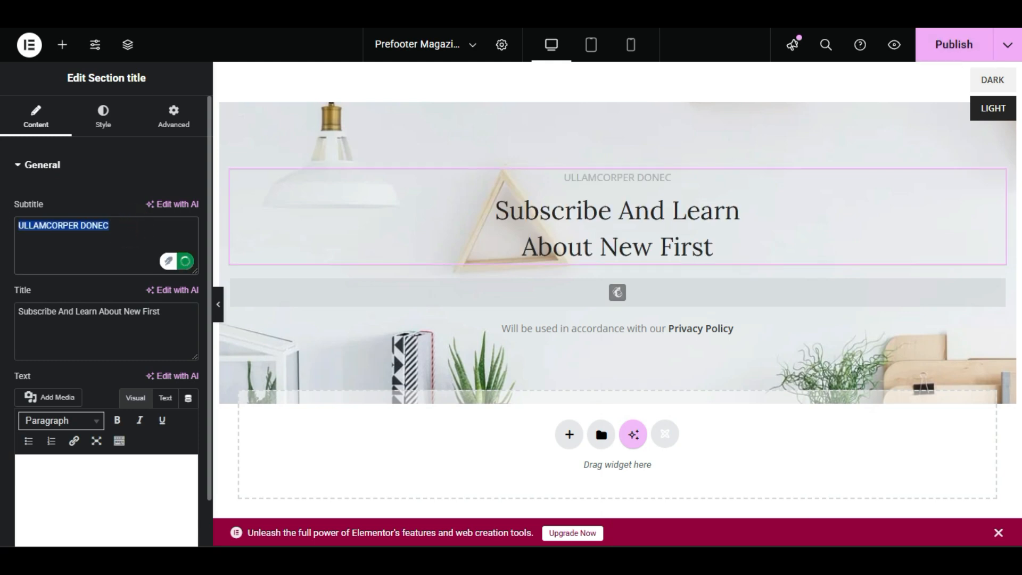
{"action": "triple_click", "coordinate": [84, 310]}
{"action": "left_click", "coordinate": [84, 341]}
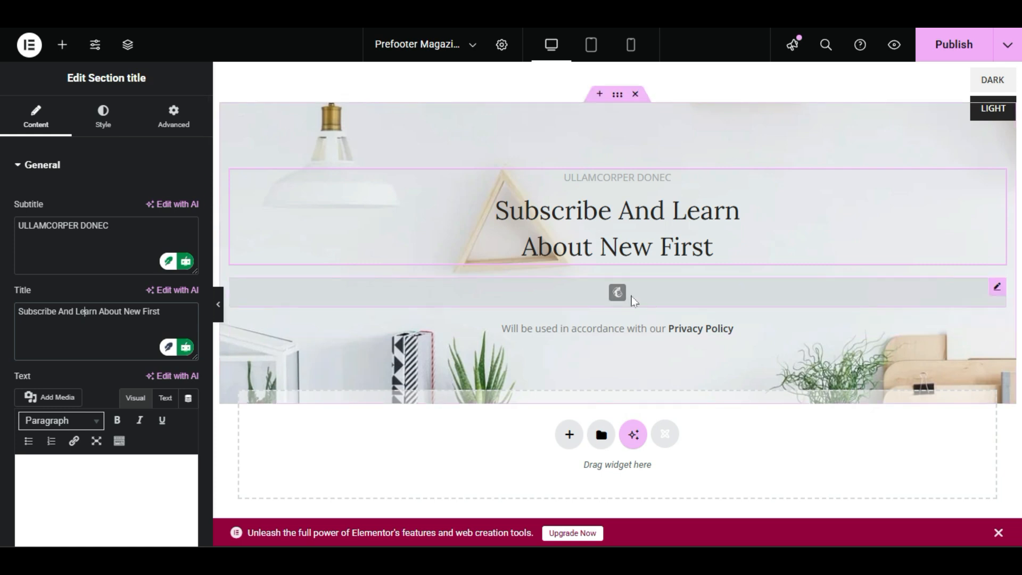
Open the banner's Mailchimp widget settings and show the available forms.
{"action": "left_click", "coordinate": [671, 299]}
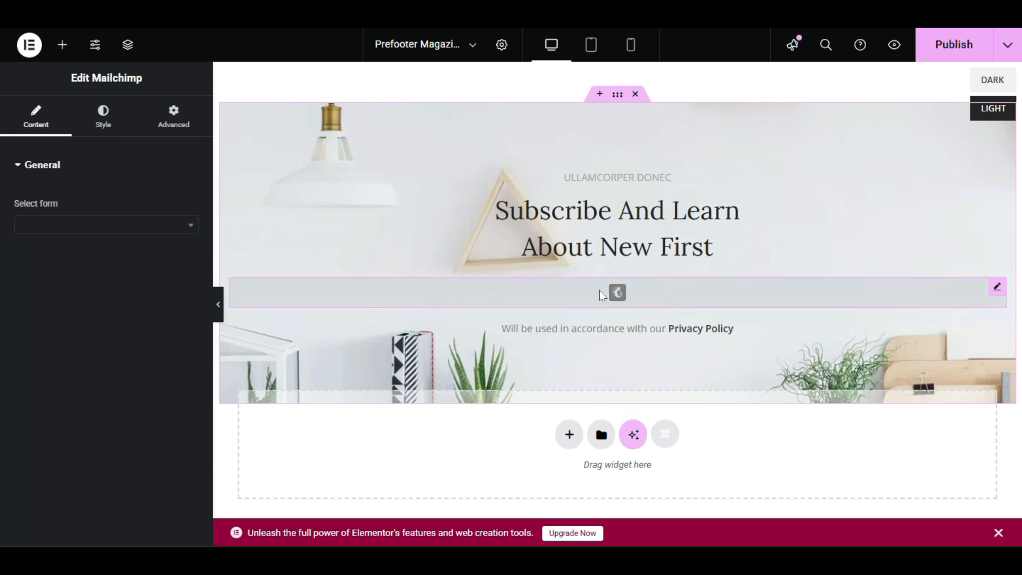
{"action": "left_click", "coordinate": [130, 224]}
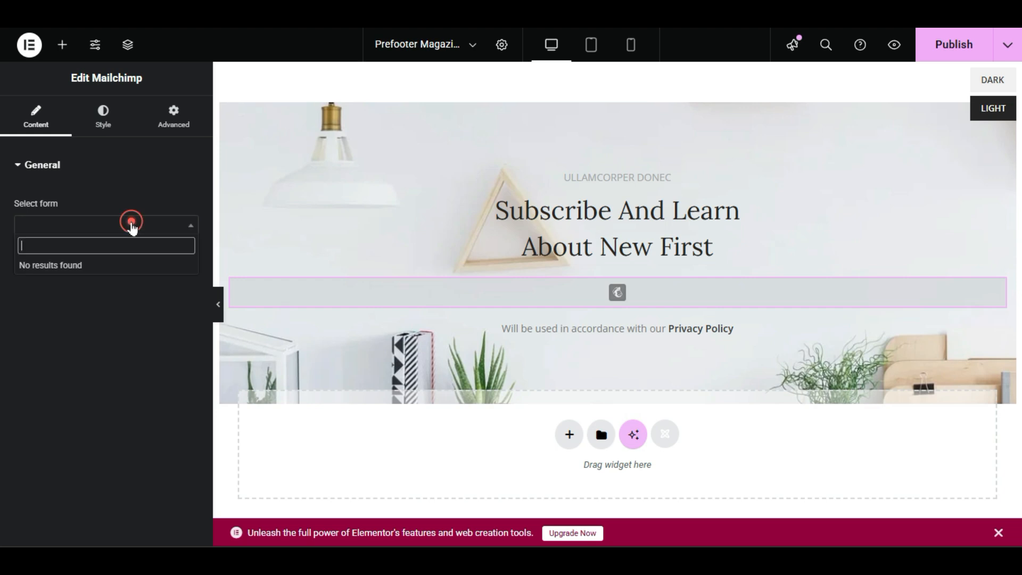
Close the Home Magazine editor and leave the Prefooter Magazine editor without saving its changes.
{"action": "left_click", "coordinate": [105, 249]}
{"action": "left_click", "coordinate": [101, 289]}
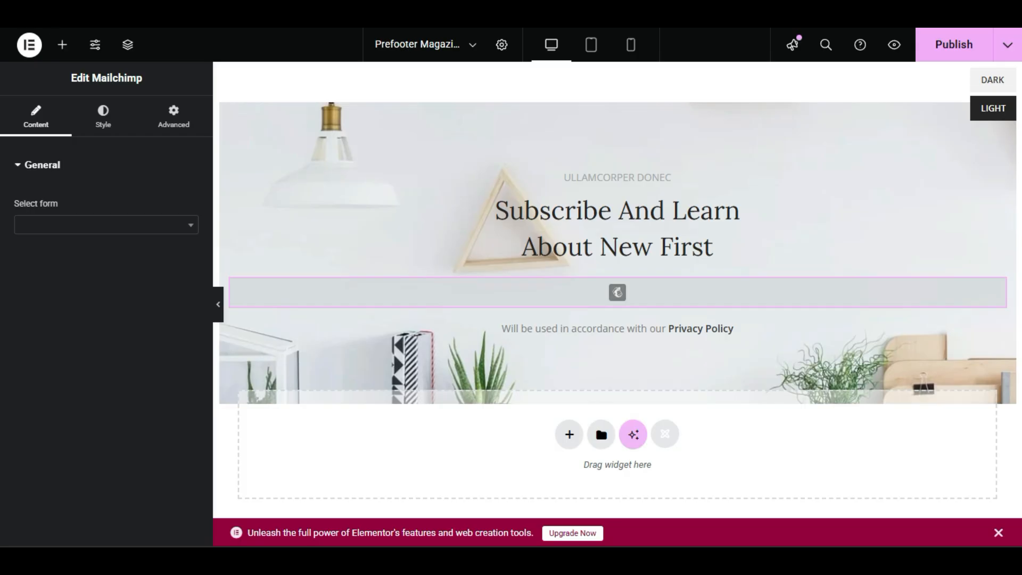
{"action": "key", "text": "ctrl+w"}
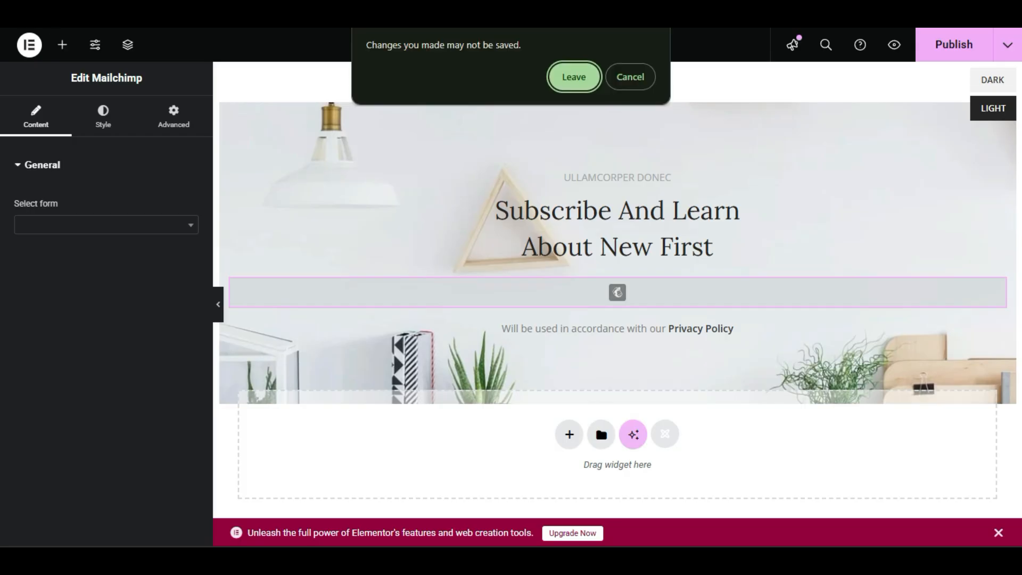
{"action": "left_click", "coordinate": [574, 77]}
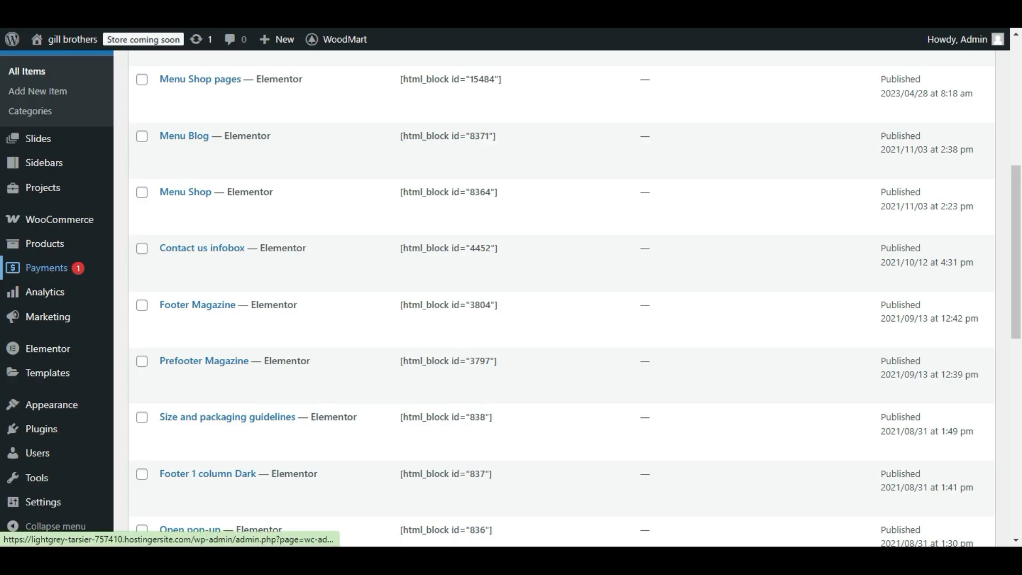
Install and activate the MailChimp for WordPress plugin from WoodMart's theme plugins page.
{"action": "mouse_move", "coordinate": [67, 415]}
{"action": "scroll", "coordinate": [66, 418], "scroll_direction": "down", "scroll_amount": 1}
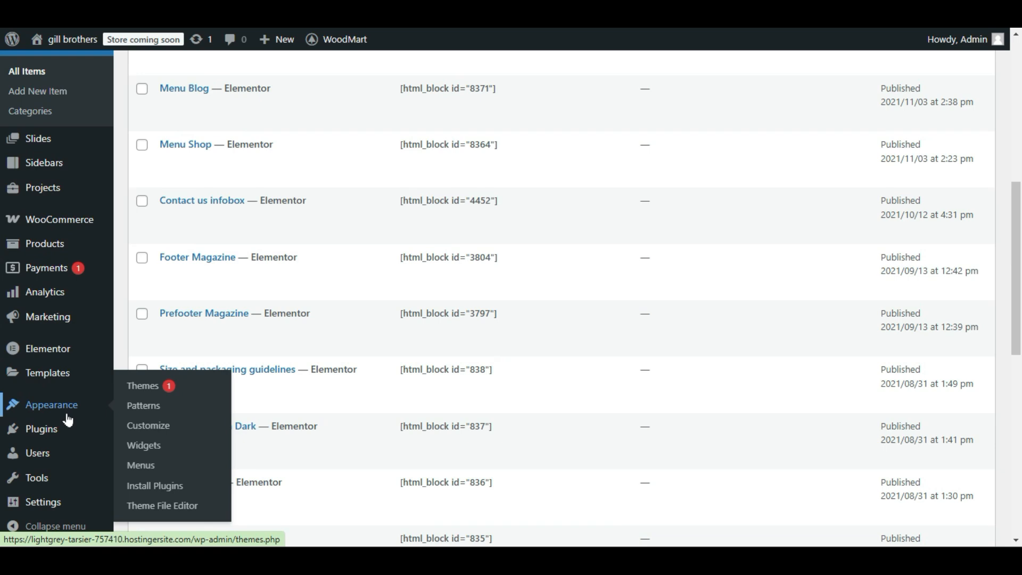
{"action": "scroll", "coordinate": [67, 420], "scroll_direction": "up", "scroll_amount": 4}
{"action": "mouse_move", "coordinate": [90, 234]}
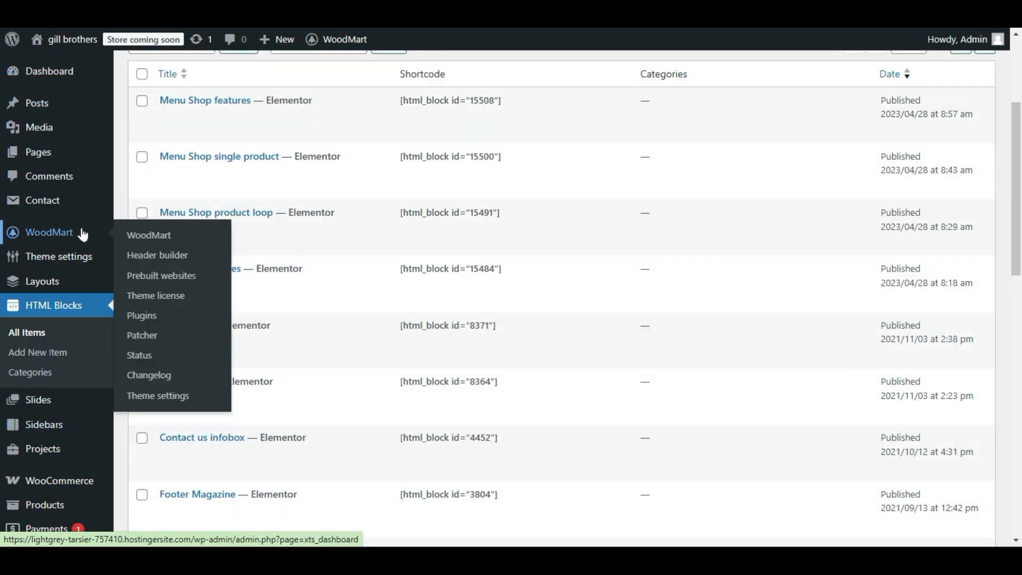
{"action": "scroll", "coordinate": [81, 233], "scroll_direction": "up", "scroll_amount": 1}
{"action": "left_click", "coordinate": [147, 318]}
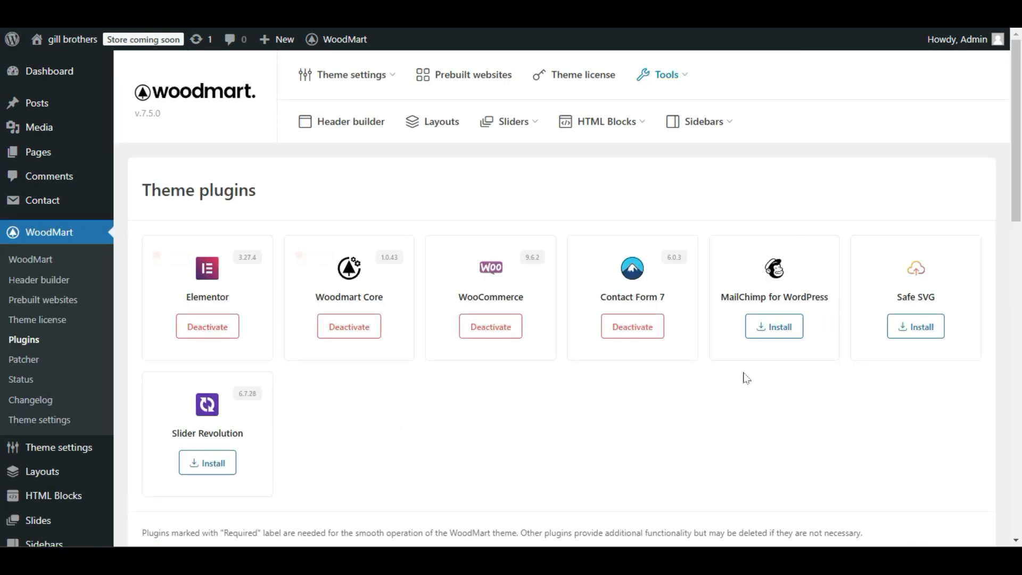
{"action": "left_click", "coordinate": [793, 324]}
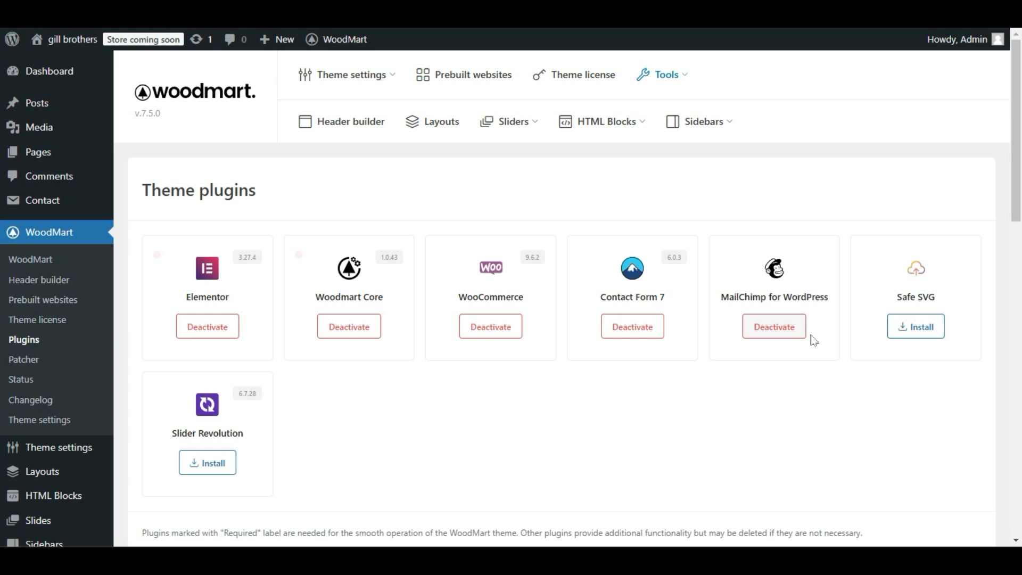
Reload the admin dashboard and open the MC4WP plugin's API settings page.
{"action": "scroll", "coordinate": [48, 391], "scroll_direction": "down", "scroll_amount": 3}
{"action": "scroll", "coordinate": [48, 390], "scroll_direction": "up", "scroll_amount": 3}
{"action": "mouse_move", "coordinate": [68, 73]}
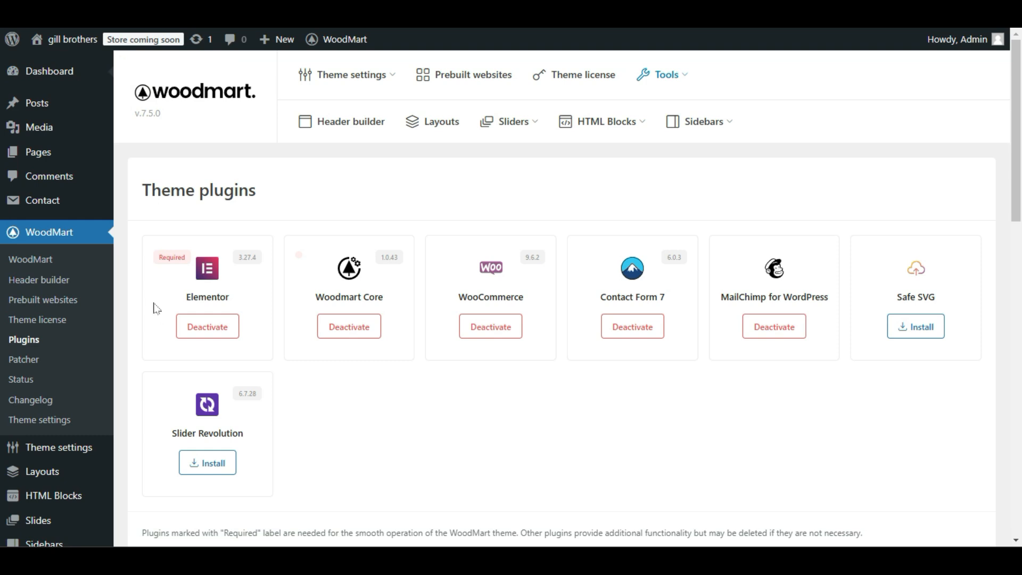
{"action": "scroll", "coordinate": [32, 234], "scroll_direction": "down", "scroll_amount": 5}
{"action": "scroll", "coordinate": [13, 288], "scroll_direction": "down", "scroll_amount": 2}
{"action": "mouse_move", "coordinate": [14, 288]}
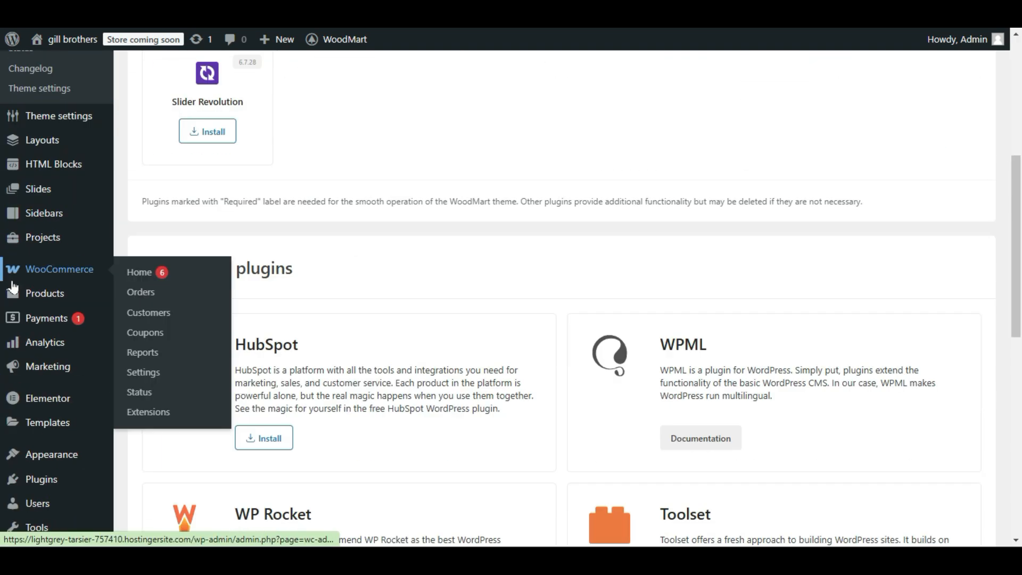
{"action": "scroll", "coordinate": [14, 287], "scroll_direction": "down", "scroll_amount": 2}
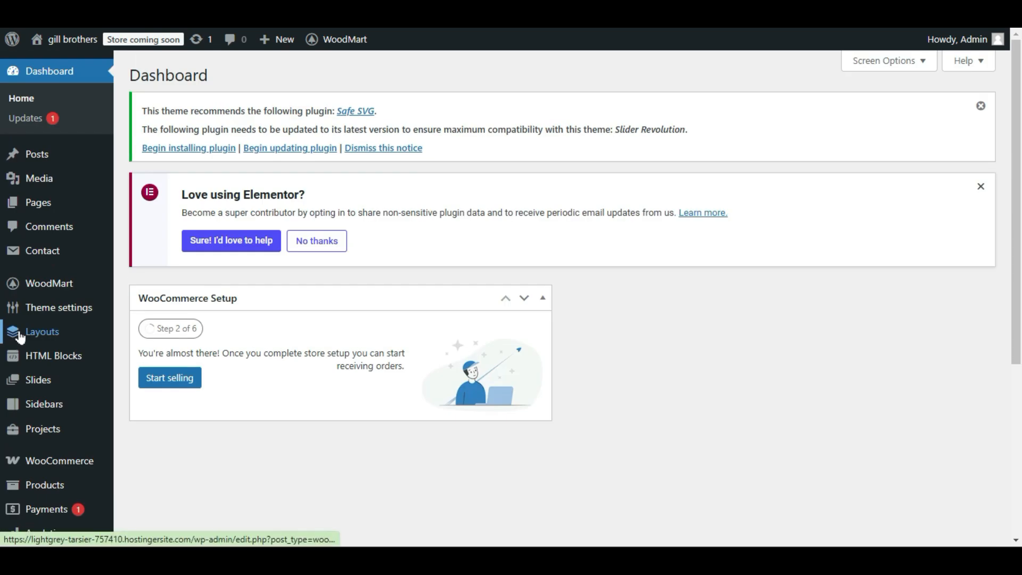
{"action": "scroll", "coordinate": [21, 337], "scroll_direction": "down", "scroll_amount": 3}
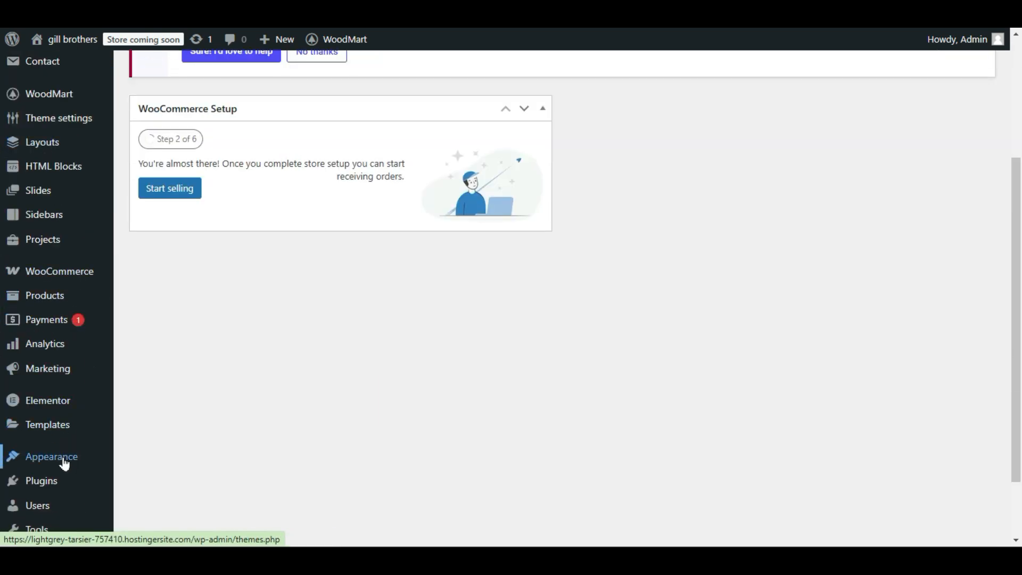
{"action": "scroll", "coordinate": [64, 463], "scroll_direction": "down", "scroll_amount": 2}
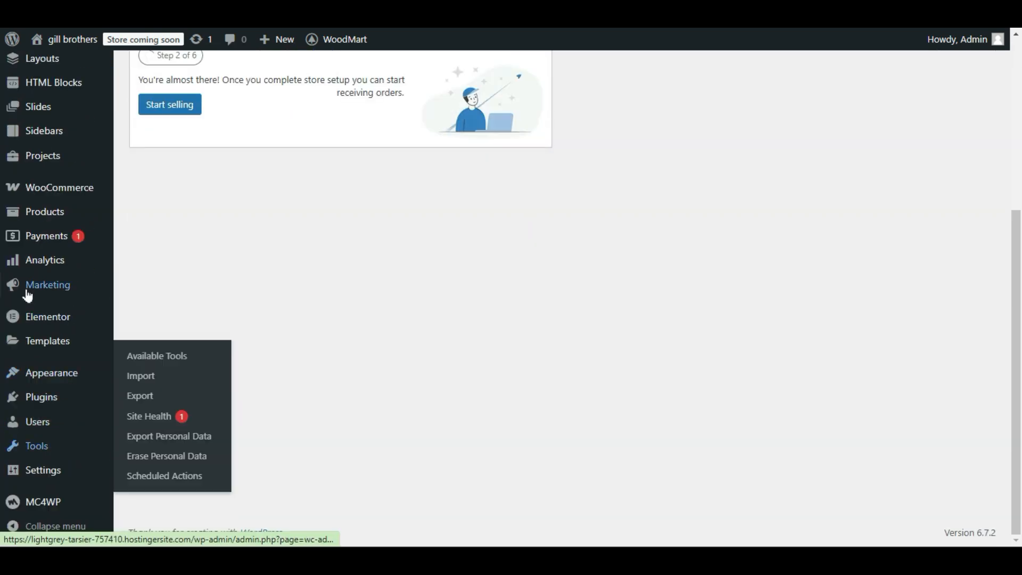
{"action": "mouse_move", "coordinate": [15, 503]}
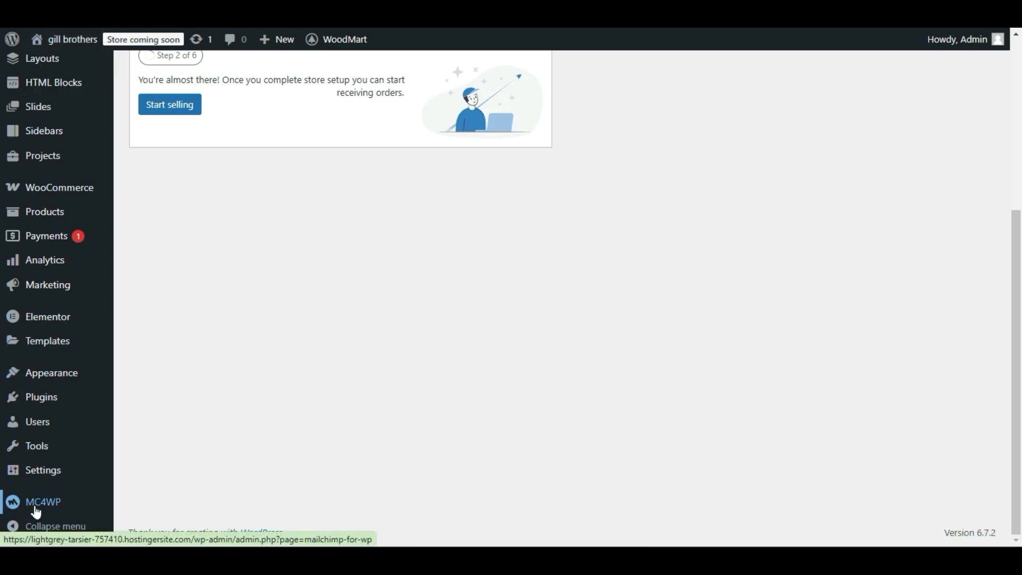
{"action": "left_click", "coordinate": [148, 396]}
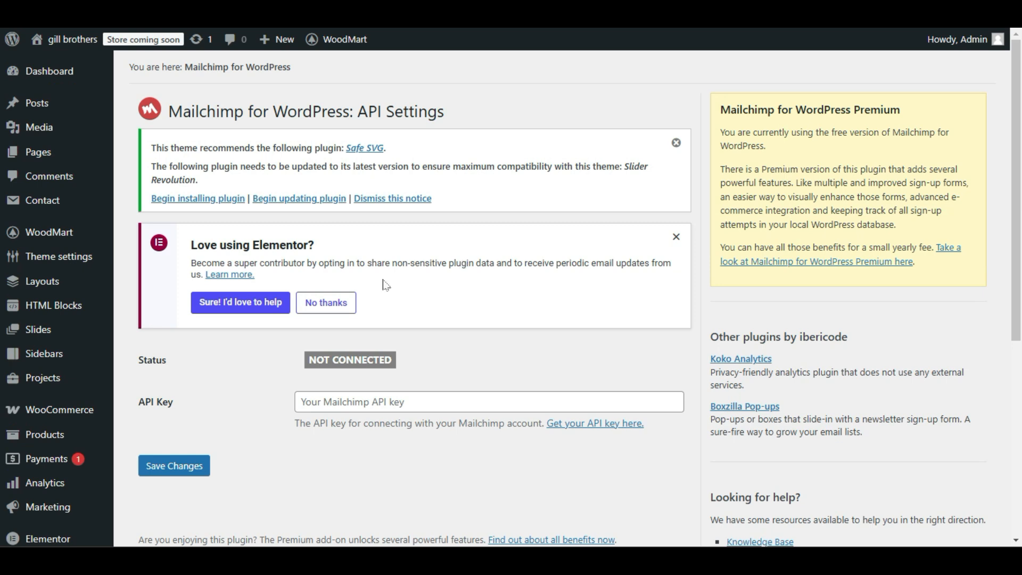
Open the page for getting a Mailchimp API key in a new tab, and examine the API key field and connection status.
{"action": "left_click", "coordinate": [326, 407]}
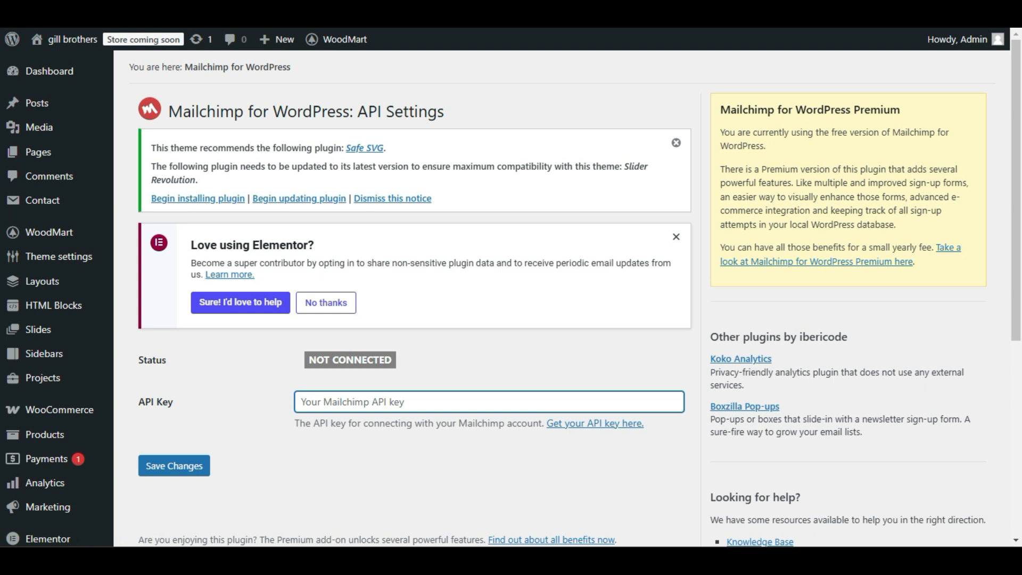
{"action": "right_click", "coordinate": [609, 428]}
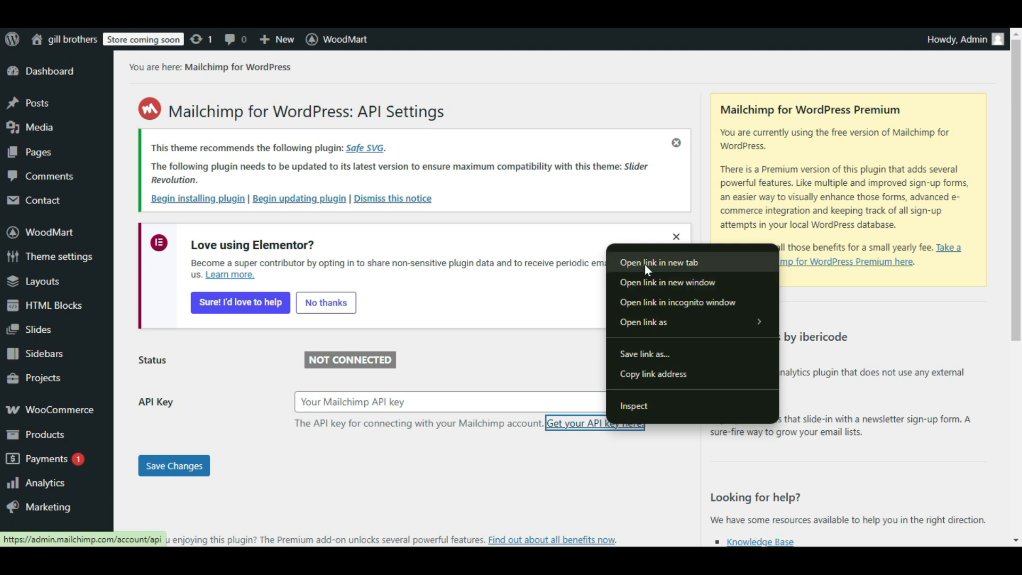
{"action": "left_click", "coordinate": [669, 267]}
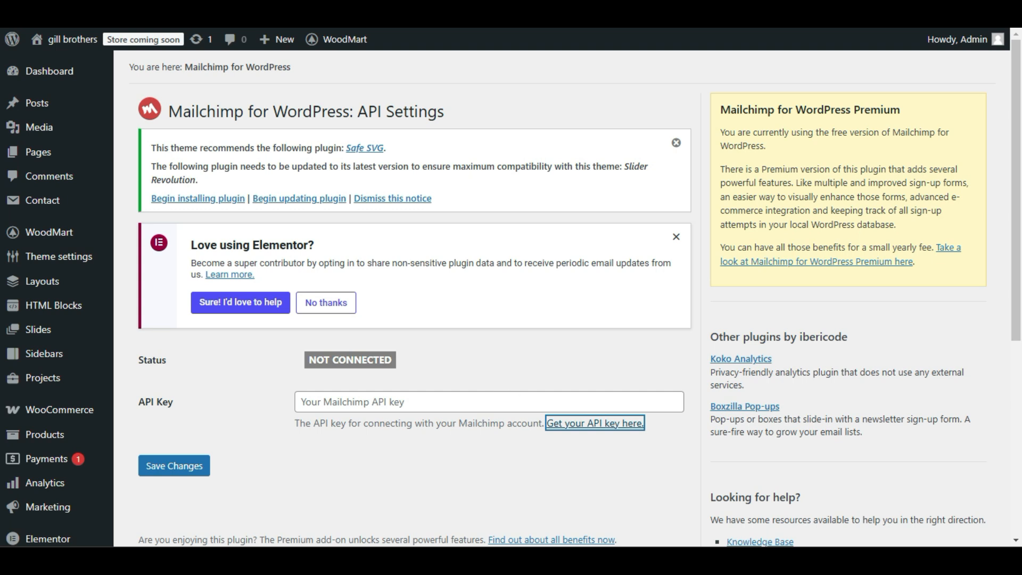
{"action": "left_click", "coordinate": [383, 402]}
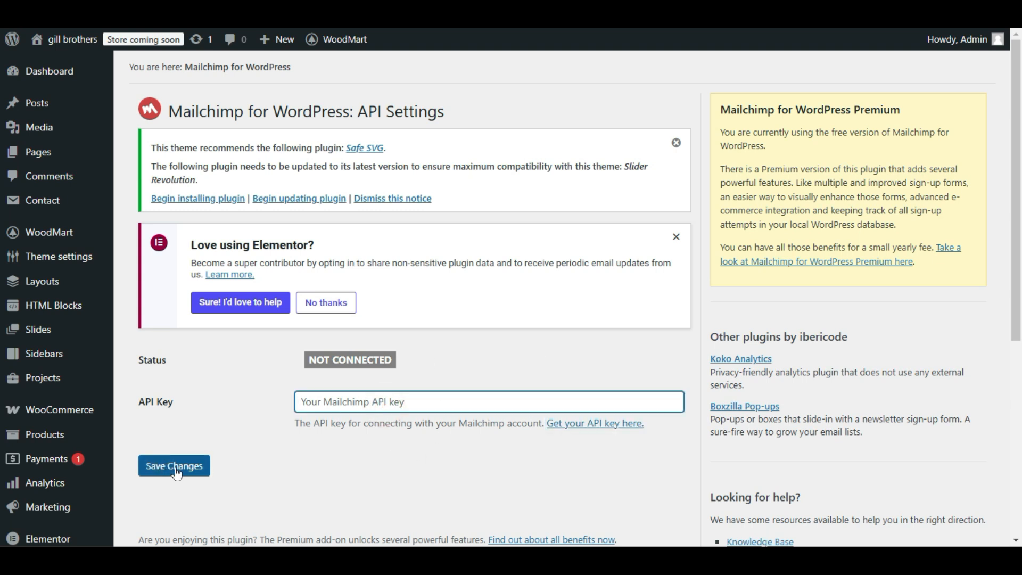
{"action": "left_click_drag", "start_coordinate": [412, 352], "coordinate": [258, 363]}
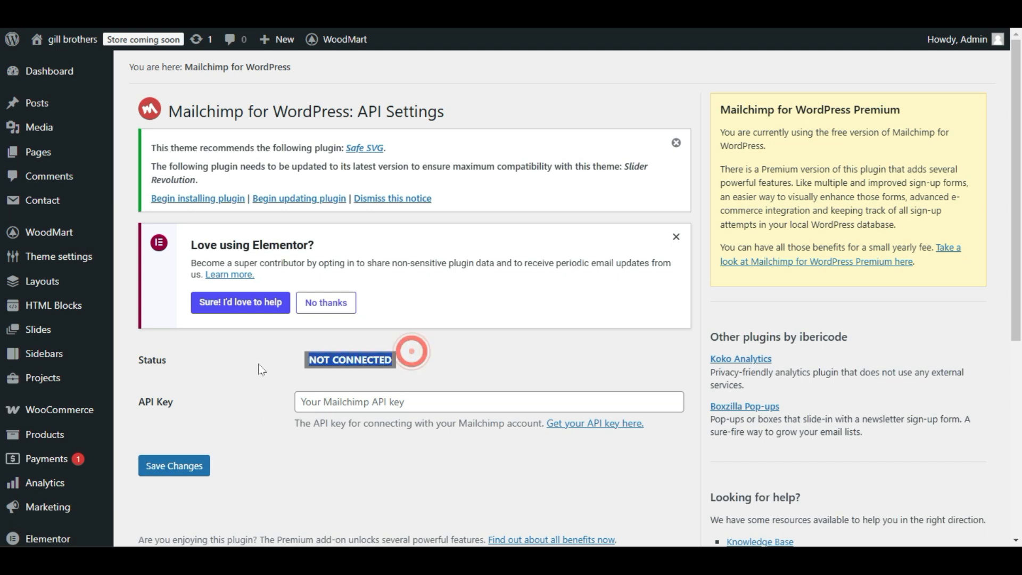
{"action": "left_click", "coordinate": [367, 365]}
{"action": "left_click_drag", "start_coordinate": [397, 361], "coordinate": [307, 364]}
{"action": "left_click", "coordinate": [324, 363]}
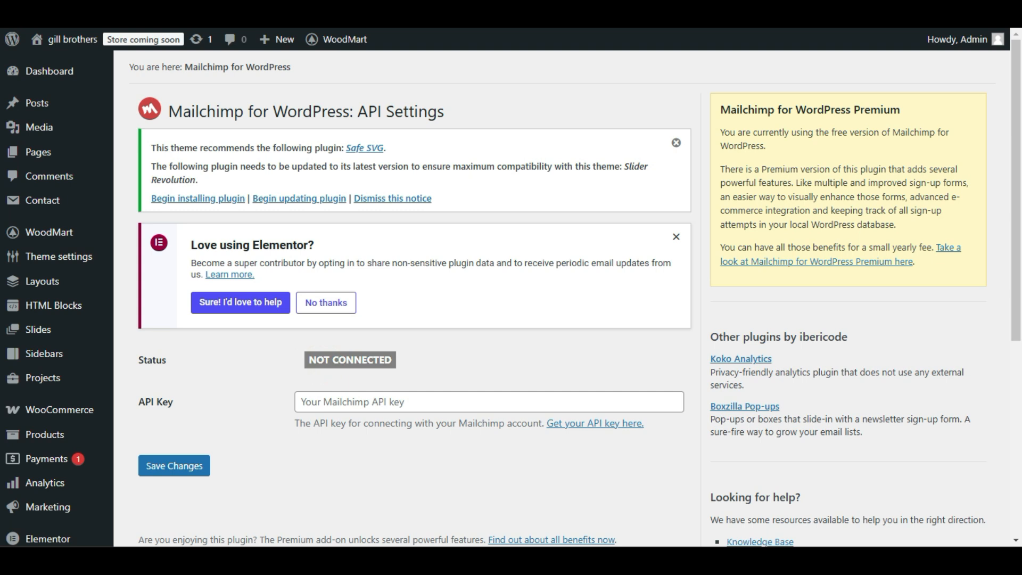
Open the Mailchimp plugin's Add new form page and look over its form name and audience settings.
{"action": "scroll", "coordinate": [194, 264], "scroll_direction": "down", "scroll_amount": 5}
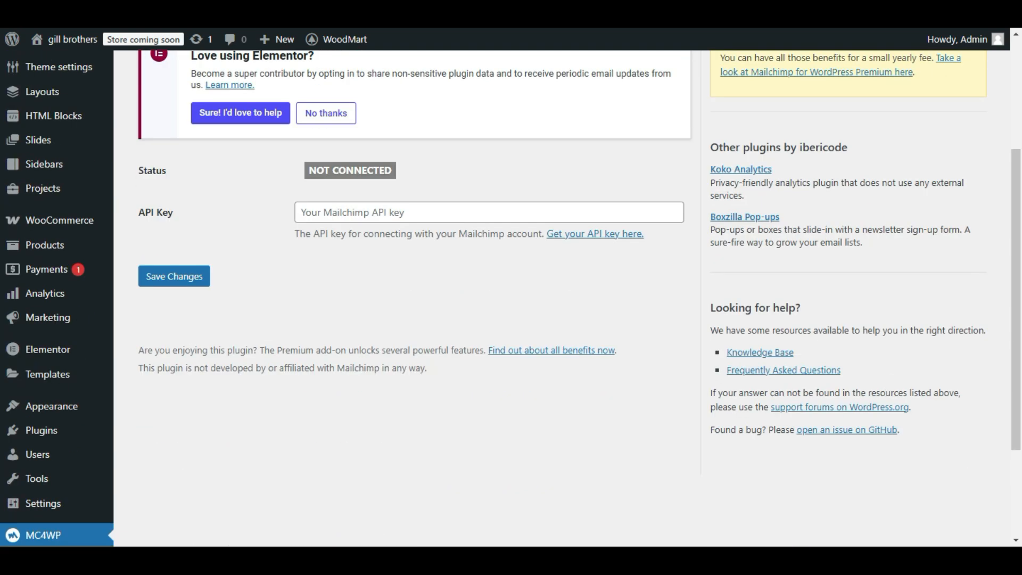
{"action": "left_click", "coordinate": [27, 440]}
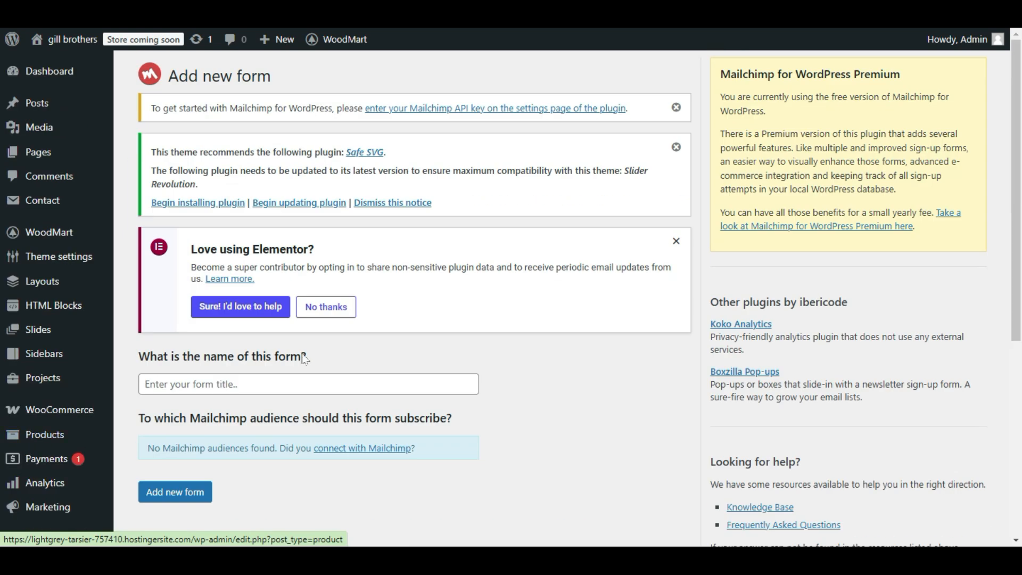
{"action": "scroll", "coordinate": [309, 362], "scroll_direction": "down", "scroll_amount": 3}
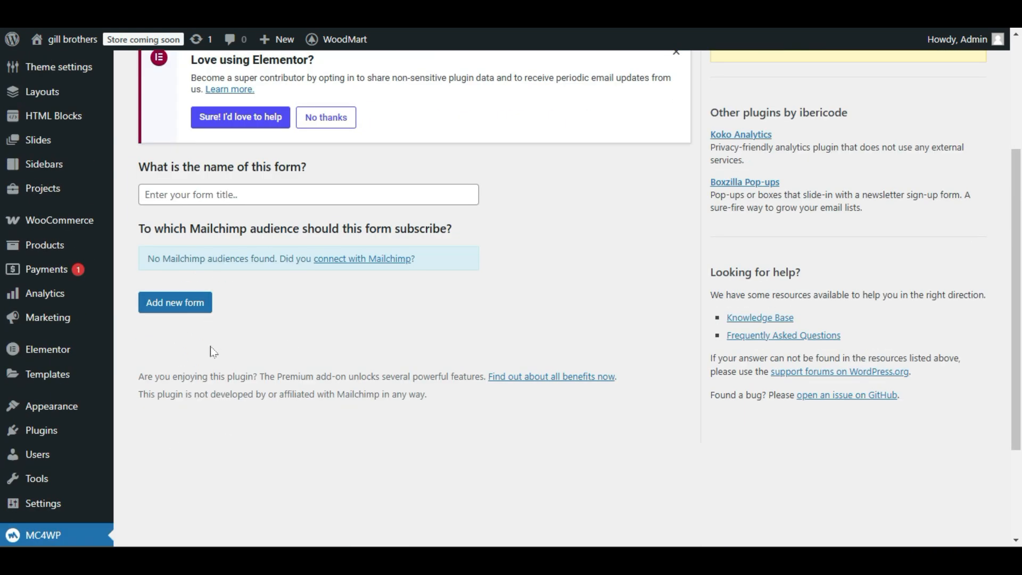
{"action": "scroll", "coordinate": [212, 353], "scroll_direction": "up", "scroll_amount": 3}
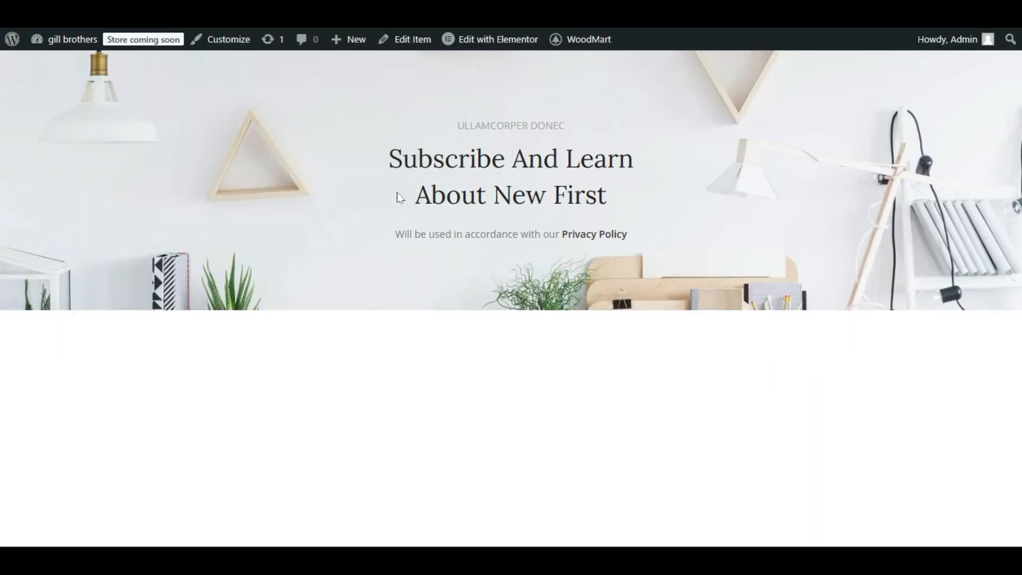
Reopen the Prefooter Magazine block in Elementor and check the form choices in its Mailchimp widget.
{"action": "left_click", "coordinate": [506, 41]}
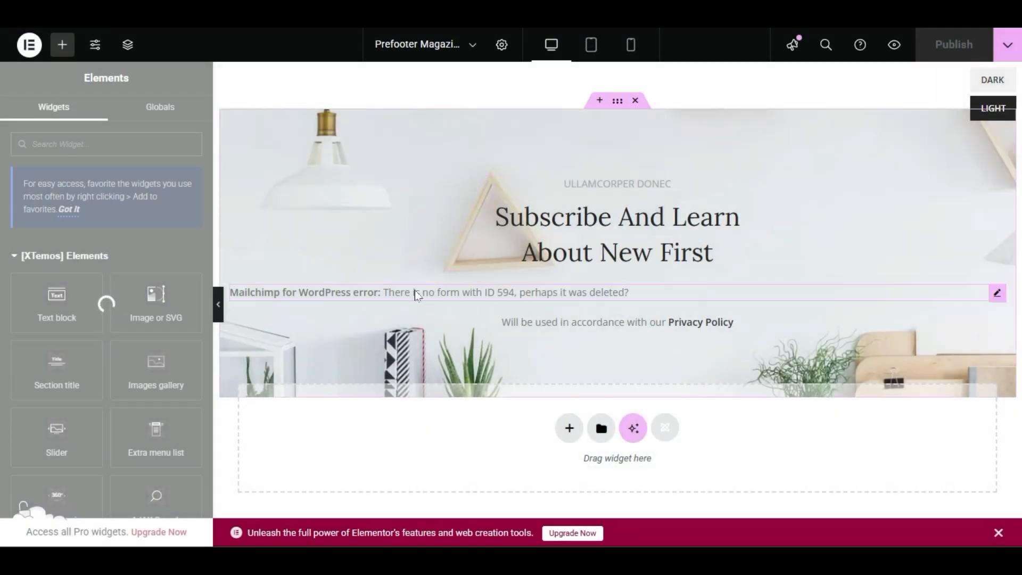
{"action": "left_click", "coordinate": [417, 294]}
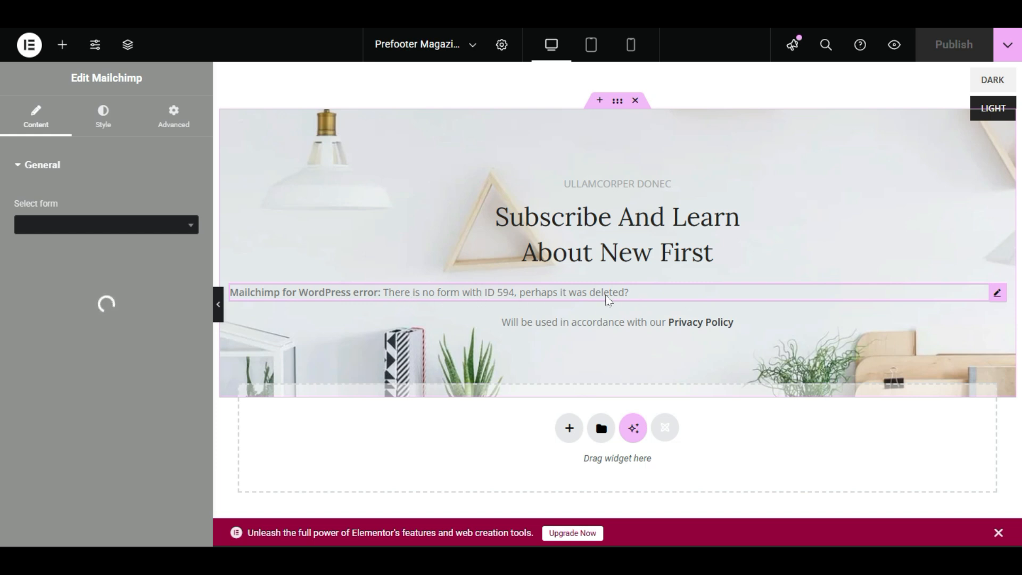
{"action": "left_click", "coordinate": [112, 232]}
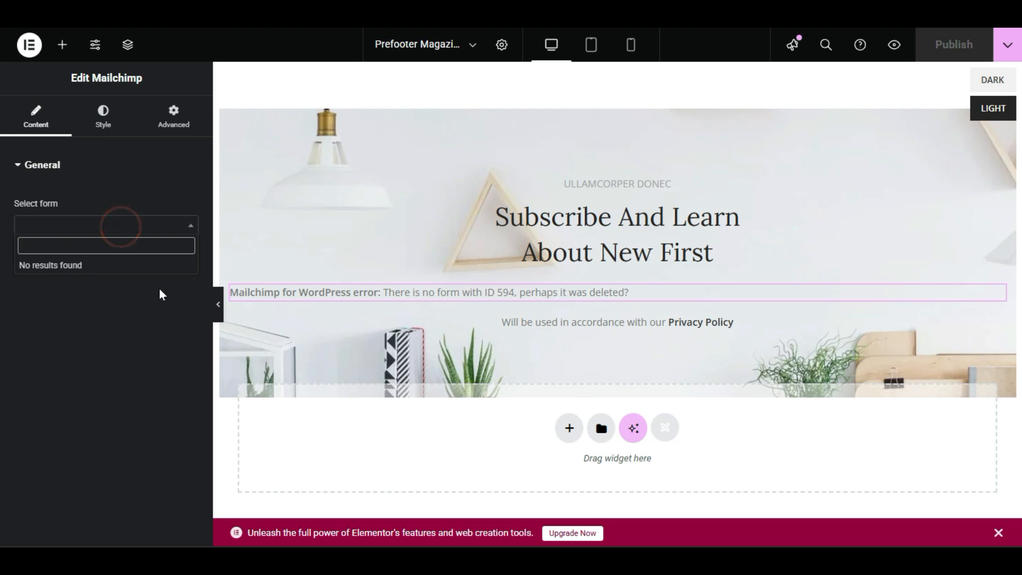
{"action": "left_click", "coordinate": [41, 335]}
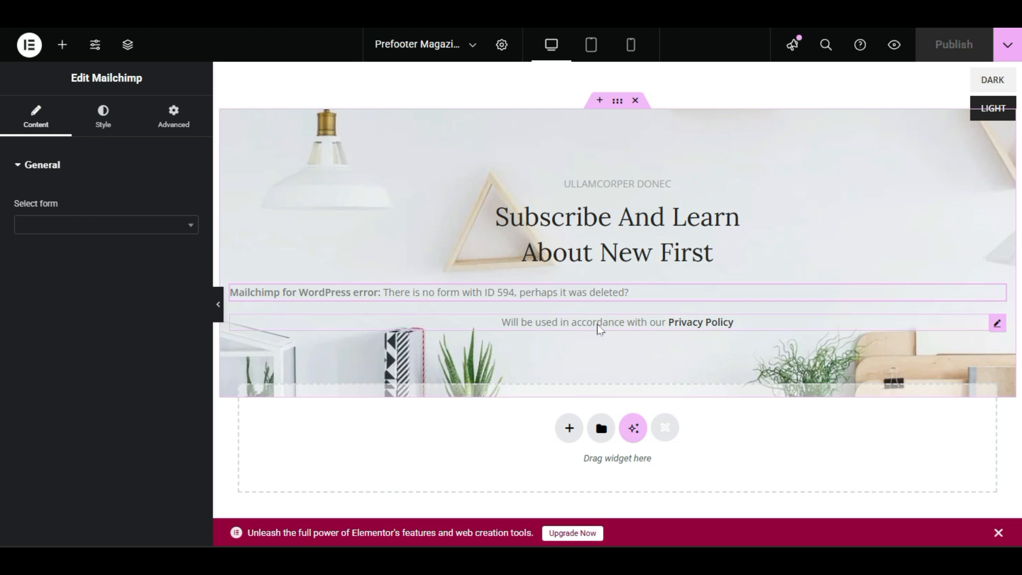
Open the privacy notice text block in the Prefooter Magazine banner and select its text for editing.
{"action": "left_click", "coordinate": [620, 327]}
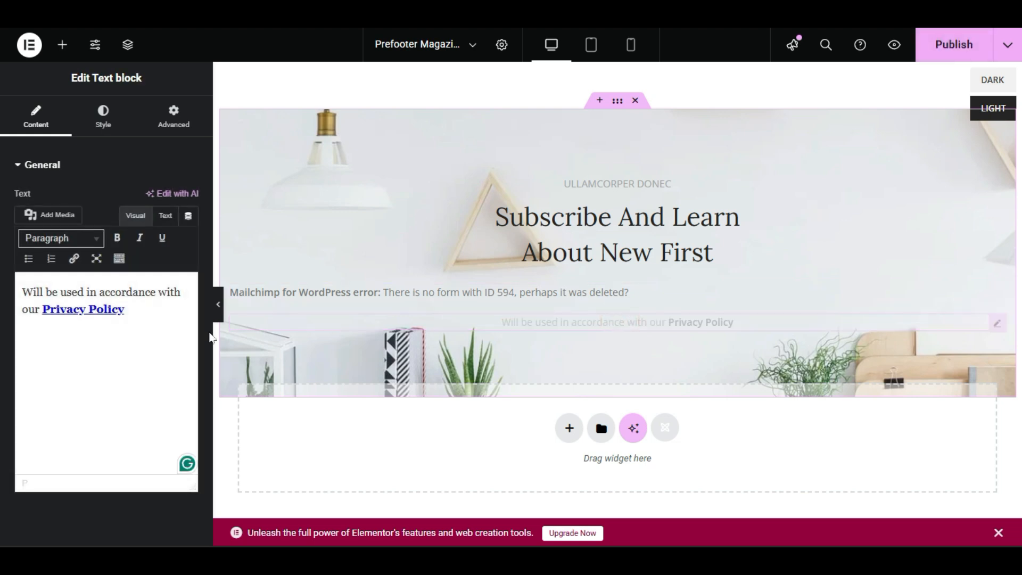
{"action": "left_click_drag", "start_coordinate": [22, 291], "coordinate": [148, 315]}
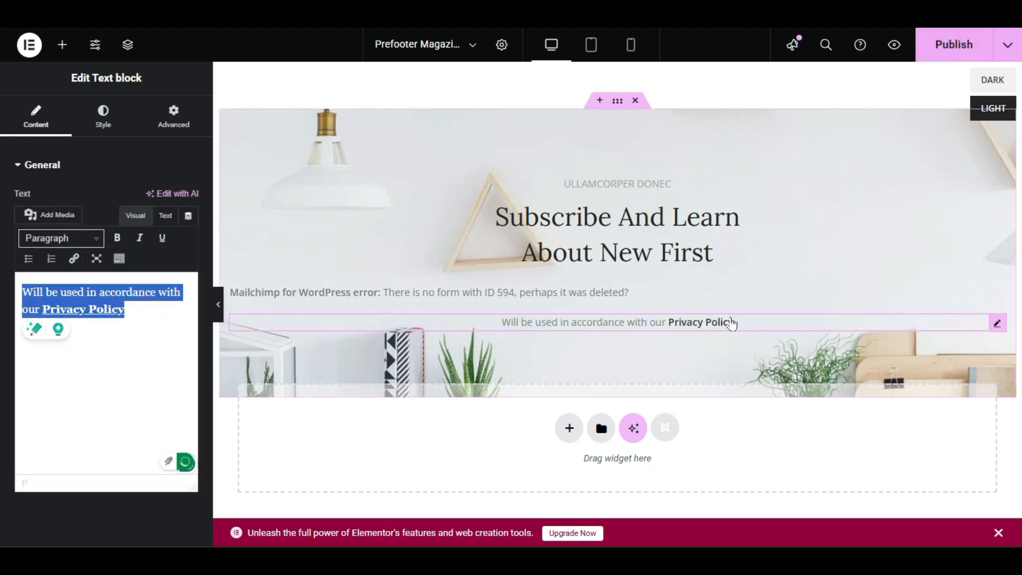
{"action": "left_click", "coordinate": [655, 324]}
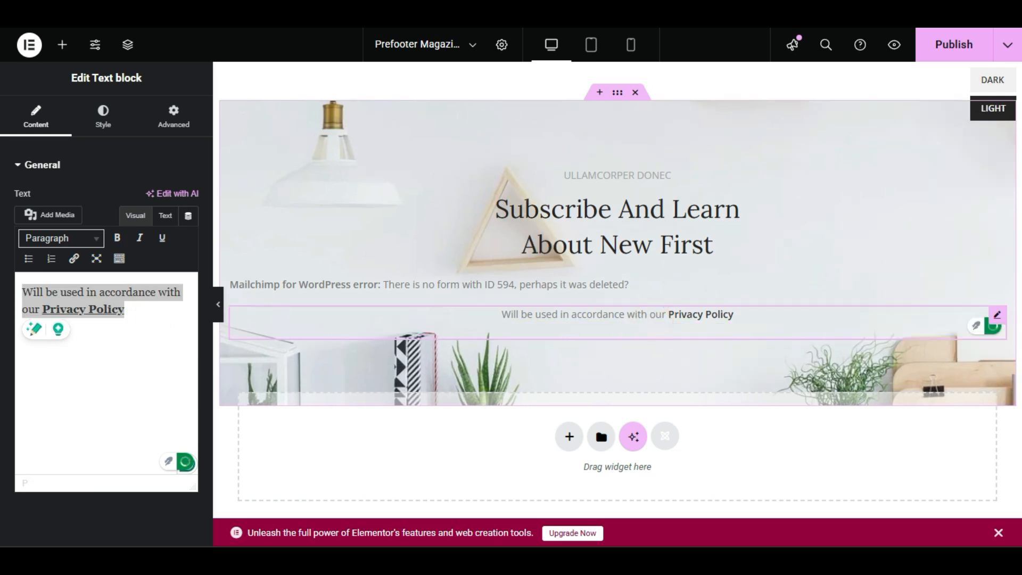
{"action": "left_click", "coordinate": [121, 315]}
{"action": "triple_click", "coordinate": [133, 316]}
{"action": "left_click", "coordinate": [135, 343]}
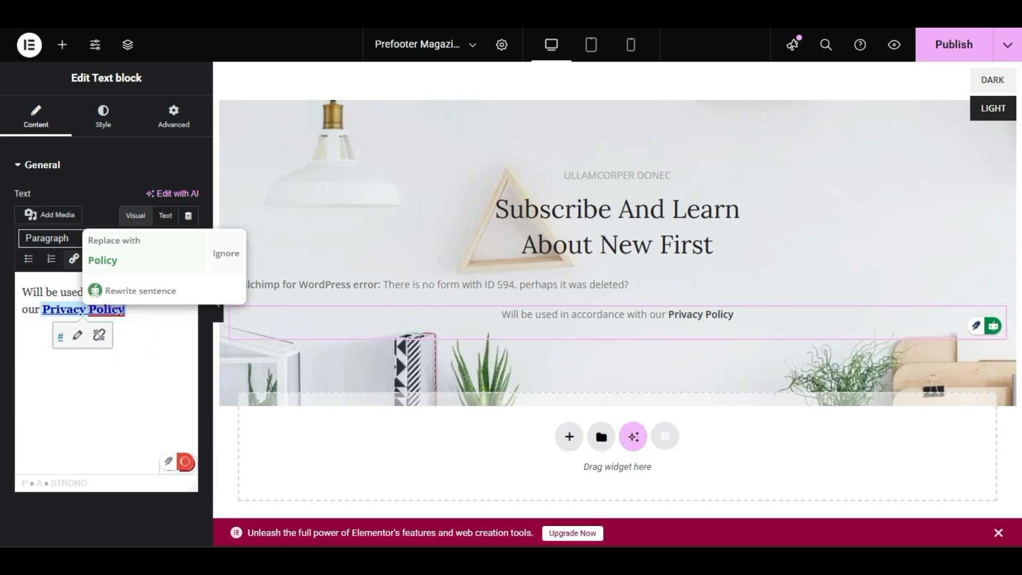
{"action": "left_click", "coordinate": [116, 371]}
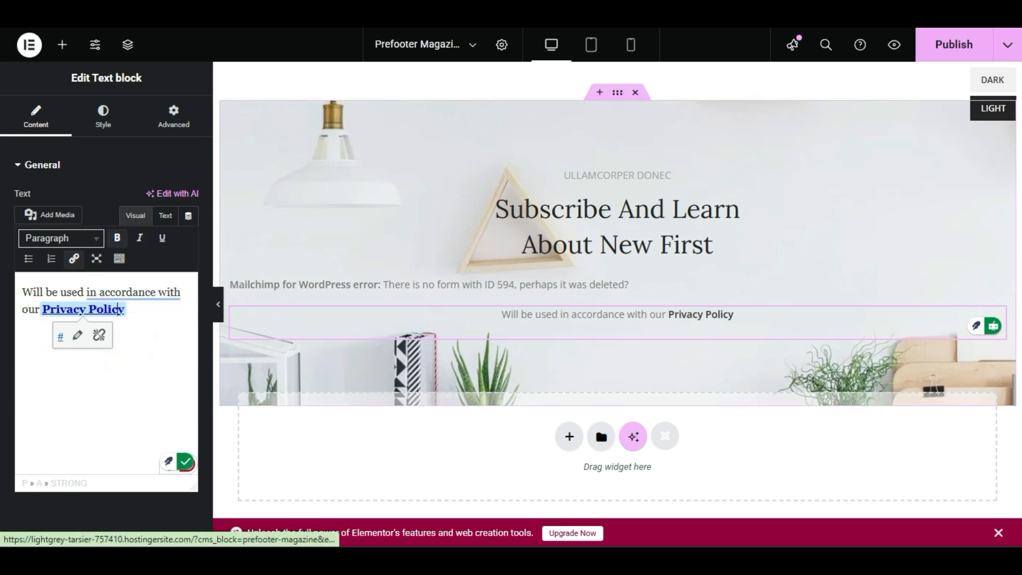
{"action": "left_click_drag", "start_coordinate": [137, 314], "coordinate": [42, 311]}
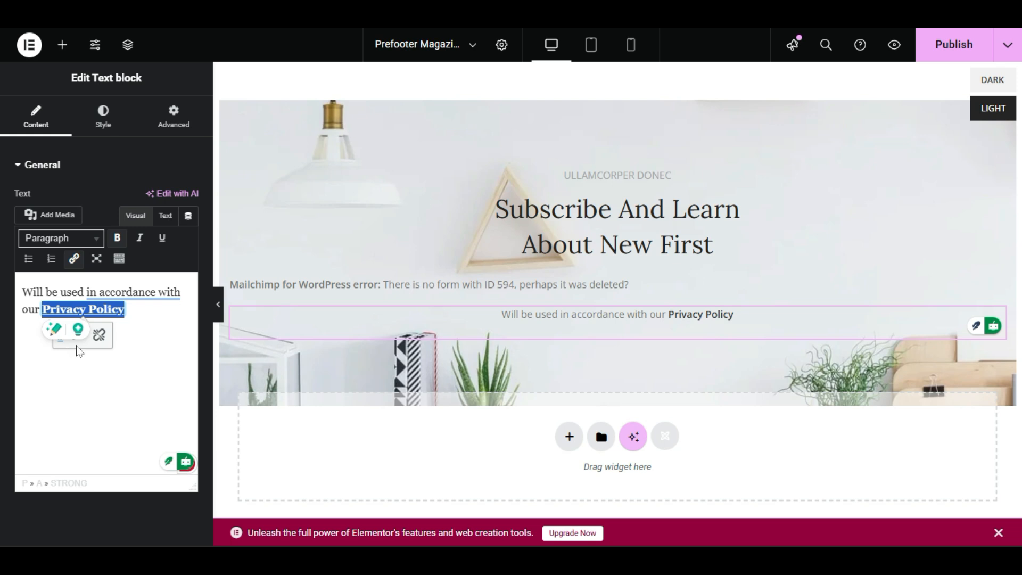
{"action": "left_click", "coordinate": [66, 388]}
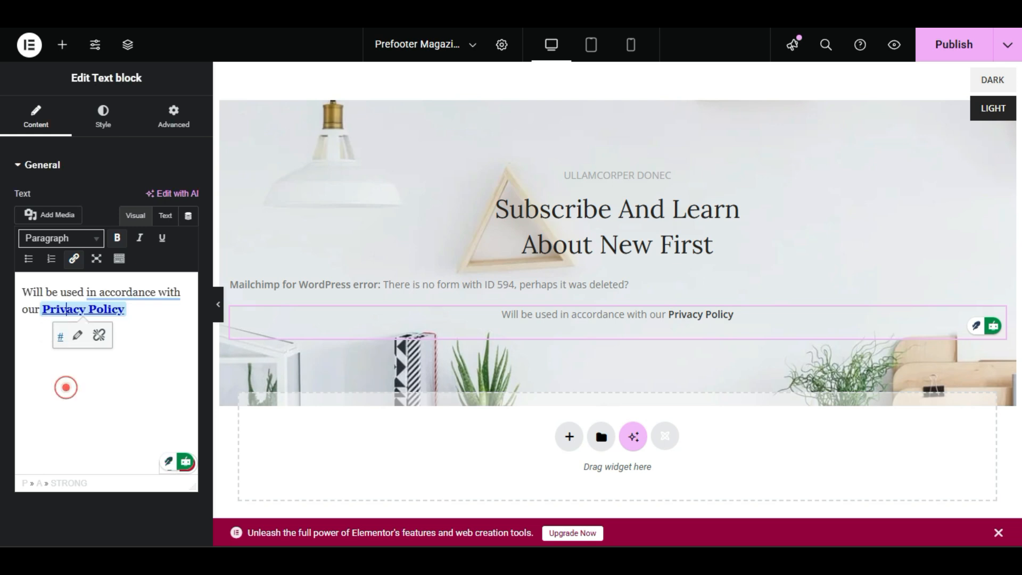
{"action": "left_click", "coordinate": [77, 336]}
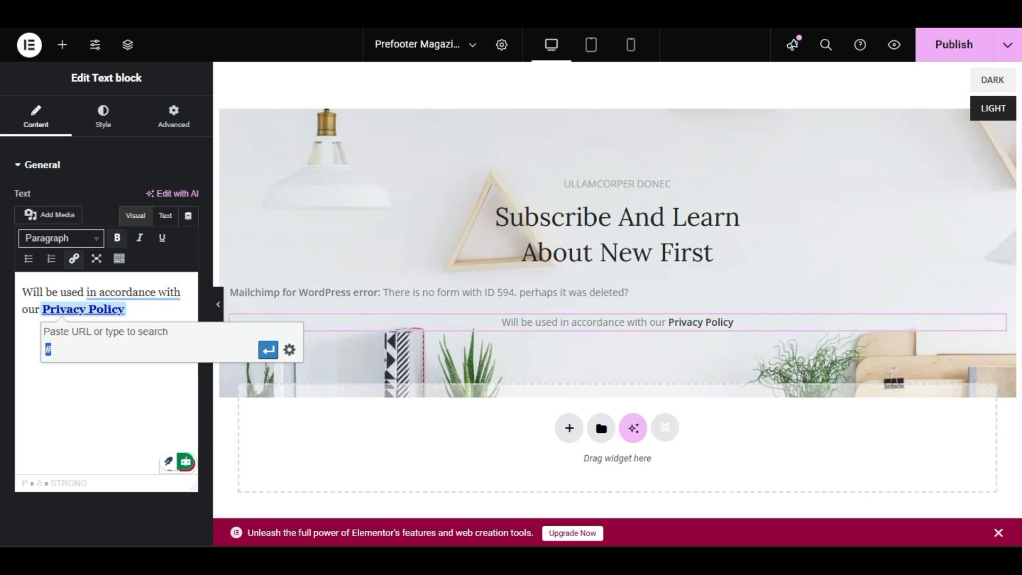
{"action": "left_click_drag", "start_coordinate": [134, 311], "coordinate": [41, 310]}
{"action": "left_click", "coordinate": [34, 388]}
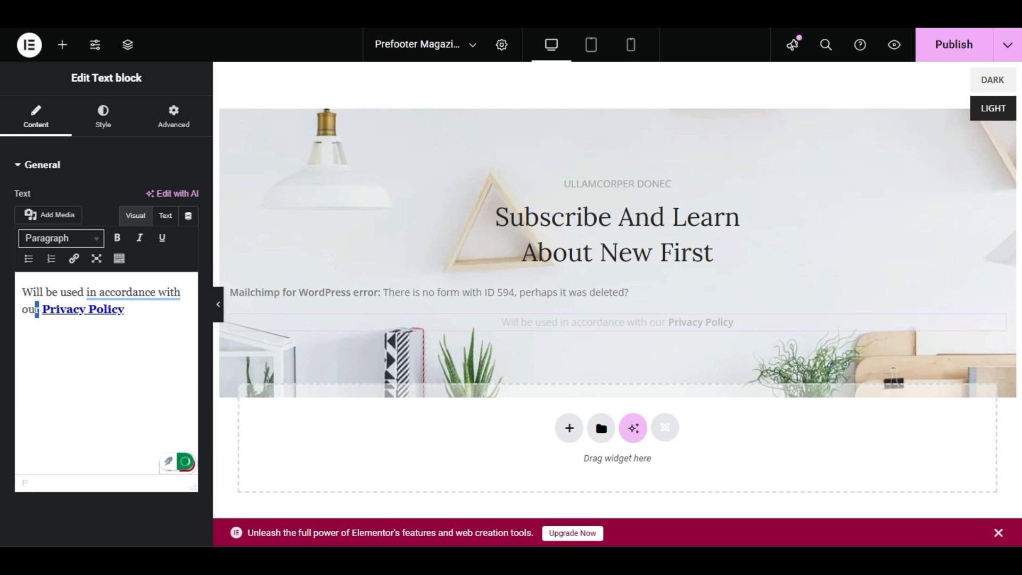
Apply # as the link of the Privacy Policy text and publish the Prefooter Magazine block.
{"action": "left_click", "coordinate": [127, 311]}
{"action": "left_click_drag", "start_coordinate": [125, 311], "coordinate": [41, 310]}
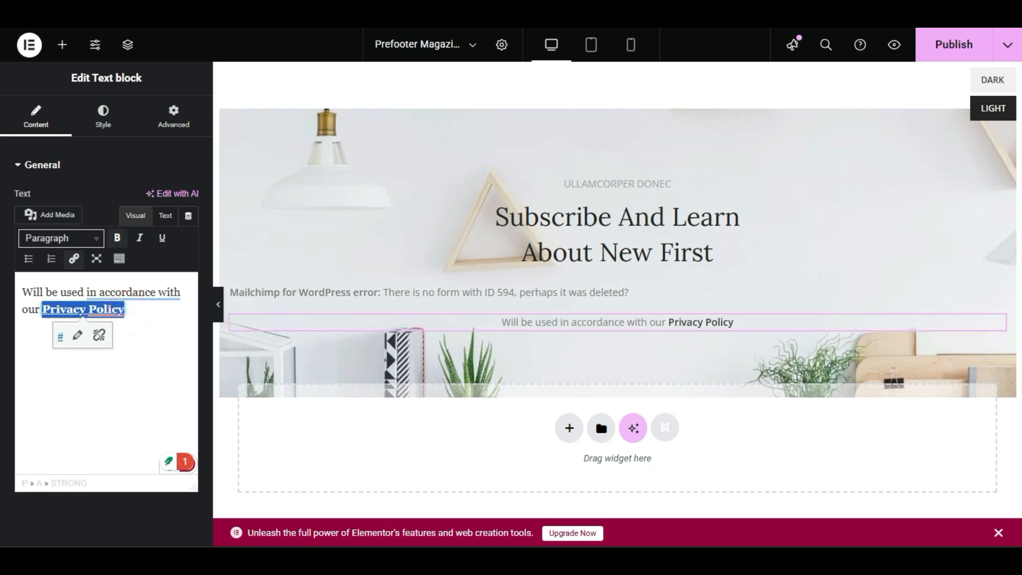
{"action": "left_click", "coordinate": [117, 388]}
{"action": "left_click_drag", "start_coordinate": [132, 313], "coordinate": [41, 310]}
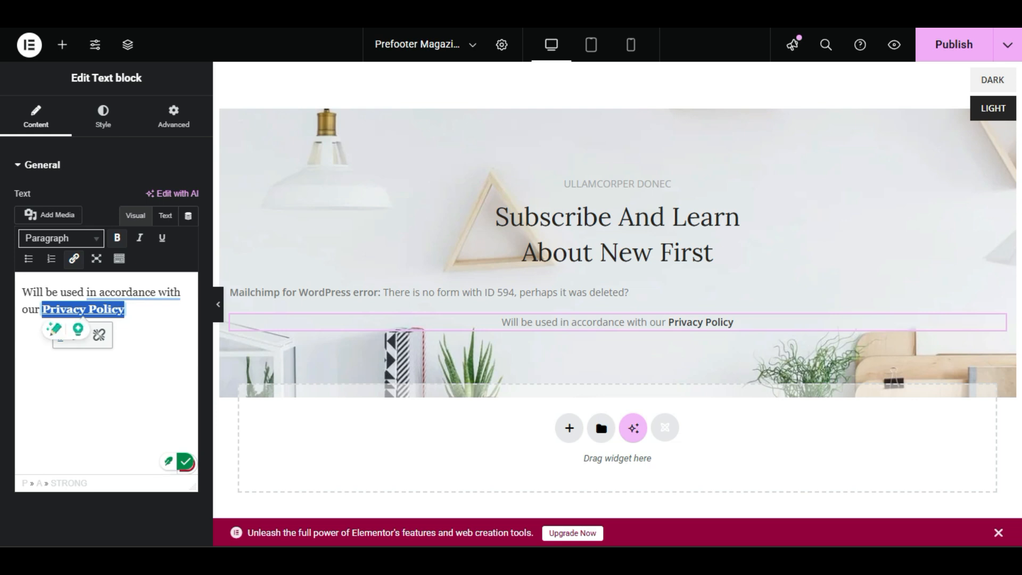
{"action": "left_click_drag", "start_coordinate": [143, 312], "coordinate": [42, 310]}
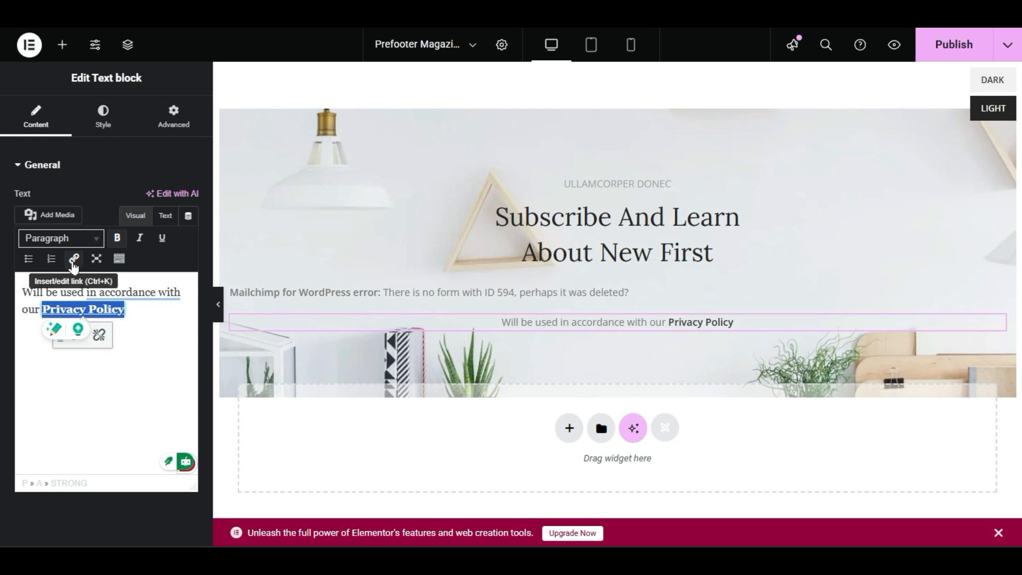
{"action": "left_click", "coordinate": [74, 261]}
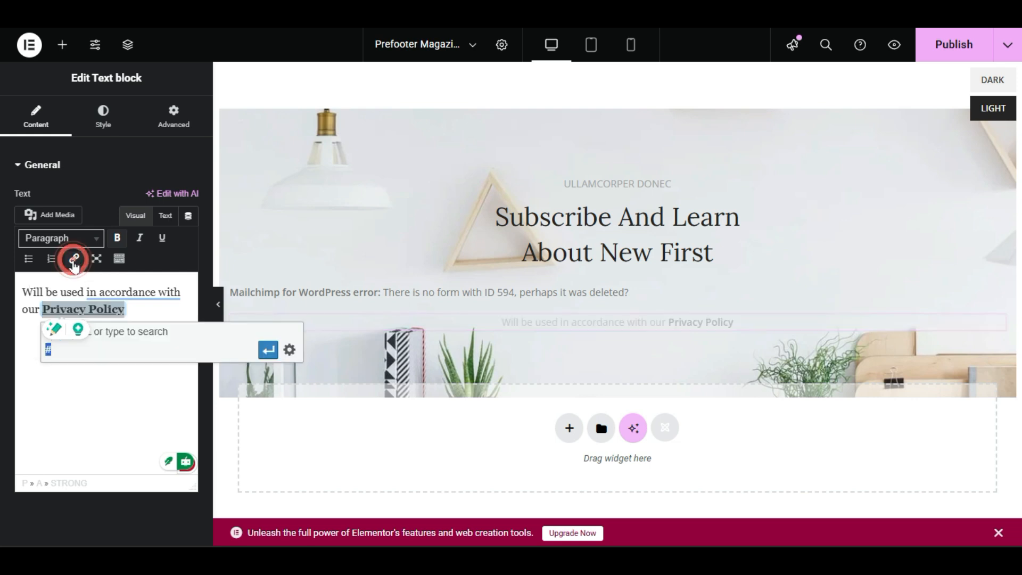
{"action": "left_click", "coordinate": [90, 350]}
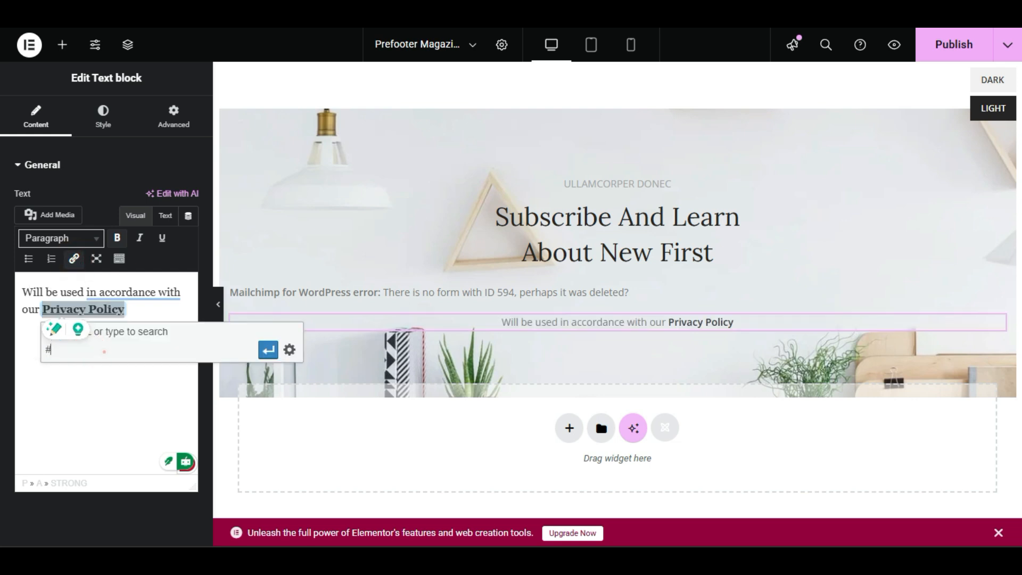
{"action": "double_click", "coordinate": [68, 352]}
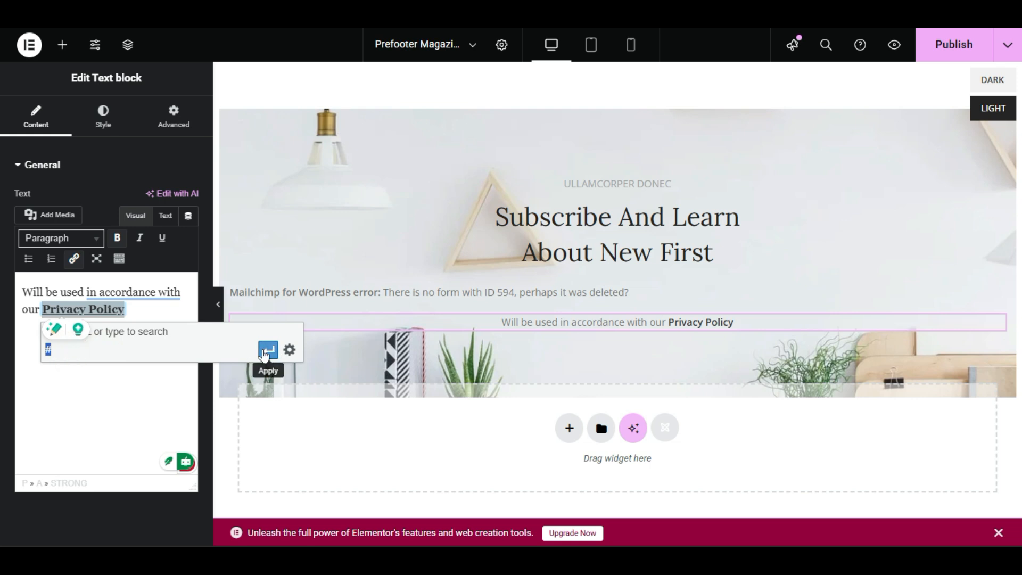
{"action": "left_click", "coordinate": [269, 349]}
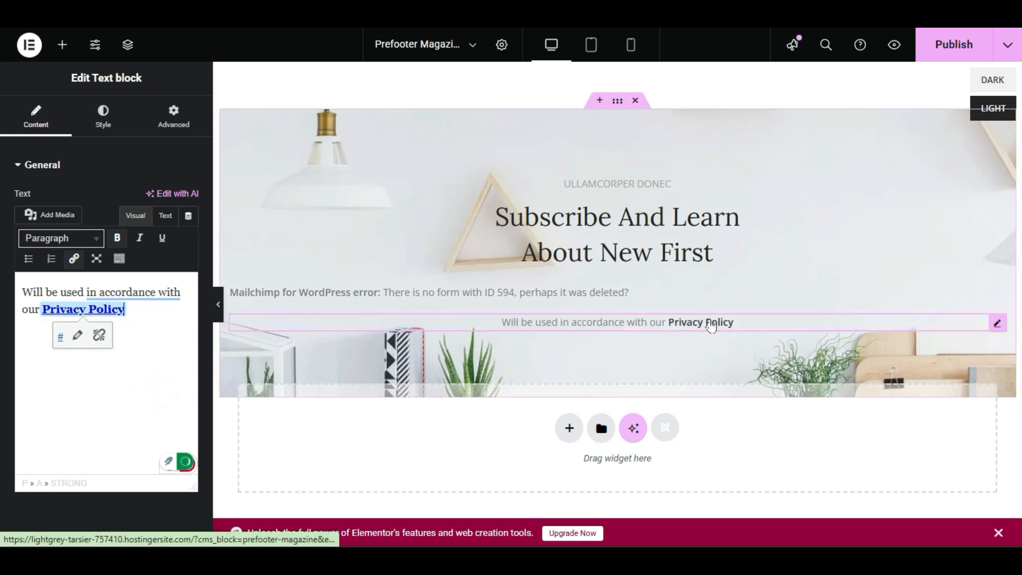
{"action": "left_click", "coordinate": [964, 47]}
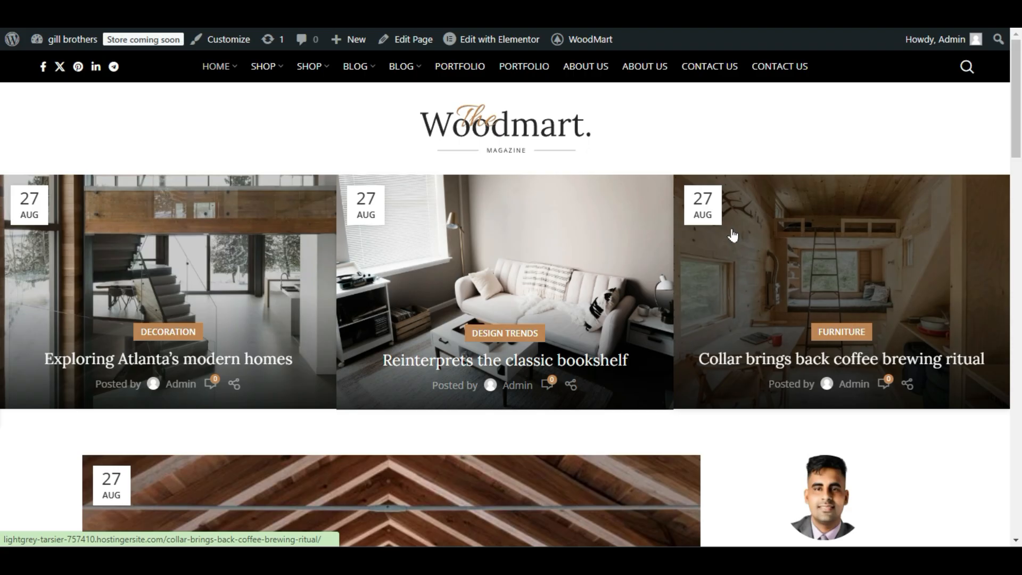
Review the live homepage down to the footer, examining the logo, copyright line and social icons.
{"action": "scroll", "coordinate": [623, 383], "scroll_direction": "down", "scroll_amount": 20}
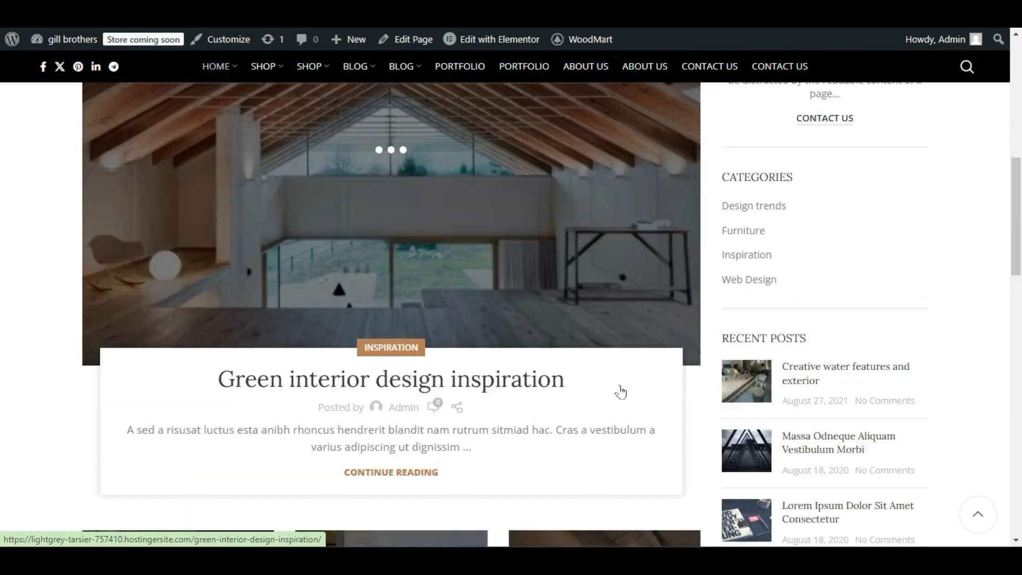
{"action": "scroll", "coordinate": [619, 407], "scroll_direction": "down", "scroll_amount": 6}
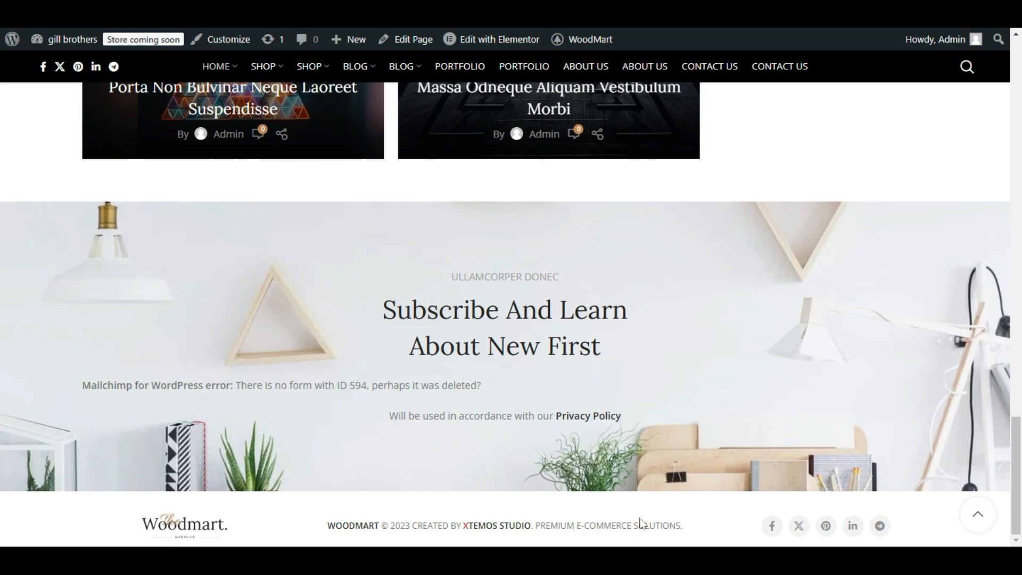
{"action": "left_click_drag", "start_coordinate": [716, 533], "coordinate": [183, 535]}
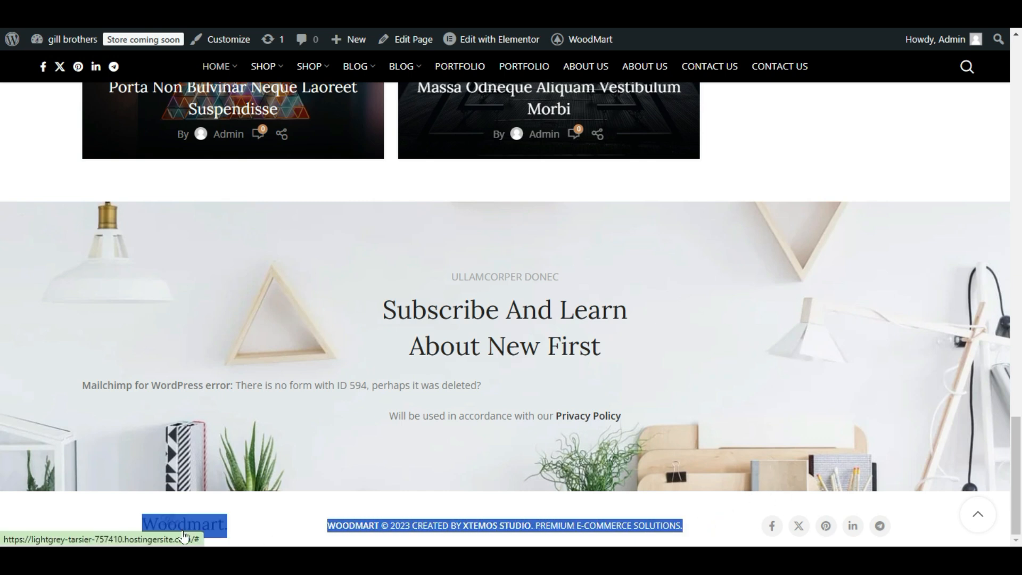
{"action": "left_click", "coordinate": [718, 522]}
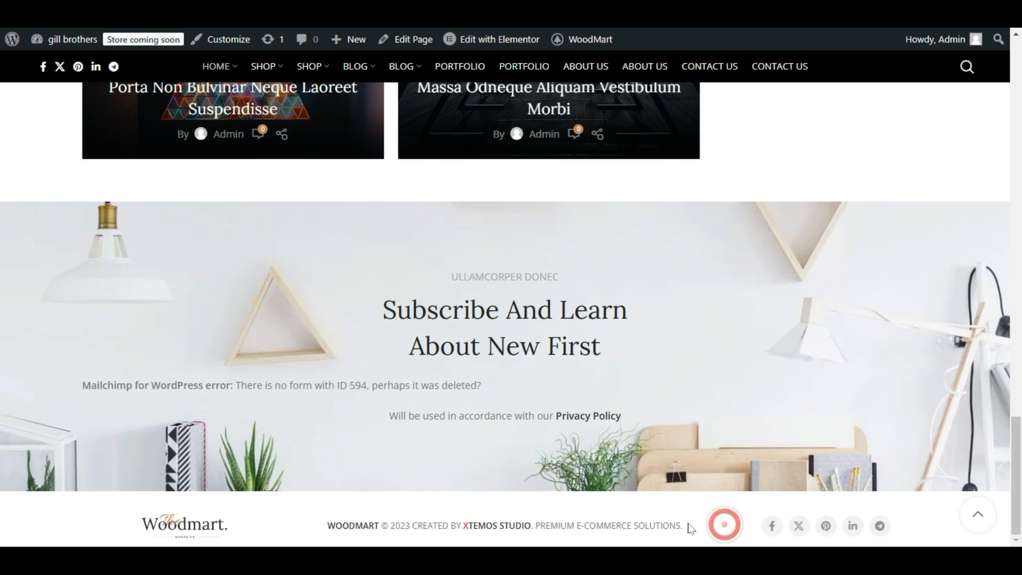
{"action": "left_click_drag", "start_coordinate": [686, 529], "coordinate": [363, 527]}
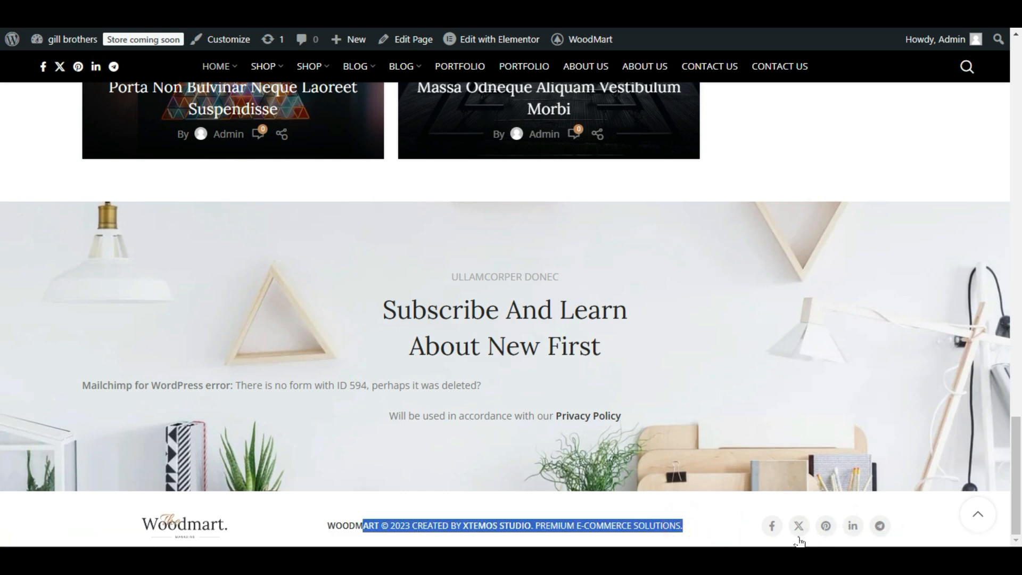
{"action": "scroll", "coordinate": [774, 281], "scroll_direction": "up", "scroll_amount": 20}
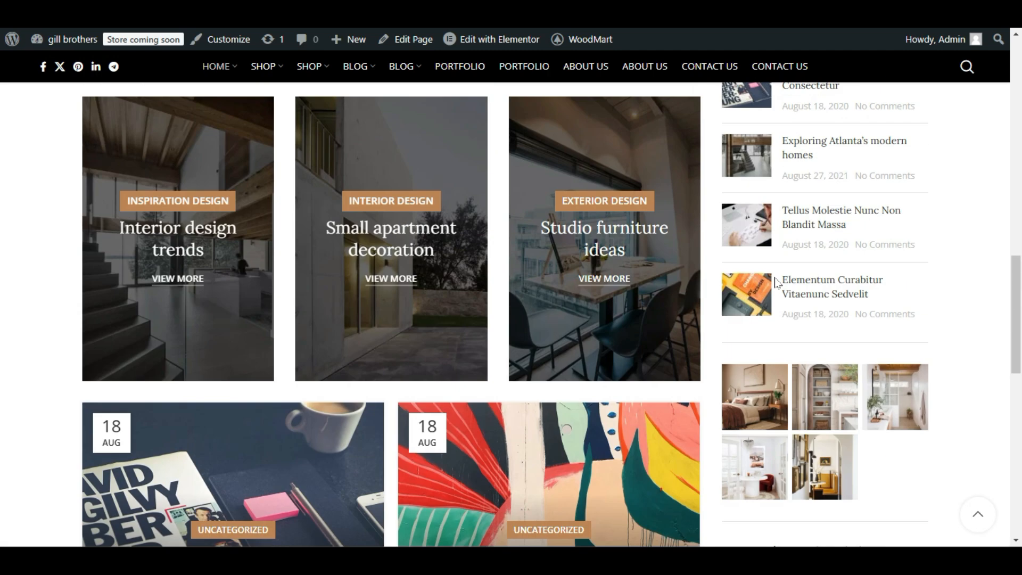
{"action": "scroll", "coordinate": [778, 369], "scroll_direction": "down", "scroll_amount": 2}
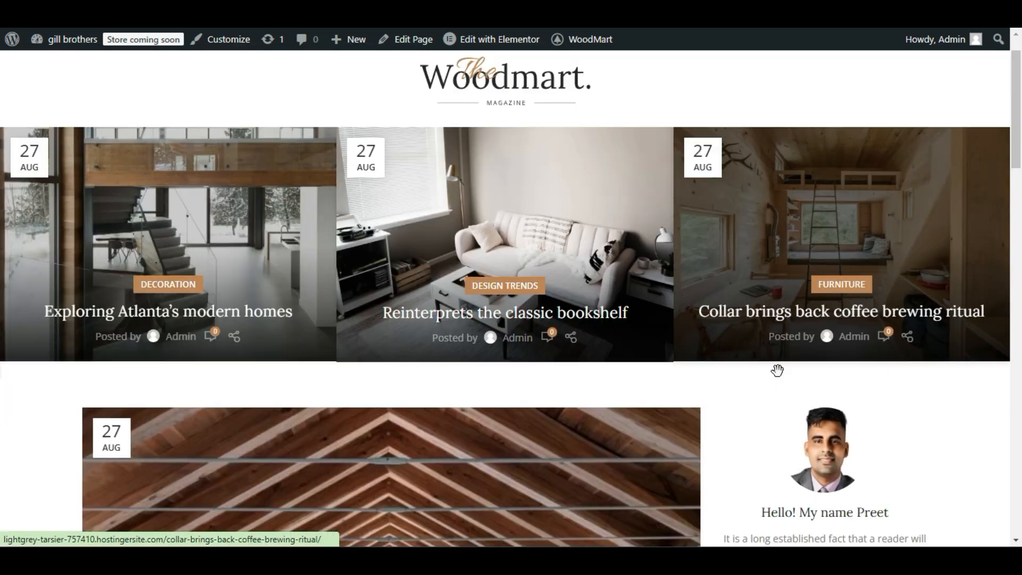
{"action": "scroll", "coordinate": [778, 372], "scroll_direction": "up", "scroll_amount": 2}
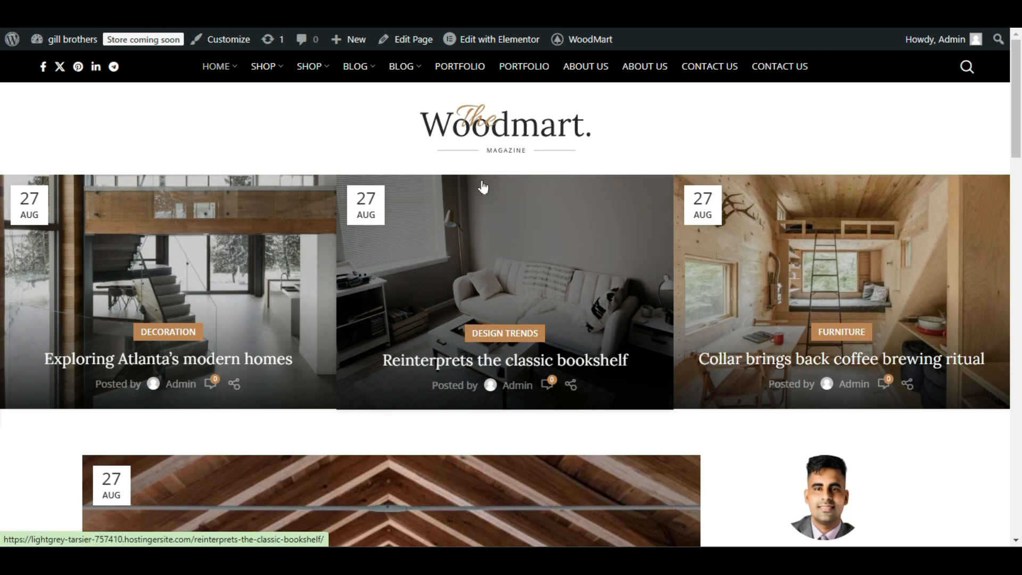
Open the WordPress admin area from the live site and show all HTML Blocks items.
{"action": "mouse_move", "coordinate": [514, 43]}
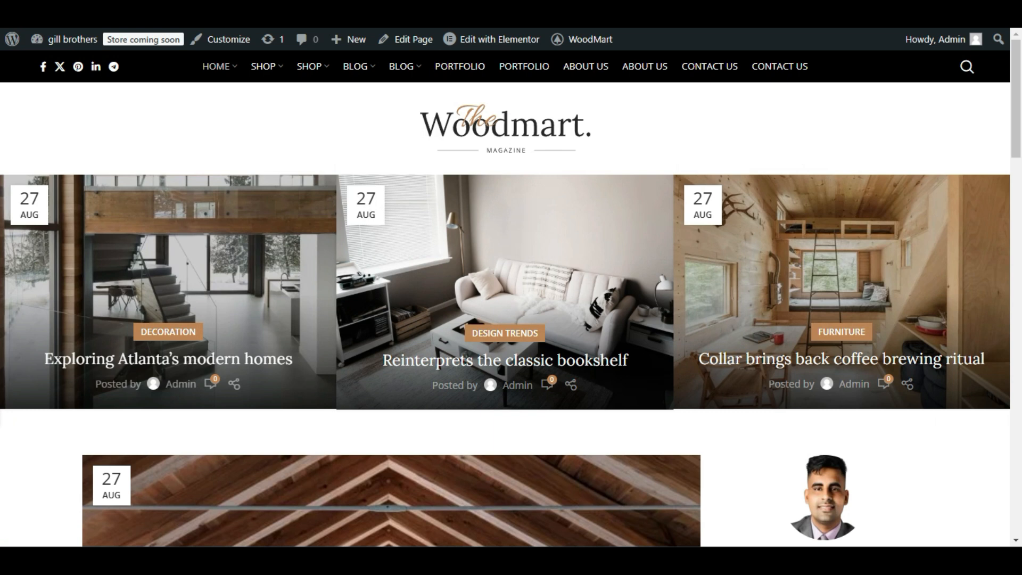
{"action": "right_click", "coordinate": [10, 39]}
{"action": "left_click", "coordinate": [24, 57]}
{"action": "left_click", "coordinate": [24, 59]}
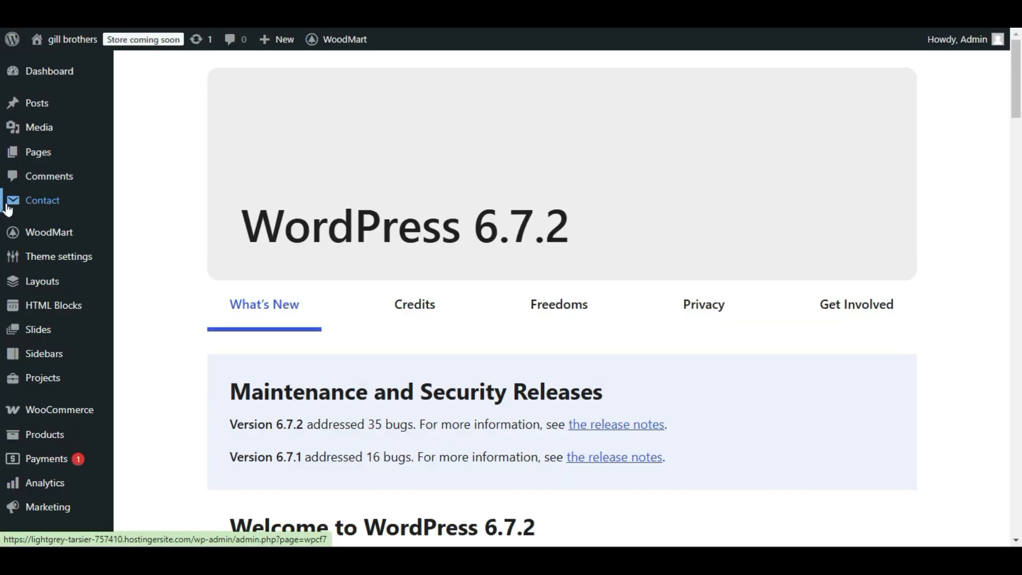
{"action": "mouse_move", "coordinate": [72, 311]}
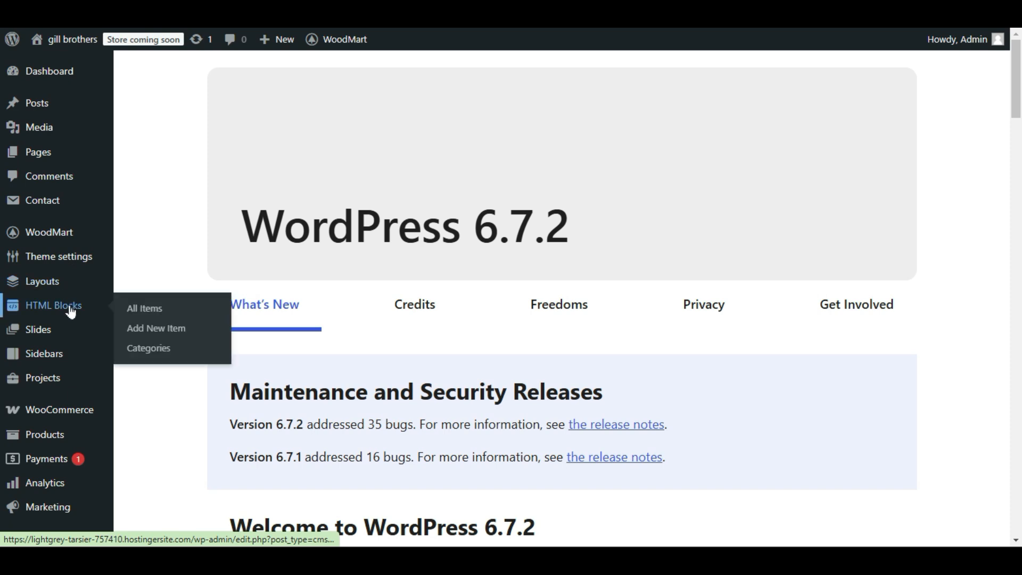
{"action": "left_click", "coordinate": [143, 308]}
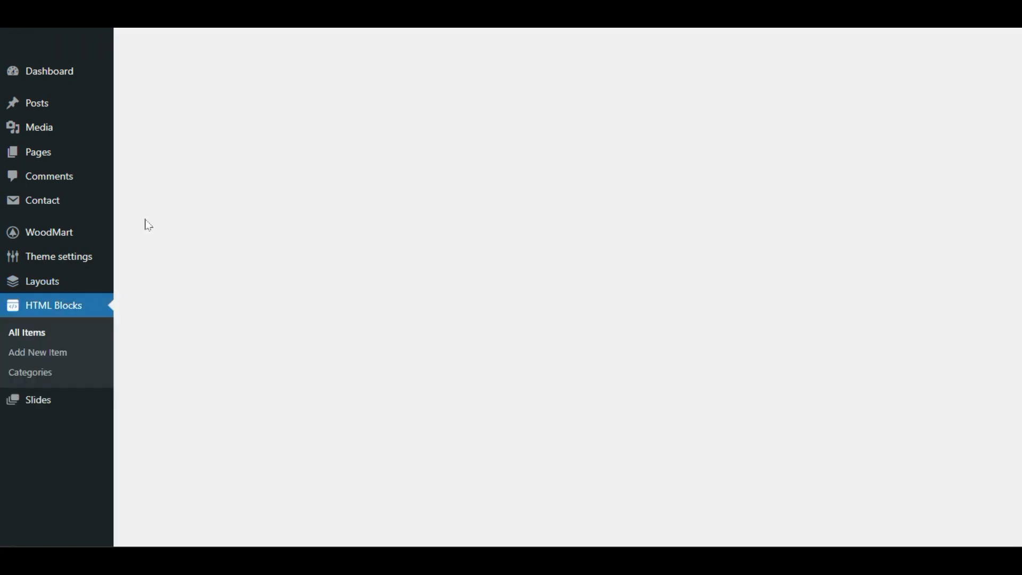
Look through both pages of the HTML Blocks list for the Footer Magazine block.
{"action": "scroll", "coordinate": [175, 287], "scroll_direction": "down", "scroll_amount": 8}
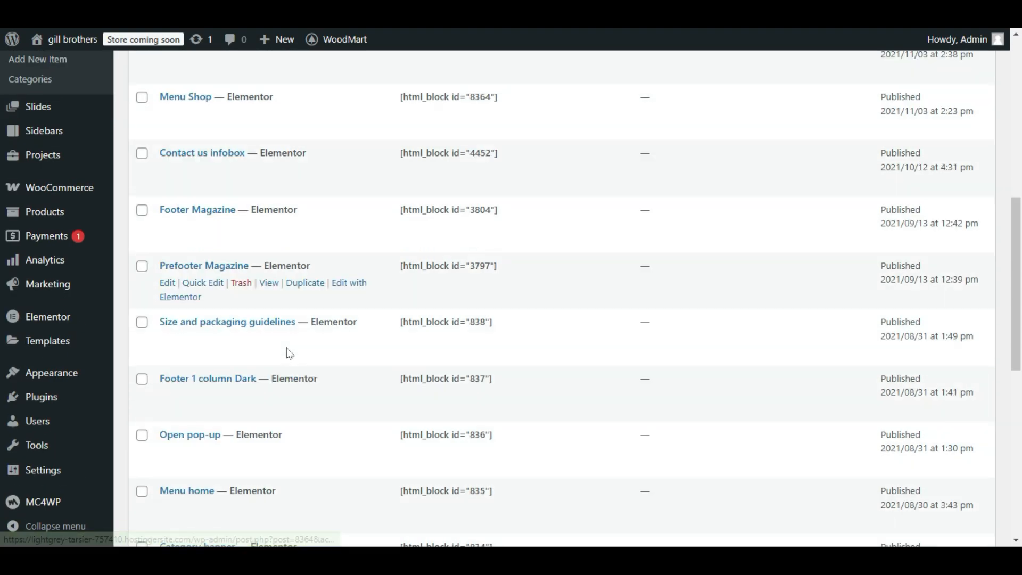
{"action": "scroll", "coordinate": [288, 354], "scroll_direction": "down", "scroll_amount": 2}
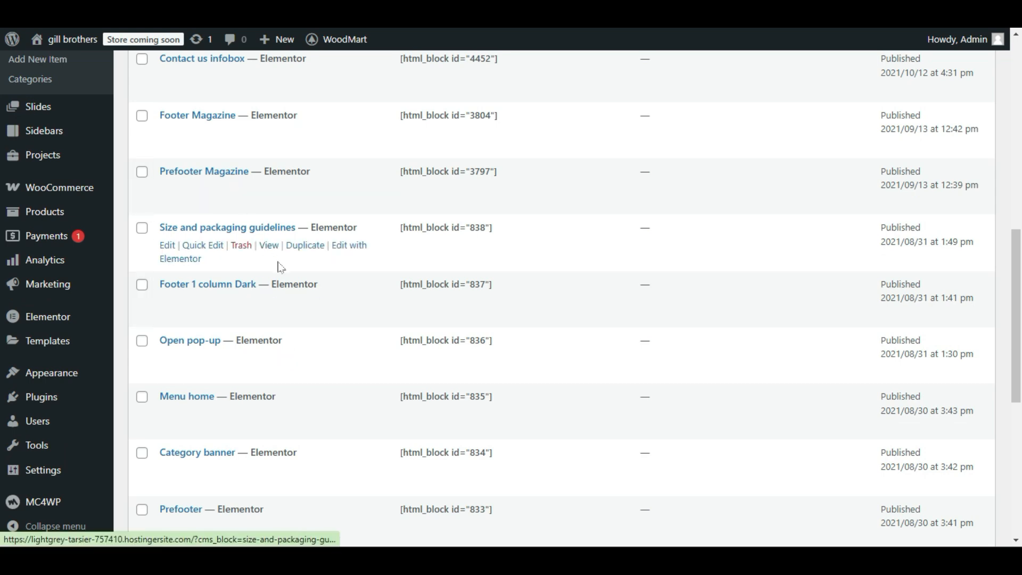
{"action": "scroll", "coordinate": [278, 267], "scroll_direction": "down", "scroll_amount": 4}
{"action": "scroll", "coordinate": [266, 239], "scroll_direction": "down", "scroll_amount": 1}
{"action": "scroll", "coordinate": [282, 282], "scroll_direction": "down", "scroll_amount": 3}
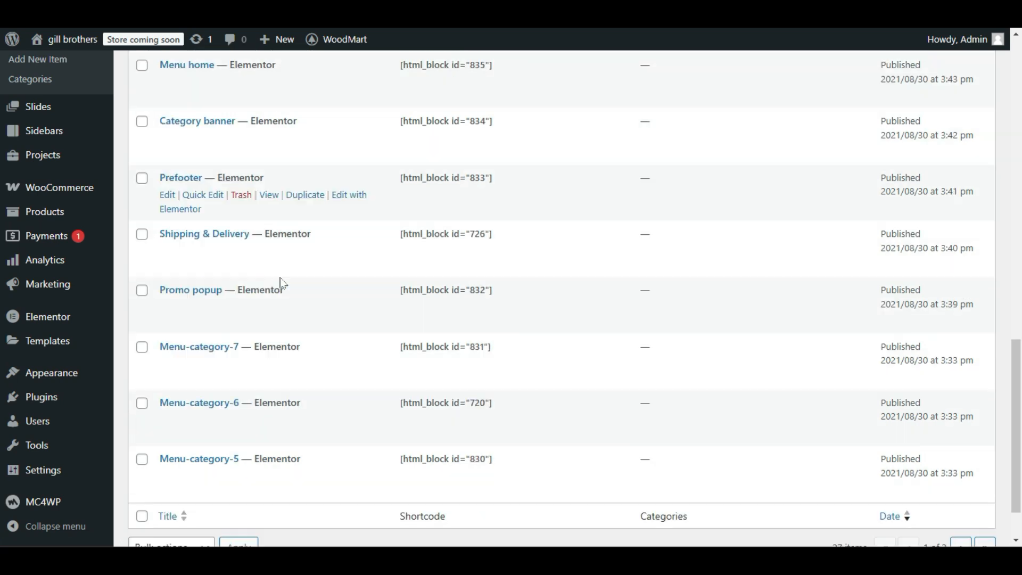
{"action": "left_click", "coordinate": [962, 485]}
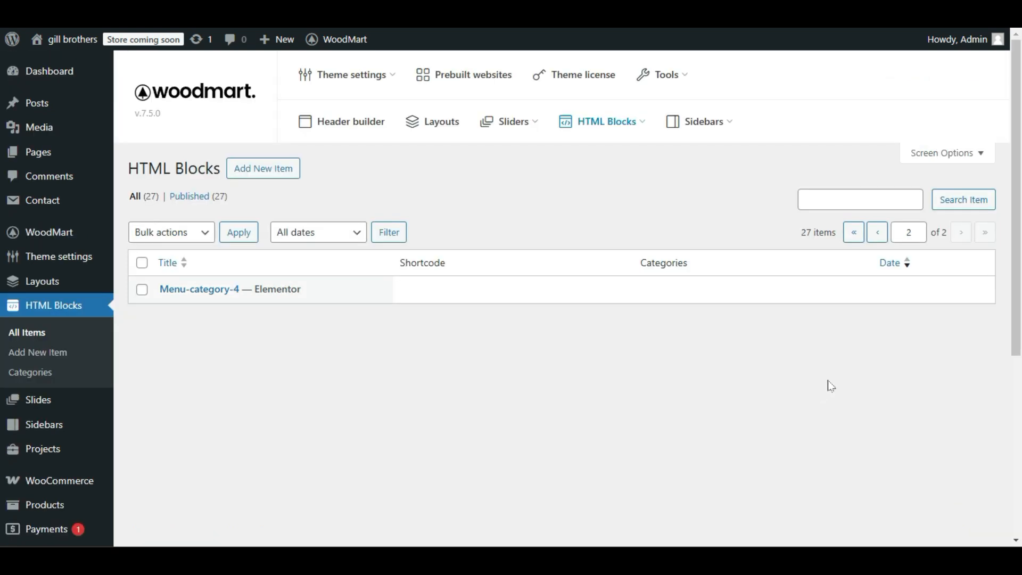
{"action": "left_click", "coordinate": [878, 232]}
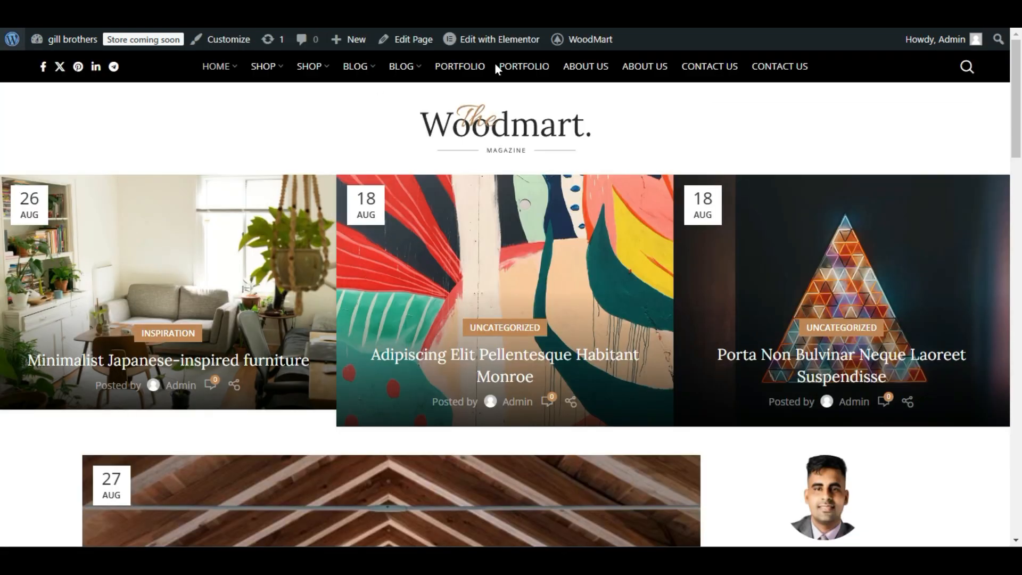
{"action": "mouse_move", "coordinate": [506, 41]}
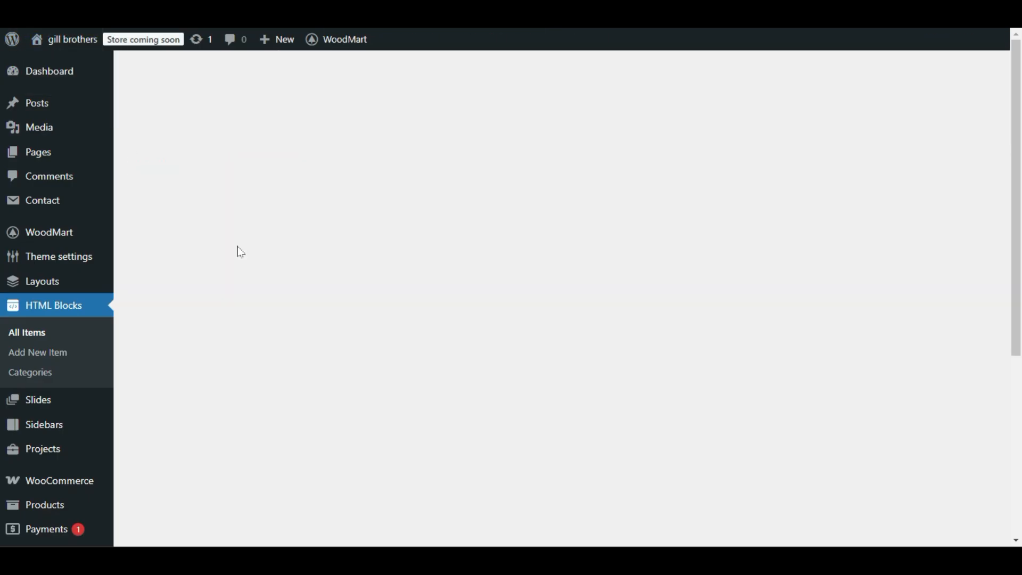
{"action": "scroll", "coordinate": [250, 287], "scroll_direction": "down", "scroll_amount": 7}
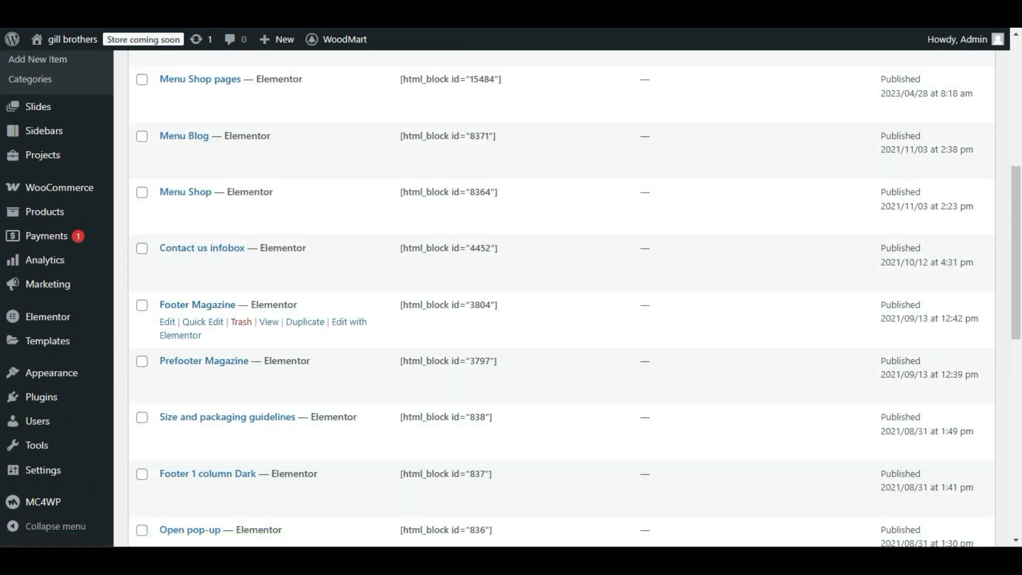
Preview the Footer Magazine block in a new browser tab and examine its logo, copyright line and social icons.
{"action": "left_click", "coordinate": [270, 325]}
{"action": "right_click", "coordinate": [271, 326]}
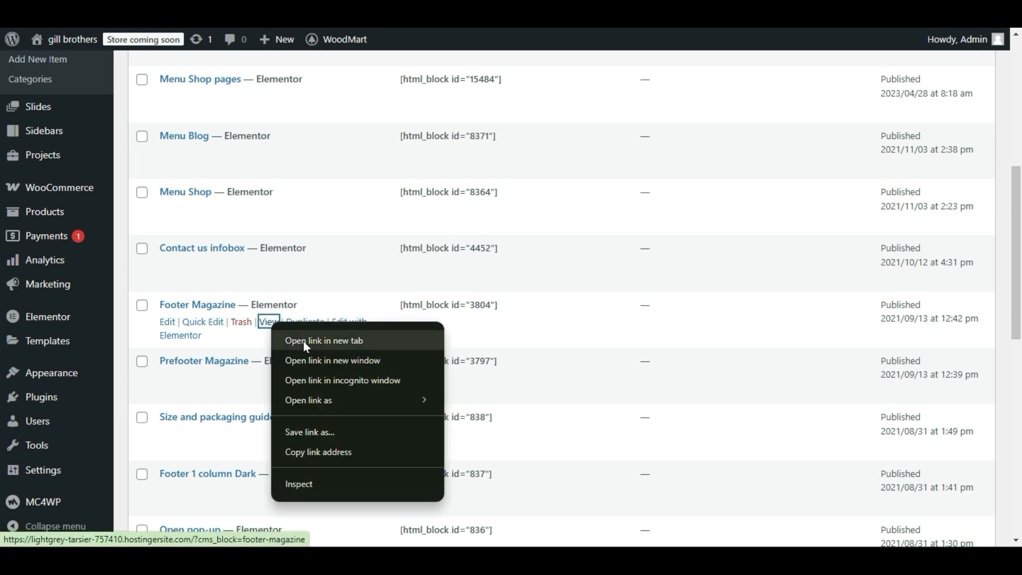
{"action": "left_click", "coordinate": [26, 21]}
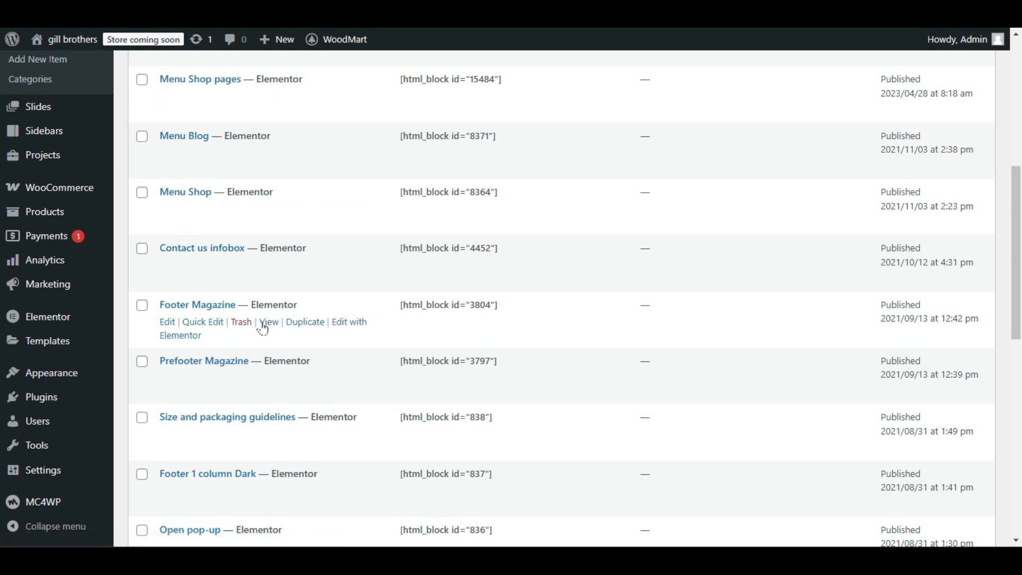
{"action": "right_click", "coordinate": [265, 323]}
{"action": "left_click", "coordinate": [287, 330]}
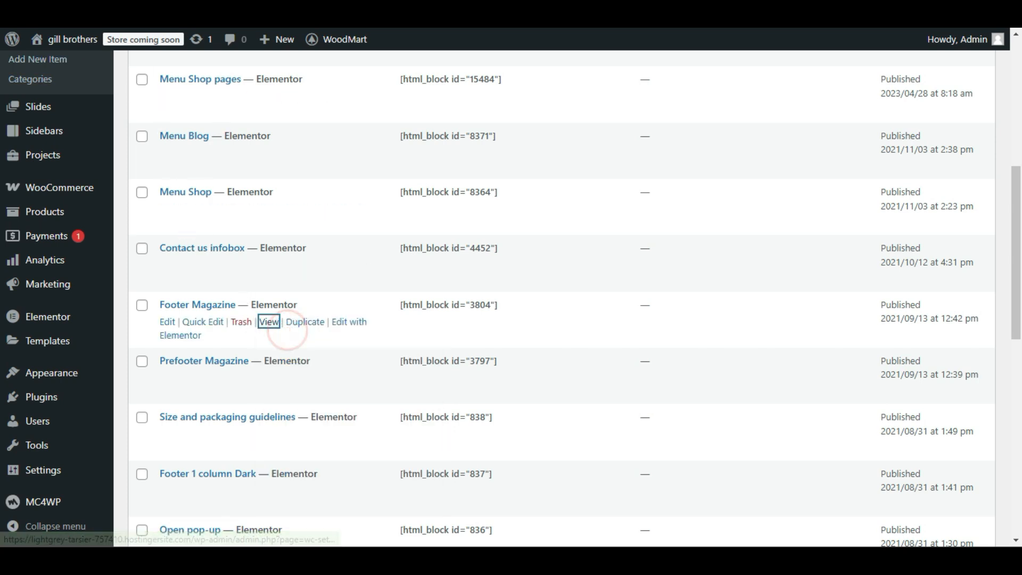
{"action": "right_click", "coordinate": [277, 326]}
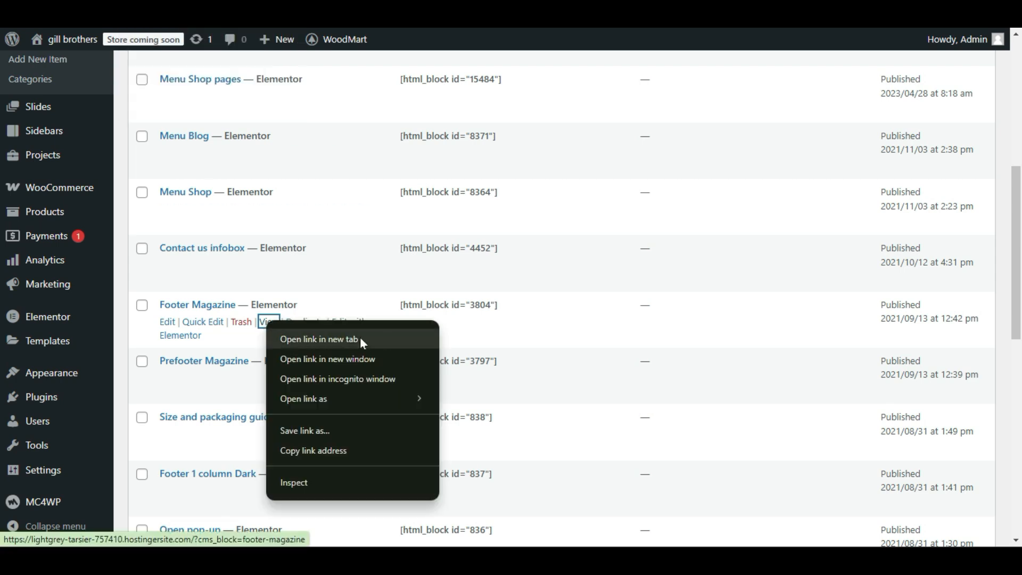
{"action": "left_click", "coordinate": [320, 339]}
{"action": "left_click", "coordinate": [175, 13]}
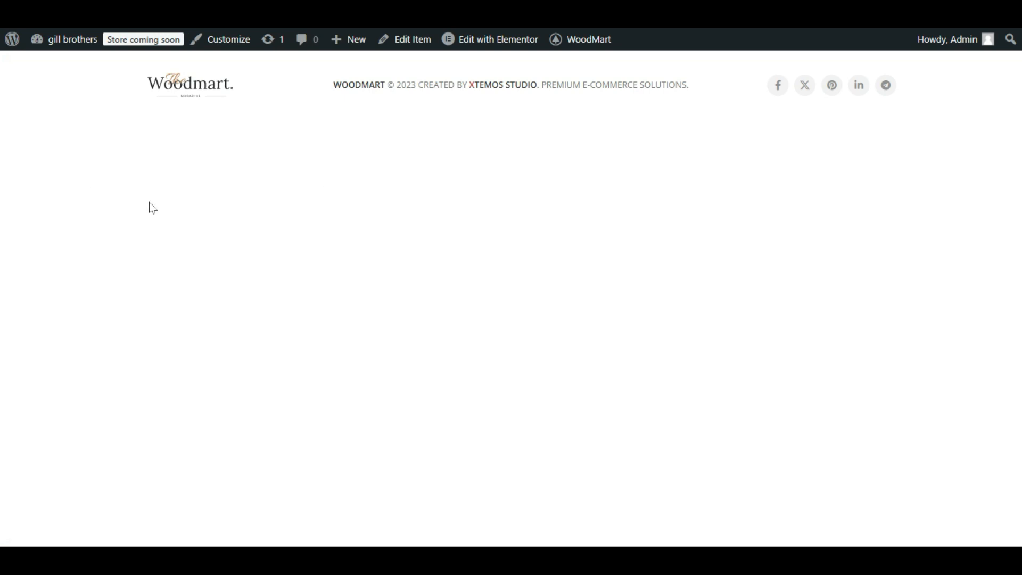
{"action": "left_click_drag", "start_coordinate": [959, 86], "coordinate": [88, 102]}
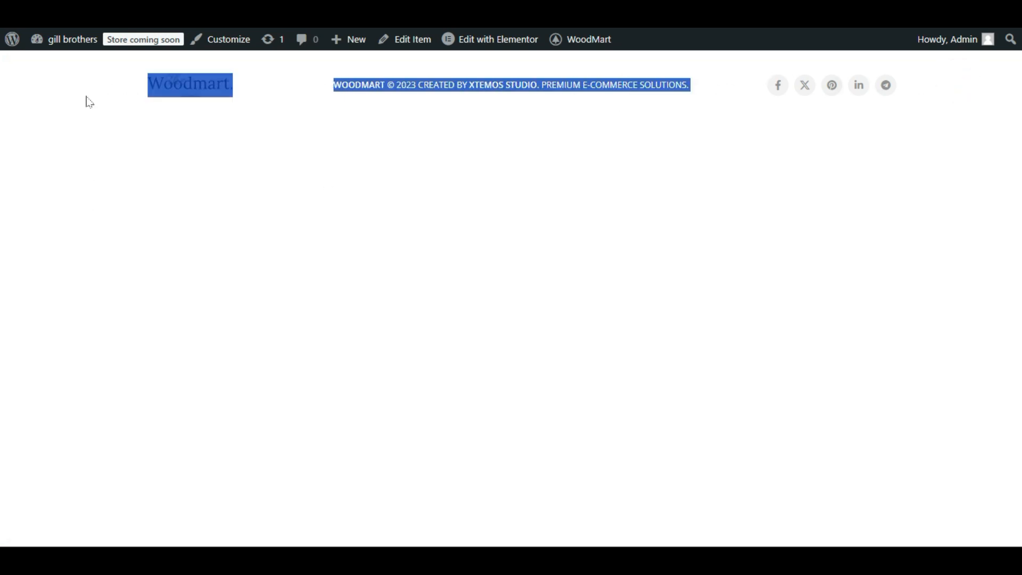
{"action": "left_click", "coordinate": [418, 143]}
{"action": "mouse_move", "coordinate": [485, 39]}
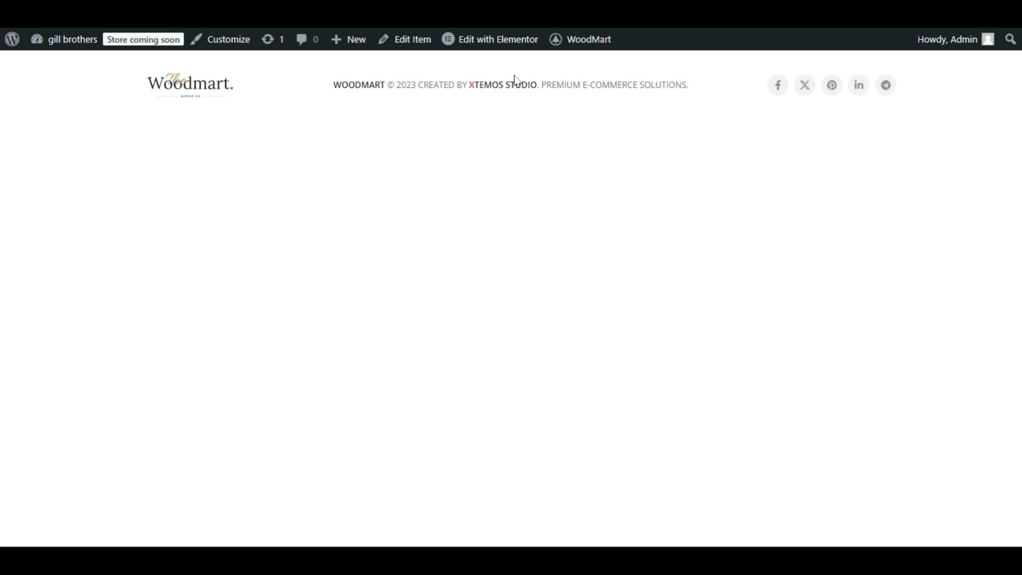
Return to the HTML Blocks list, open the Footer Magazine block in Elementor and open its logo image for editing.
{"action": "key", "text": "ctrl+shift+Tab"}
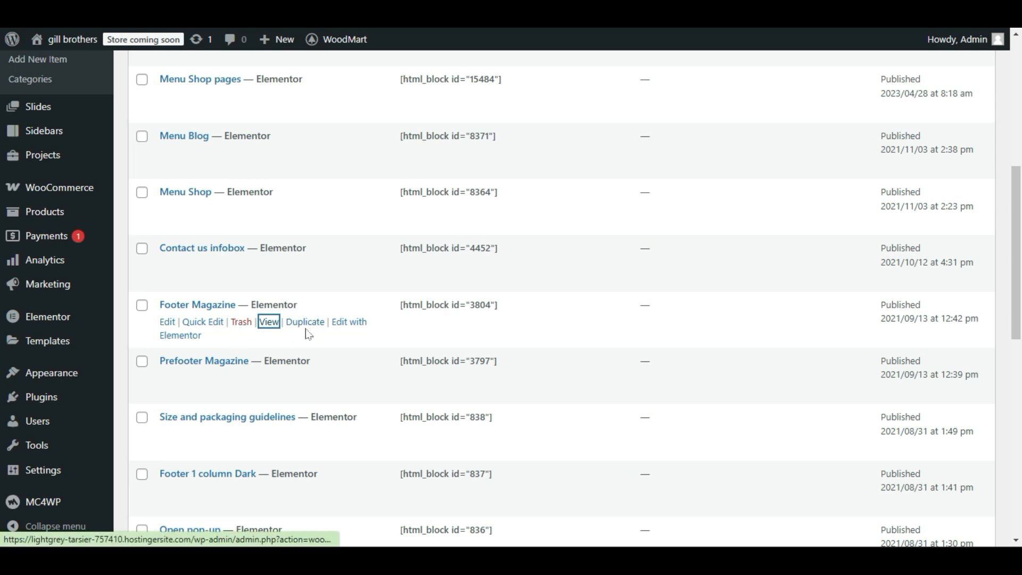
{"action": "left_click", "coordinate": [350, 329]}
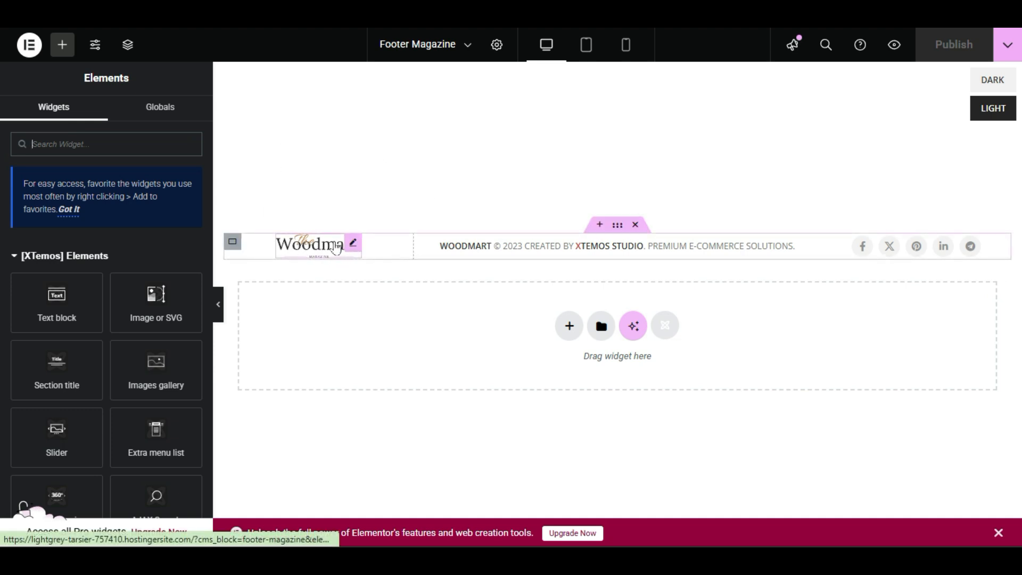
{"action": "right_click", "coordinate": [317, 249]}
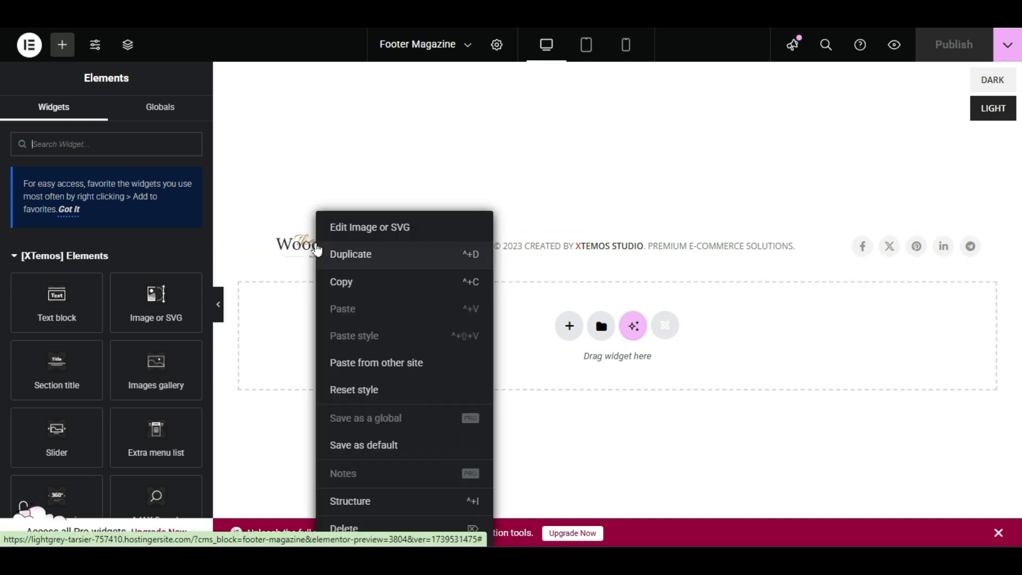
{"action": "left_click", "coordinate": [375, 229]}
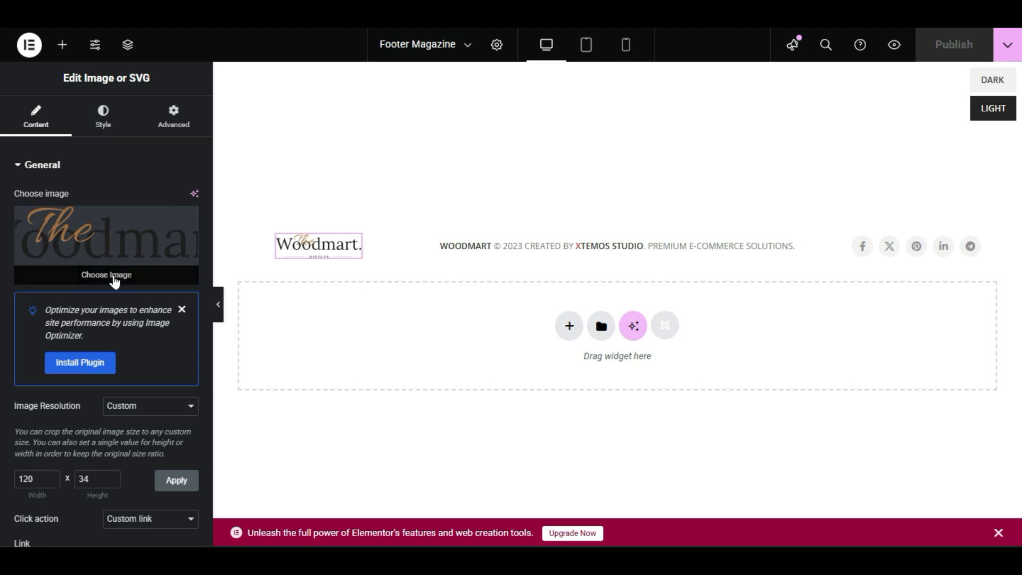
Replace the footer logo image with logo.png uploaded from the logo-files (2) folder on the Desktop.
{"action": "left_click", "coordinate": [115, 277]}
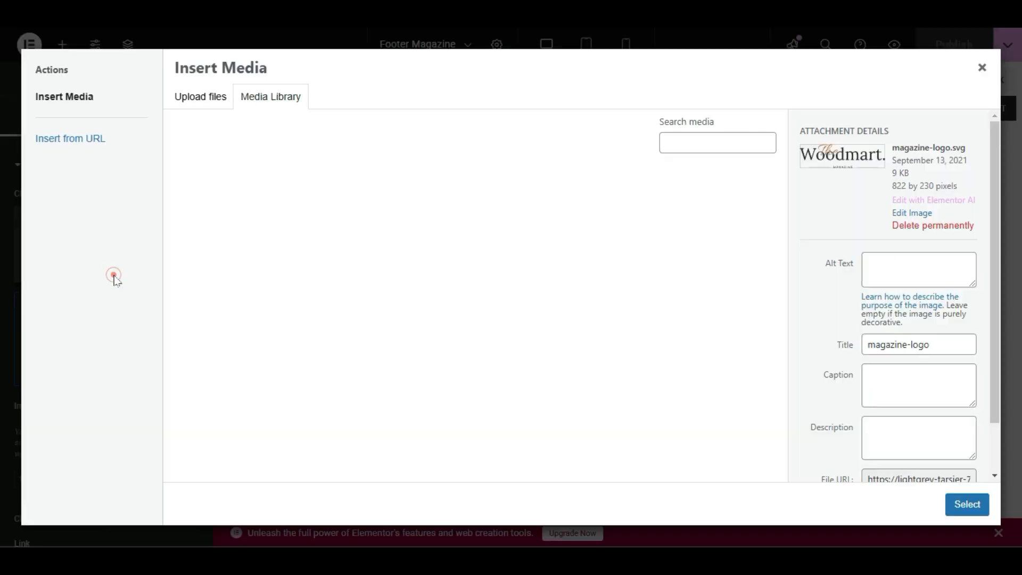
{"action": "left_click", "coordinate": [201, 98]}
{"action": "left_click", "coordinate": [549, 291]}
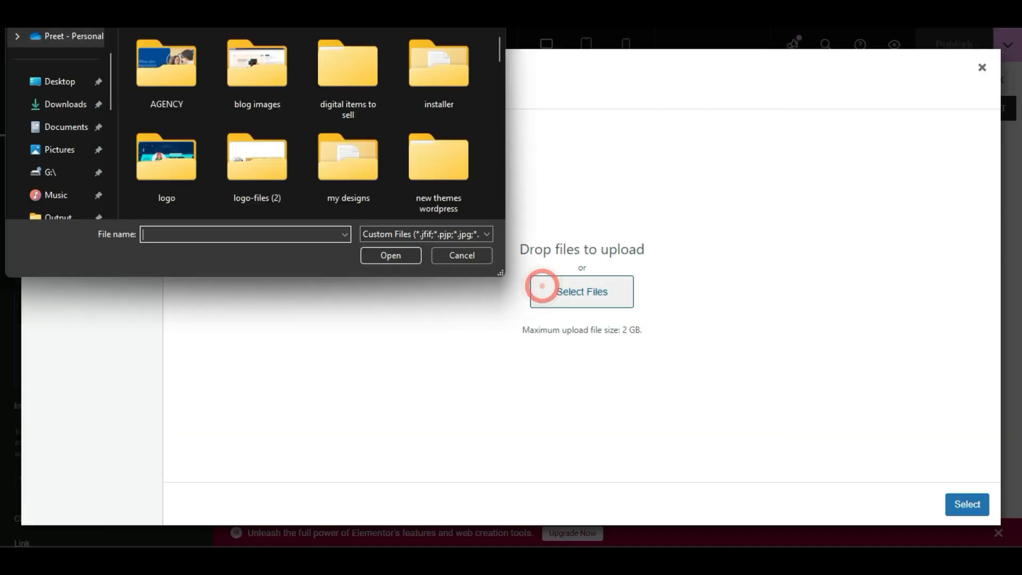
{"action": "left_click", "coordinate": [66, 125]}
{"action": "left_click", "coordinate": [67, 81]}
{"action": "scroll", "coordinate": [210, 181], "scroll_direction": "down", "scroll_amount": 3}
{"action": "scroll", "coordinate": [211, 183], "scroll_direction": "up", "scroll_amount": 1}
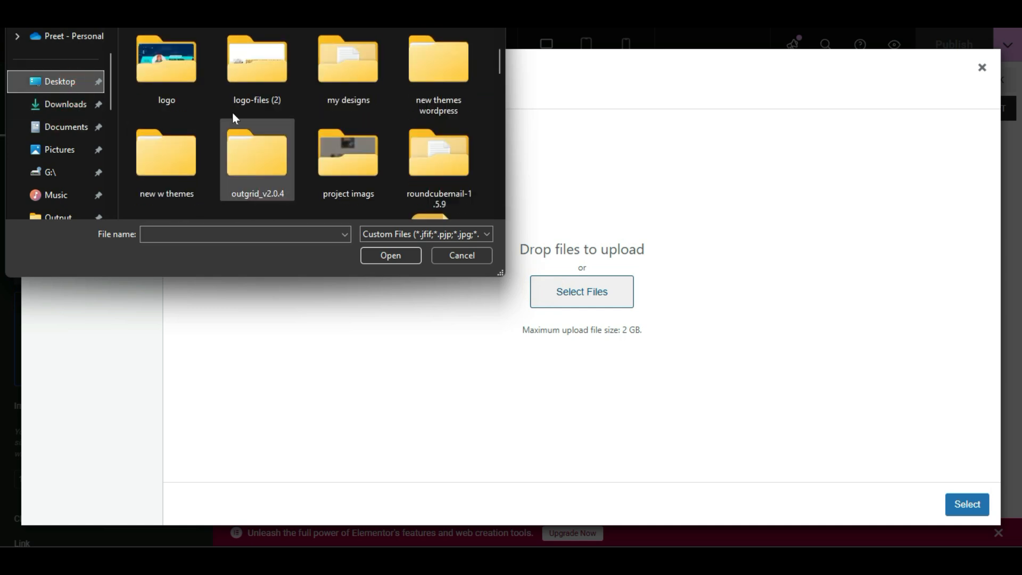
{"action": "double_click", "coordinate": [246, 98]}
{"action": "double_click", "coordinate": [242, 96]}
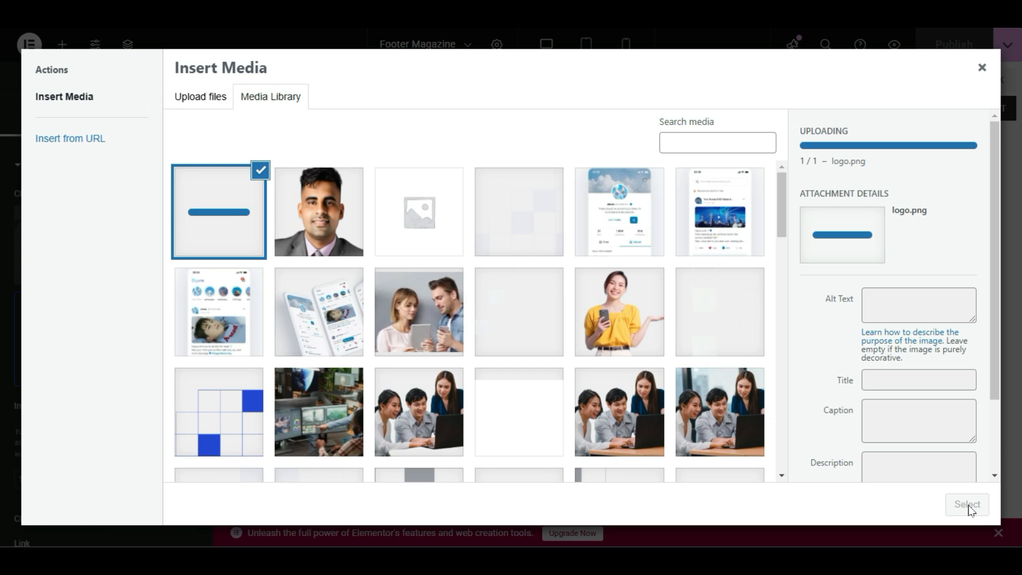
{"action": "left_click", "coordinate": [975, 508]}
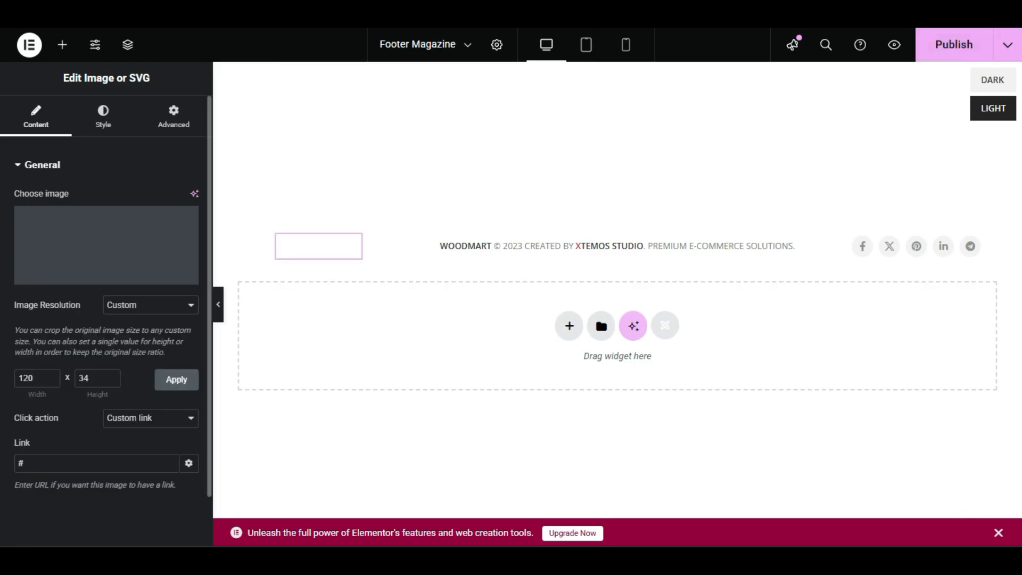
Widen the logo's frame on the canvas and apply a custom image width of 160.
{"action": "left_click_drag", "start_coordinate": [36, 381], "coordinate": [3, 376]}
{"action": "left_click_drag", "start_coordinate": [94, 380], "coordinate": [47, 383]}
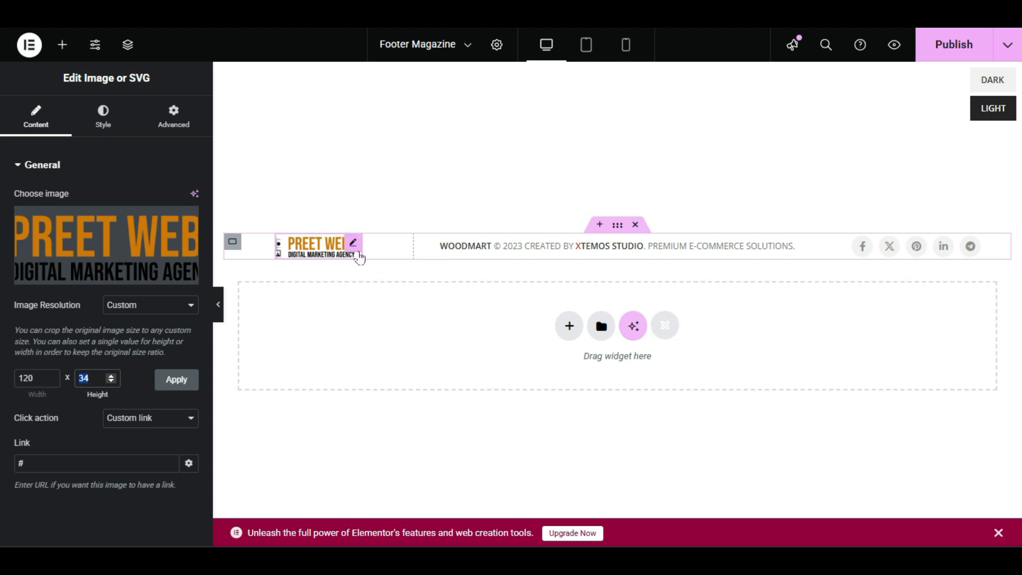
{"action": "left_click_drag", "start_coordinate": [357, 256], "coordinate": [402, 261]}
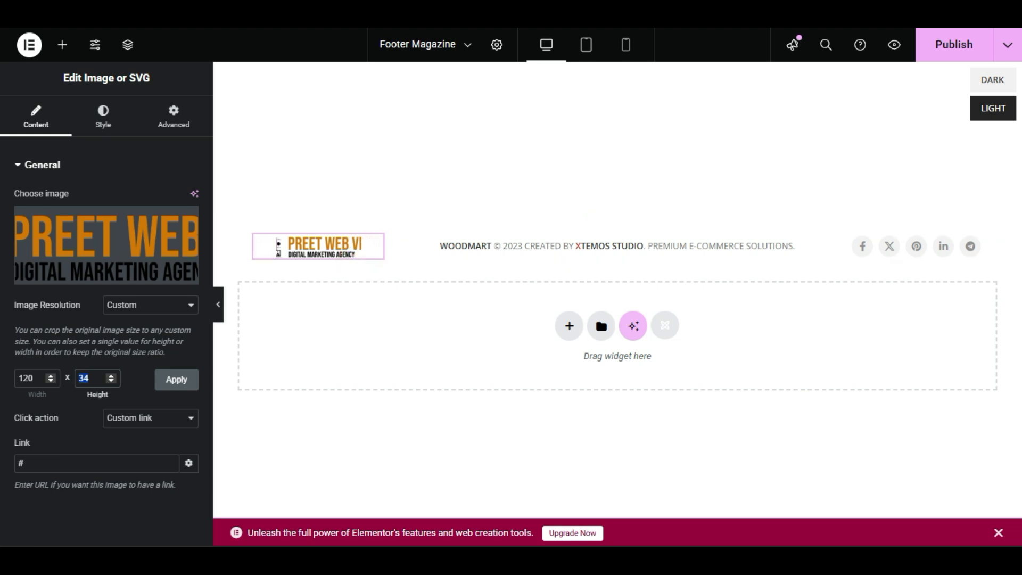
{"action": "left_click", "coordinate": [28, 378]}
{"action": "left_click", "coordinate": [35, 377]}
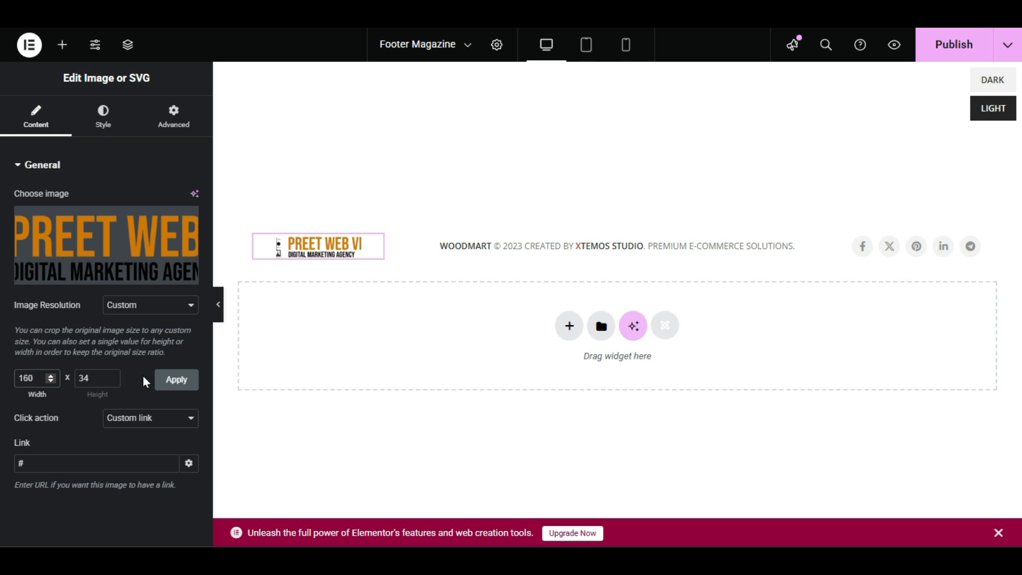
{"action": "left_click", "coordinate": [162, 381]}
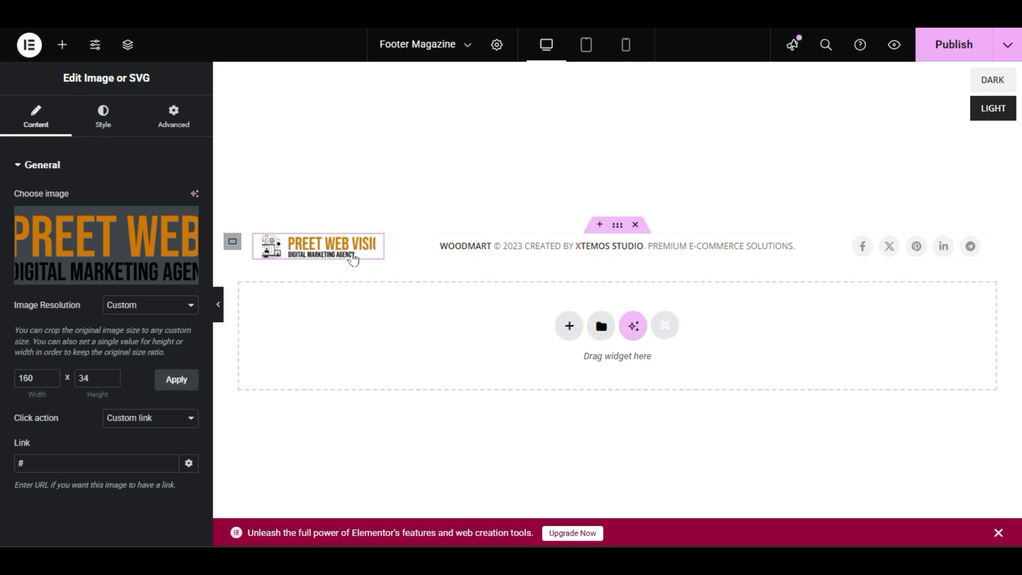
Apply a custom width of 180 to the footer logo image.
{"action": "left_click", "coordinate": [27, 378]}
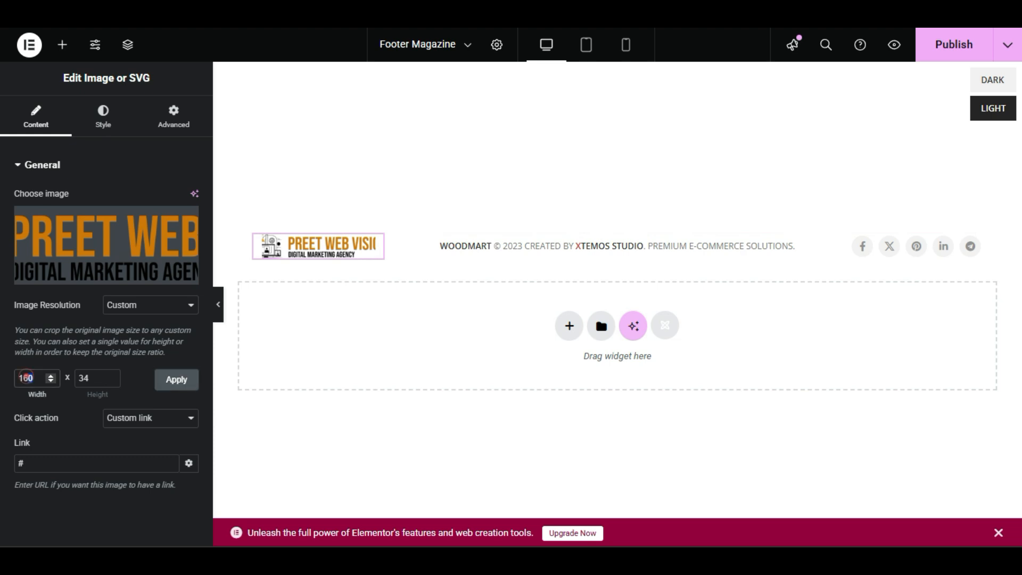
{"action": "double_click", "coordinate": [27, 378]}
{"action": "left_click", "coordinate": [166, 379]}
{"action": "left_click", "coordinate": [164, 378]}
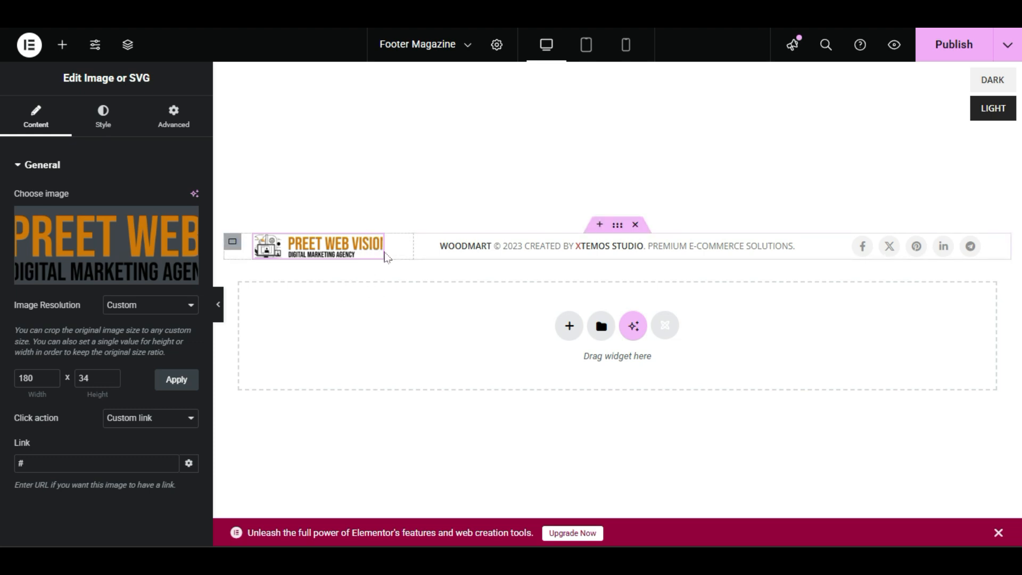
Widen the logo's frame further on the canvas and apply a custom image width of 200.
{"action": "left_click_drag", "start_coordinate": [380, 252], "coordinate": [402, 260]}
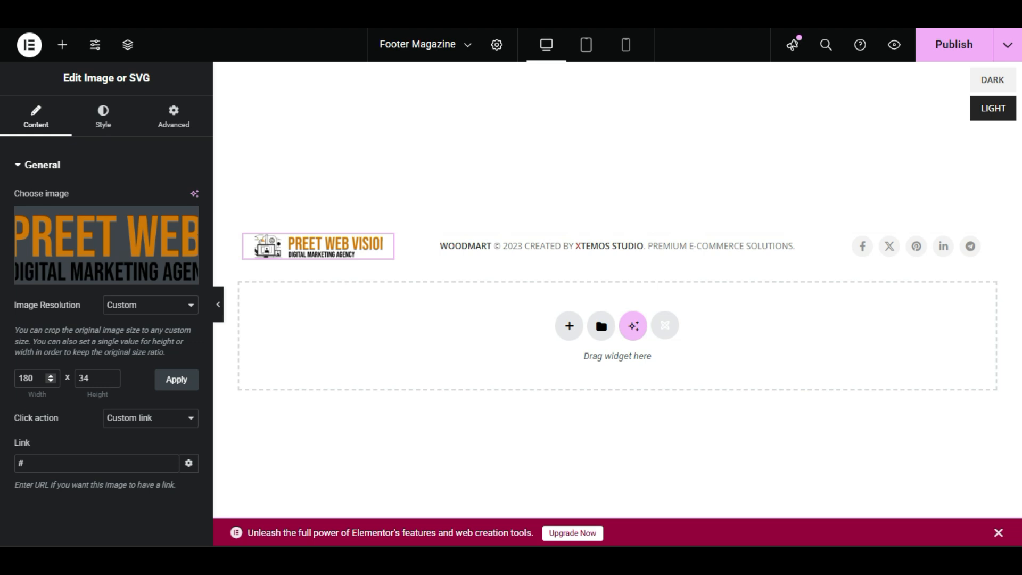
{"action": "double_click", "coordinate": [33, 379]}
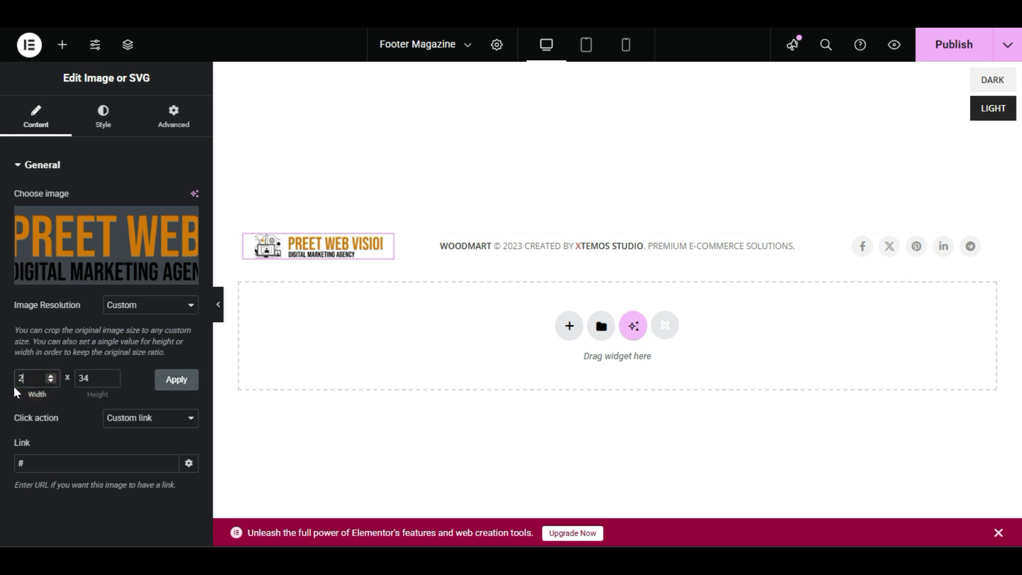
{"action": "left_click", "coordinate": [173, 379]}
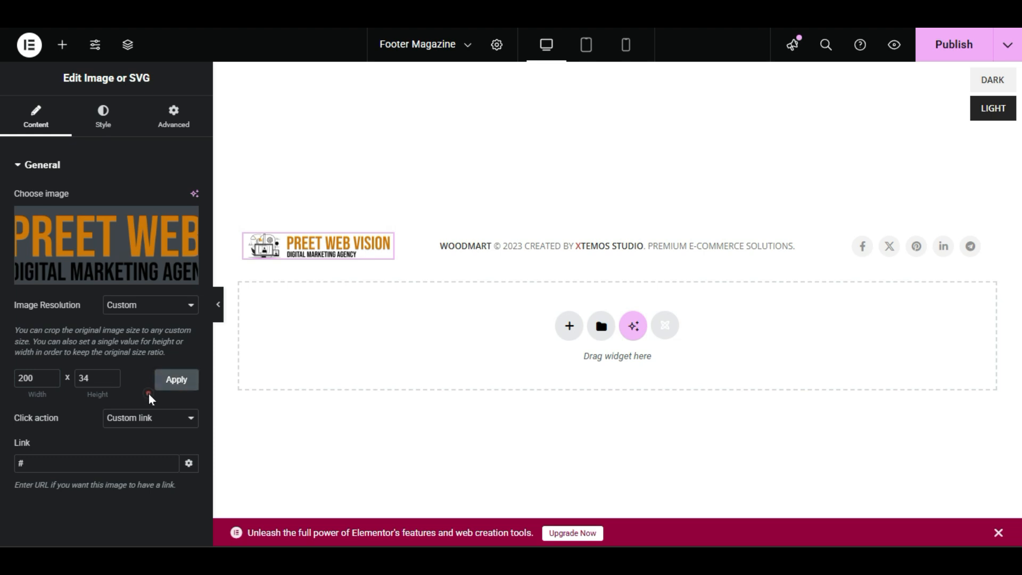
{"action": "left_click", "coordinate": [157, 389]}
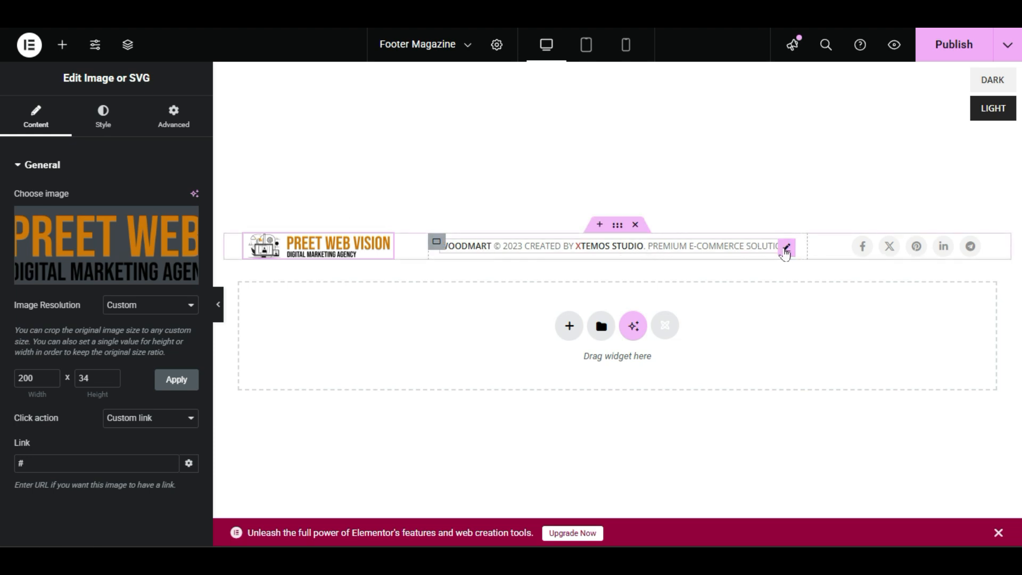
Delete the linked word WOODMART from the start of the footer's copyright text.
{"action": "right_click", "coordinate": [655, 253]}
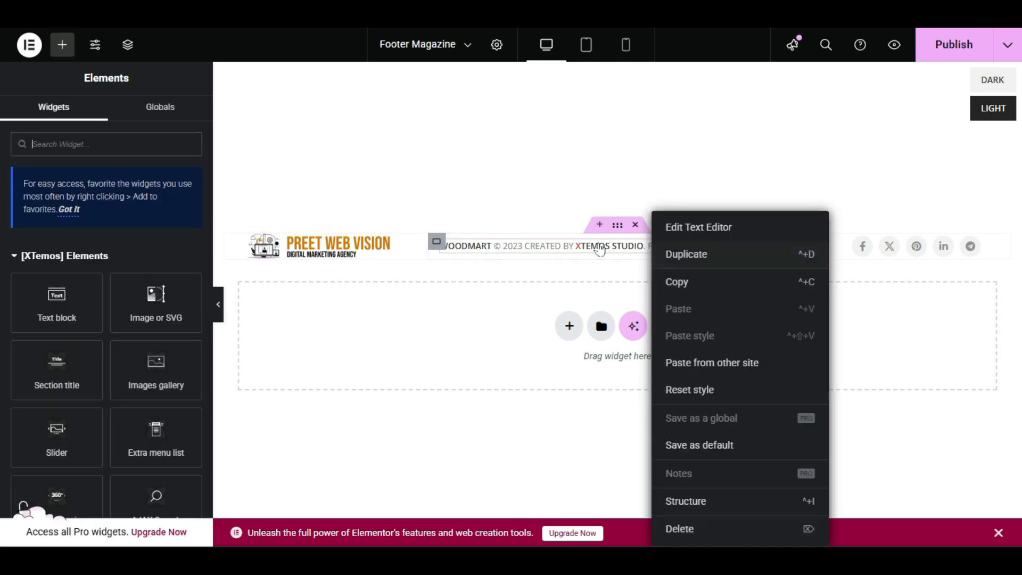
{"action": "left_click", "coordinate": [726, 220]}
{"action": "left_click", "coordinate": [148, 373]}
{"action": "triple_click", "coordinate": [187, 347]}
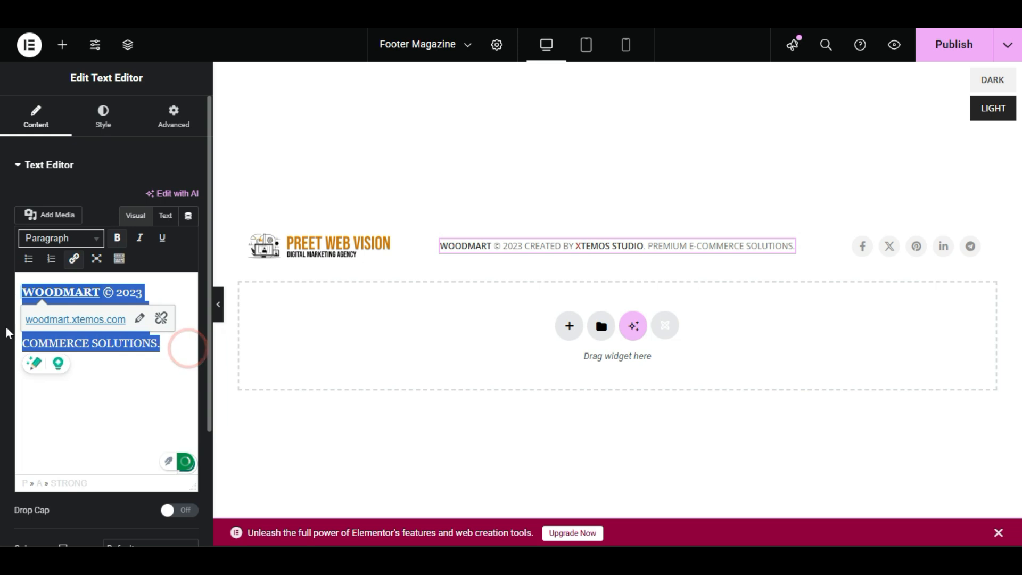
{"action": "left_click", "coordinate": [113, 368]}
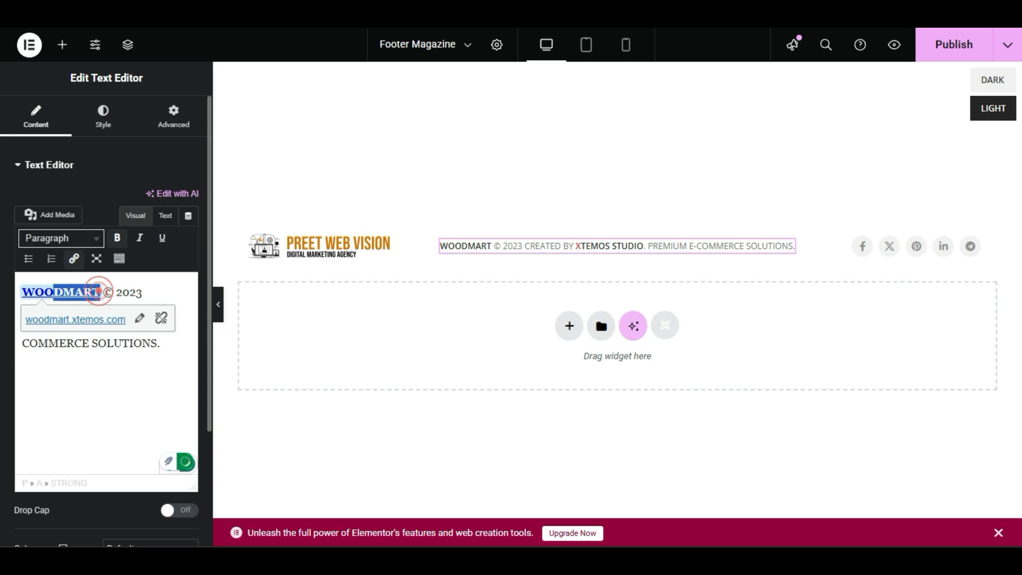
{"action": "left_click", "coordinate": [79, 382]}
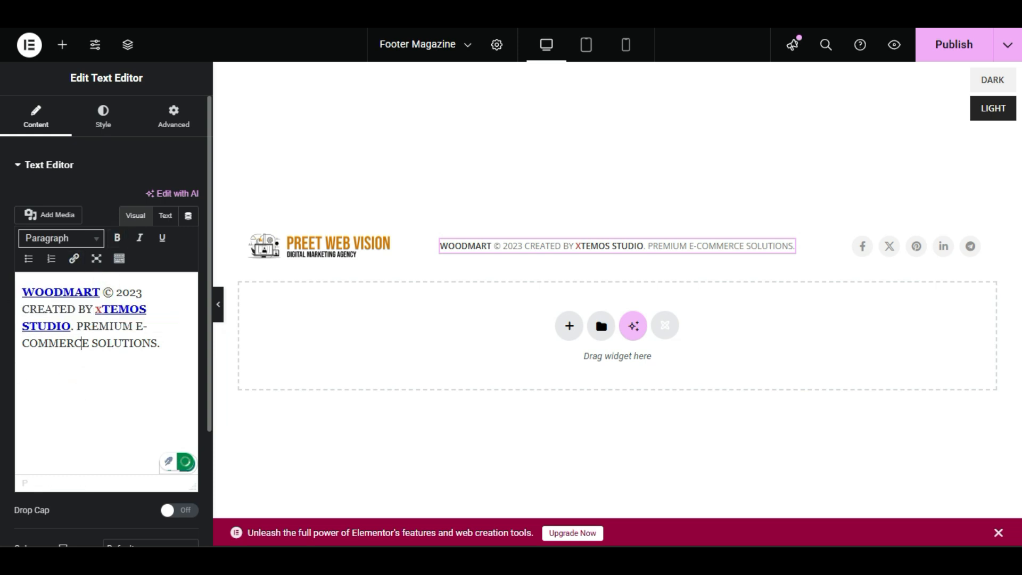
{"action": "double_click", "coordinate": [98, 292]}
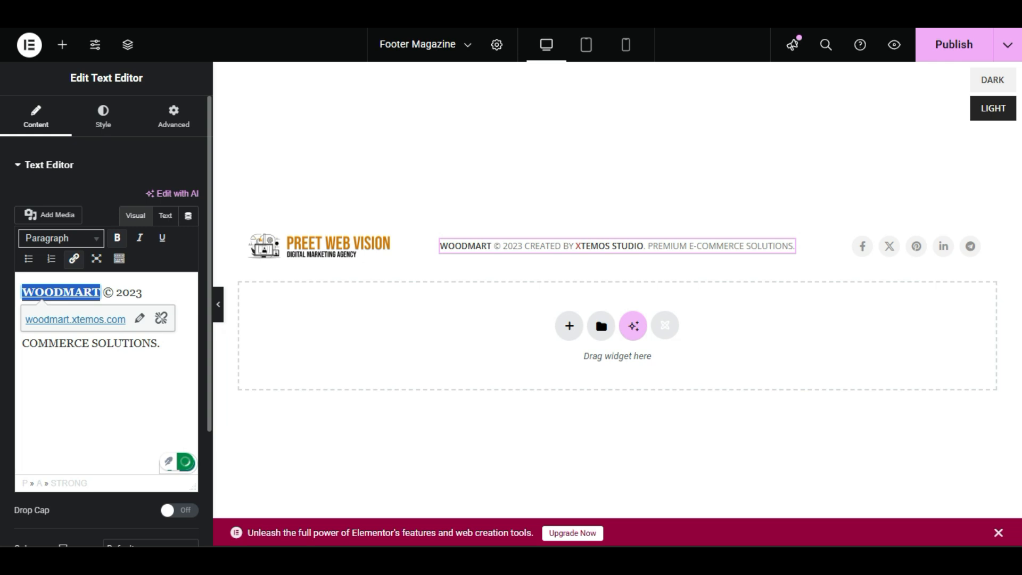
{"action": "left_click", "coordinate": [56, 376]}
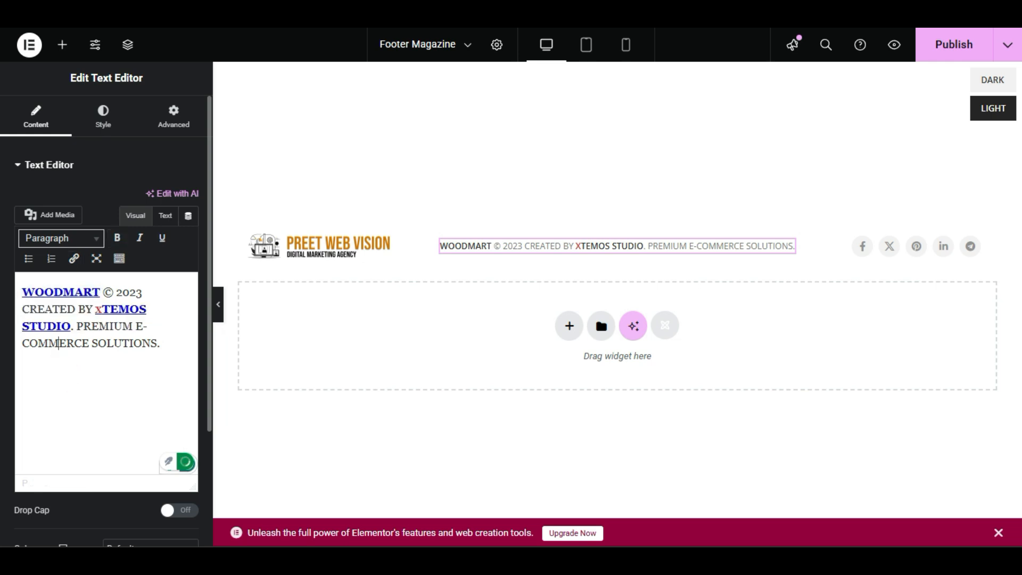
{"action": "double_click", "coordinate": [98, 292]}
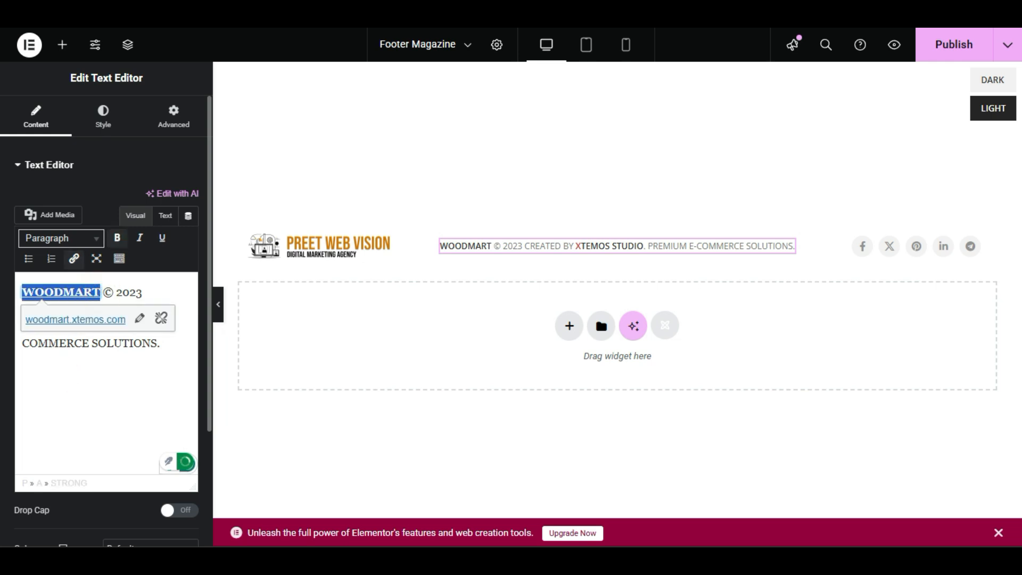
{"action": "left_click", "coordinate": [99, 292]}
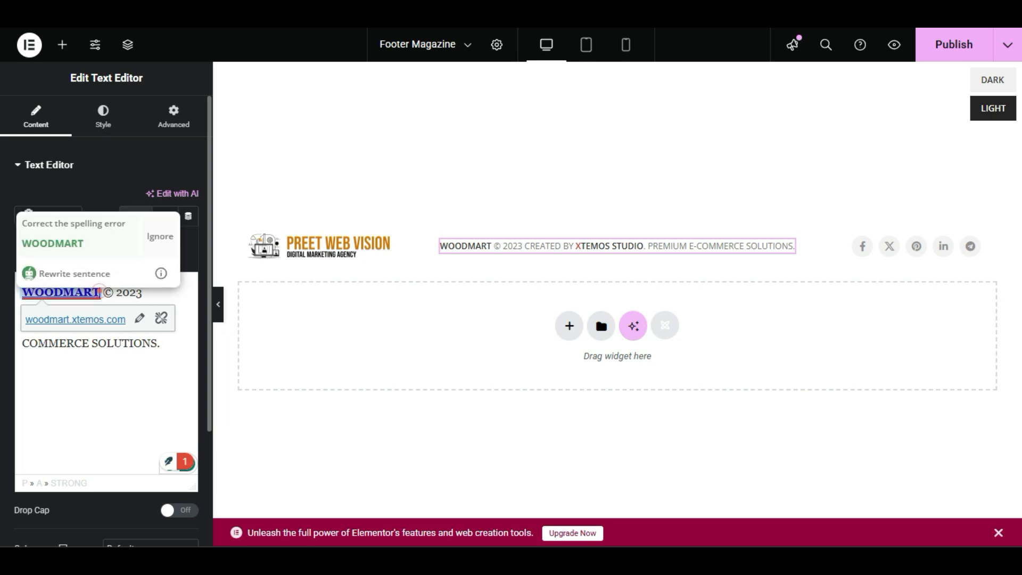
{"action": "double_click", "coordinate": [99, 291]}
{"action": "key", "text": "BackSpace"}
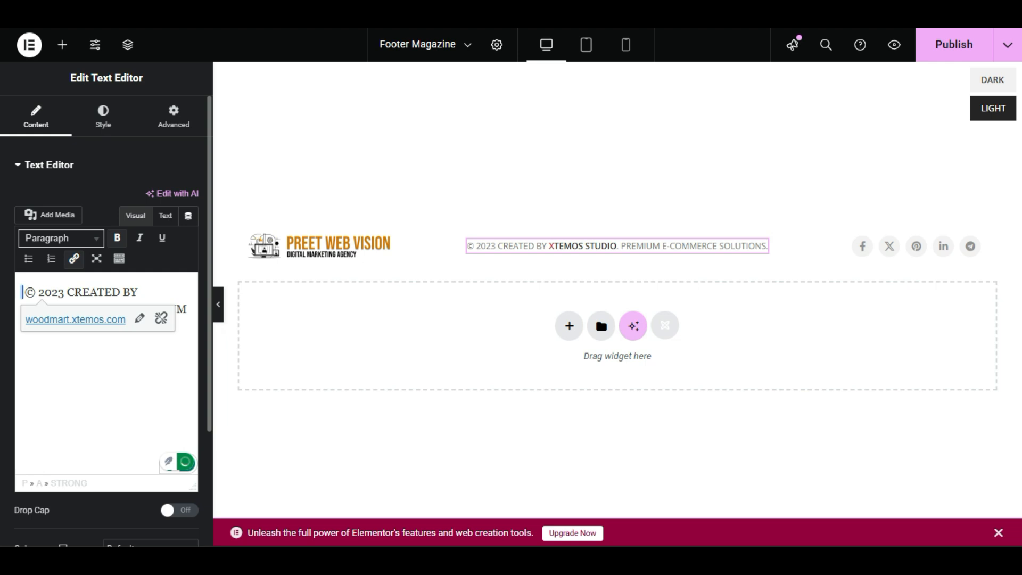
Insert "Preet web vision" before the © symbol at the start of the footer's copyright text.
{"action": "type", "text": "Preet wev"}
{"action": "key", "text": "BackSpace"}
{"action": "type", "text": "b vsi"}
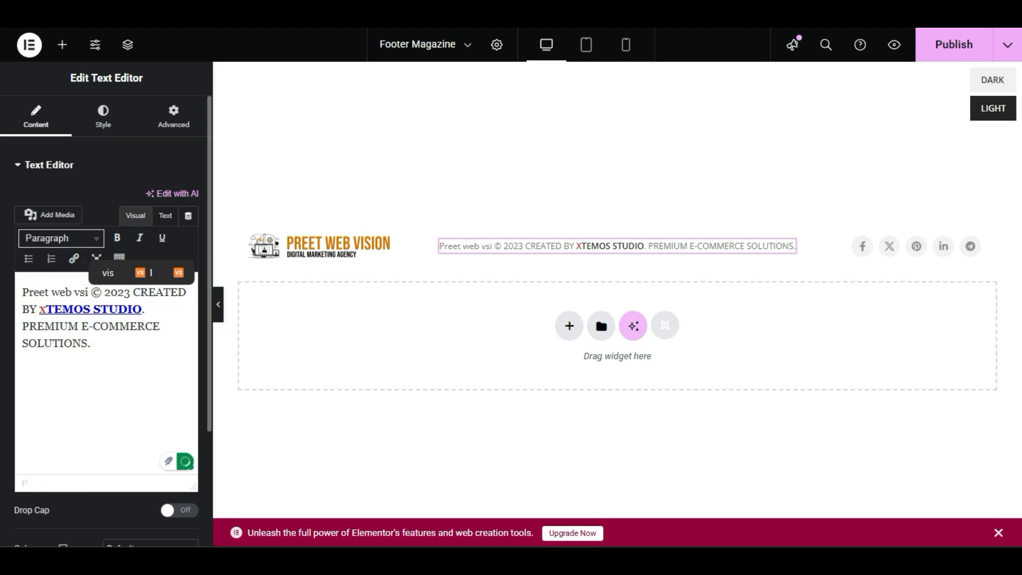
{"action": "key", "text": "BackSpace"}
{"action": "key", "text": "BackSpace"}
{"action": "type", "text": "ision"}
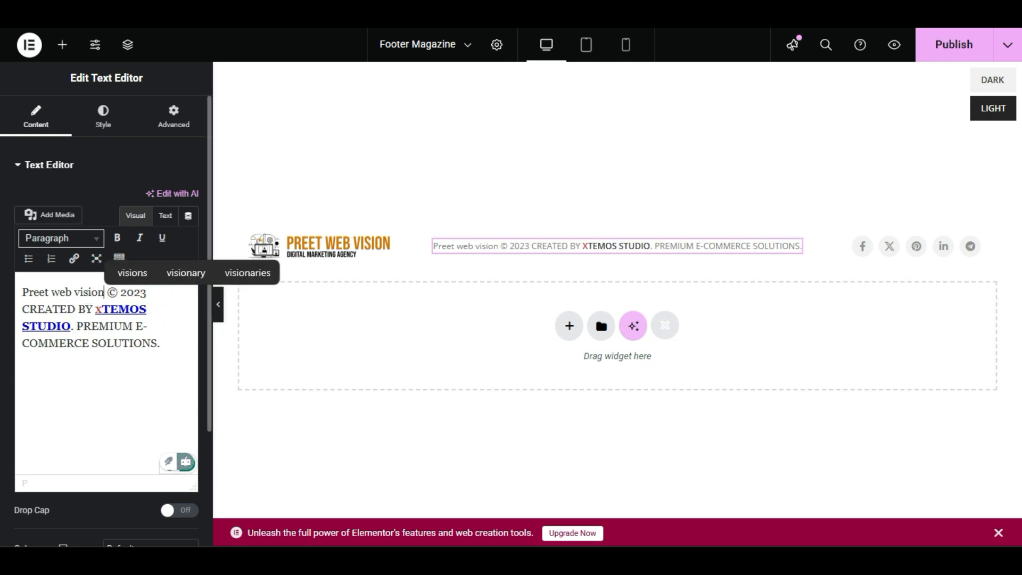
Change the year in the footer's copyright text to 2025.
{"action": "left_click", "coordinate": [145, 307]}
{"action": "left_click", "coordinate": [148, 292]}
{"action": "key", "text": "BackSpace"}
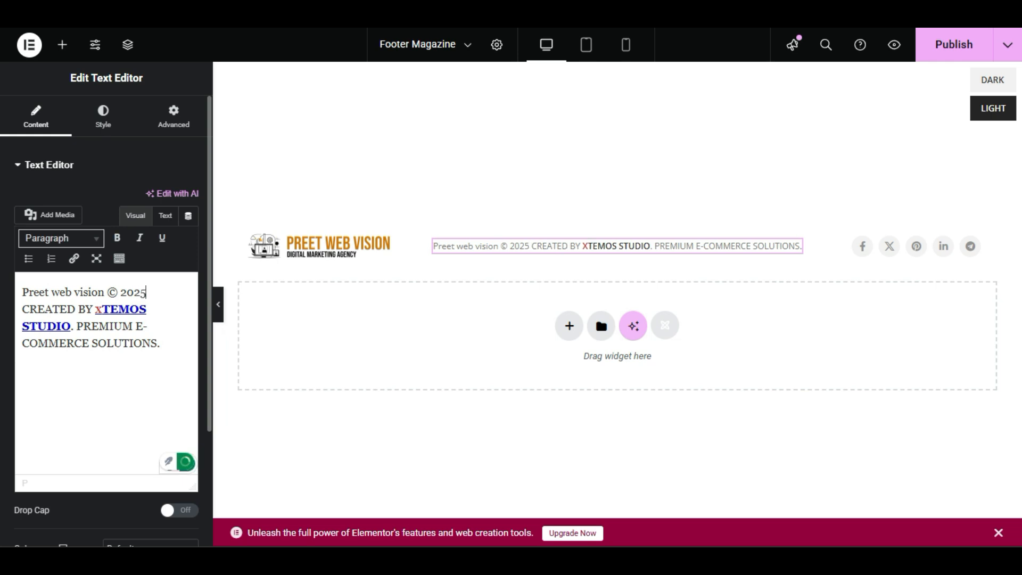
{"action": "left_click_drag", "start_coordinate": [163, 344], "coordinate": [22, 309]}
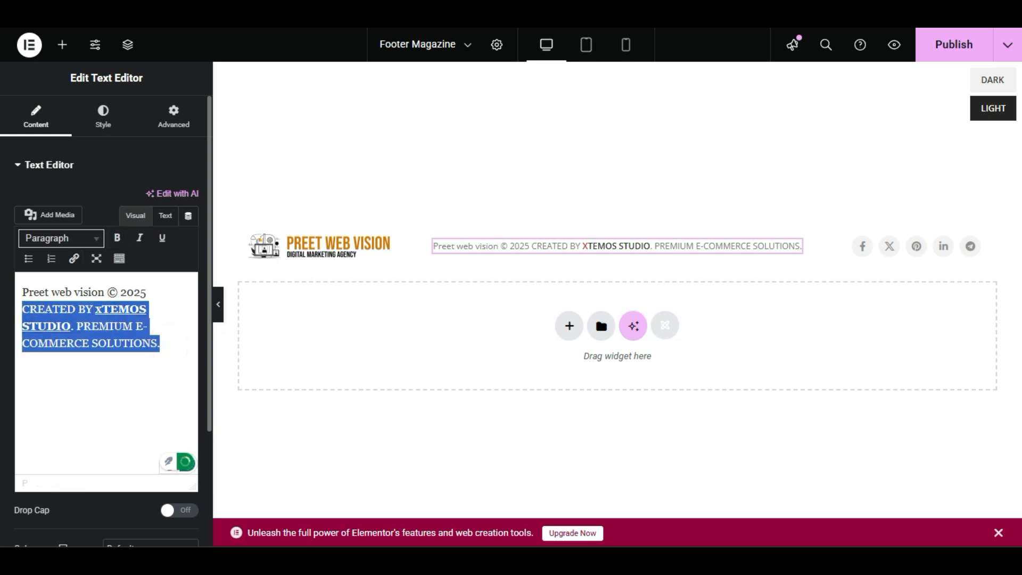
{"action": "left_click", "coordinate": [118, 337]}
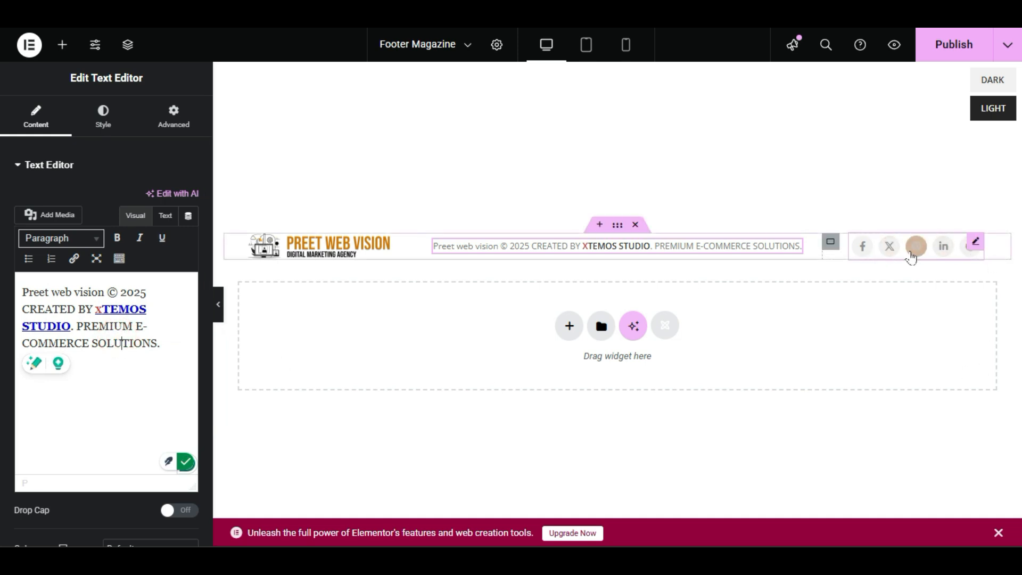
Open the footer's social buttons widget for editing and turn on its label.
{"action": "right_click", "coordinate": [883, 250]}
{"action": "left_click", "coordinate": [905, 236]}
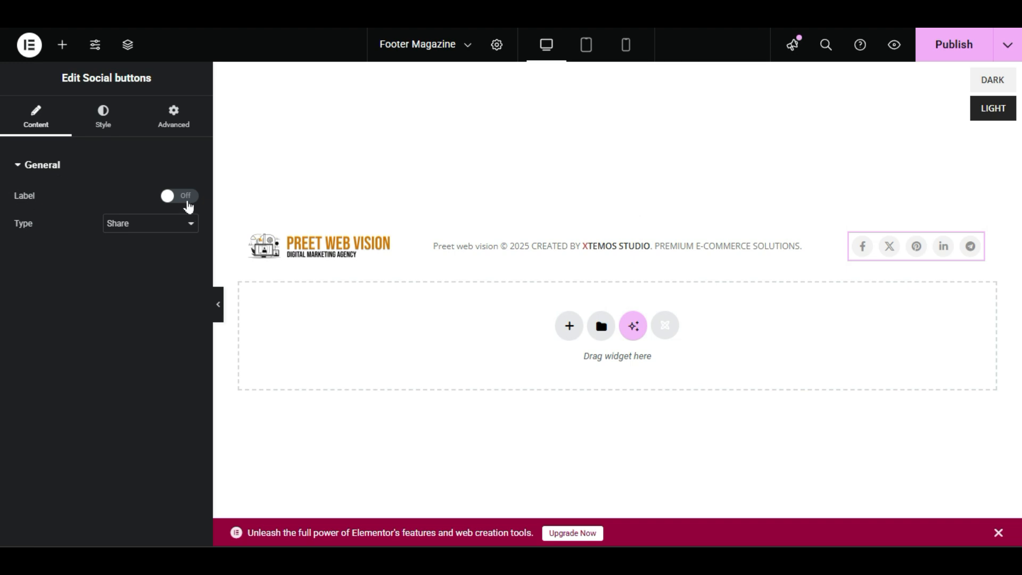
{"action": "left_click", "coordinate": [186, 201]}
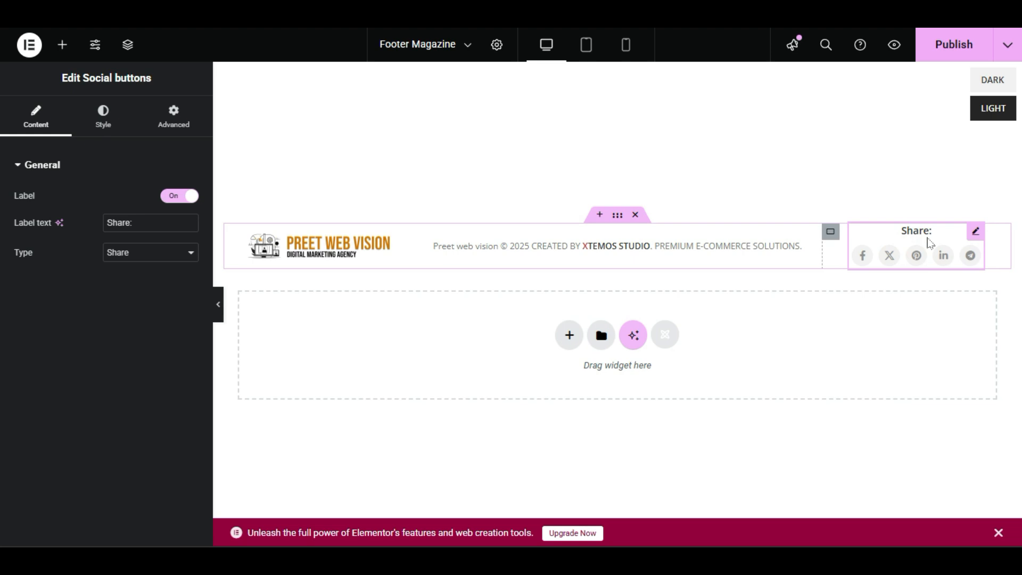
Set the social buttons' type to Follow.
{"action": "left_click_drag", "start_coordinate": [129, 223], "coordinate": [2, 228]}
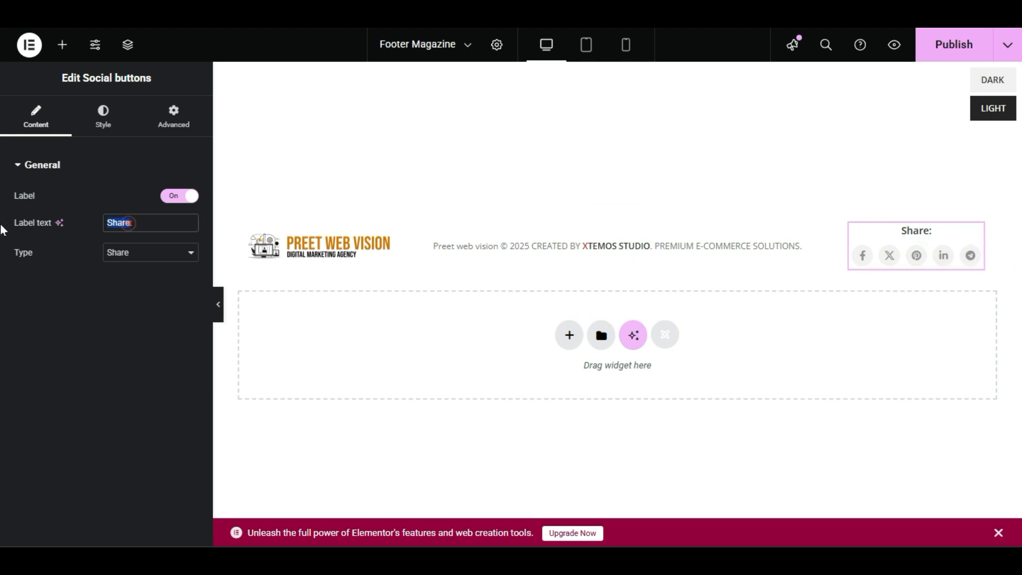
{"action": "left_click", "coordinate": [139, 224]}
{"action": "left_click_drag", "start_coordinate": [145, 223], "coordinate": [42, 229]}
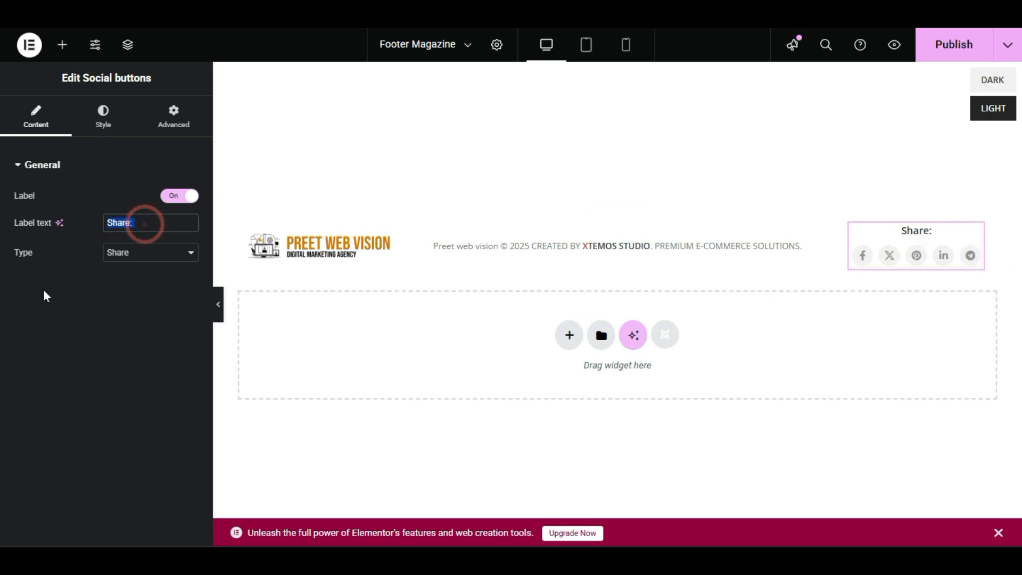
{"action": "left_click", "coordinate": [143, 254]}
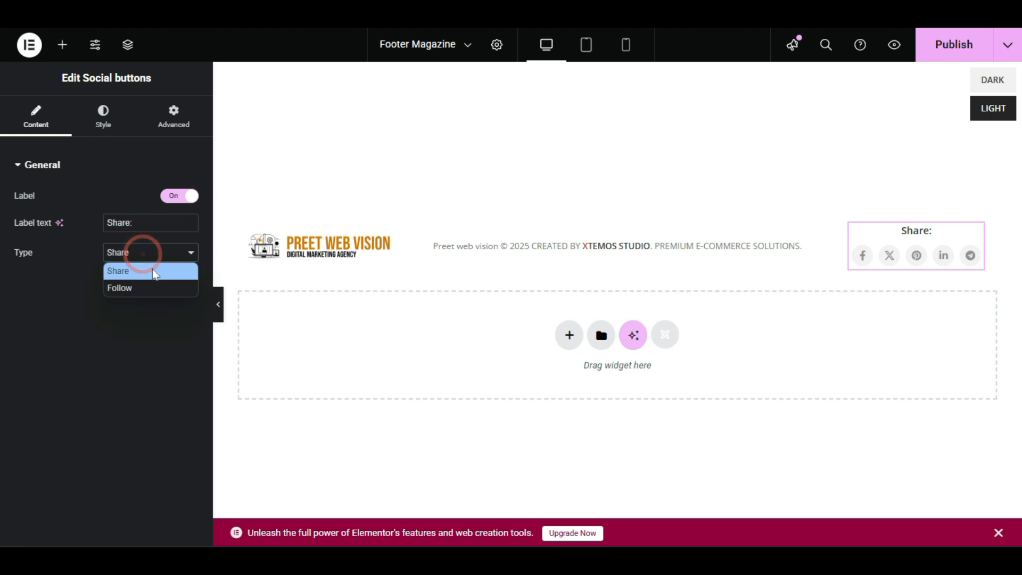
{"action": "left_click", "coordinate": [139, 288]}
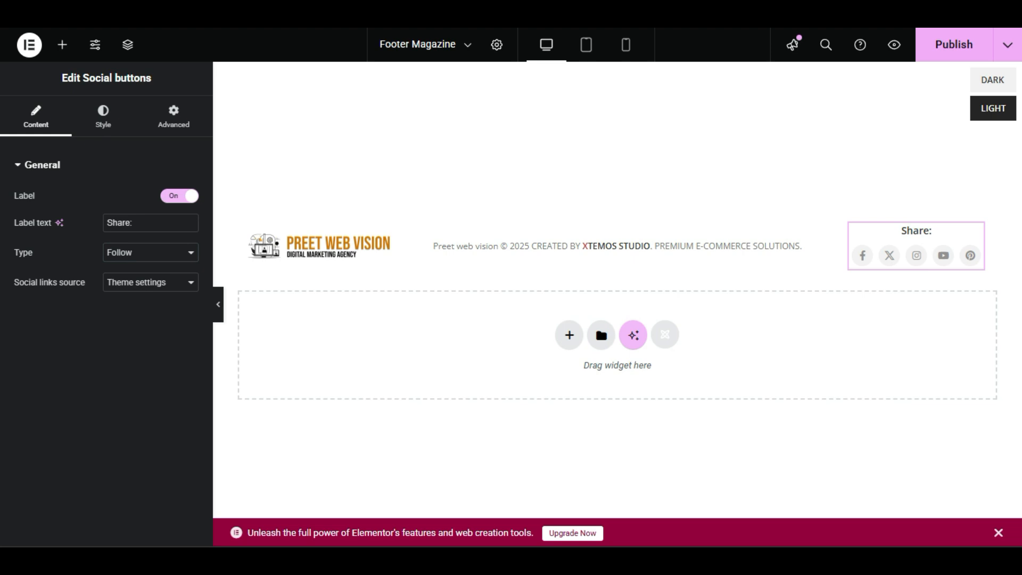
Set the social buttons' label text to "Fllow Us on:" and publish the footer block.
{"action": "double_click", "coordinate": [129, 223]}
{"action": "type", "text": "Fllow "}
{"action": "type", "text": "Us ON"}
{"action": "key", "text": "BackSpace"}
{"action": "key", "text": "BackSpace"}
{"action": "type", "text": "o"}
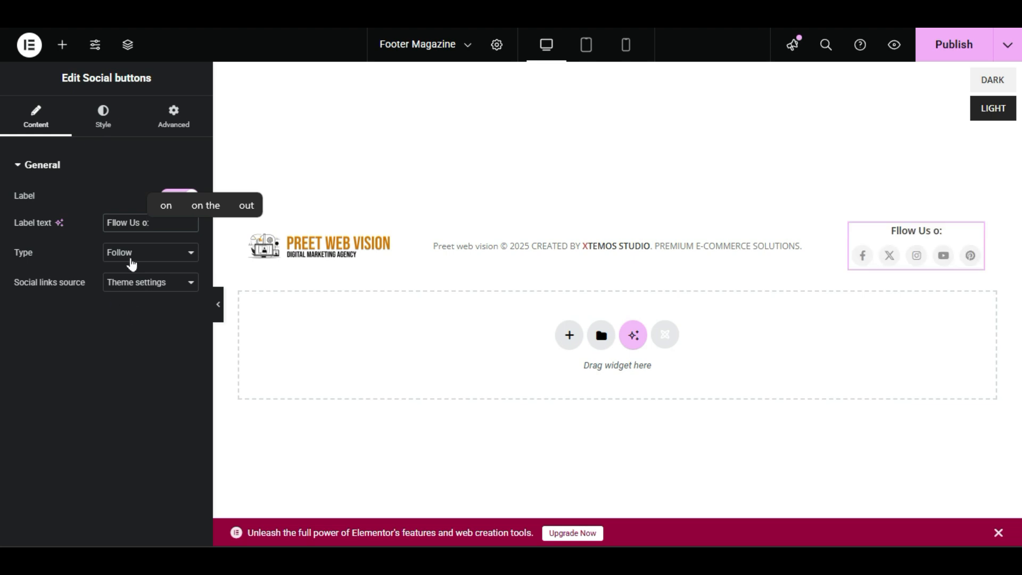
{"action": "type", "text": "n"}
{"action": "left_click", "coordinate": [143, 318]}
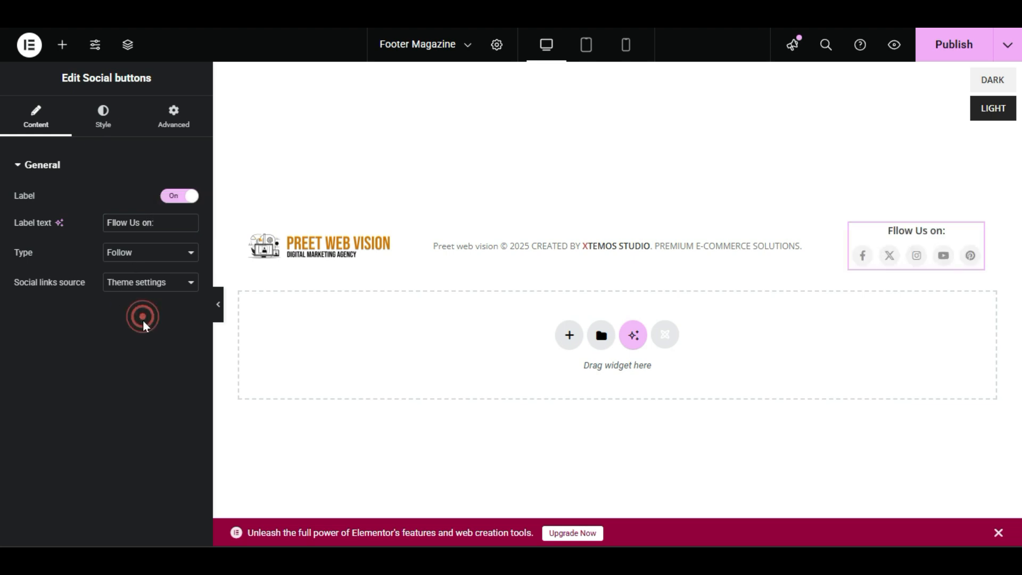
{"action": "left_click", "coordinate": [953, 49]}
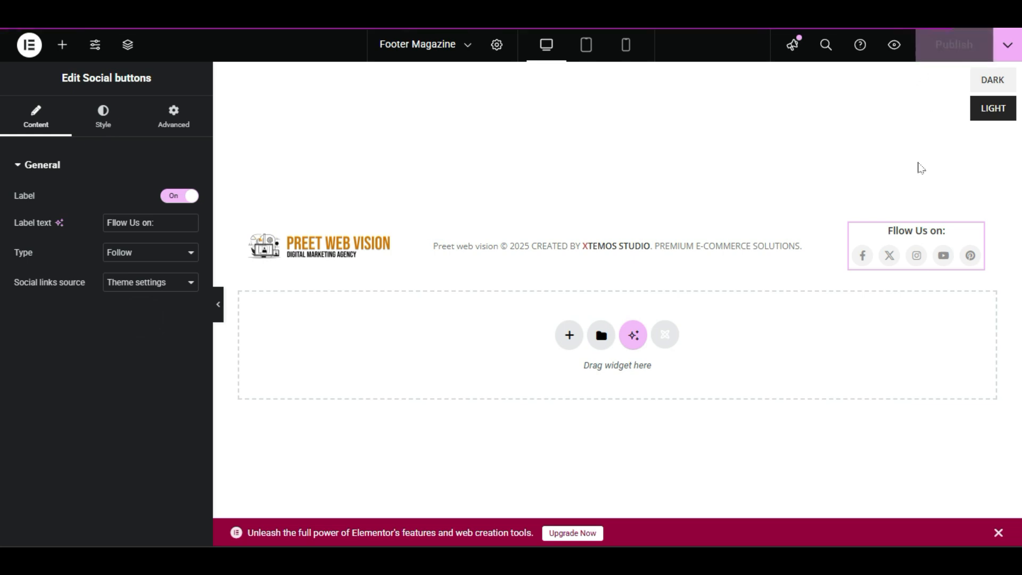
Preview the footer block in the dark and light colour schemes.
{"action": "left_click", "coordinate": [994, 107]}
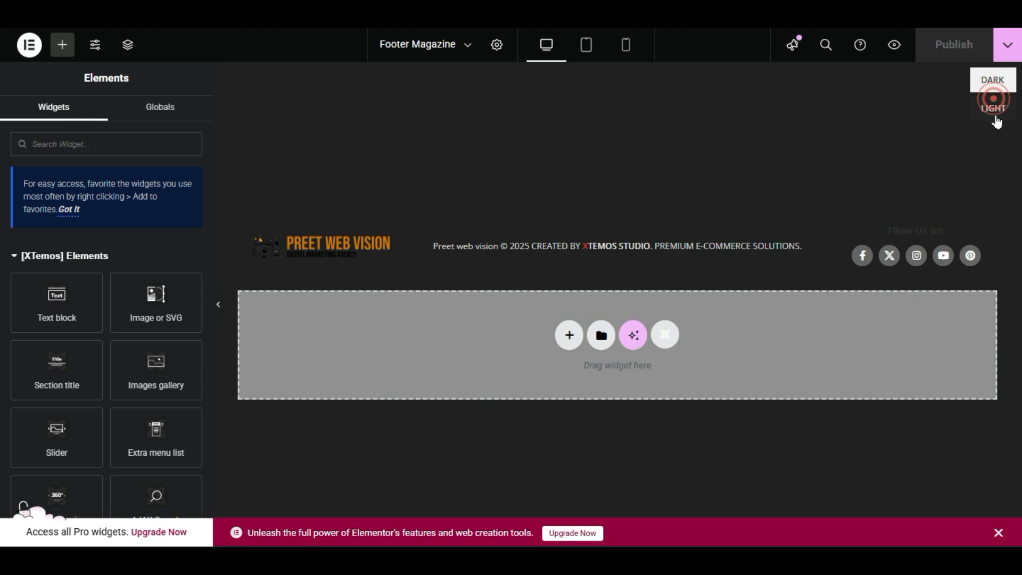
{"action": "left_click", "coordinate": [993, 107]}
{"action": "left_click", "coordinate": [995, 104]}
{"action": "left_click", "coordinate": [997, 104]}
{"action": "left_click", "coordinate": [995, 95]}
{"action": "left_click", "coordinate": [999, 107]}
{"action": "left_click", "coordinate": [1001, 91]}
{"action": "left_click", "coordinate": [1001, 92]}
{"action": "left_click", "coordinate": [997, 102]}
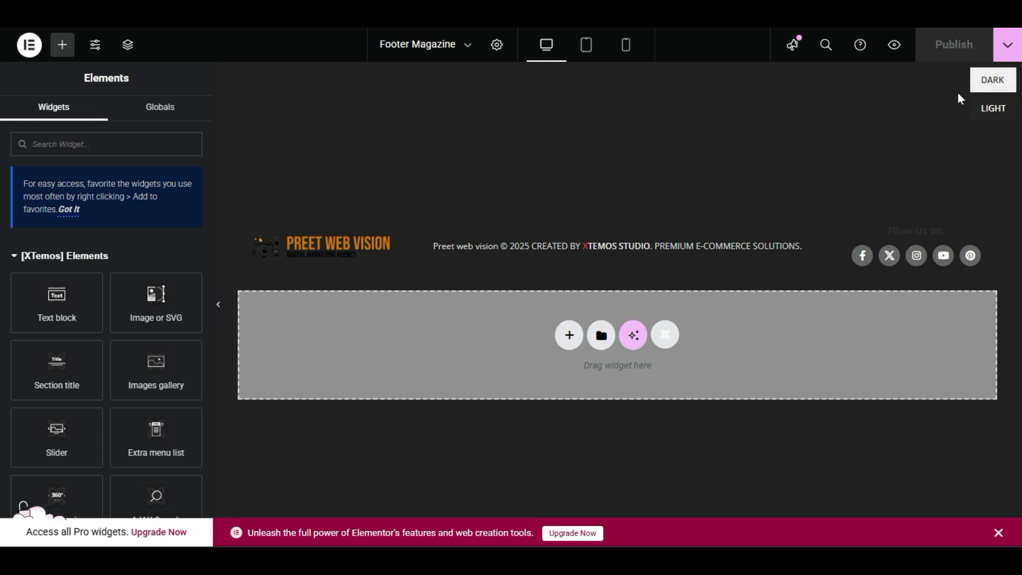
{"action": "left_click", "coordinate": [992, 106]}
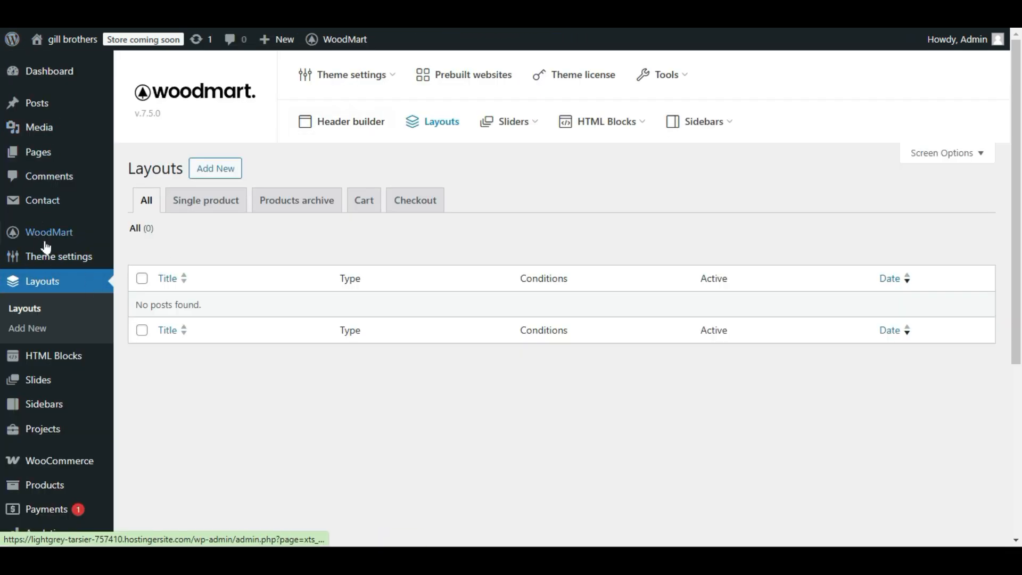
Open WoodMart's header builder list in the WordPress dashboard to reach the Header Magazine entry.
{"action": "mouse_move", "coordinate": [53, 238]}
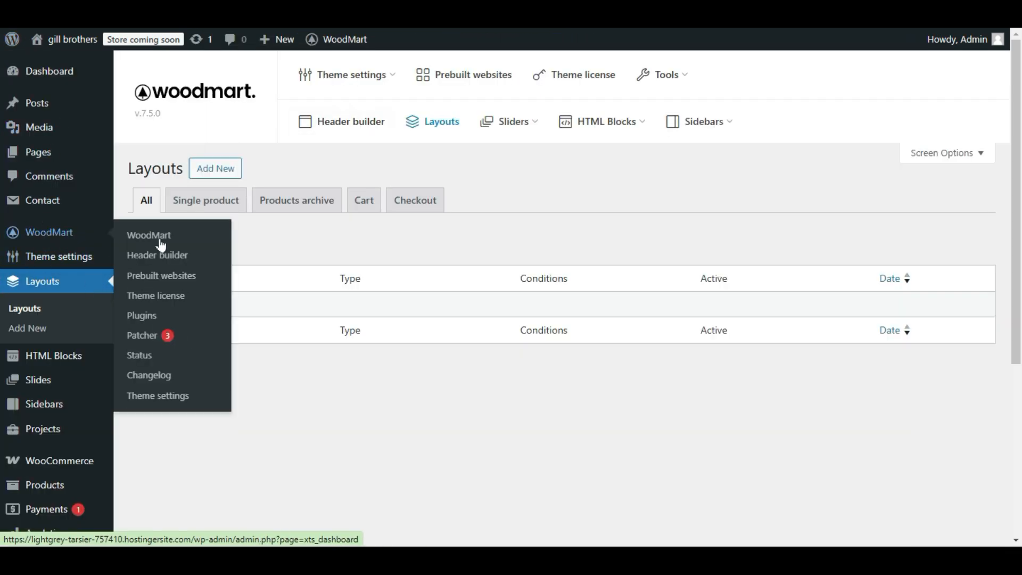
{"action": "left_click", "coordinate": [190, 259]}
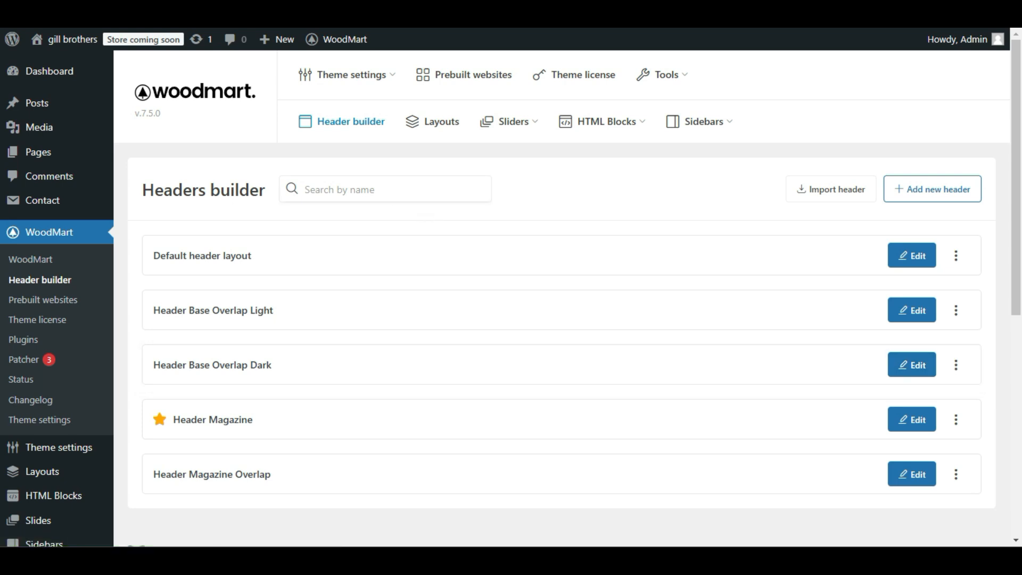
{"action": "scroll", "coordinate": [351, 245], "scroll_direction": "down", "scroll_amount": 1}
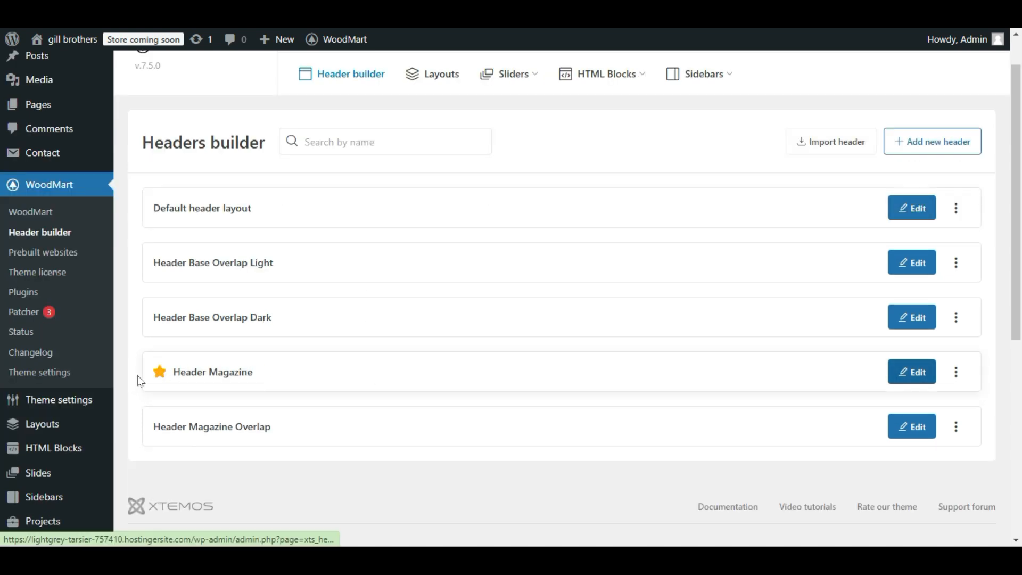
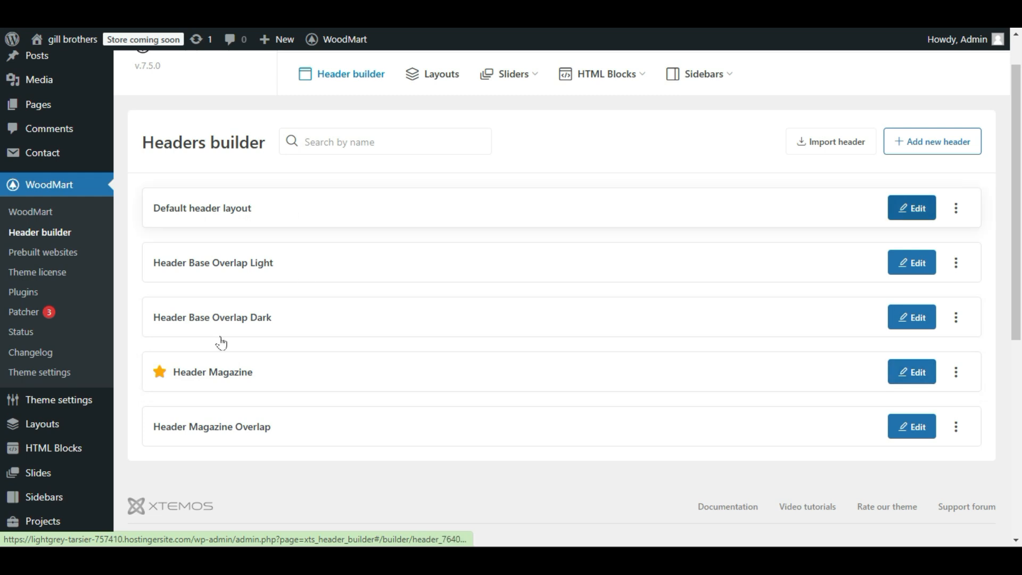
Open the Header Magazine layout for editing and compare it with the header on the live site.
{"action": "left_click", "coordinate": [913, 373]}
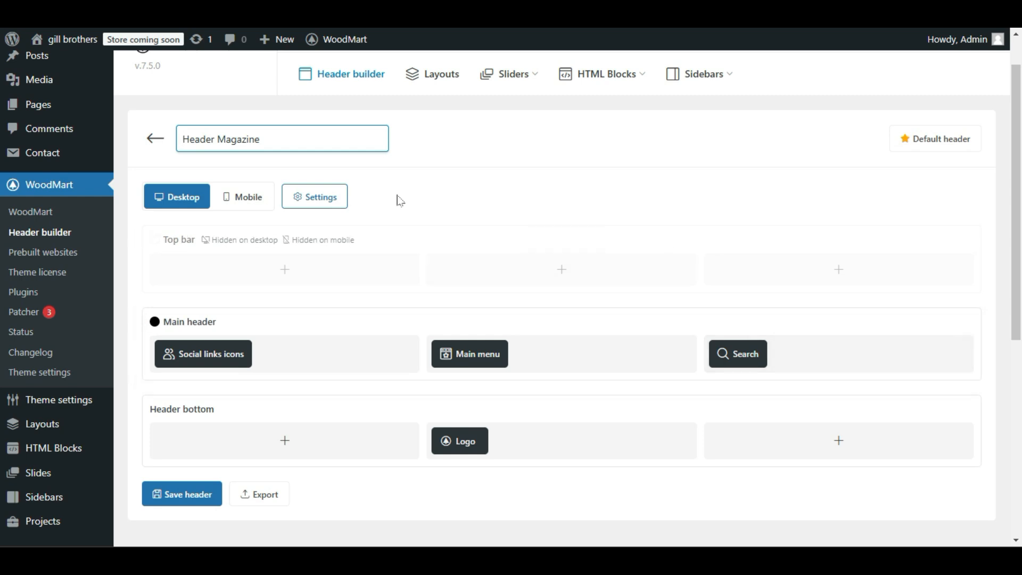
{"action": "mouse_move", "coordinate": [212, 362]}
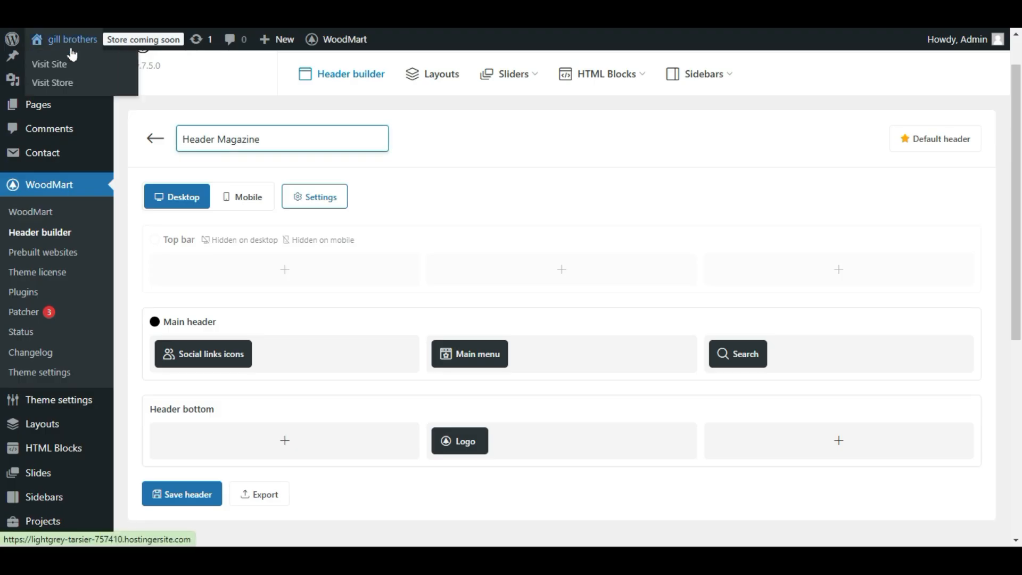
{"action": "left_click", "coordinate": [95, 90]}
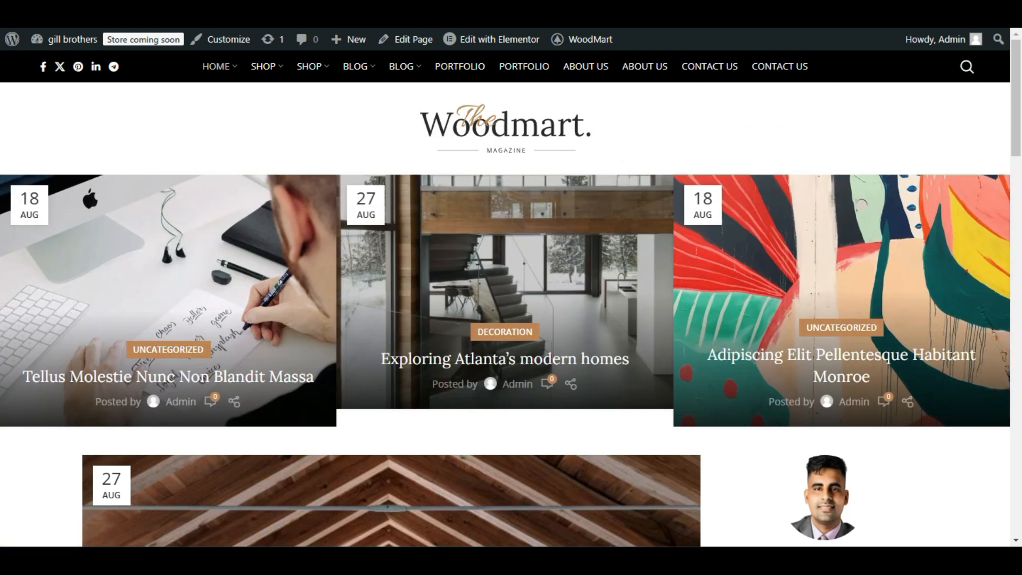
{"action": "left_click", "coordinate": [165, 13]}
{"action": "left_click", "coordinate": [266, 13]}
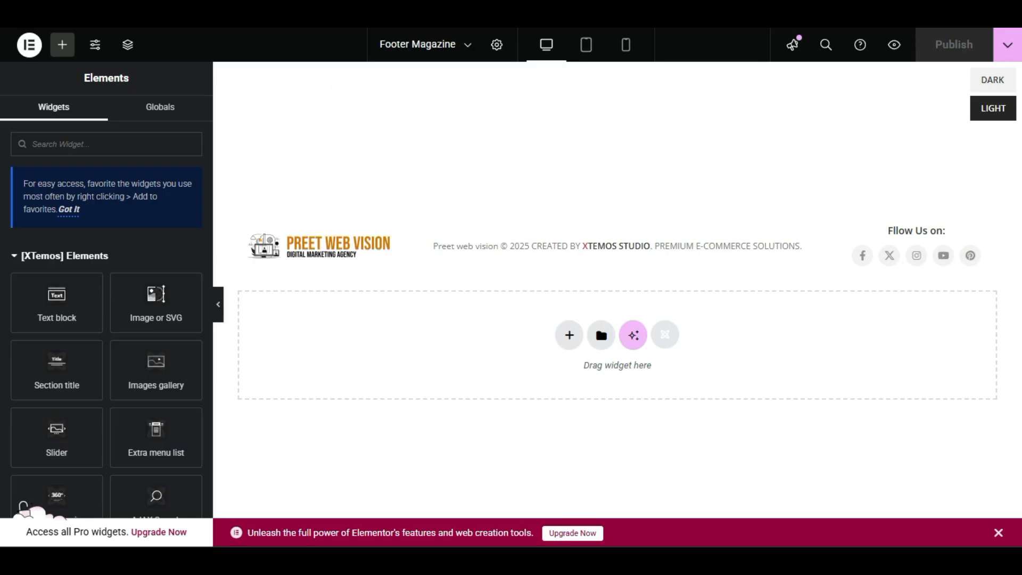
{"action": "left_click", "coordinate": [367, 13]}
Compare the Share and Follow button types for the main header's social links icons and select Share.
{"action": "scroll", "coordinate": [309, 387], "scroll_direction": "down", "scroll_amount": 1}
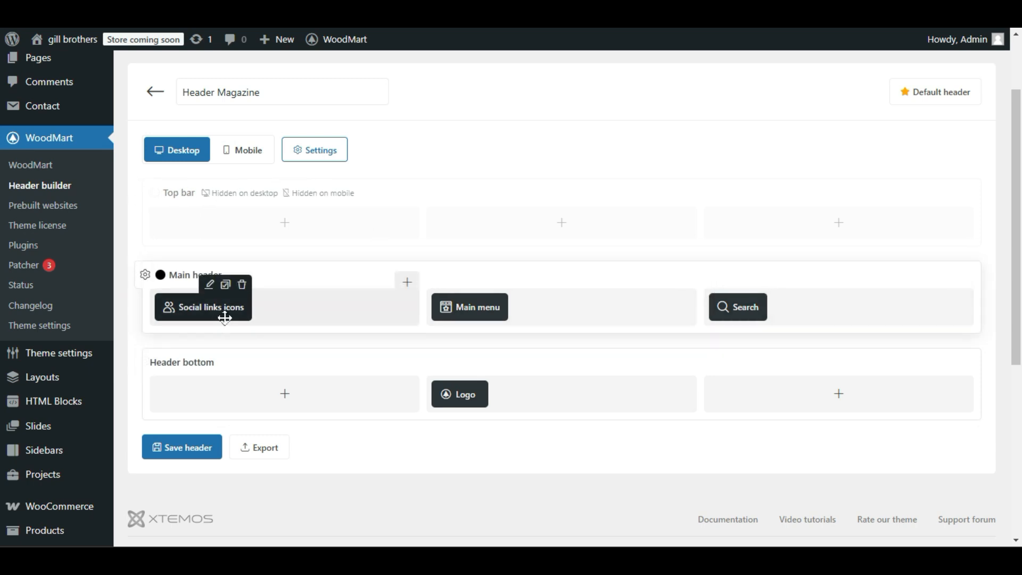
{"action": "left_click", "coordinate": [211, 286]}
{"action": "left_click", "coordinate": [370, 282]}
{"action": "left_click", "coordinate": [309, 285]}
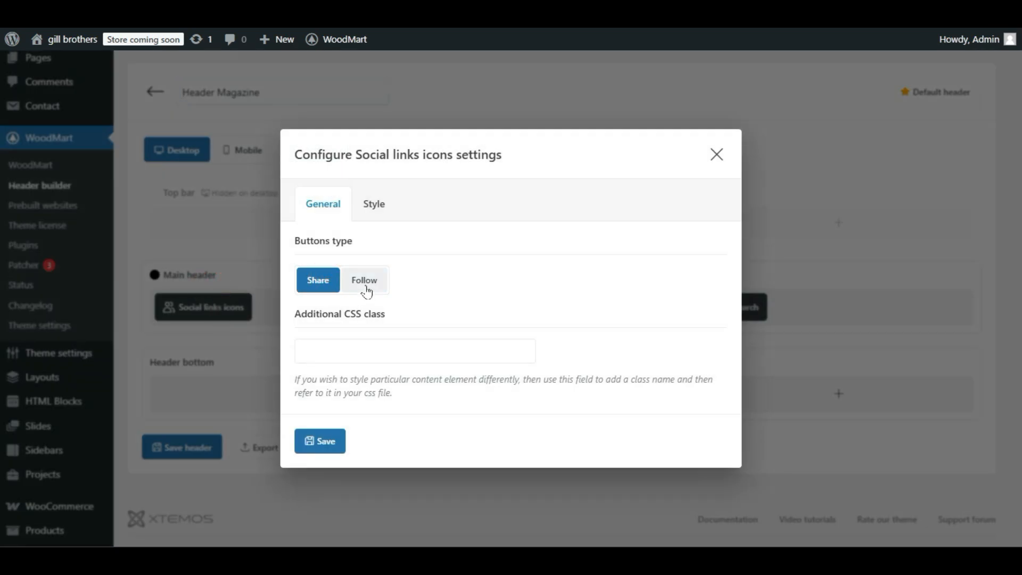
Give the social links icons the filled blue button style and the round button form, and save their settings.
{"action": "left_click", "coordinate": [368, 207]}
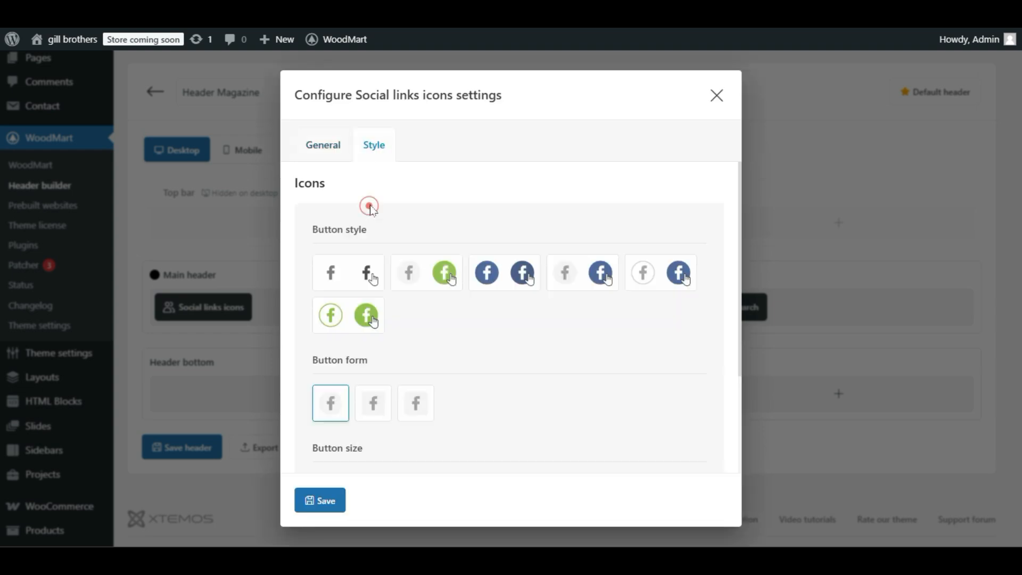
{"action": "scroll", "coordinate": [458, 295], "scroll_direction": "down", "scroll_amount": 3}
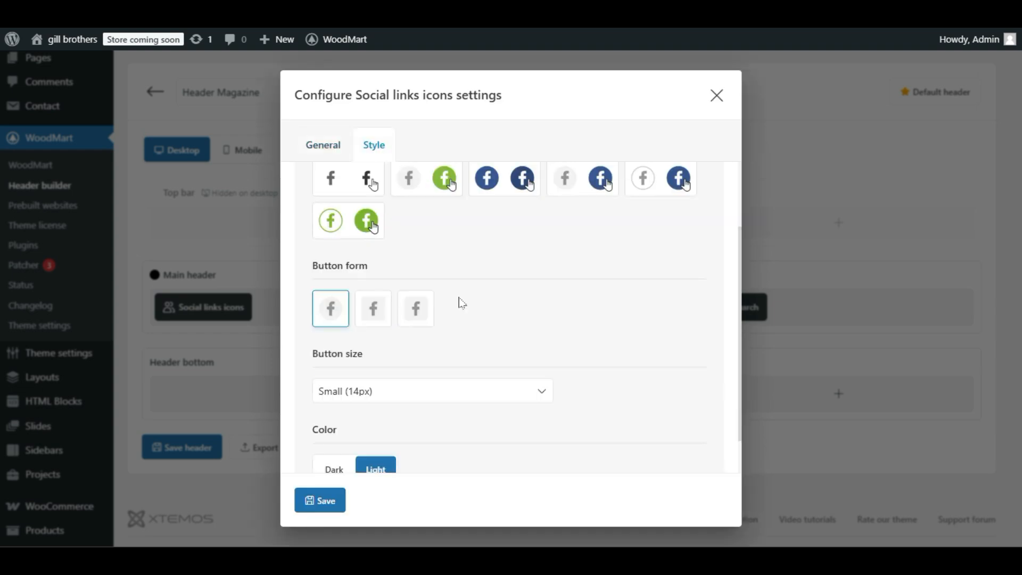
{"action": "scroll", "coordinate": [458, 295], "scroll_direction": "up", "scroll_amount": 3}
{"action": "left_click", "coordinate": [444, 281]}
{"action": "left_click", "coordinate": [520, 272]}
{"action": "scroll", "coordinate": [479, 354], "scroll_direction": "down", "scroll_amount": 3}
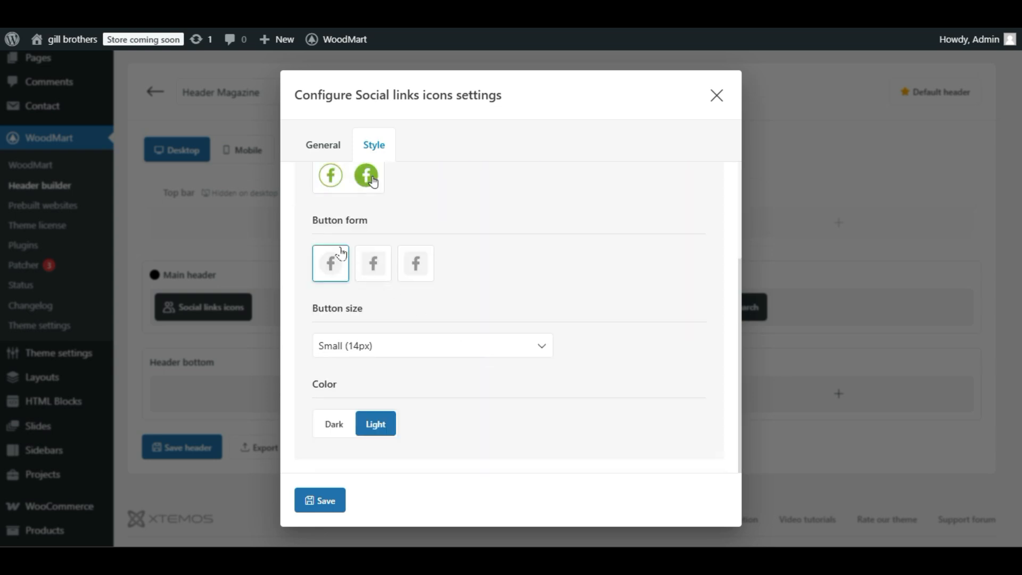
{"action": "left_click", "coordinate": [373, 263]}
{"action": "left_click", "coordinate": [331, 263]}
{"action": "left_click", "coordinate": [311, 491]}
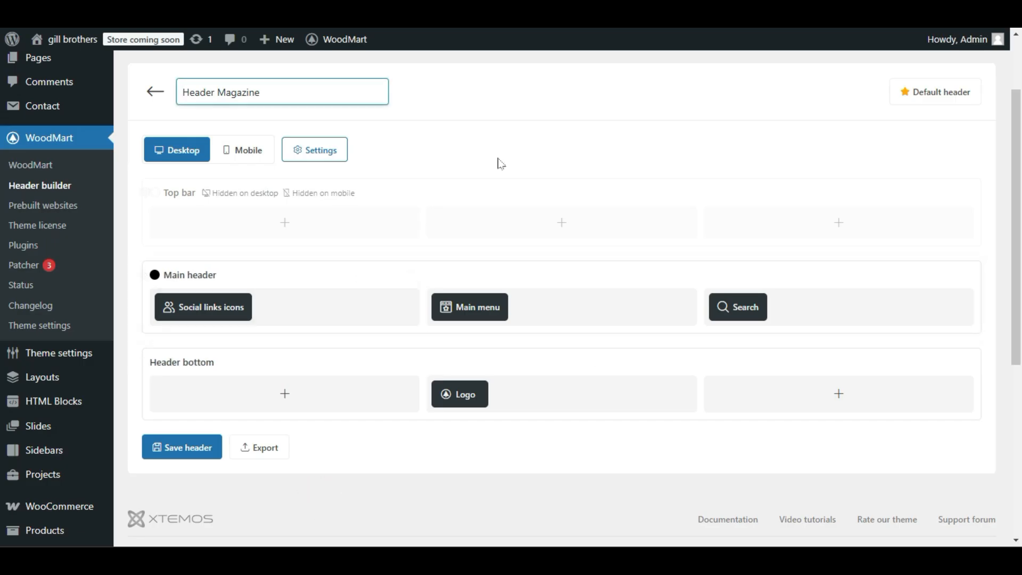
Check the menu choices in the main header's Main menu element and close its settings without selecting one.
{"action": "mouse_move", "coordinate": [465, 313]}
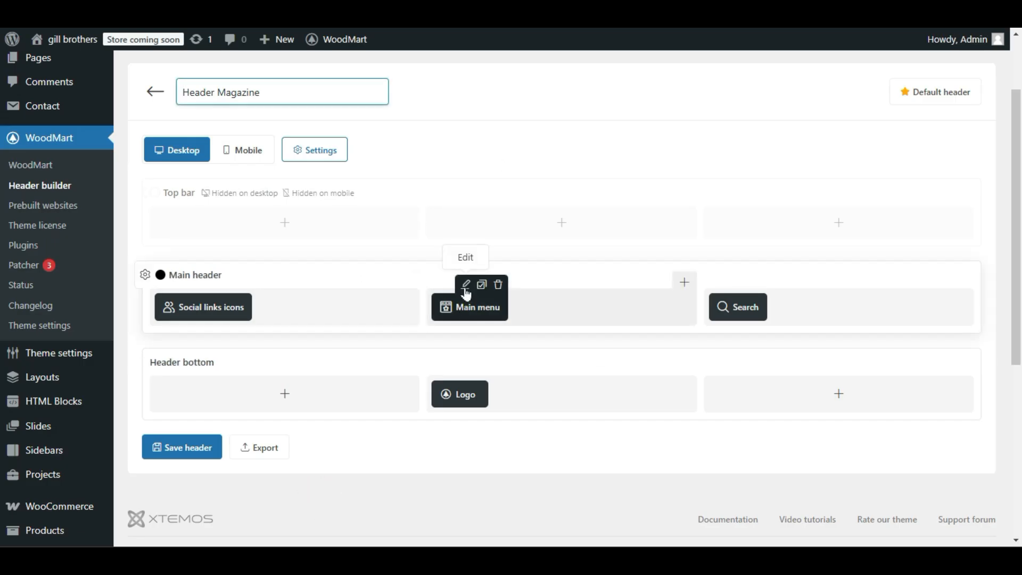
{"action": "left_click", "coordinate": [466, 287]}
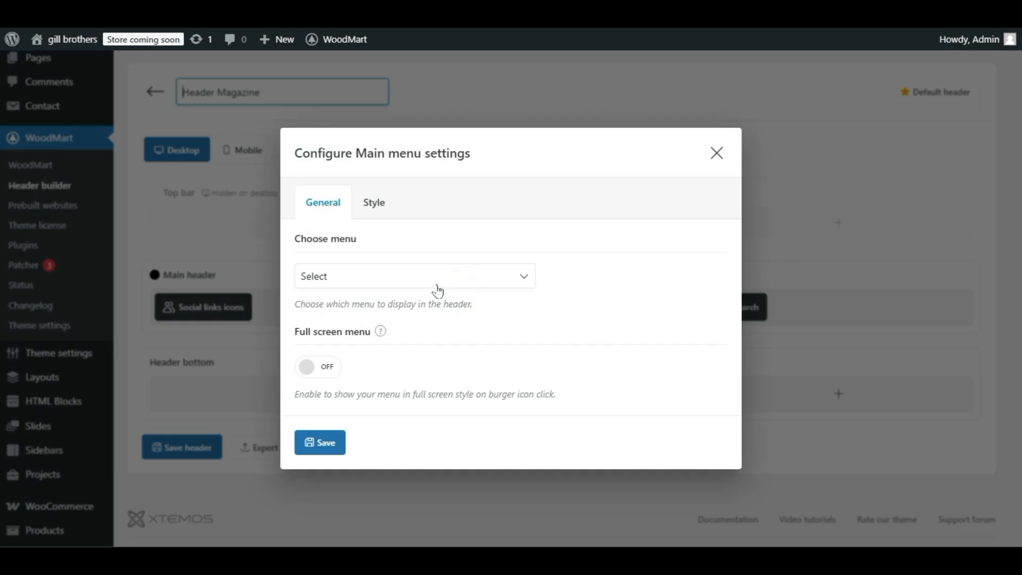
{"action": "left_click", "coordinate": [373, 276]}
{"action": "left_click", "coordinate": [377, 278]}
{"action": "left_click", "coordinate": [384, 279]}
{"action": "left_click", "coordinate": [384, 278]}
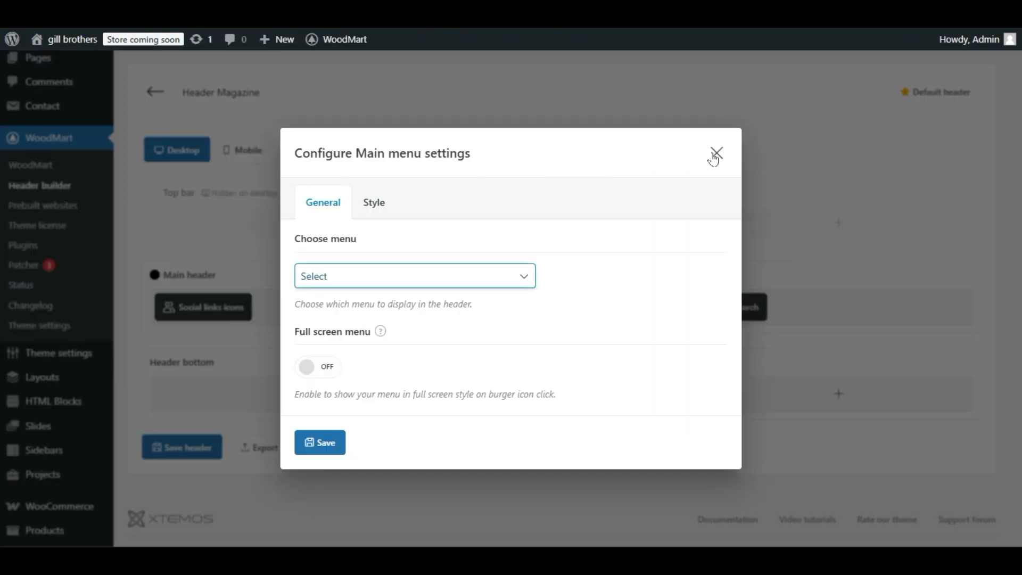
{"action": "left_click", "coordinate": [716, 154]}
Open the WordPress menu management page and look through the list of existing menus, including Main Menu.
{"action": "scroll", "coordinate": [312, 292], "scroll_direction": "down", "scroll_amount": 3}
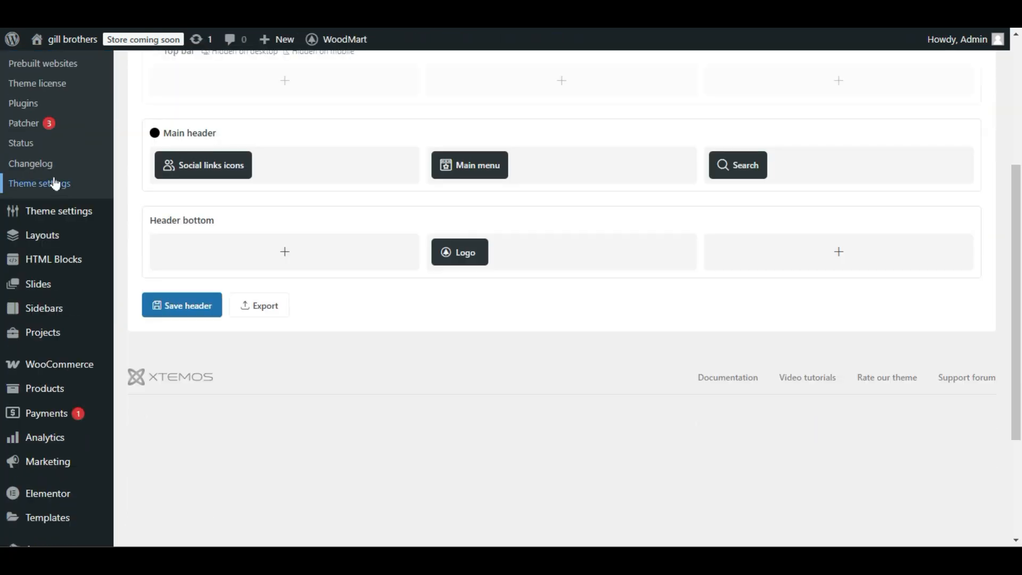
{"action": "scroll", "coordinate": [81, 209], "scroll_direction": "down", "scroll_amount": 3}
{"action": "mouse_move", "coordinate": [66, 387]}
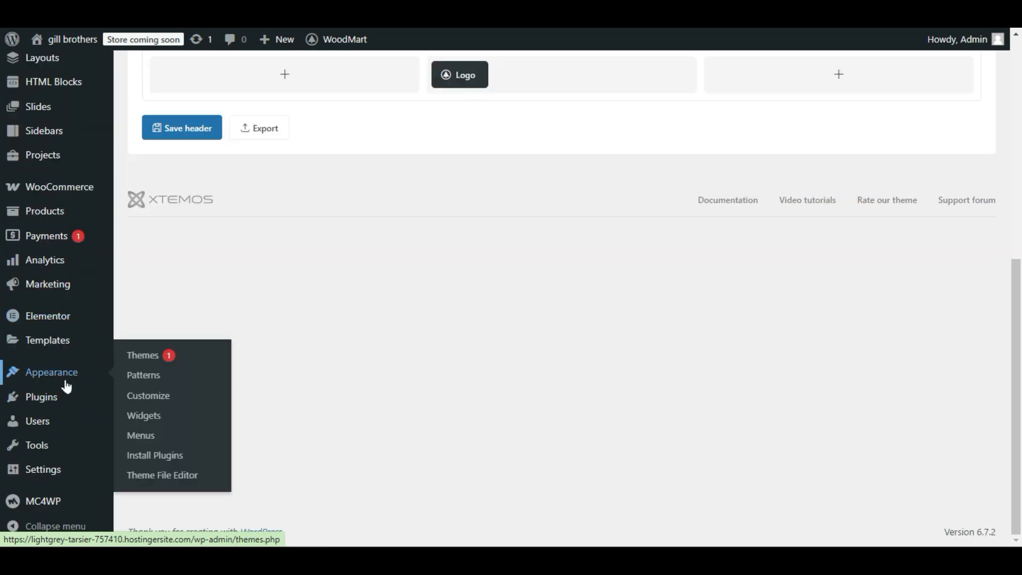
{"action": "left_click", "coordinate": [139, 436]}
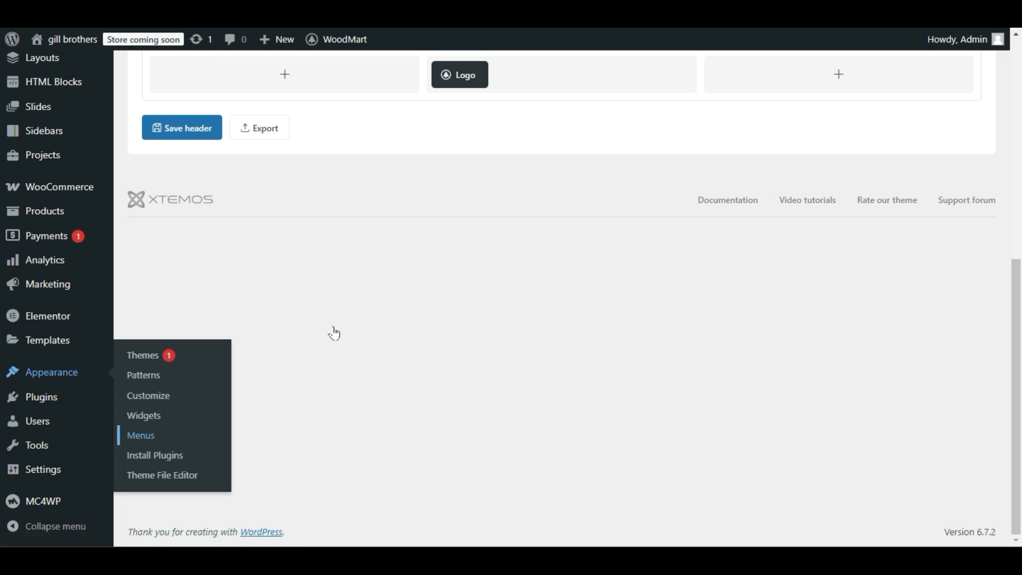
{"action": "scroll", "coordinate": [329, 333], "scroll_direction": "down", "scroll_amount": 2}
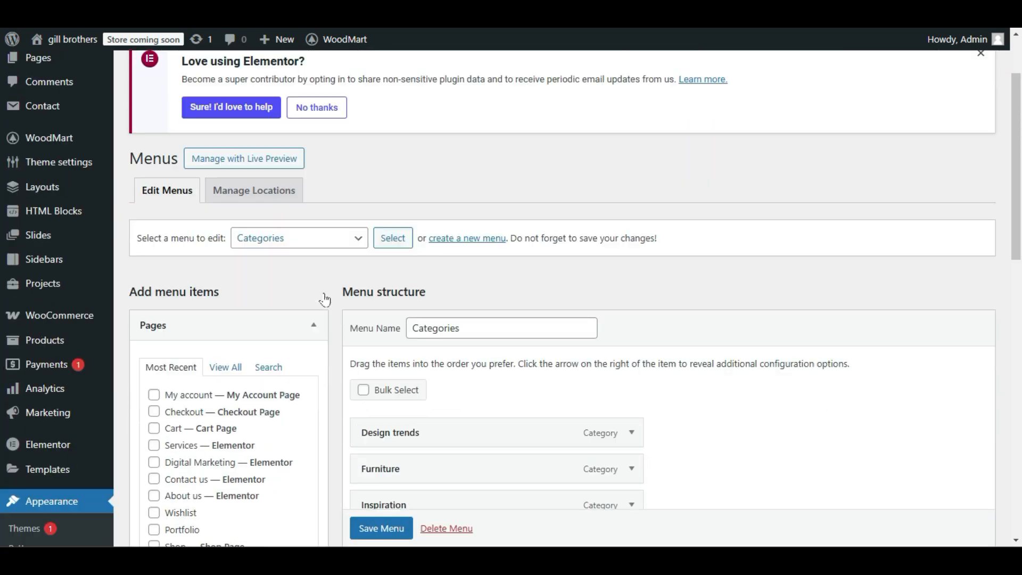
{"action": "left_click", "coordinate": [282, 252]}
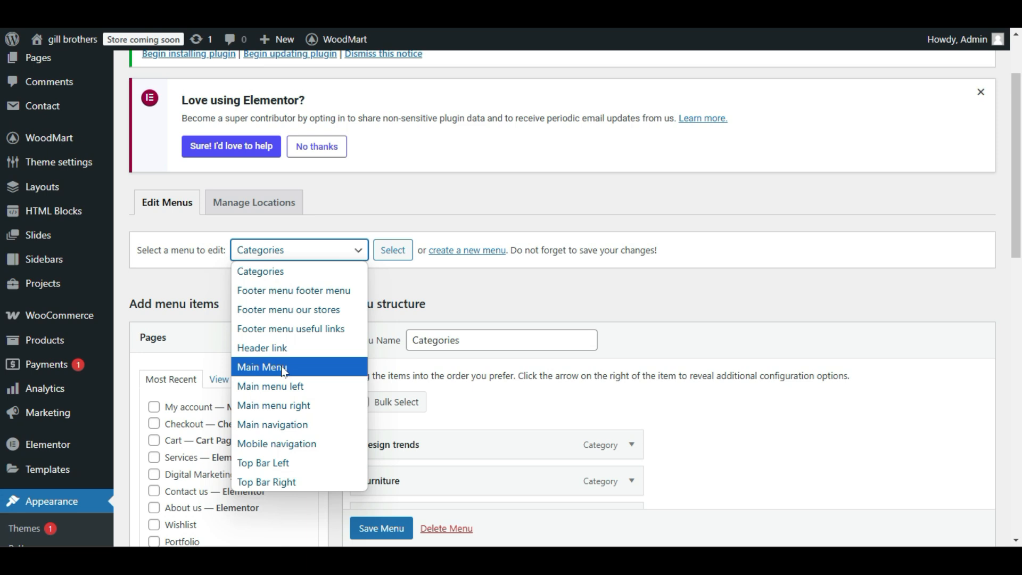
{"action": "left_click", "coordinate": [424, 297]}
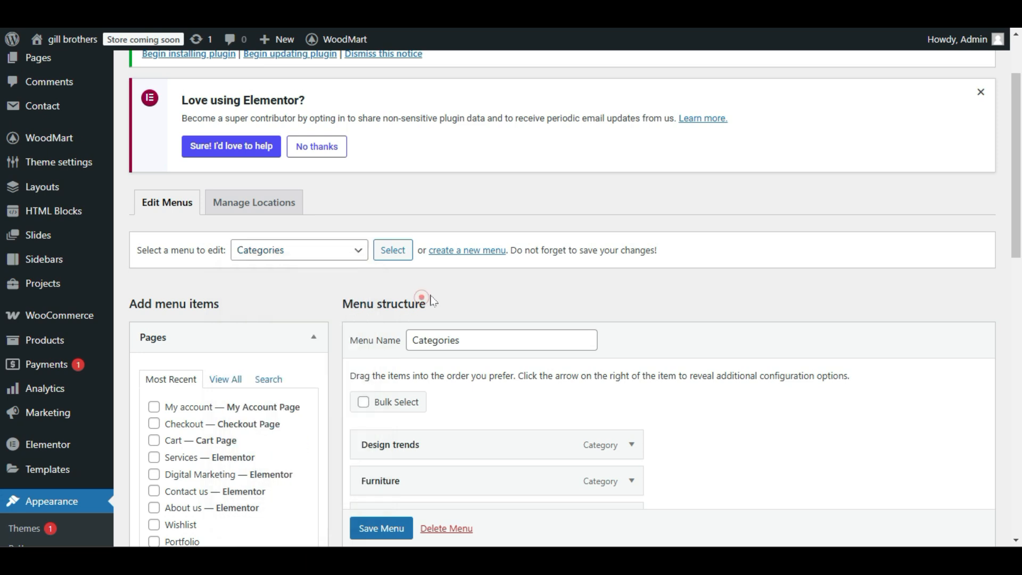
Create a new navigation menu named "my menu", discarding any unsaved changes to the Categories menu.
{"action": "left_click", "coordinate": [472, 250]}
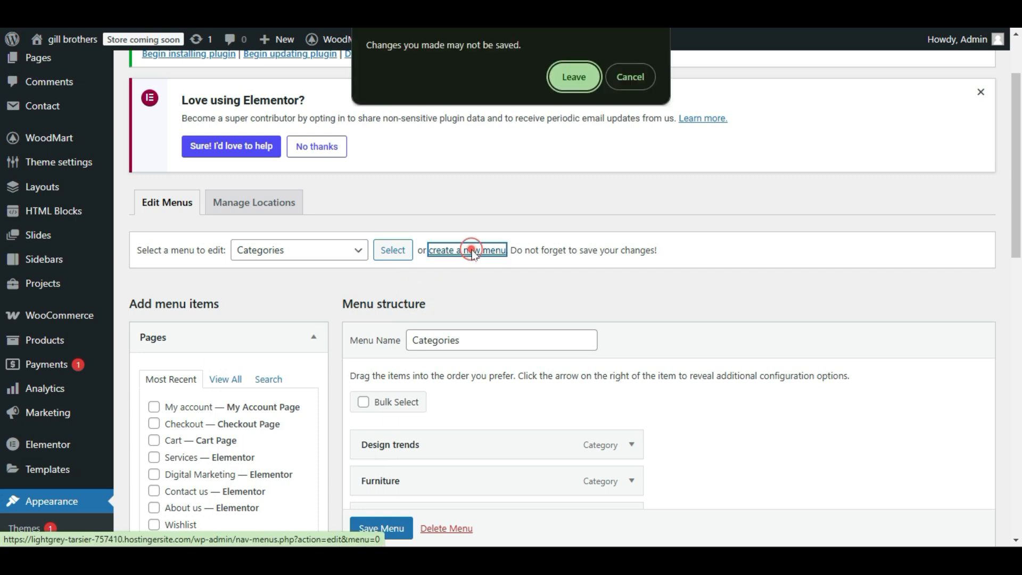
{"action": "left_click", "coordinate": [555, 80]}
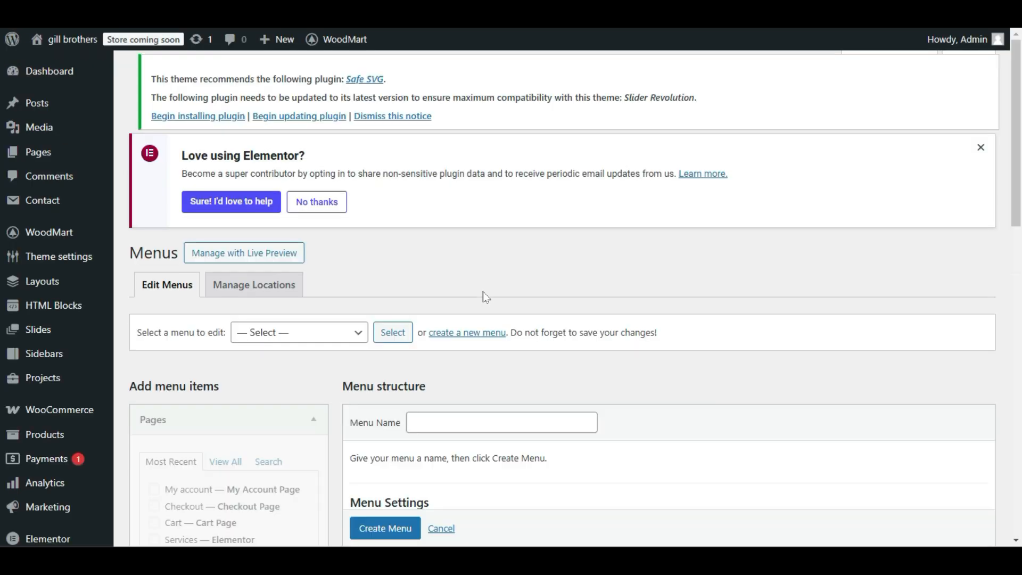
{"action": "left_click", "coordinate": [469, 431]}
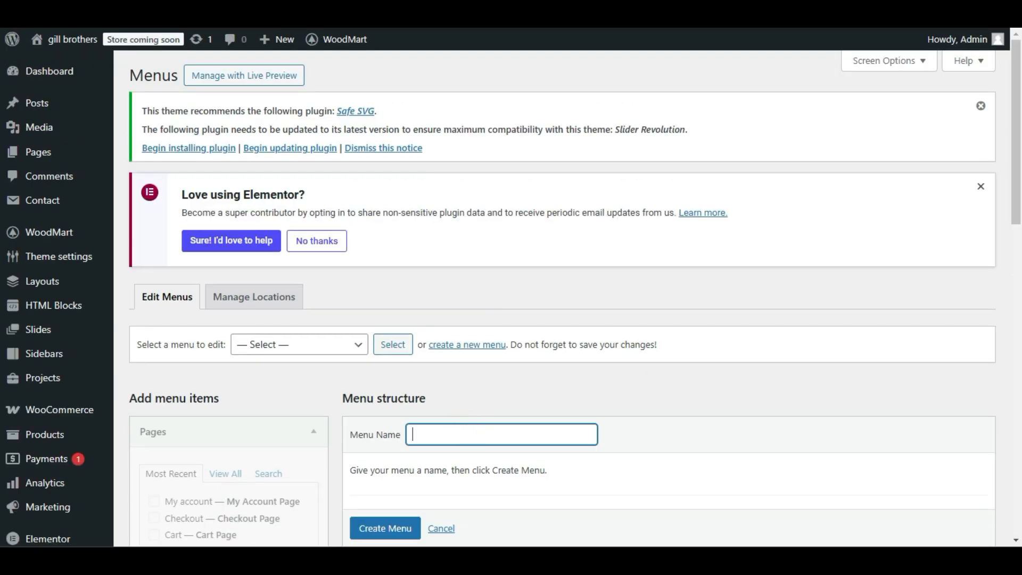
{"action": "type", "text": "my menu"}
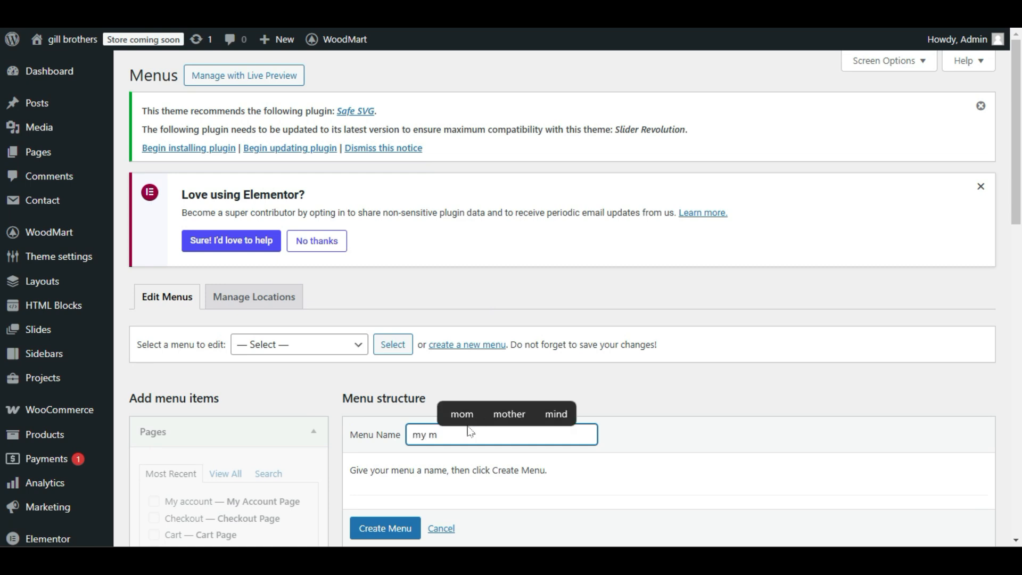
{"action": "left_click", "coordinate": [569, 477]}
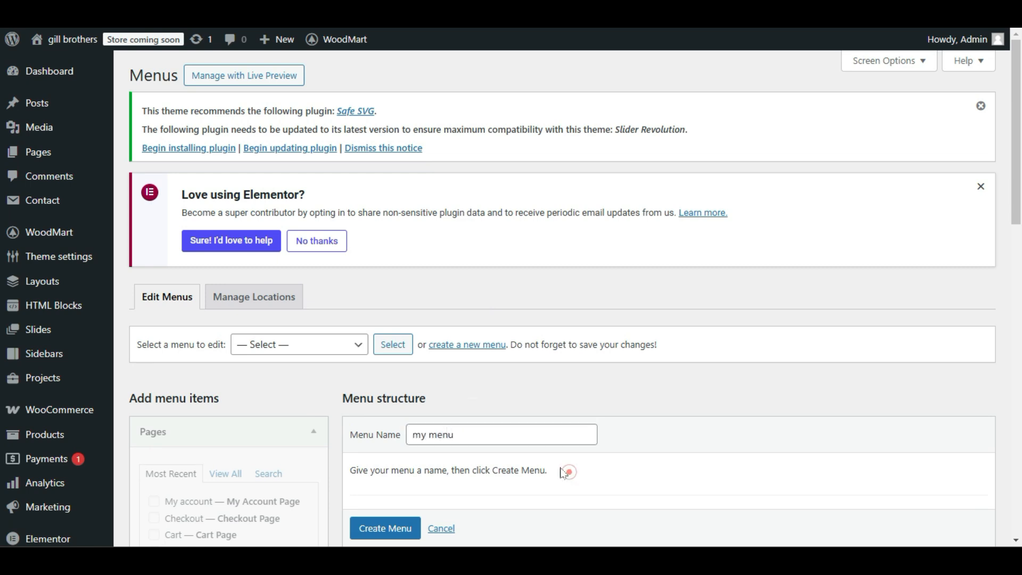
{"action": "scroll", "coordinate": [567, 474], "scroll_direction": "down", "scroll_amount": 2}
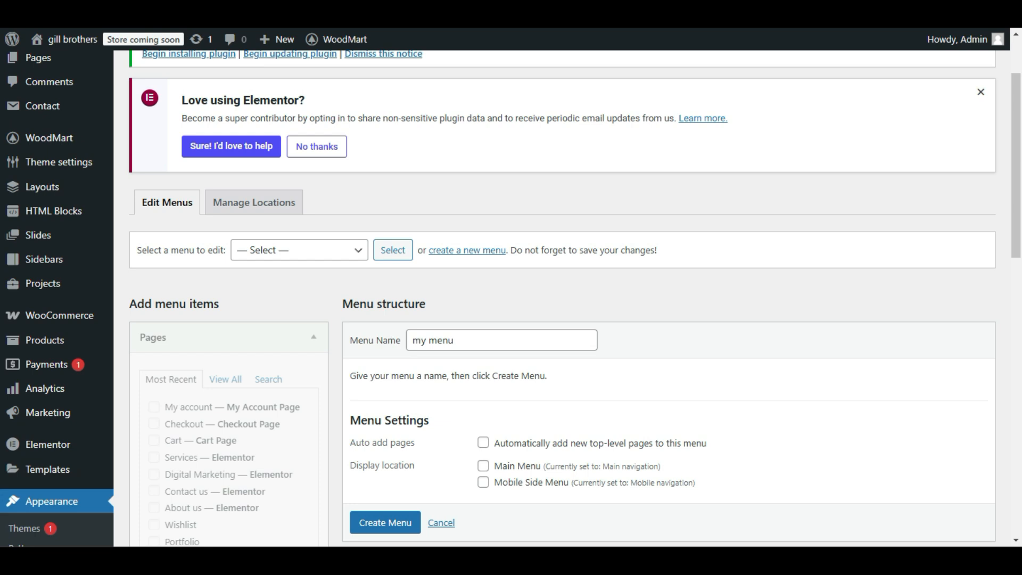
{"action": "scroll", "coordinate": [441, 365], "scroll_direction": "down", "scroll_amount": 1}
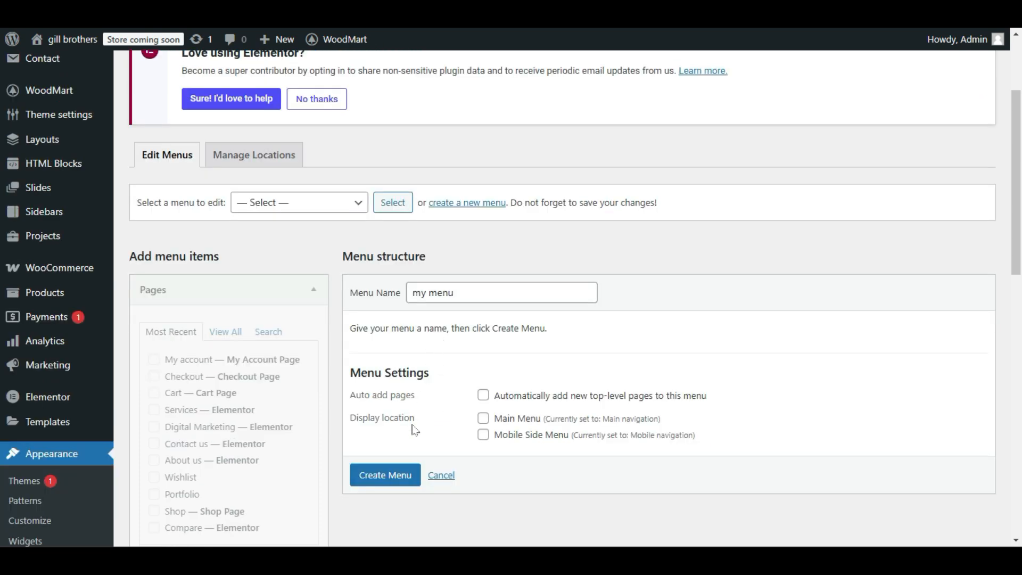
{"action": "left_click", "coordinate": [397, 475]}
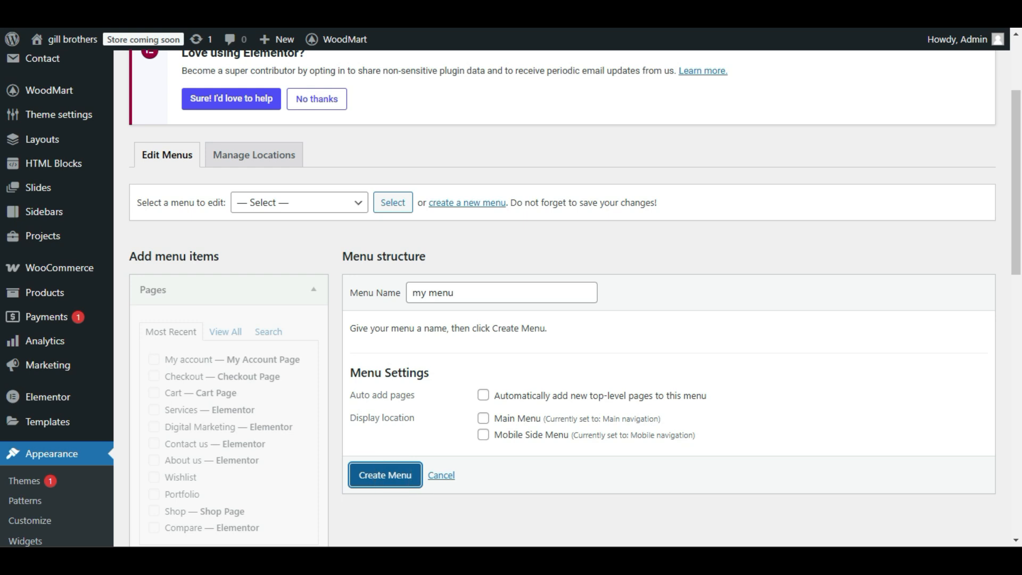
Add the Blog, About us, Contact us and Digital Marketing pages to "my menu", with Digital Marketing moved directly below Blog.
{"action": "scroll", "coordinate": [425, 333], "scroll_direction": "down", "scroll_amount": 4}
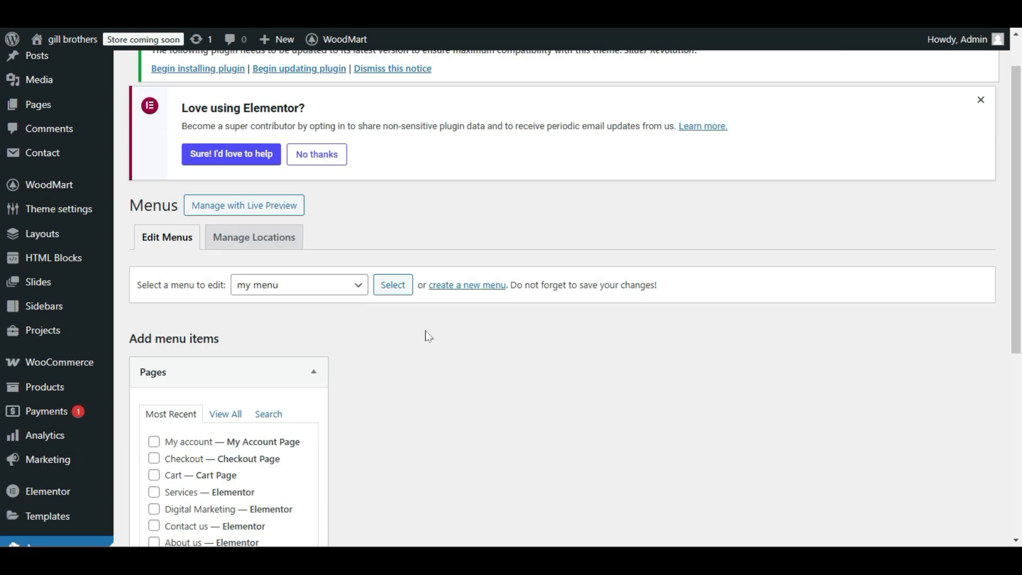
{"action": "scroll", "coordinate": [239, 275], "scroll_direction": "down", "scroll_amount": 1}
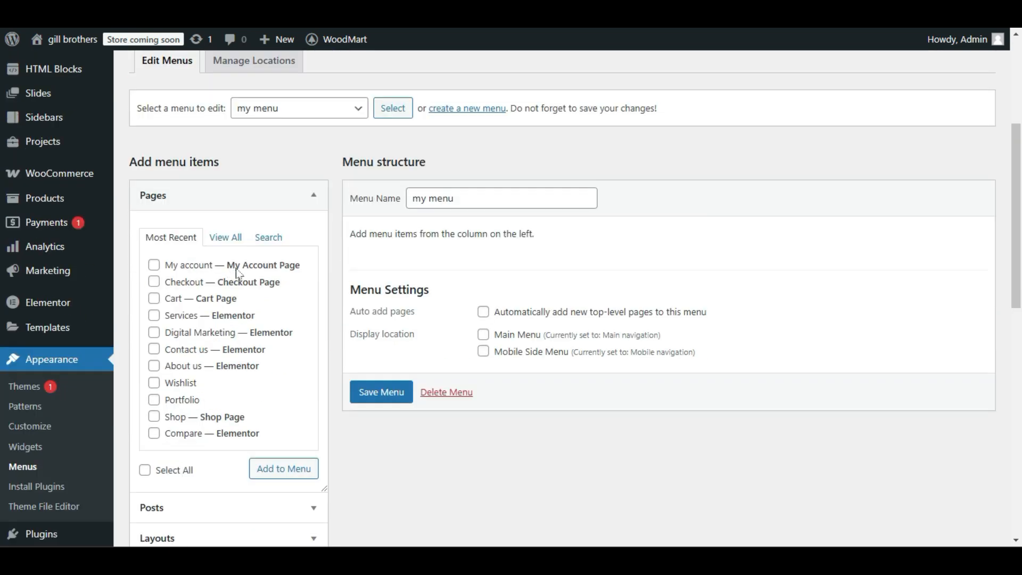
{"action": "left_click", "coordinate": [216, 239]}
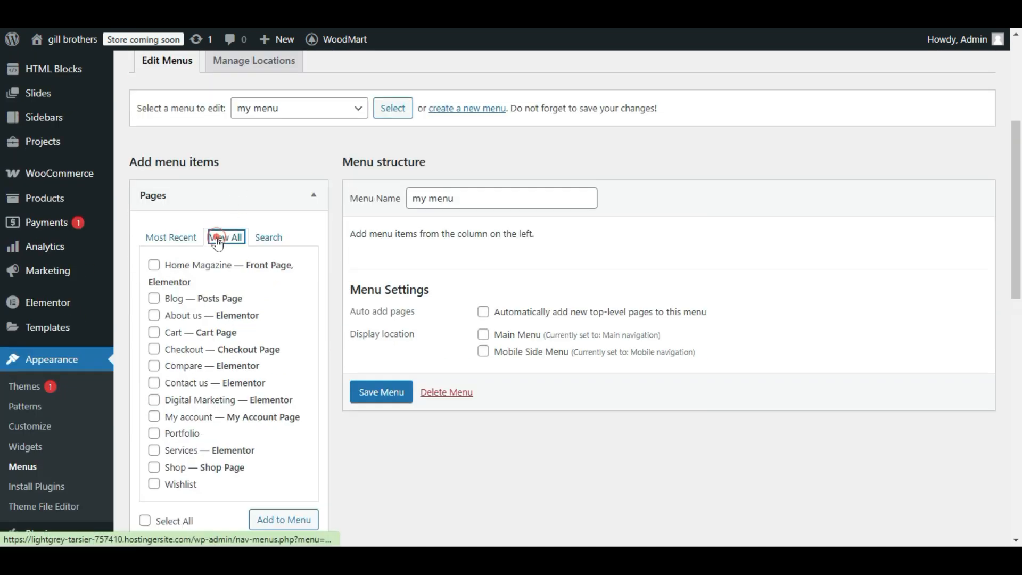
{"action": "scroll", "coordinate": [283, 169], "scroll_direction": "down", "scroll_amount": 1}
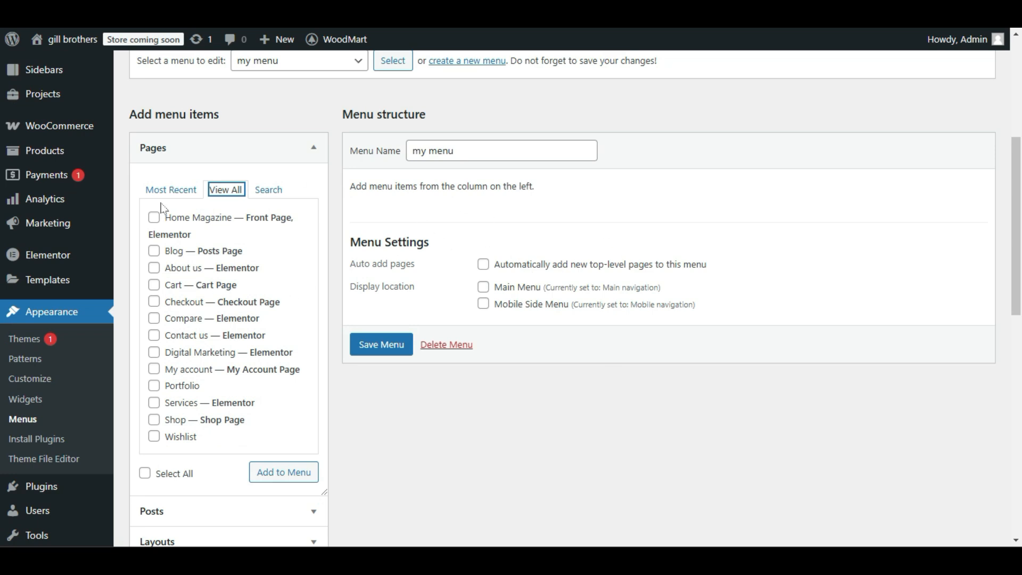
{"action": "left_click", "coordinate": [154, 251]}
{"action": "left_click", "coordinate": [154, 269]}
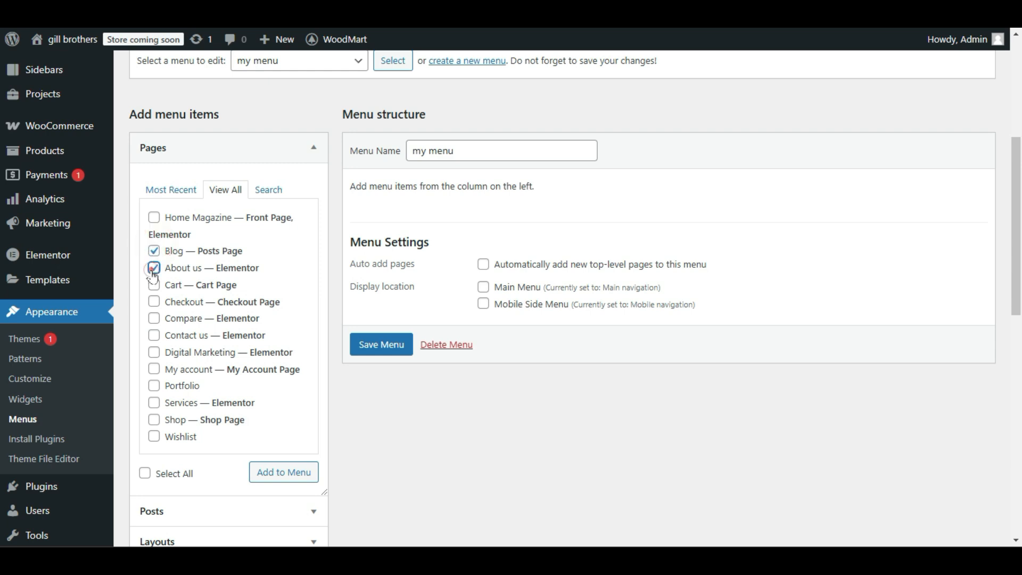
{"action": "left_click", "coordinate": [153, 281]}
{"action": "left_click", "coordinate": [152, 281]}
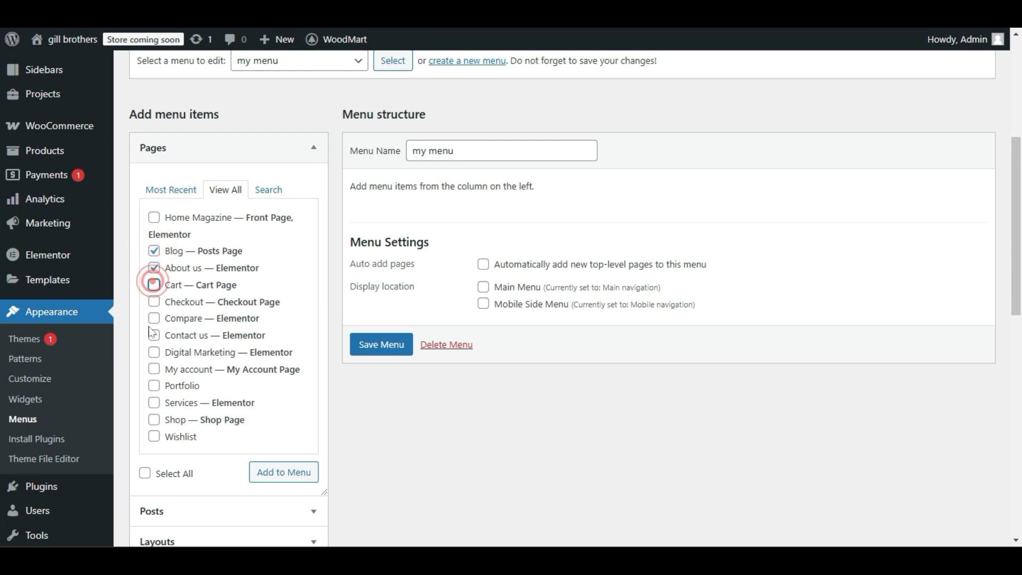
{"action": "left_click", "coordinate": [154, 335]}
{"action": "left_click", "coordinate": [154, 353]}
{"action": "scroll", "coordinate": [170, 289], "scroll_direction": "down", "scroll_amount": 3}
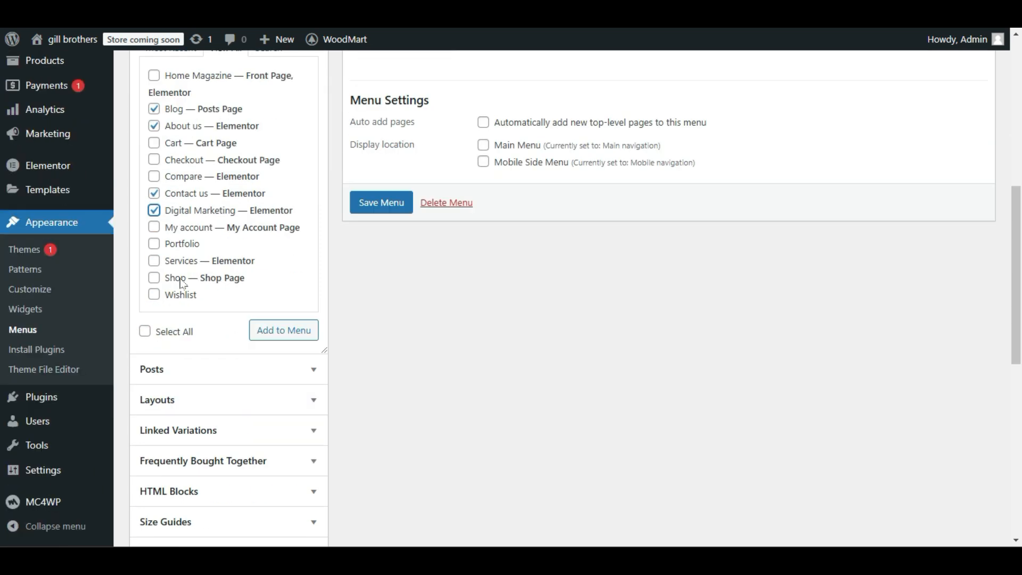
{"action": "scroll", "coordinate": [178, 286], "scroll_direction": "down", "scroll_amount": 2}
{"action": "scroll", "coordinate": [174, 336], "scroll_direction": "up", "scroll_amount": 4}
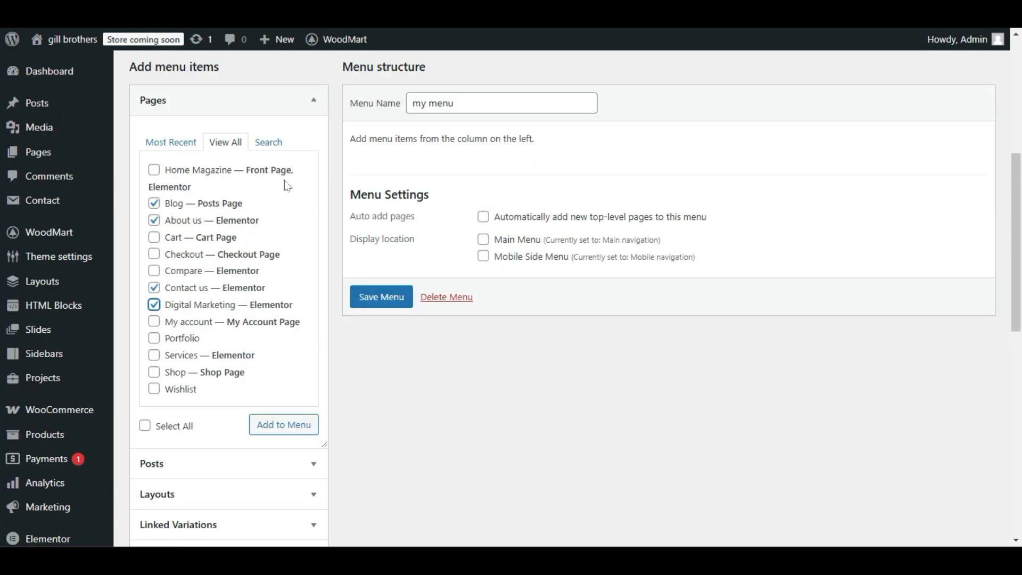
{"action": "left_click", "coordinate": [258, 429]}
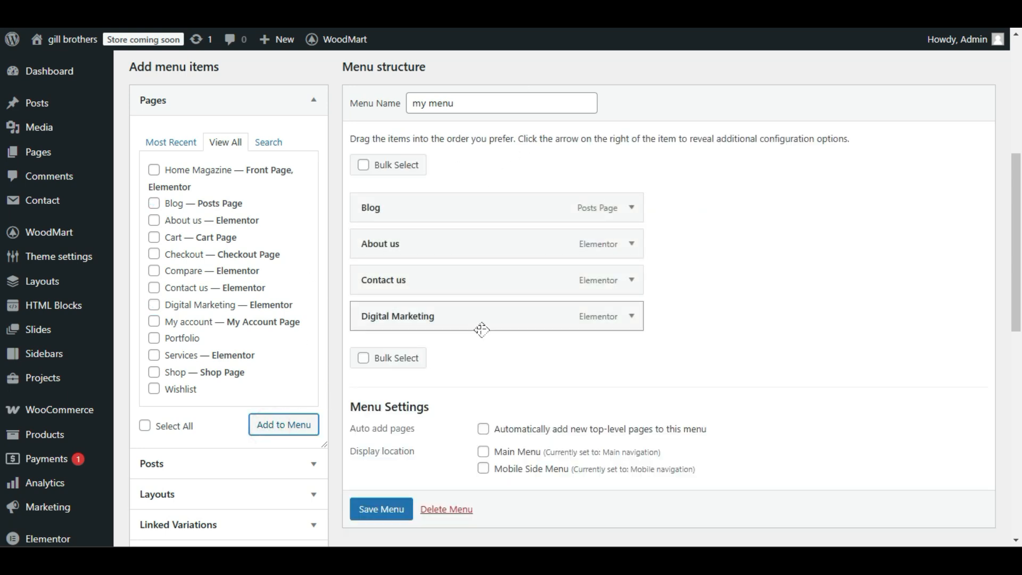
{"action": "left_click_drag", "start_coordinate": [490, 325], "coordinate": [495, 248]}
Add the Home Magazine front page to the menu and place it as the first item.
{"action": "left_click", "coordinate": [154, 170]}
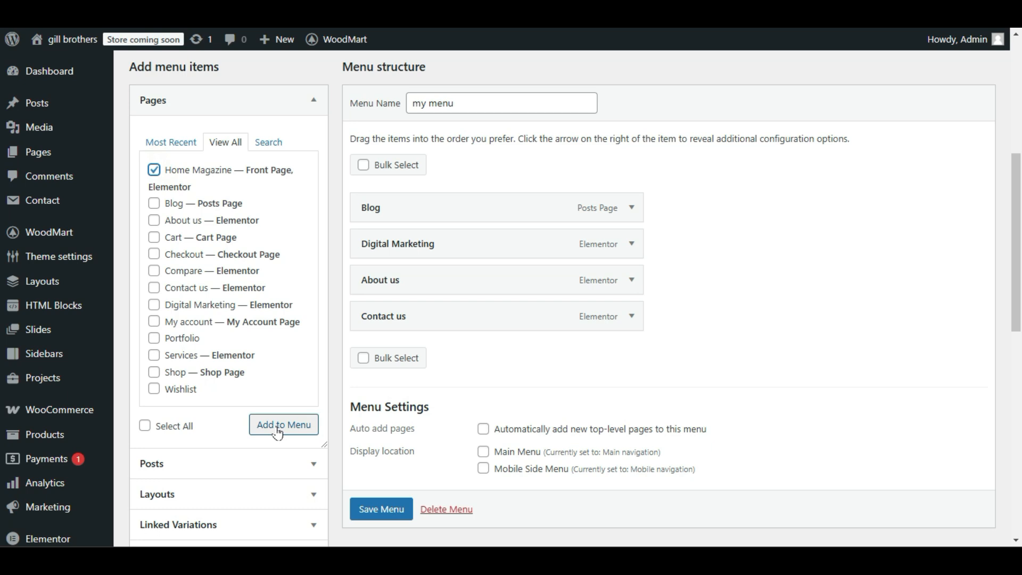
{"action": "left_click", "coordinate": [154, 171]}
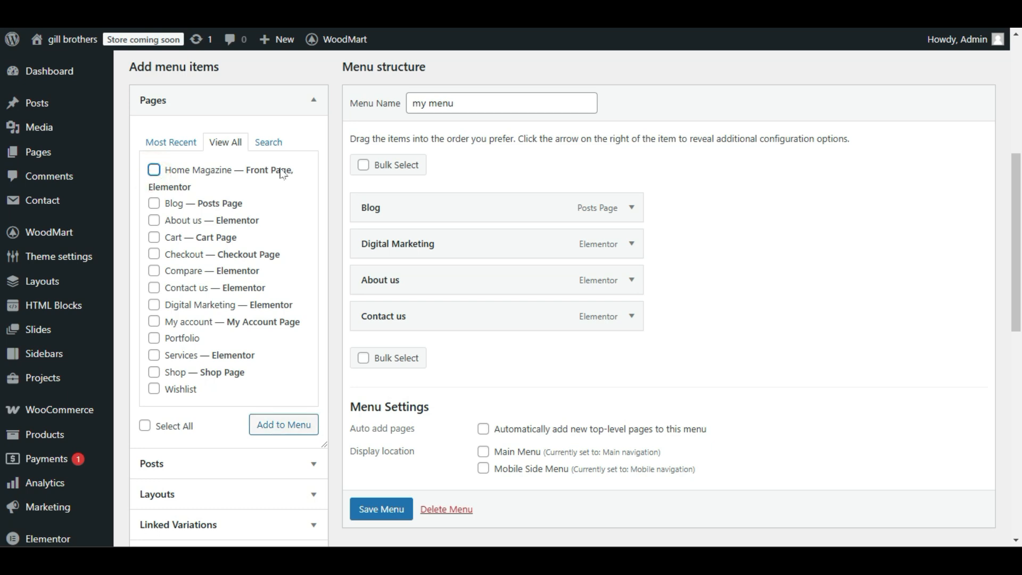
{"action": "left_click", "coordinate": [156, 171]}
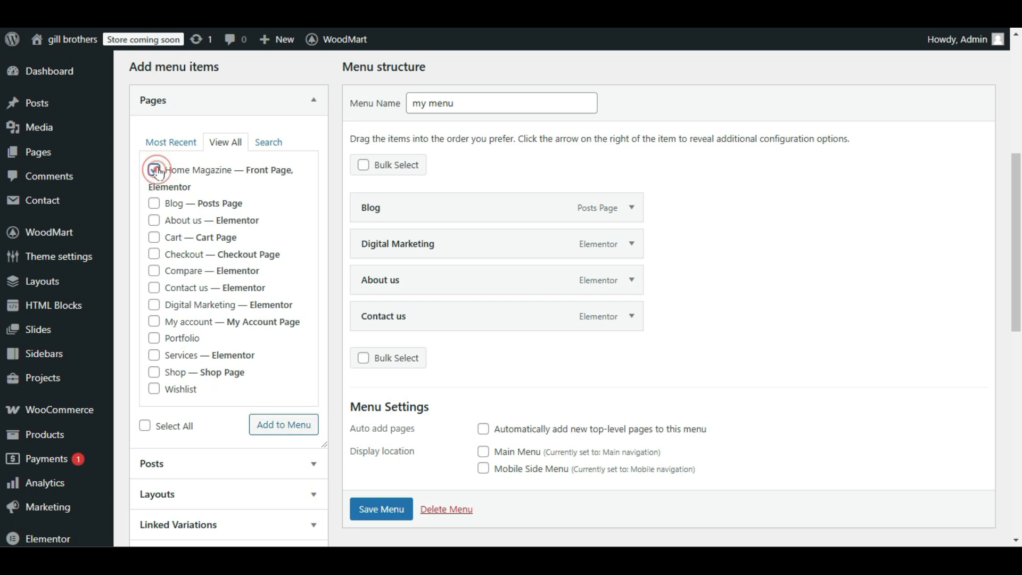
{"action": "left_click_drag", "start_coordinate": [257, 177], "coordinate": [247, 166]}
{"action": "left_click", "coordinate": [263, 177]}
{"action": "left_click", "coordinate": [287, 424]}
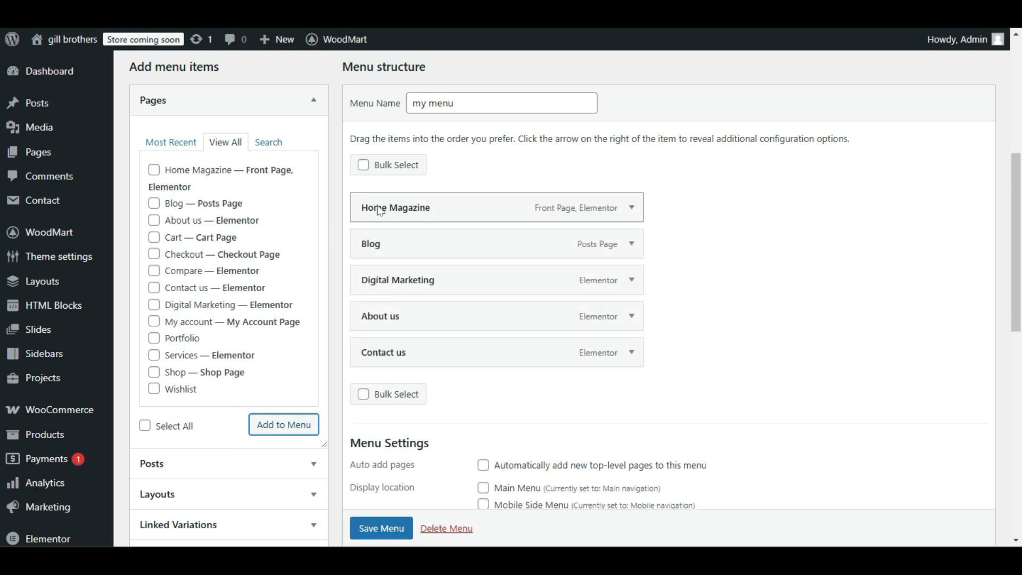
Shorten the Home Magazine item's navigation label to "Home" and collapse its settings.
{"action": "left_click", "coordinate": [632, 207]}
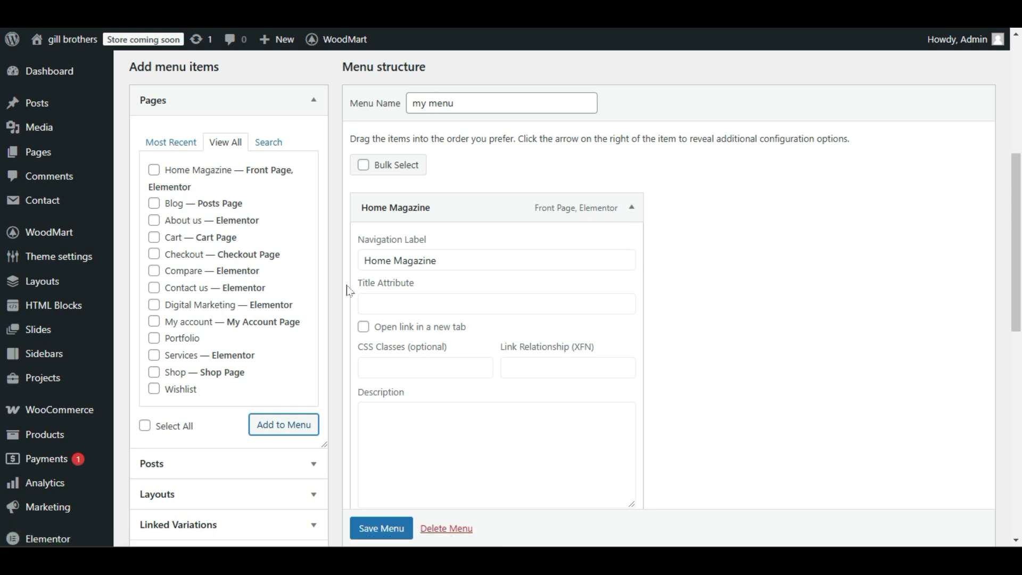
{"action": "left_click_drag", "start_coordinate": [437, 260], "coordinate": [388, 258]}
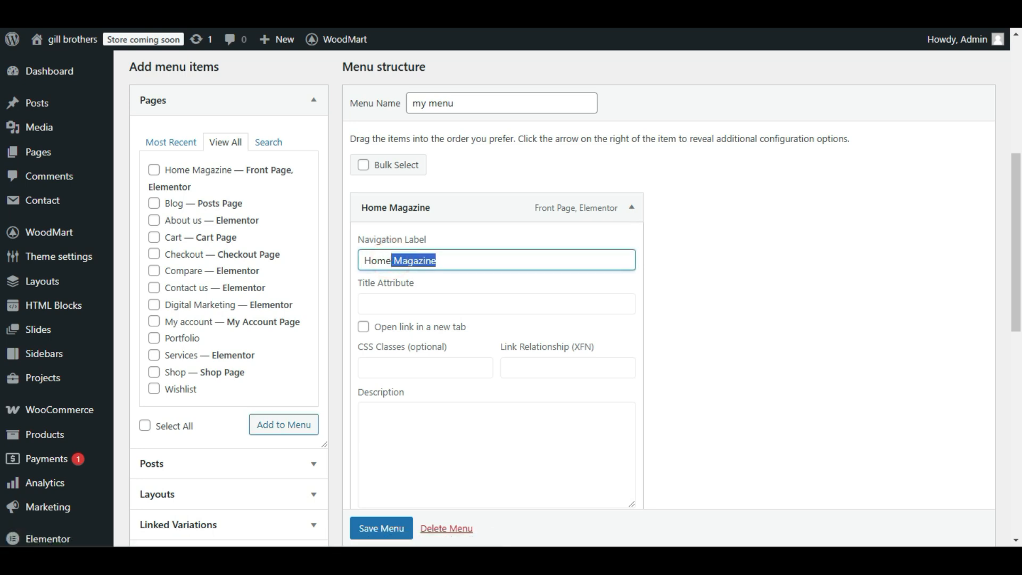
{"action": "key", "text": "BackSpace"}
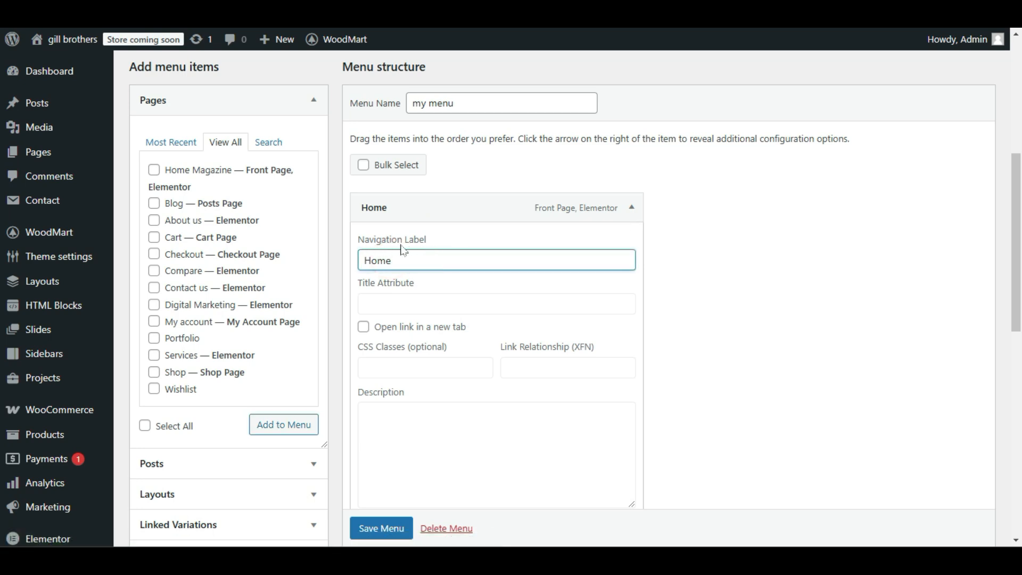
{"action": "left_click", "coordinate": [631, 209]}
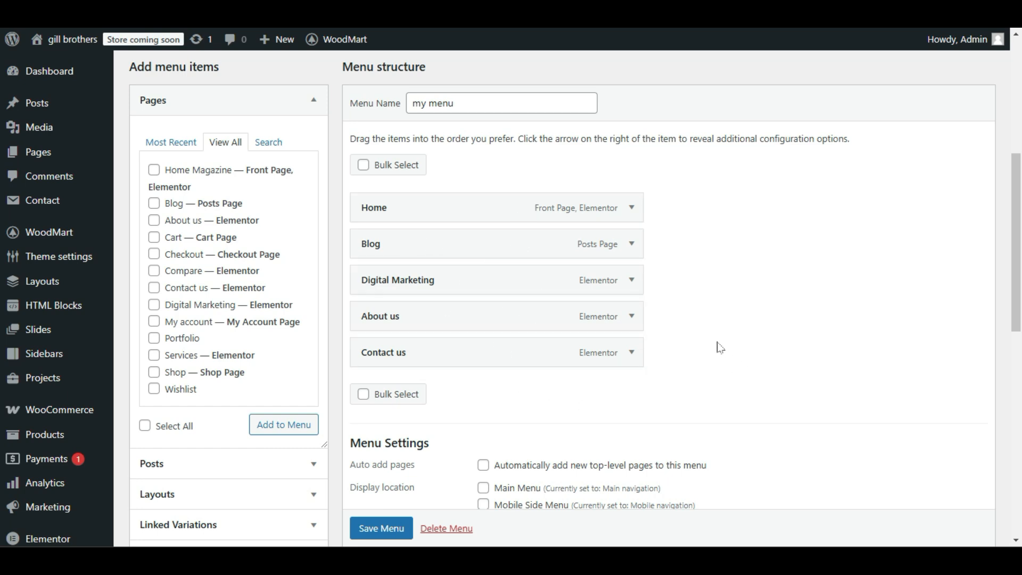
Add the Decoration, Design trends, Inspiration and Furniture post categories to the menu.
{"action": "scroll", "coordinate": [234, 341], "scroll_direction": "down", "scroll_amount": 5}
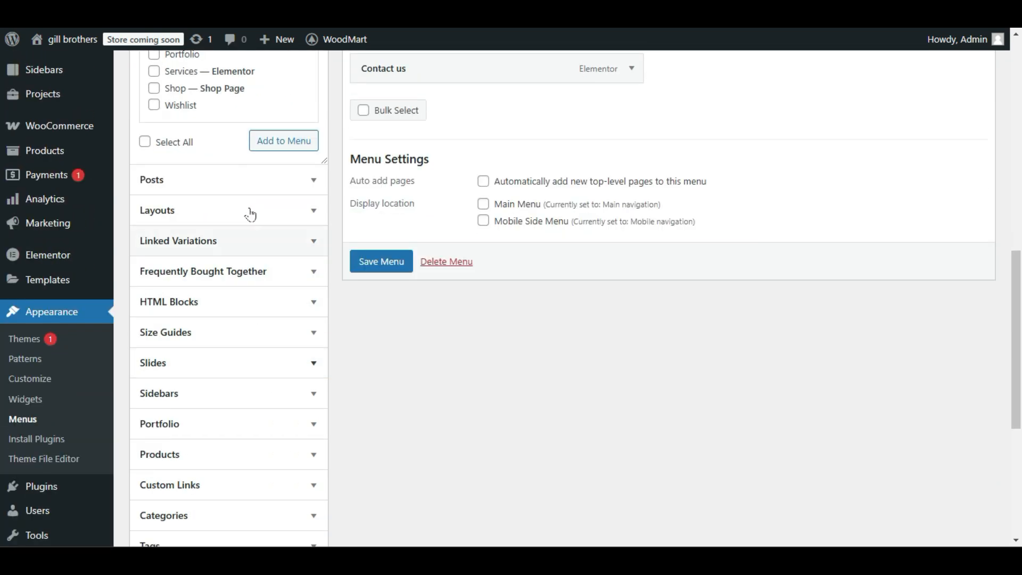
{"action": "scroll", "coordinate": [245, 223], "scroll_direction": "down", "scroll_amount": 3}
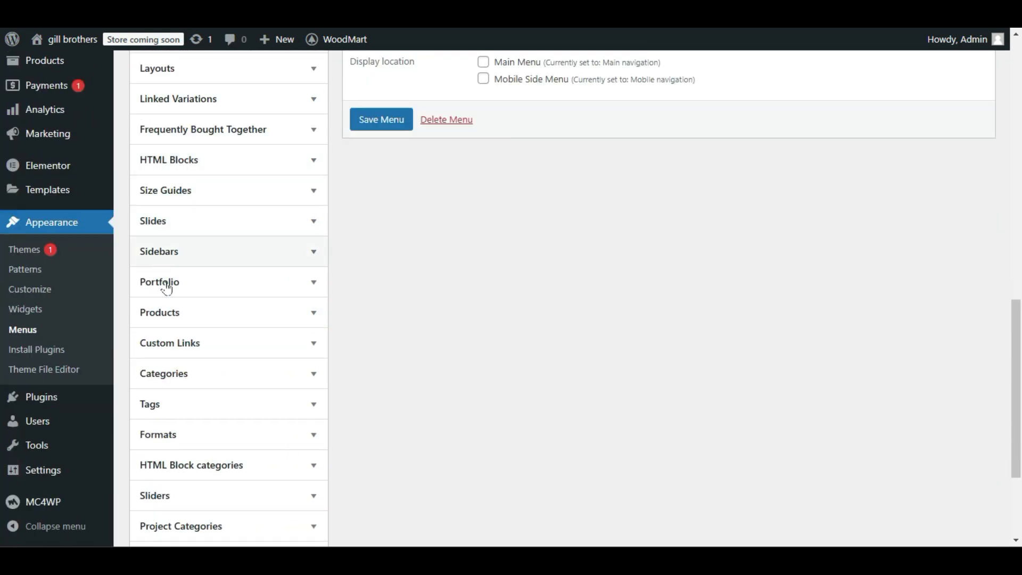
{"action": "left_click", "coordinate": [215, 382]}
{"action": "scroll", "coordinate": [212, 381], "scroll_direction": "down", "scroll_amount": 2}
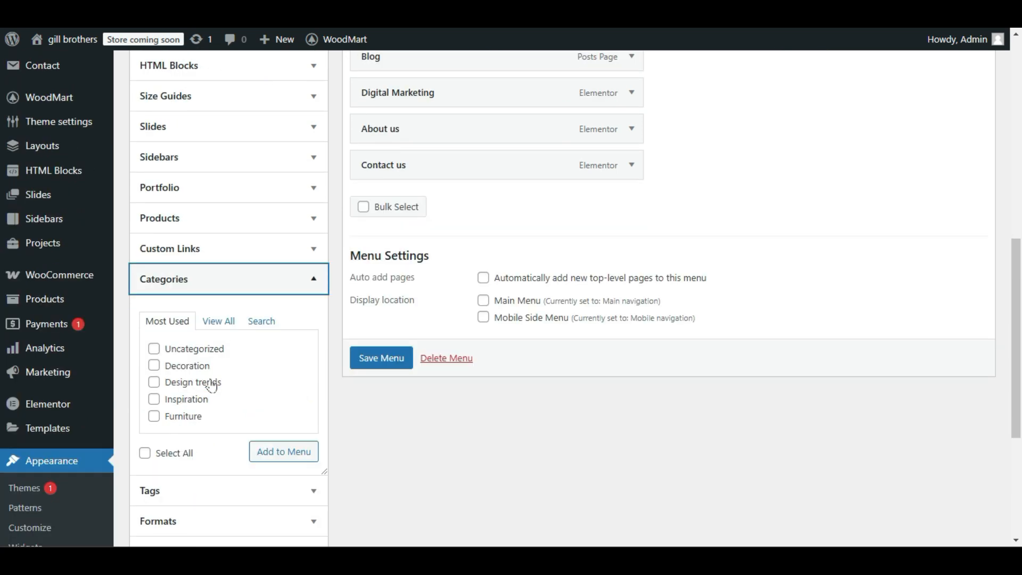
{"action": "left_click", "coordinate": [154, 366]}
{"action": "left_click", "coordinate": [155, 383]}
{"action": "left_click", "coordinate": [154, 399]}
{"action": "left_click", "coordinate": [154, 416]}
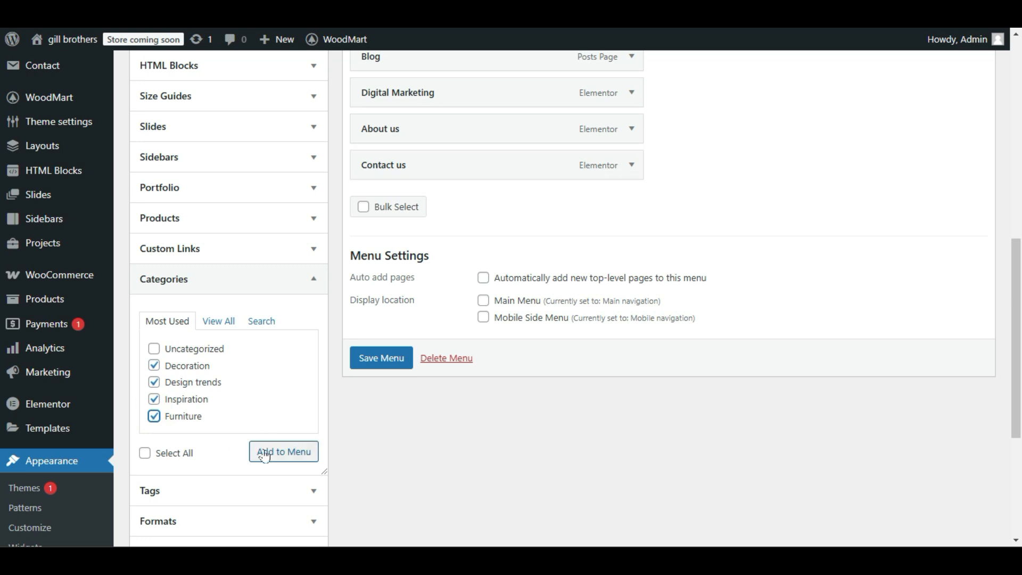
{"action": "scroll", "coordinate": [275, 410], "scroll_direction": "up", "scroll_amount": 3}
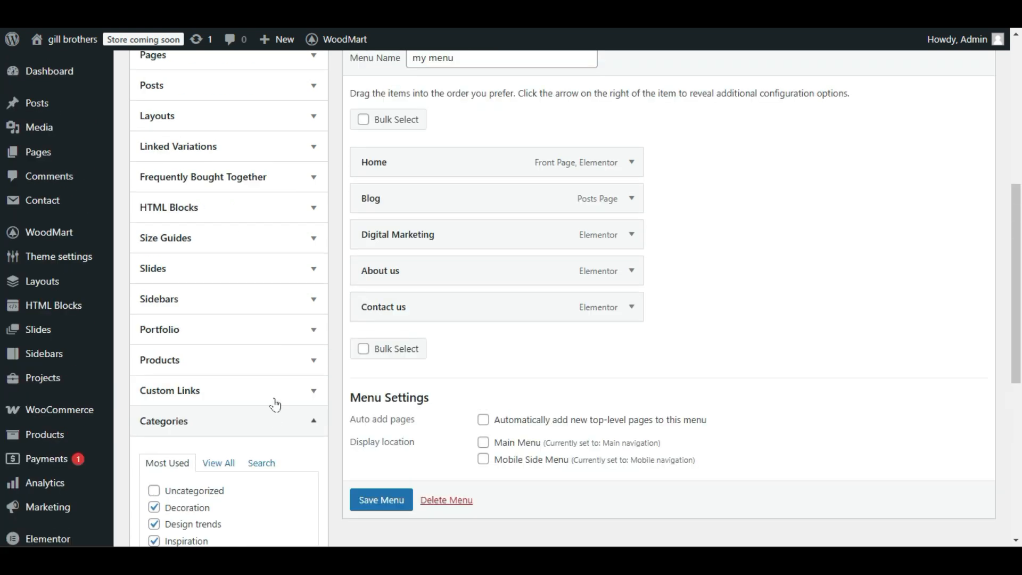
{"action": "scroll", "coordinate": [219, 383], "scroll_direction": "up", "scroll_amount": 3}
{"action": "scroll", "coordinate": [250, 308], "scroll_direction": "down", "scroll_amount": 3}
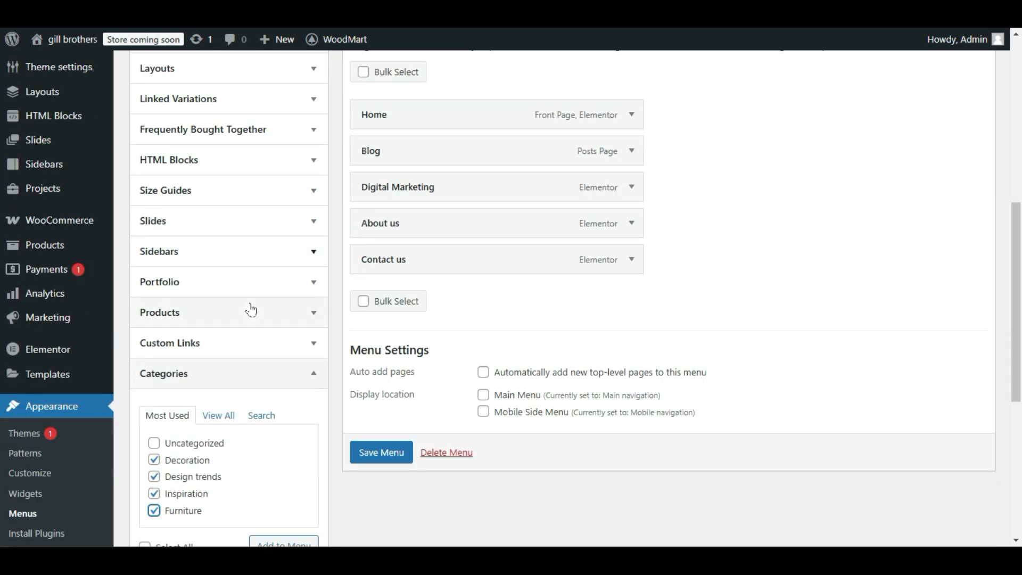
{"action": "scroll", "coordinate": [290, 308], "scroll_direction": "up", "scroll_amount": 1}
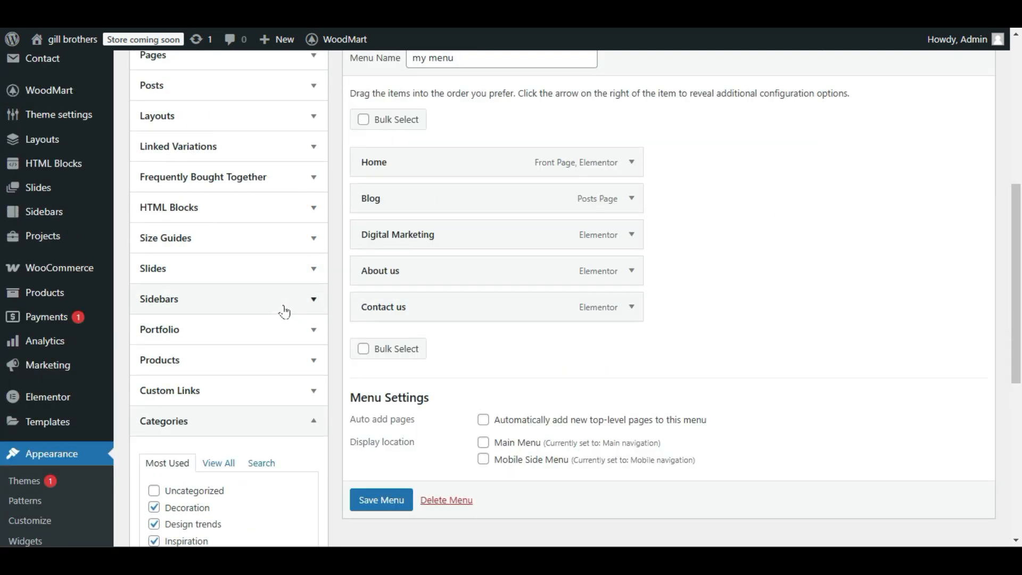
{"action": "scroll", "coordinate": [284, 312], "scroll_direction": "down", "scroll_amount": 2}
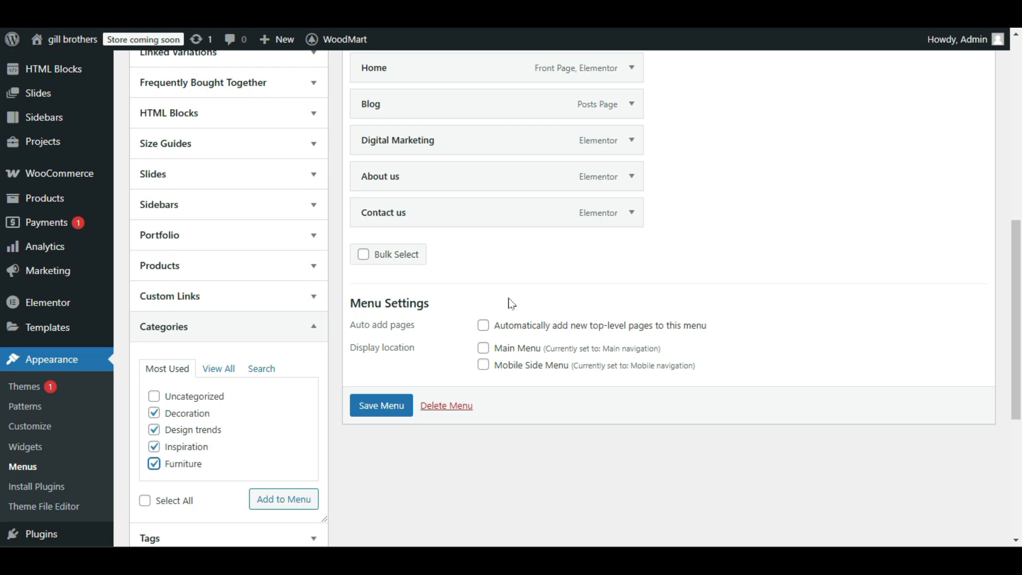
{"action": "scroll", "coordinate": [606, 337], "scroll_direction": "up", "scroll_amount": 3}
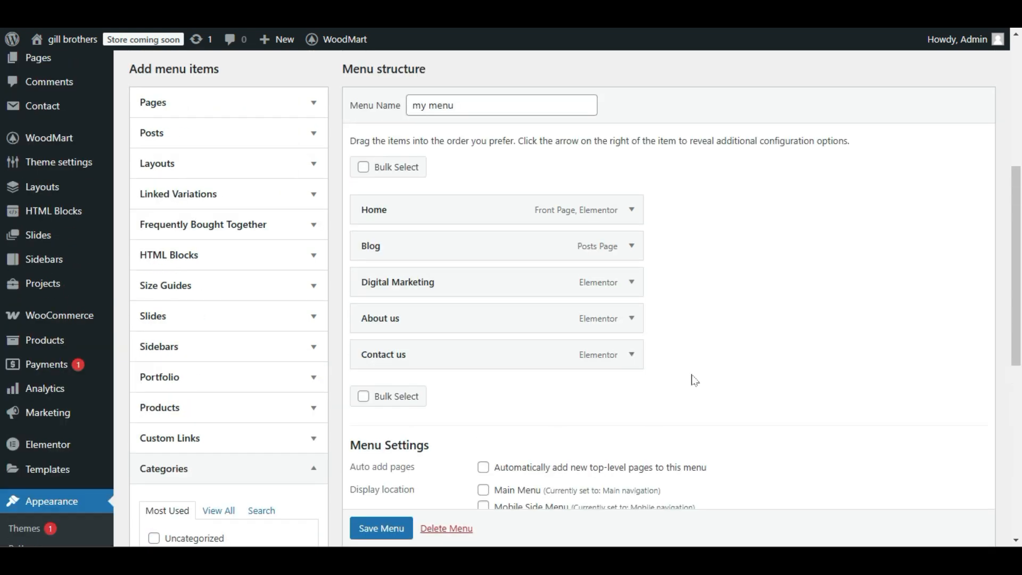
{"action": "scroll", "coordinate": [703, 346], "scroll_direction": "down", "scroll_amount": 3}
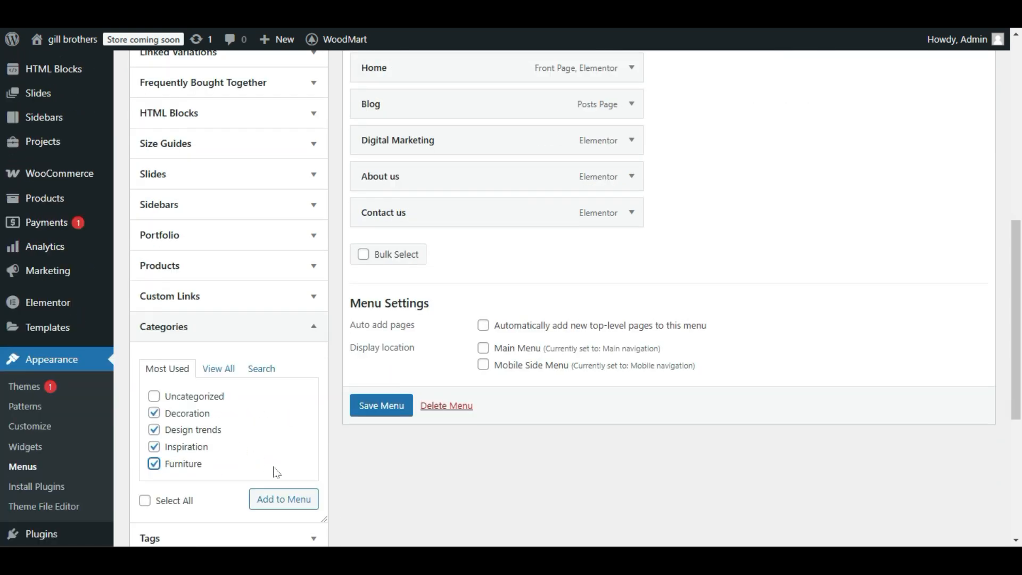
{"action": "left_click", "coordinate": [288, 499]}
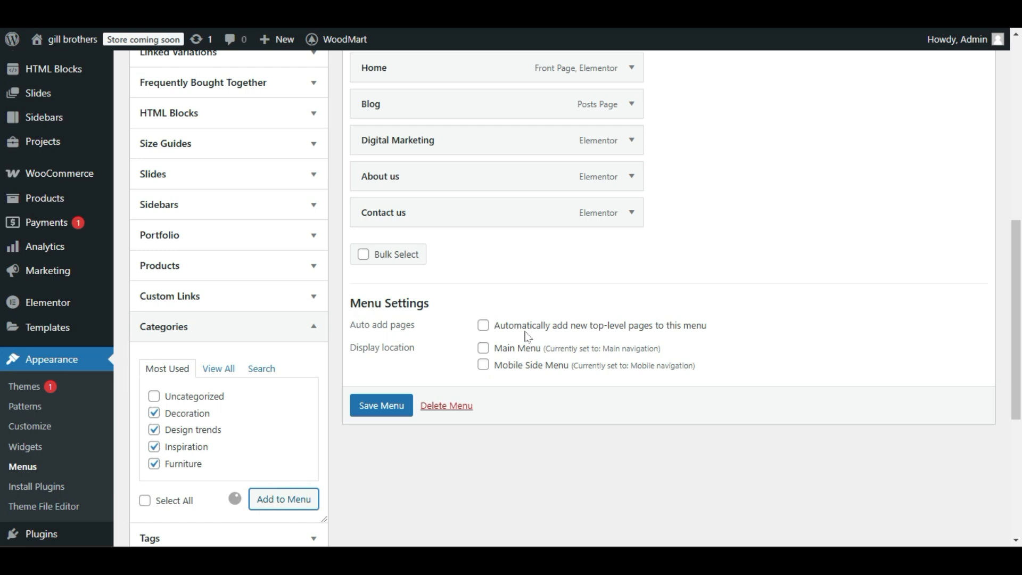
Reorder the menu with About us below Home, Blog after Furniture and Contact us last, and save the menu.
{"action": "scroll", "coordinate": [525, 338], "scroll_direction": "up", "scroll_amount": 4}
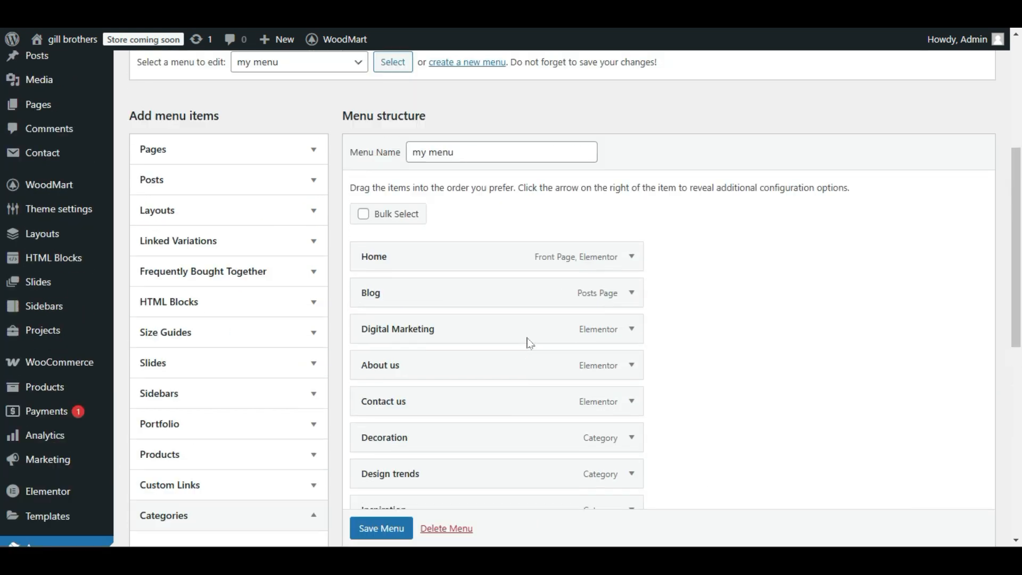
{"action": "scroll", "coordinate": [506, 253], "scroll_direction": "down", "scroll_amount": 5}
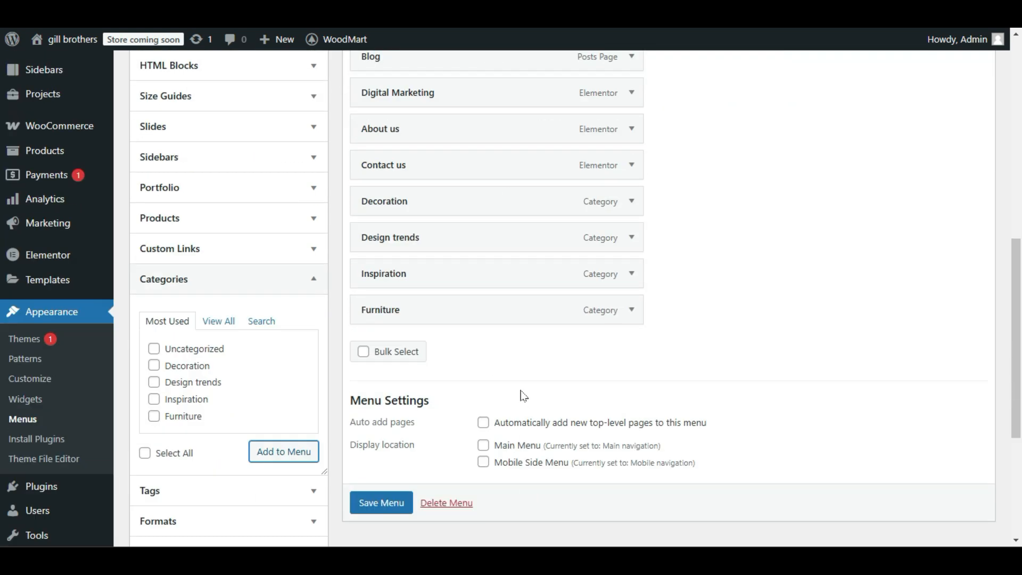
{"action": "left_click_drag", "start_coordinate": [493, 167], "coordinate": [495, 331]}
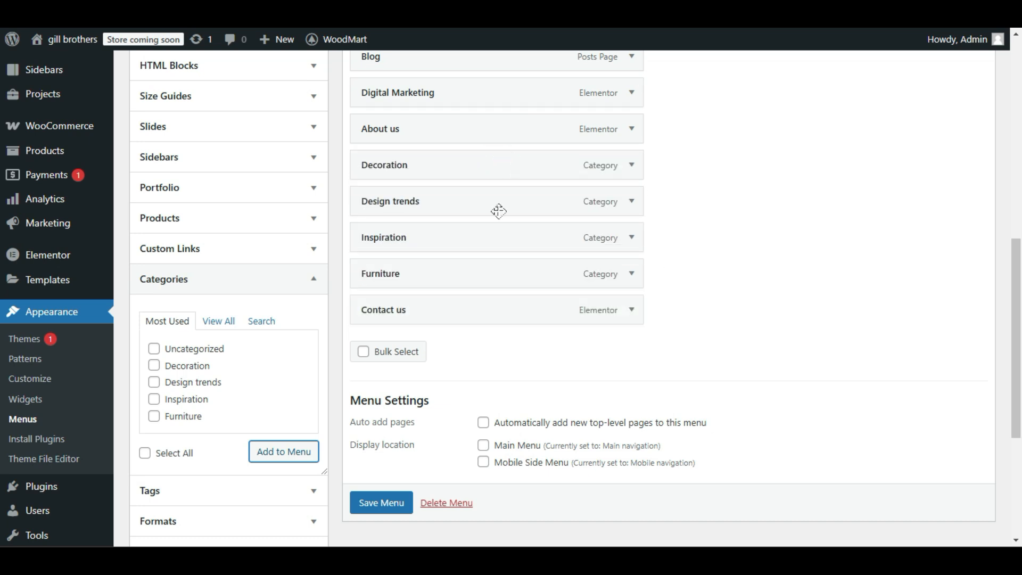
{"action": "scroll", "coordinate": [497, 209], "scroll_direction": "up", "scroll_amount": 2}
{"action": "left_click_drag", "start_coordinate": [509, 207], "coordinate": [550, 142]}
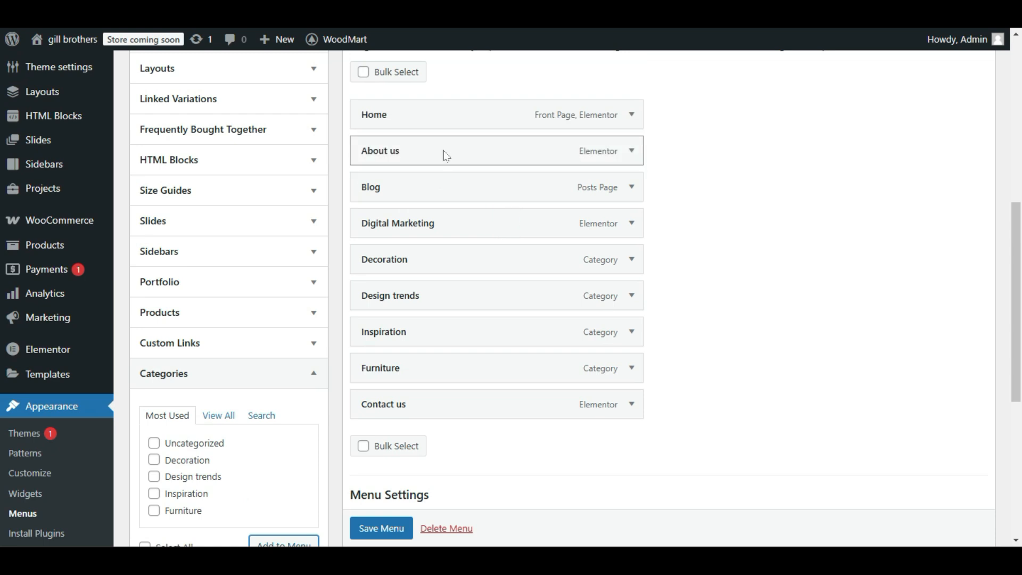
{"action": "left_click_drag", "start_coordinate": [456, 192], "coordinate": [459, 376]}
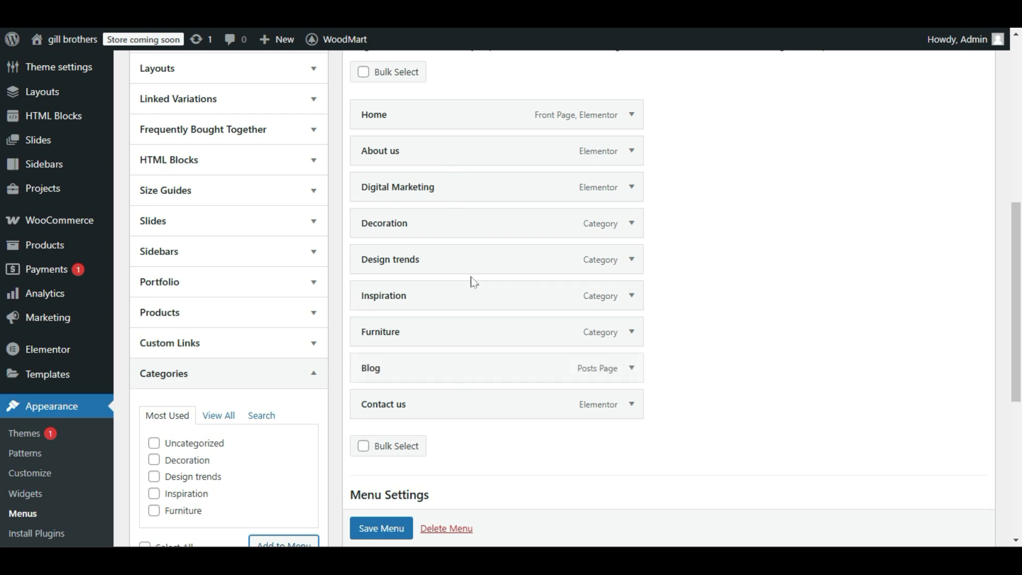
{"action": "scroll", "coordinate": [469, 290], "scroll_direction": "down", "scroll_amount": 2}
{"action": "left_click", "coordinate": [372, 503]}
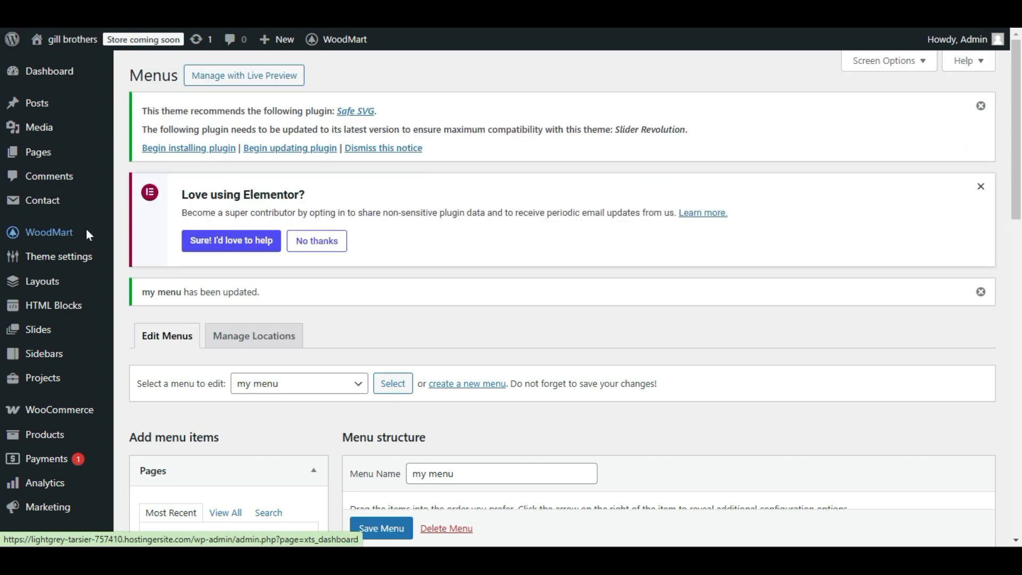
Leave the menu editor and open the Header Magazine layout for editing in the WoodMart header builder.
{"action": "mouse_move", "coordinate": [64, 234]}
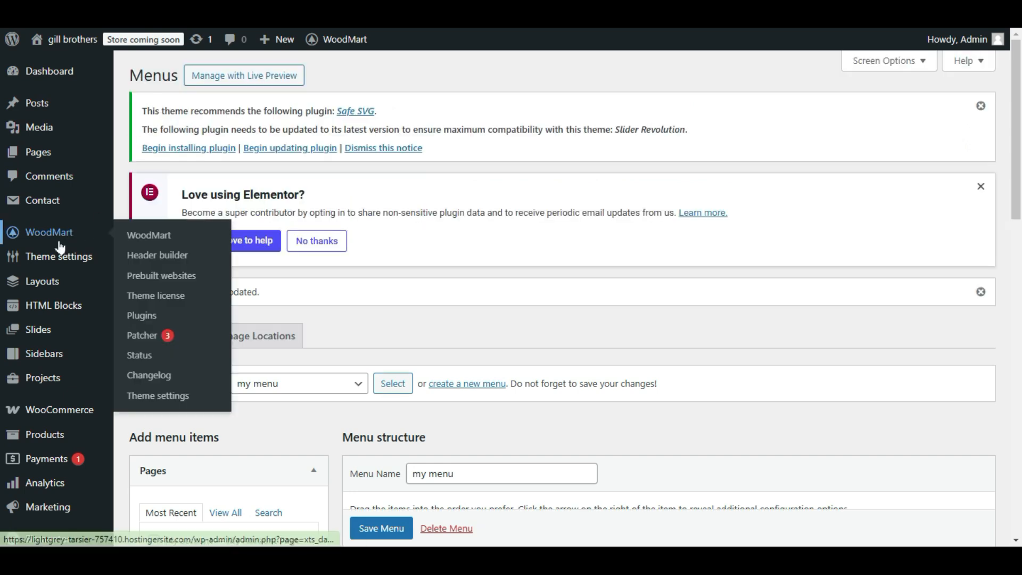
{"action": "left_click", "coordinate": [161, 257]}
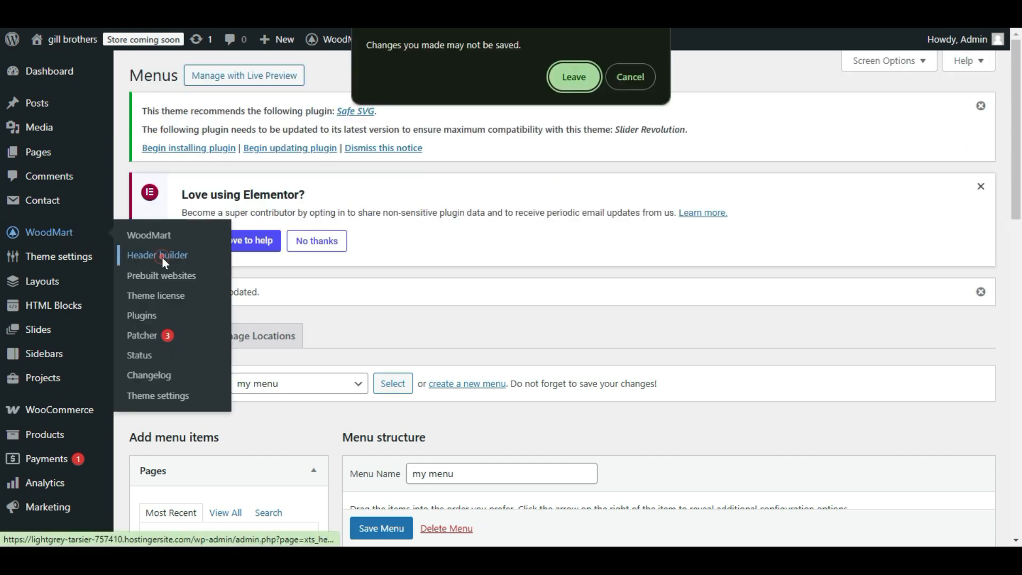
{"action": "left_click", "coordinate": [595, 78]}
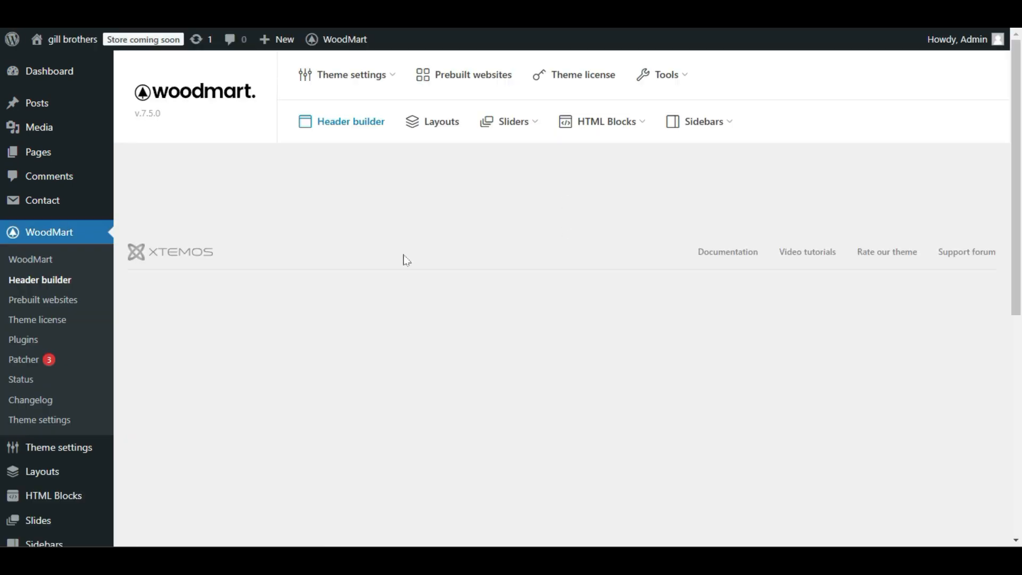
{"action": "scroll", "coordinate": [356, 290], "scroll_direction": "down", "scroll_amount": 1}
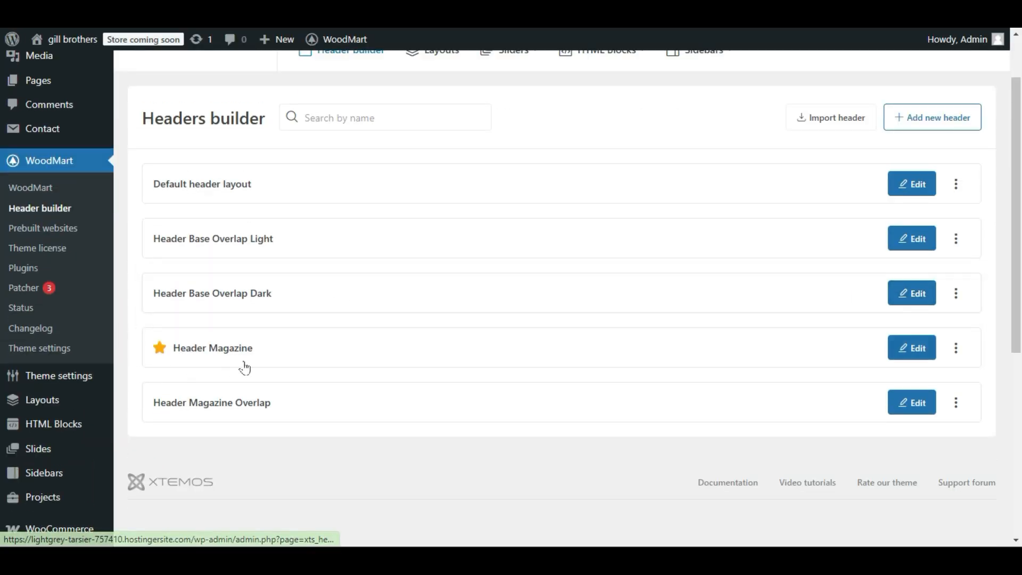
{"action": "left_click", "coordinate": [906, 344]}
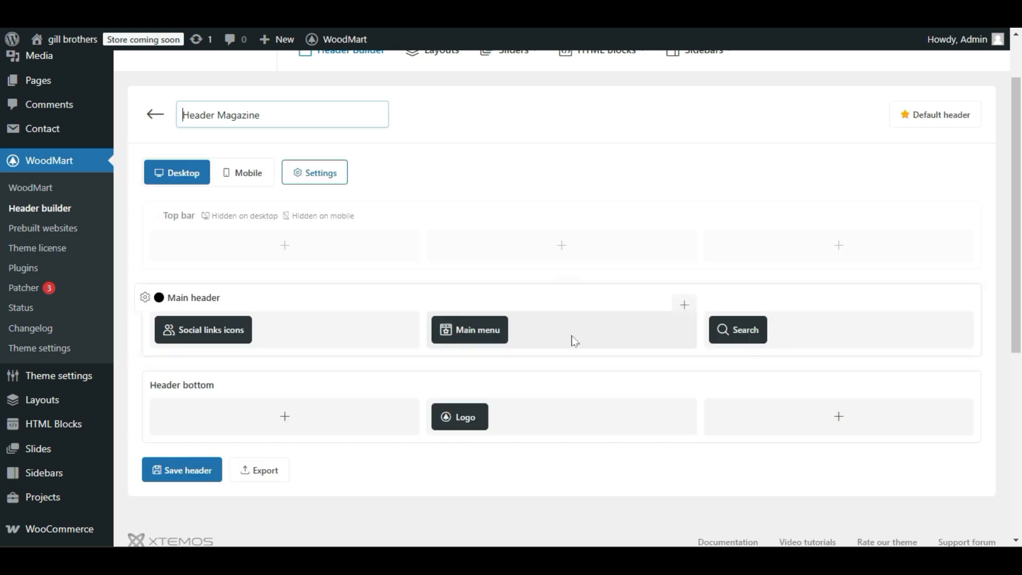
Assign "my menu" to the Main menu element of the main header row and save the element's settings.
{"action": "scroll", "coordinate": [491, 215], "scroll_direction": "down", "scroll_amount": 2}
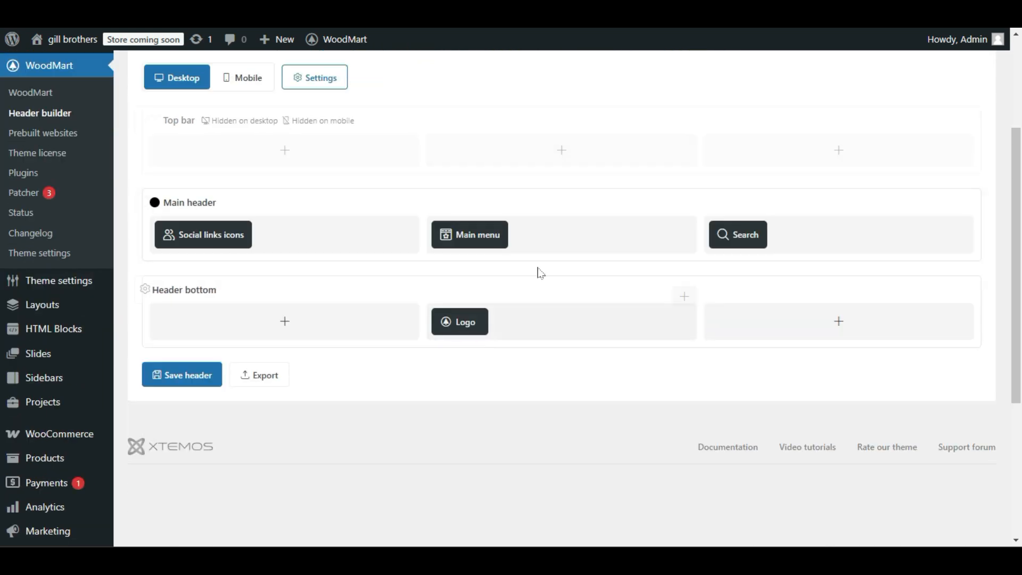
{"action": "mouse_move", "coordinate": [454, 233]}
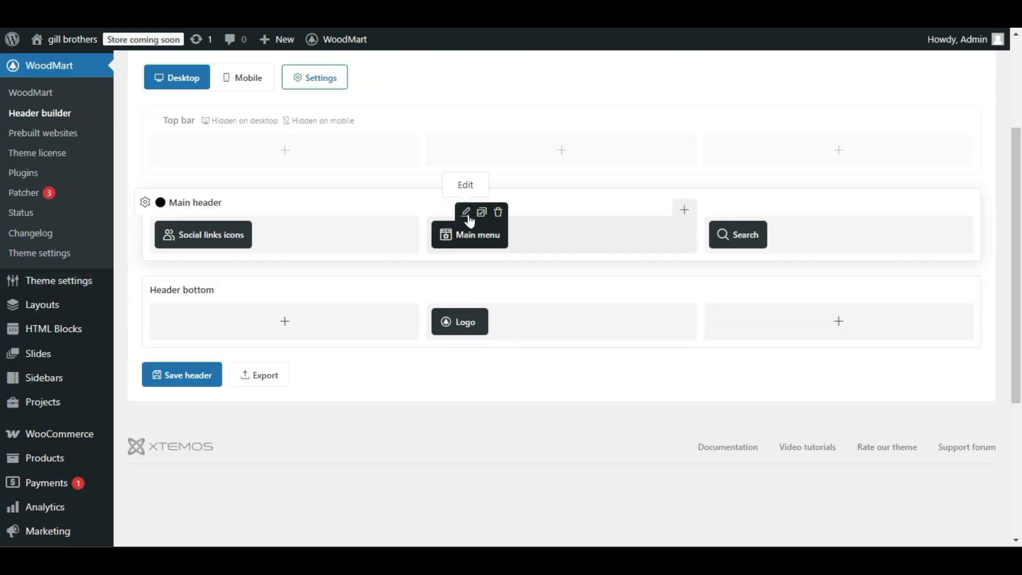
{"action": "left_click", "coordinate": [467, 213]}
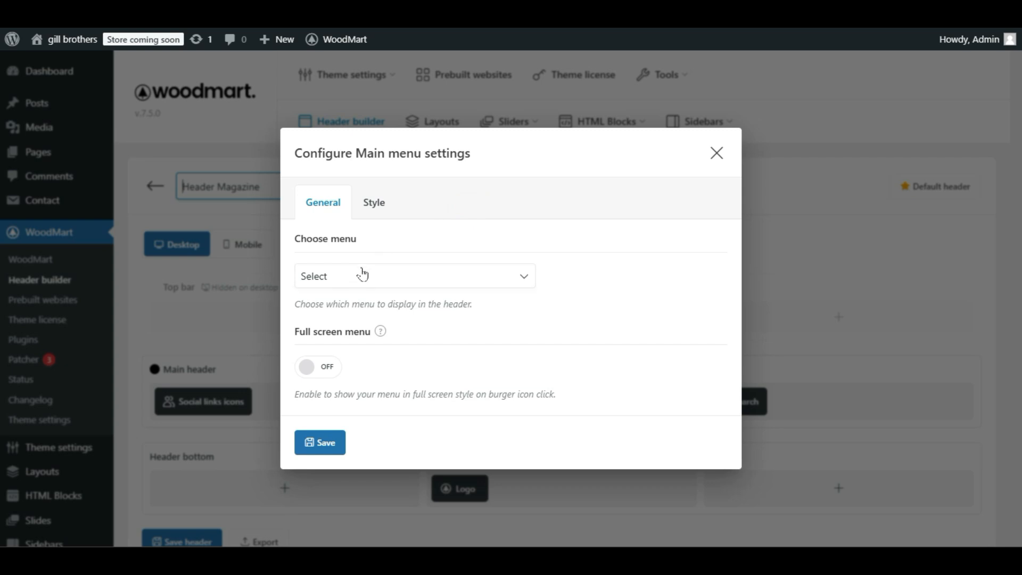
{"action": "left_click", "coordinate": [362, 274]}
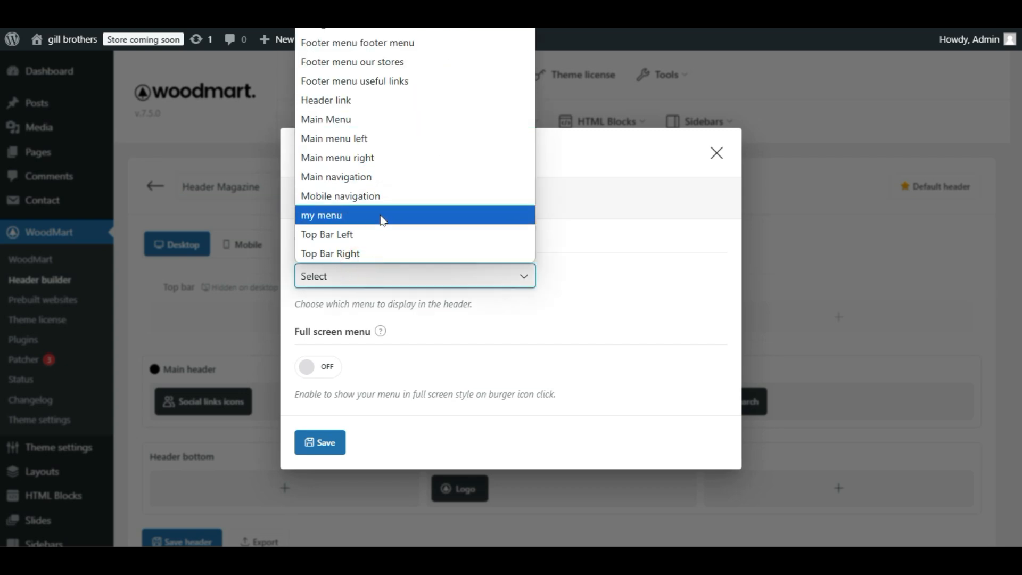
{"action": "left_click", "coordinate": [363, 219]}
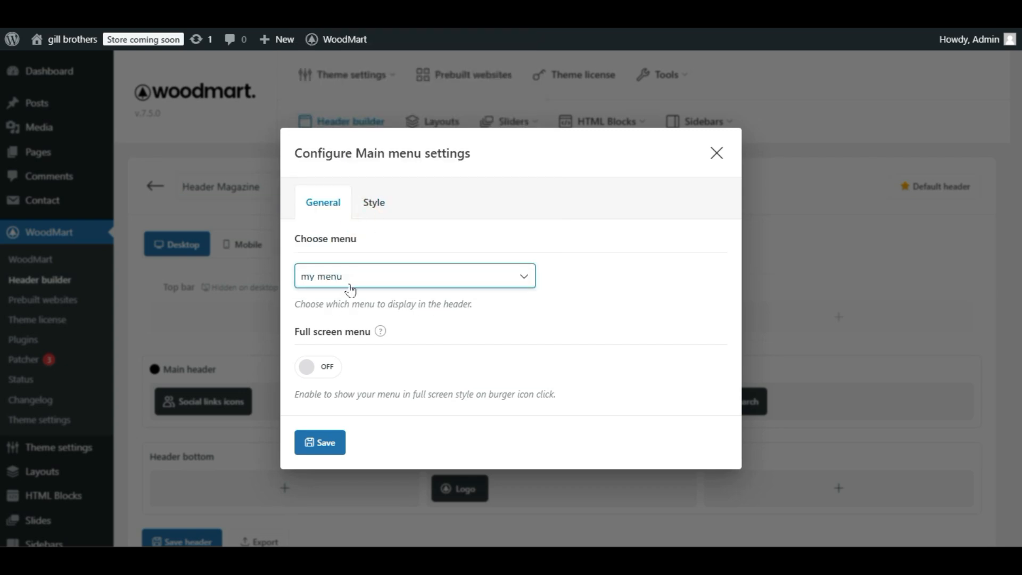
{"action": "left_click", "coordinate": [318, 441]}
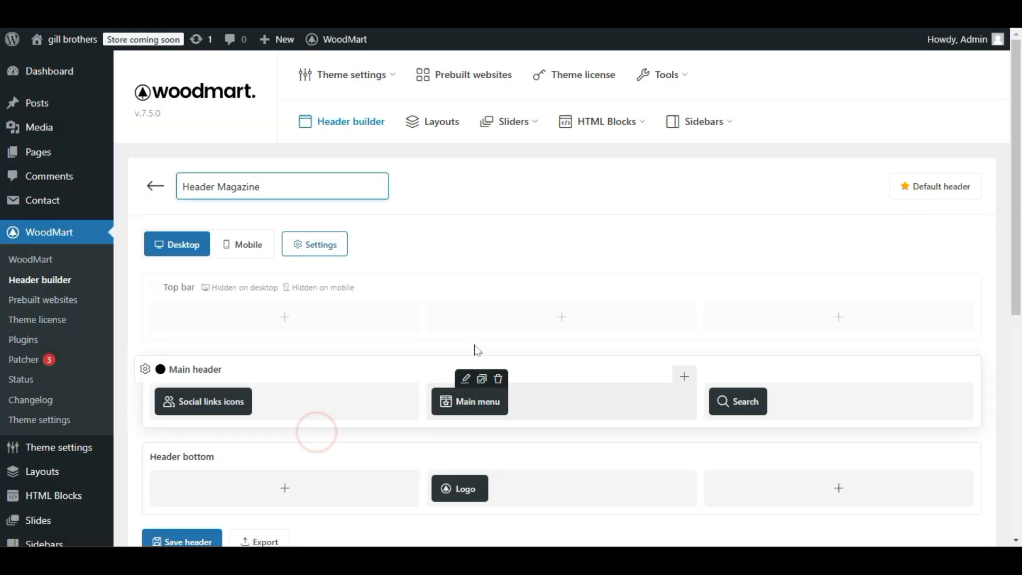
Save the Header Magazine layout.
{"action": "scroll", "coordinate": [490, 282], "scroll_direction": "down", "scroll_amount": 1}
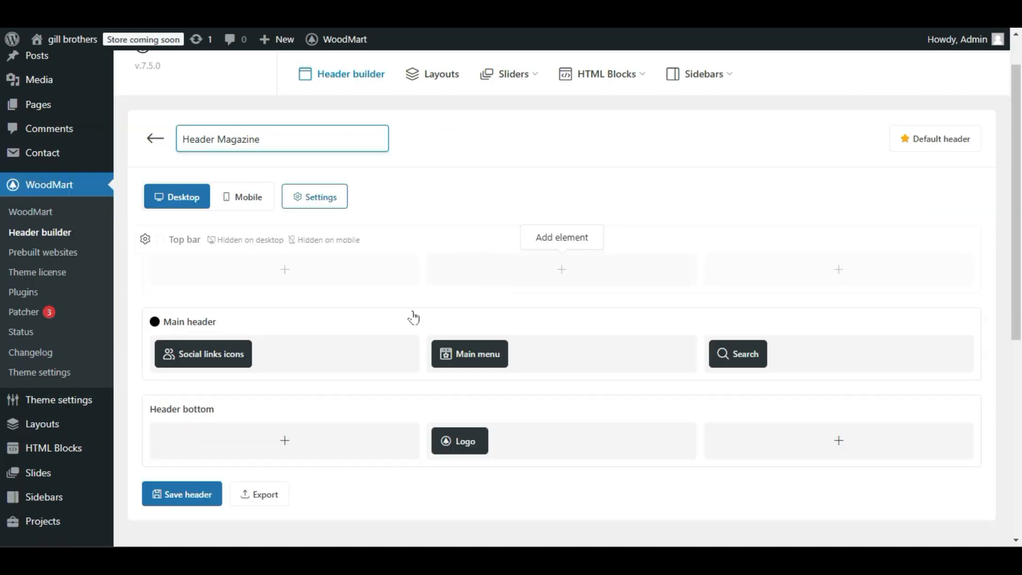
{"action": "left_click", "coordinate": [173, 494]}
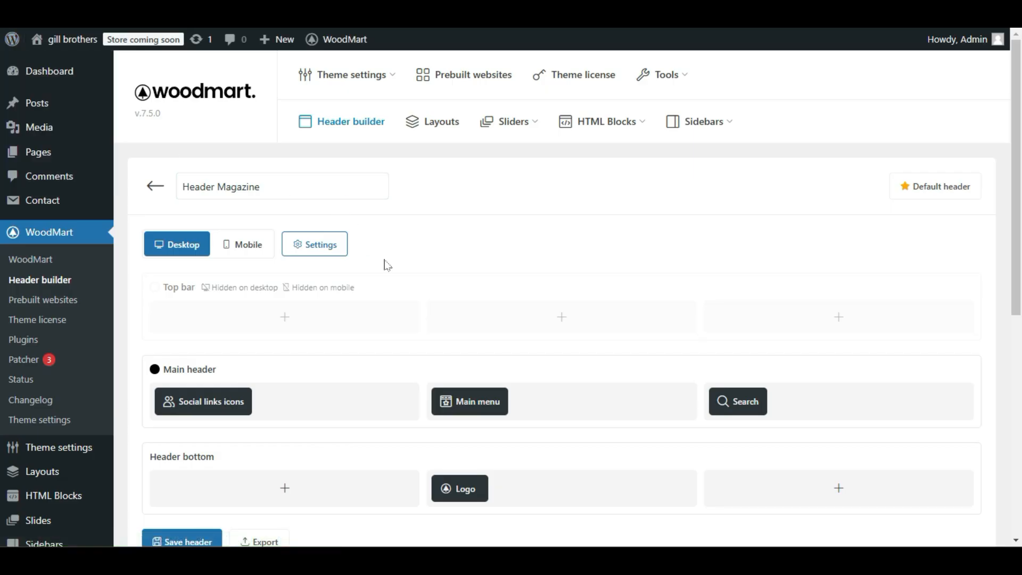
{"action": "scroll", "coordinate": [387, 266], "scroll_direction": "down", "scroll_amount": 2}
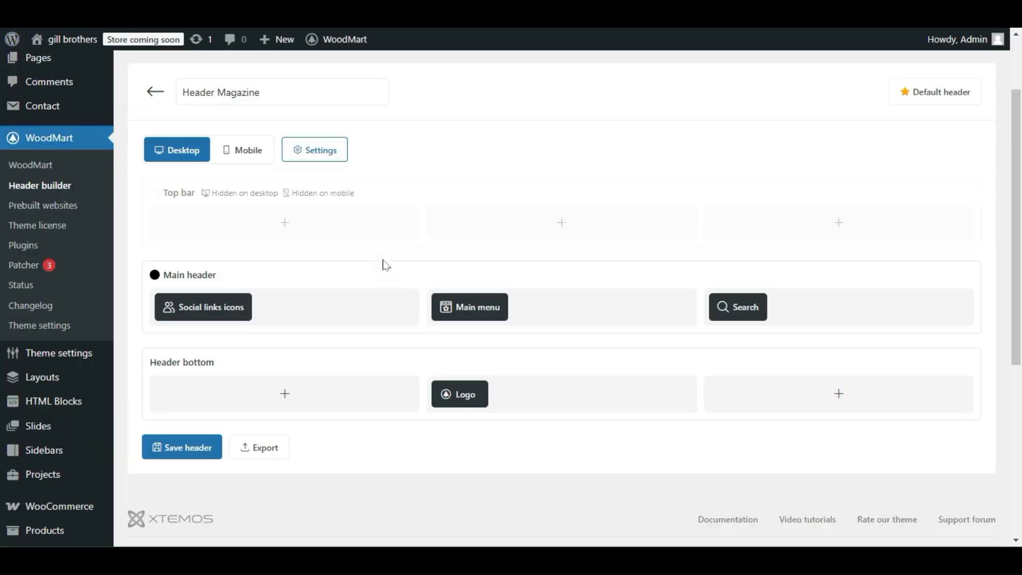
{"action": "mouse_move", "coordinate": [59, 449]}
{"action": "left_click", "coordinate": [194, 447]}
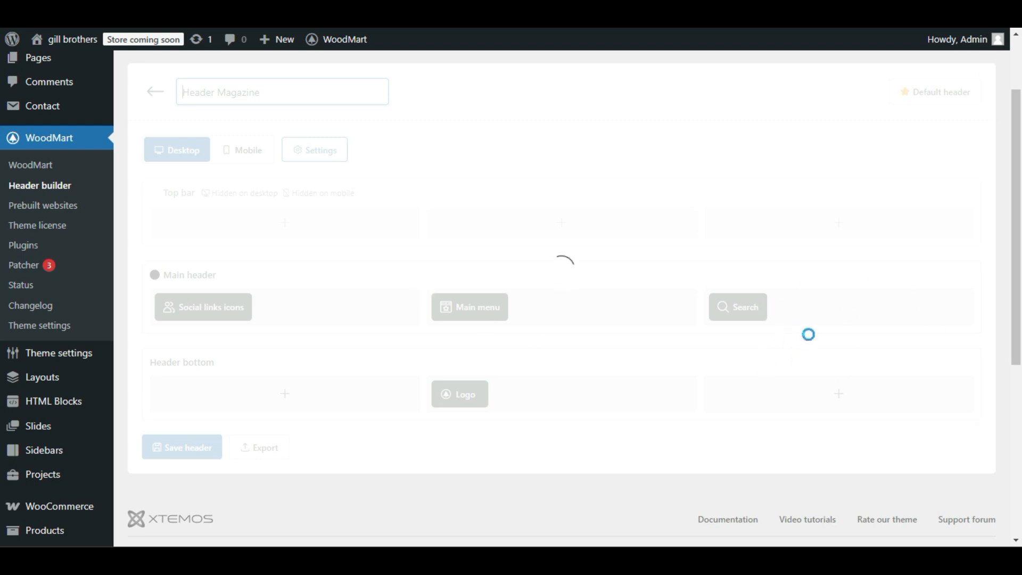
Try the Search element in the last column of the Header bottom row and return it to the Main header row.
{"action": "scroll", "coordinate": [644, 335], "scroll_direction": "down", "scroll_amount": 1}
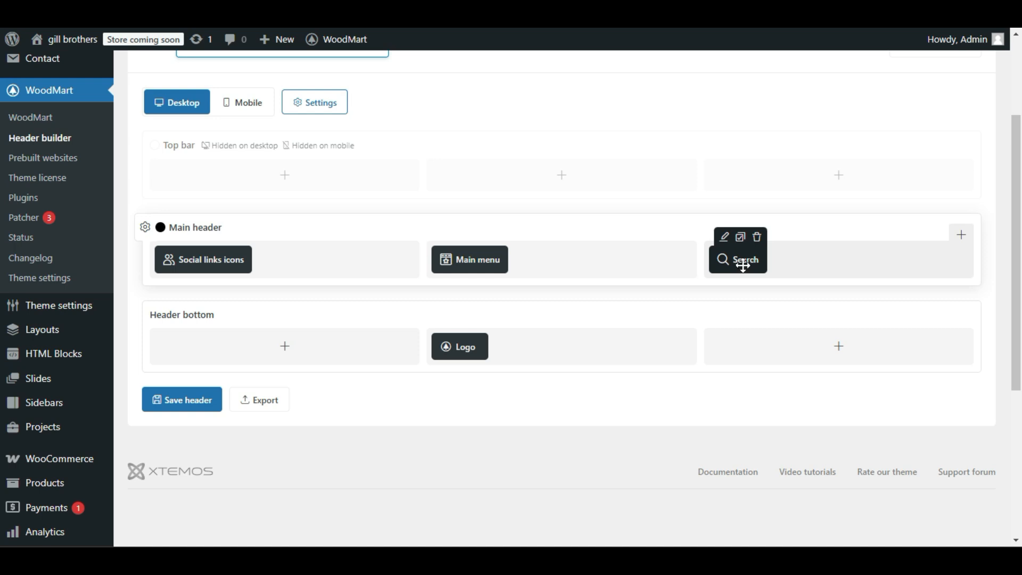
{"action": "left_click_drag", "start_coordinate": [743, 267], "coordinate": [826, 364]}
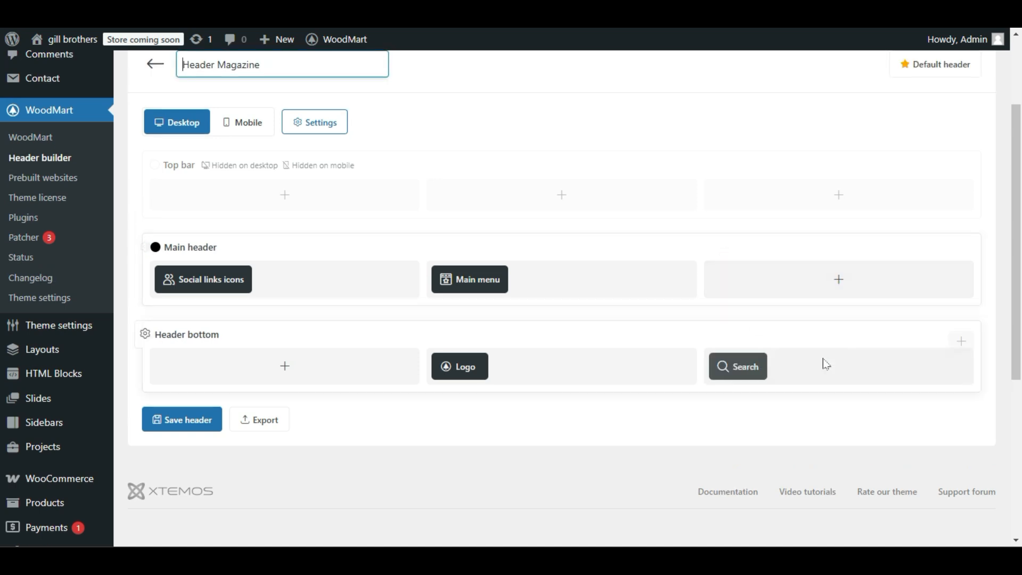
{"action": "left_click_drag", "start_coordinate": [744, 370], "coordinate": [759, 284]}
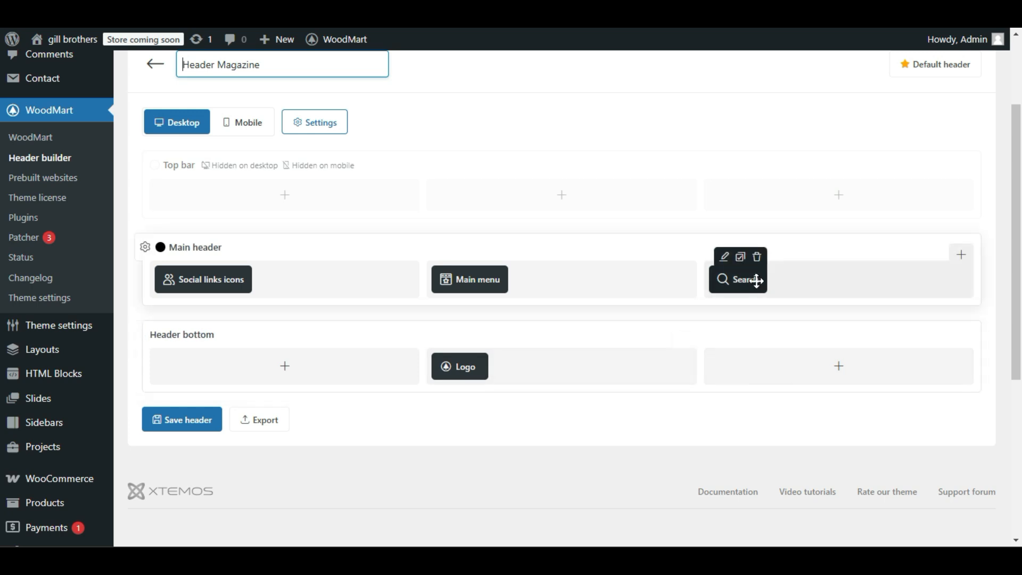
Browse the elements available for the main header's last column and check the search overlay on the live homepage.
{"action": "left_click", "coordinate": [963, 256]}
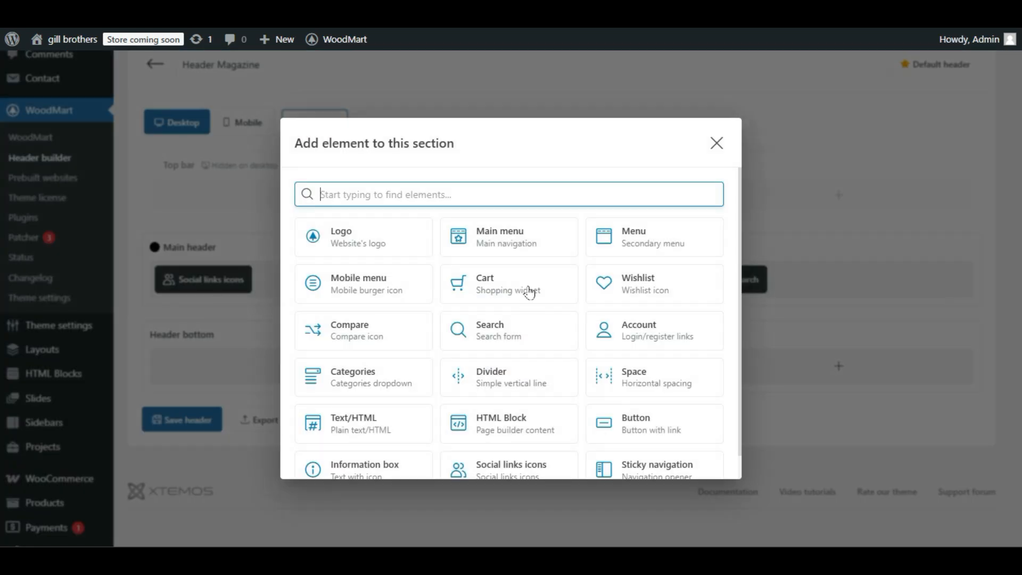
{"action": "scroll", "coordinate": [463, 301], "scroll_direction": "down", "scroll_amount": 1}
{"action": "scroll", "coordinate": [349, 377], "scroll_direction": "up", "scroll_amount": 1}
{"action": "scroll", "coordinate": [491, 329], "scroll_direction": "down", "scroll_amount": 1}
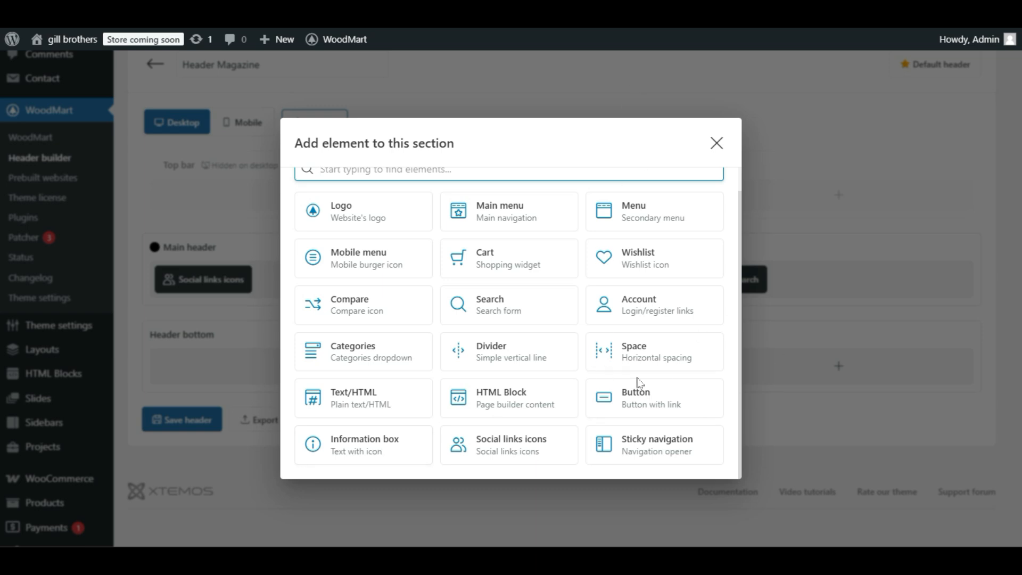
{"action": "left_click", "coordinate": [715, 152]}
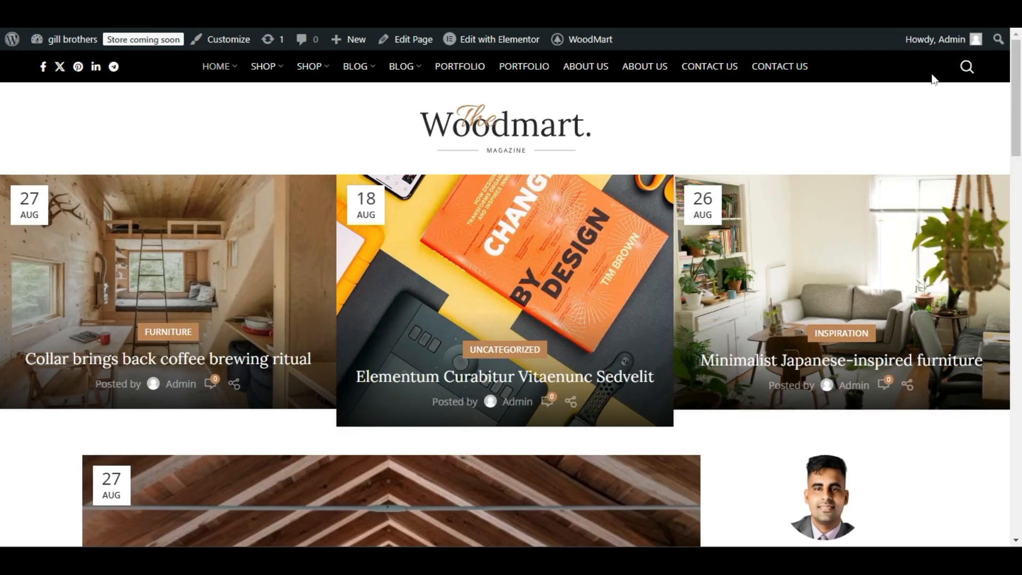
{"action": "left_click", "coordinate": [966, 70]}
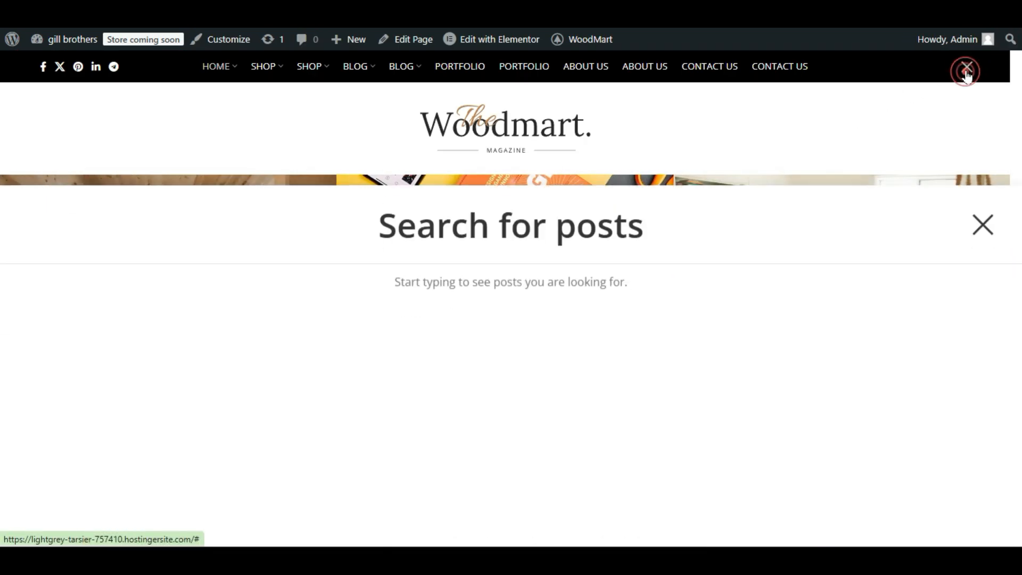
{"action": "left_click", "coordinate": [966, 70]}
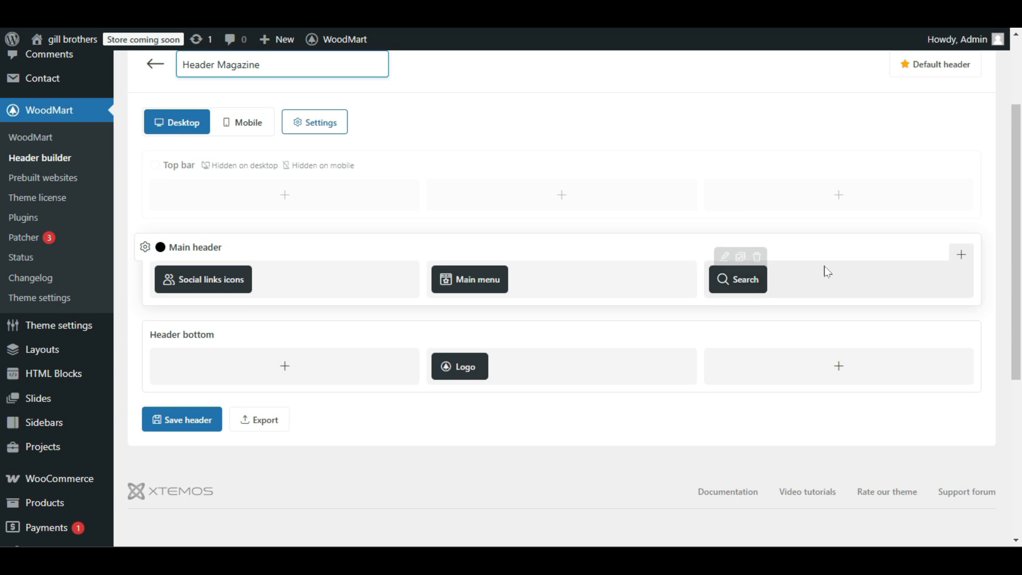
Add a Button element beside Search in the main header, enter "Contact Us" as its title, and close its settings.
{"action": "left_click", "coordinate": [962, 257]}
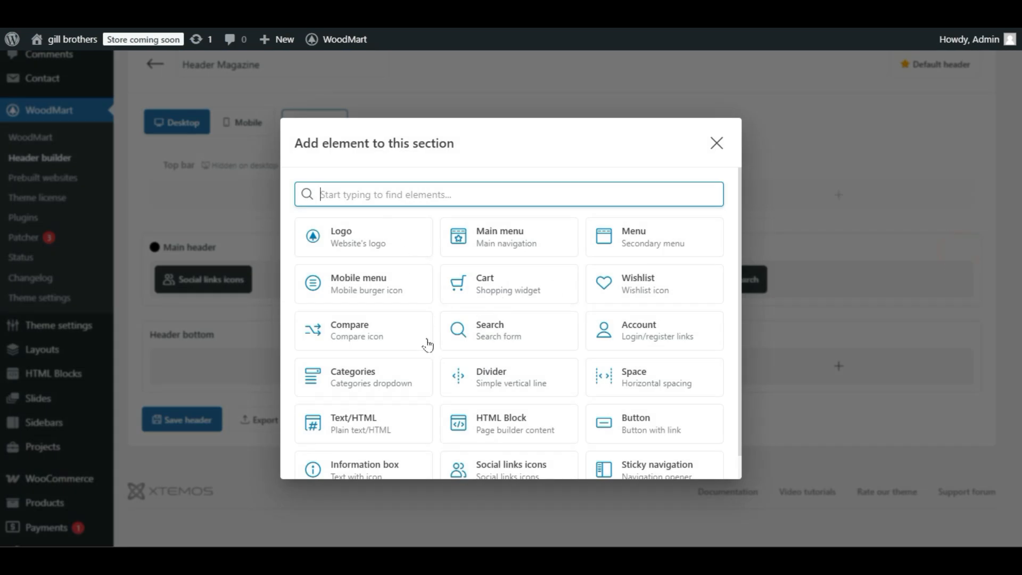
{"action": "scroll", "coordinate": [428, 345], "scroll_direction": "down", "scroll_amount": 1}
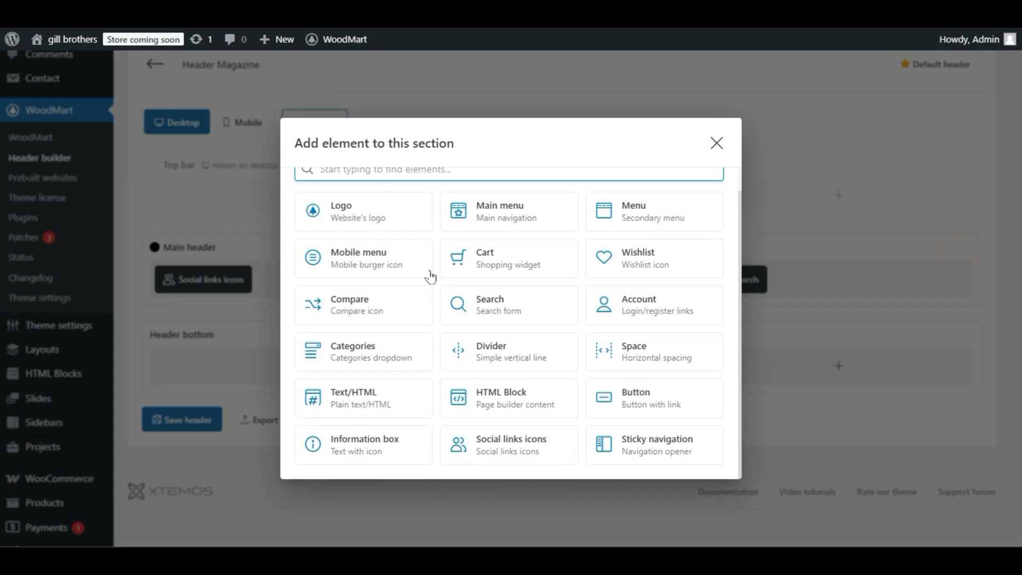
{"action": "left_click", "coordinate": [657, 394]}
{"action": "left_click", "coordinate": [392, 265]}
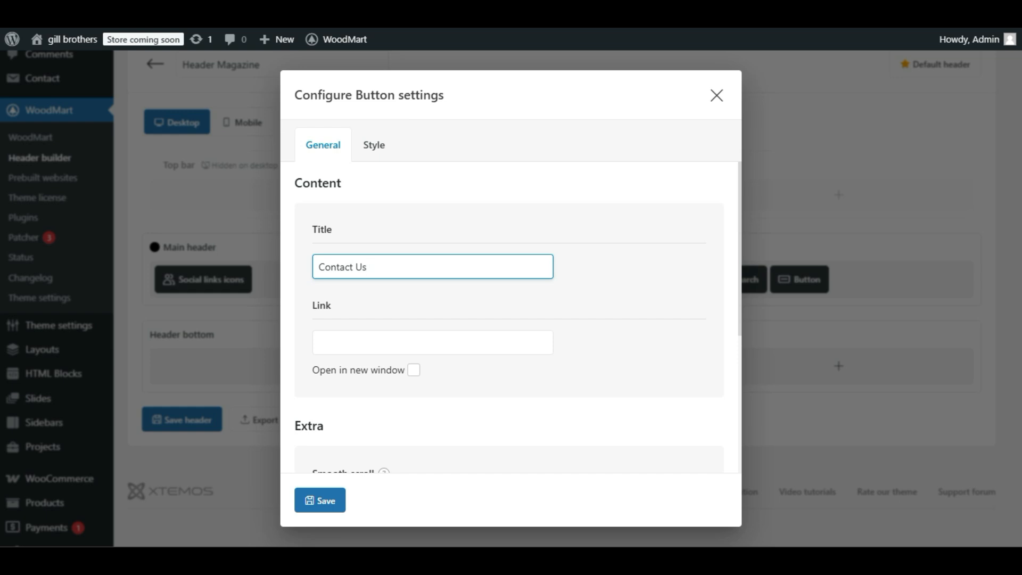
{"action": "left_click", "coordinate": [403, 341]}
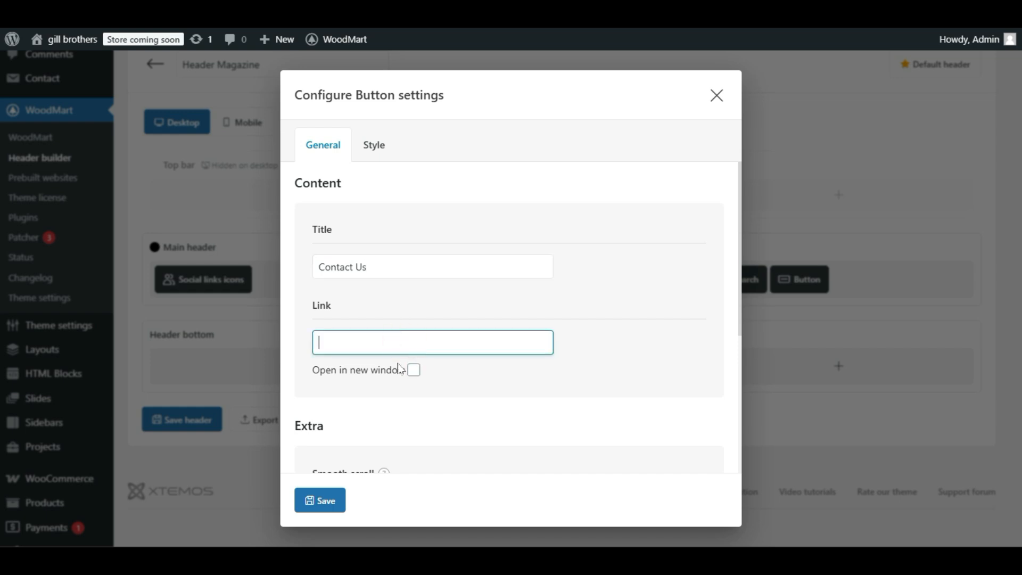
{"action": "scroll", "coordinate": [479, 393], "scroll_direction": "down", "scroll_amount": 1}
{"action": "scroll", "coordinate": [446, 346], "scroll_direction": "down", "scroll_amount": 2}
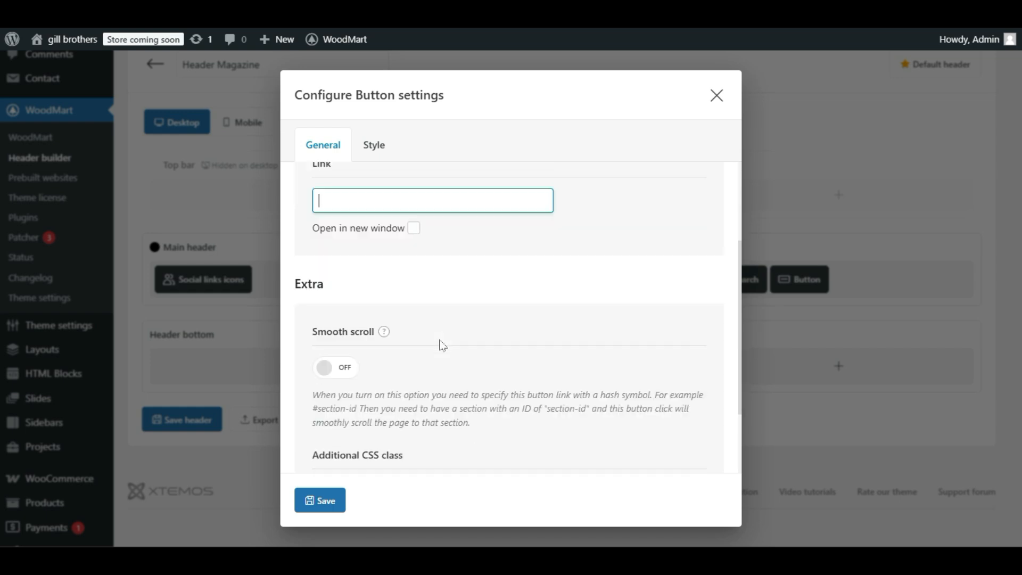
{"action": "scroll", "coordinate": [442, 345], "scroll_direction": "up", "scroll_amount": 2}
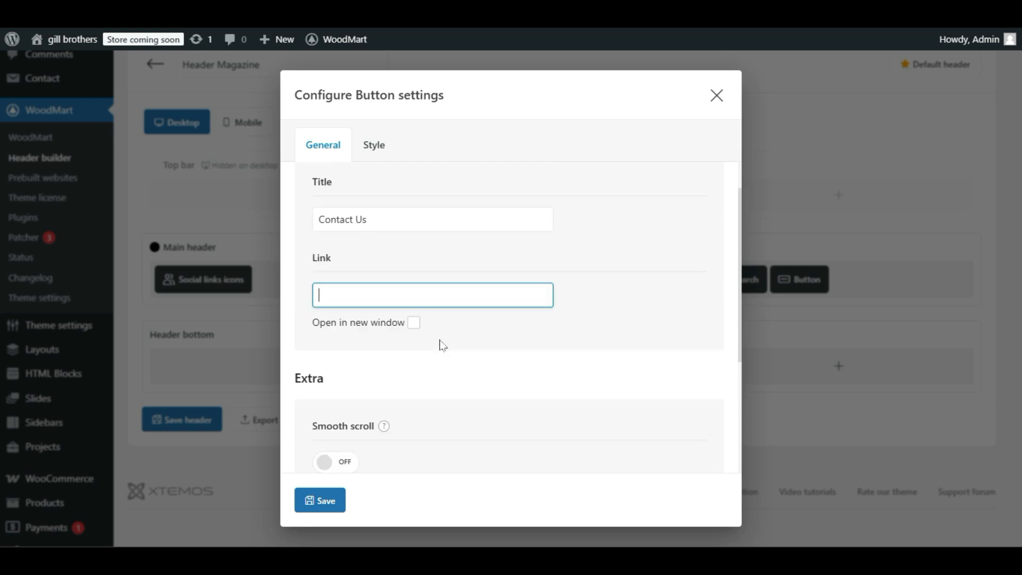
{"action": "left_click", "coordinate": [717, 99]}
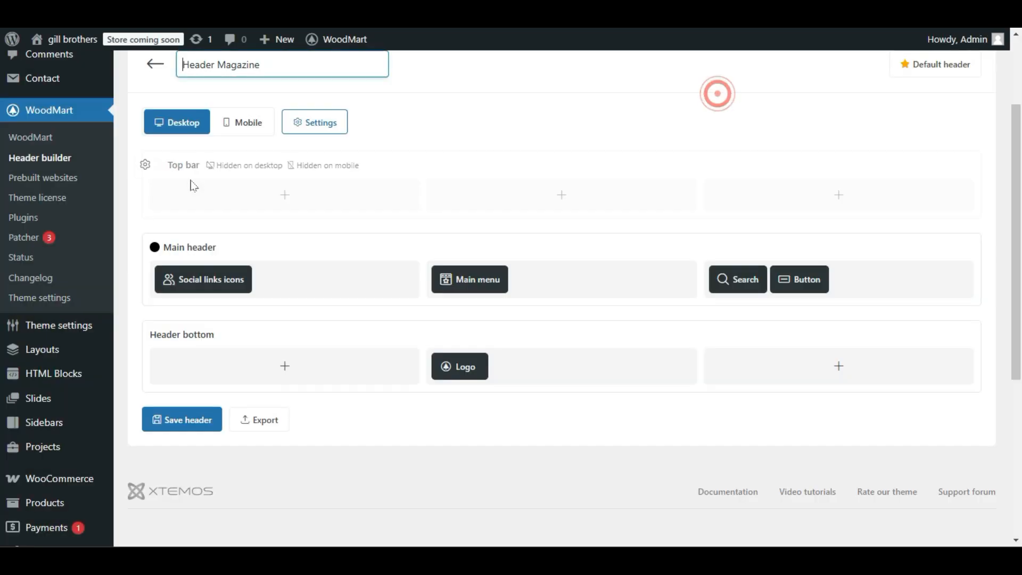
Open the list of all pages in a new tab and copy the link address of the Contact us page.
{"action": "scroll", "coordinate": [189, 221], "scroll_direction": "up", "scroll_amount": 3}
{"action": "mouse_move", "coordinate": [61, 159]}
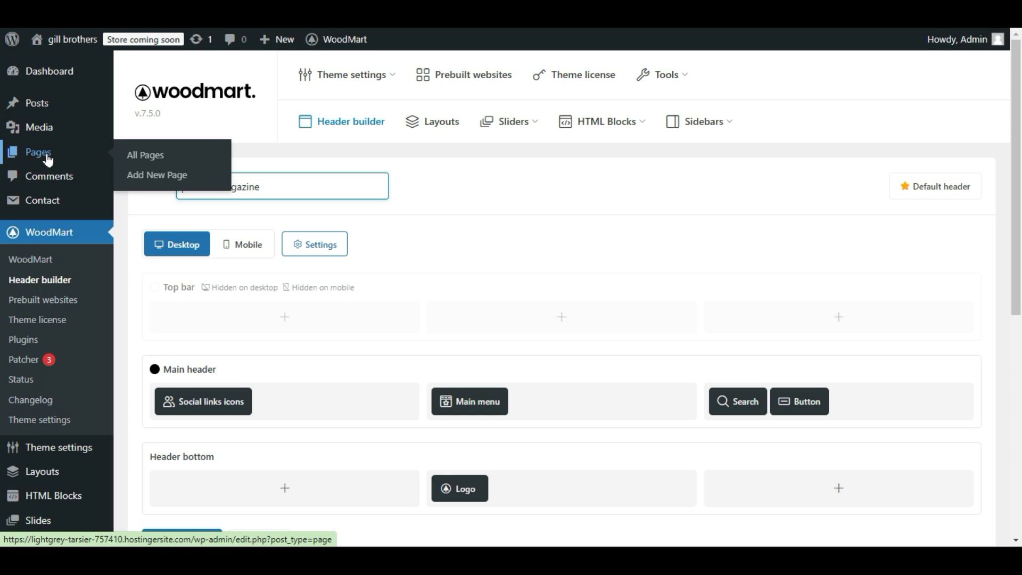
{"action": "right_click", "coordinate": [162, 159]}
{"action": "left_click", "coordinate": [194, 180]}
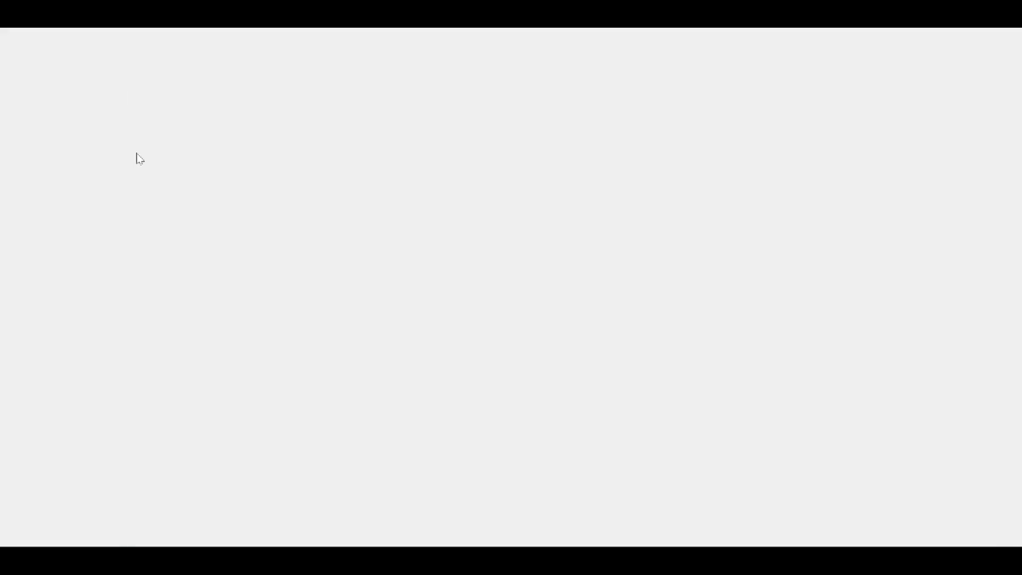
{"action": "scroll", "coordinate": [245, 250], "scroll_direction": "down", "scroll_amount": 4}
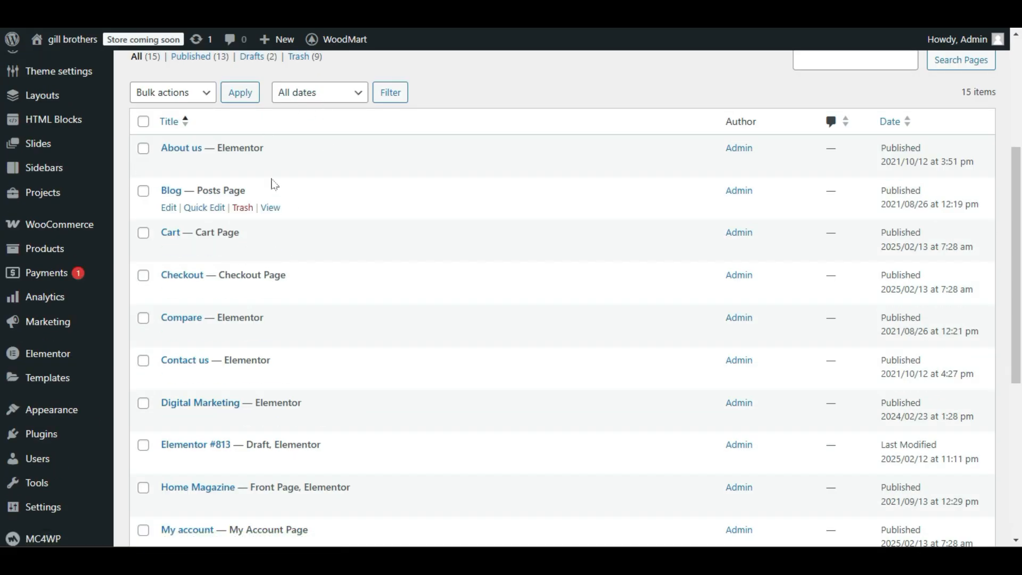
{"action": "scroll", "coordinate": [208, 250], "scroll_direction": "down", "scroll_amount": 1}
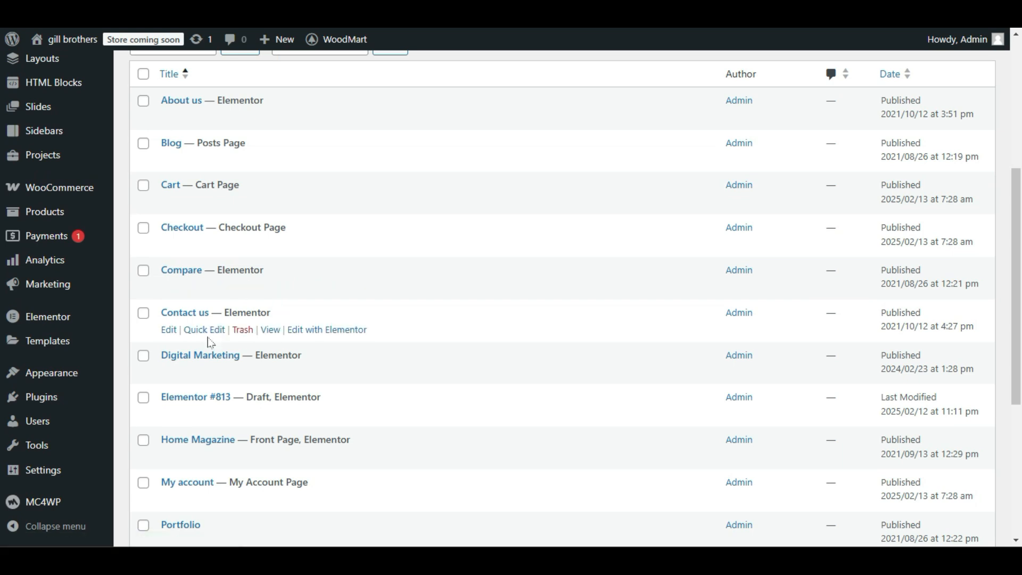
{"action": "left_click", "coordinate": [270, 335]}
{"action": "right_click", "coordinate": [270, 334]}
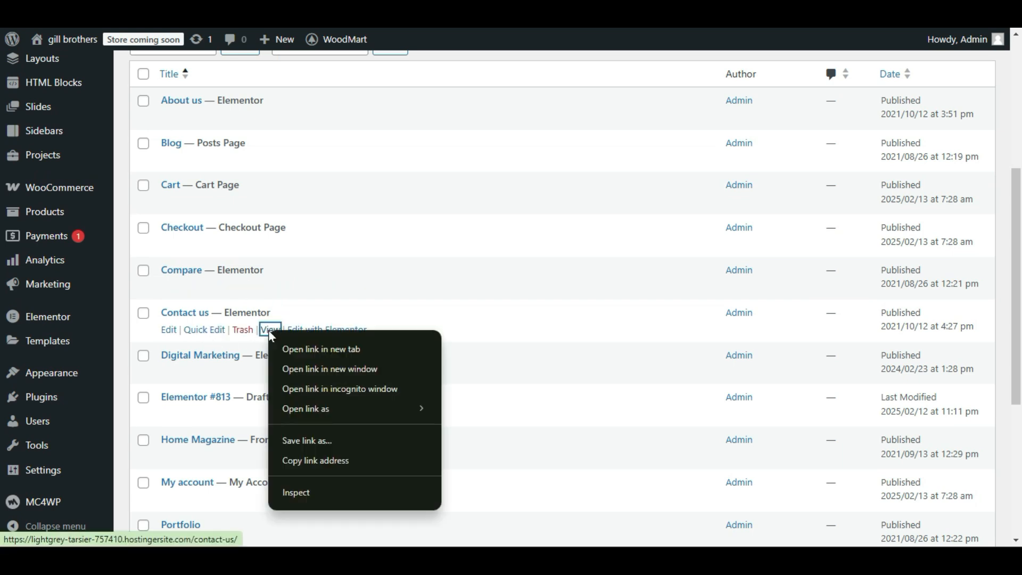
{"action": "left_click", "coordinate": [327, 461]}
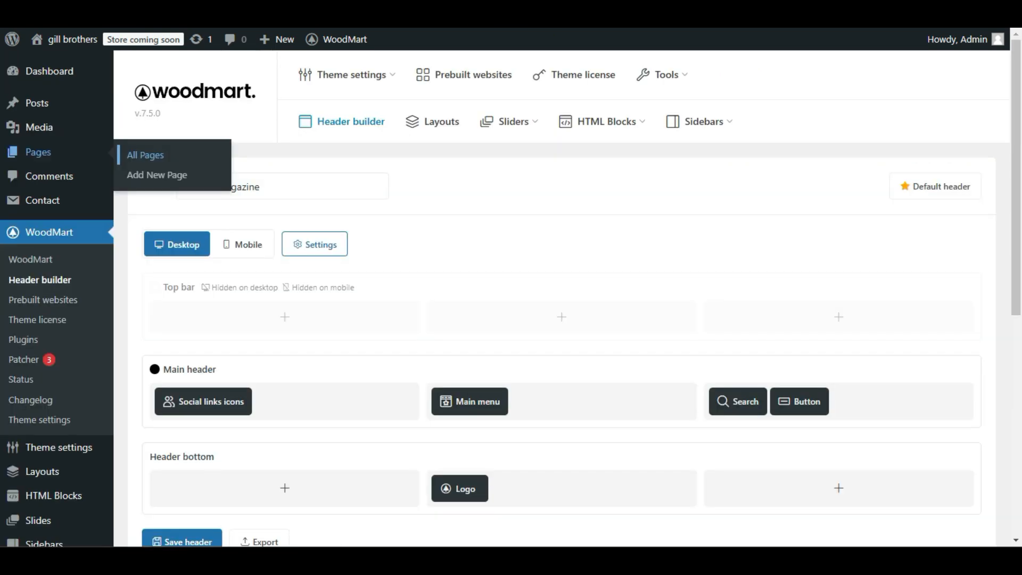
Set the main header Button's title to "Contact Us", paste the copied contact page address as its link, and save the button and header.
{"action": "mouse_move", "coordinate": [813, 404]}
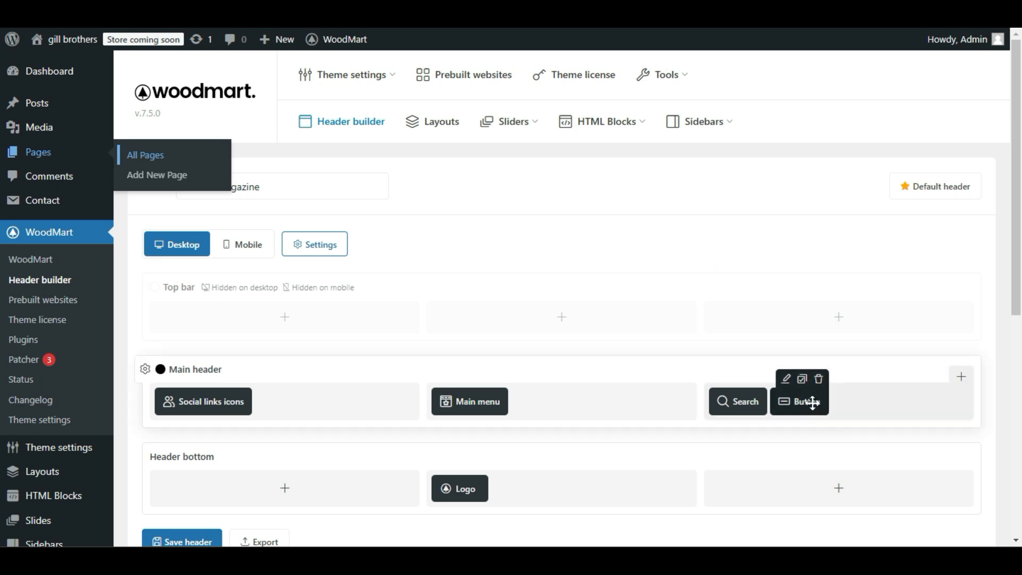
{"action": "left_click", "coordinate": [786, 379]}
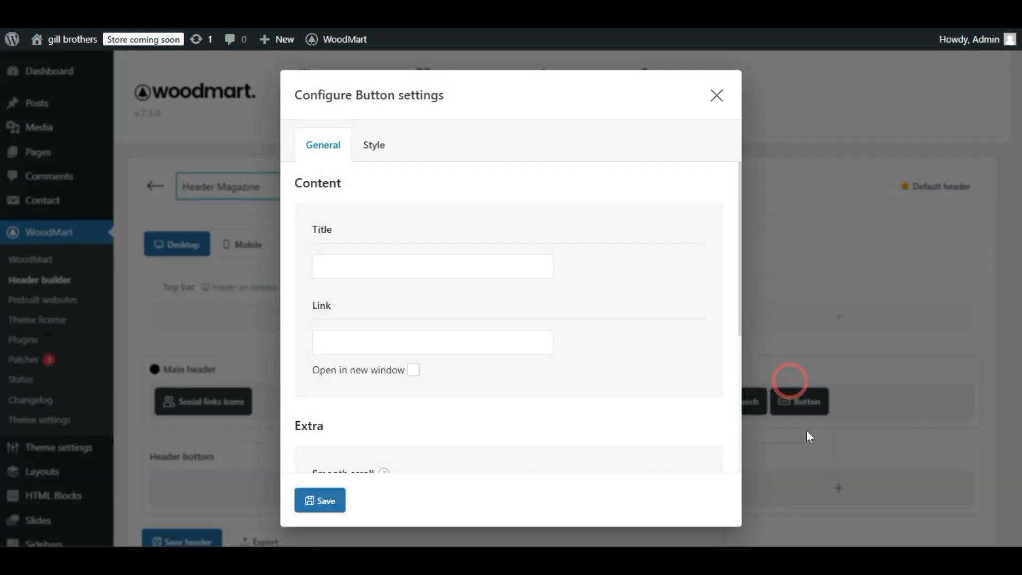
{"action": "left_click", "coordinate": [418, 267]}
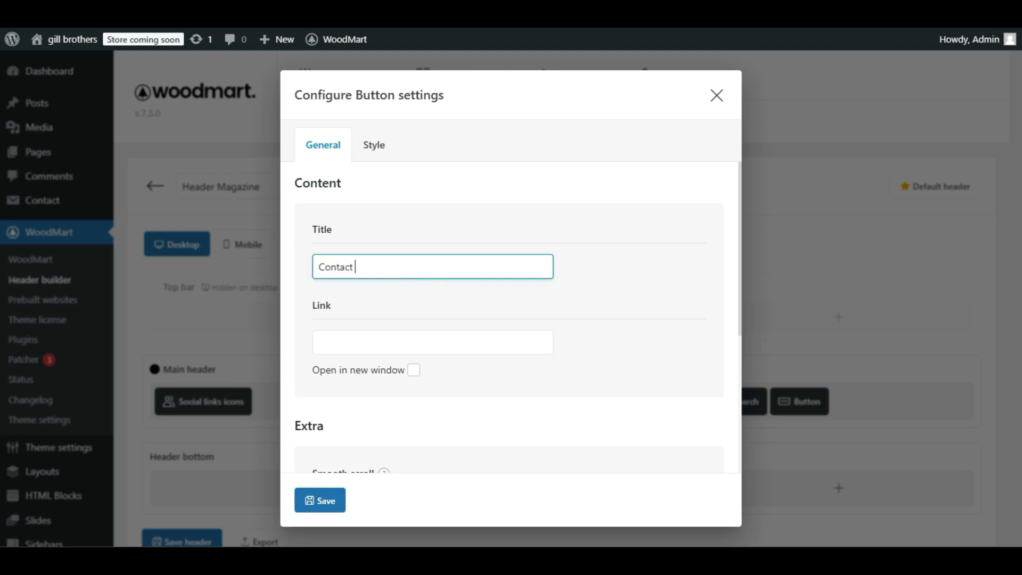
{"action": "left_click", "coordinate": [365, 342]}
{"action": "key", "text": "ctrl+v"}
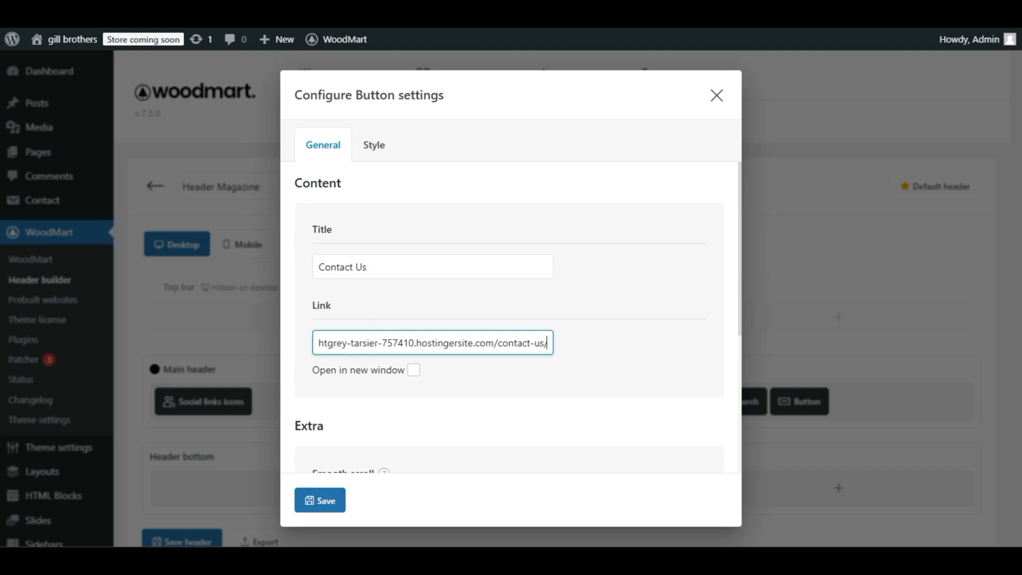
{"action": "left_click", "coordinate": [487, 384]}
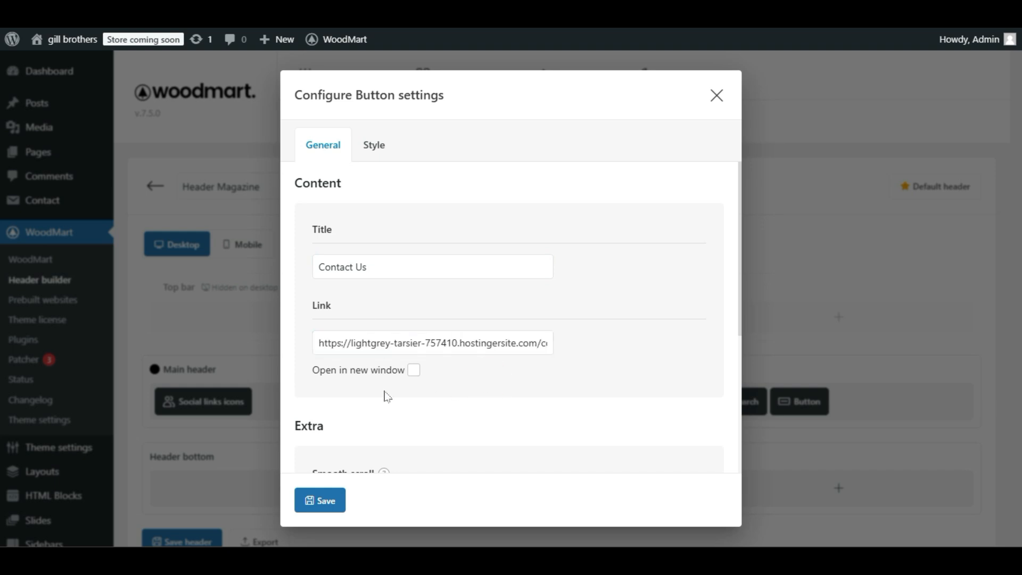
{"action": "left_click", "coordinate": [336, 499]}
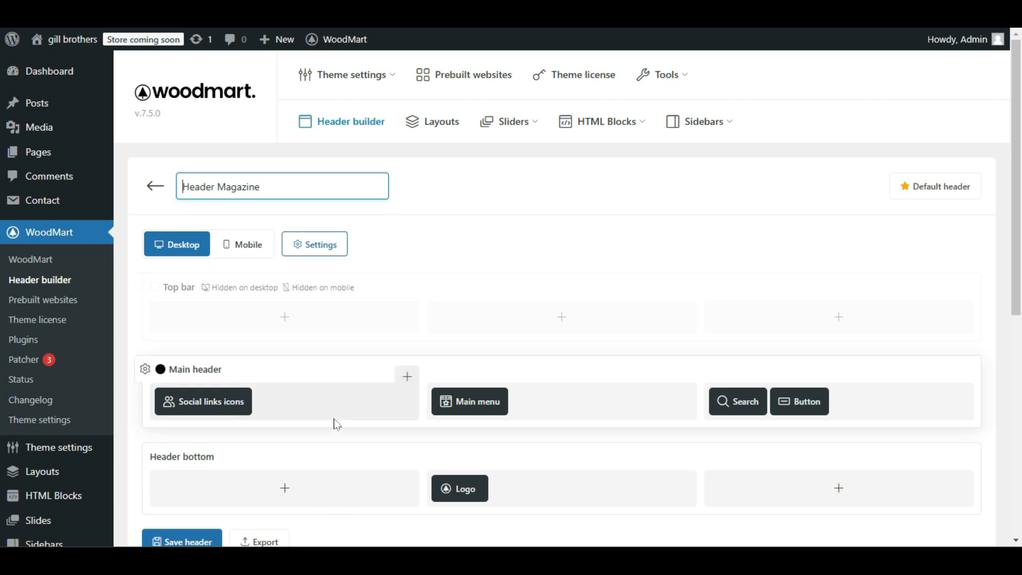
{"action": "left_click", "coordinate": [183, 541]}
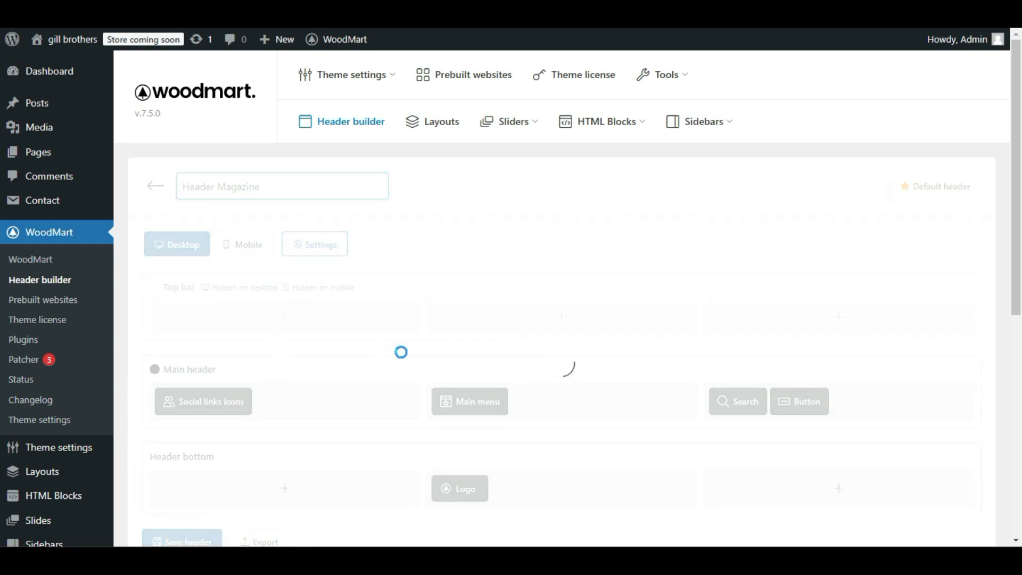
Reload the live homepage and open it in an incognito window to check the header's Contact Us button.
{"action": "scroll", "coordinate": [426, 362], "scroll_direction": "down", "scroll_amount": 2}
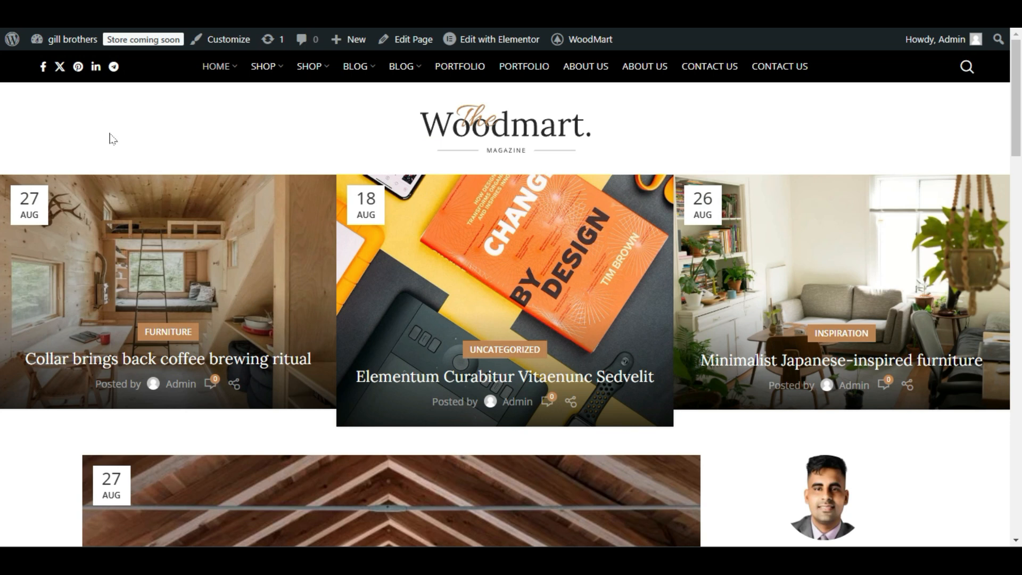
{"action": "key", "text": "F5"}
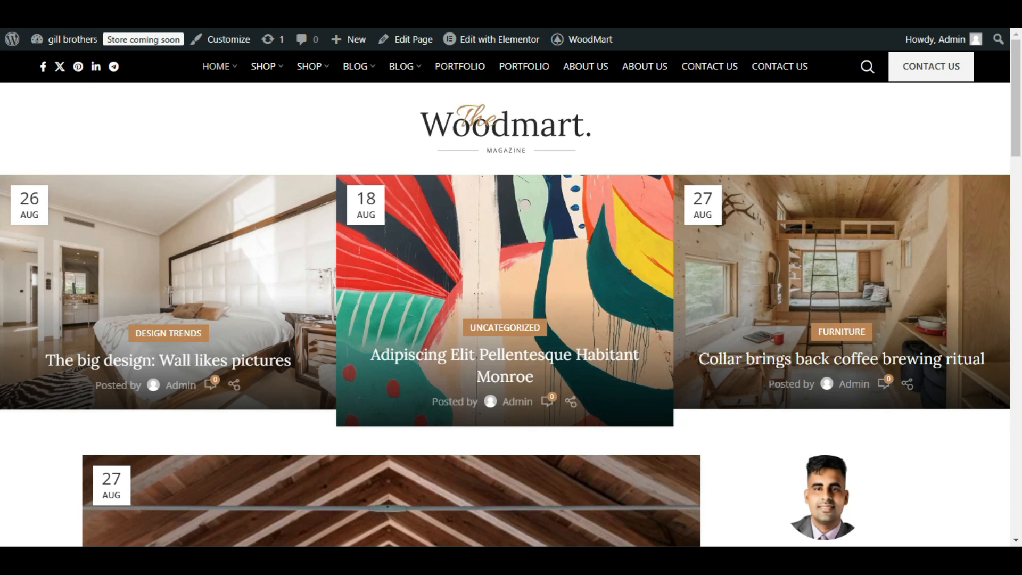
{"action": "left_click", "coordinate": [1010, 7]}
{"action": "left_click", "coordinate": [928, 58]}
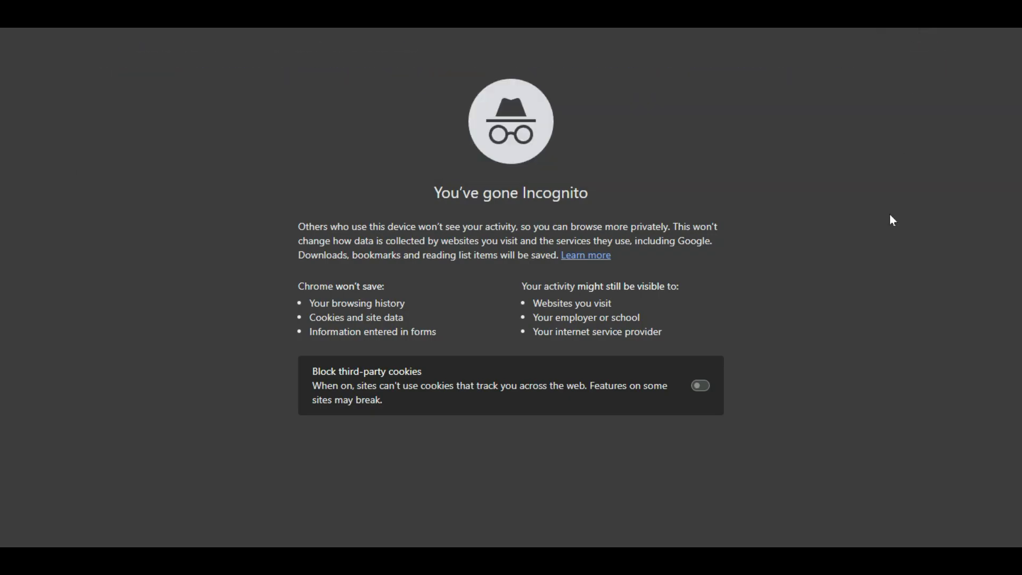
{"action": "key", "text": "Return"}
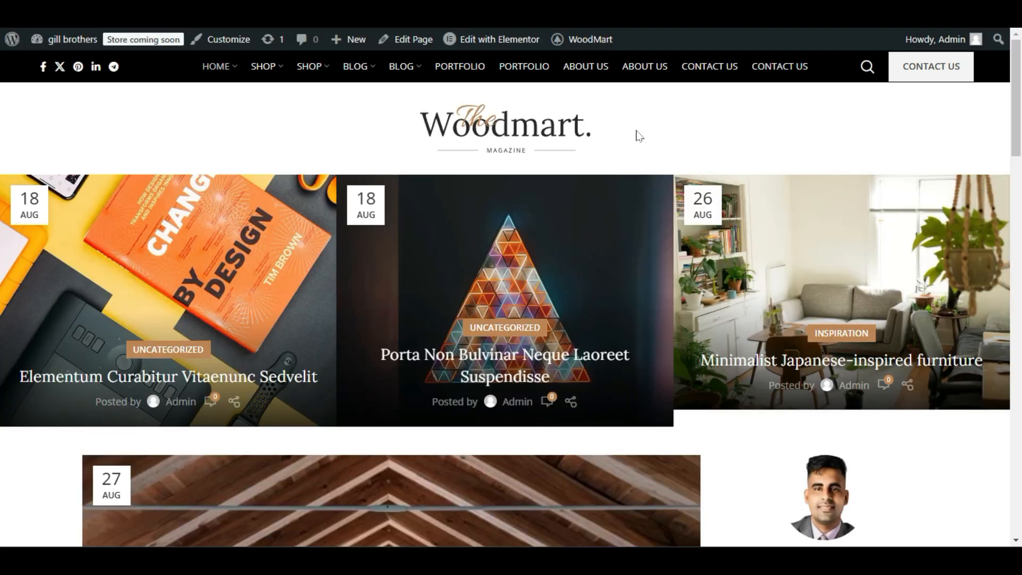
{"action": "left_click", "coordinate": [326, 102]}
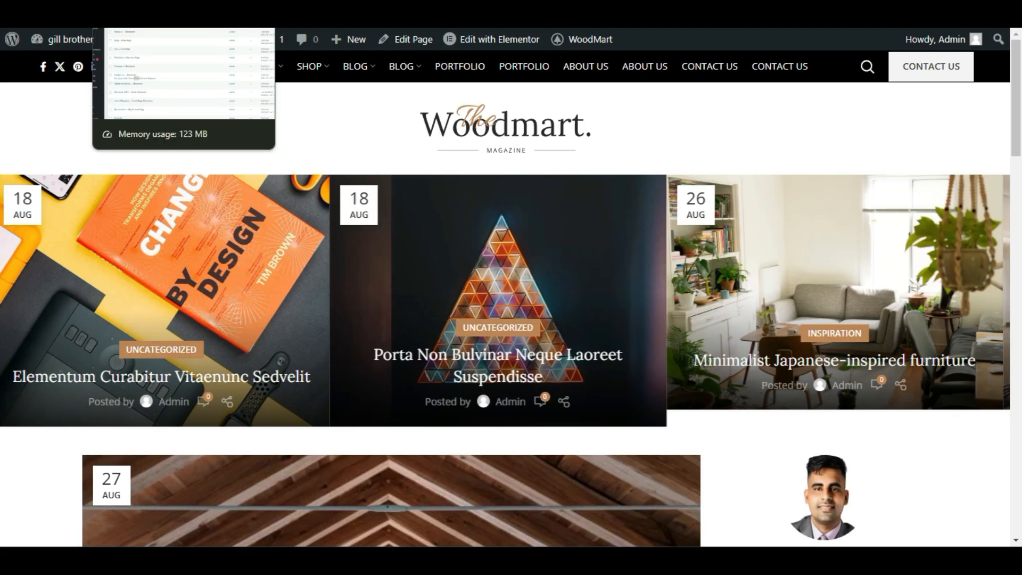
Assign "my menu" to the Main menu element, save the header, and check the menu on the live homepage.
{"action": "left_click", "coordinate": [144, 8]}
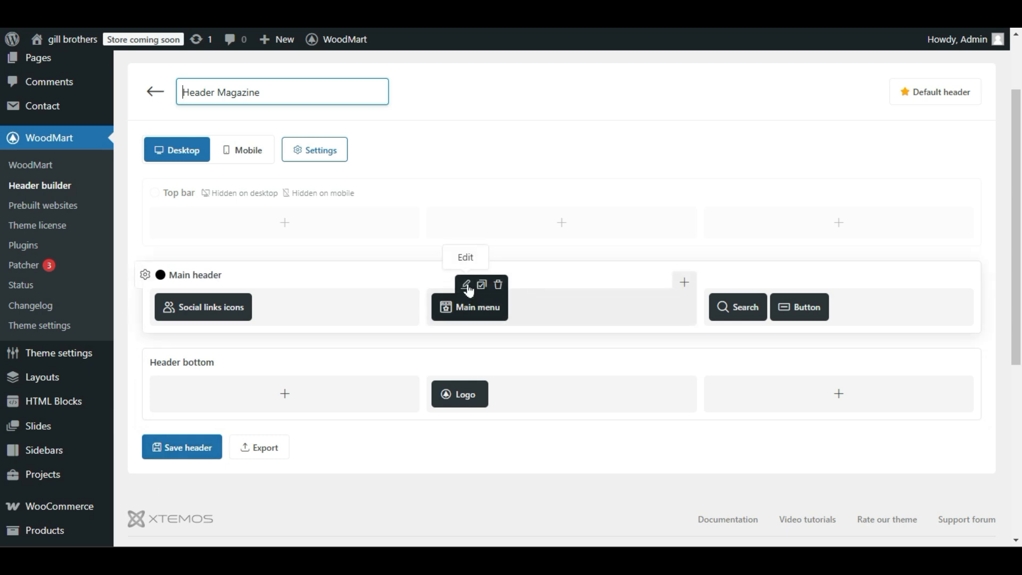
{"action": "left_click", "coordinate": [467, 287]}
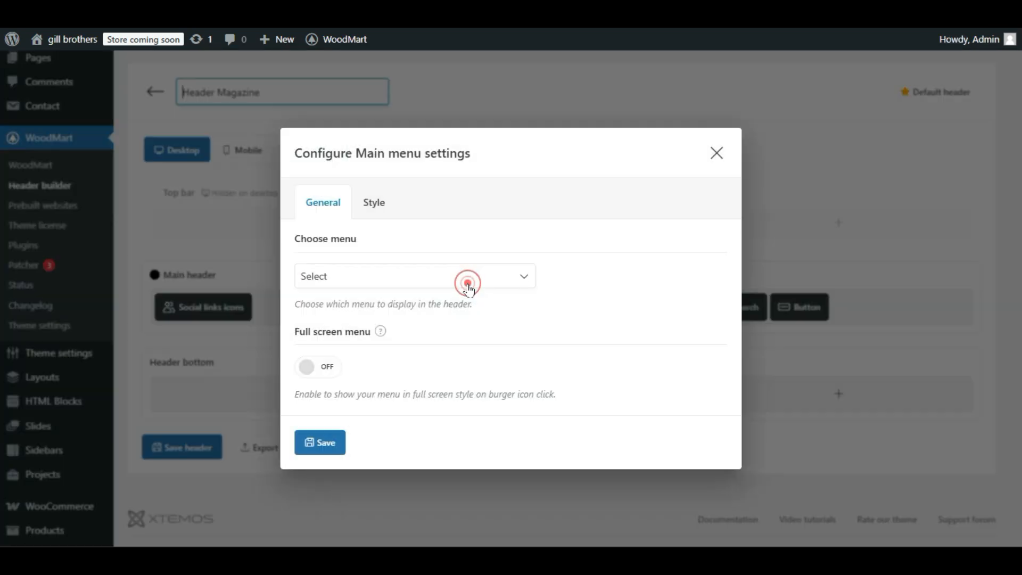
{"action": "left_click", "coordinate": [411, 279]}
{"action": "left_click", "coordinate": [345, 213]}
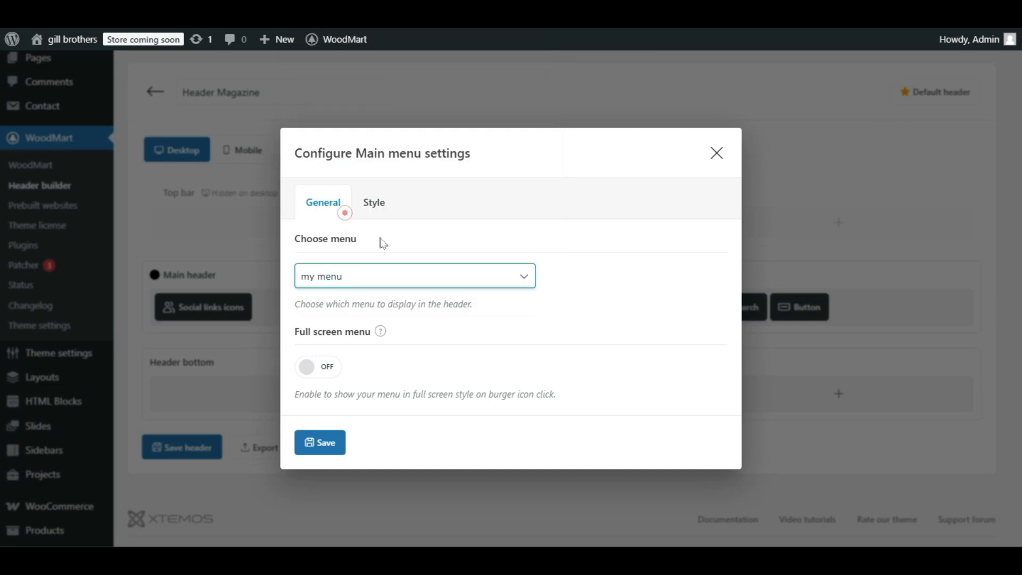
{"action": "left_click", "coordinate": [331, 445]}
{"action": "left_click", "coordinate": [198, 449]}
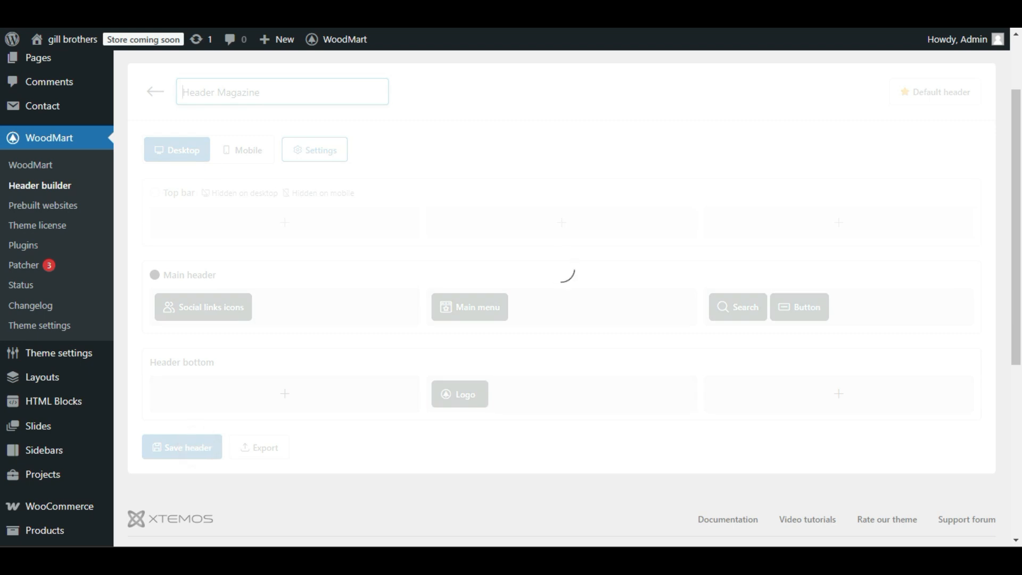
{"action": "left_click", "coordinate": [140, 11]}
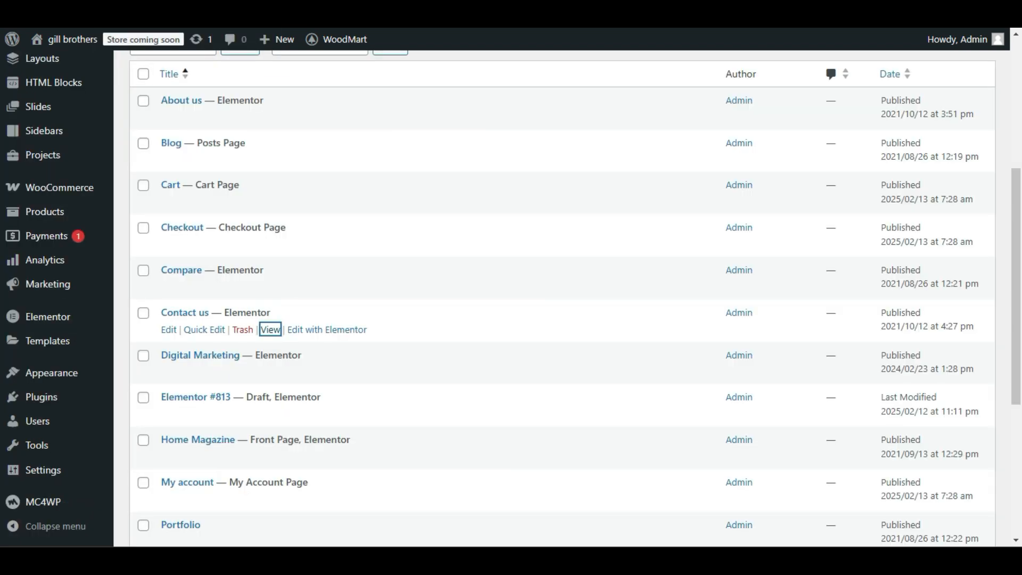
{"action": "left_click", "coordinate": [223, 12]}
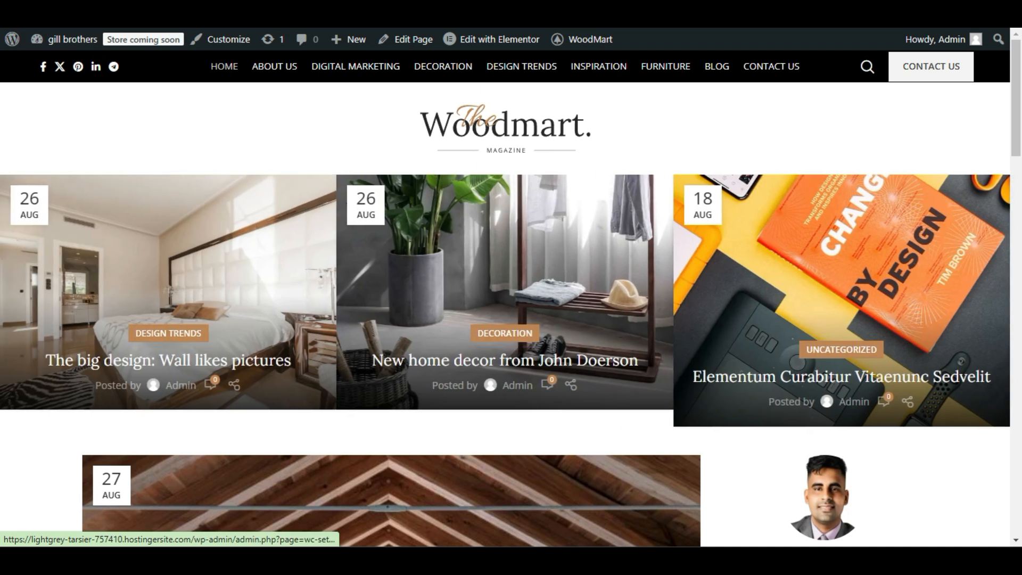
Replace the Header bottom logo image with the Preet Web Vision logo from the media library and save the logo settings and header.
{"action": "left_click", "coordinate": [144, 11]}
{"action": "key", "text": "ctrl+Tab"}
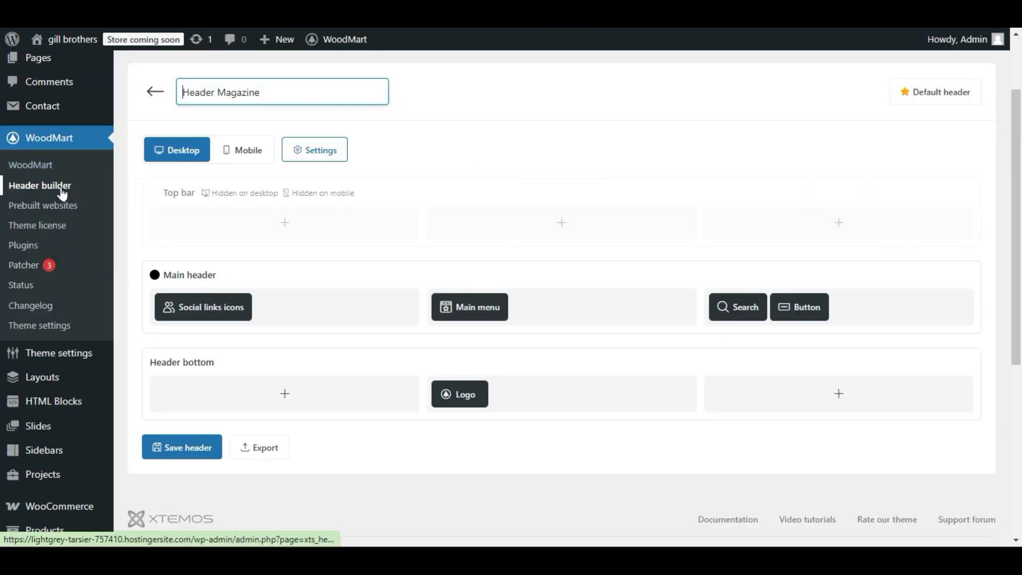
{"action": "scroll", "coordinate": [521, 260], "scroll_direction": "down", "scroll_amount": 1}
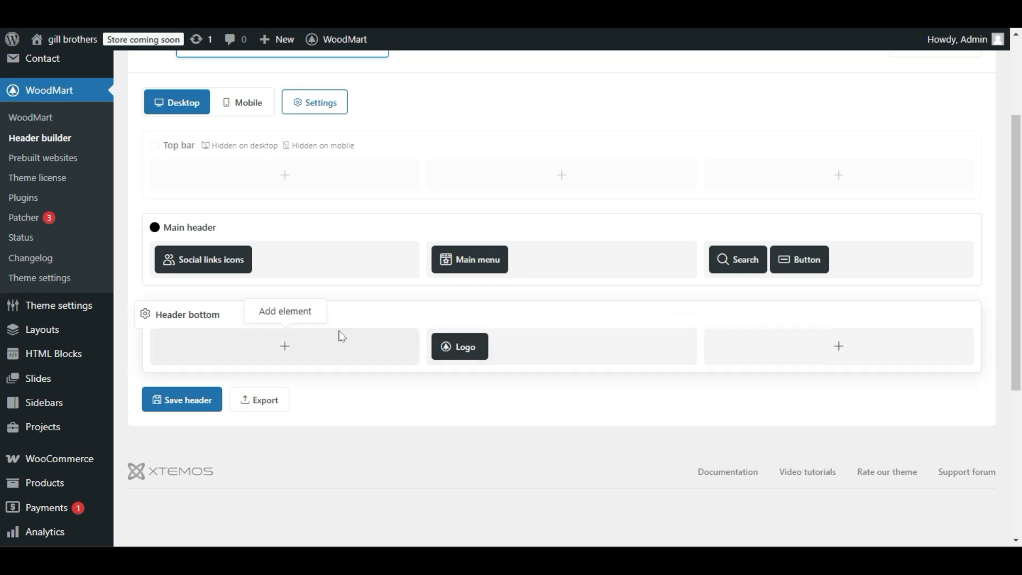
{"action": "mouse_move", "coordinate": [457, 345]}
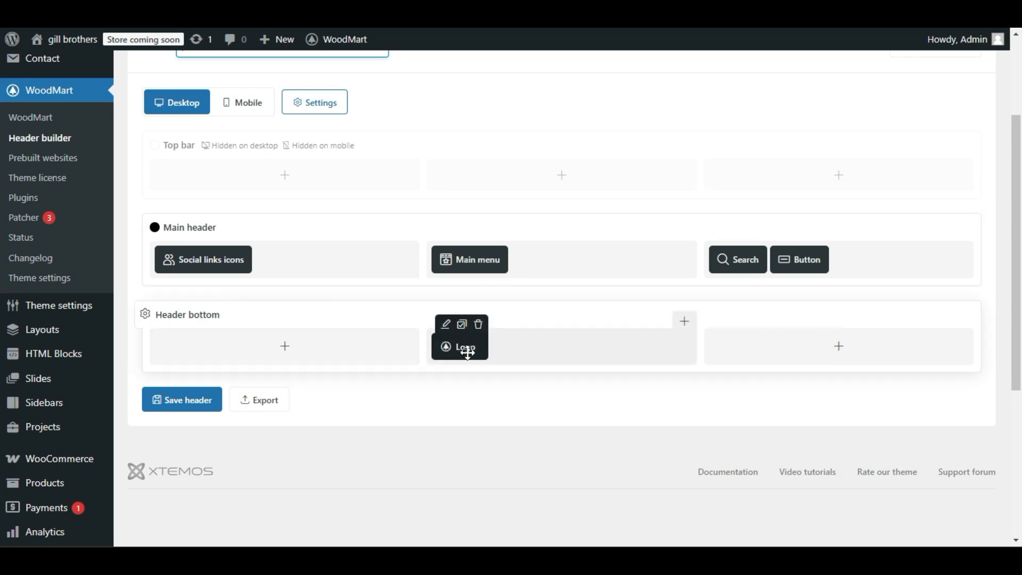
{"action": "left_click", "coordinate": [447, 332]}
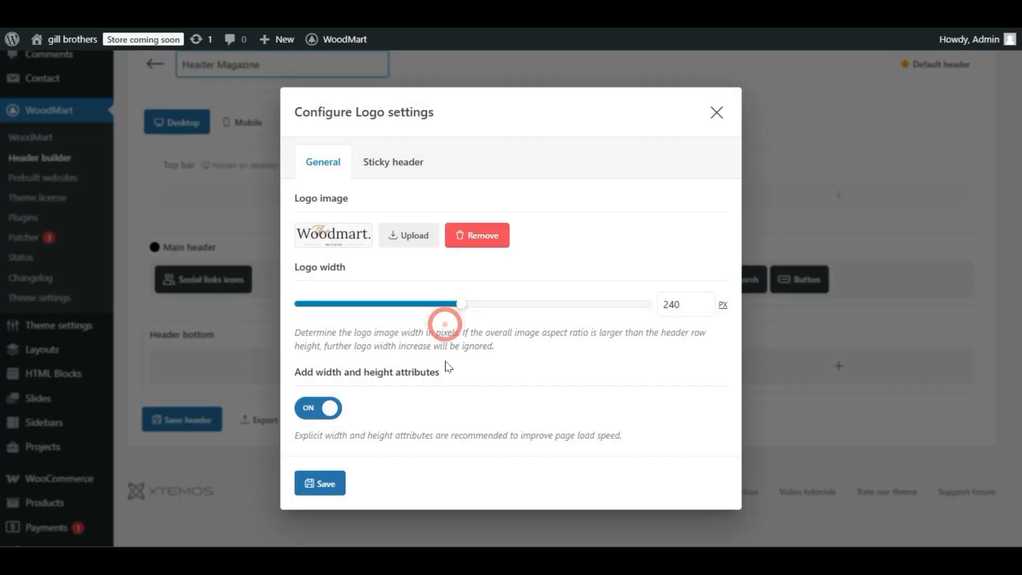
{"action": "left_click", "coordinate": [421, 234]}
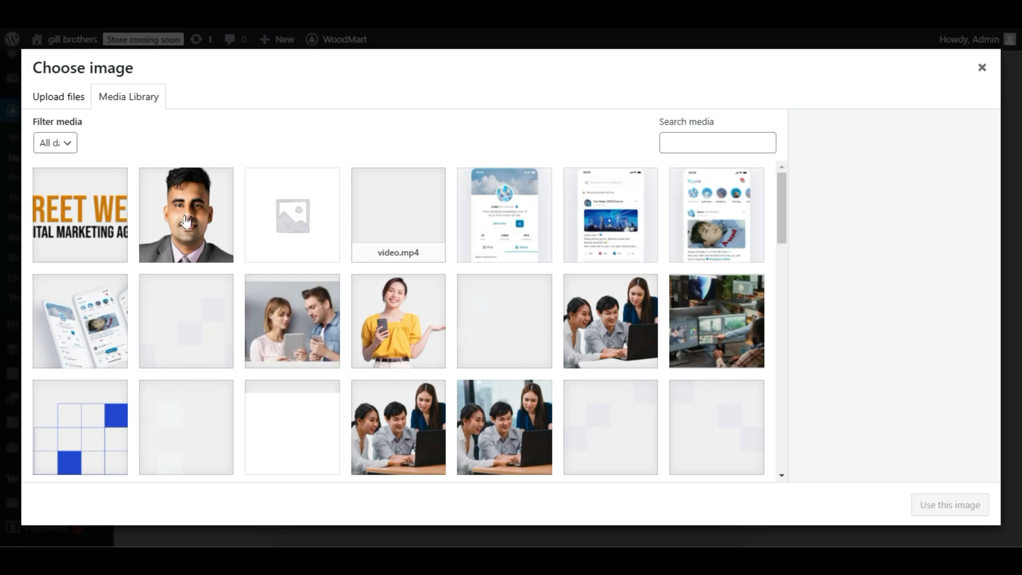
{"action": "left_click", "coordinate": [98, 213]}
{"action": "left_click", "coordinate": [933, 506]}
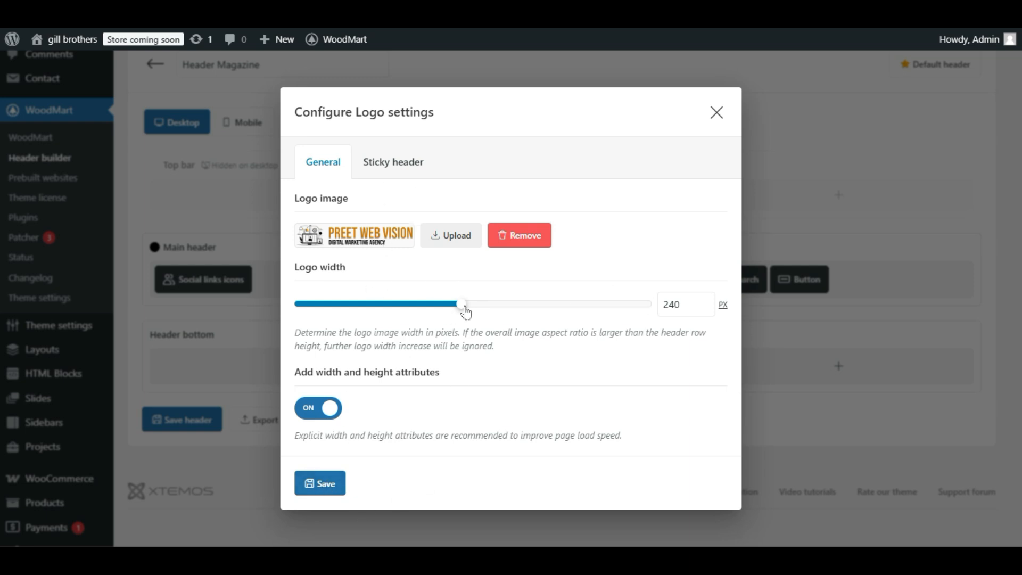
{"action": "left_click", "coordinate": [325, 483]}
{"action": "left_click", "coordinate": [178, 418]}
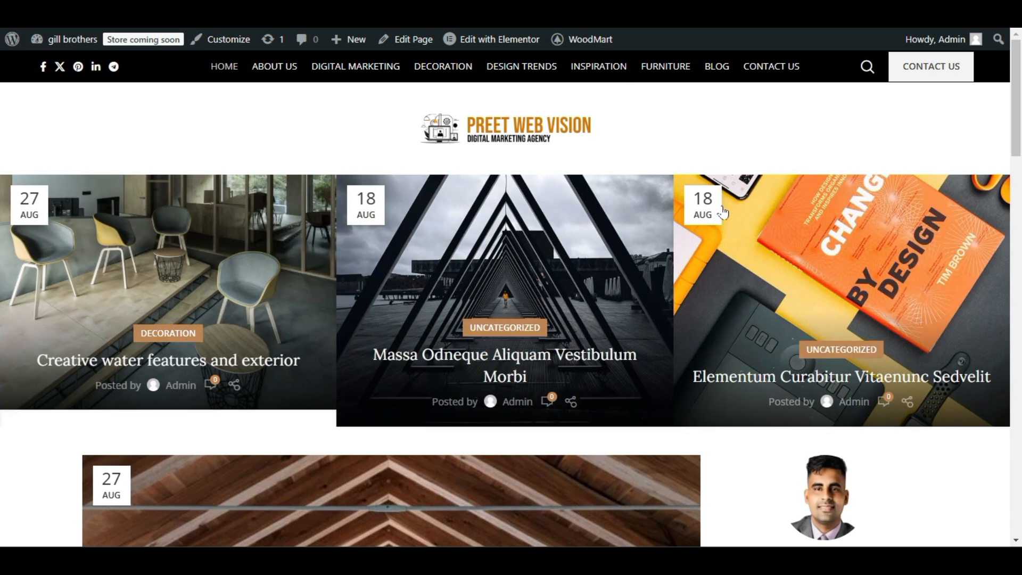
Review the live homepage from the header with the new logo down to the footer.
{"action": "scroll", "coordinate": [541, 183], "scroll_direction": "down", "scroll_amount": 4}
{"action": "scroll", "coordinate": [541, 183], "scroll_direction": "down", "scroll_amount": 15}
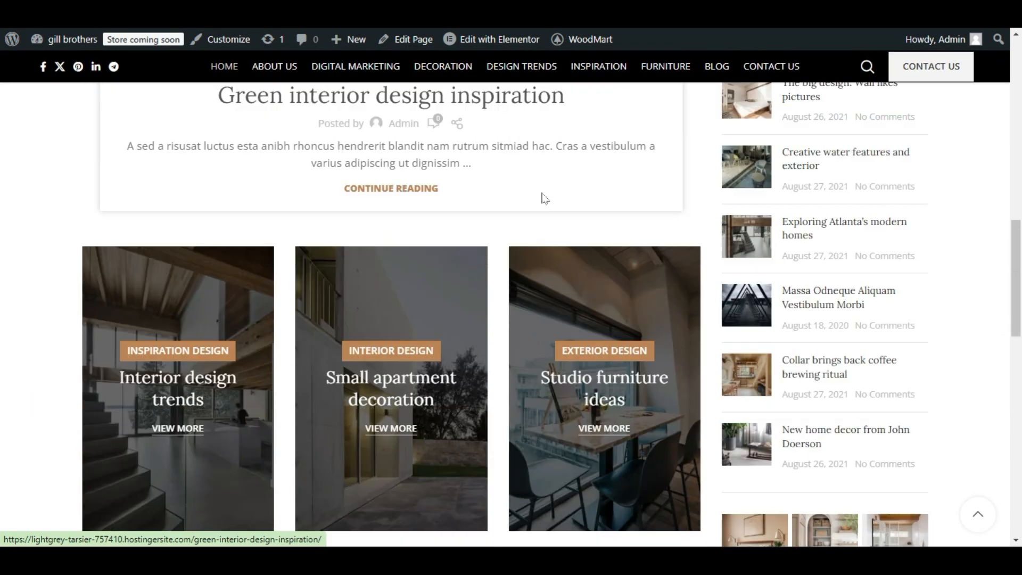
{"action": "scroll", "coordinate": [571, 270], "scroll_direction": "down", "scroll_amount": 5}
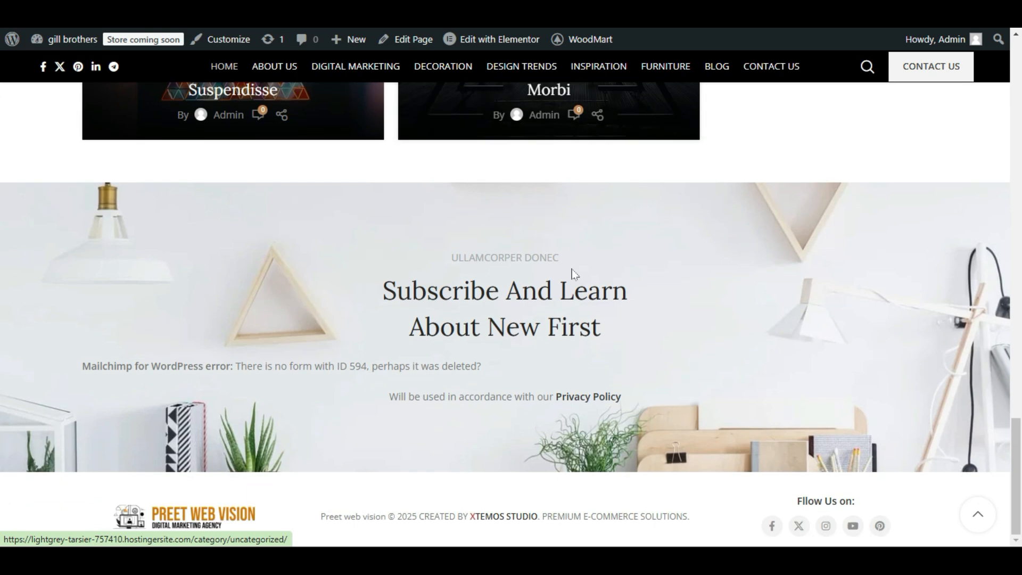
{"action": "scroll", "coordinate": [566, 266], "scroll_direction": "up", "scroll_amount": 15}
{"action": "scroll", "coordinate": [567, 271], "scroll_direction": "up", "scroll_amount": 10}
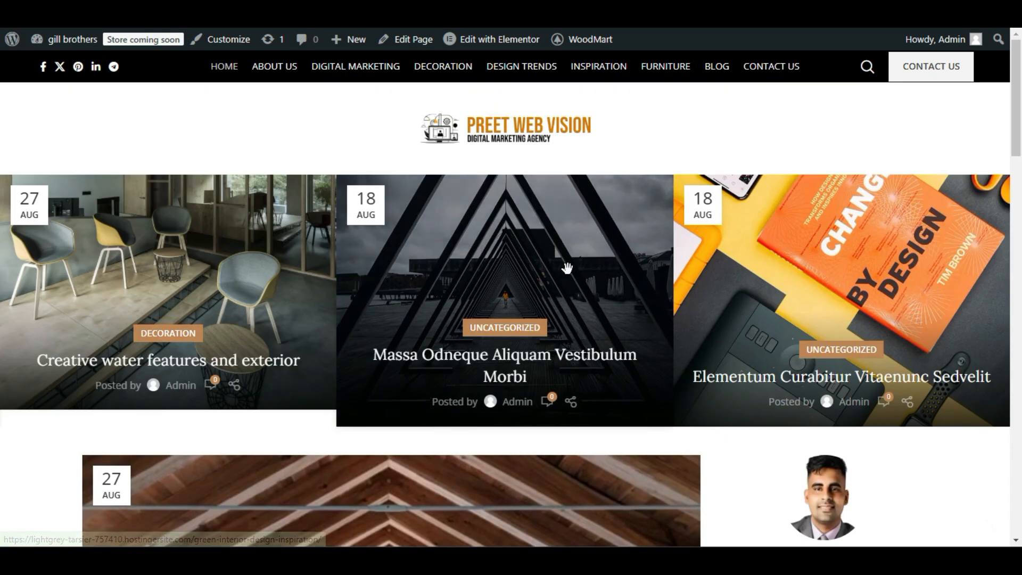